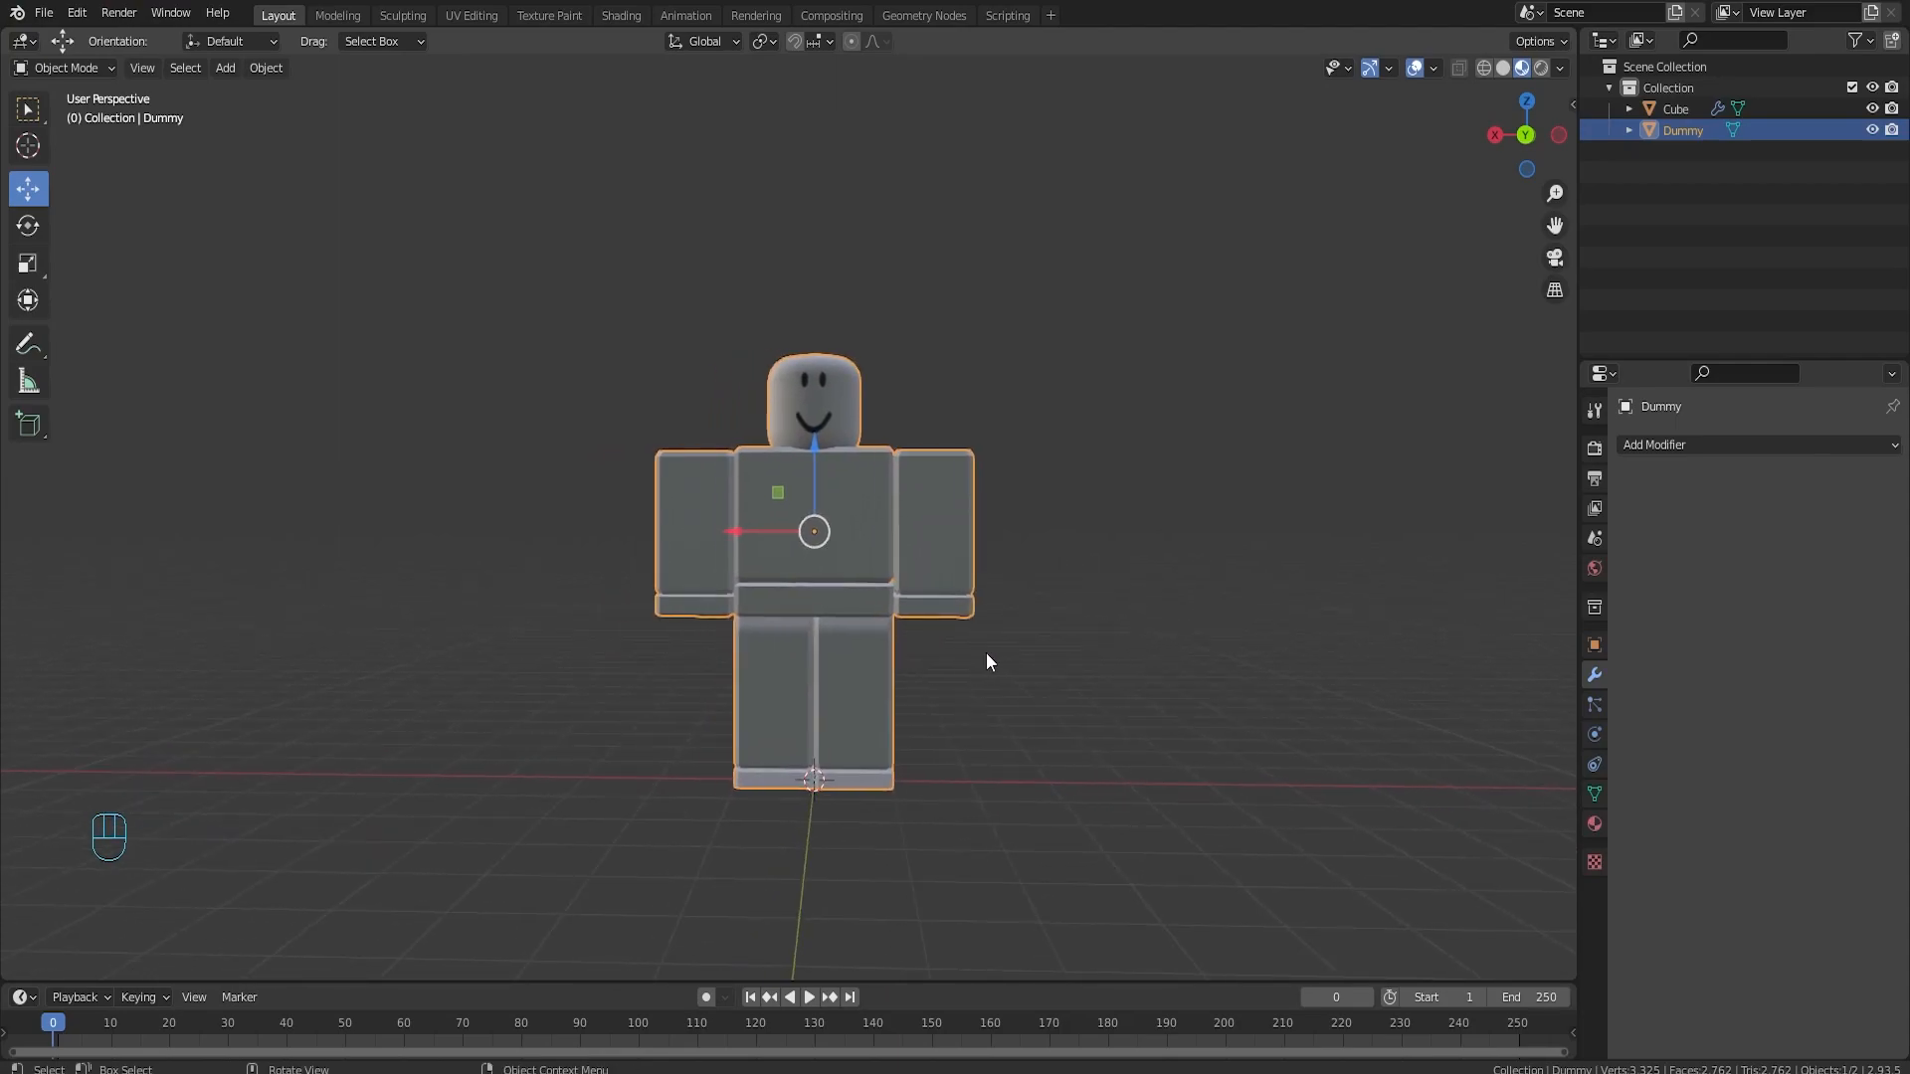
# - Import the Robuilder.obj character model into the scene as a Wavefront OBJ
pyautogui.click(44, 14)
pyautogui.moveTo(143, 370)
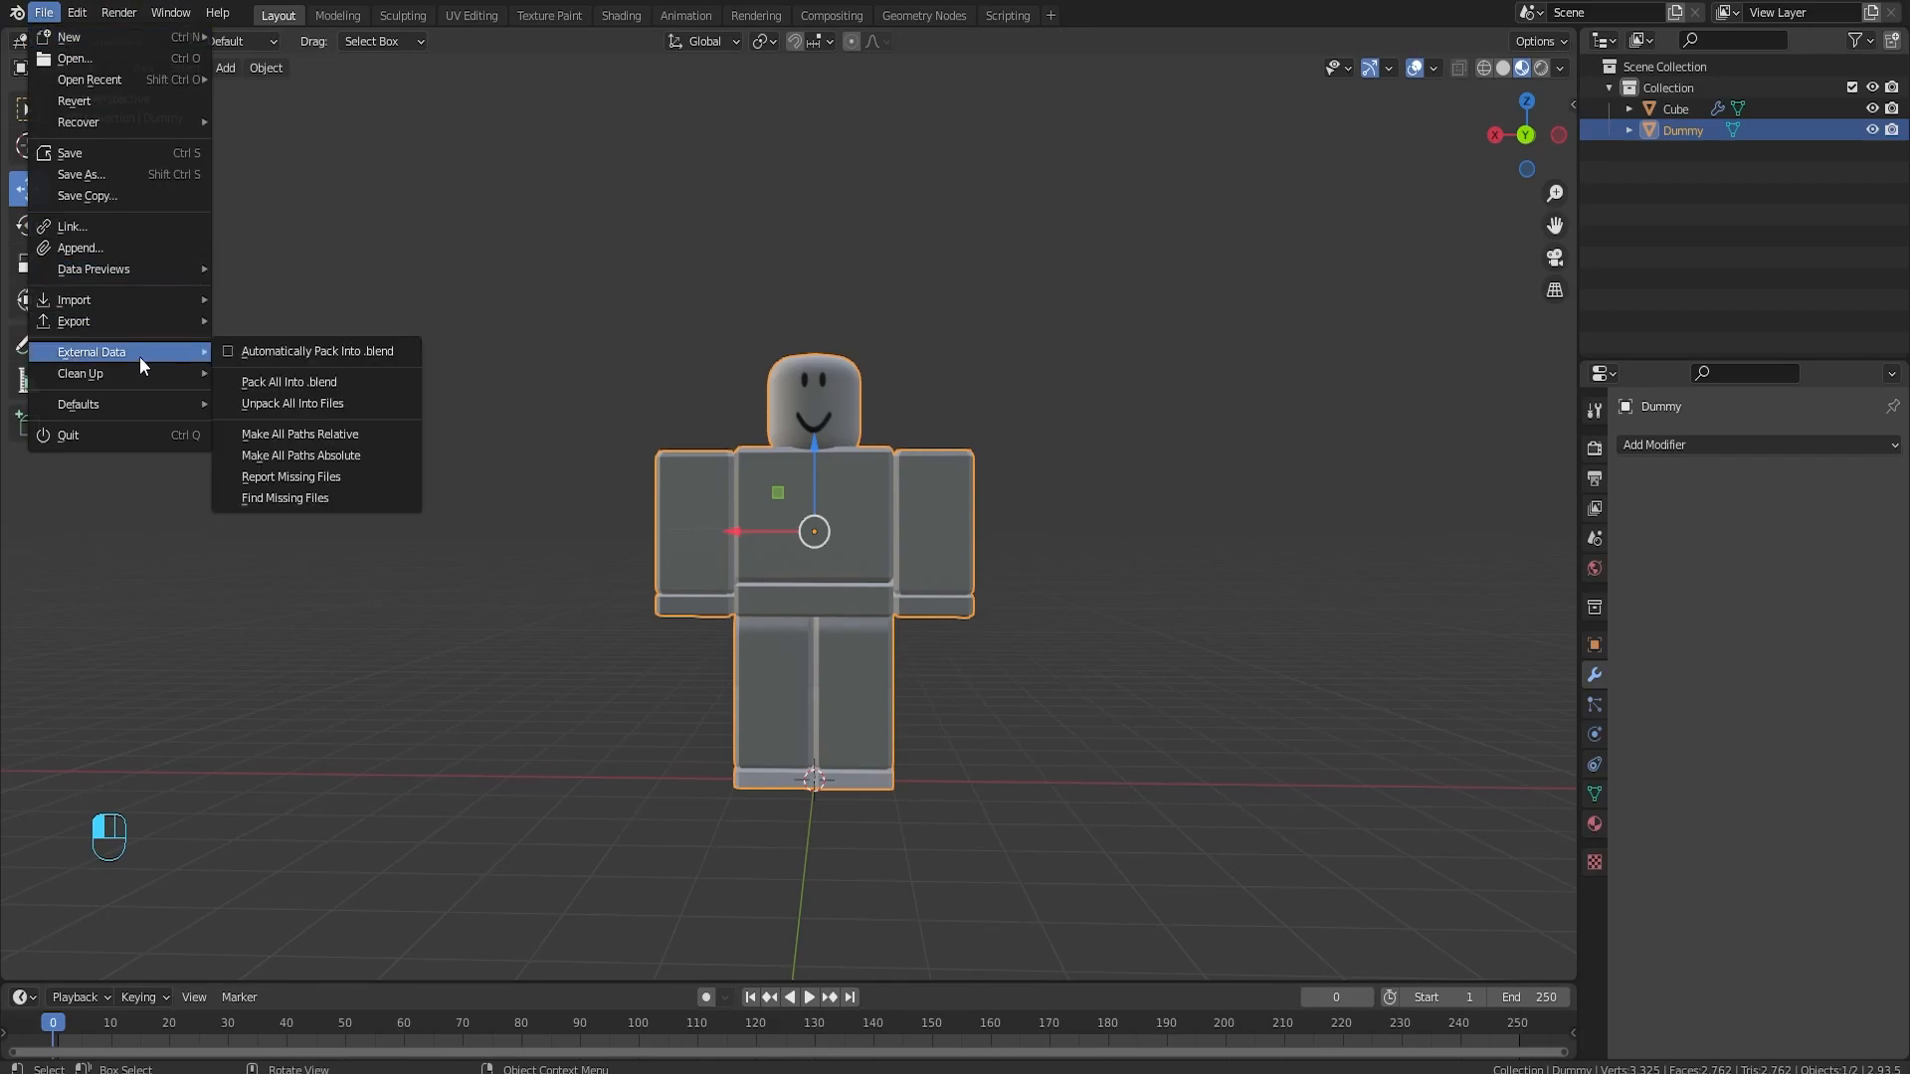
pyautogui.moveTo(136, 301)
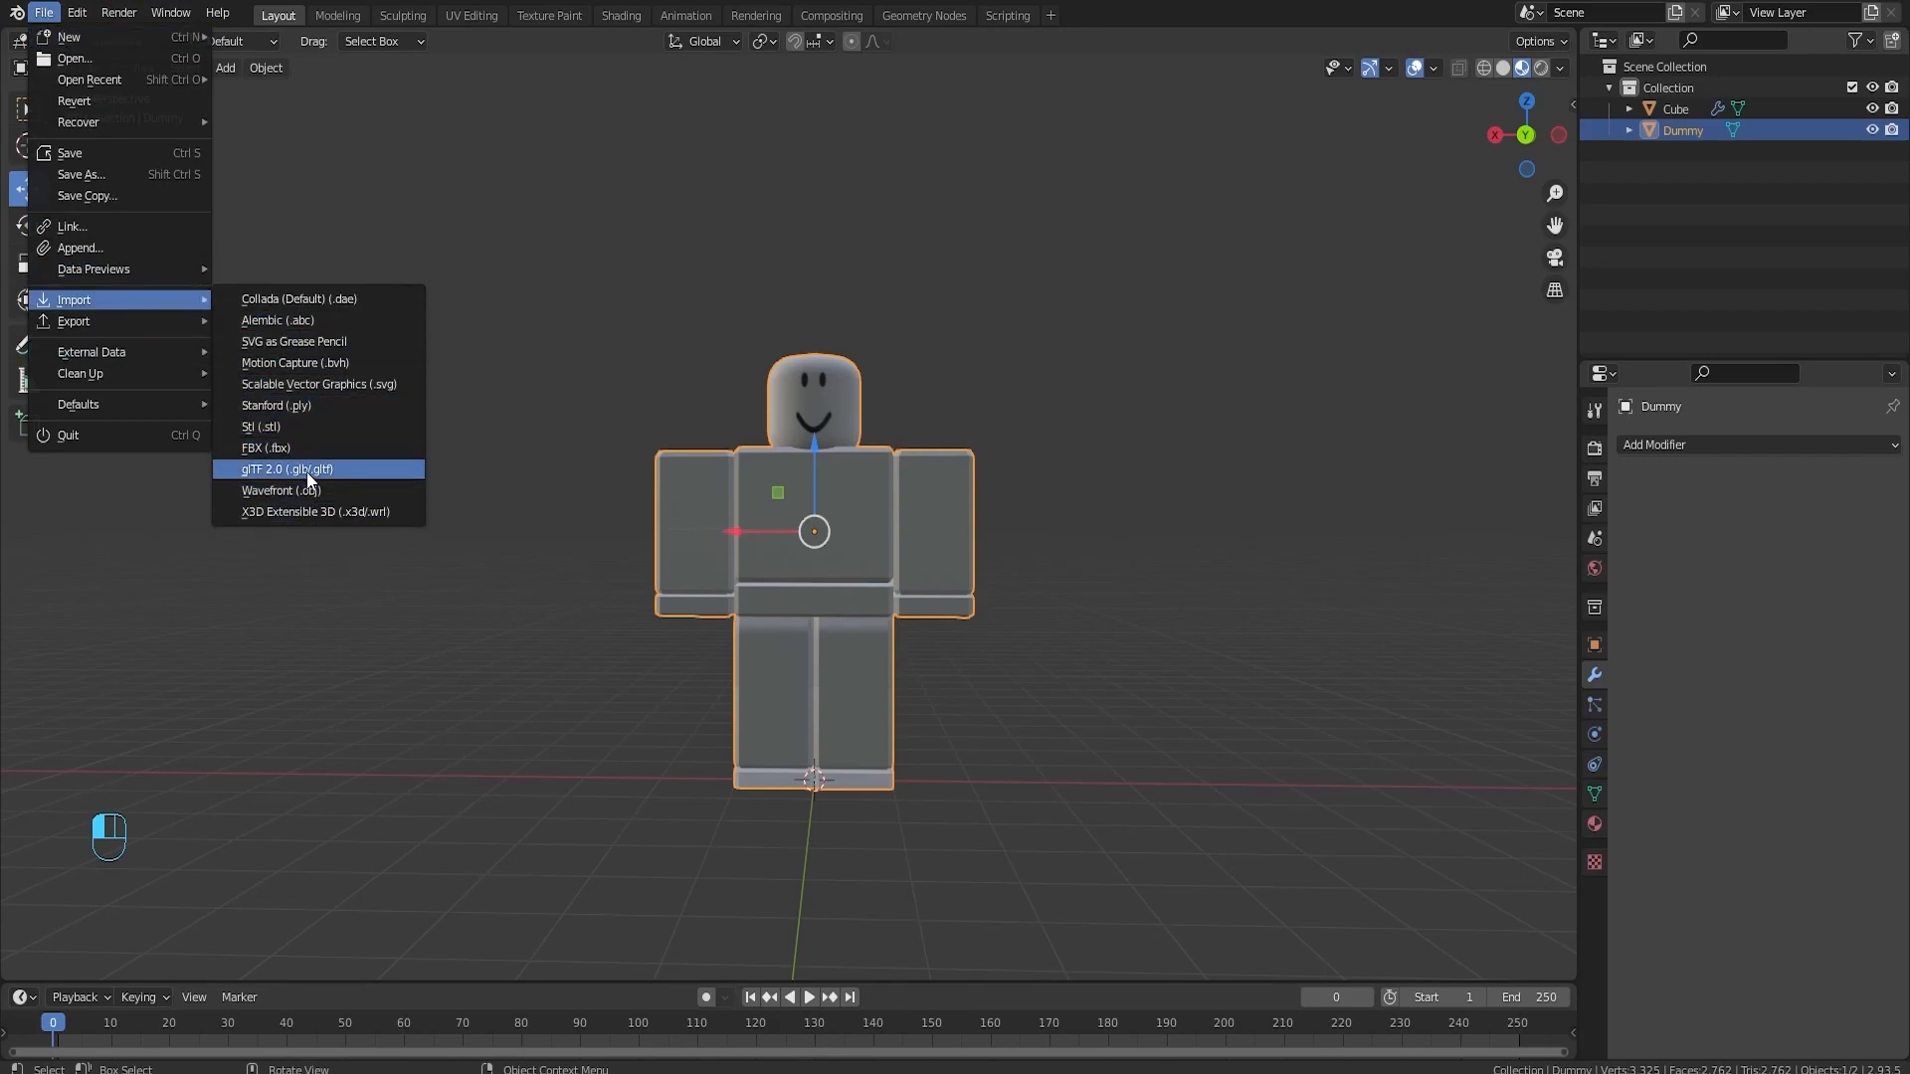
pyautogui.click(331, 491)
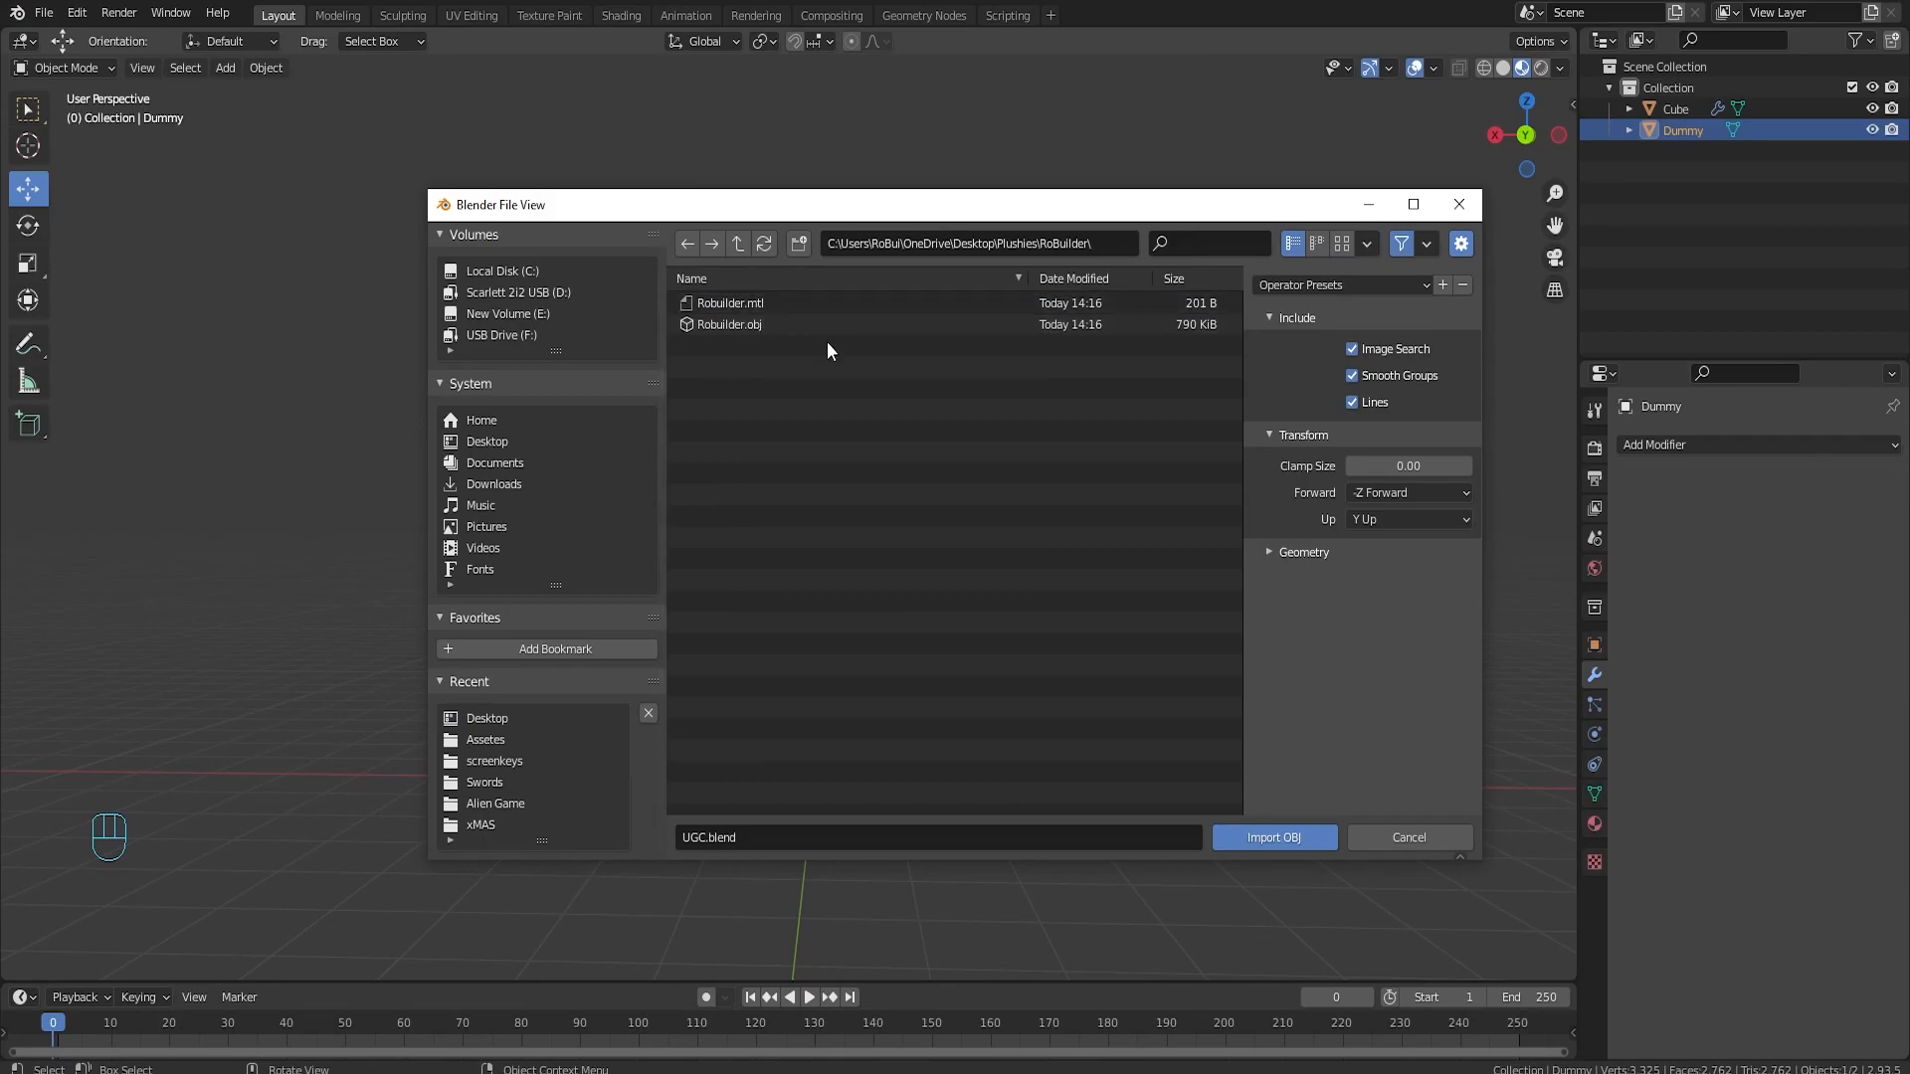
pyautogui.click(724, 324)
pyautogui.click(1256, 838)
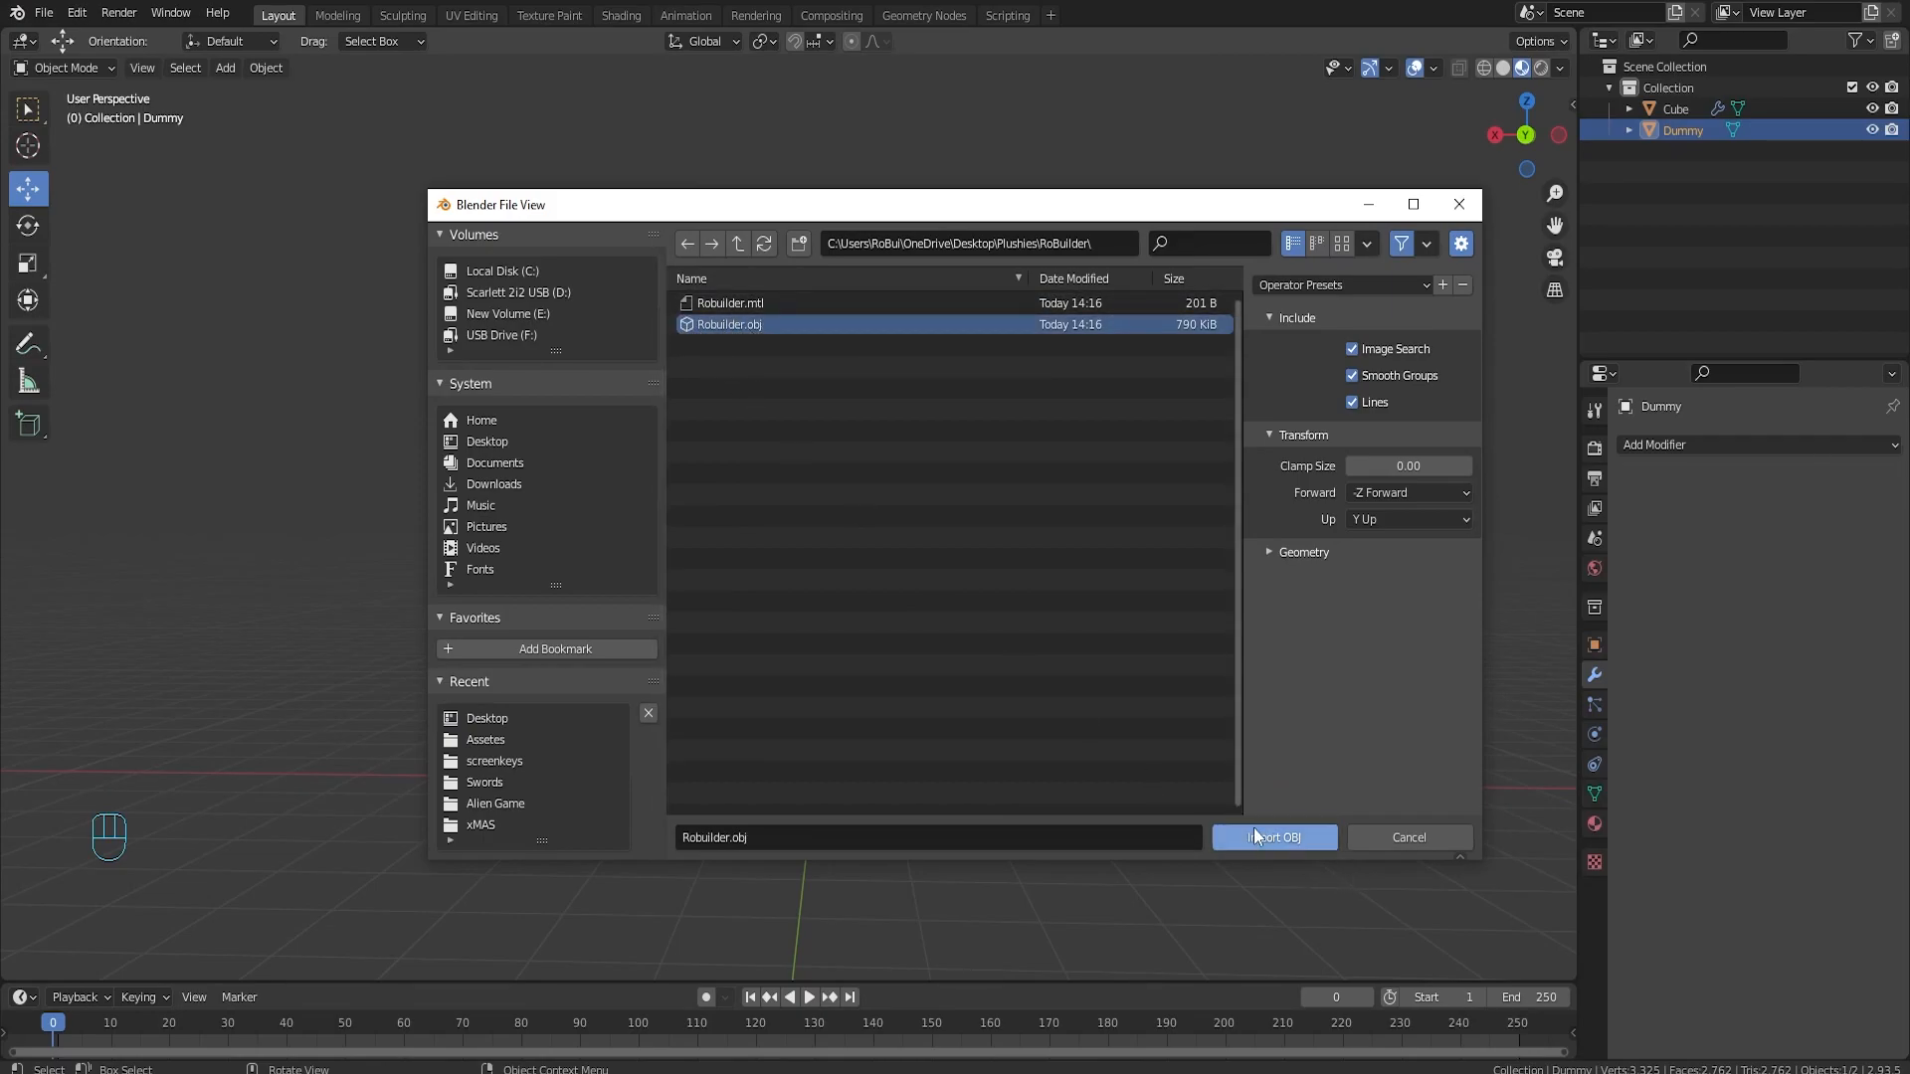
# - Lower the imported Robuilder character slightly and move it along the X axis to stand beside the dummy
pyautogui.scroll(-3, 881, 625)
pyautogui.scroll(1, 838, 648)
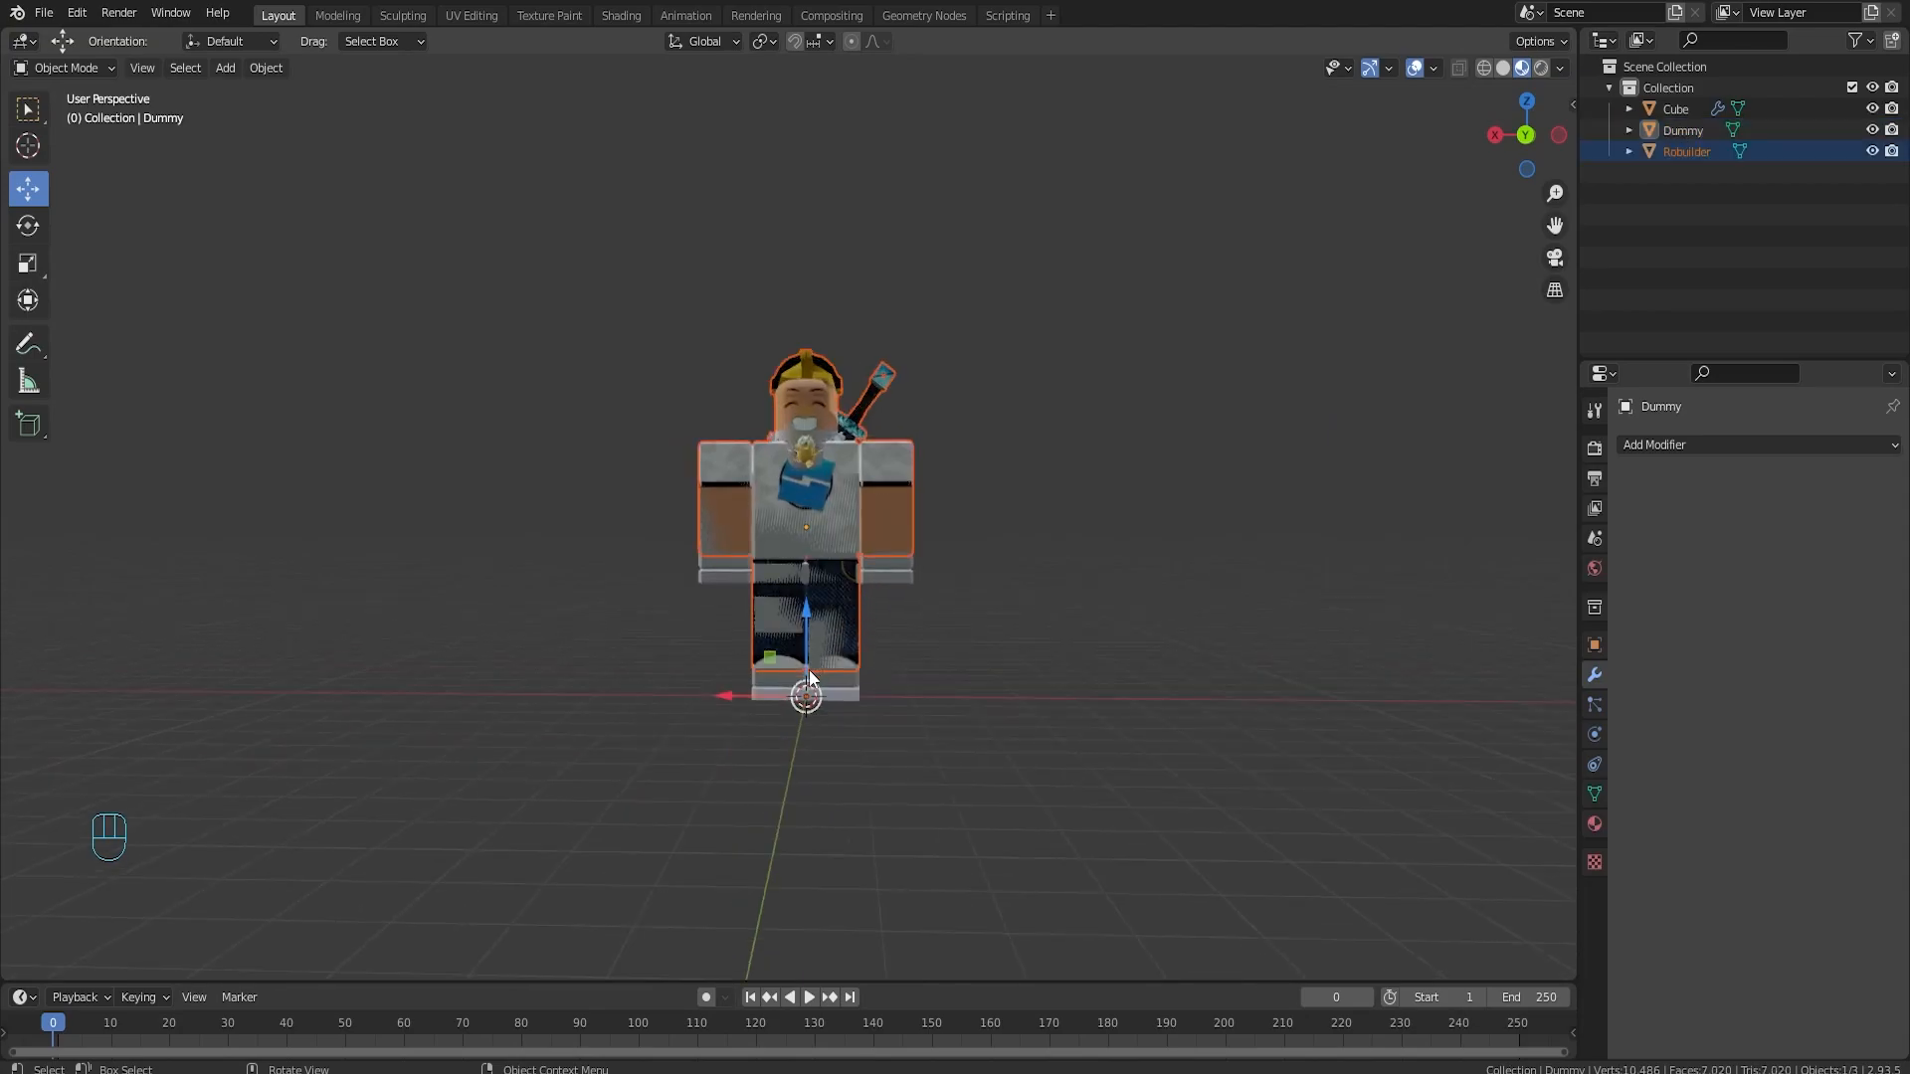
pyautogui.moveTo(805, 642); pyautogui.dragTo(801, 652)
pyautogui.moveTo(750, 730); pyautogui.dragTo(478, 689)
pyautogui.keyDown('shift'); pyautogui.moveTo(678, 589); pyautogui.dragTo(871, 684, button='middle'); pyautogui.keyUp('shift')
pyautogui.scroll(5, 754, 673)
pyautogui.moveTo(755, 673); pyautogui.dragTo(1011, 696, button='middle')
pyautogui.moveTo(1176, 767); pyautogui.dragTo(1068, 700, button='middle')
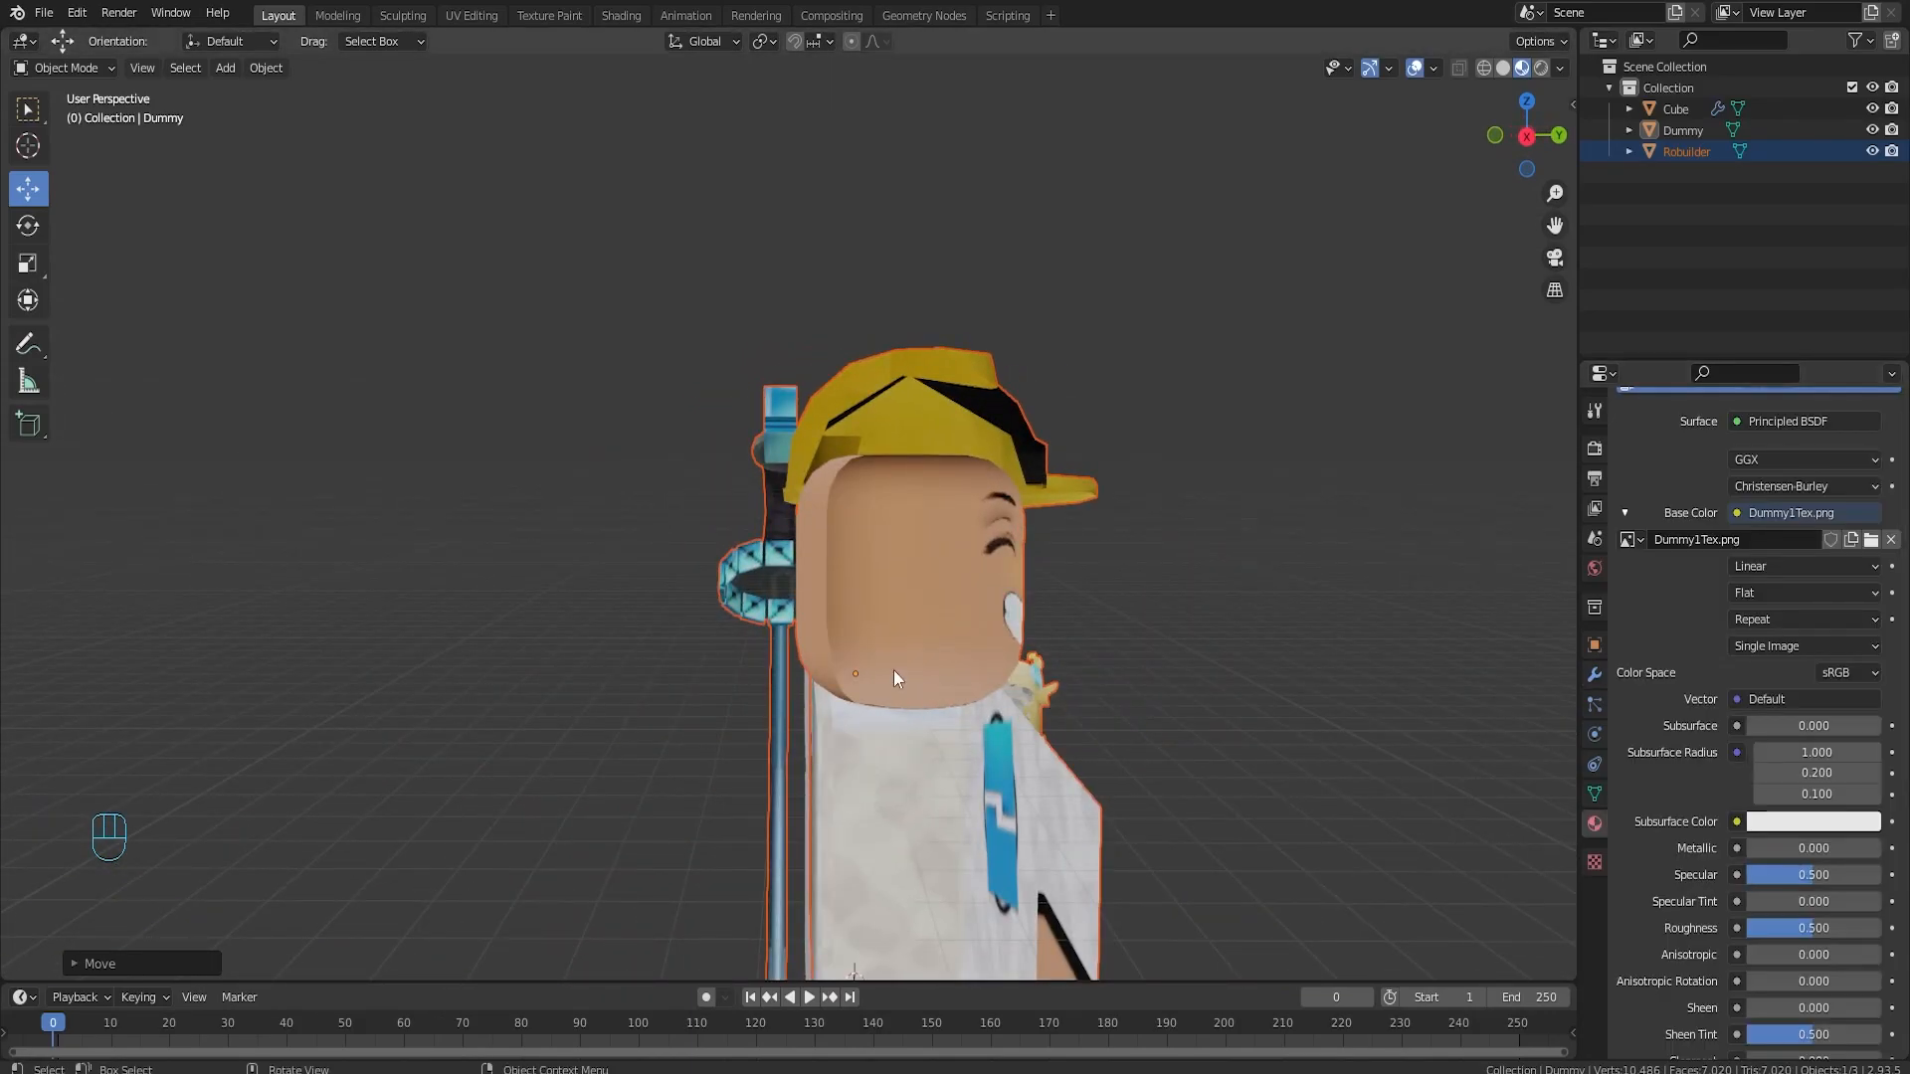
pyautogui.moveTo(894, 671); pyautogui.dragTo(836, 617, button='middle')
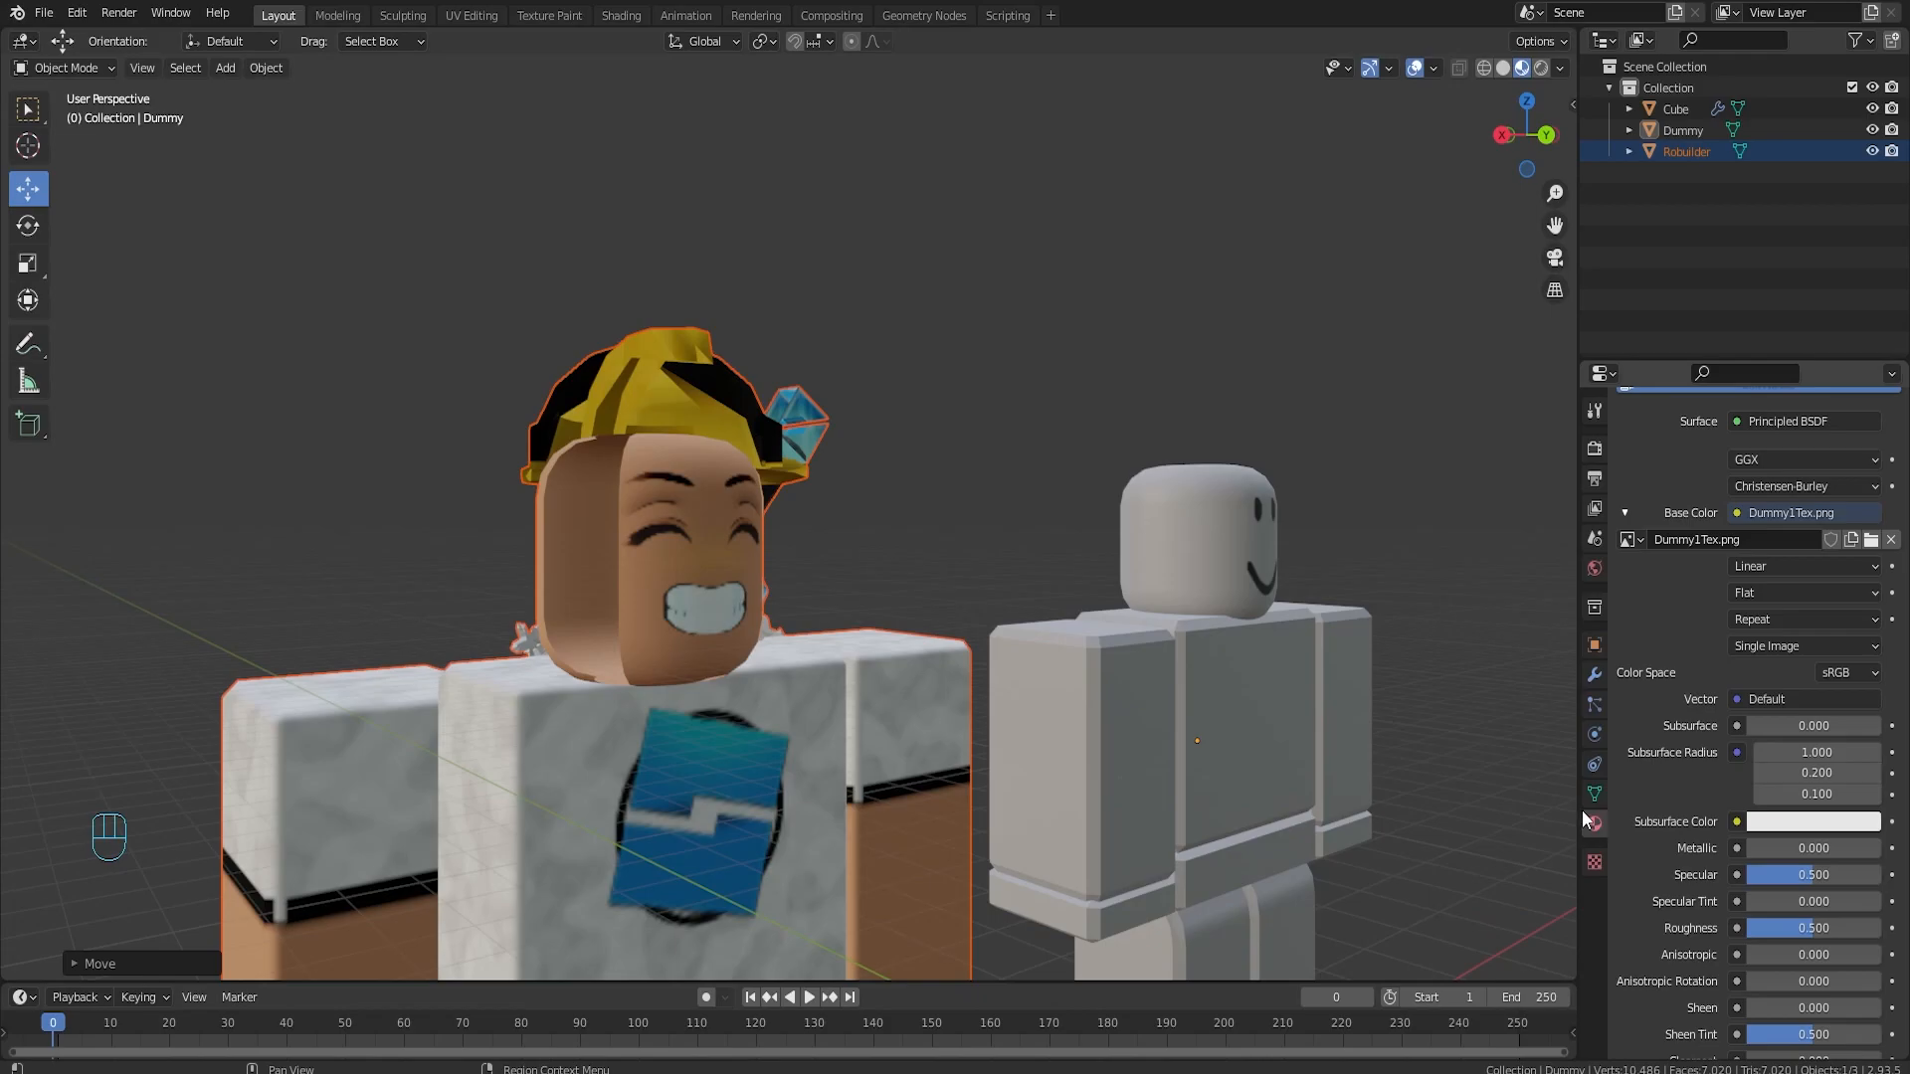
pyautogui.scroll(-12, 1637, 820)
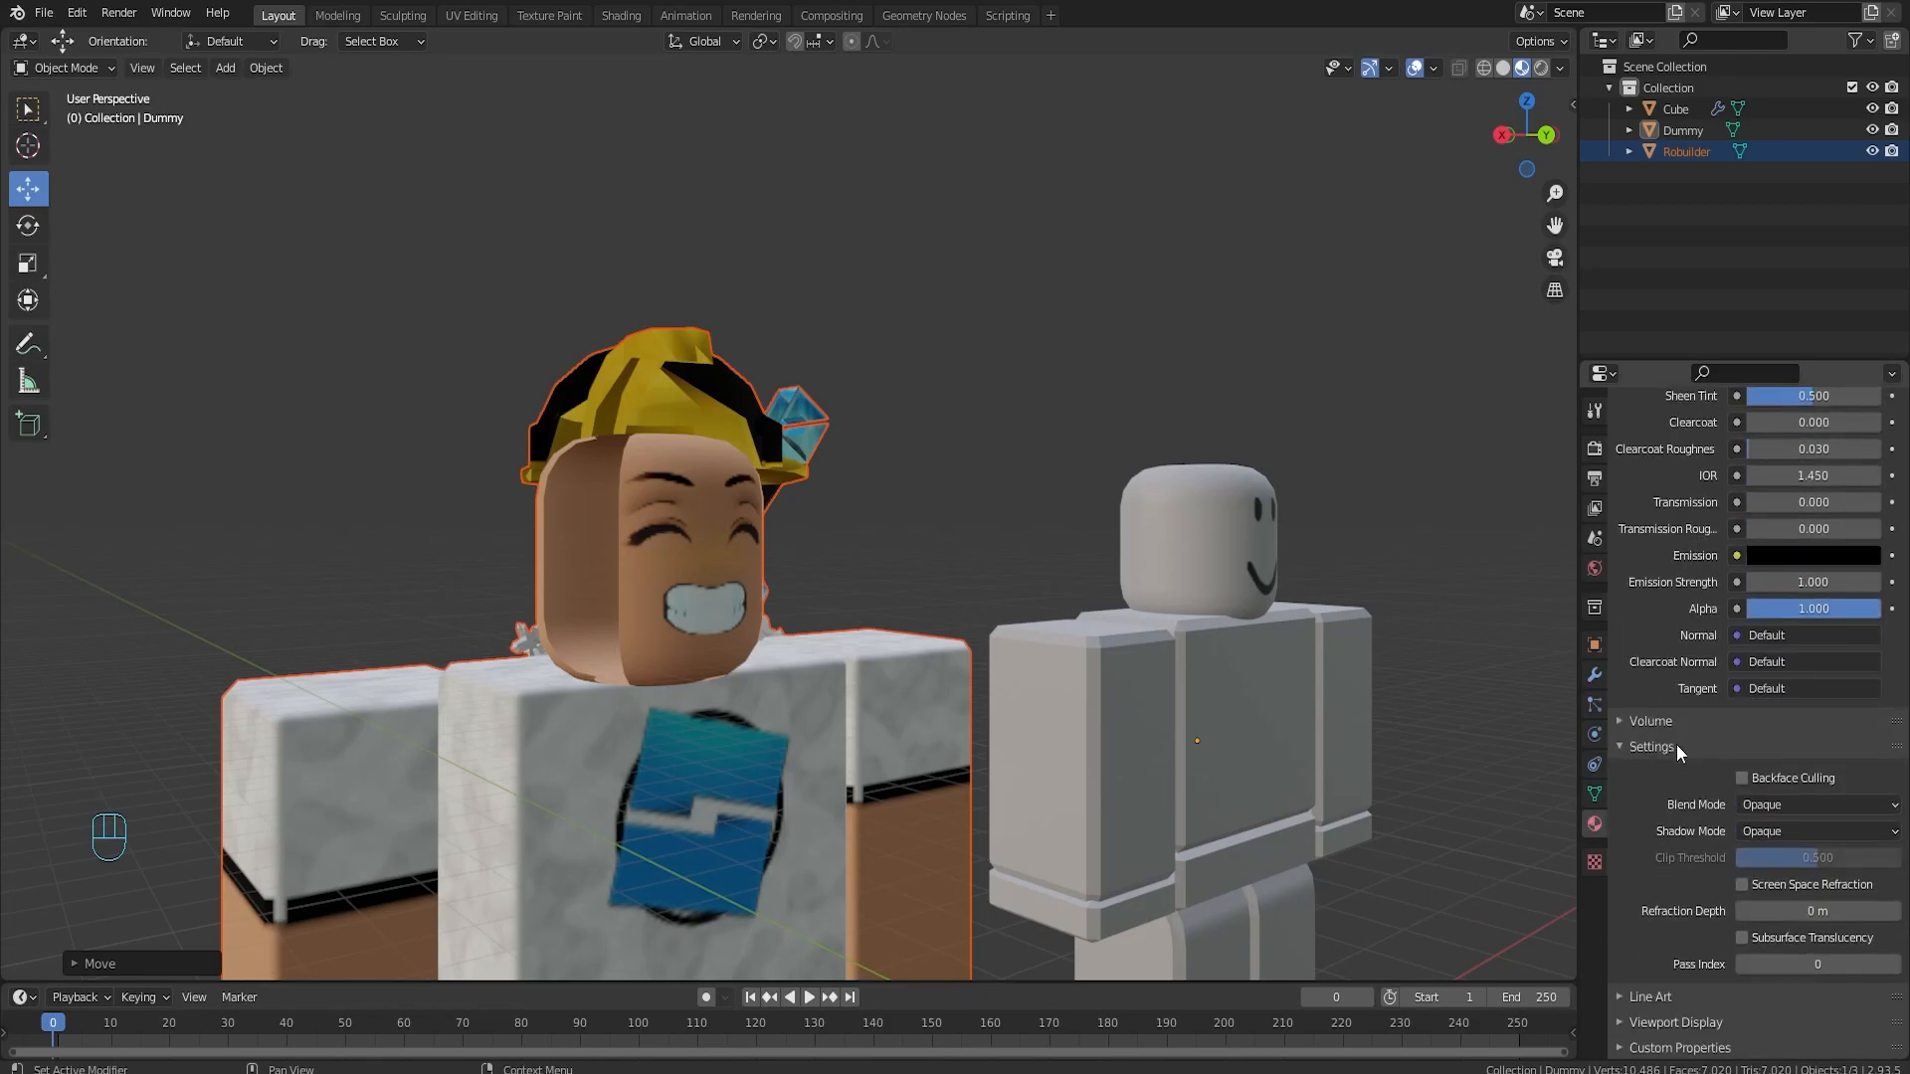
pyautogui.click(1773, 808)
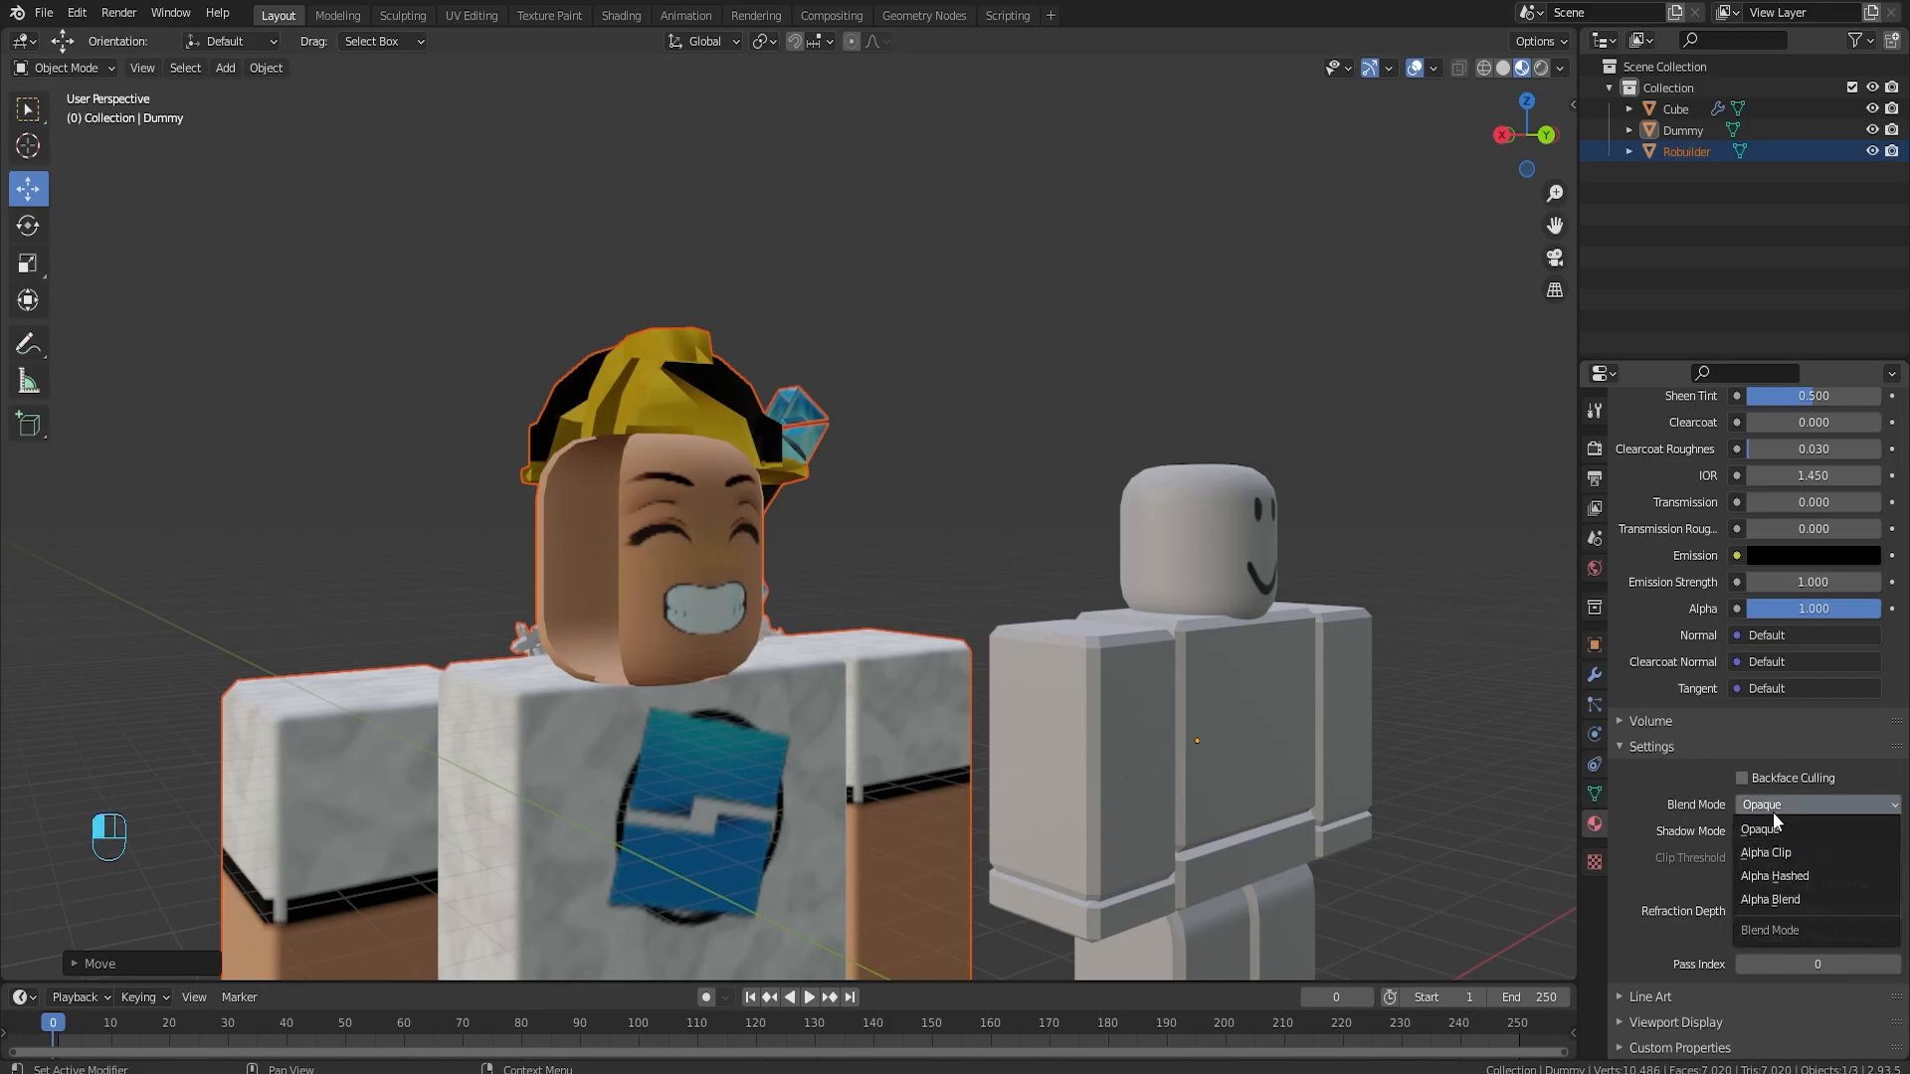
pyautogui.click(1779, 852)
pyautogui.click(1771, 808)
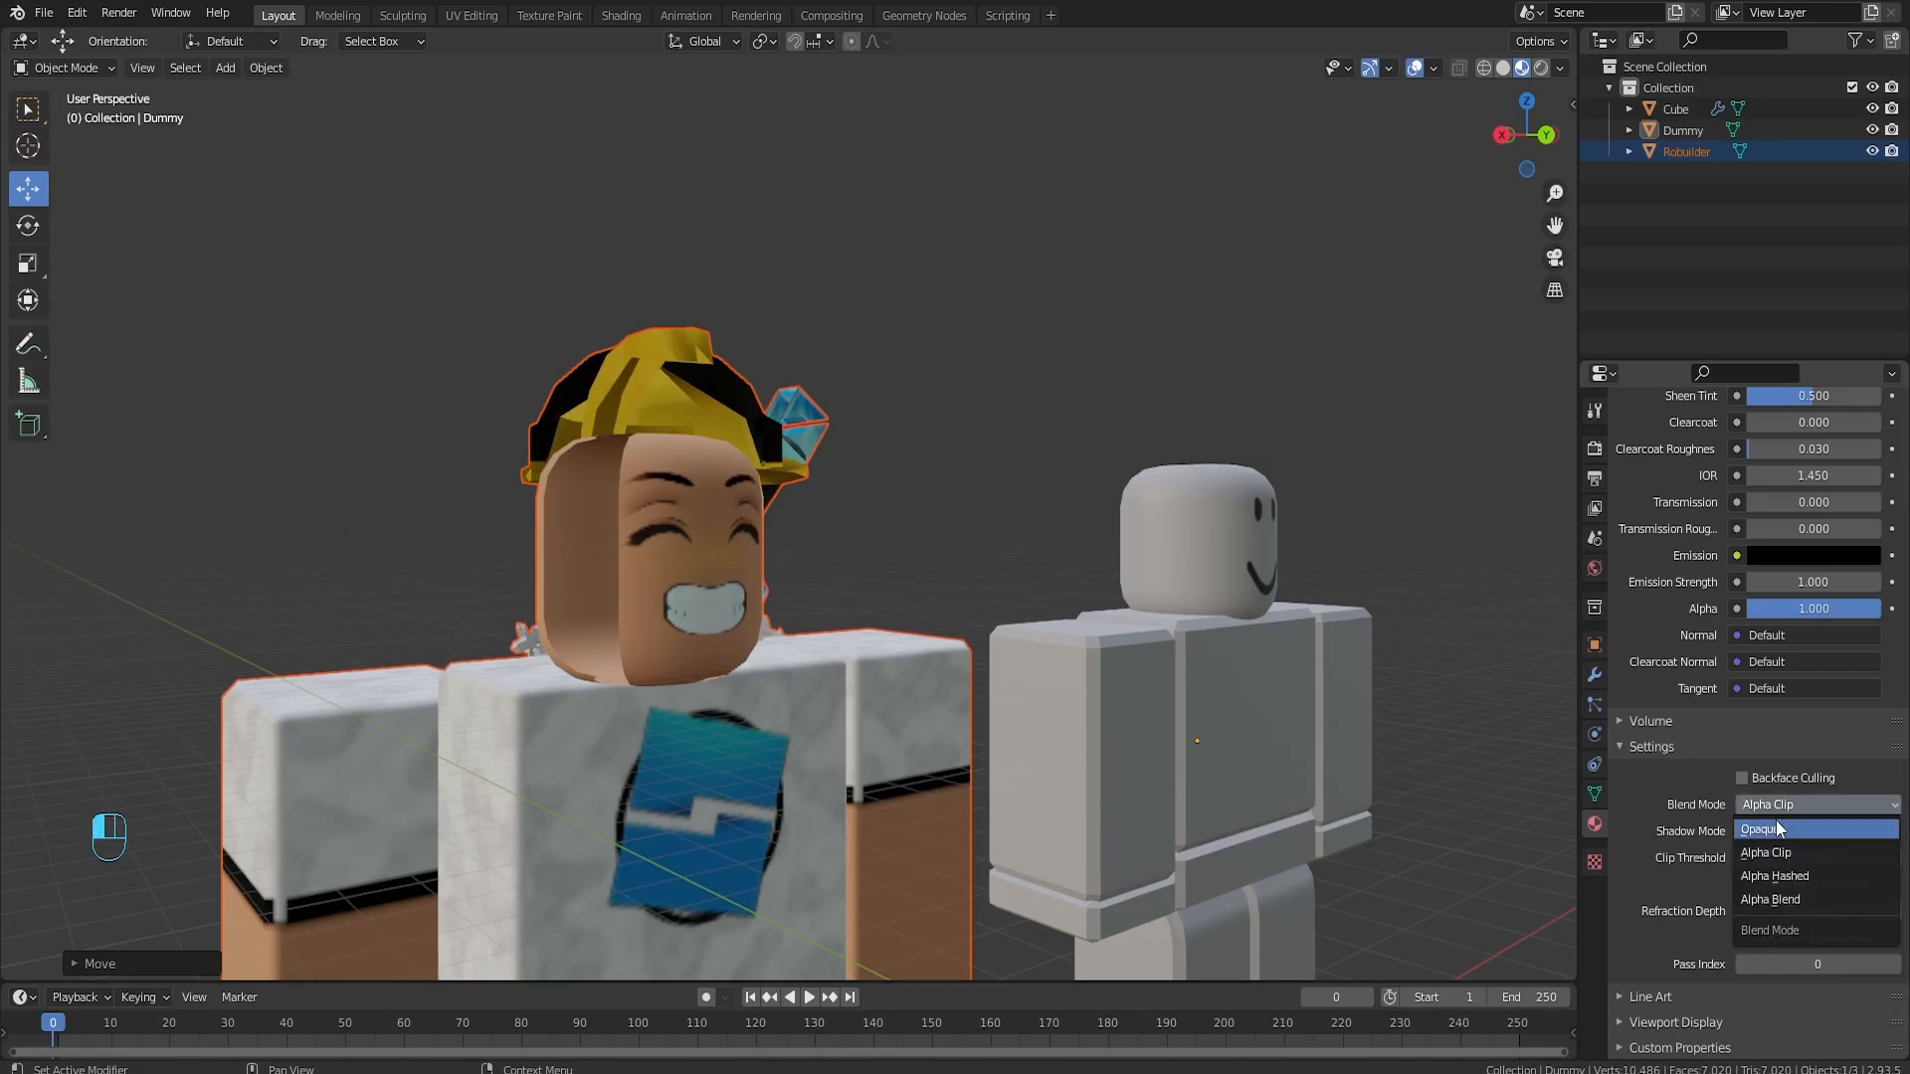
pyautogui.click(1777, 828)
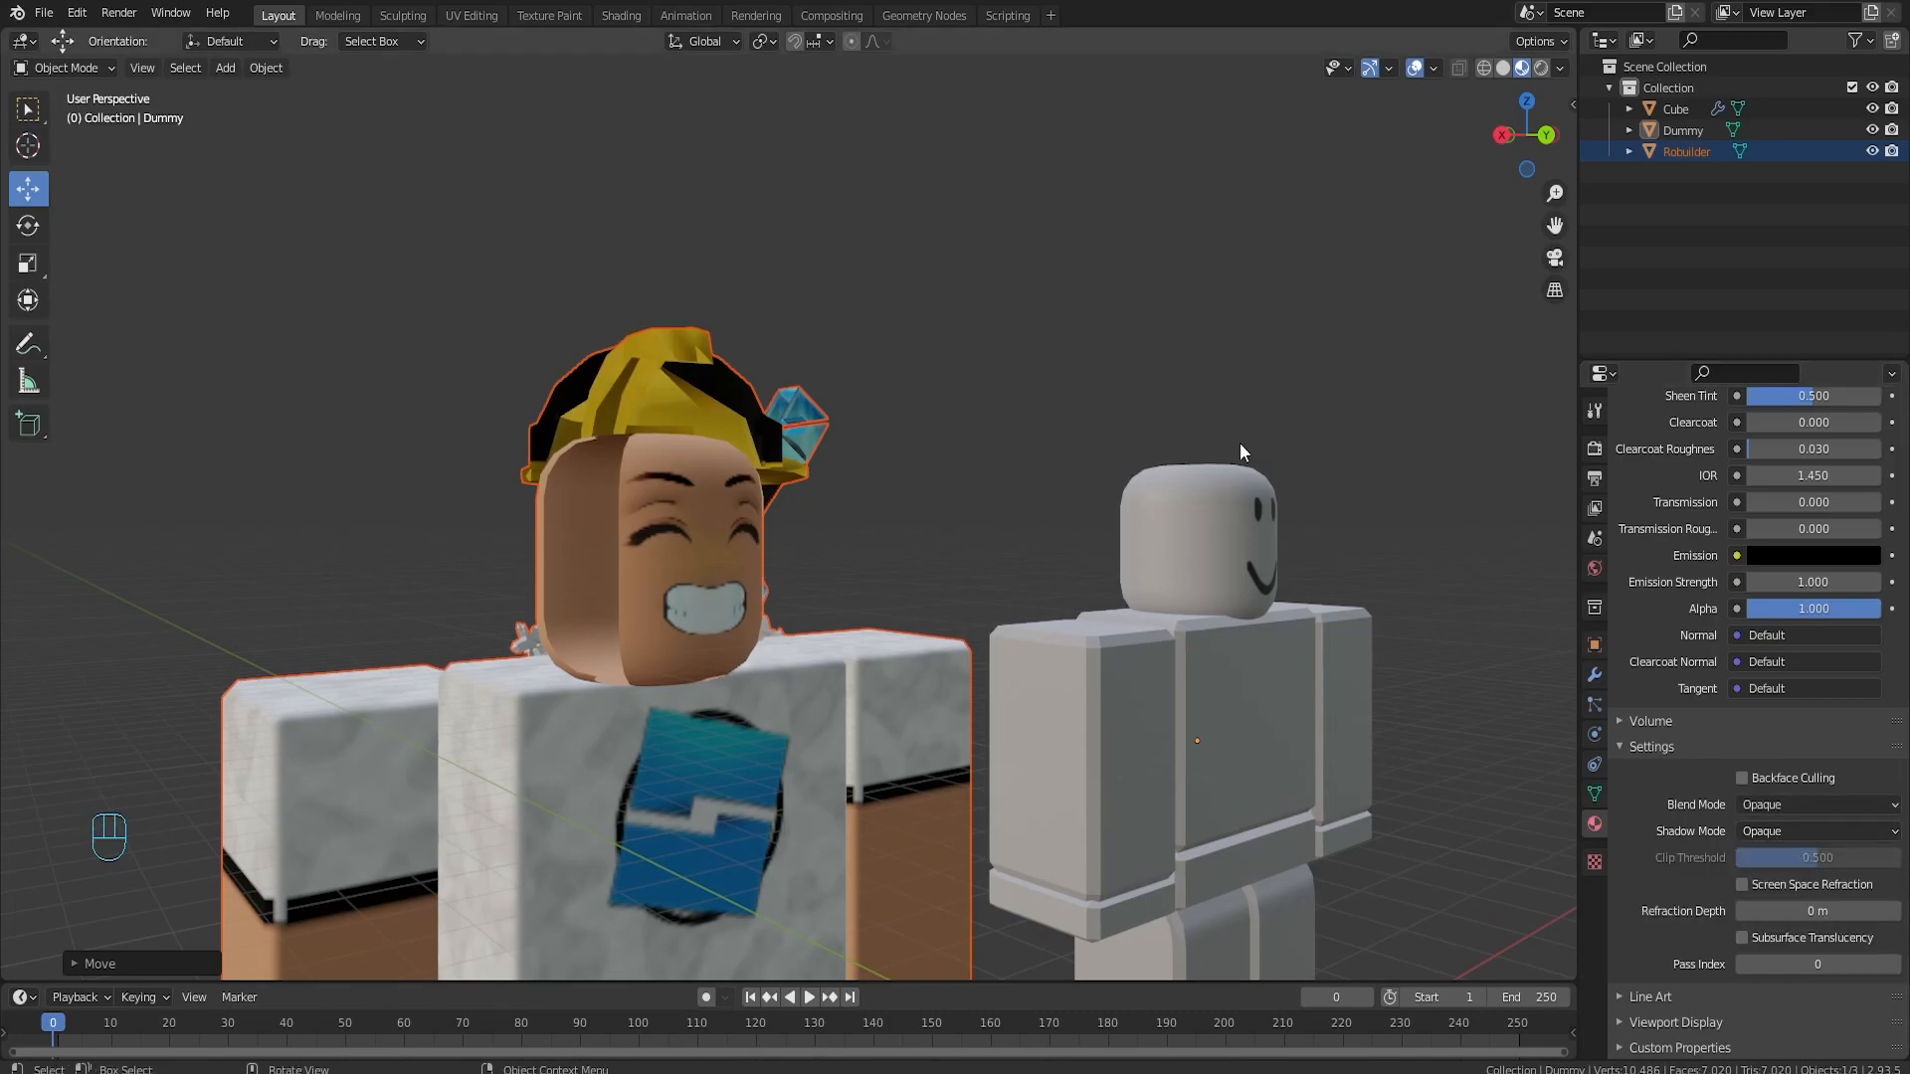
# - Set the Robuilder material's blend mode to Opaque
pyautogui.click(1630, 152)
pyautogui.click(1761, 173)
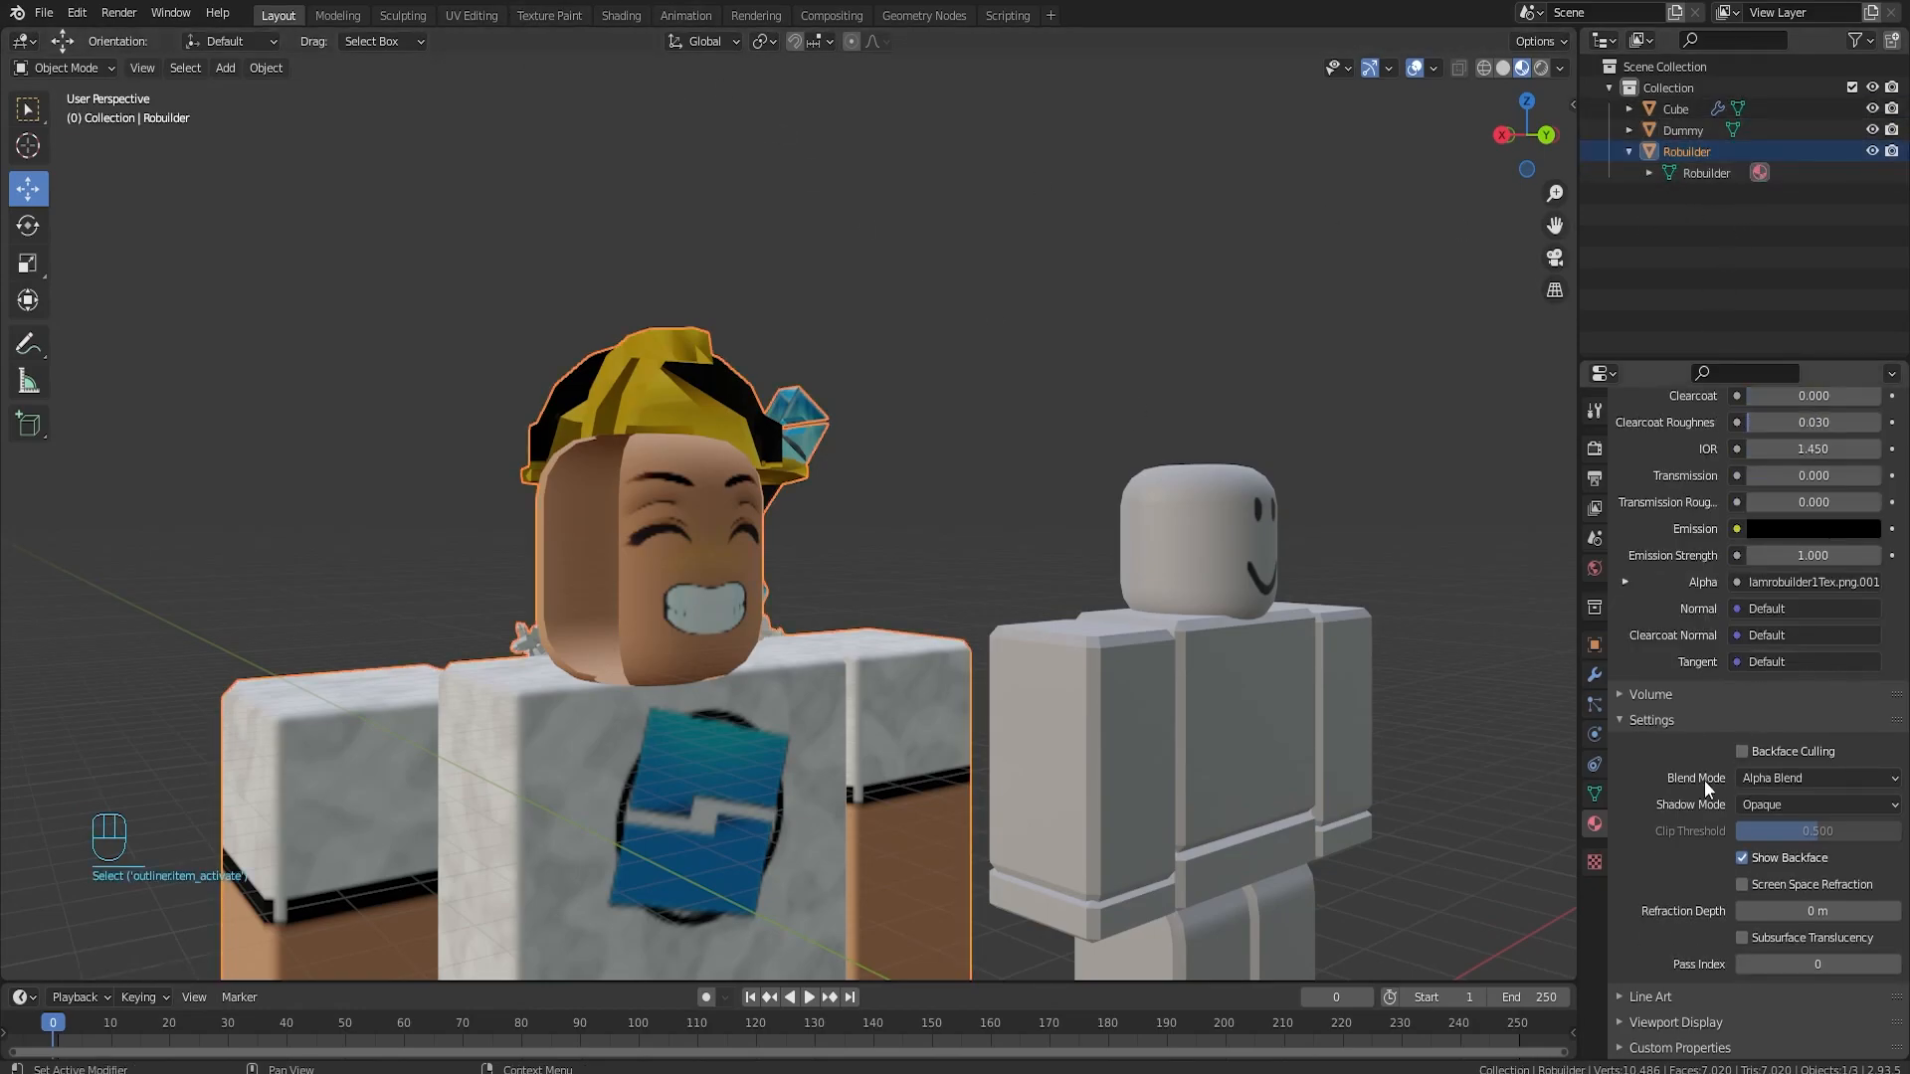
pyautogui.click(1789, 782)
pyautogui.click(1781, 802)
pyautogui.moveTo(953, 619); pyautogui.dragTo(897, 637, button='middle')
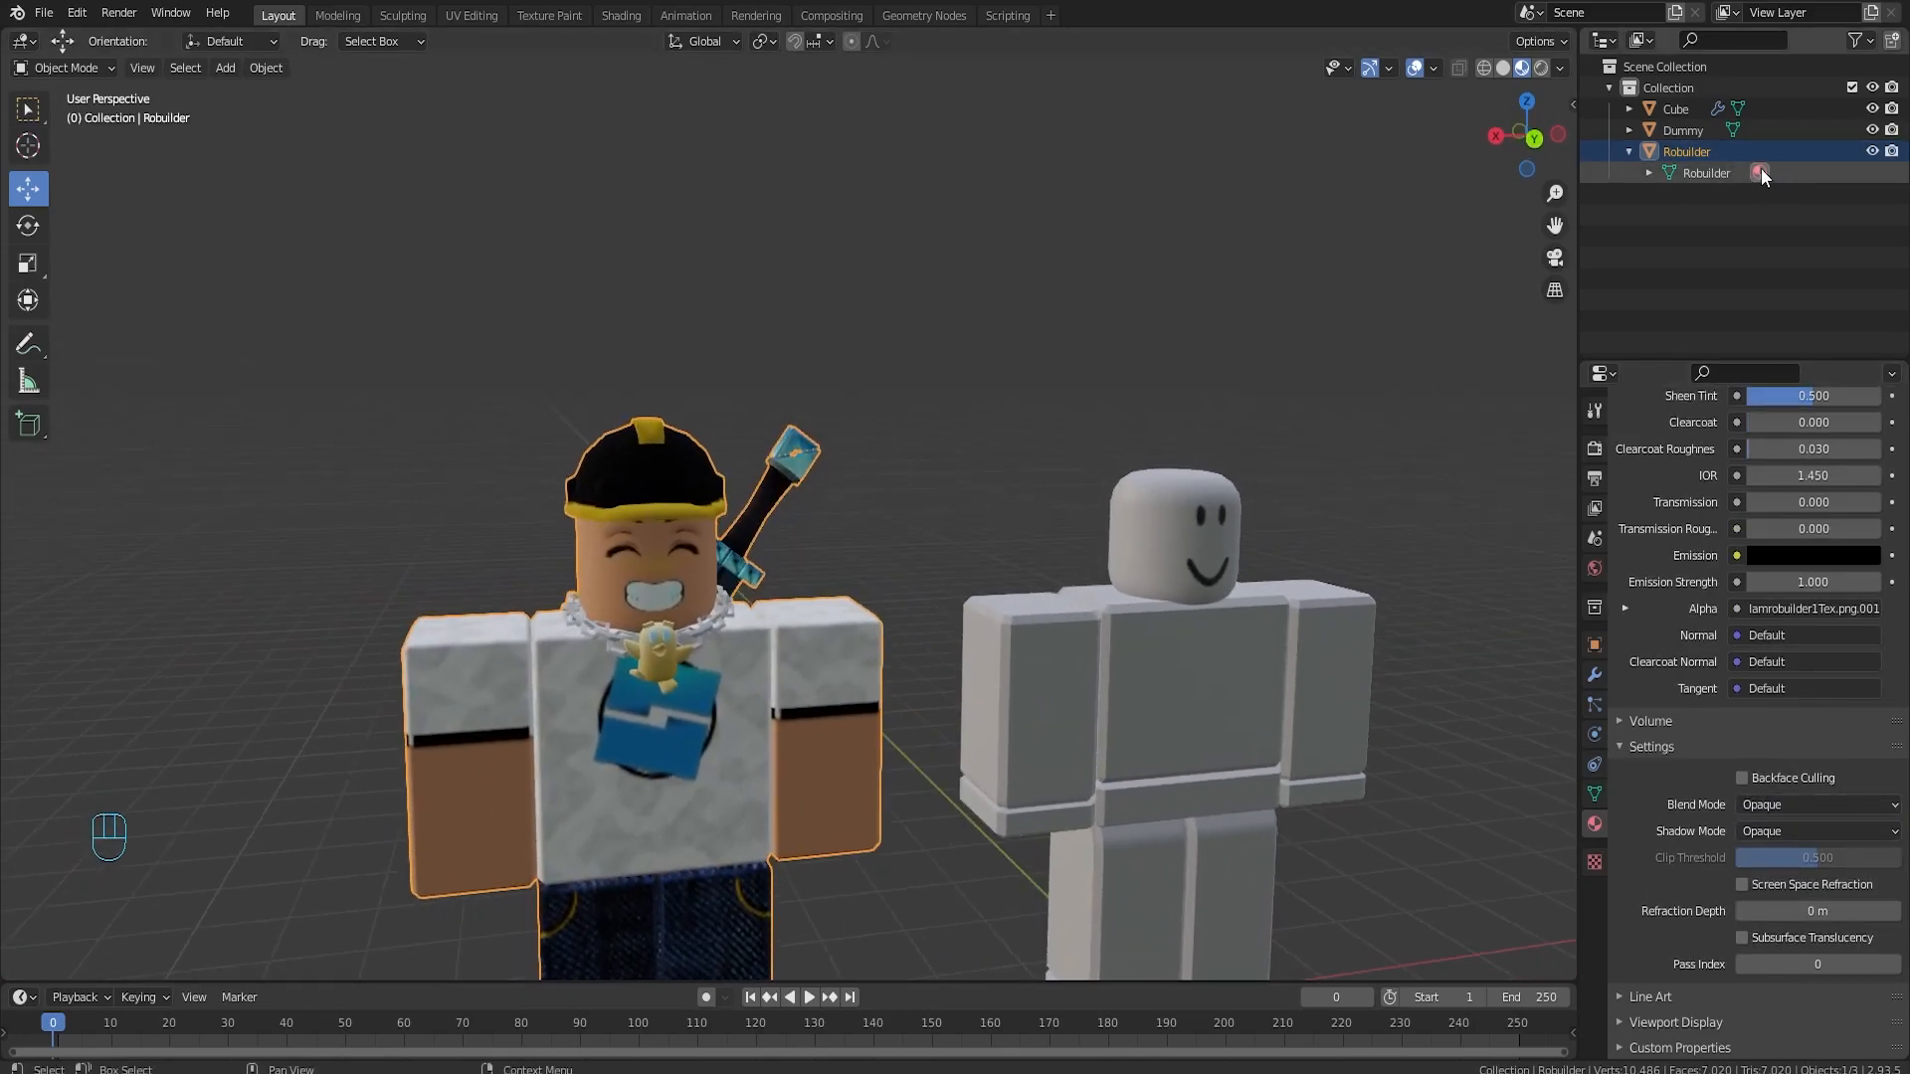
# - Open the Robuilder mesh in Edit Mode with face selection
pyautogui.click(1719, 172)
pyautogui.moveTo(1108, 669); pyautogui.dragTo(1078, 658, button='middle')
pyautogui.moveTo(791, 688); pyautogui.dragTo(789, 693, button='middle')
pyautogui.click(793, 687)
pyautogui.press('Tab')
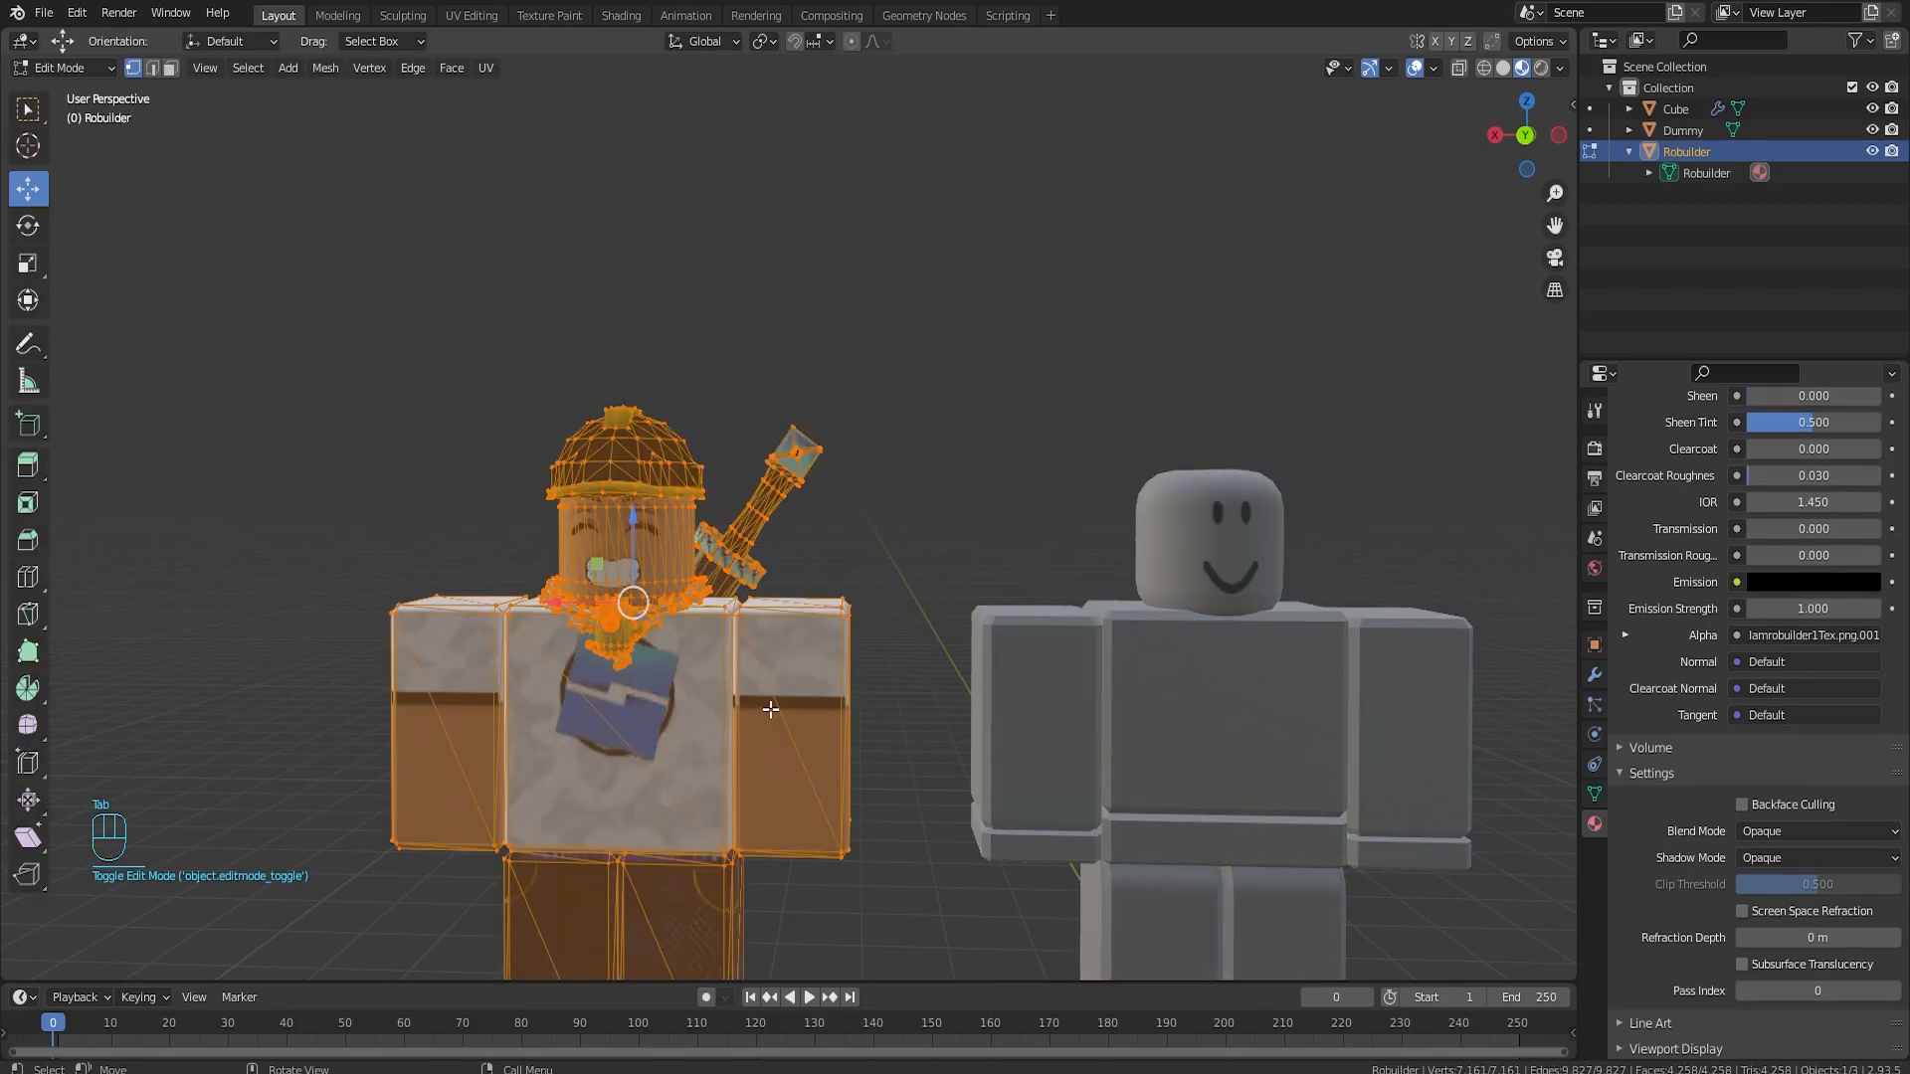
pyautogui.click(170, 68)
# - Select the linked geometry of the Robuilder's torso, arms and legs and delete its faces, keeping the head and accessories
pyautogui.press('l')
pyautogui.press('l')
pyautogui.press('l')
pyautogui.press('l')
pyautogui.press('l')
pyautogui.scroll(-2, 603, 880)
pyautogui.press('Delete')
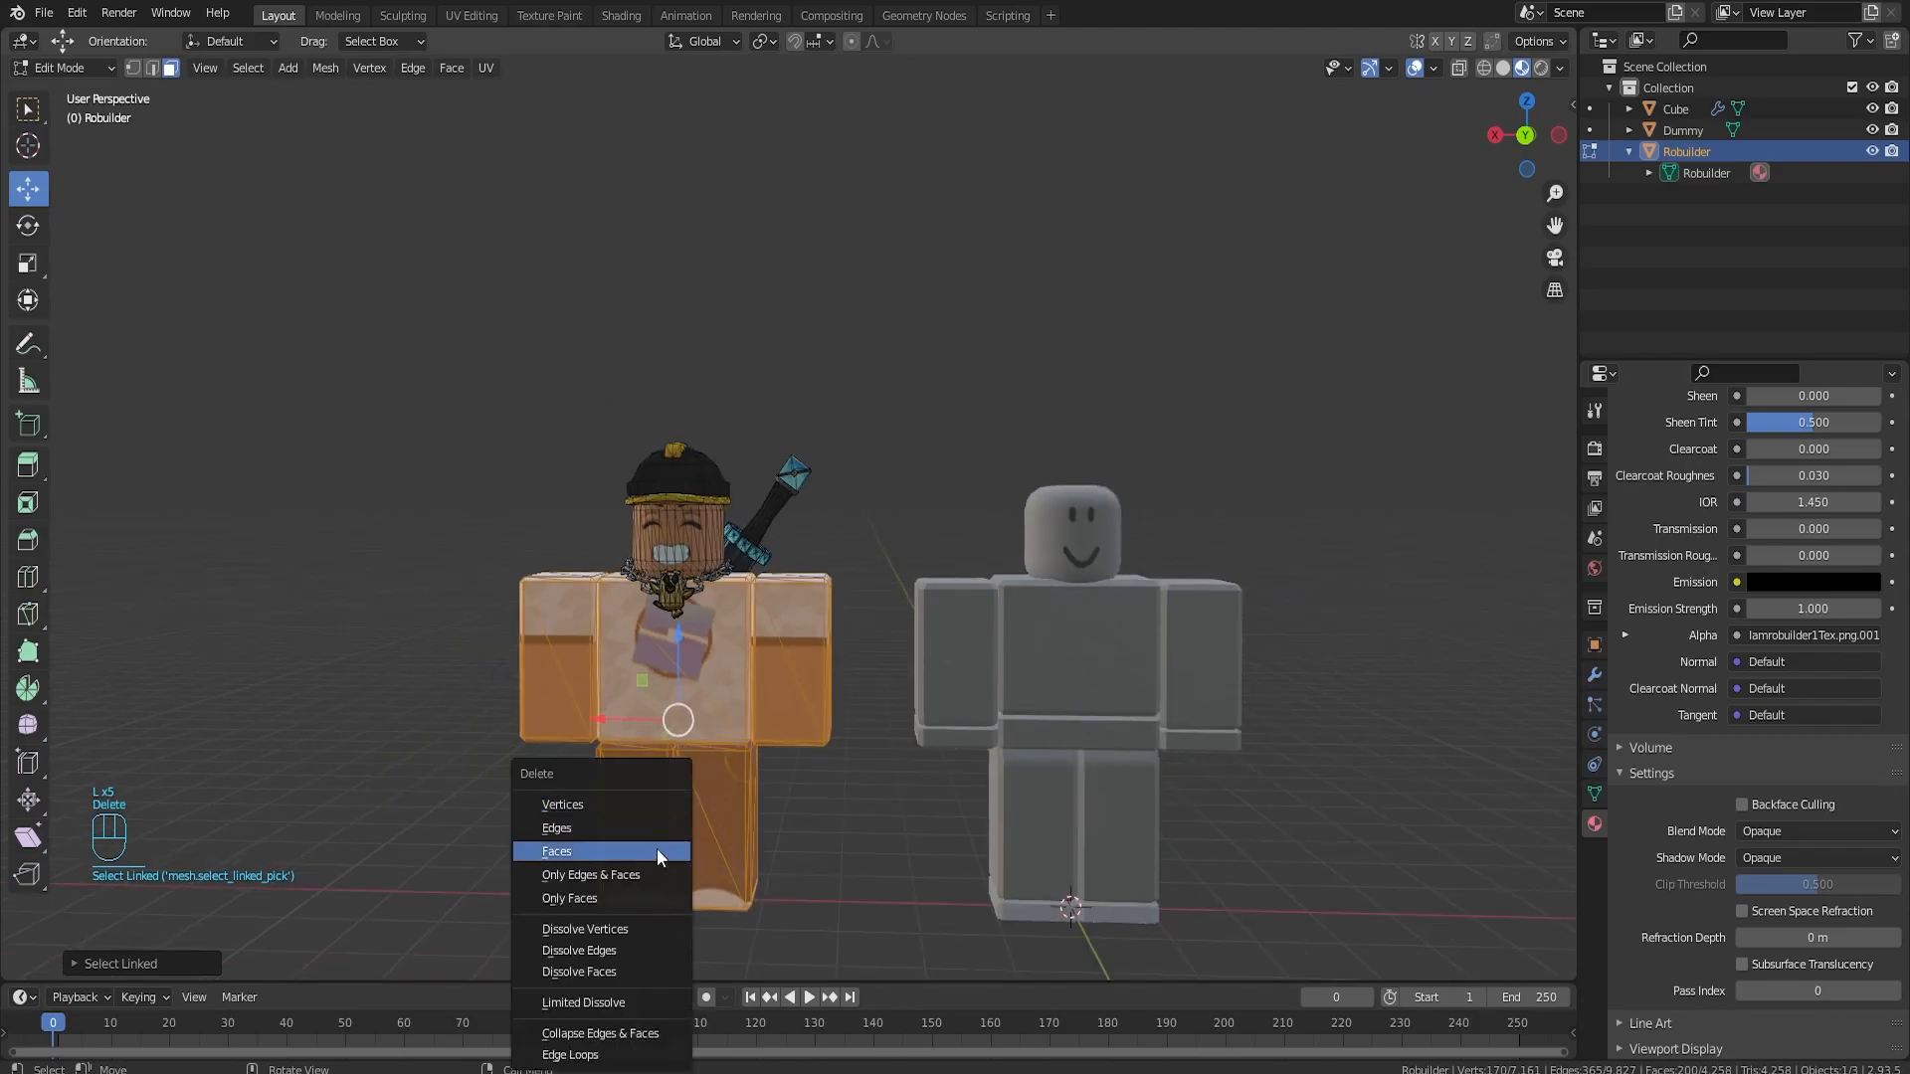
pyautogui.click(656, 850)
# - Delete the leftover flat cap faces at the shoulders, hands, waist and feet of the Robuilder mesh
pyautogui.moveTo(717, 796); pyautogui.dragTo(764, 798, button='middle')
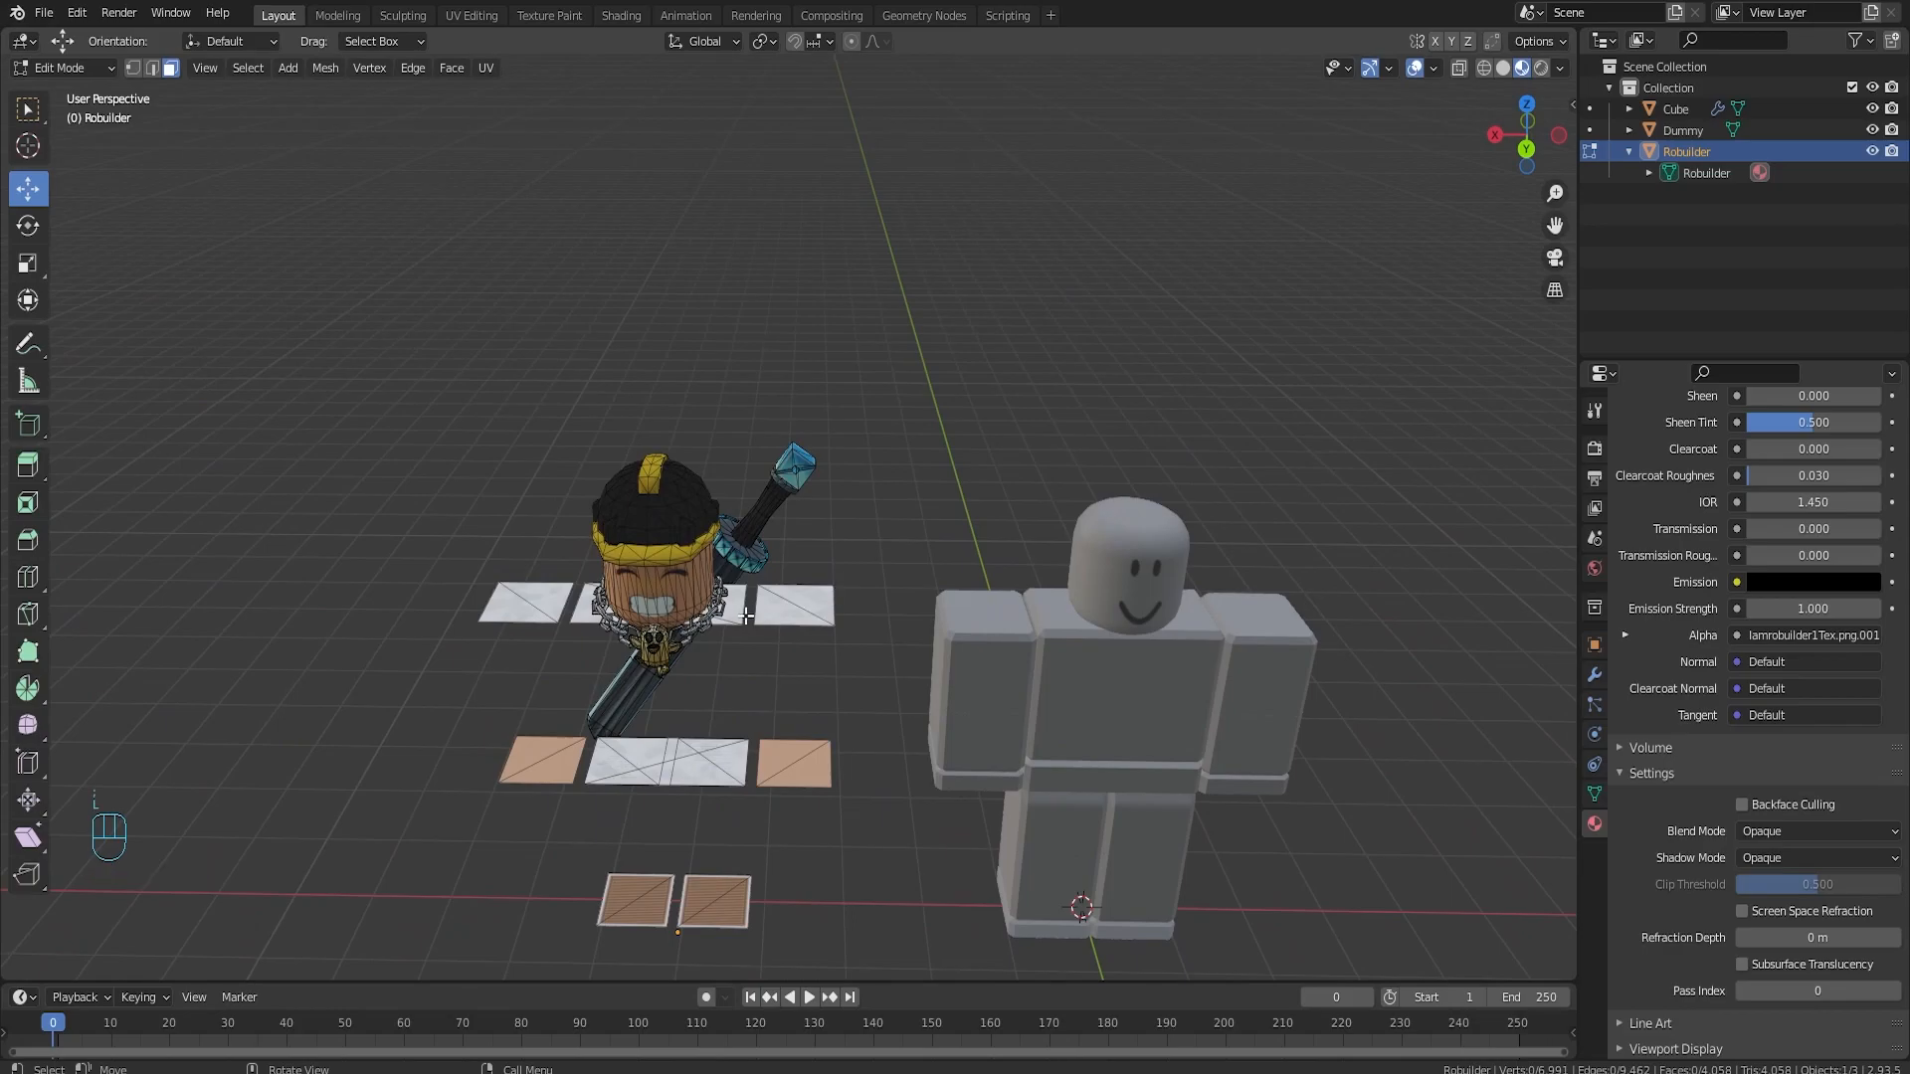
pyautogui.press('l')
pyautogui.press('l')
pyautogui.press('l')
pyautogui.press('l')
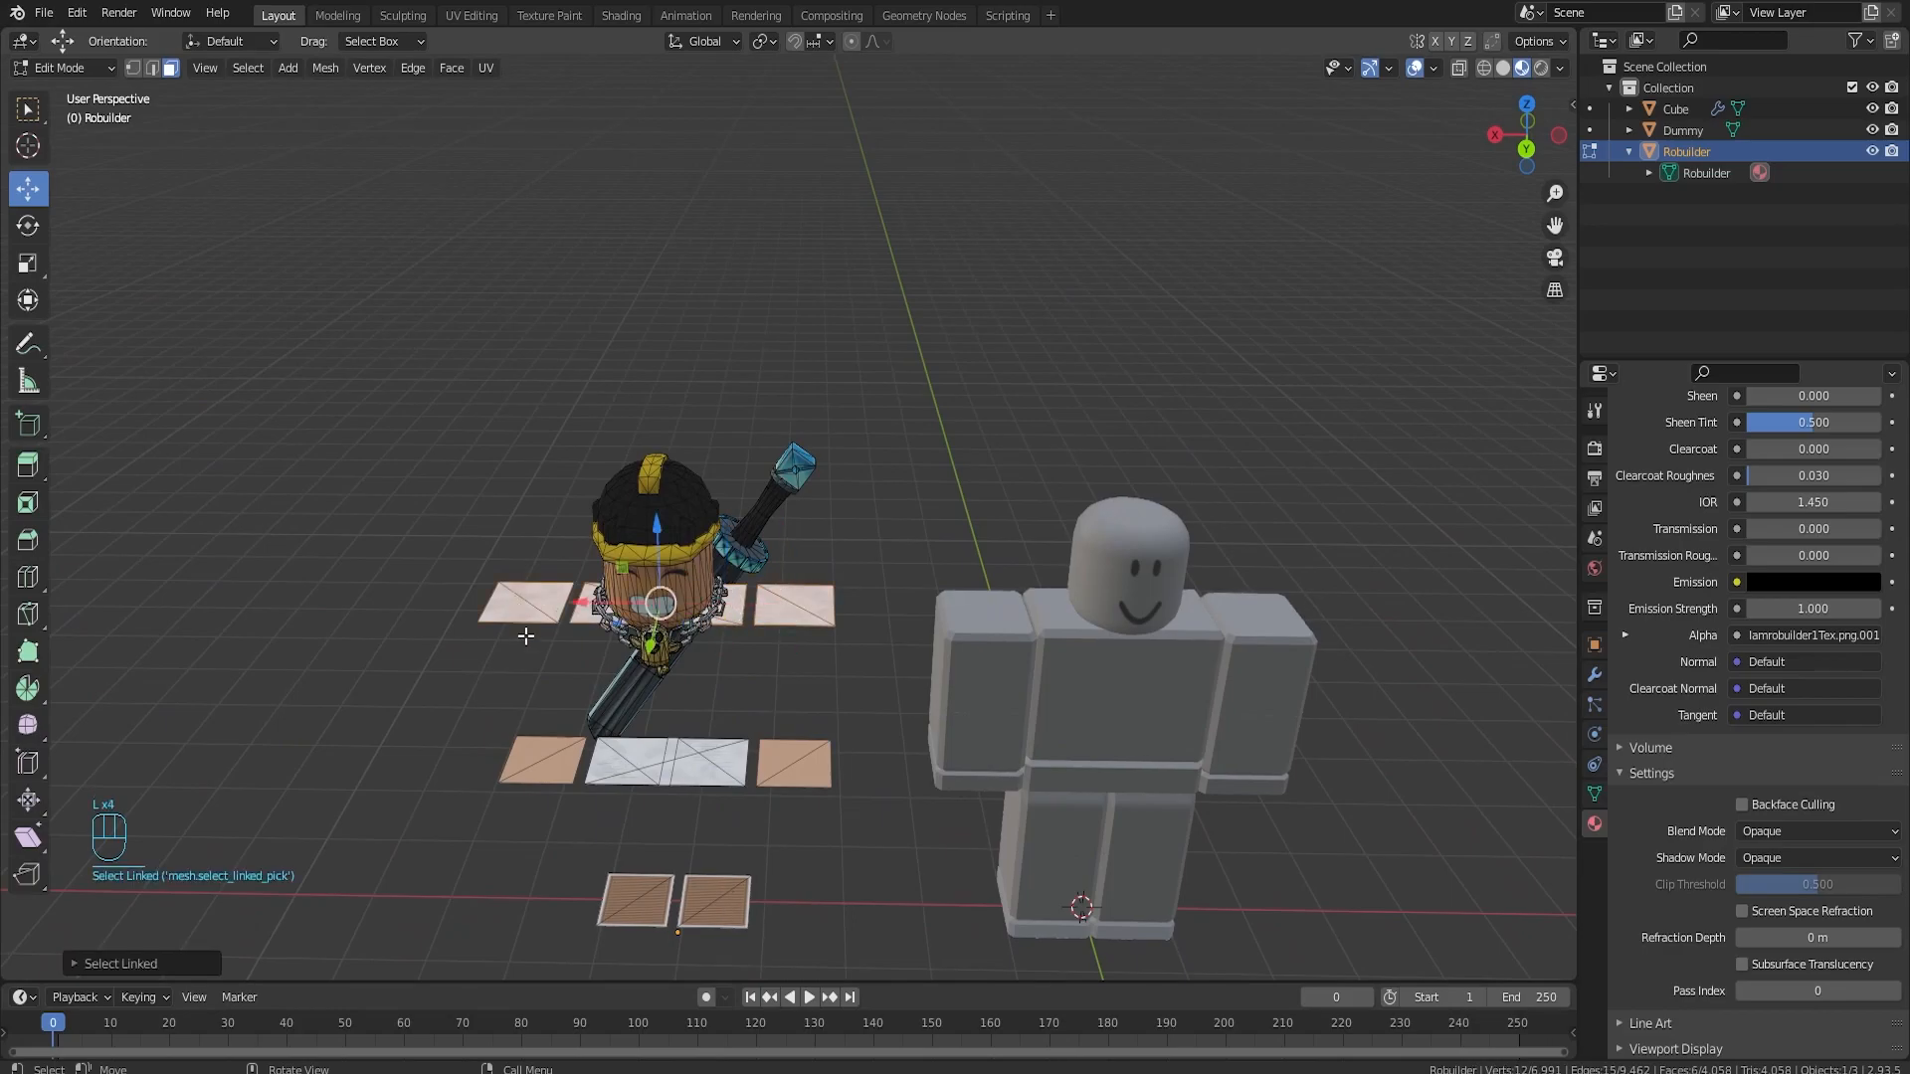
pyautogui.press('l')
pyautogui.press('l')
pyautogui.press('l')
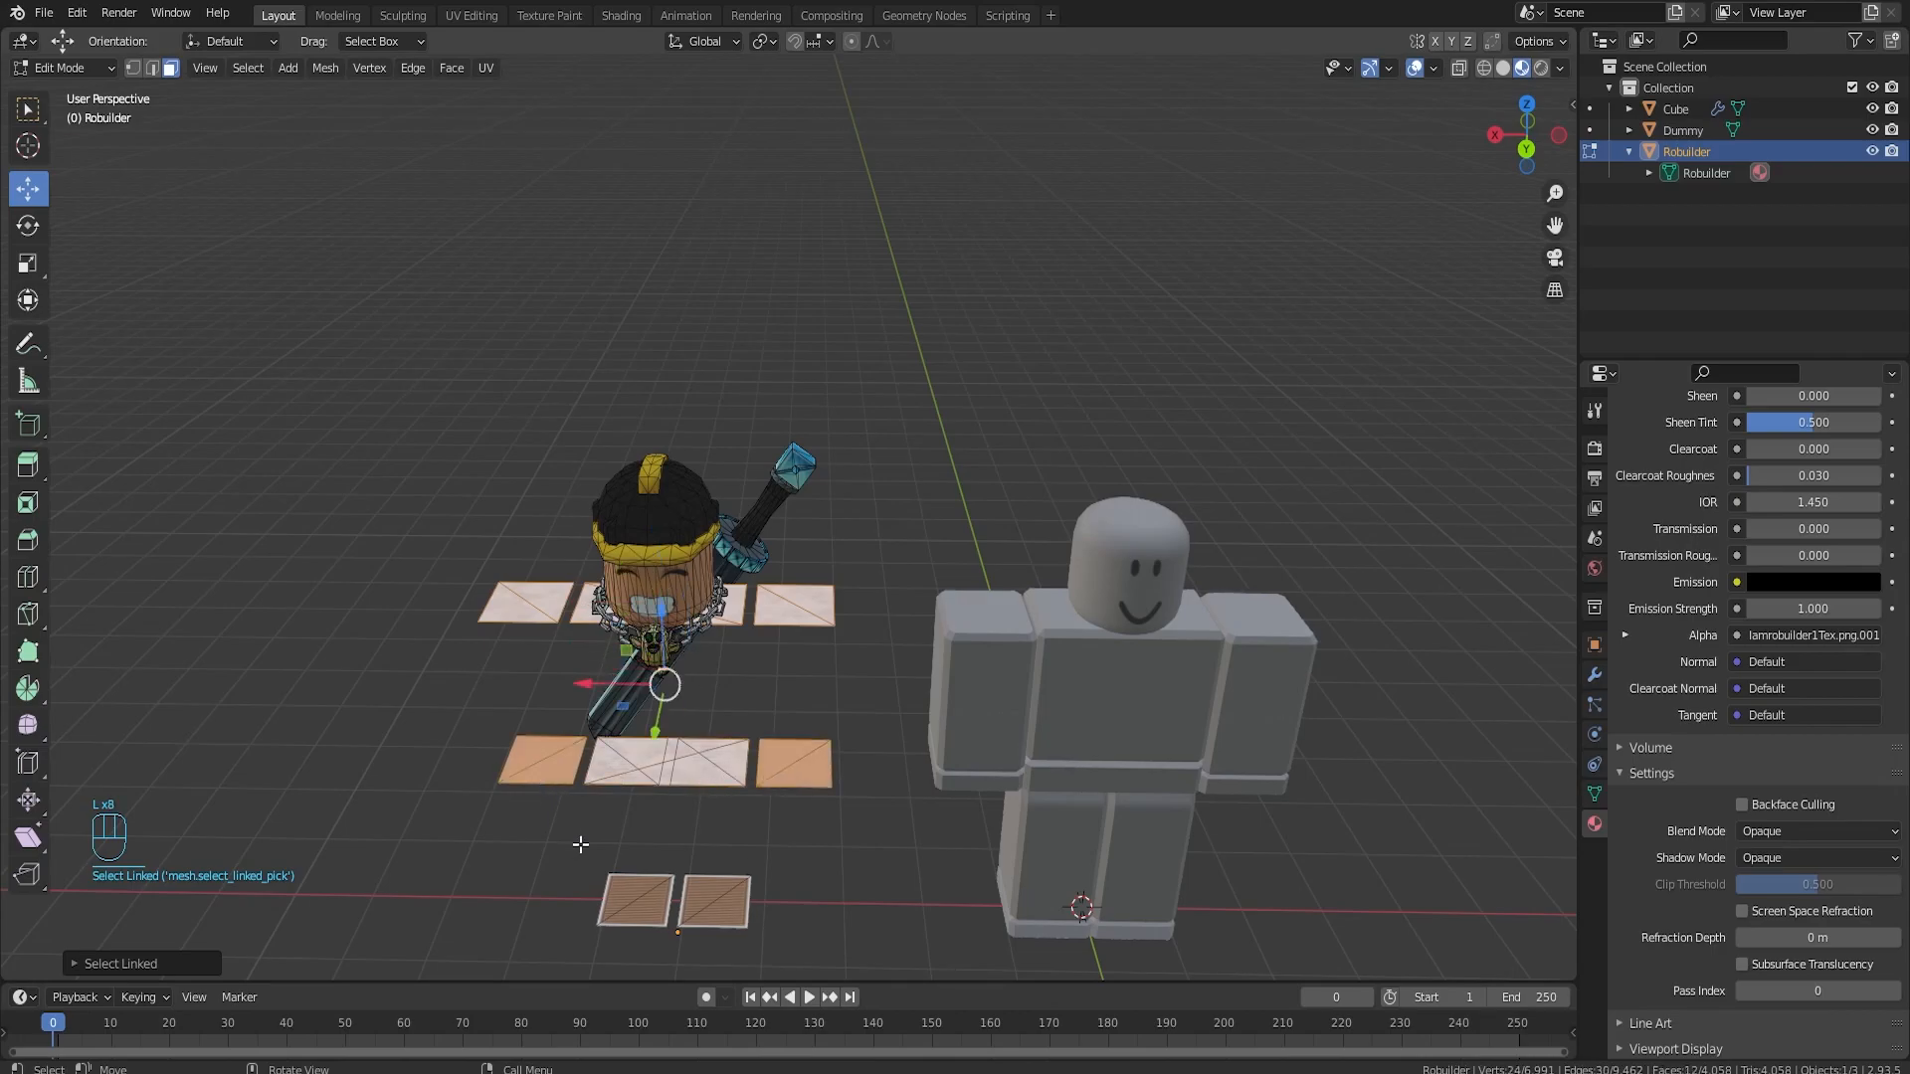
pyautogui.press('l')
pyautogui.press('l')
pyautogui.press('Delete')
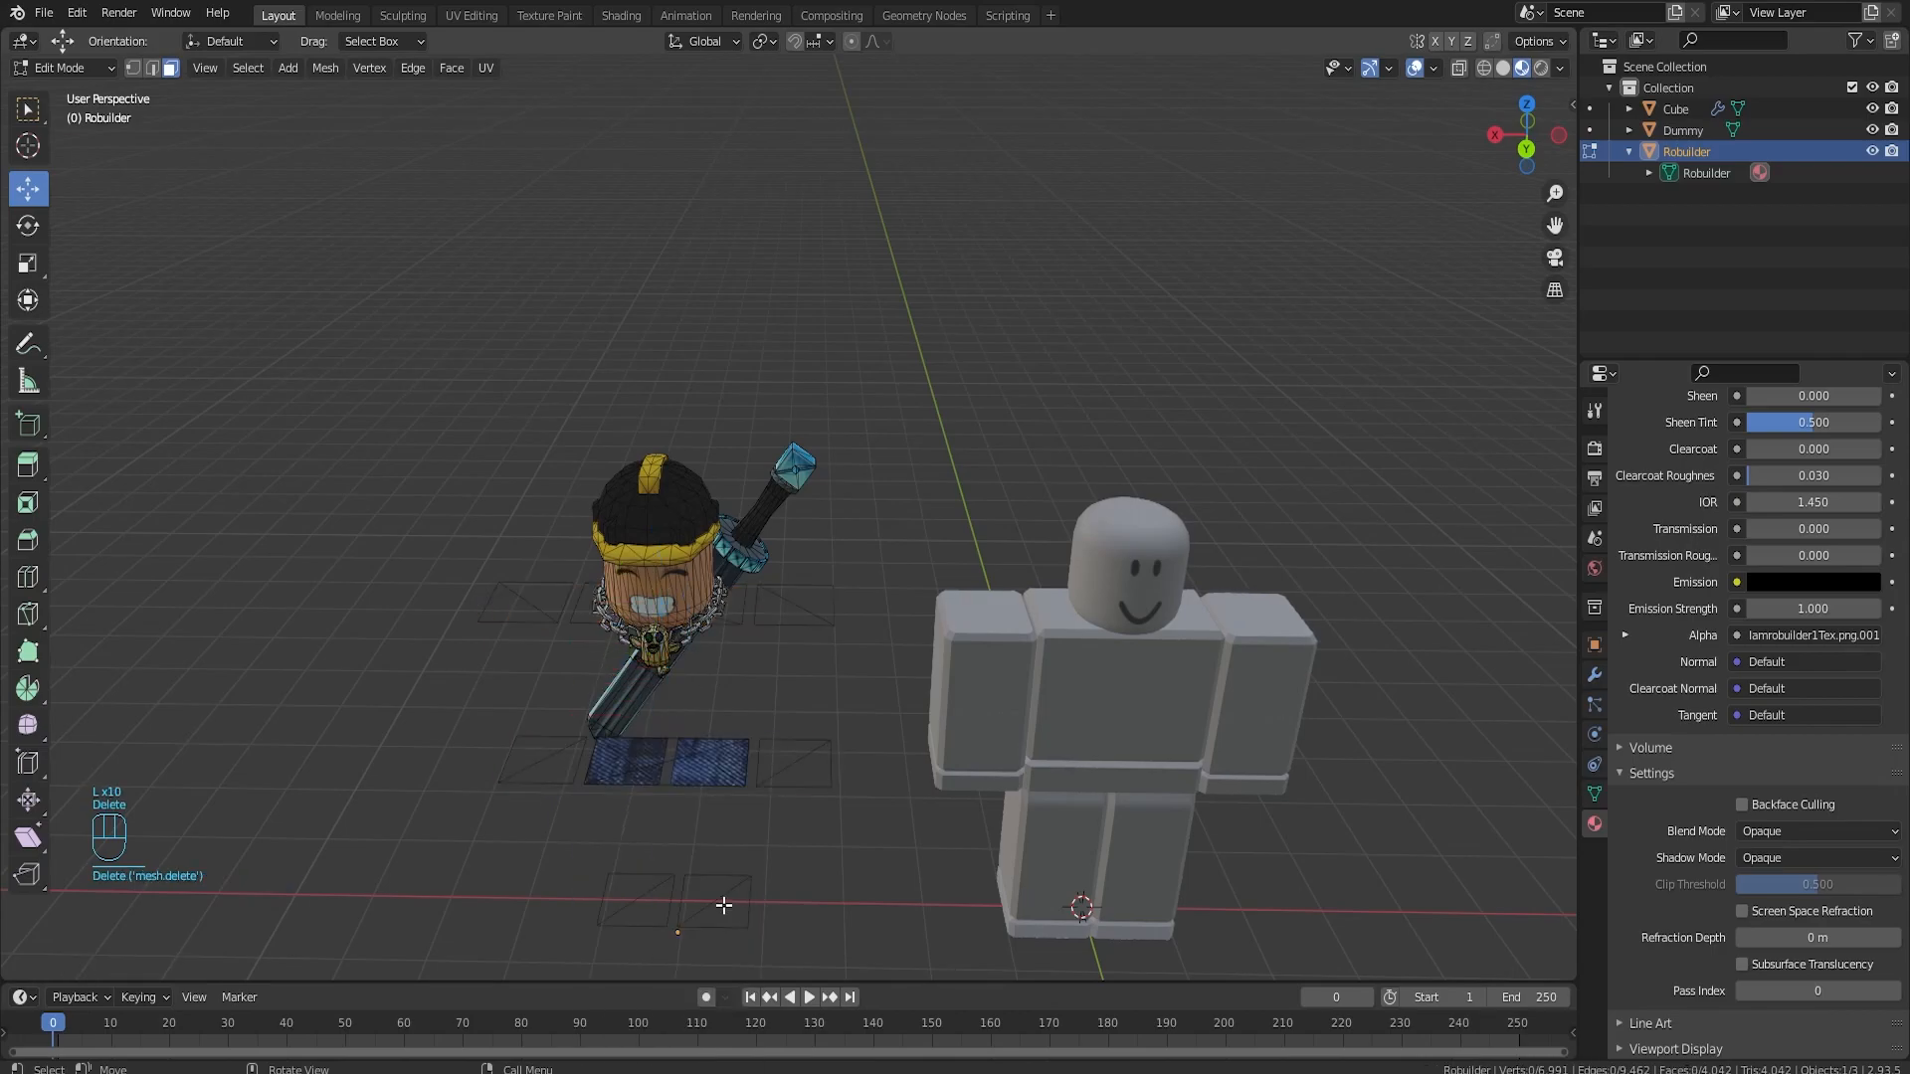
# - Delete the two remaining denim leg-top faces and the loose edges left from the removed body
pyautogui.moveTo(730, 788); pyautogui.dragTo(733, 780, button='middle')
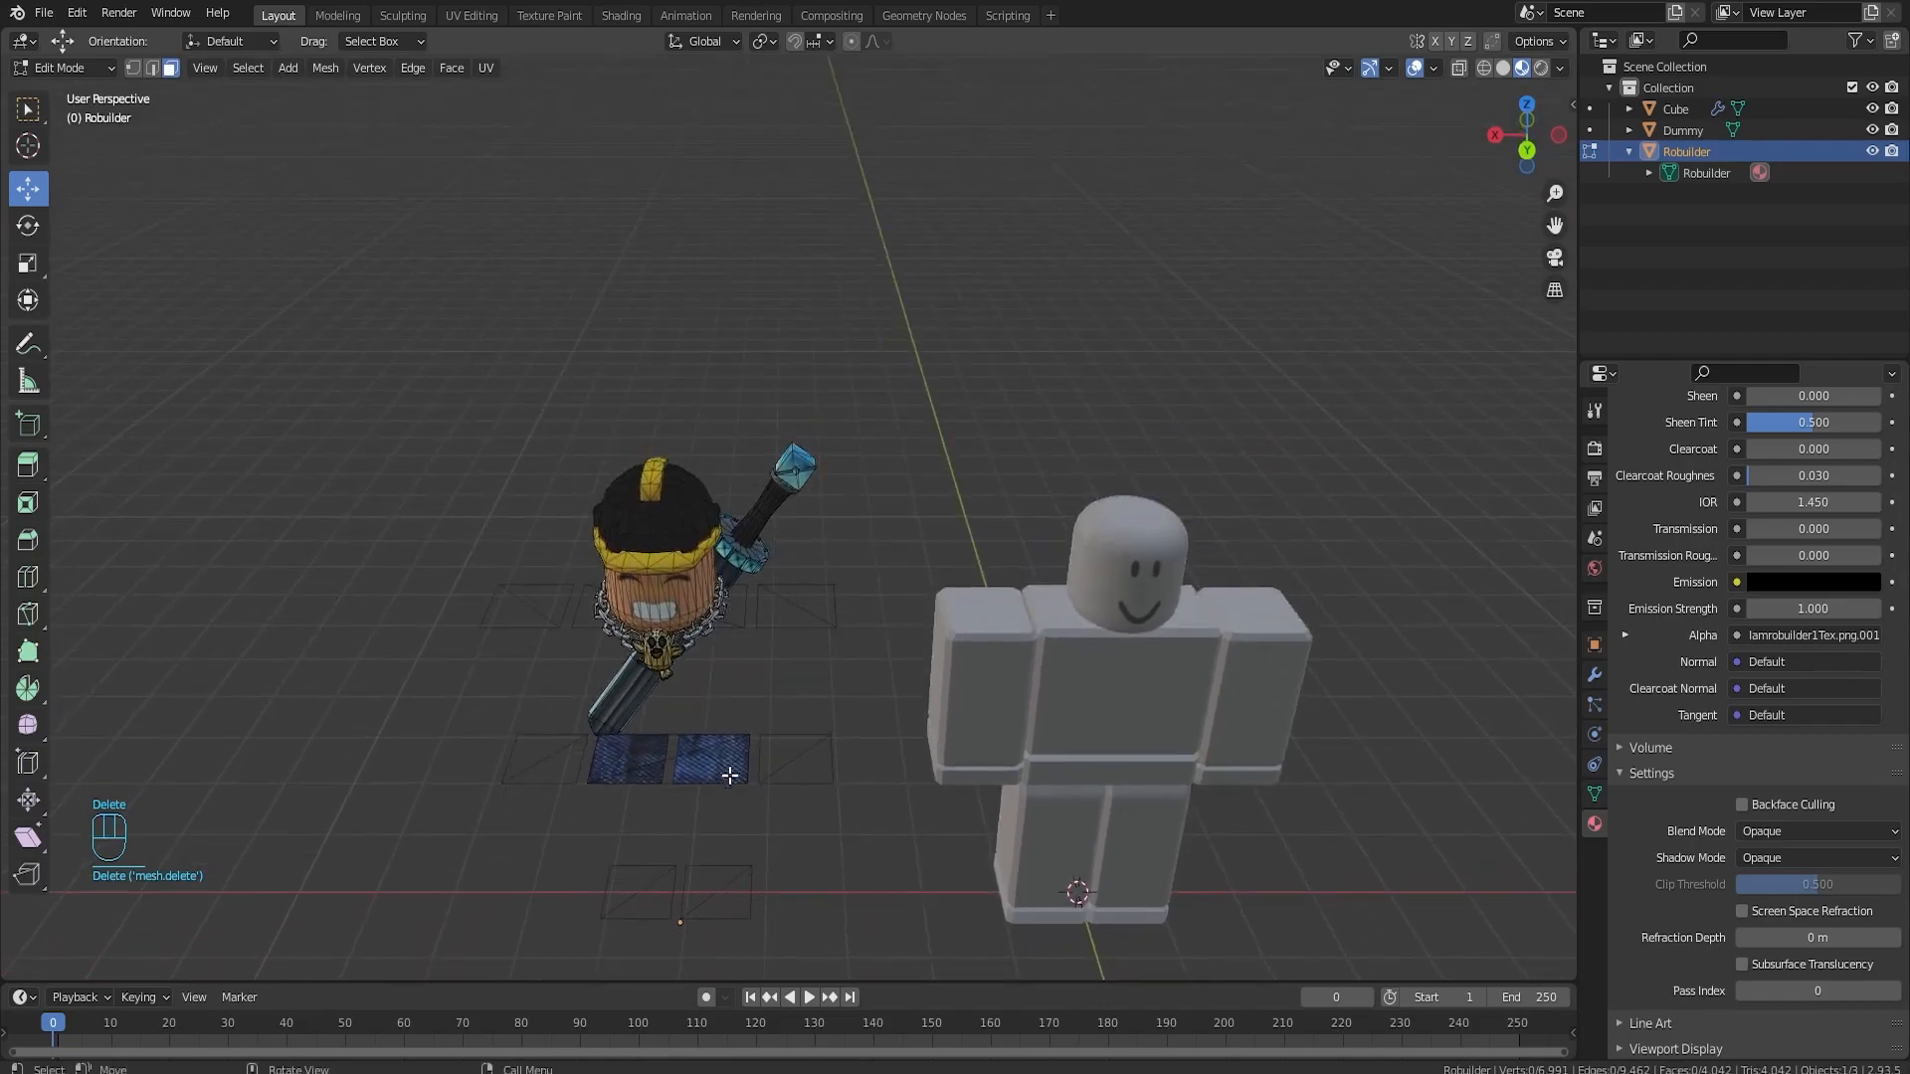
pyautogui.click(720, 756)
pyautogui.press('l')
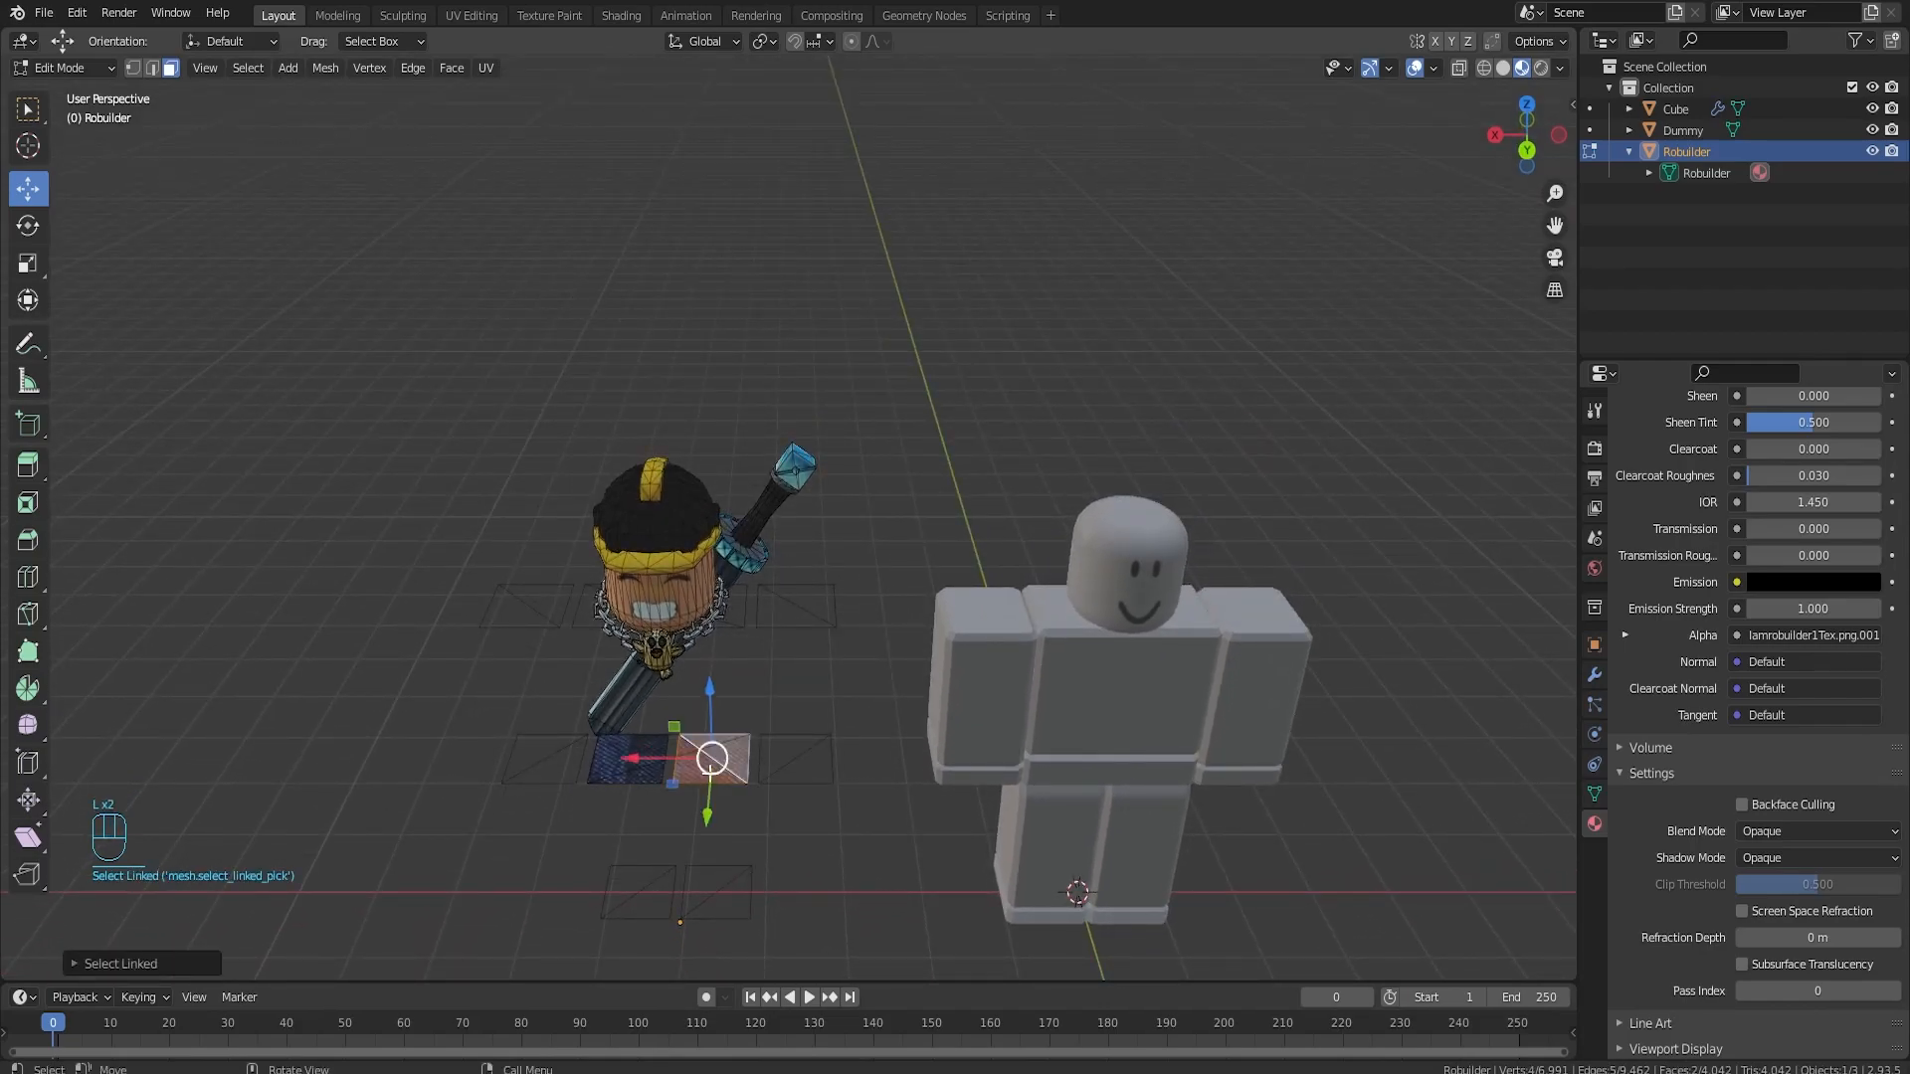
pyautogui.click(151, 68)
pyautogui.press('Delete')
pyautogui.moveTo(857, 829); pyautogui.dragTo(827, 697, button='middle')
pyautogui.moveTo(743, 581); pyautogui.dragTo(687, 595, button='middle')
pyautogui.scroll(3, 597, 589)
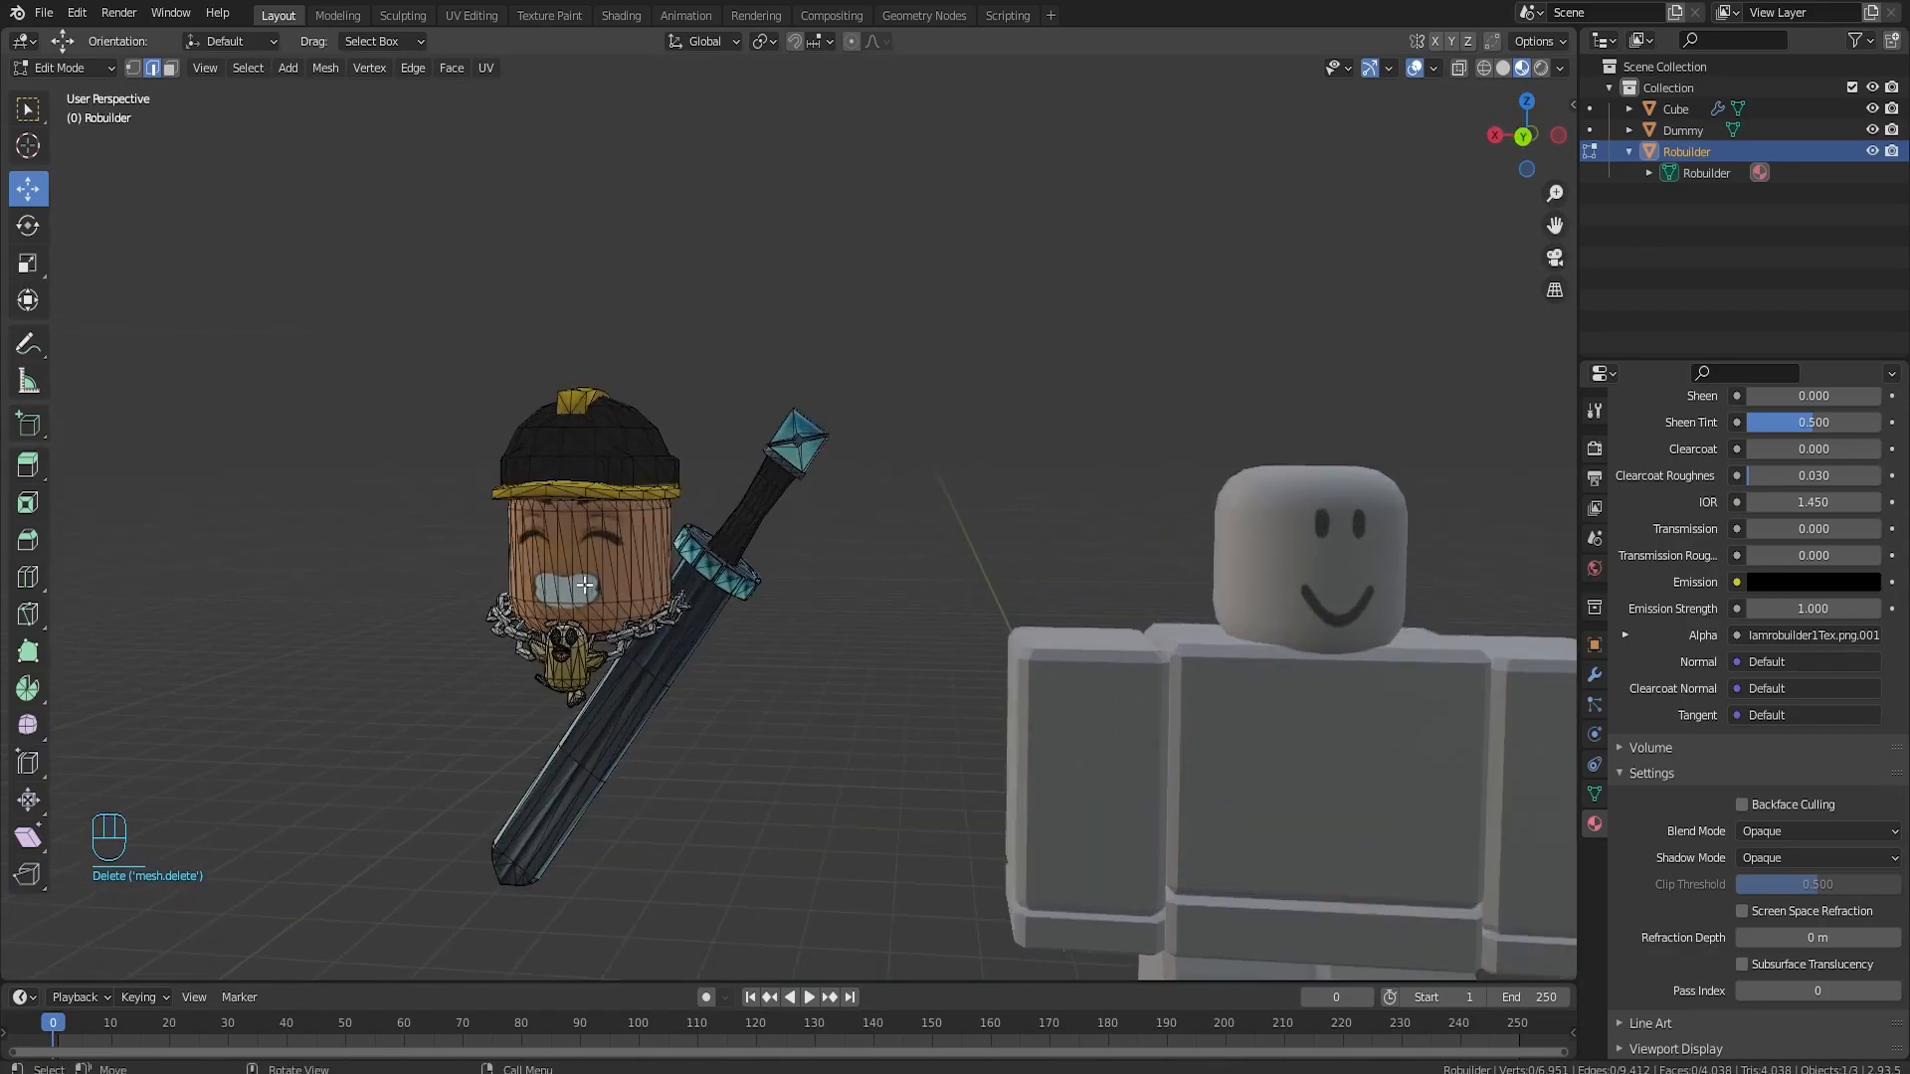
# - Inspect the remaining head and accessories with the whole mesh selected, and return to Object Mode
pyautogui.press('Tab')
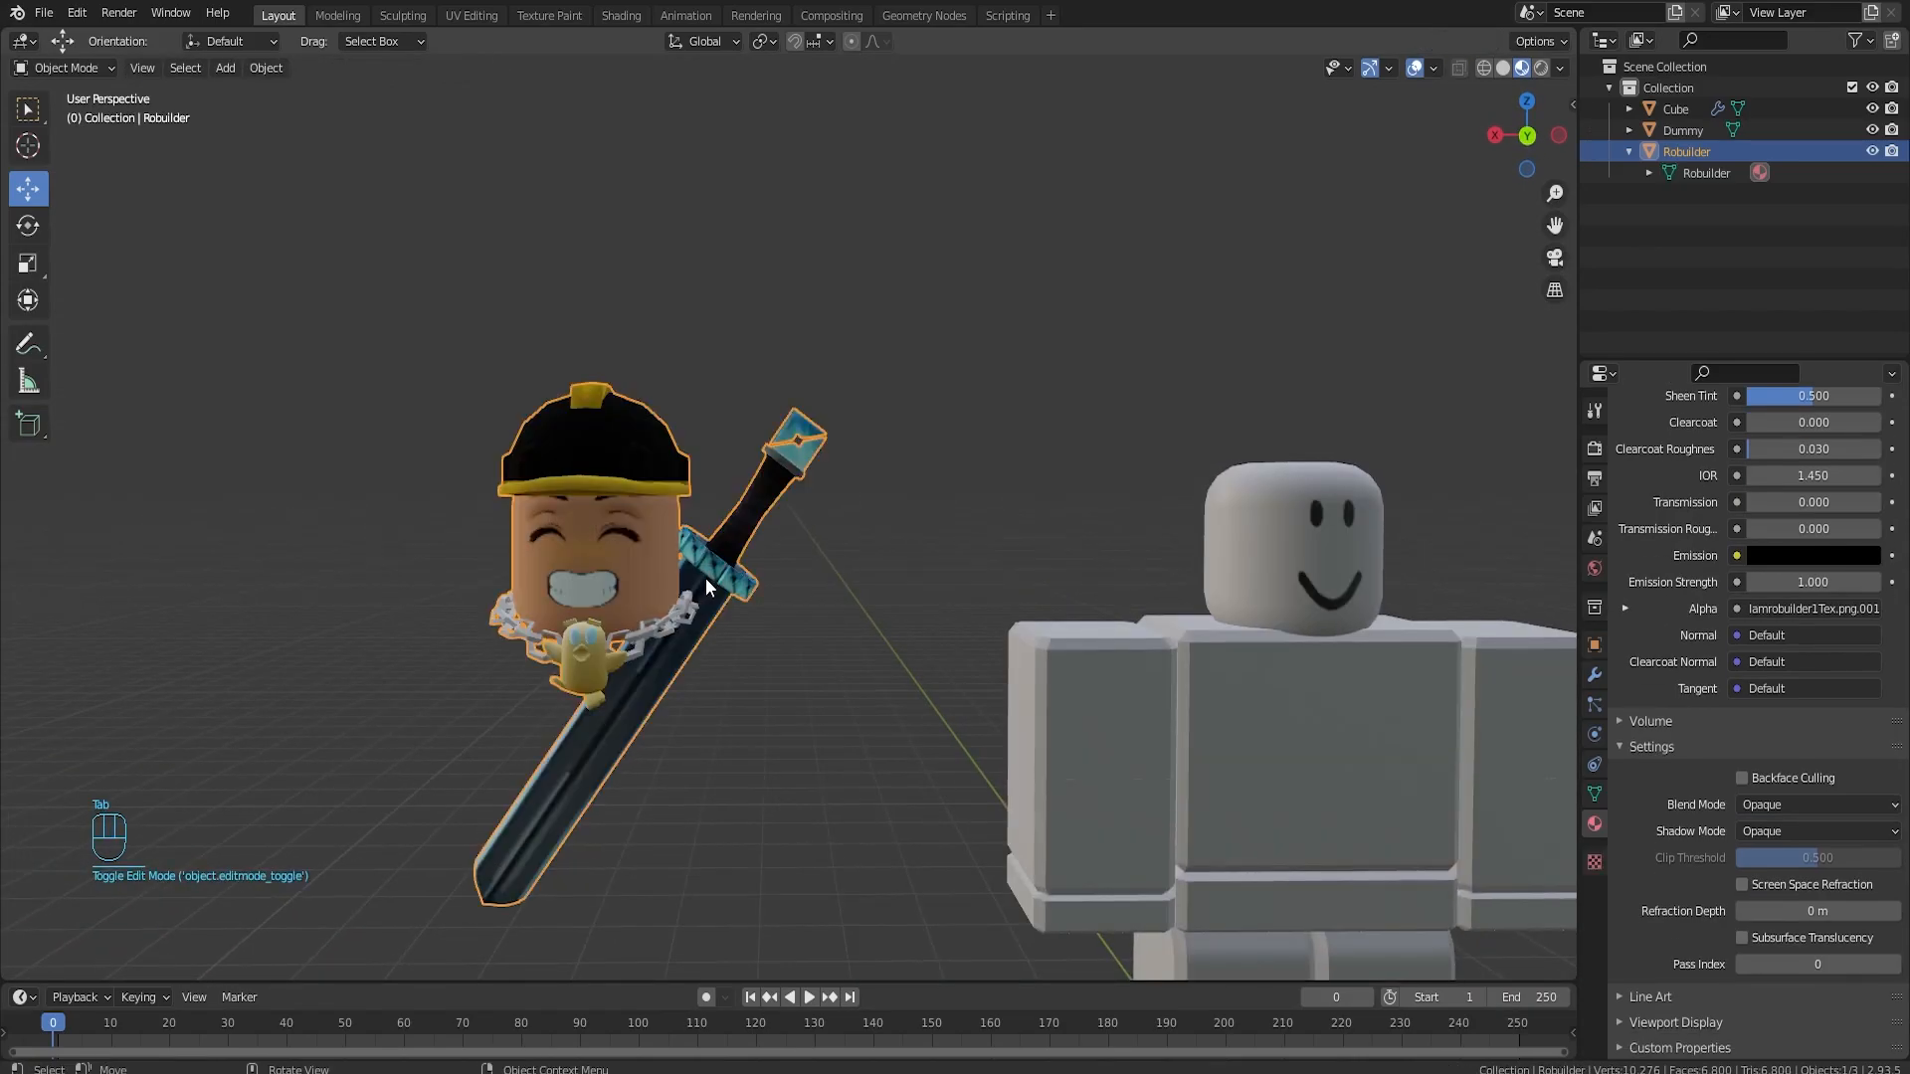
pyautogui.press('Tab')
pyautogui.press('a')
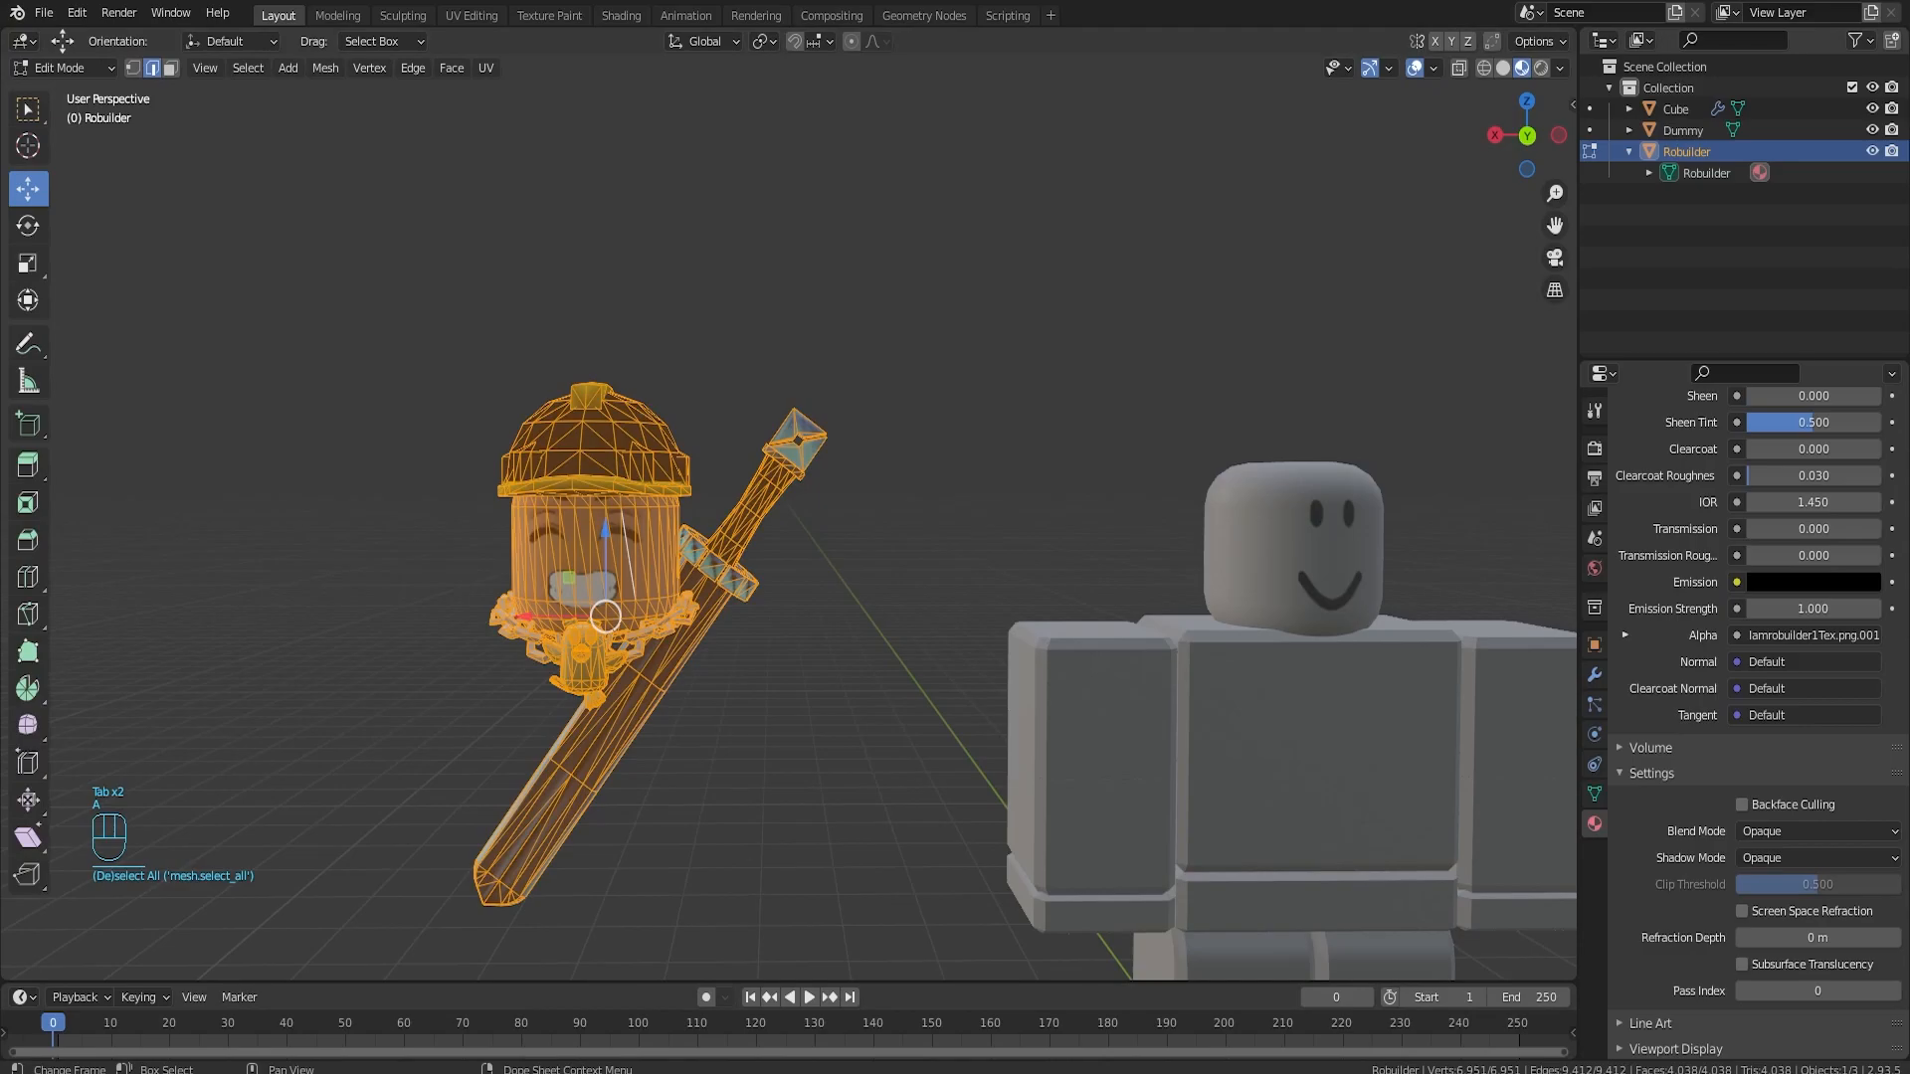
pyautogui.moveTo(789, 623); pyautogui.dragTo(661, 584, button='middle')
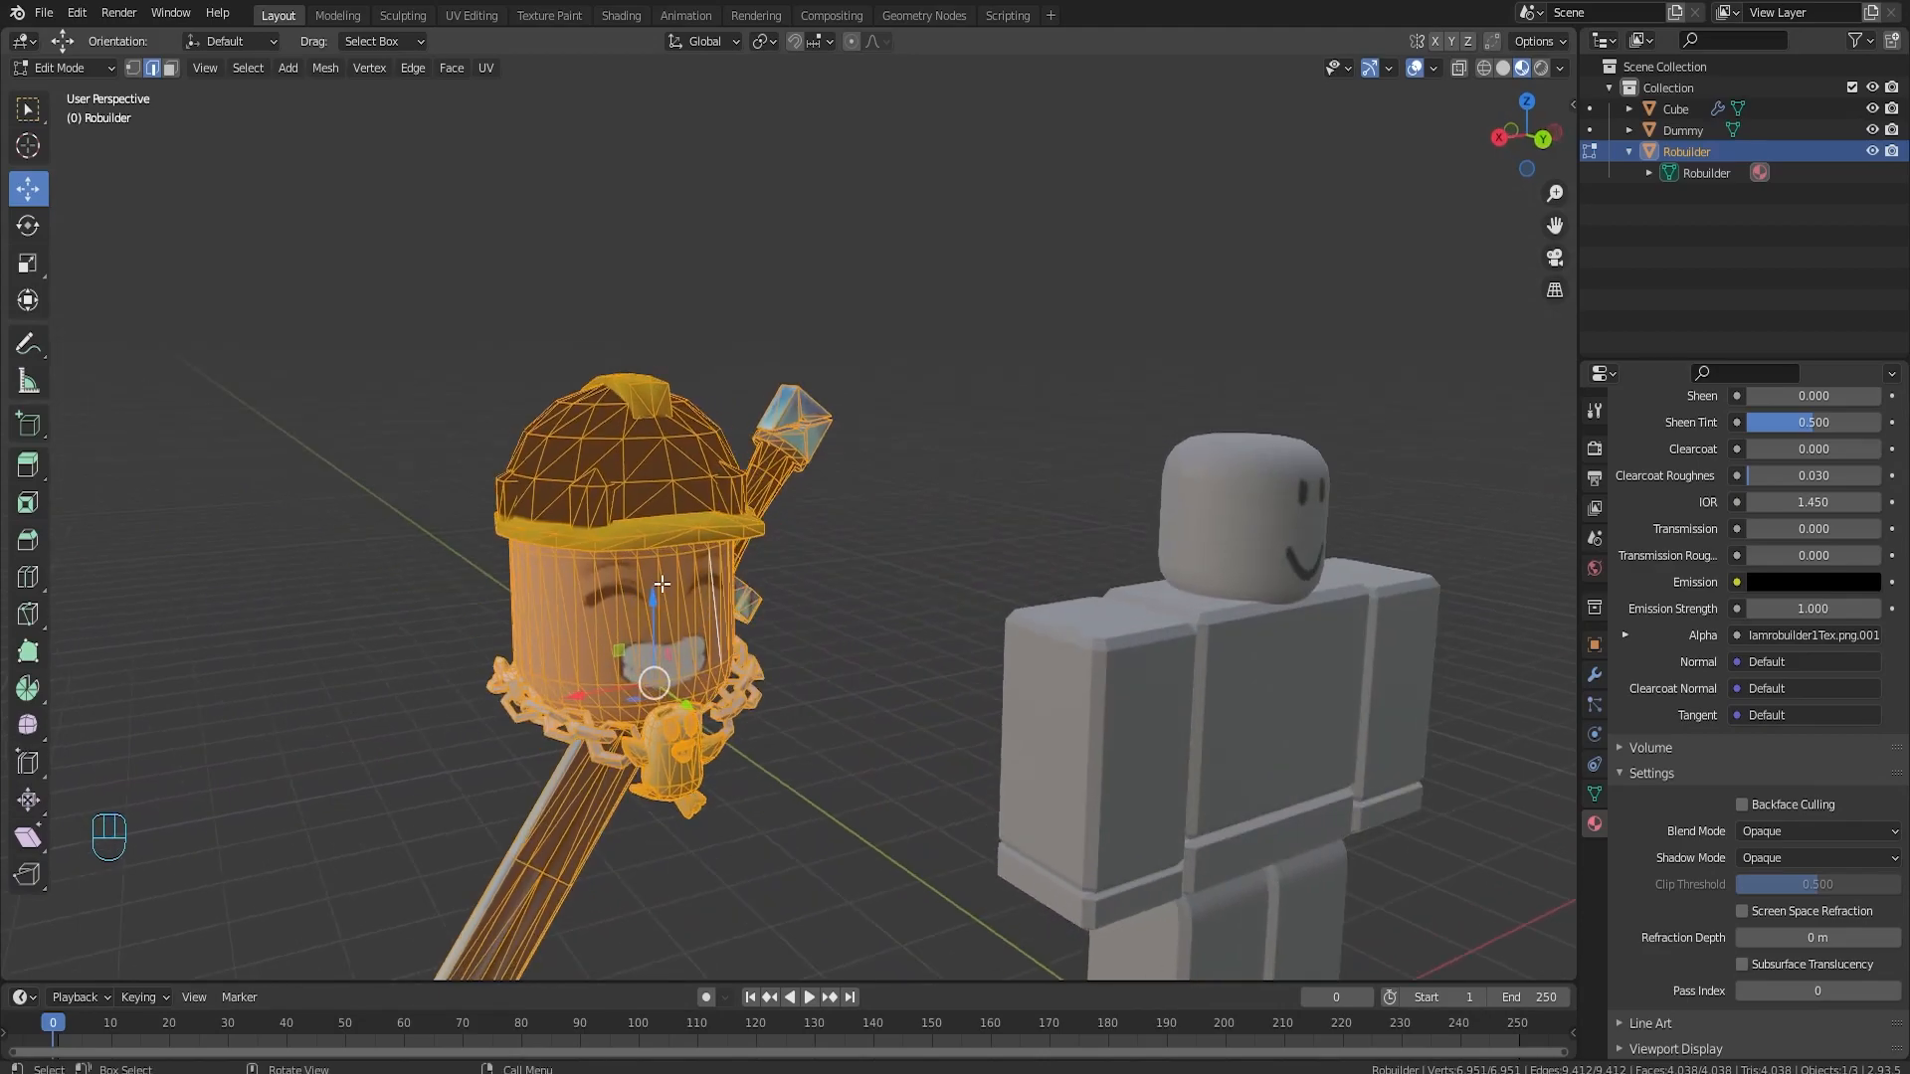
pyautogui.moveTo(826, 669); pyautogui.dragTo(736, 686, button='middle')
pyautogui.press('Tab')
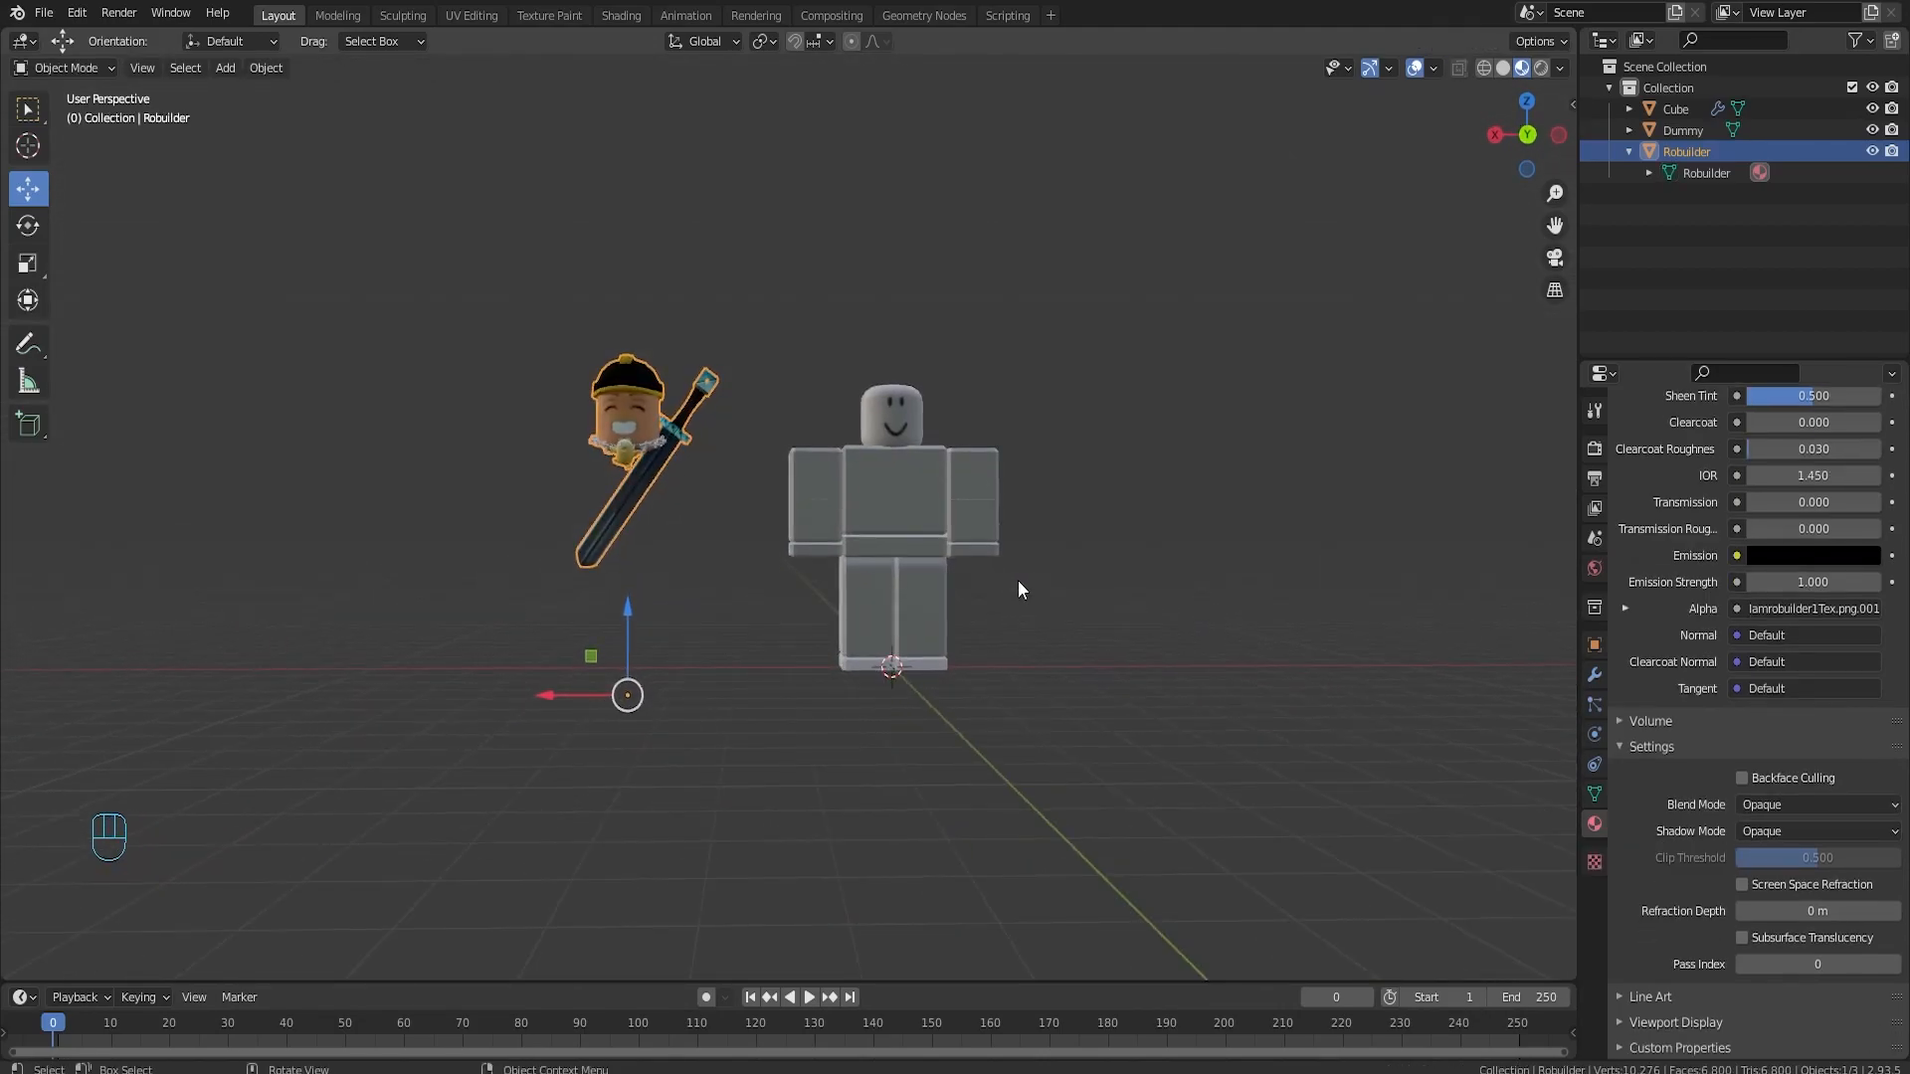
# - Add a cube mesh and raise it along the Z axis to the dummy's torso
pyautogui.moveTo(1019, 575); pyautogui.dragTo(1004, 569, button='middle')
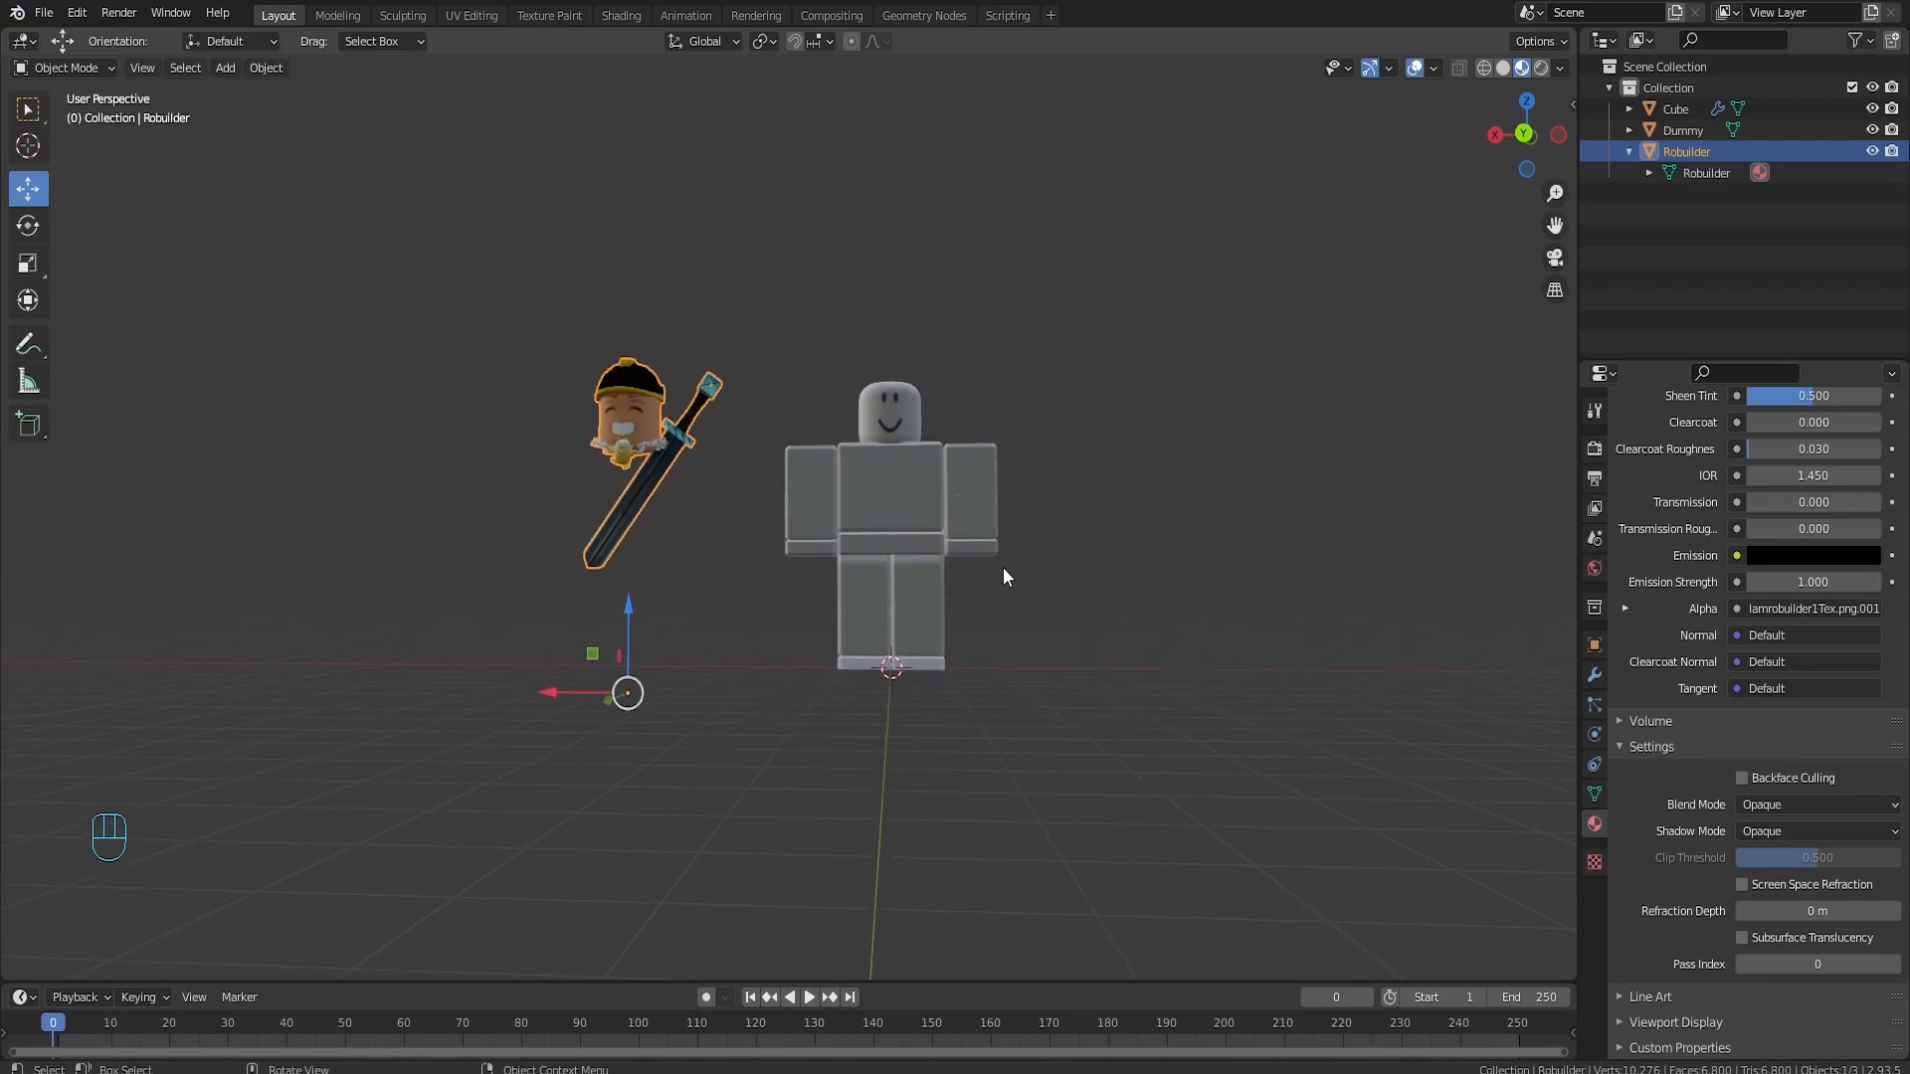
pyautogui.hotkey('shift', 'a')
pyautogui.moveTo(1003, 570)
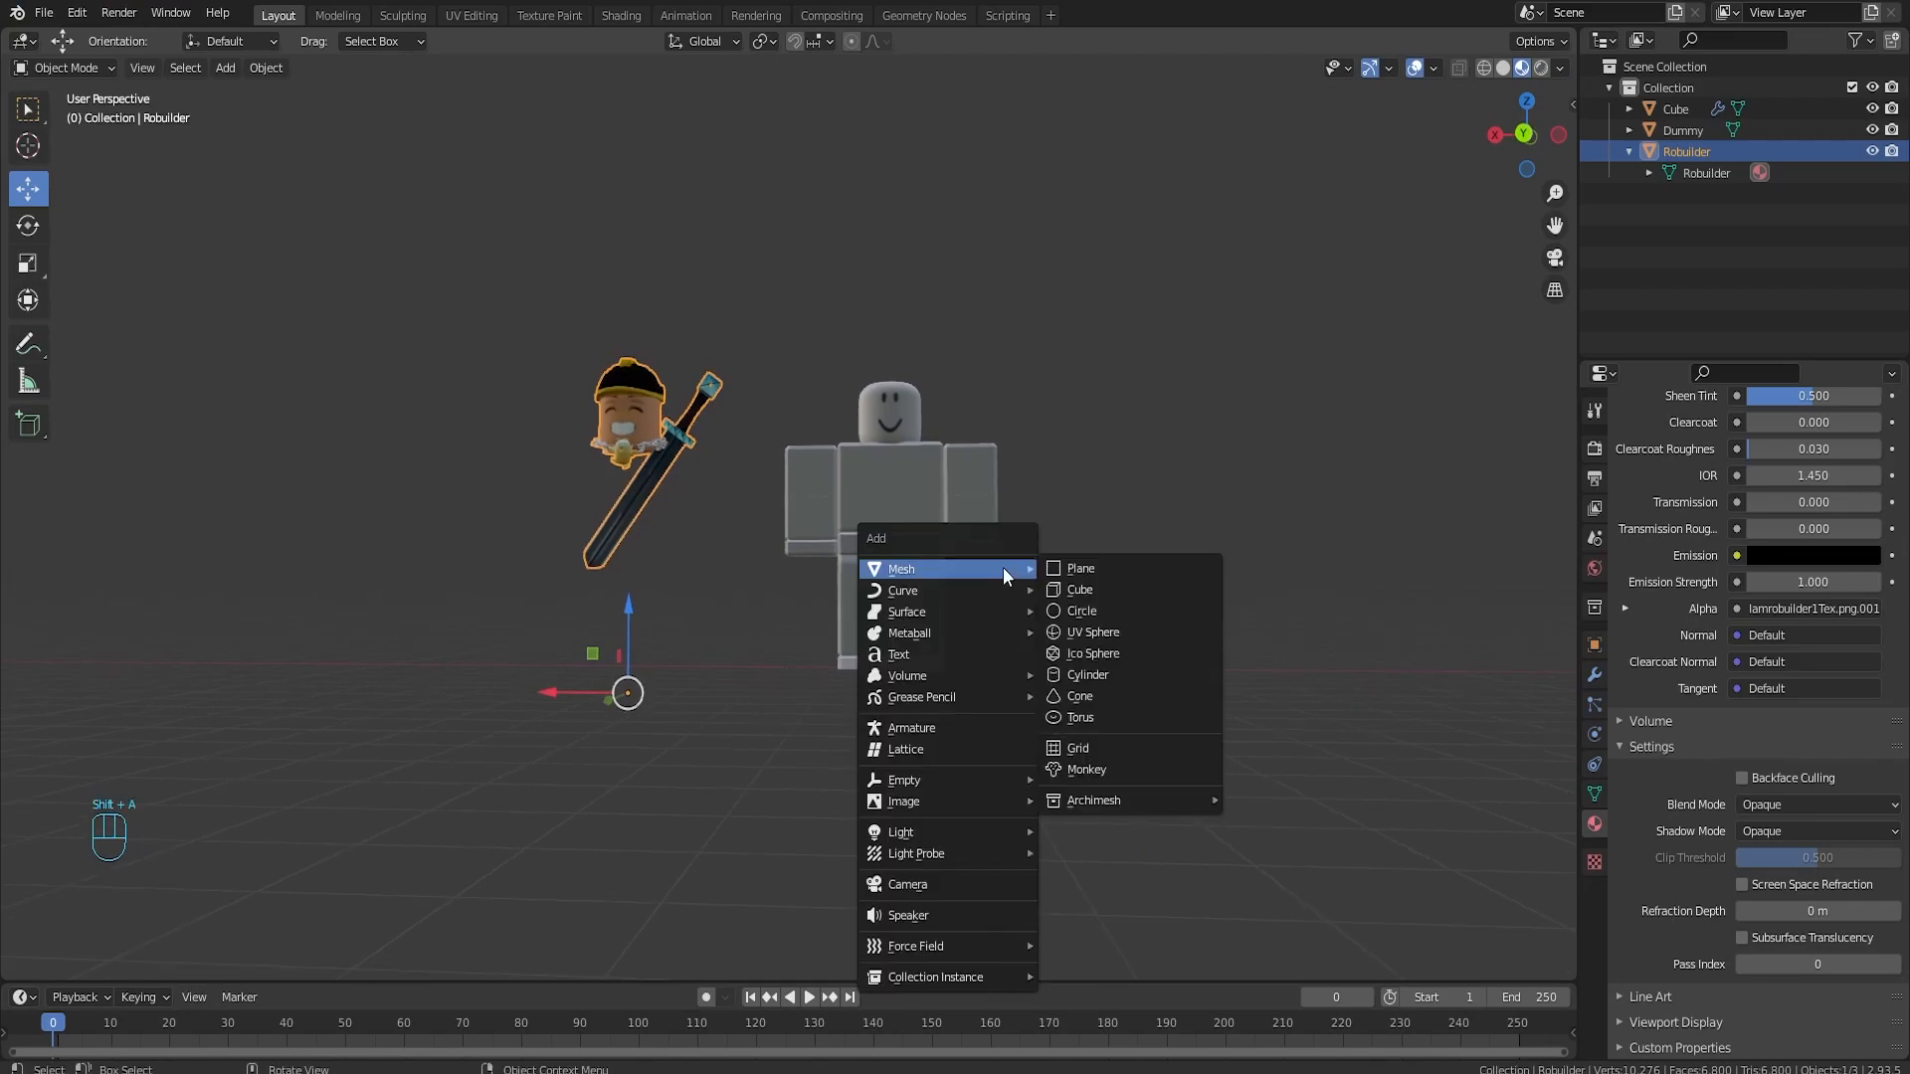
pyautogui.click(1106, 589)
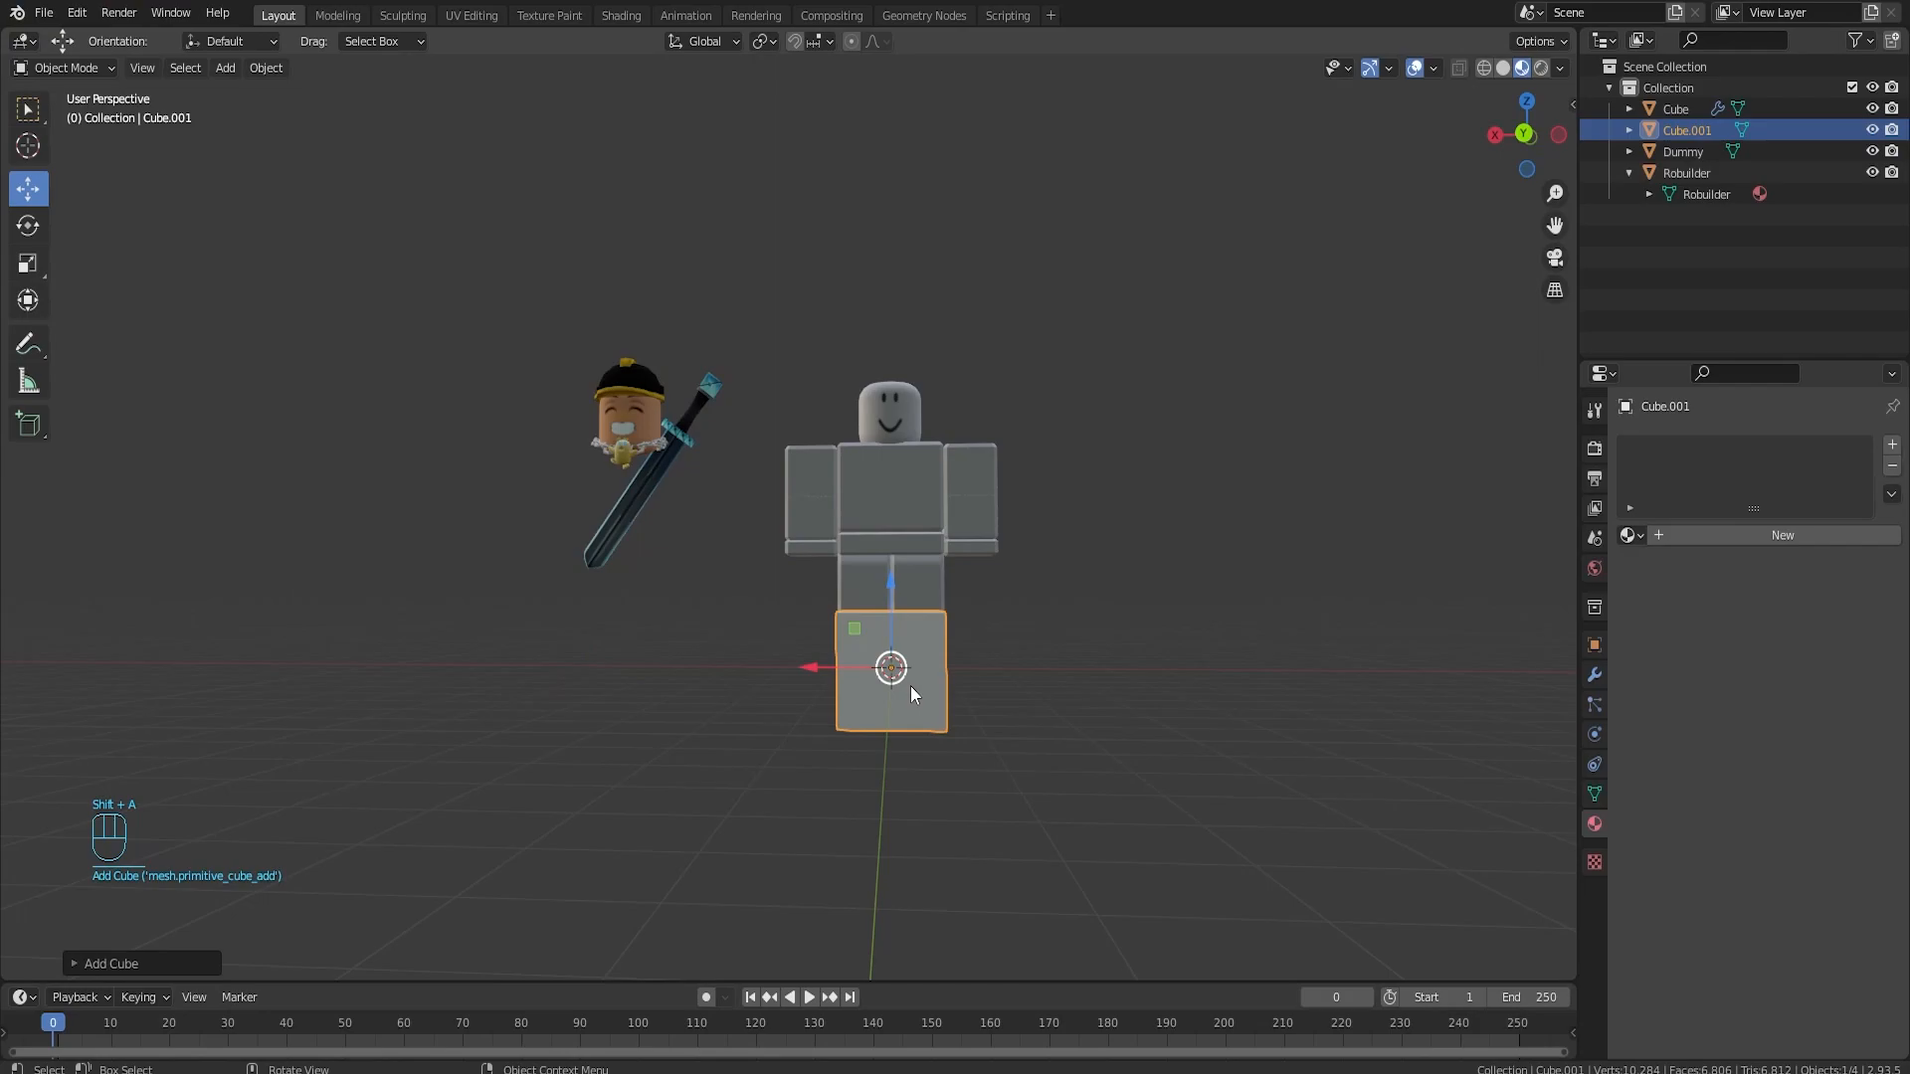
pyautogui.moveTo(892, 599); pyautogui.dragTo(885, 423)
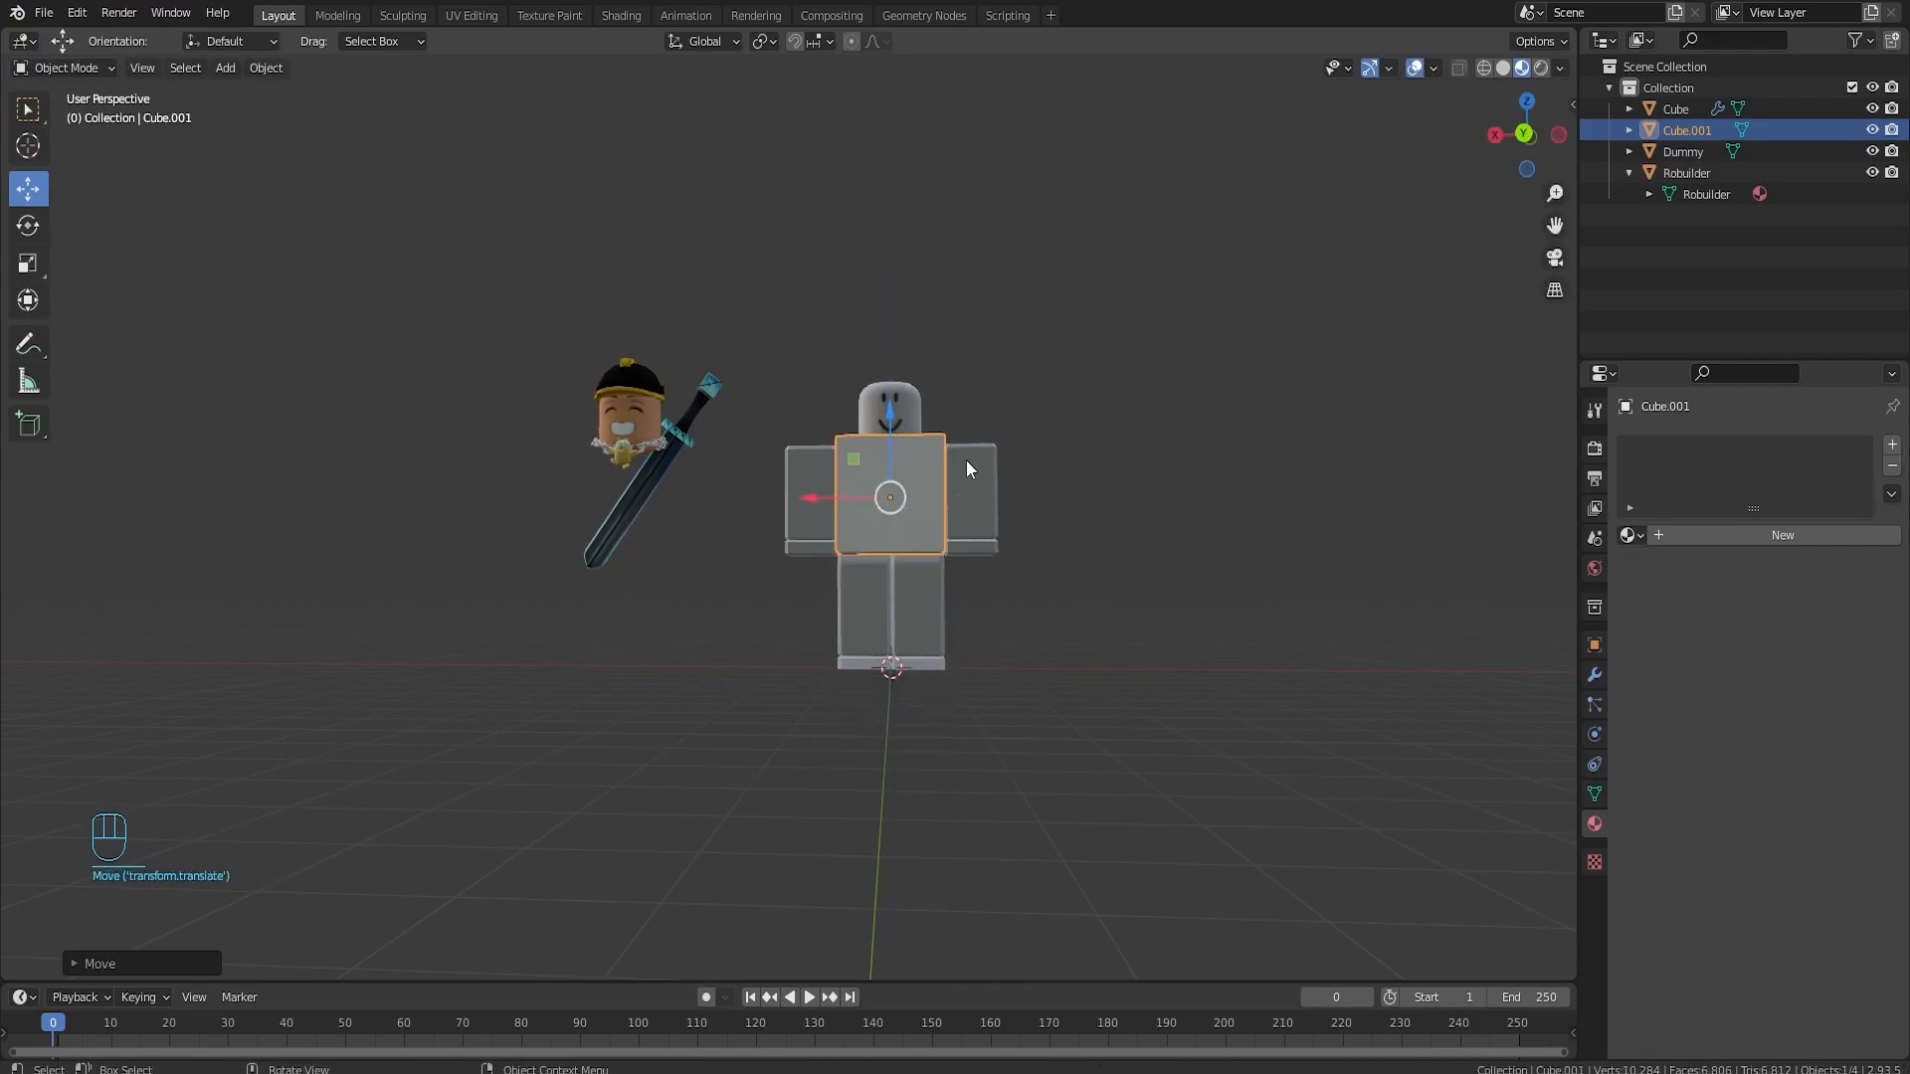
# - Scale the cube along the Y axis to about 0.47 so its depth fits the dummy's torso
pyautogui.scroll(5, 1015, 472)
pyautogui.moveTo(1123, 486); pyautogui.dragTo(917, 571, button='middle')
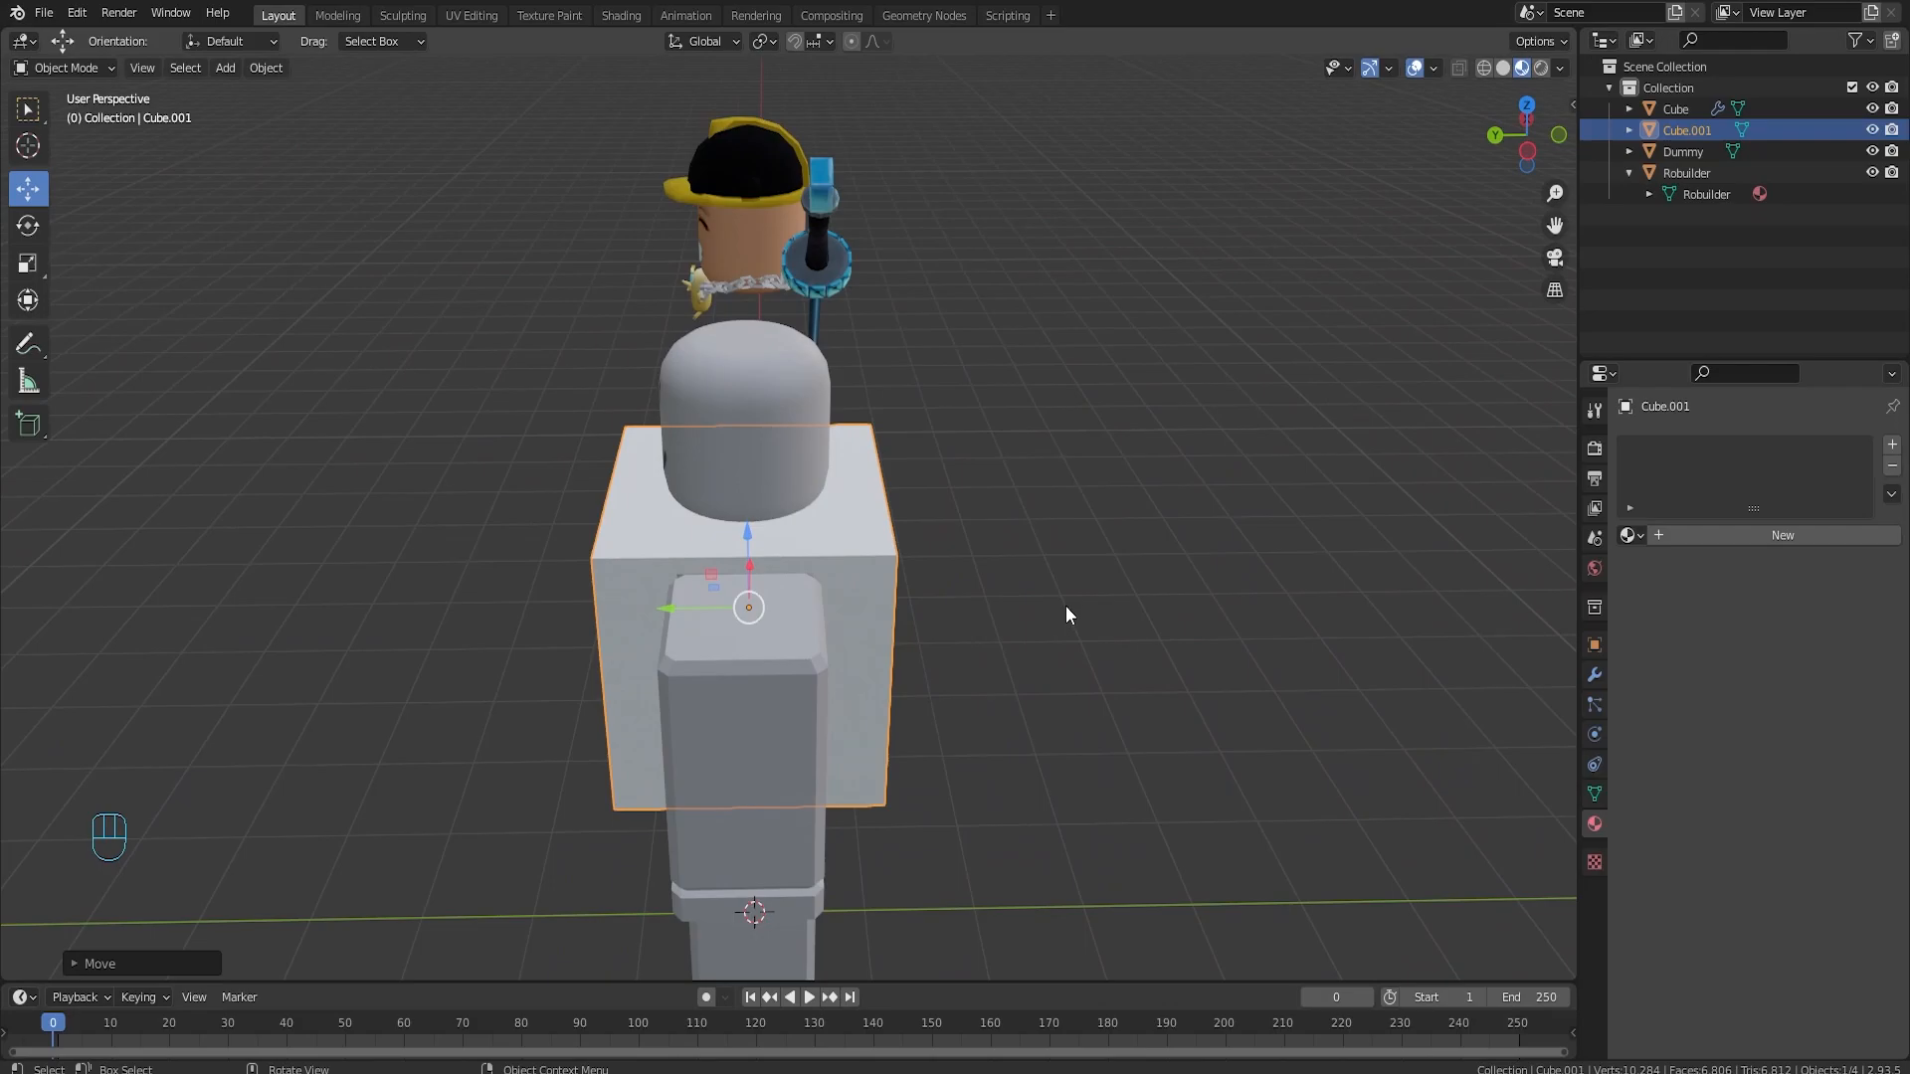
pyautogui.press('s')
pyautogui.press('y')
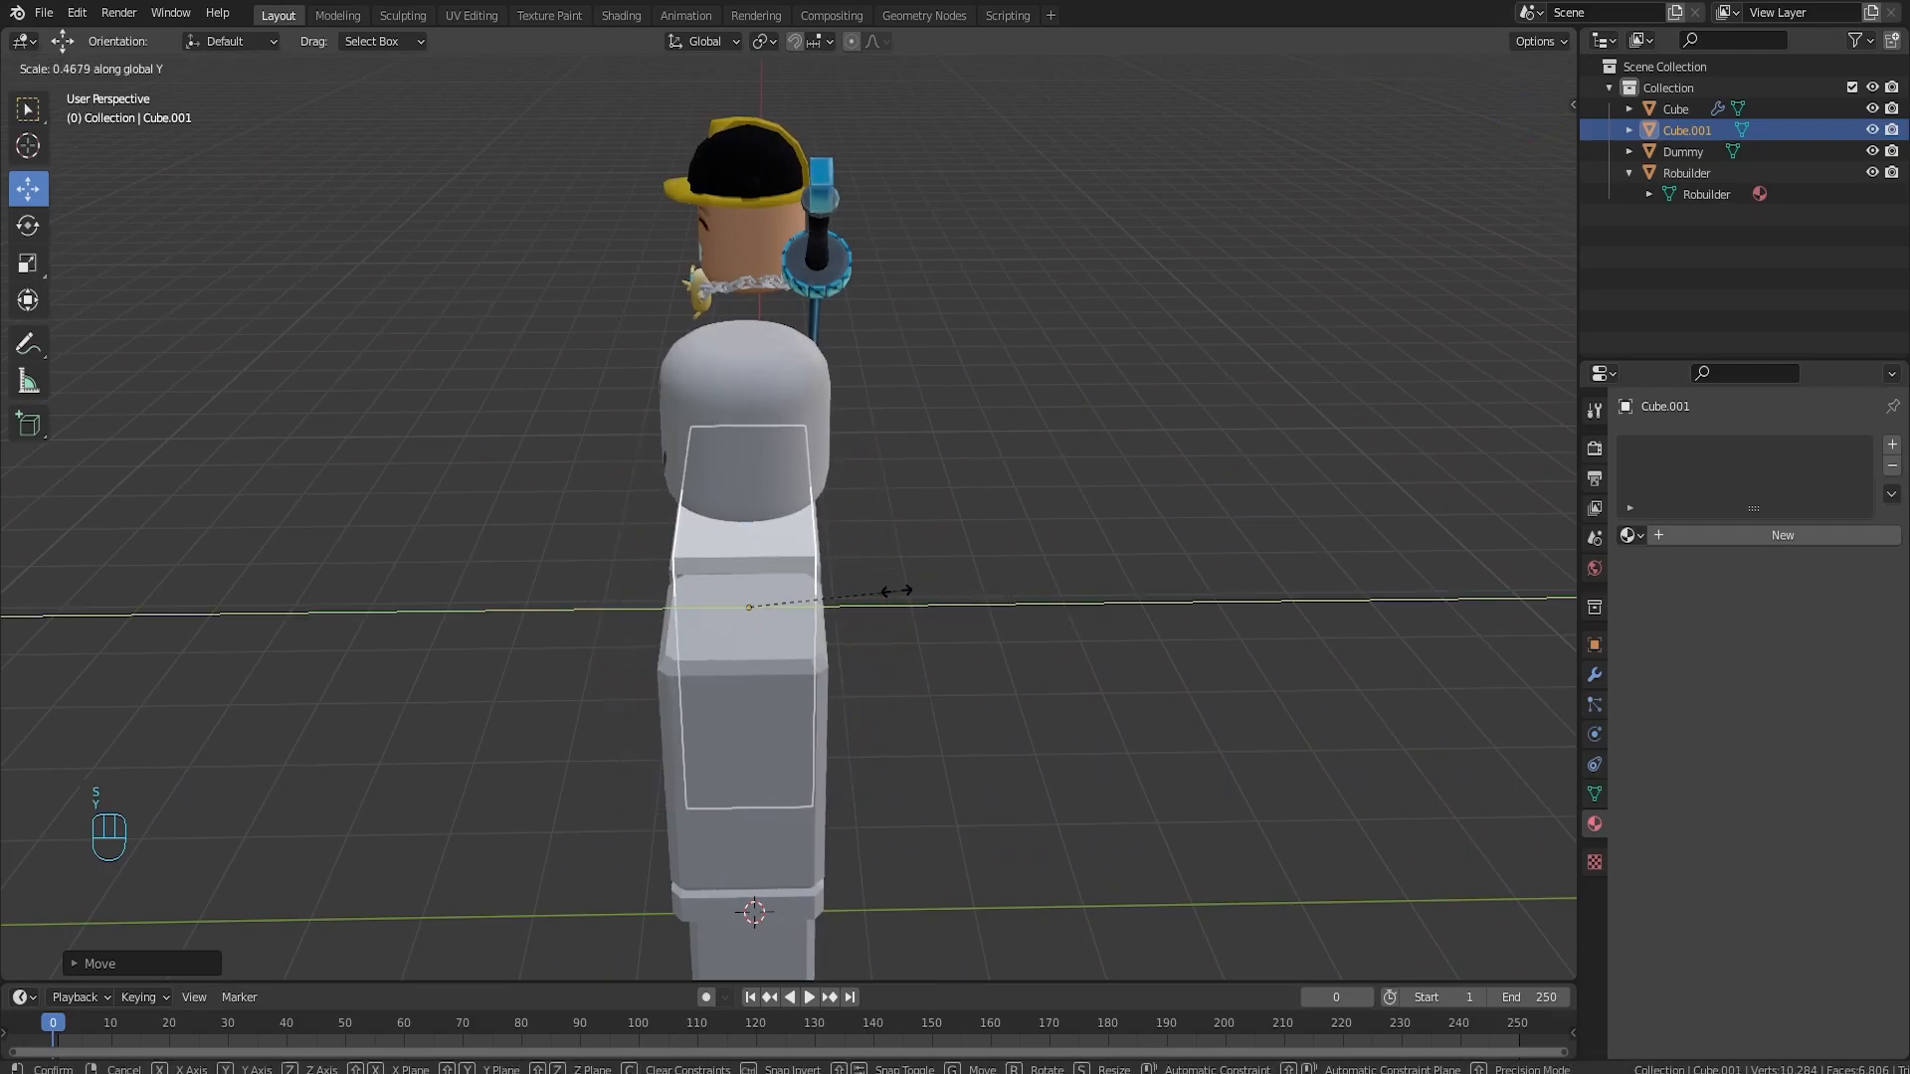
pyautogui.click(896, 591)
pyautogui.moveTo(824, 688); pyautogui.dragTo(987, 491, button='middle')
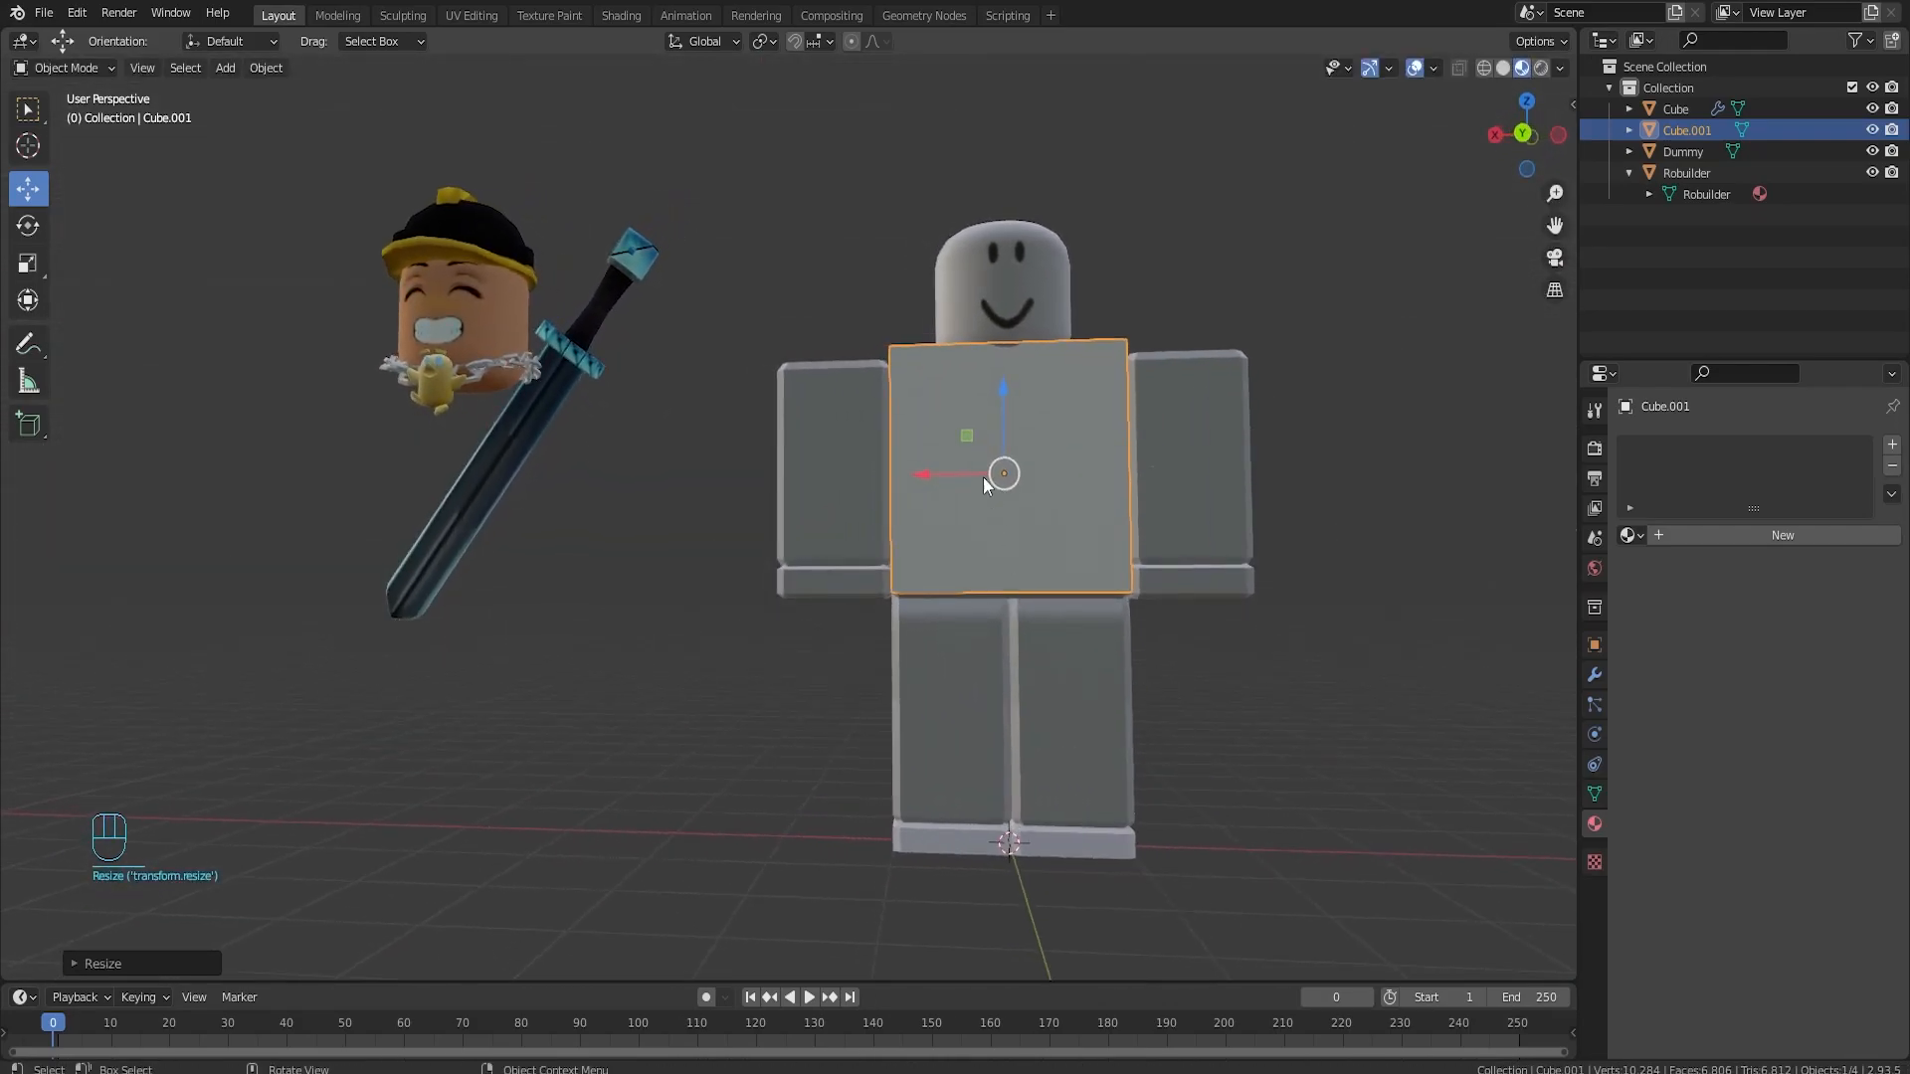
# - Apply all transforms to the cube fitted to the dummy's torso
pyautogui.click(1005, 408)
pyautogui.moveTo(1188, 433); pyautogui.dragTo(1144, 528, button='middle')
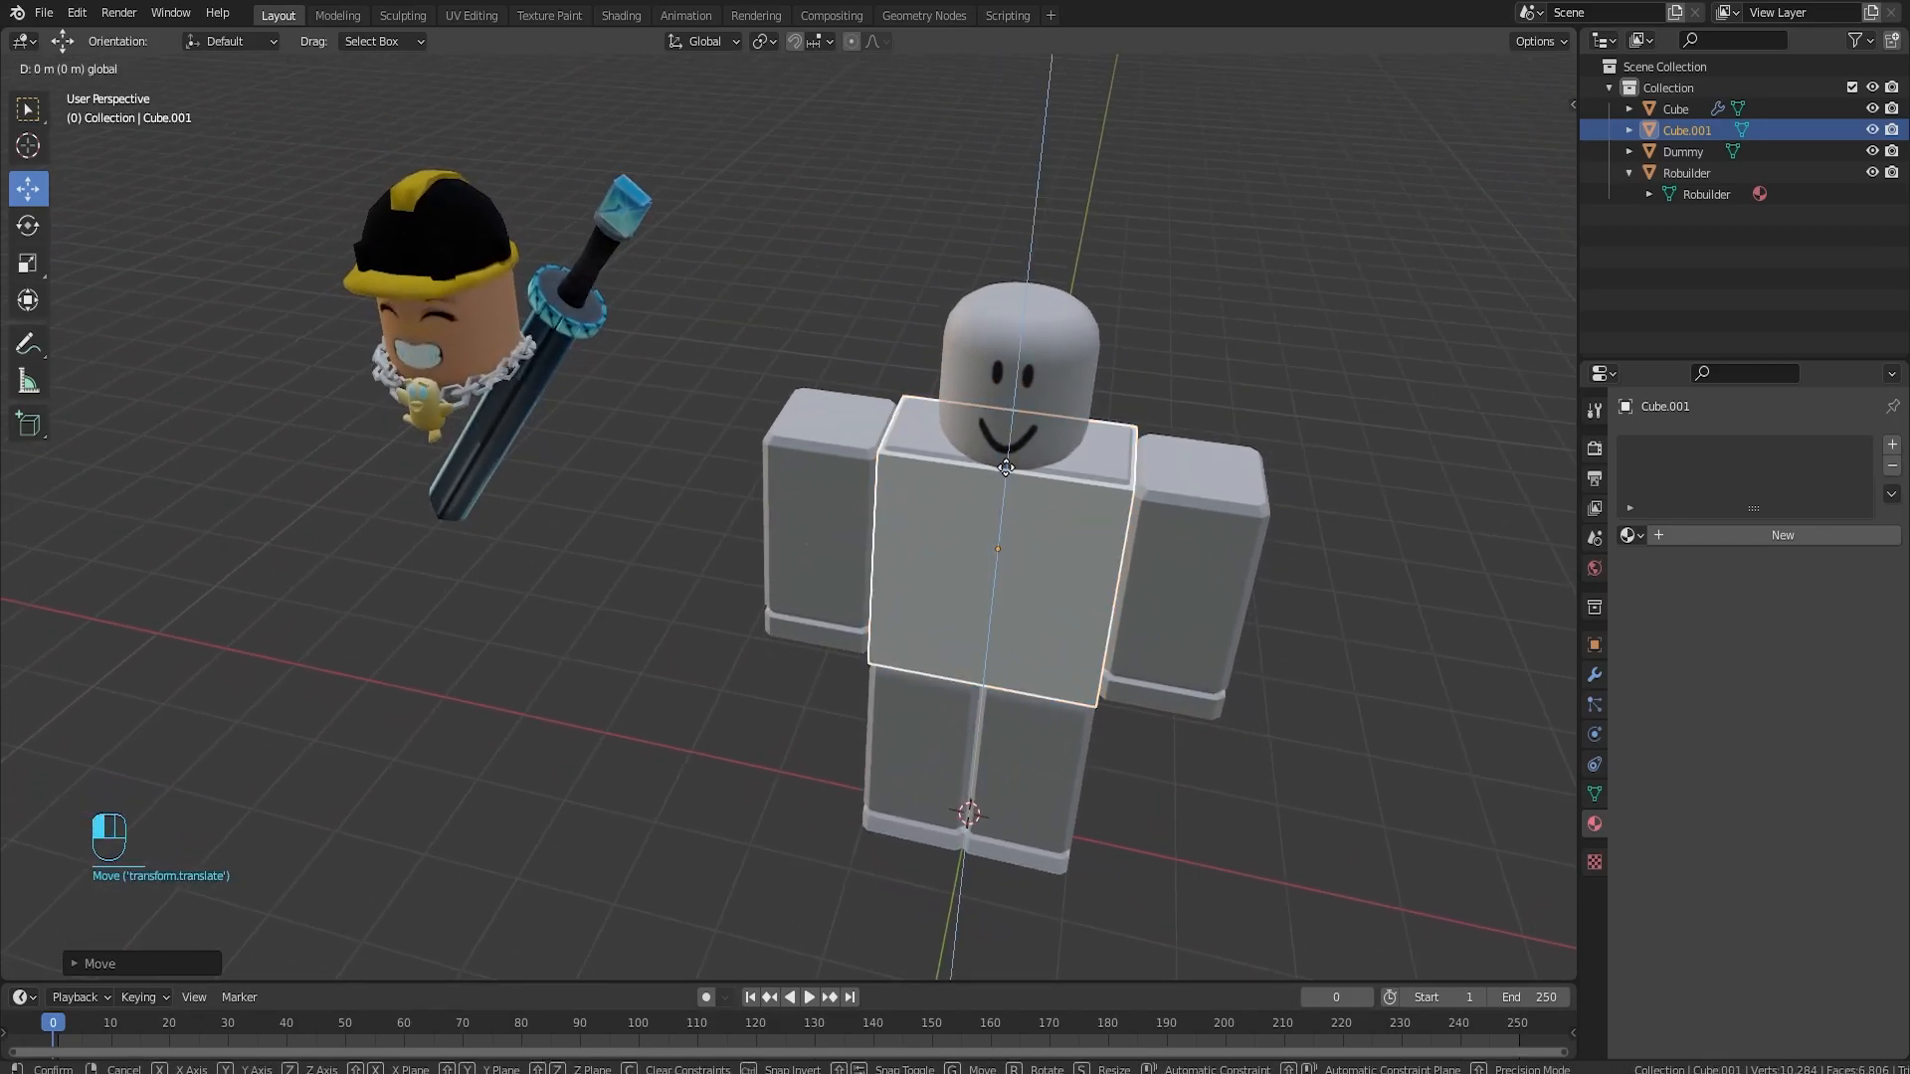
pyautogui.hotkey('ctrl', 'a')
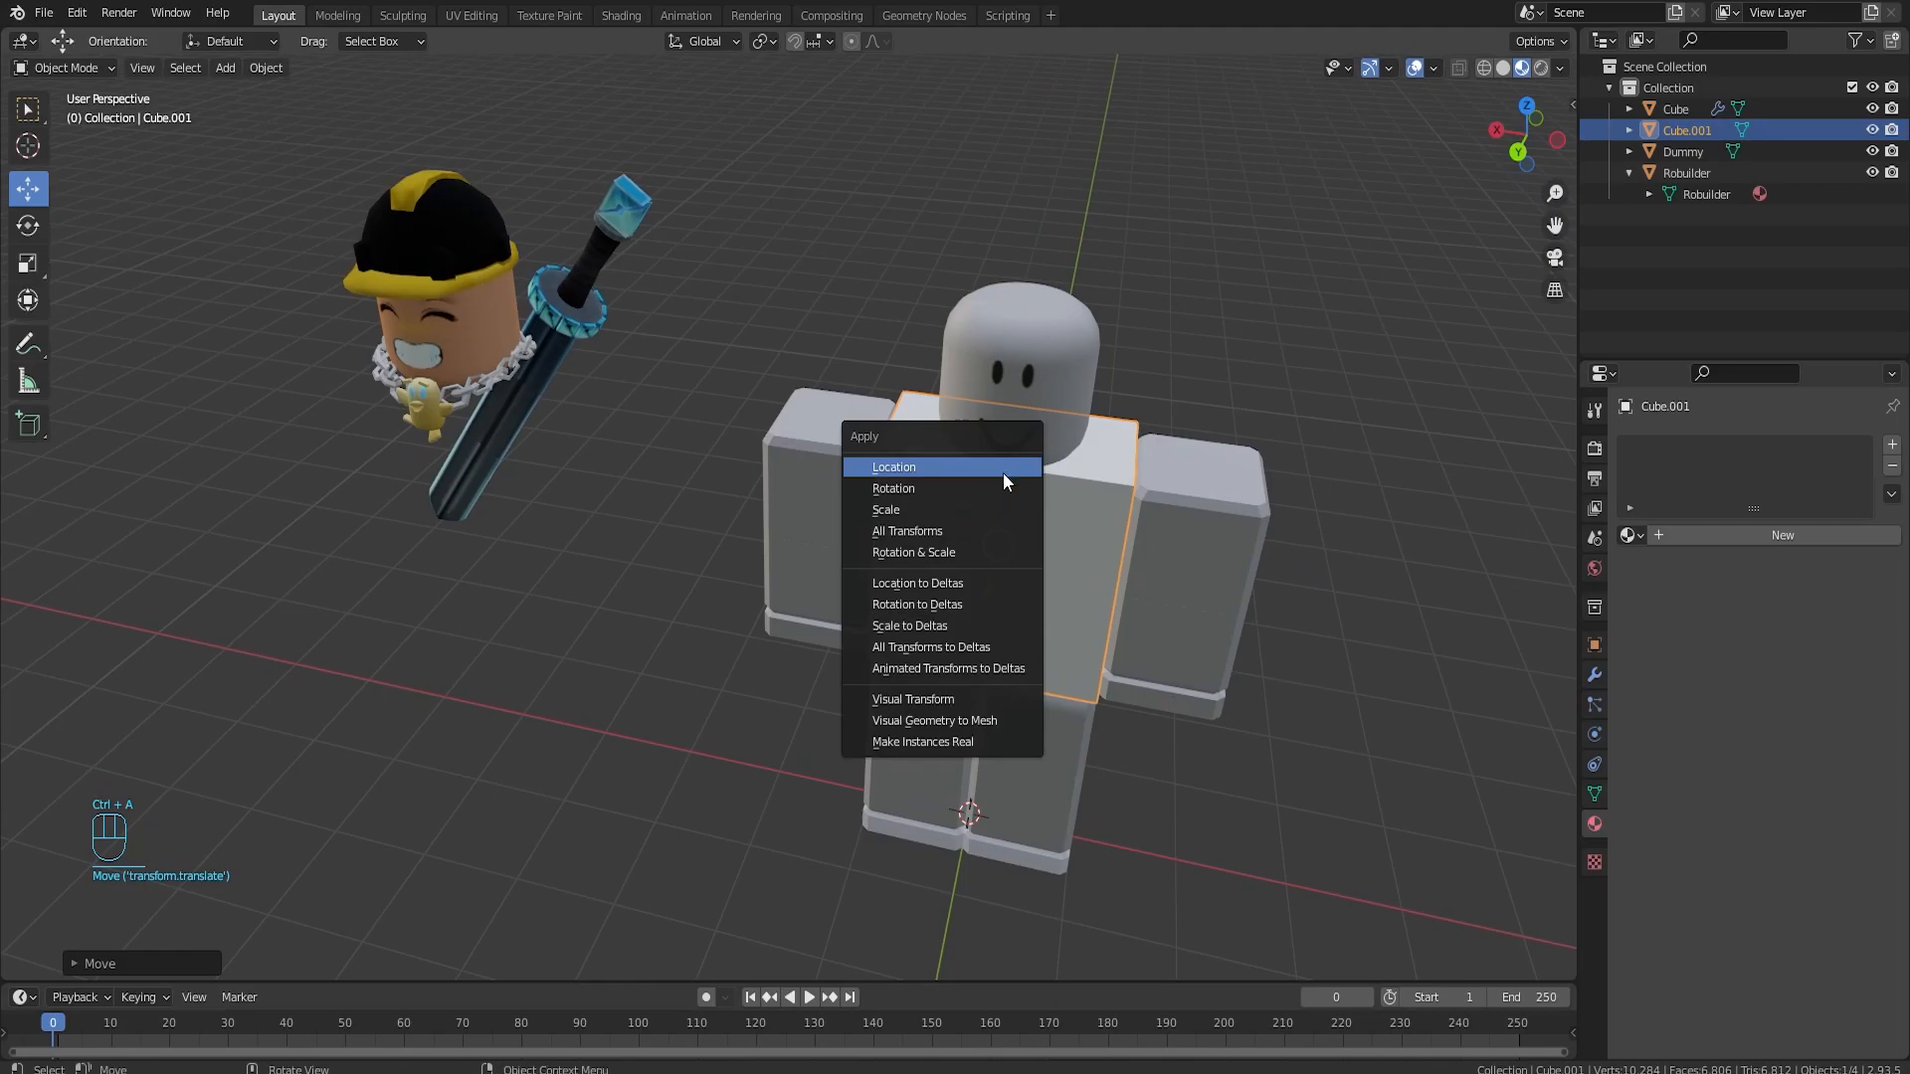
pyautogui.click(924, 532)
# - Bevel all edges of the torso cube in Edit Mode with two segments, about 0.107 m wide
pyautogui.press('Tab')
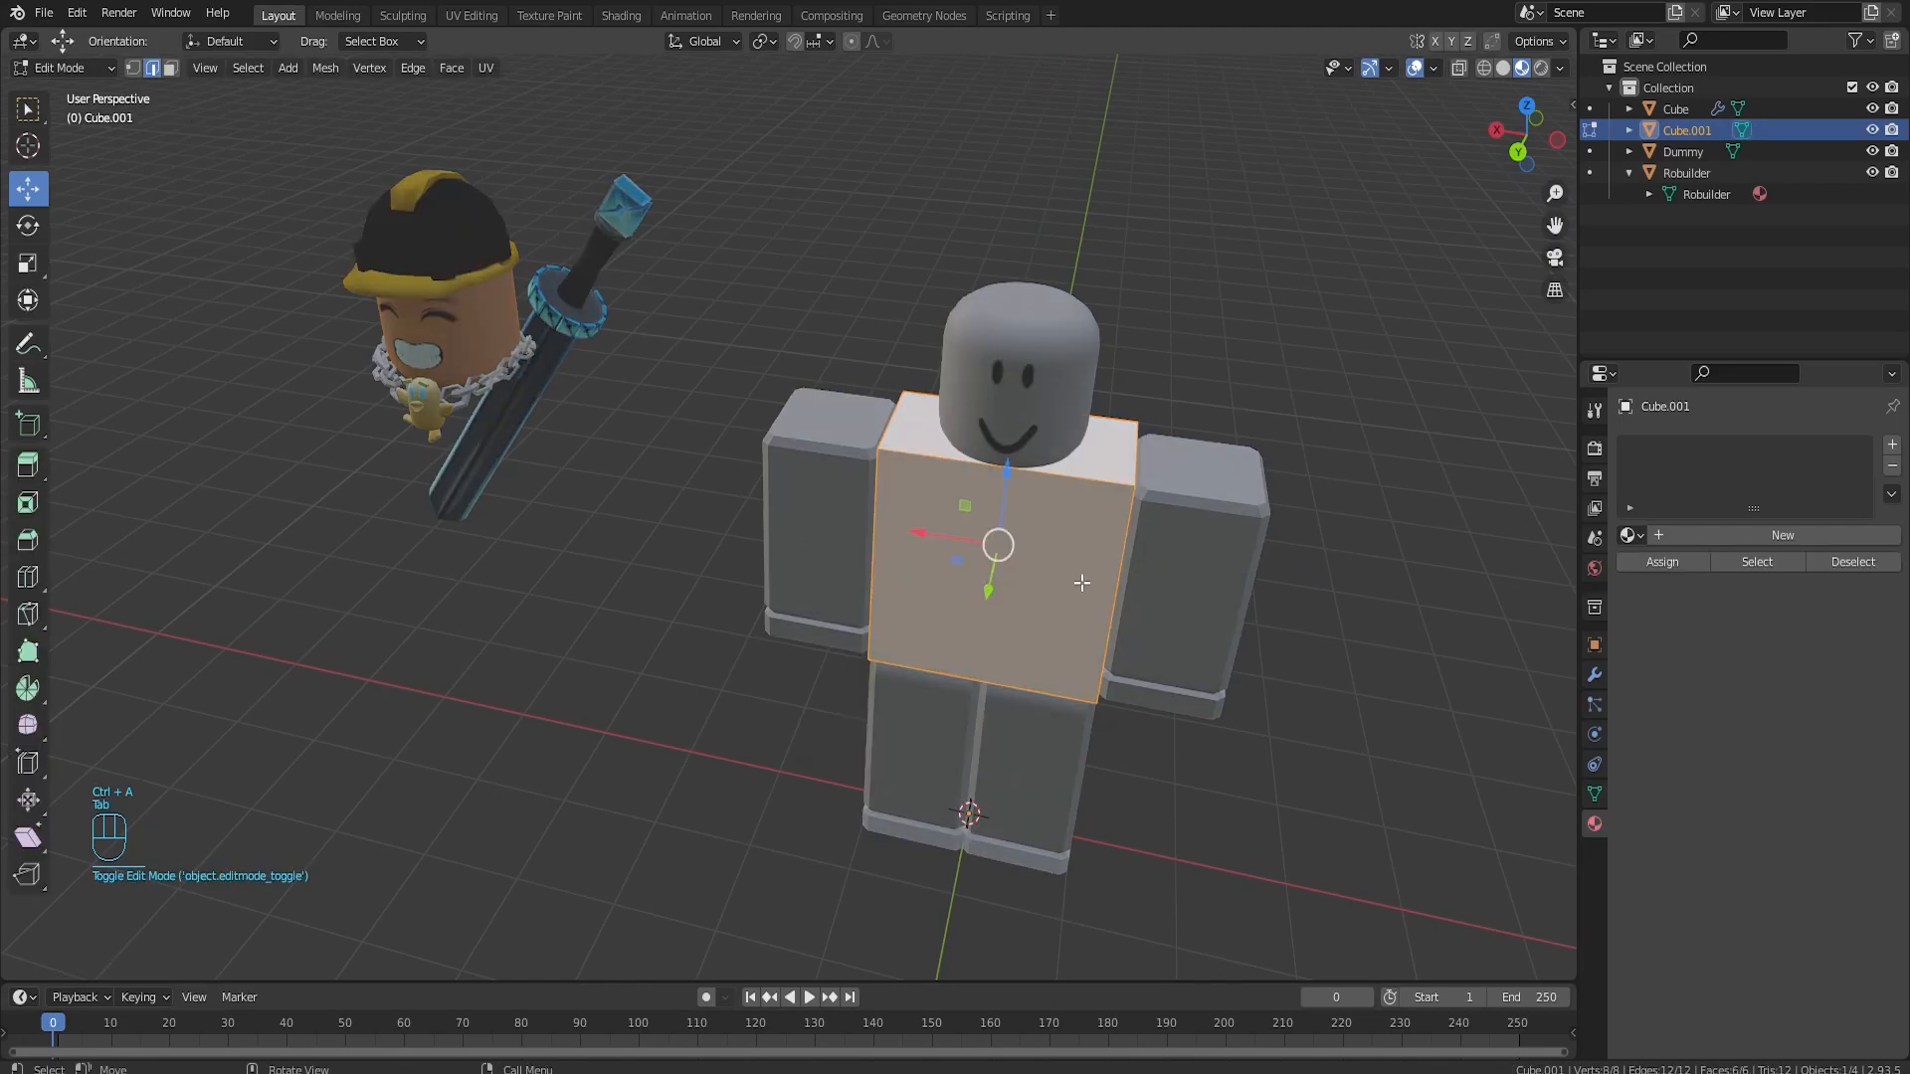
pyautogui.hotkey('ctrl', 'b')
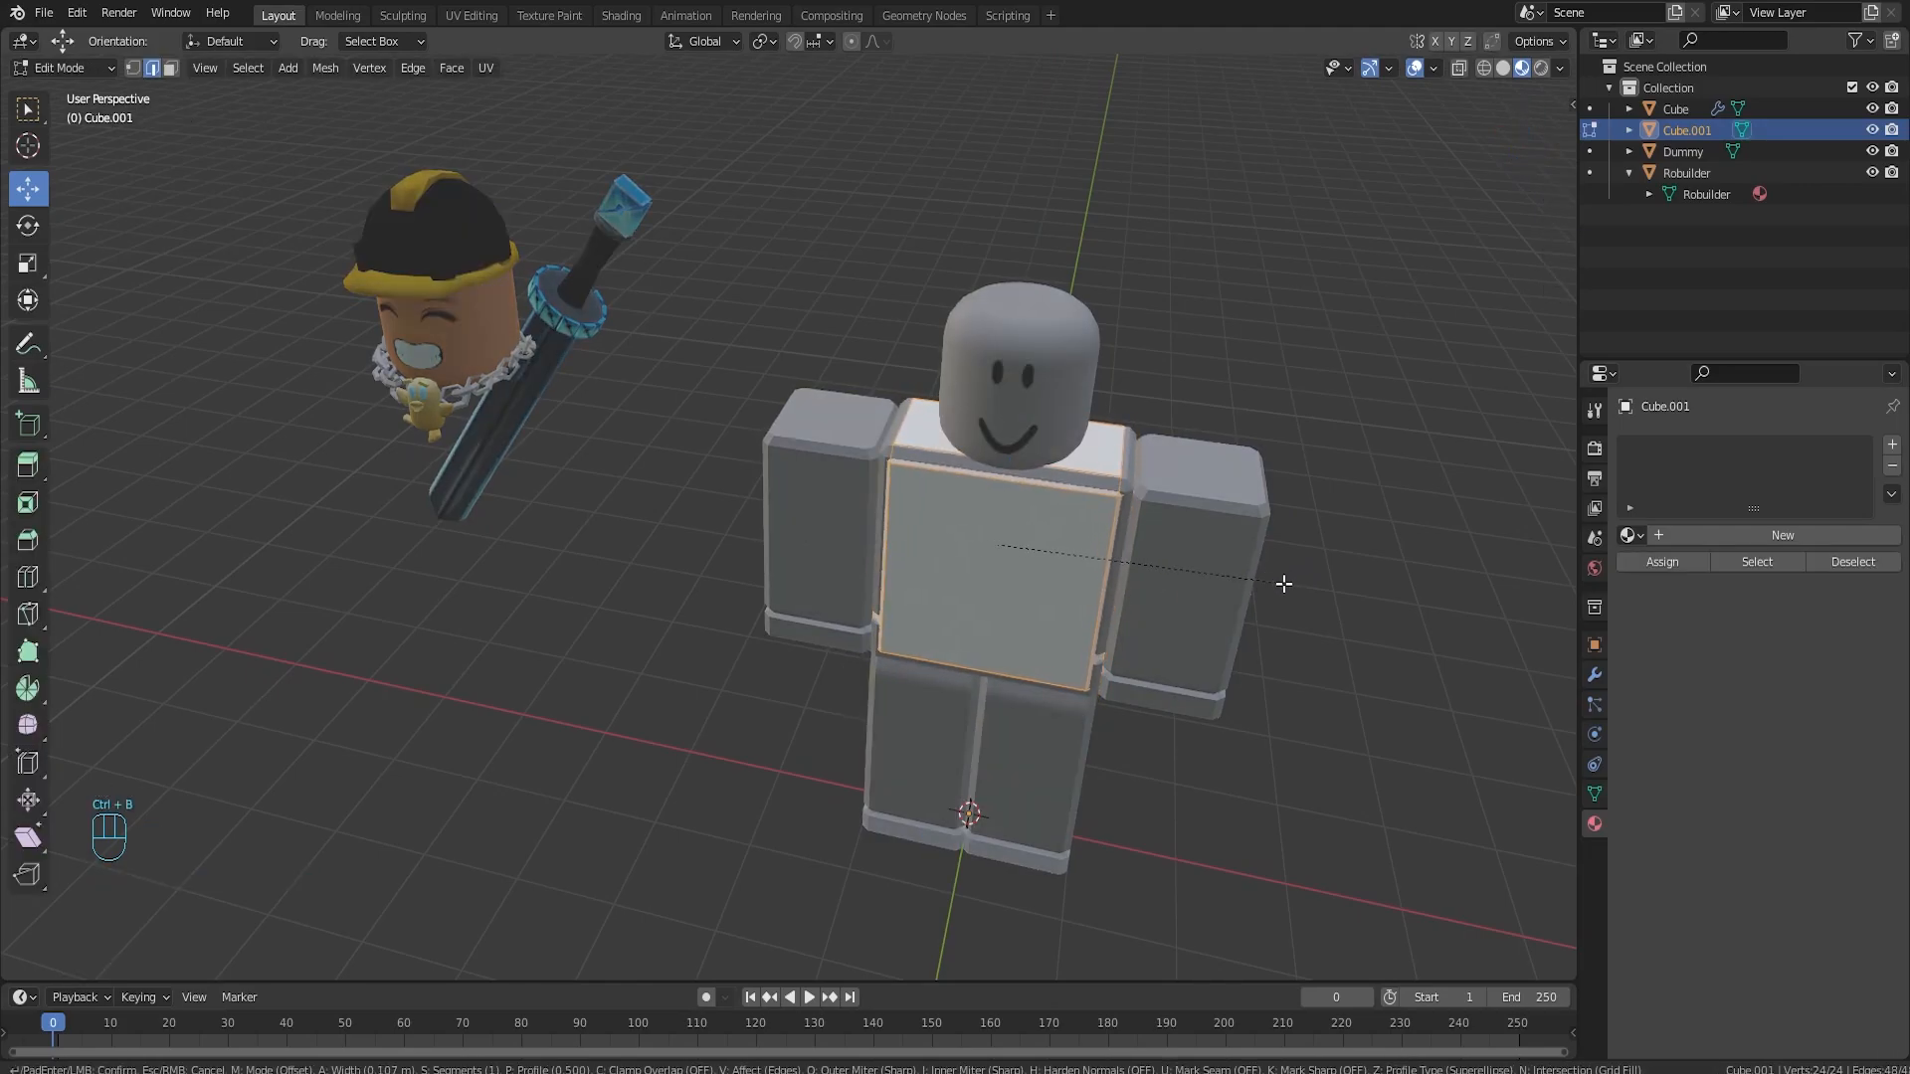
pyautogui.scroll(1, 1283, 584)
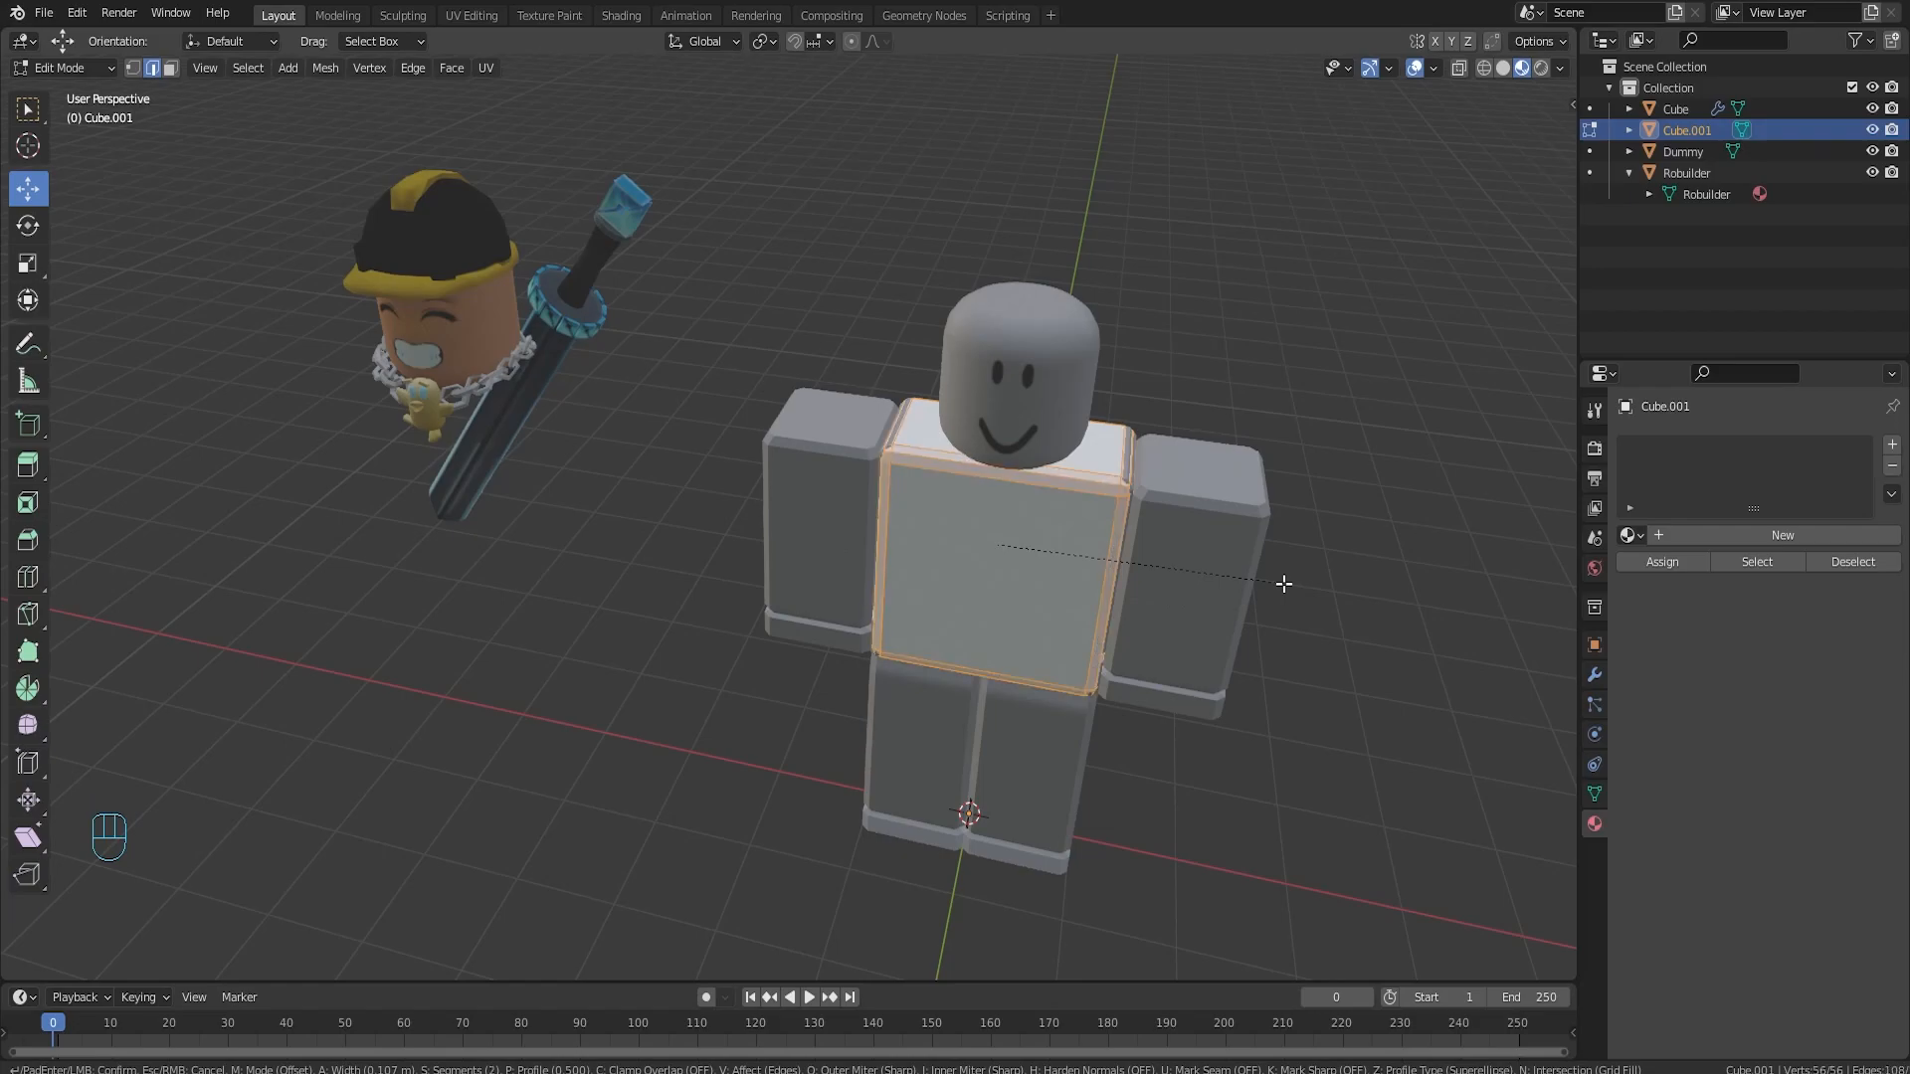
pyautogui.scroll(-1, 1284, 584)
pyautogui.click(1284, 585)
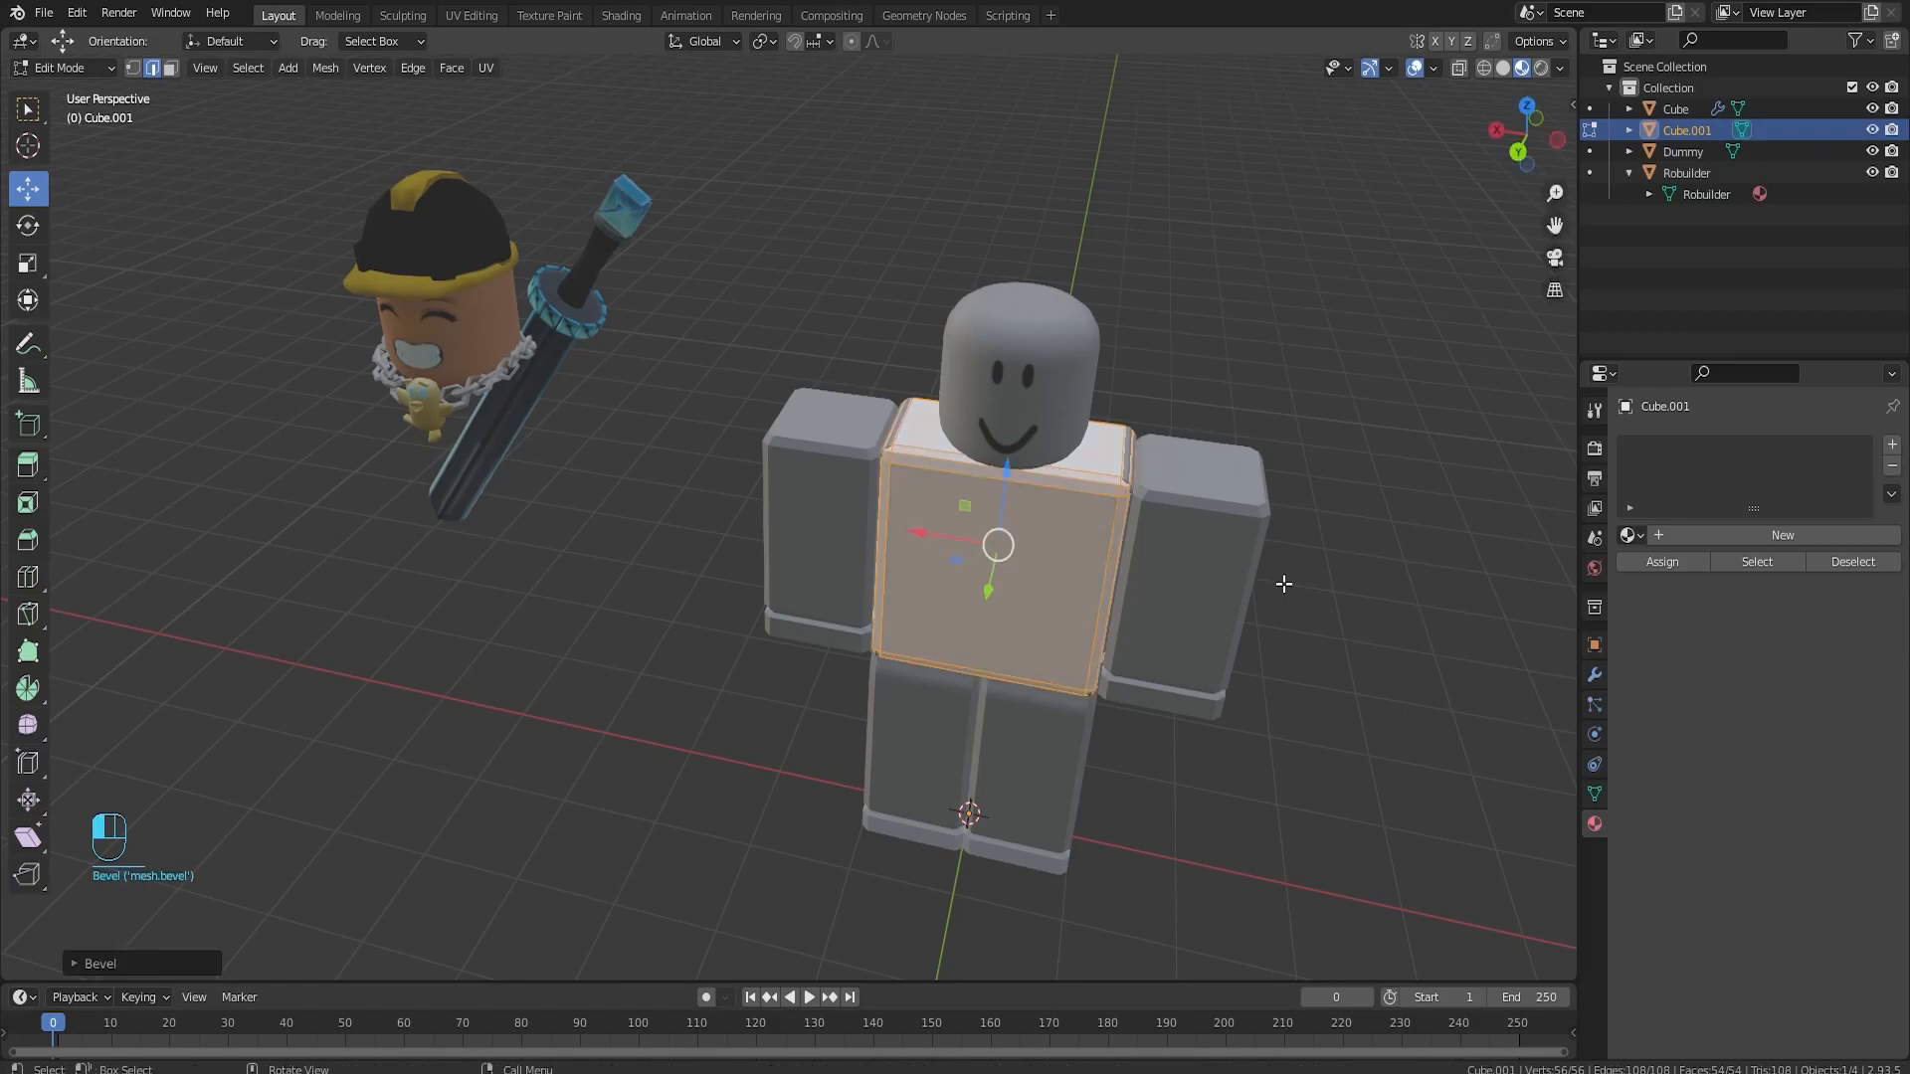
# - Duplicate the bevelled torso block and move the copy along +X towards the dummy's arm
pyautogui.moveTo(1175, 598); pyautogui.dragTo(1120, 524, button='middle')
pyautogui.hotkey('shift', 'd')
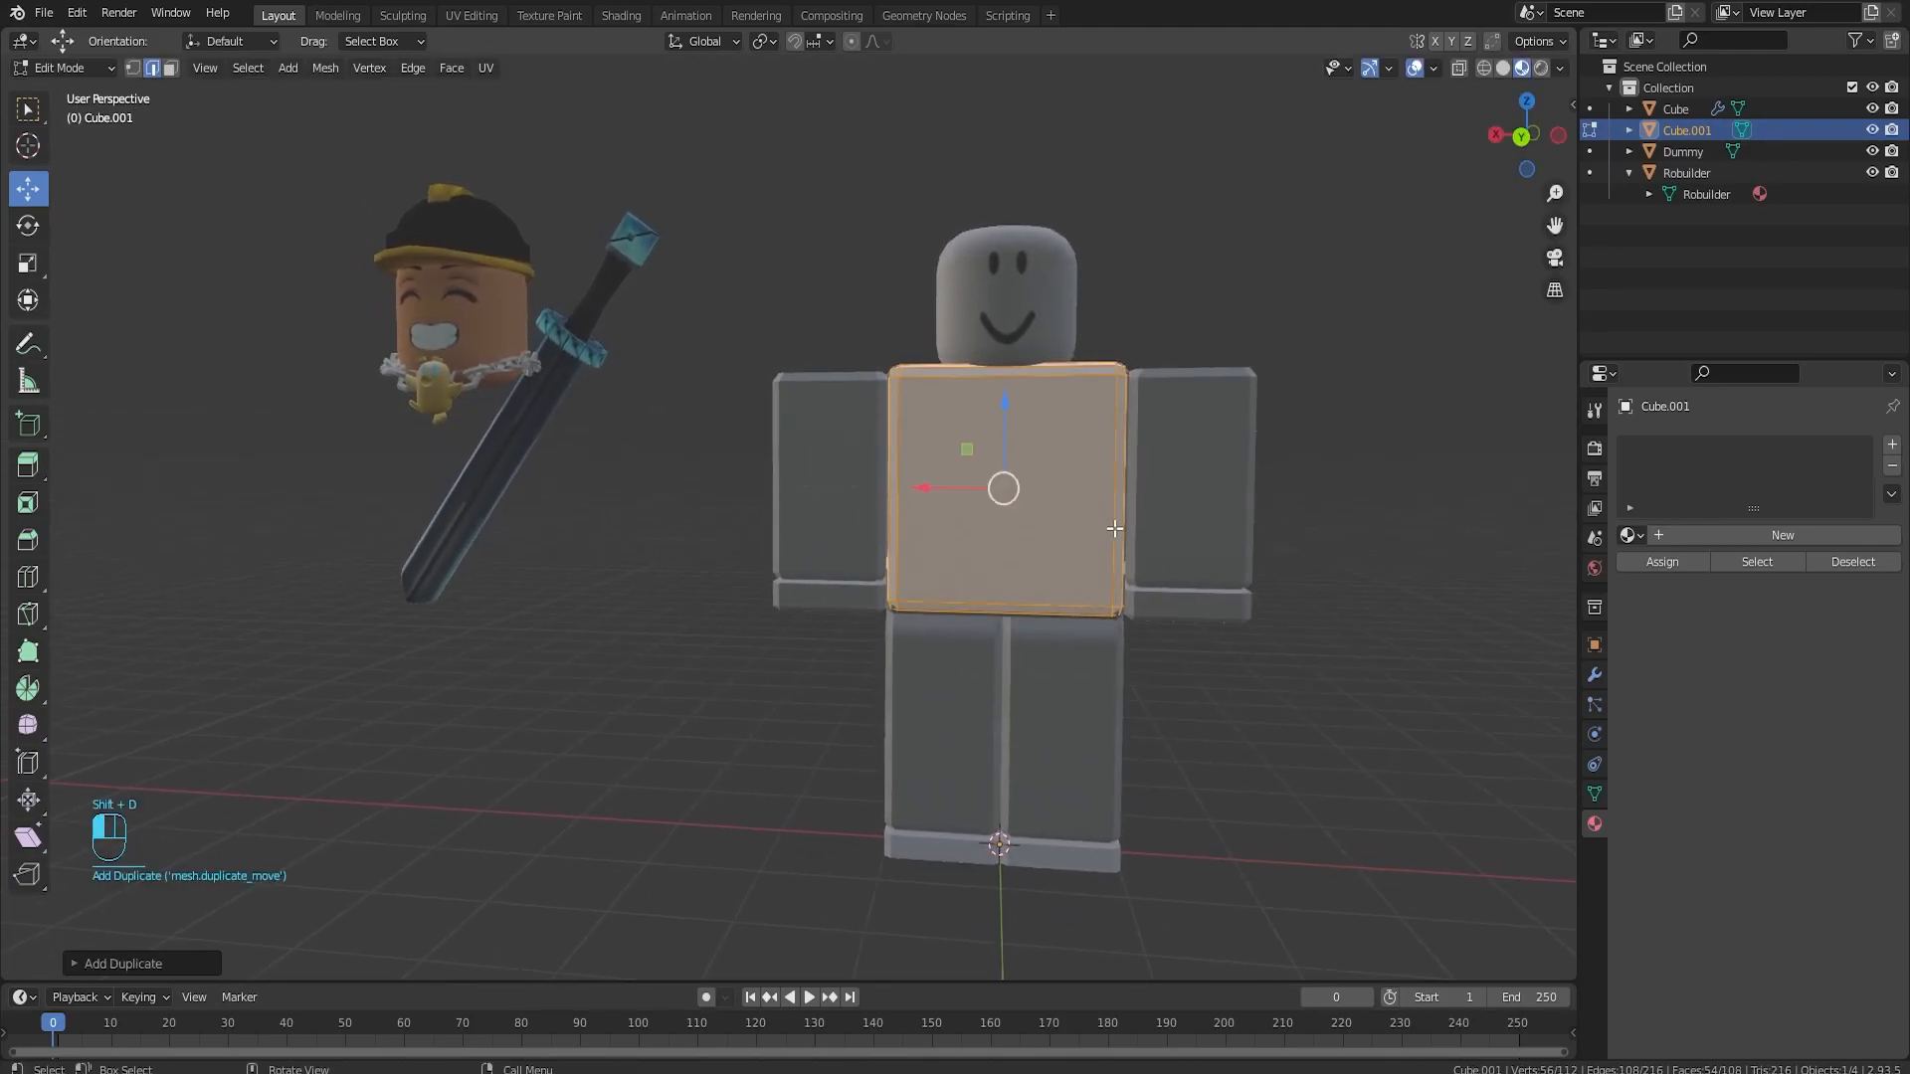
pyautogui.moveTo(951, 490); pyautogui.dragTo(796, 484)
pyautogui.moveTo(1060, 528); pyautogui.dragTo(1083, 532, button='middle')
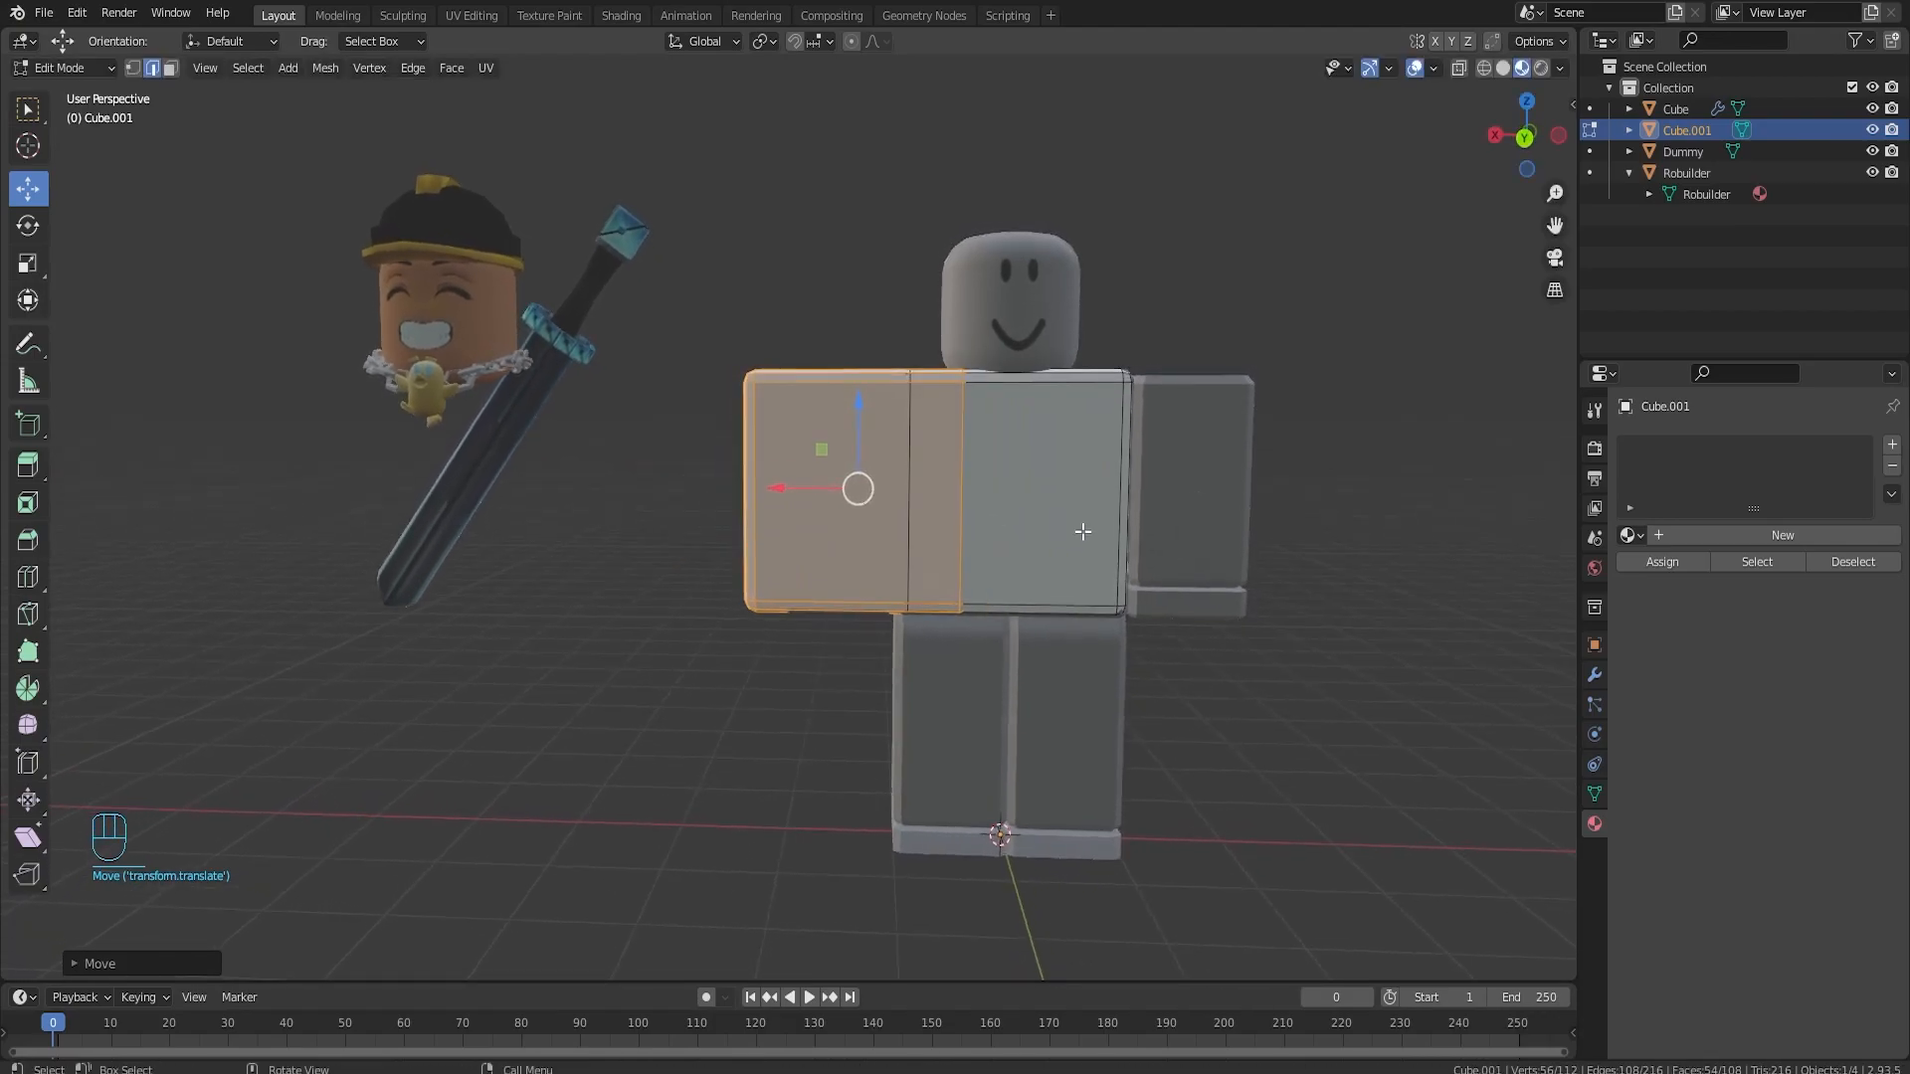
# - Narrow the copied block along X to about half the torso width and shift it along X onto the dummy's arm
pyautogui.press('s')
pyautogui.press('x')
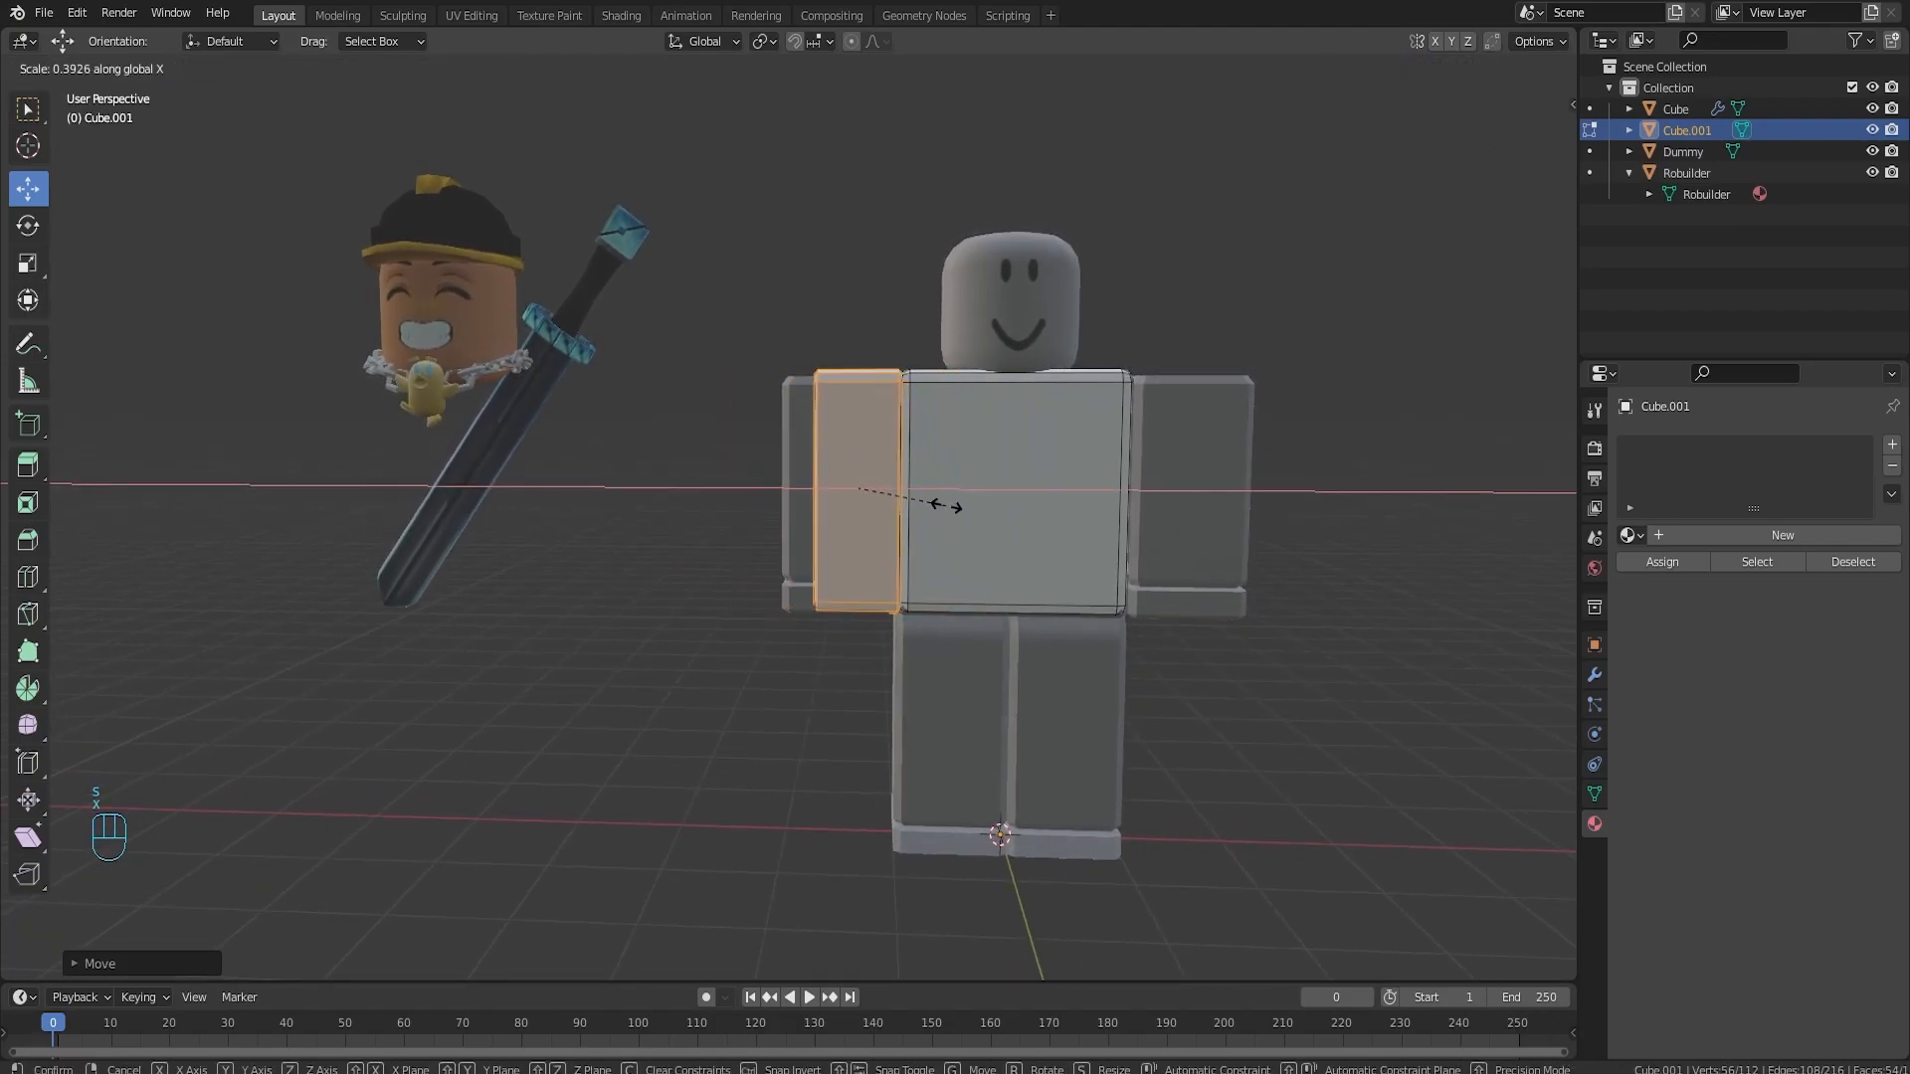
pyautogui.click(973, 508)
pyautogui.press('g')
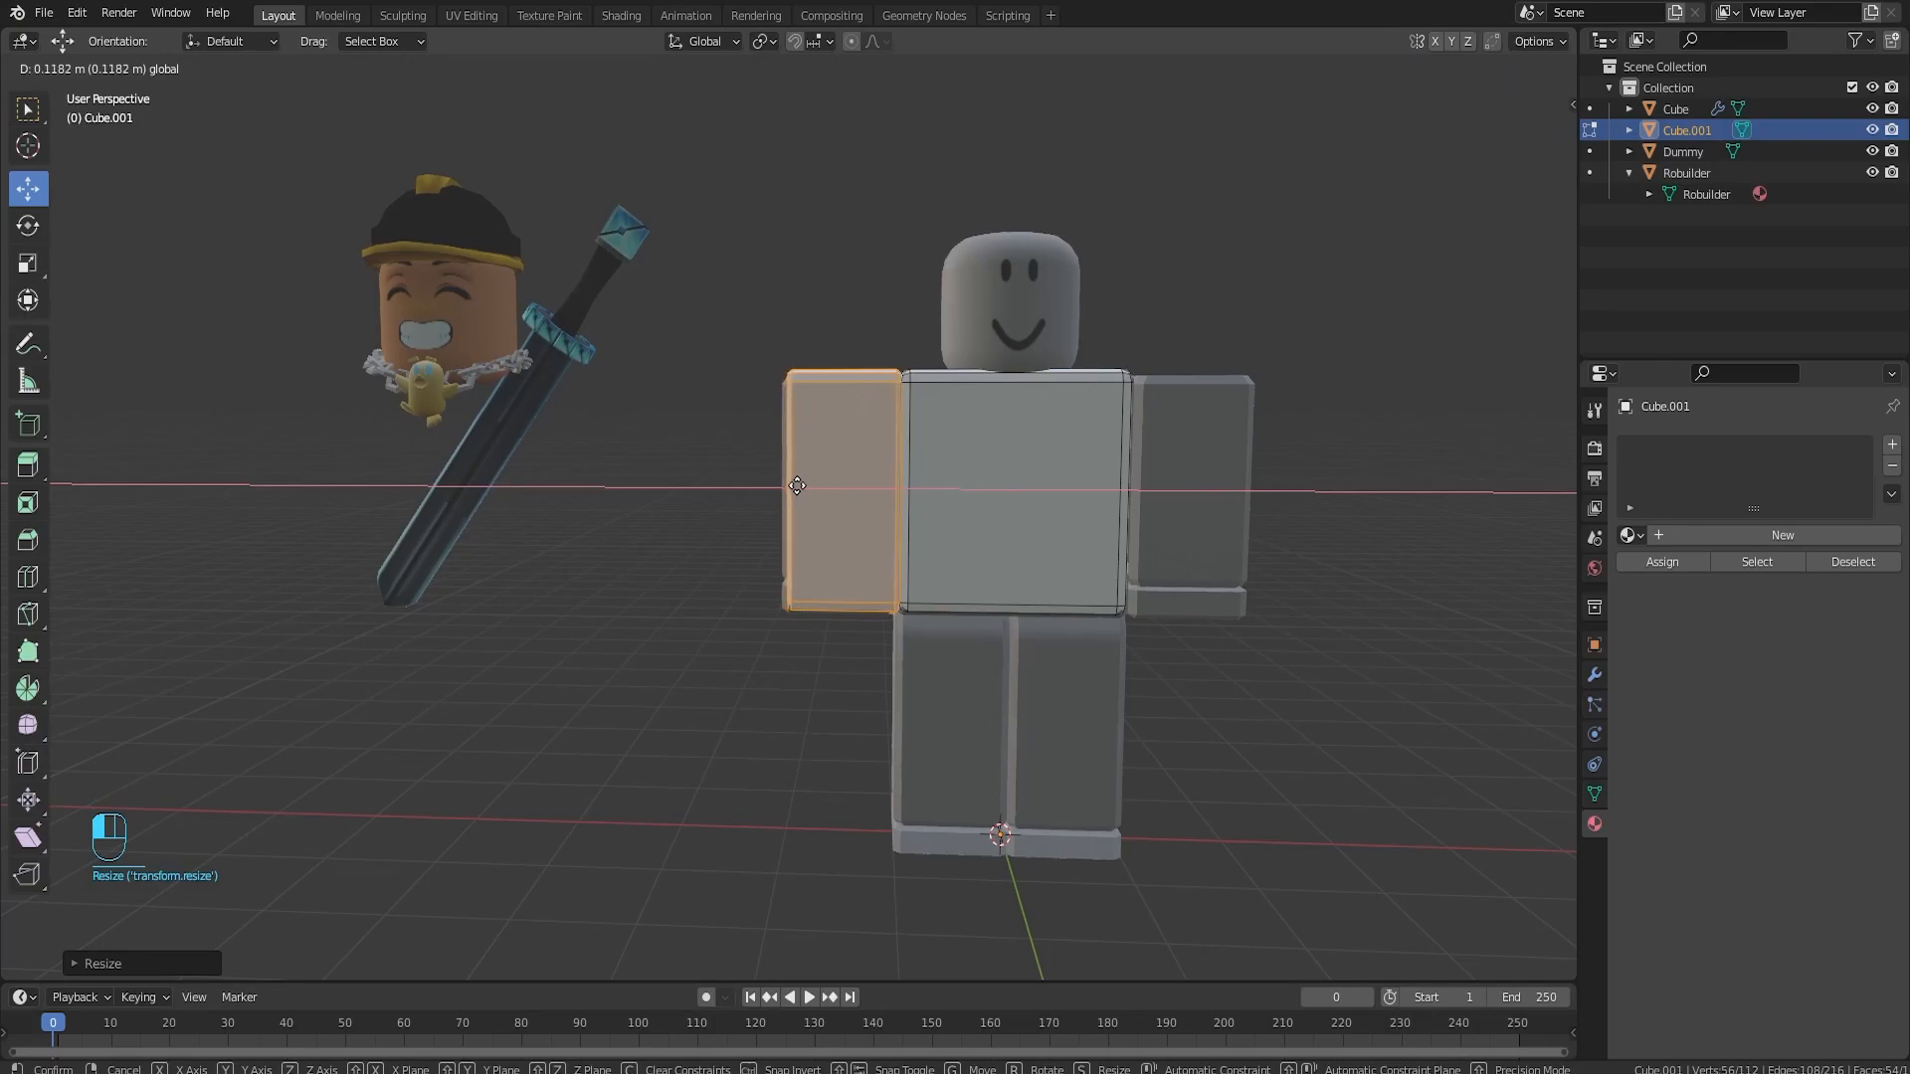
pyautogui.click(796, 487)
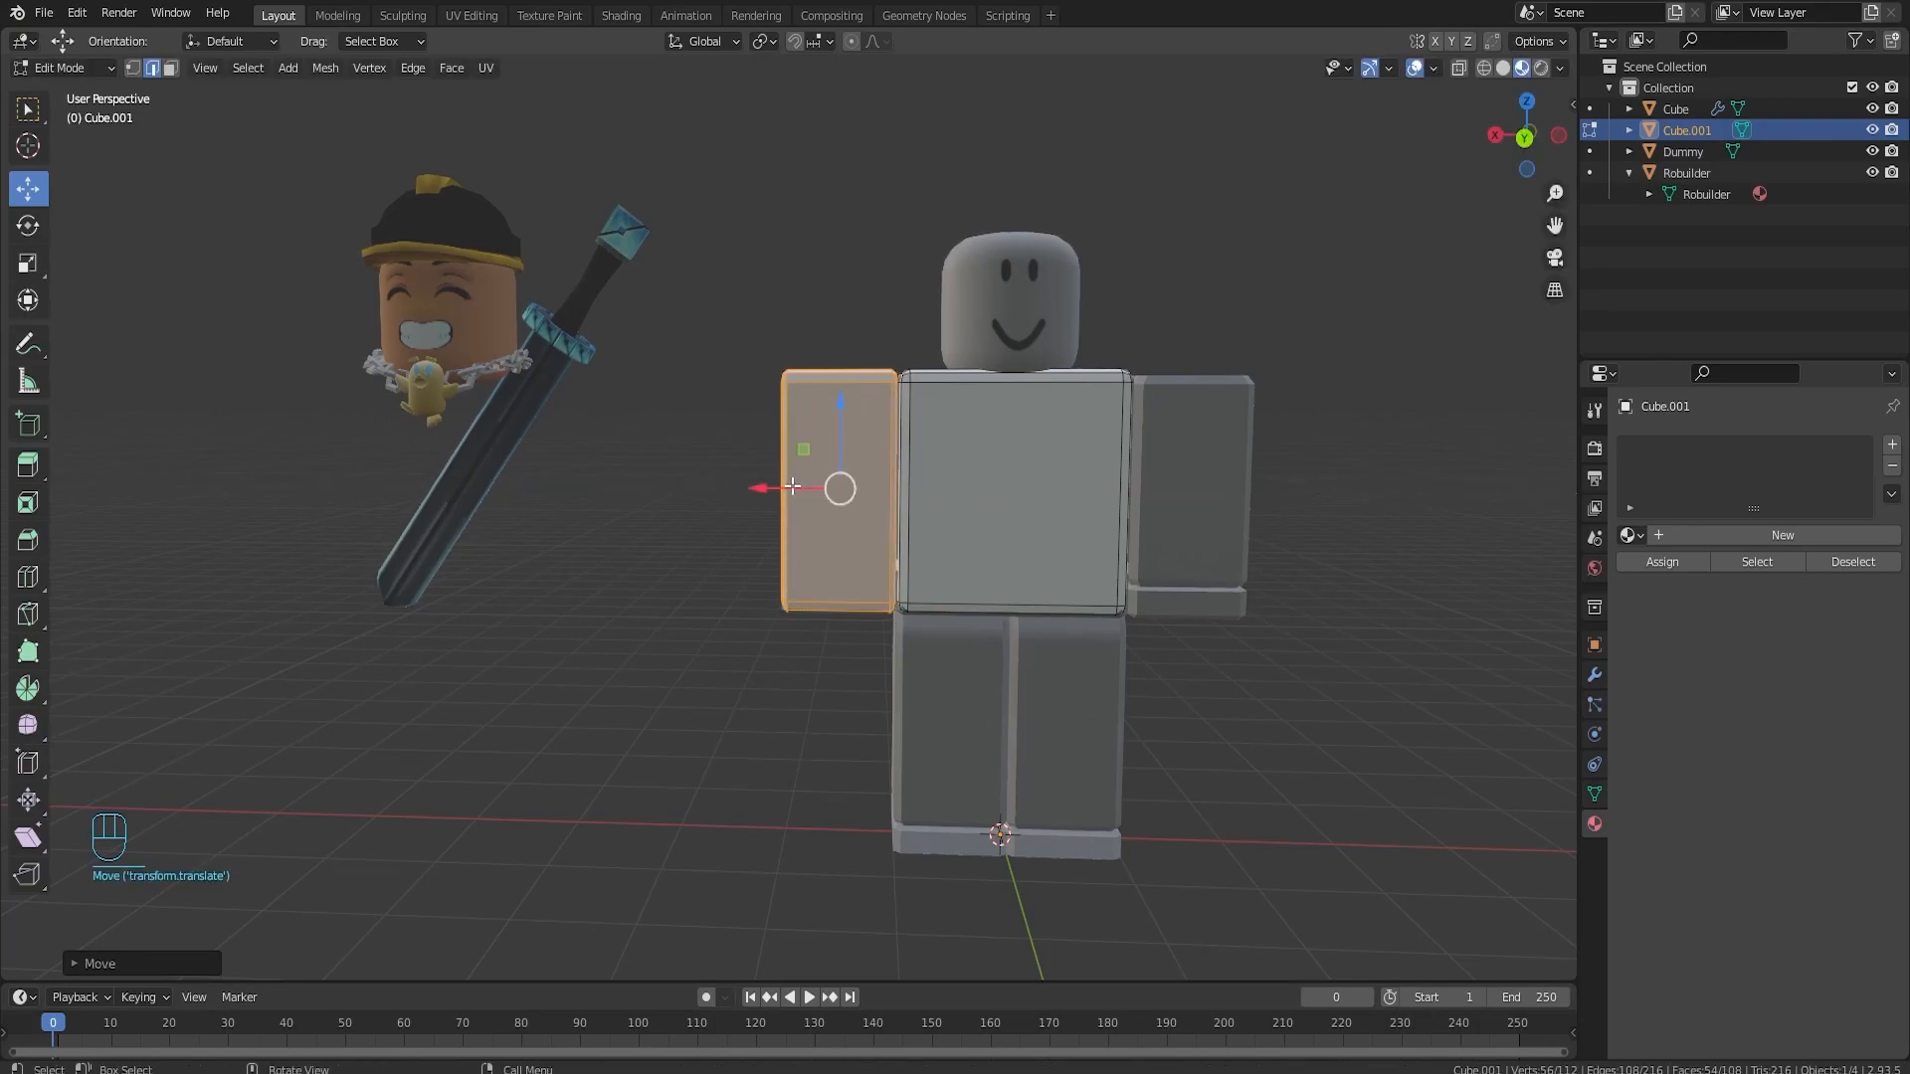
# - Duplicate the arm block along the X axis onto the dummy's opposite arm
pyautogui.hotkey('shift', 'd')
pyautogui.press('x')
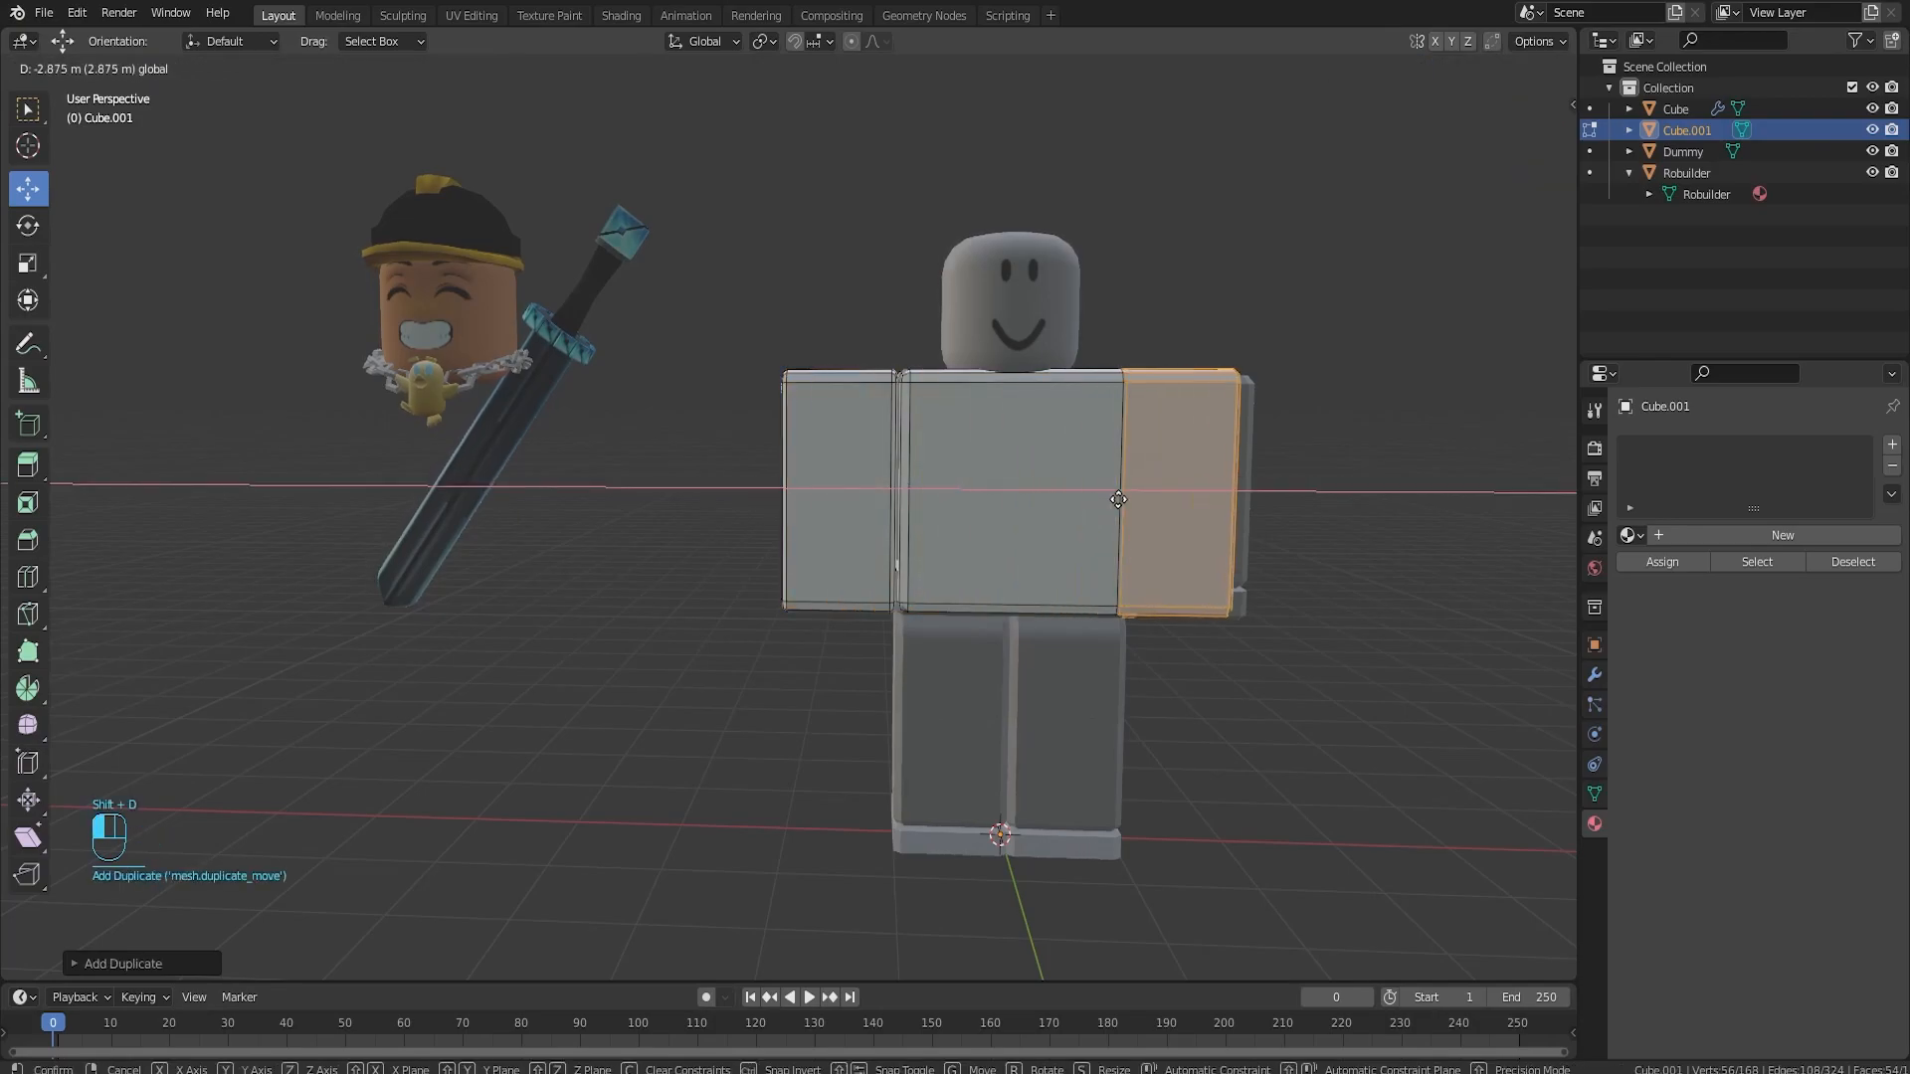
pyautogui.click(1126, 502)
# - Duplicate the arm block onto the dummy's leg on the -X side, and lower its bottom end to the sole in wireframe
pyautogui.press('ctrl+KP_1')
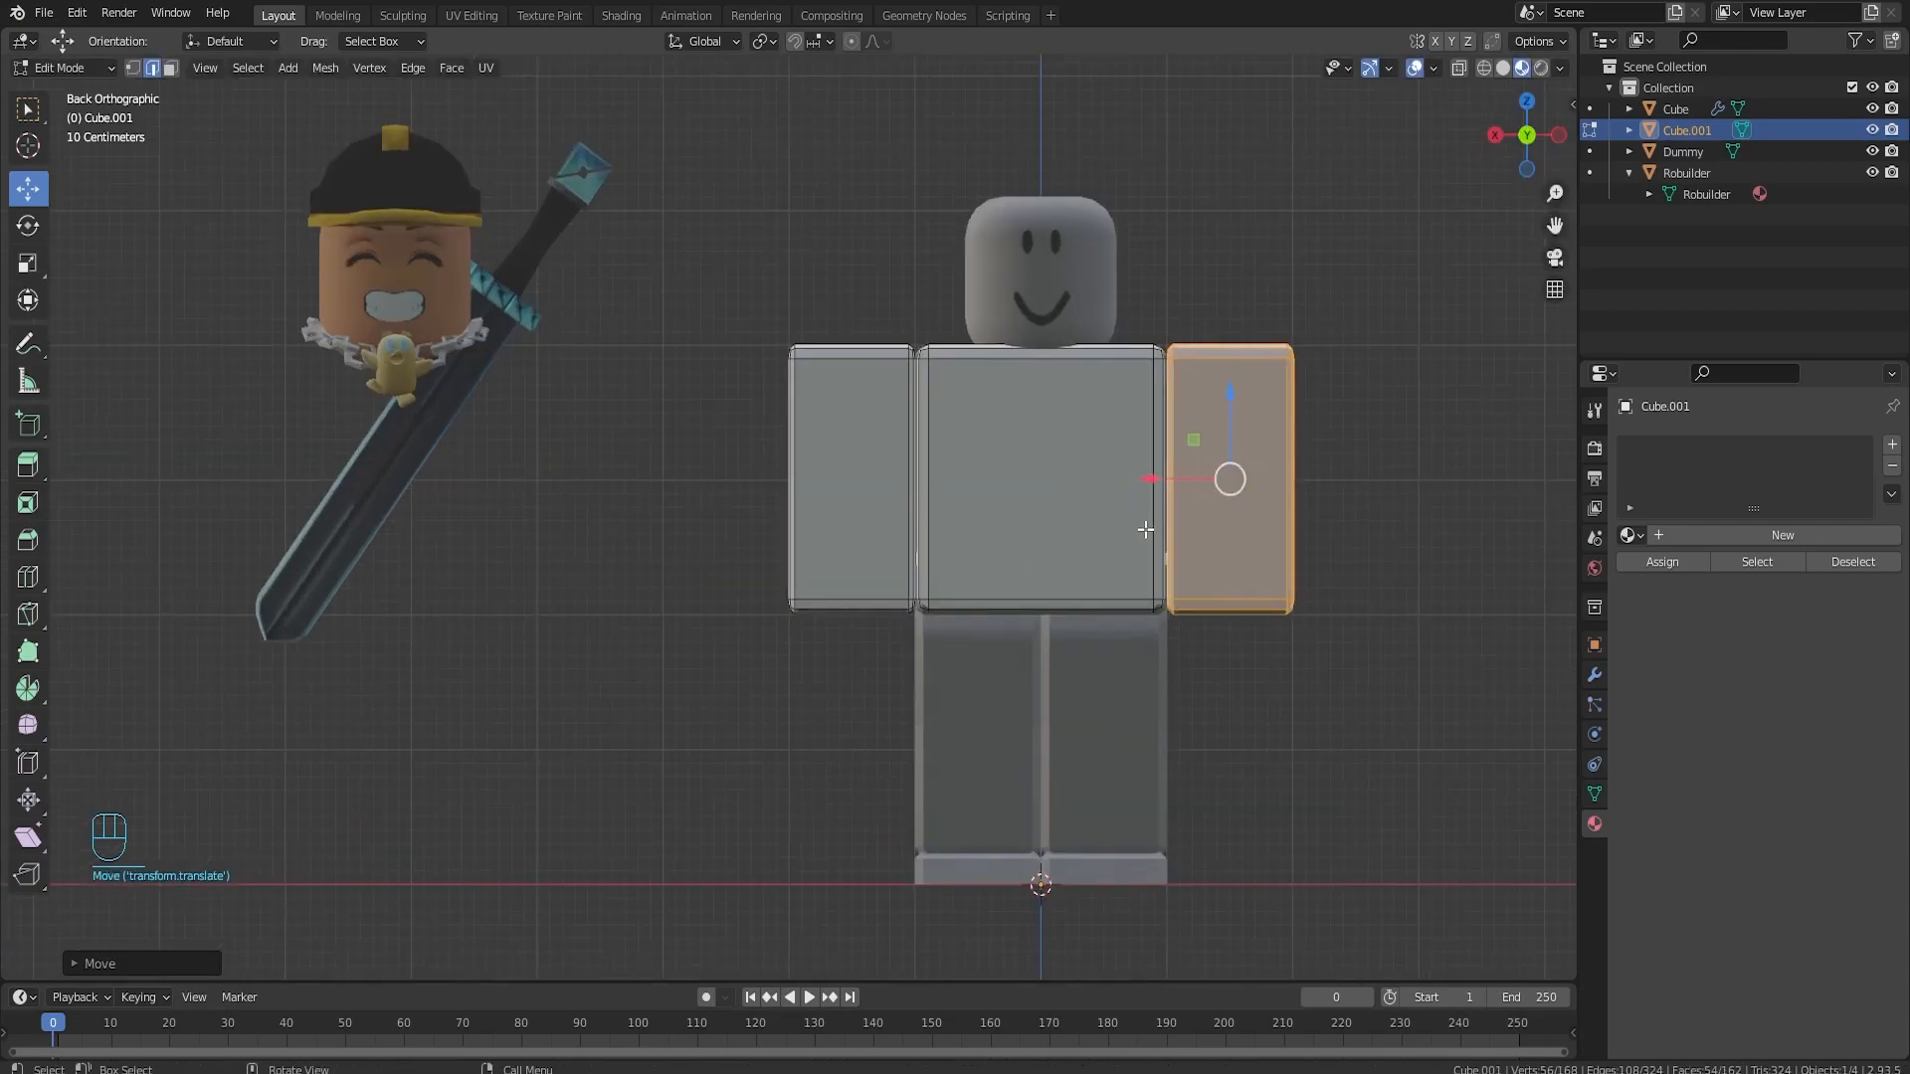
pyautogui.hotkey('shift', 'd')
pyautogui.click(1193, 698)
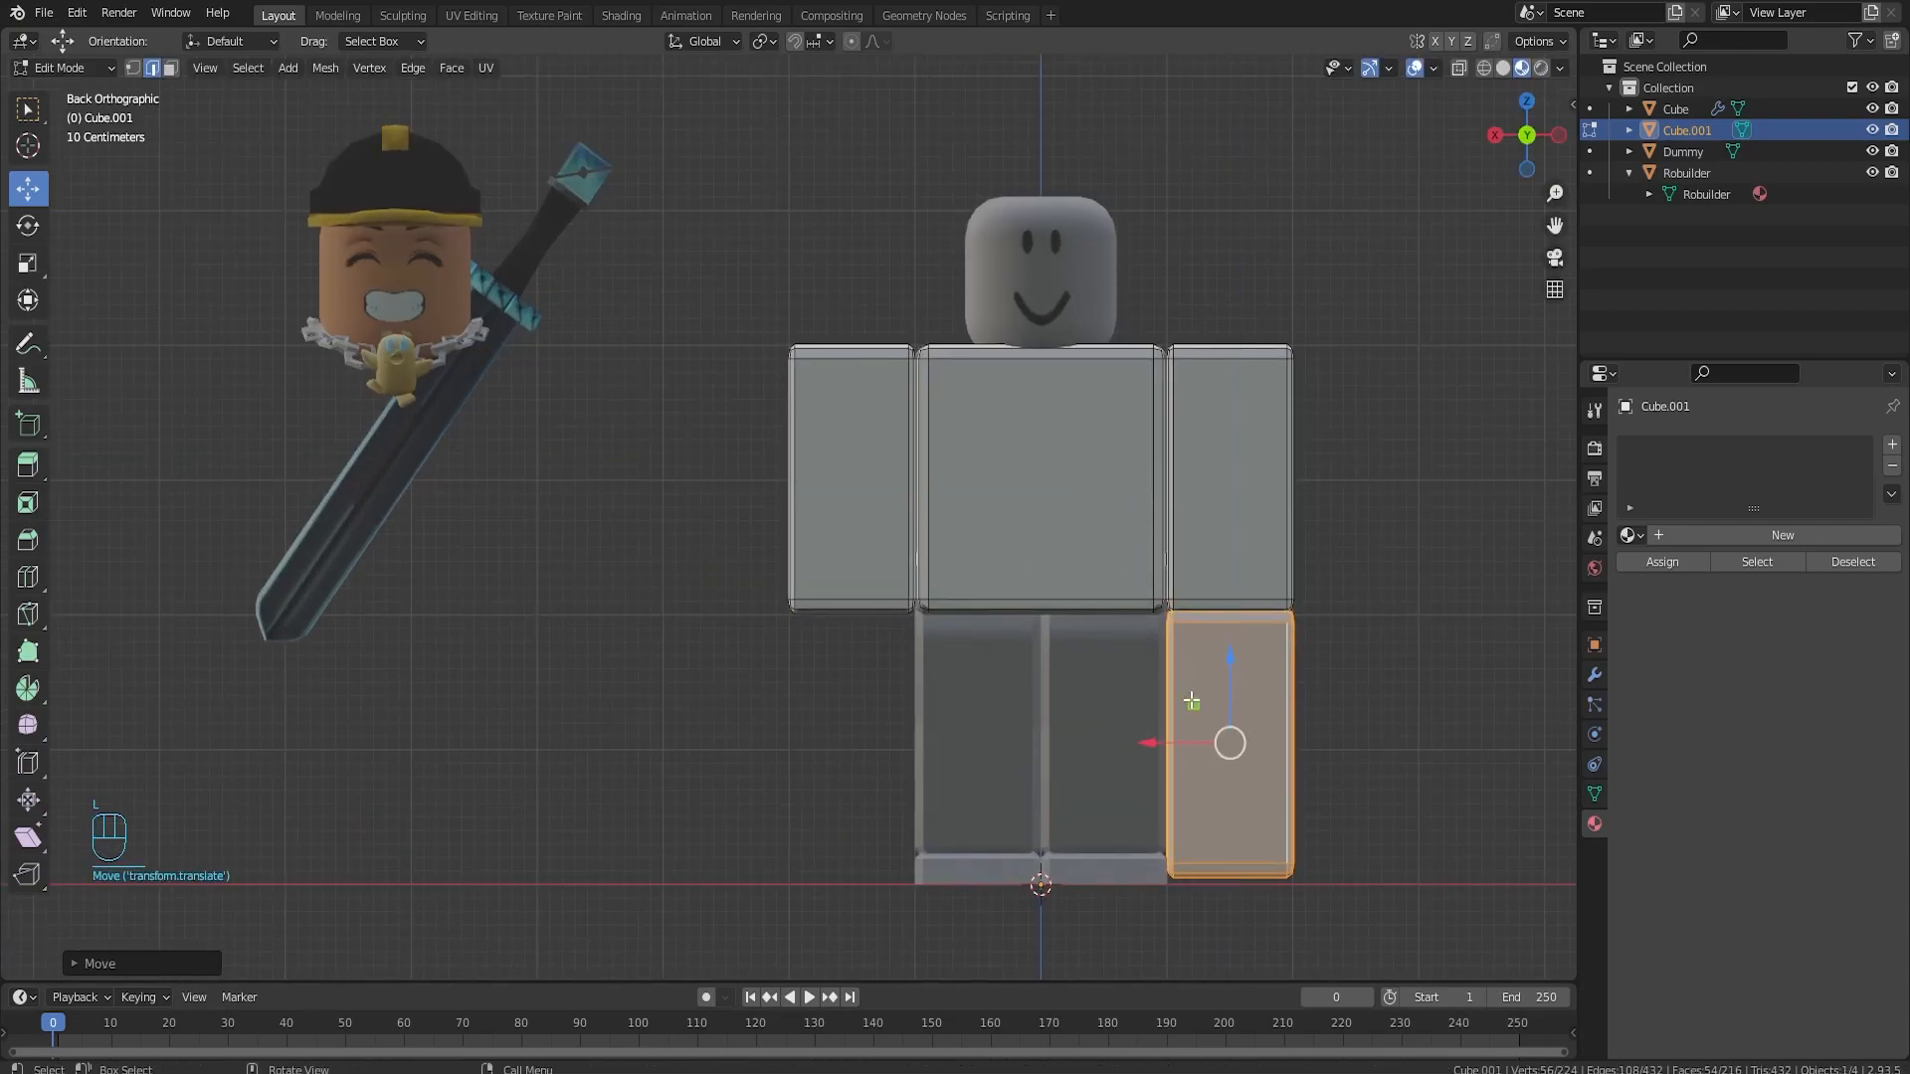
pyautogui.moveTo(1164, 742); pyautogui.dragTo(1034, 742)
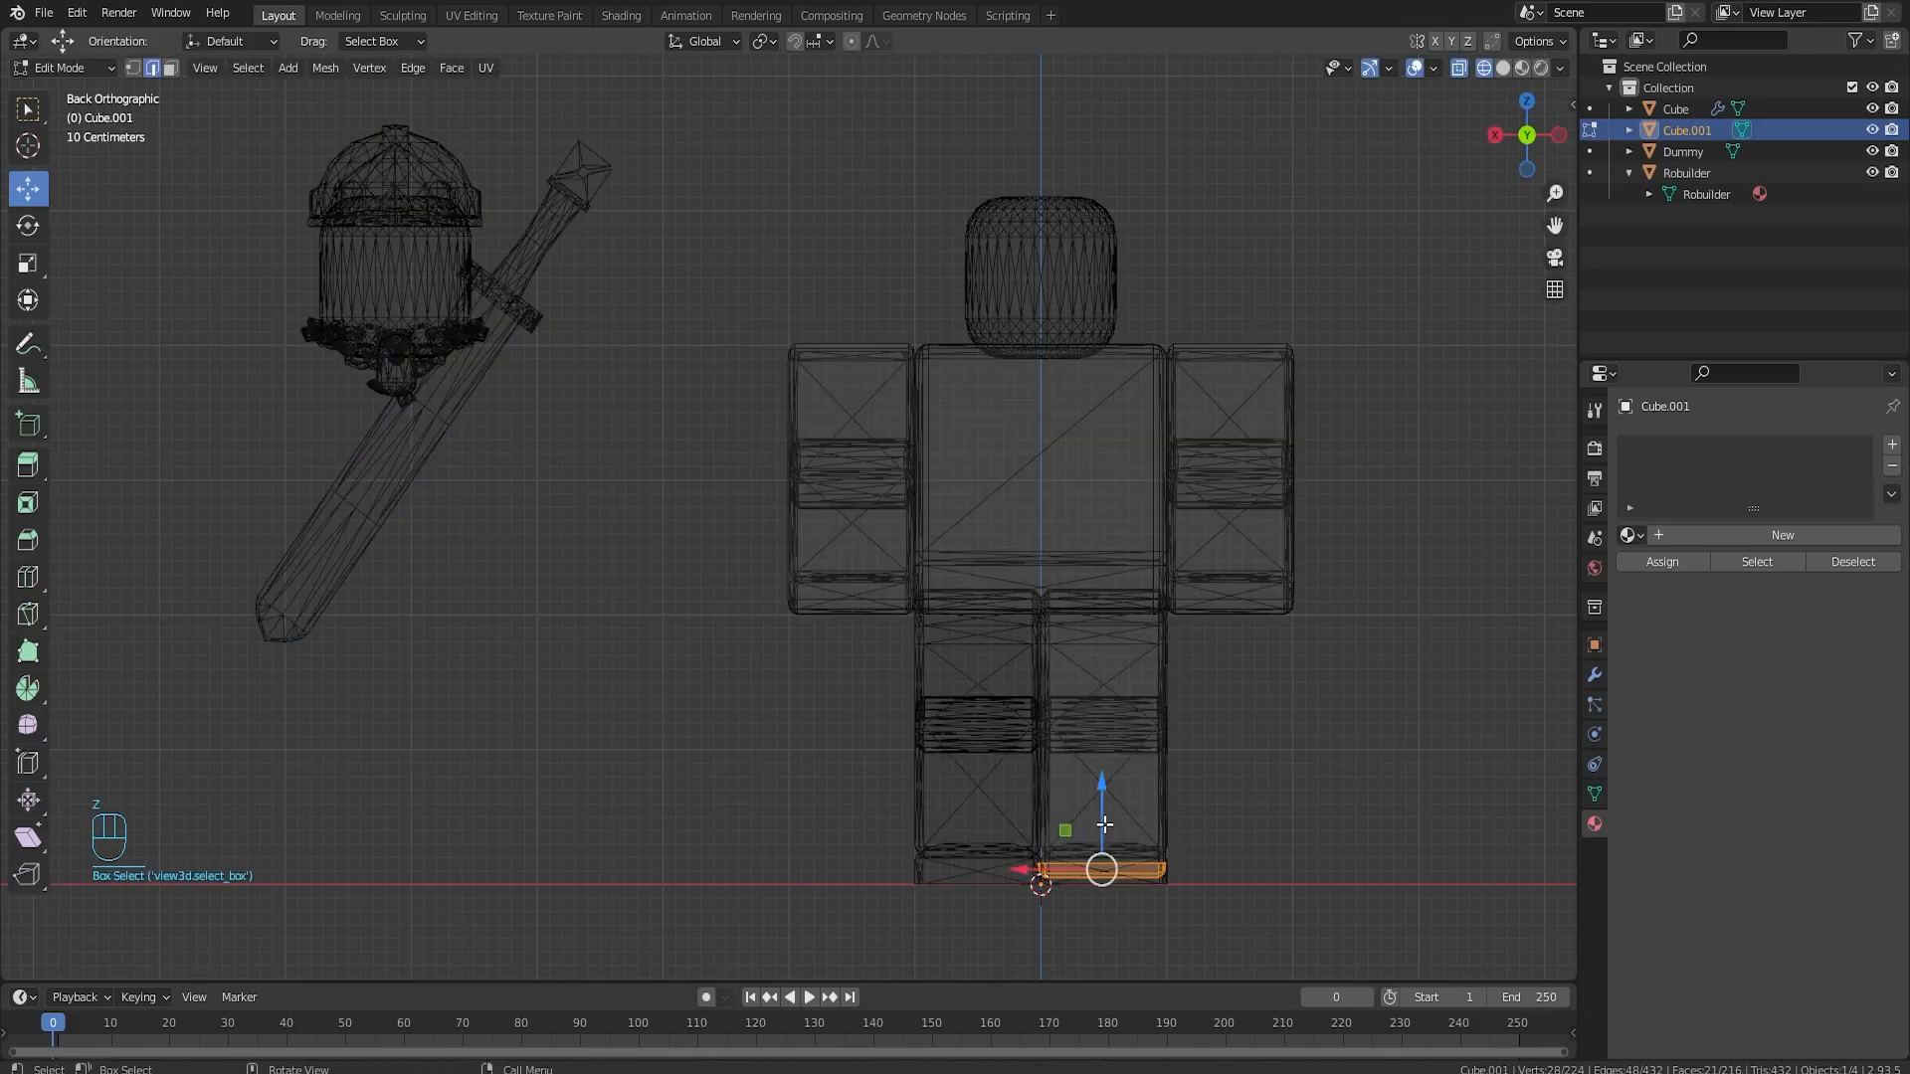
pyautogui.moveTo(1102, 817); pyautogui.dragTo(1100, 821)
# - Return to solid shading and duplicate the leg block along X onto the dummy's other leg
pyautogui.press('z')
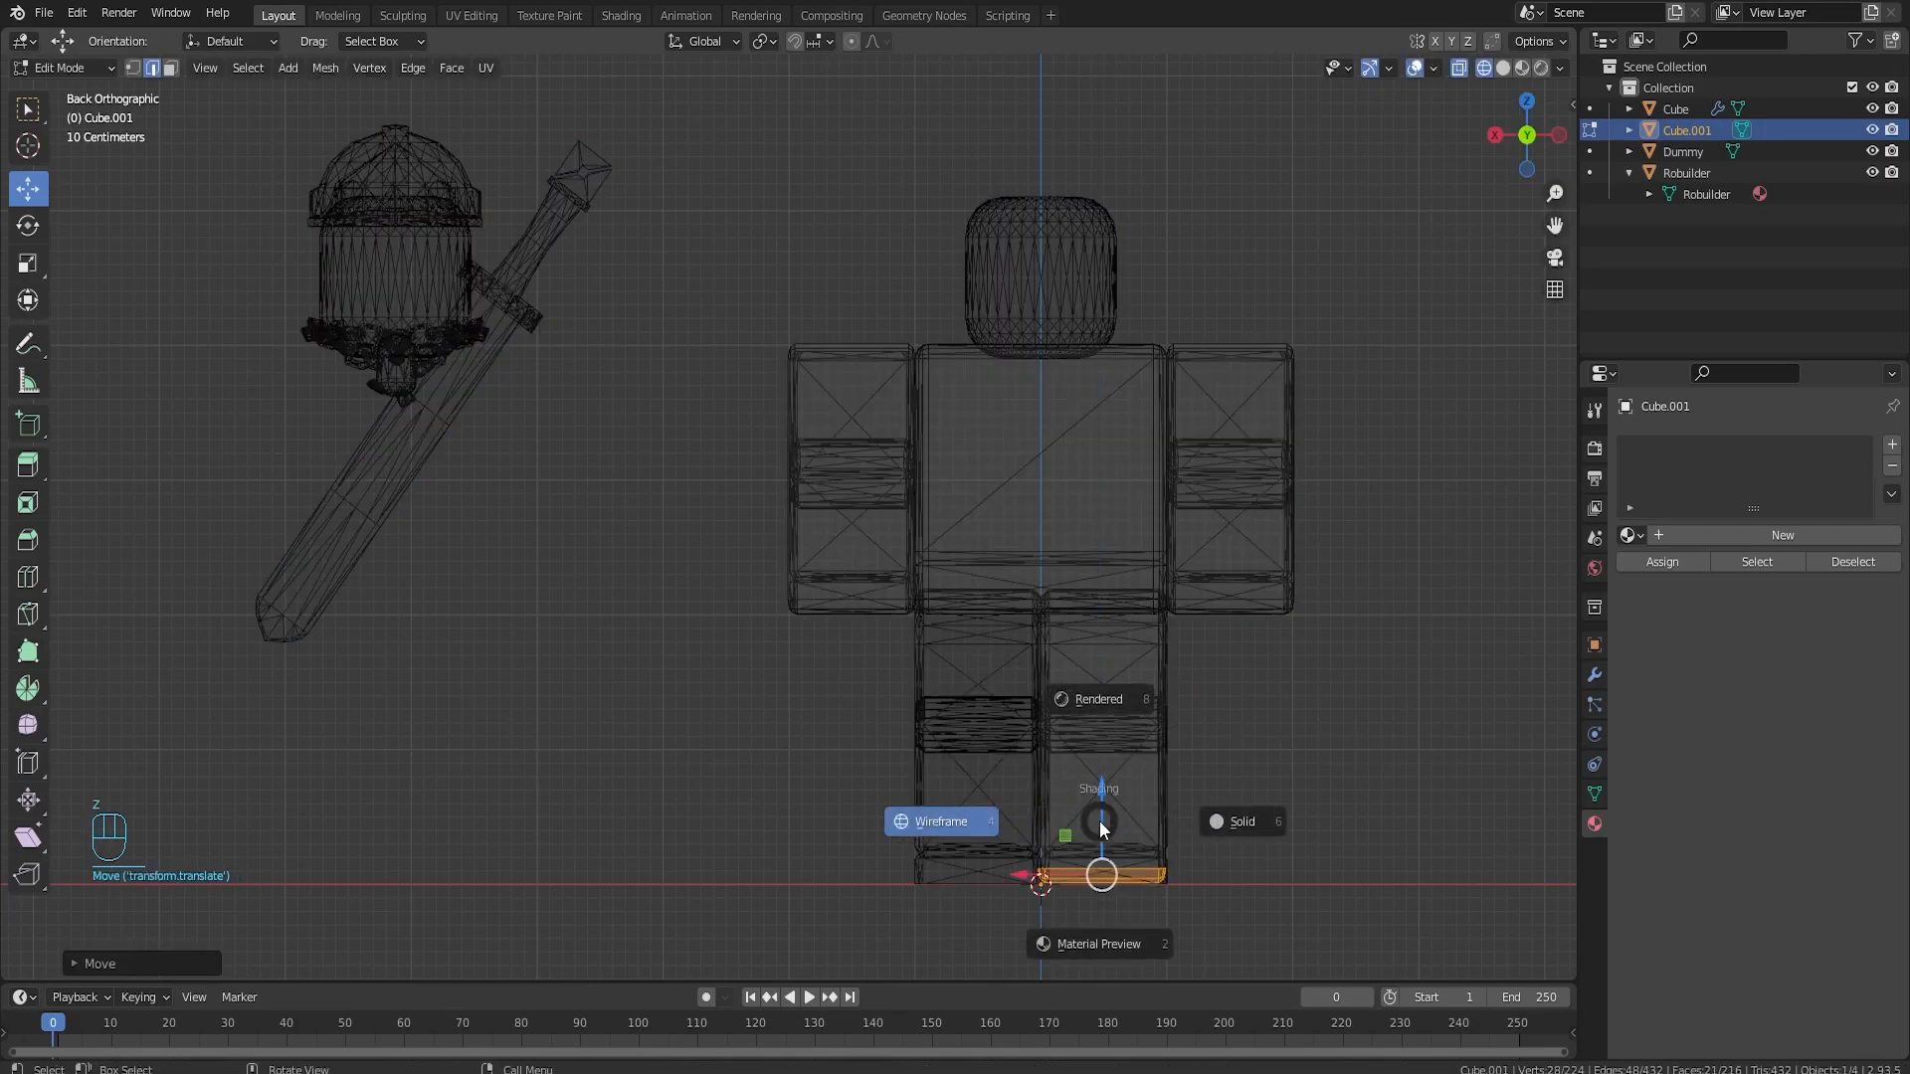
pyautogui.click(1234, 821)
pyautogui.press('l')
pyautogui.hotkey('shift', 'd')
pyautogui.click(1060, 754)
pyautogui.moveTo(1060, 754); pyautogui.dragTo(915, 744)
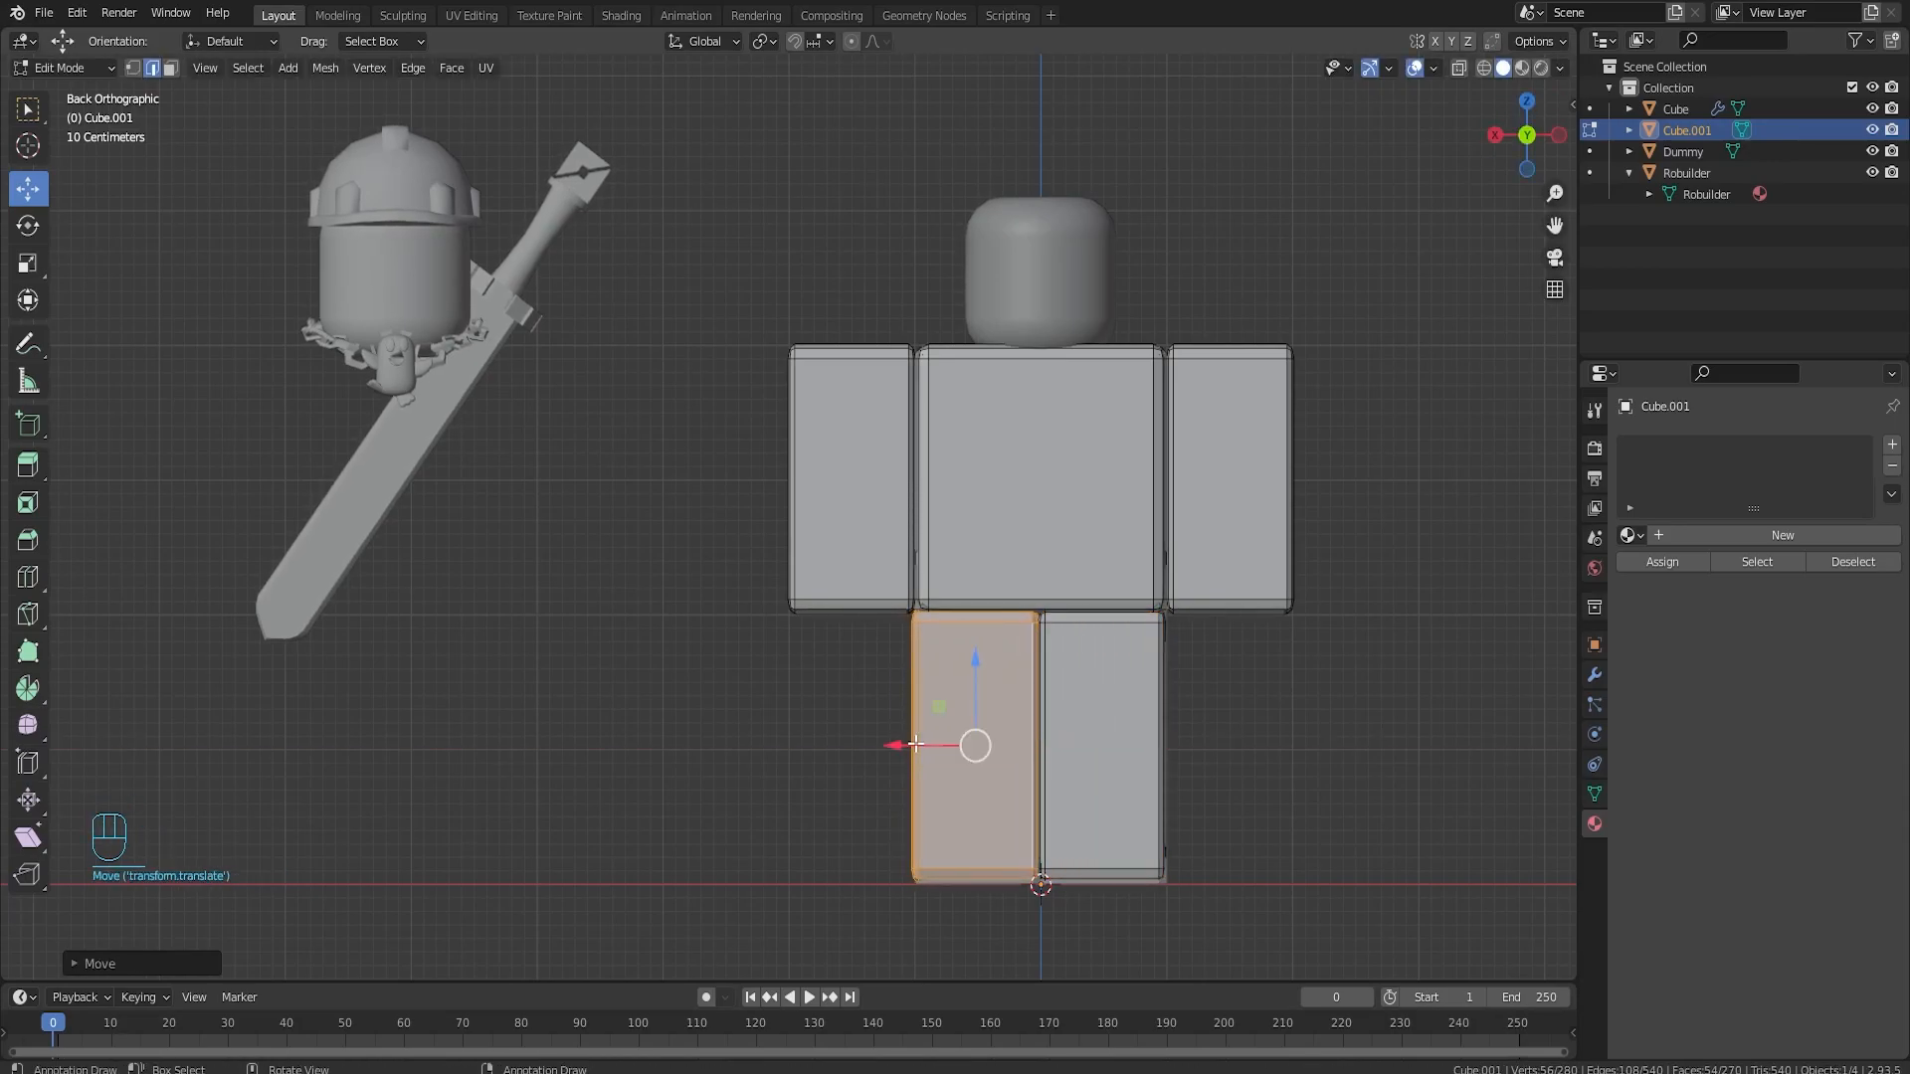
pyautogui.scroll(3, 1044, 728)
pyautogui.keyDown('shift'); pyautogui.moveTo(1190, 755); pyautogui.dragTo(992, 609, button='middle'); pyautogui.keyUp('shift')
pyautogui.scroll(-4, 955, 448)
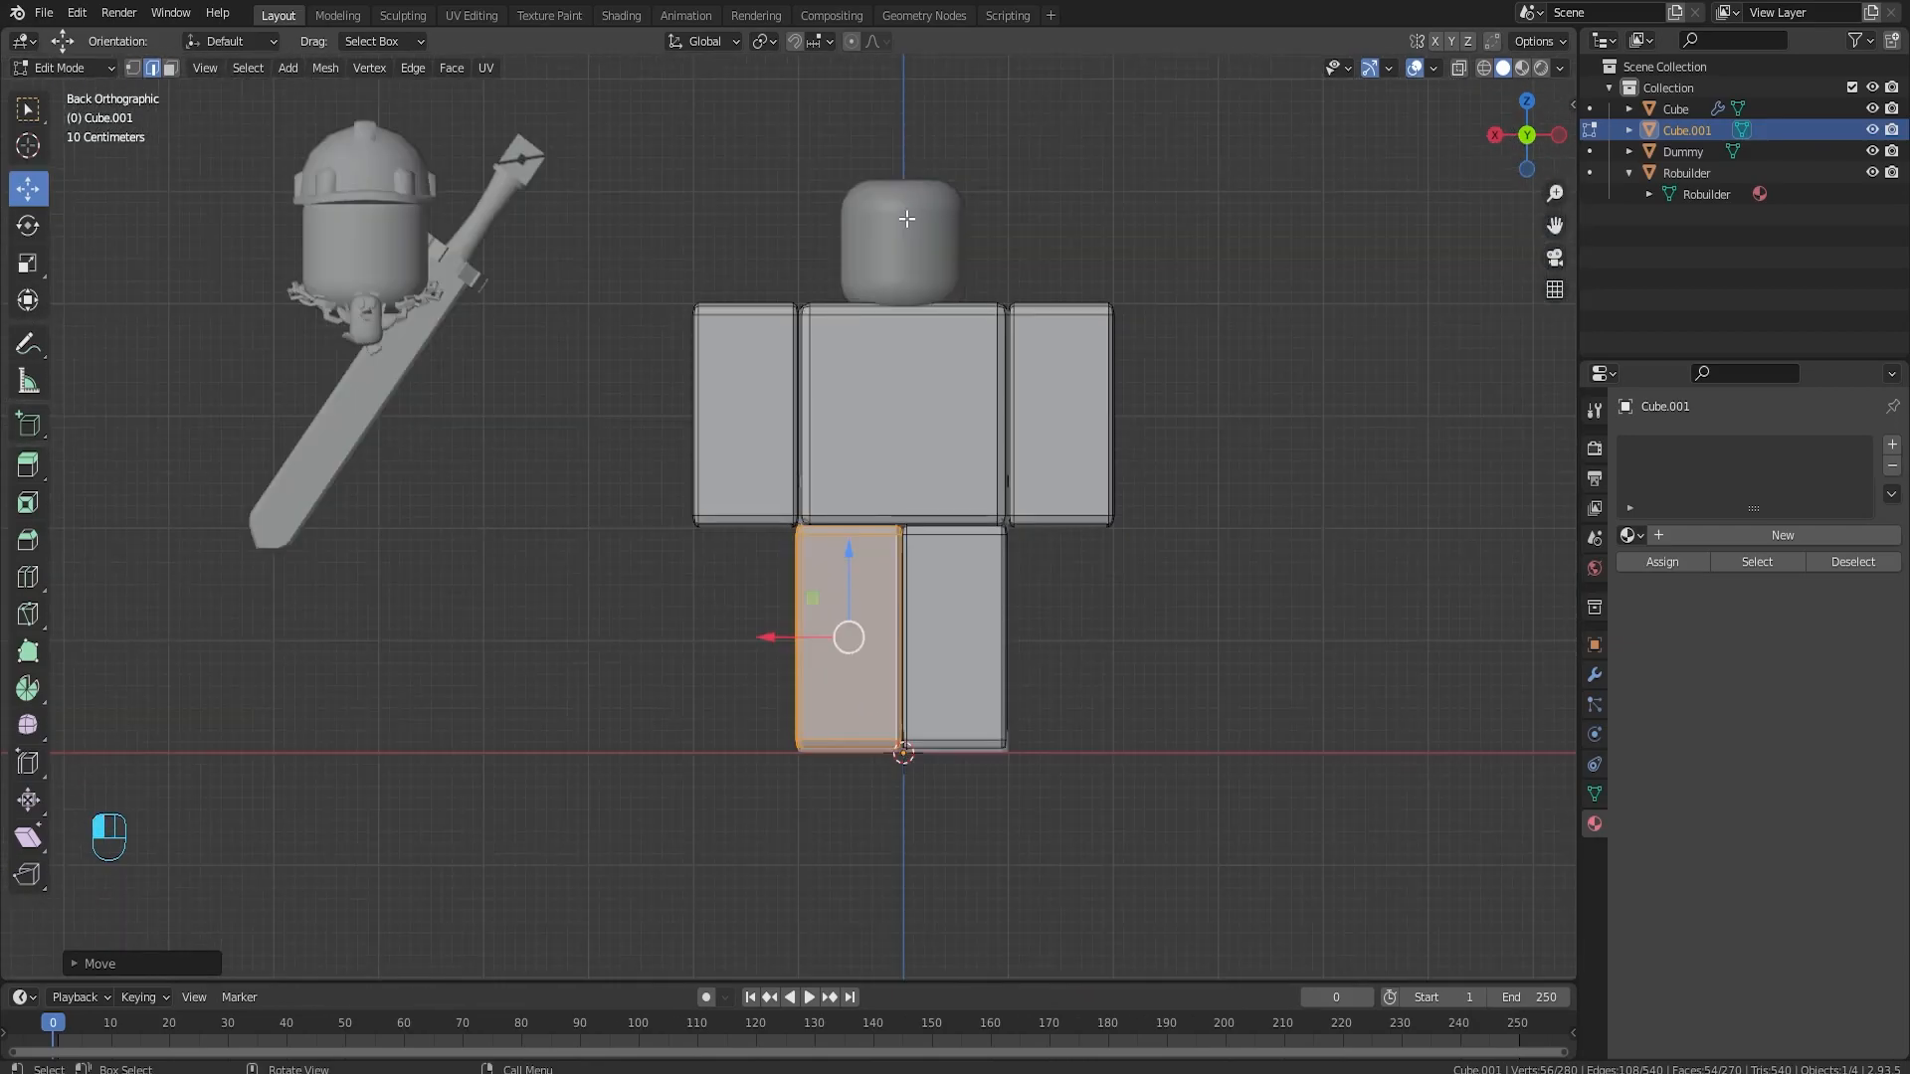
# - Return to Object Mode and delete the dummy object
pyautogui.click(905, 215)
pyautogui.press('l')
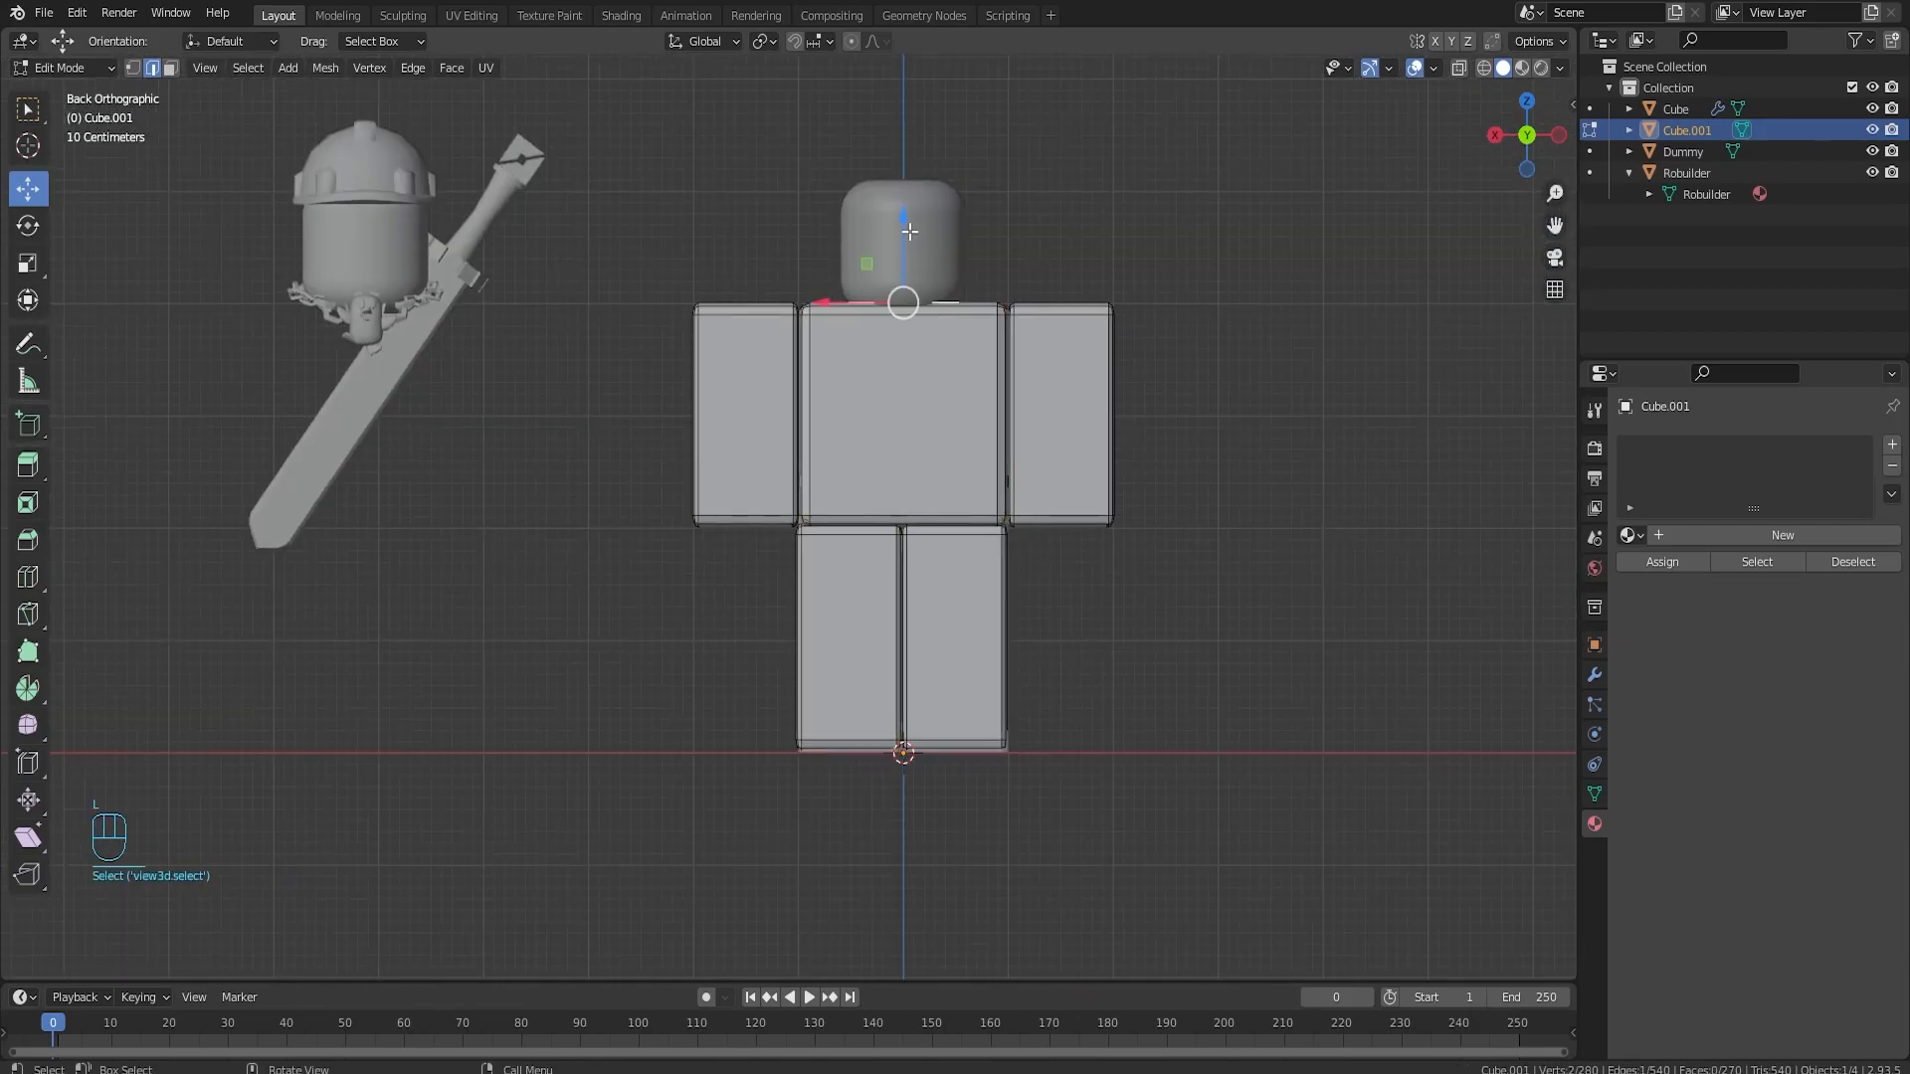
pyautogui.press('KP_1')
pyautogui.press('Tab')
pyautogui.click(726, 249)
pyautogui.press('Delete')
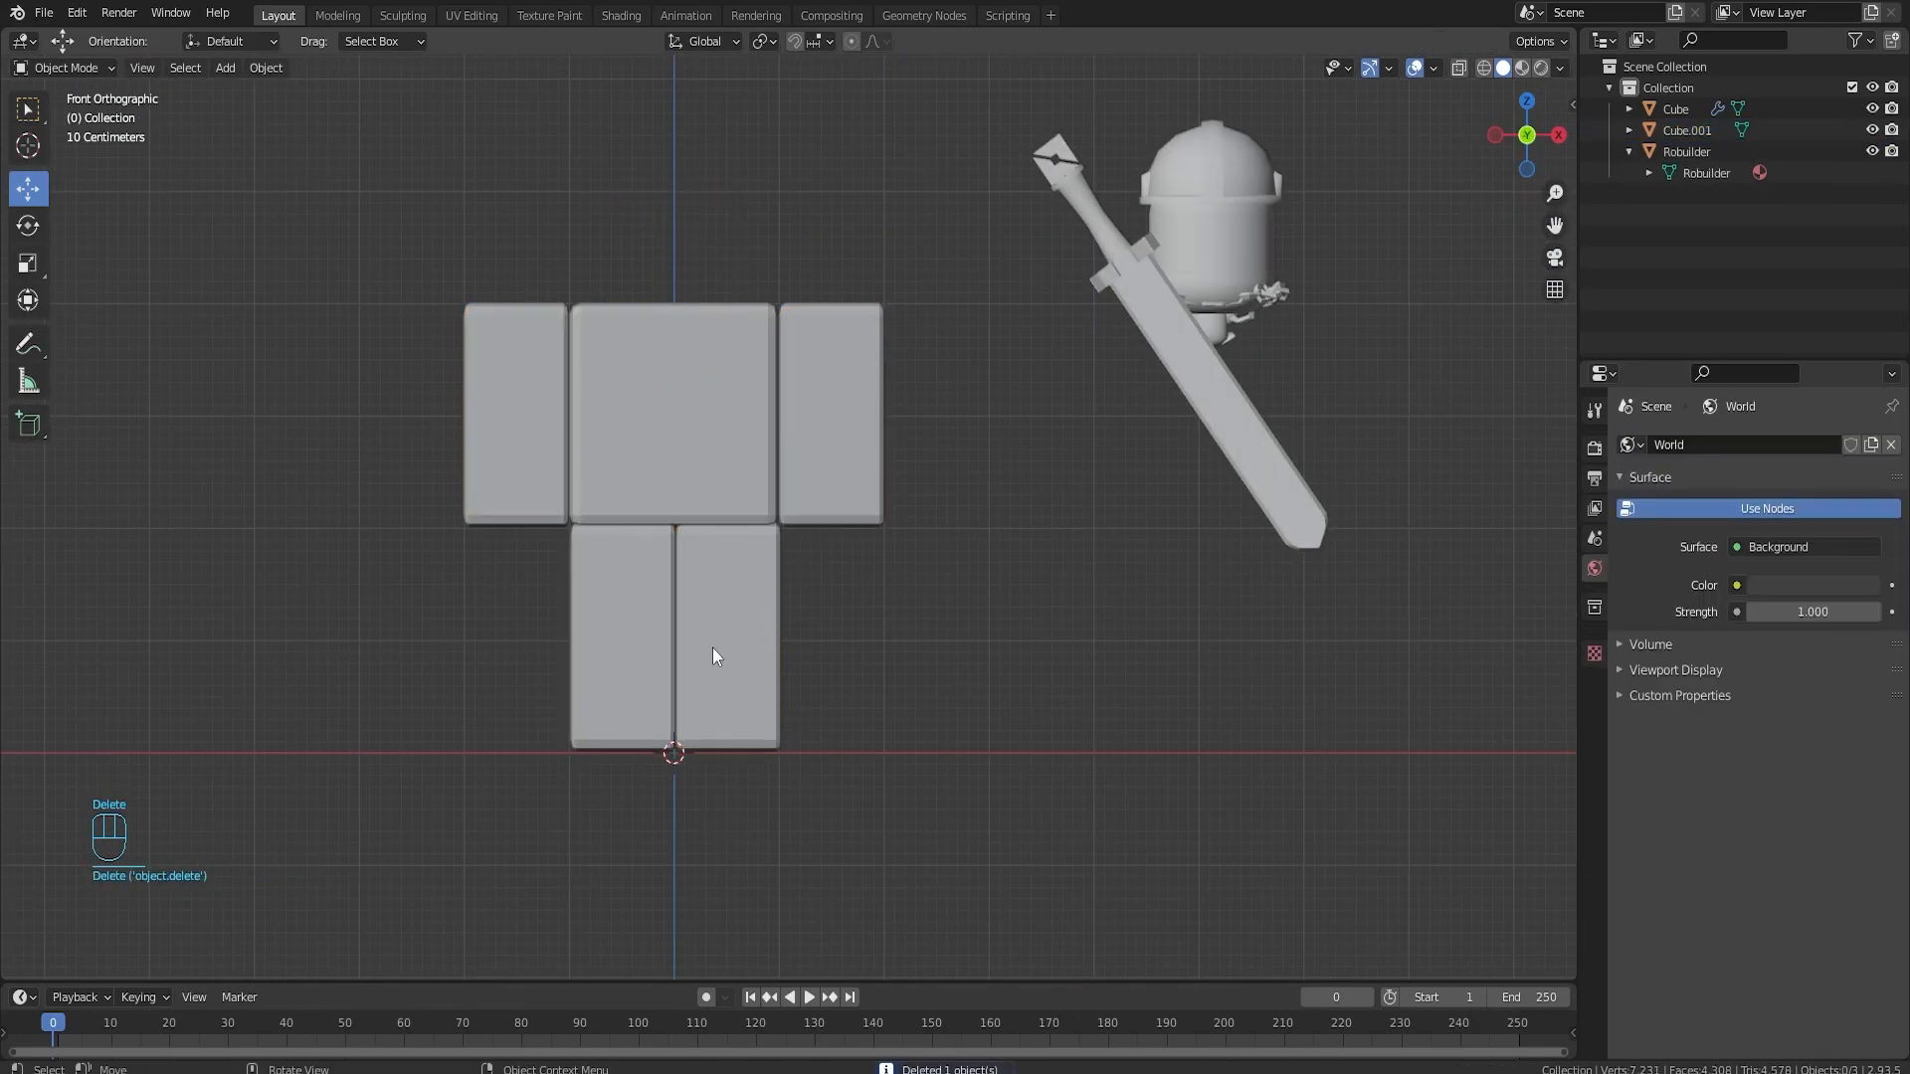
# - Select both leg blocks in Edit Mode and shift them slightly along X to line up under the torso
pyautogui.press('Tab')
pyautogui.press('l')
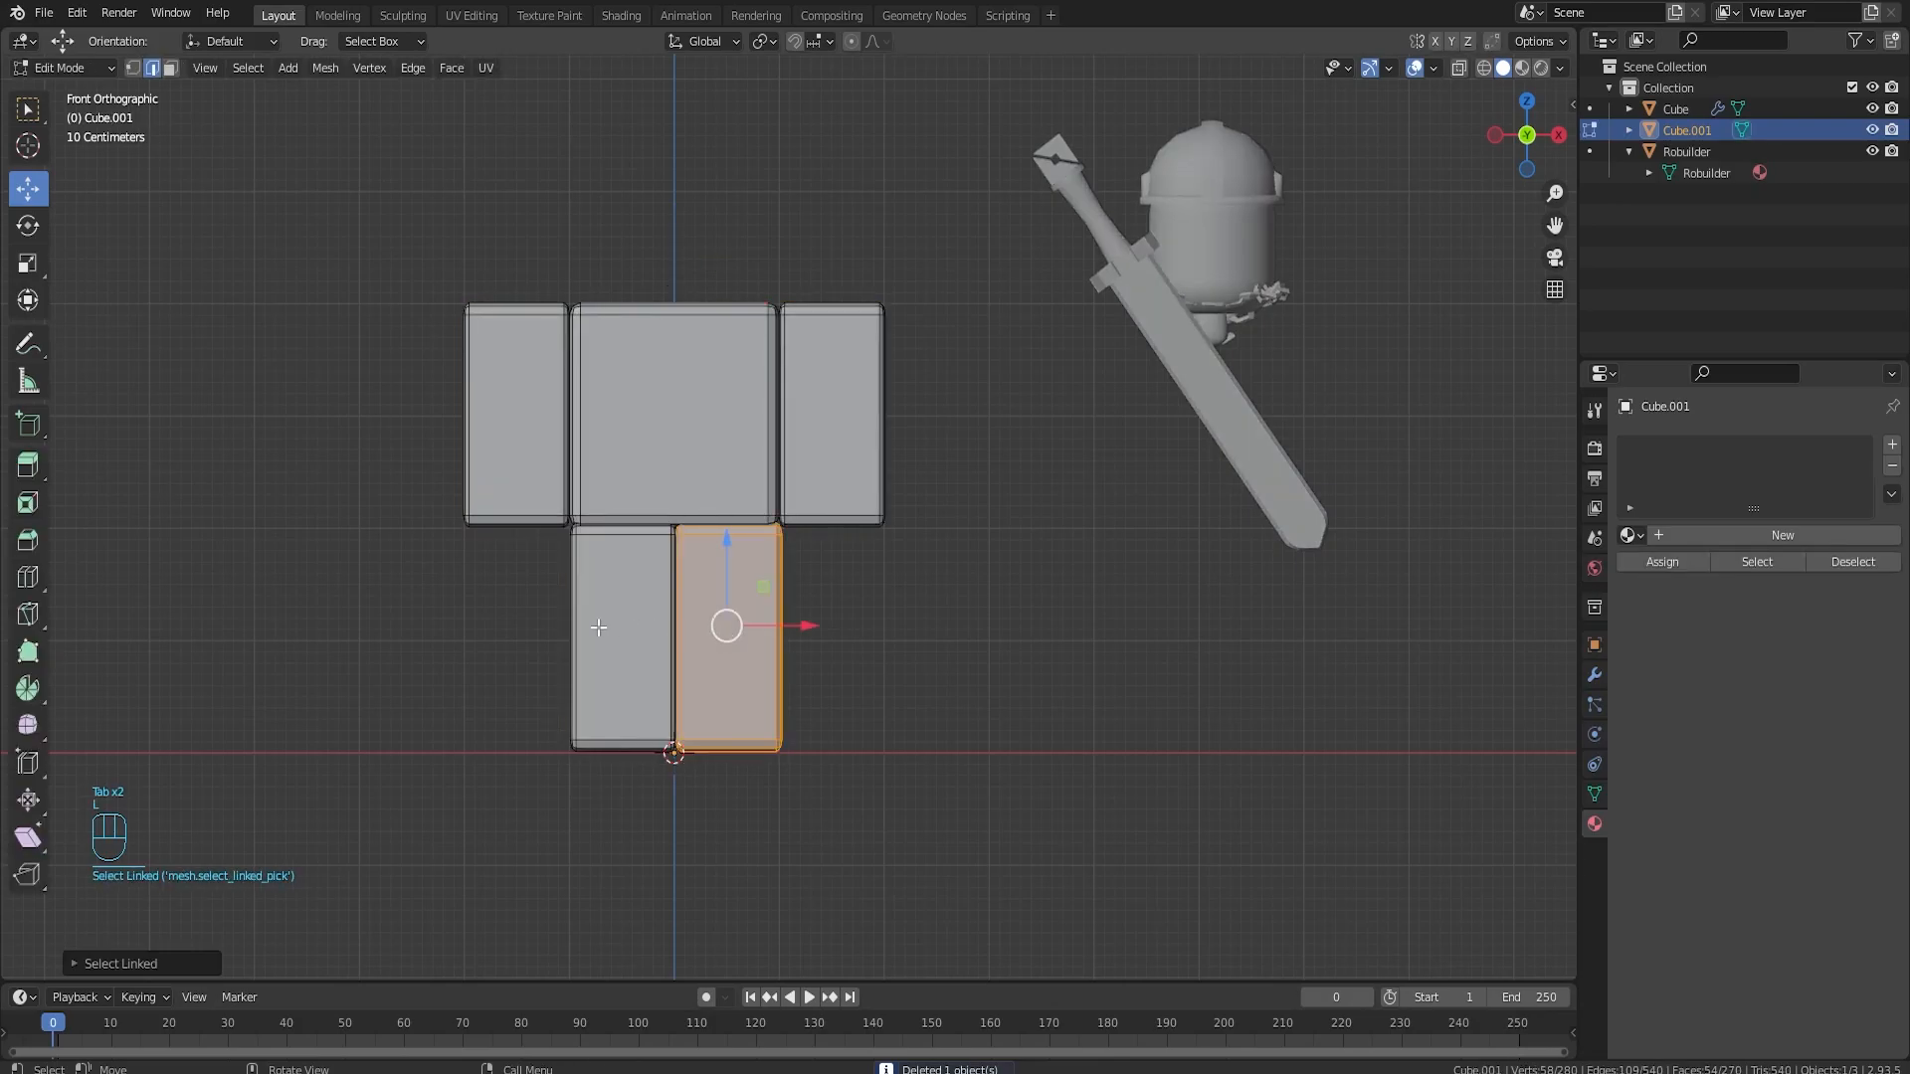
pyautogui.press('l')
pyautogui.scroll(6, 669, 623)
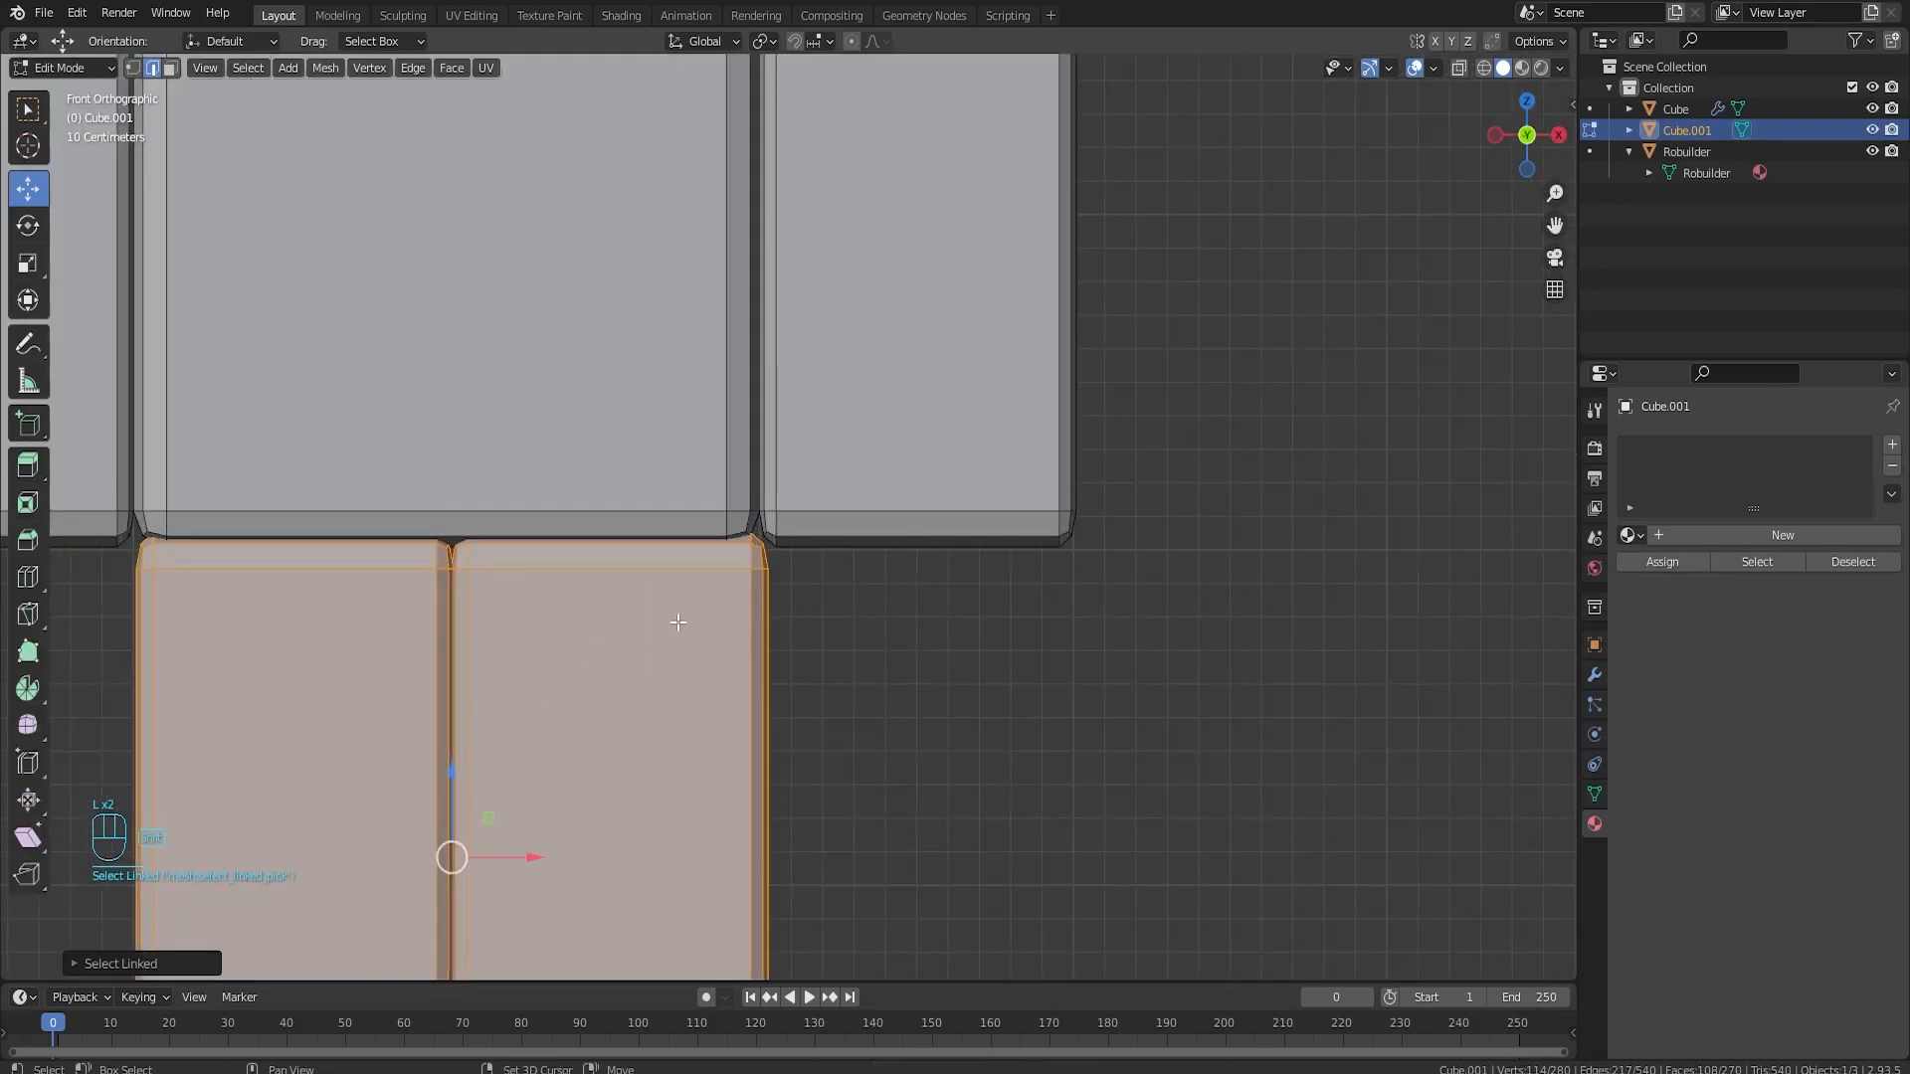
pyautogui.keyDown('shift'); pyautogui.moveTo(669, 622); pyautogui.dragTo(1054, 565, button='middle'); pyautogui.keyUp('shift')
pyautogui.moveTo(917, 799); pyautogui.dragTo(901, 796)
pyautogui.scroll(-3, 1081, 740)
pyautogui.click(1154, 729)
# - Delete the arm and leg blocks on the +X side of the body
pyautogui.moveTo(1154, 729); pyautogui.dragTo(1019, 563, button='middle')
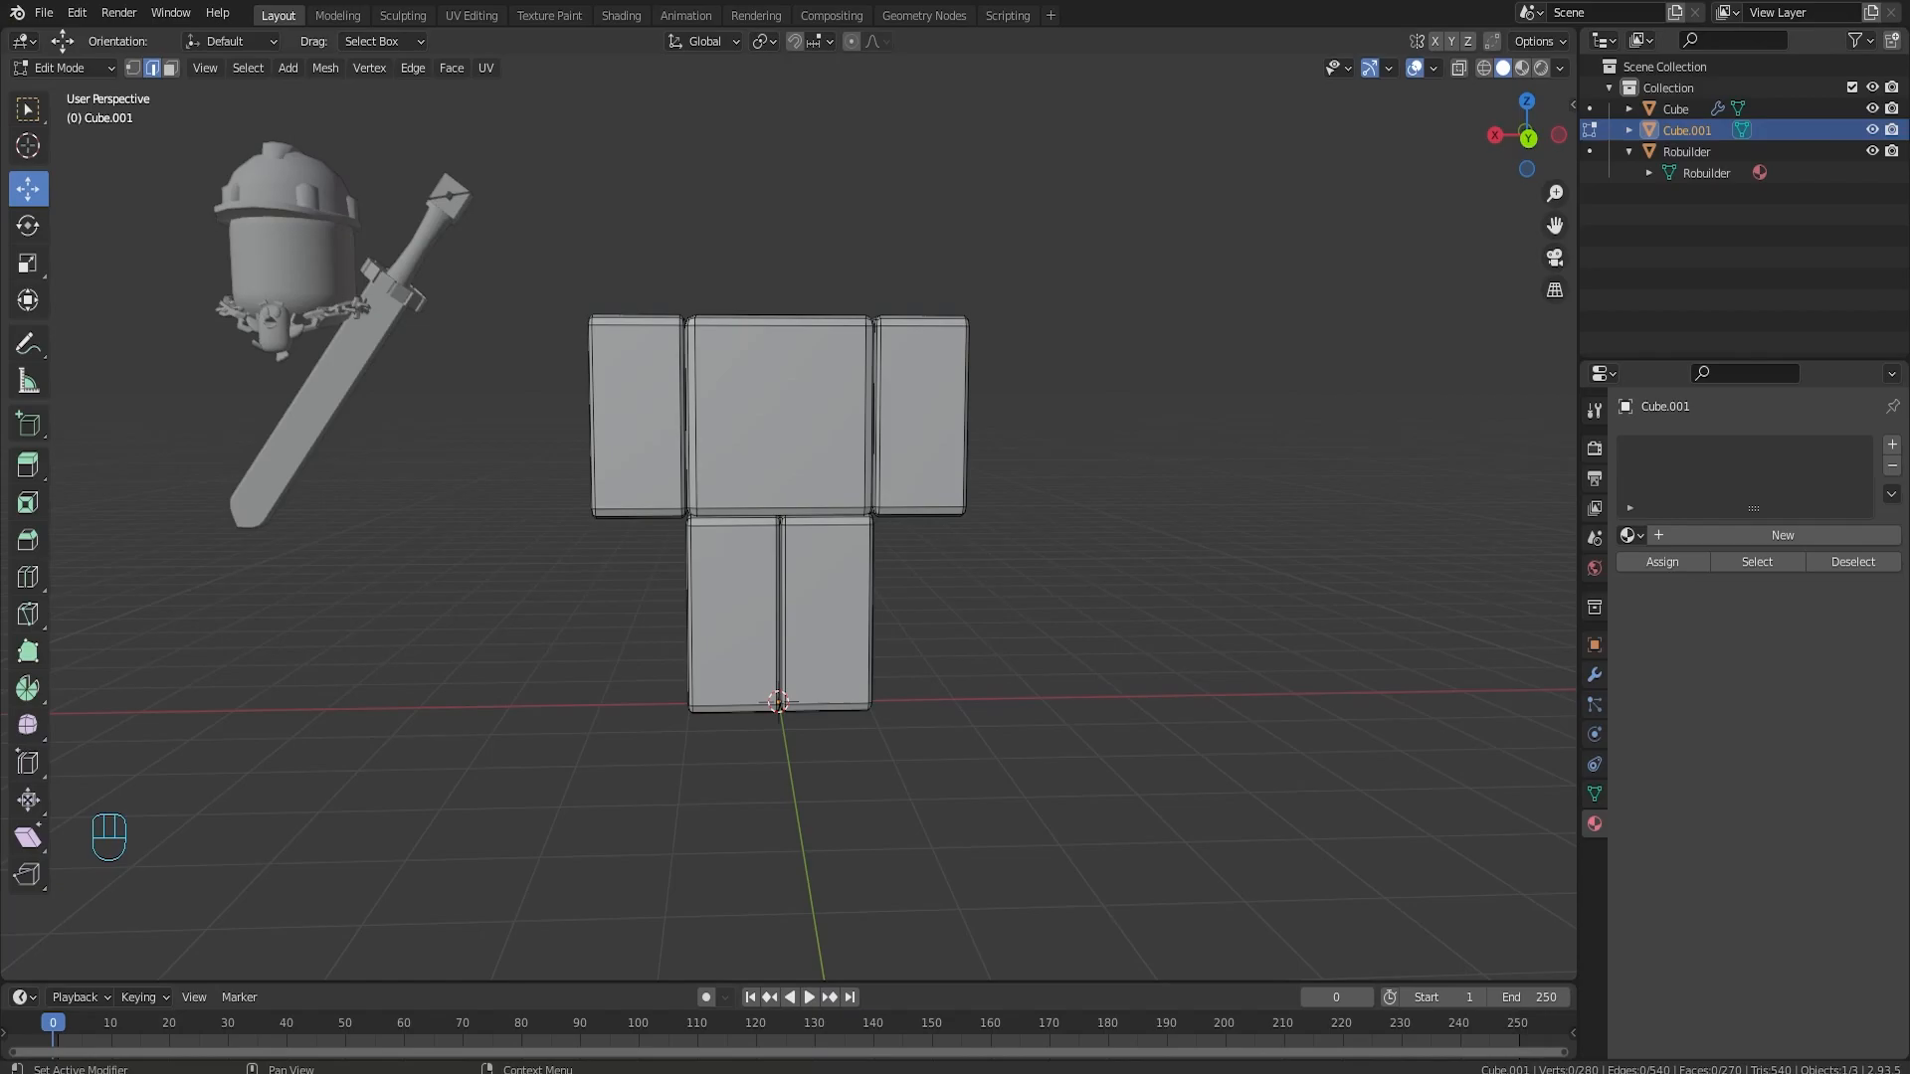
pyautogui.moveTo(922, 341); pyautogui.dragTo(871, 350, button='middle')
pyautogui.press('Tab')
pyautogui.moveTo(955, 503); pyautogui.dragTo(946, 524, button='middle')
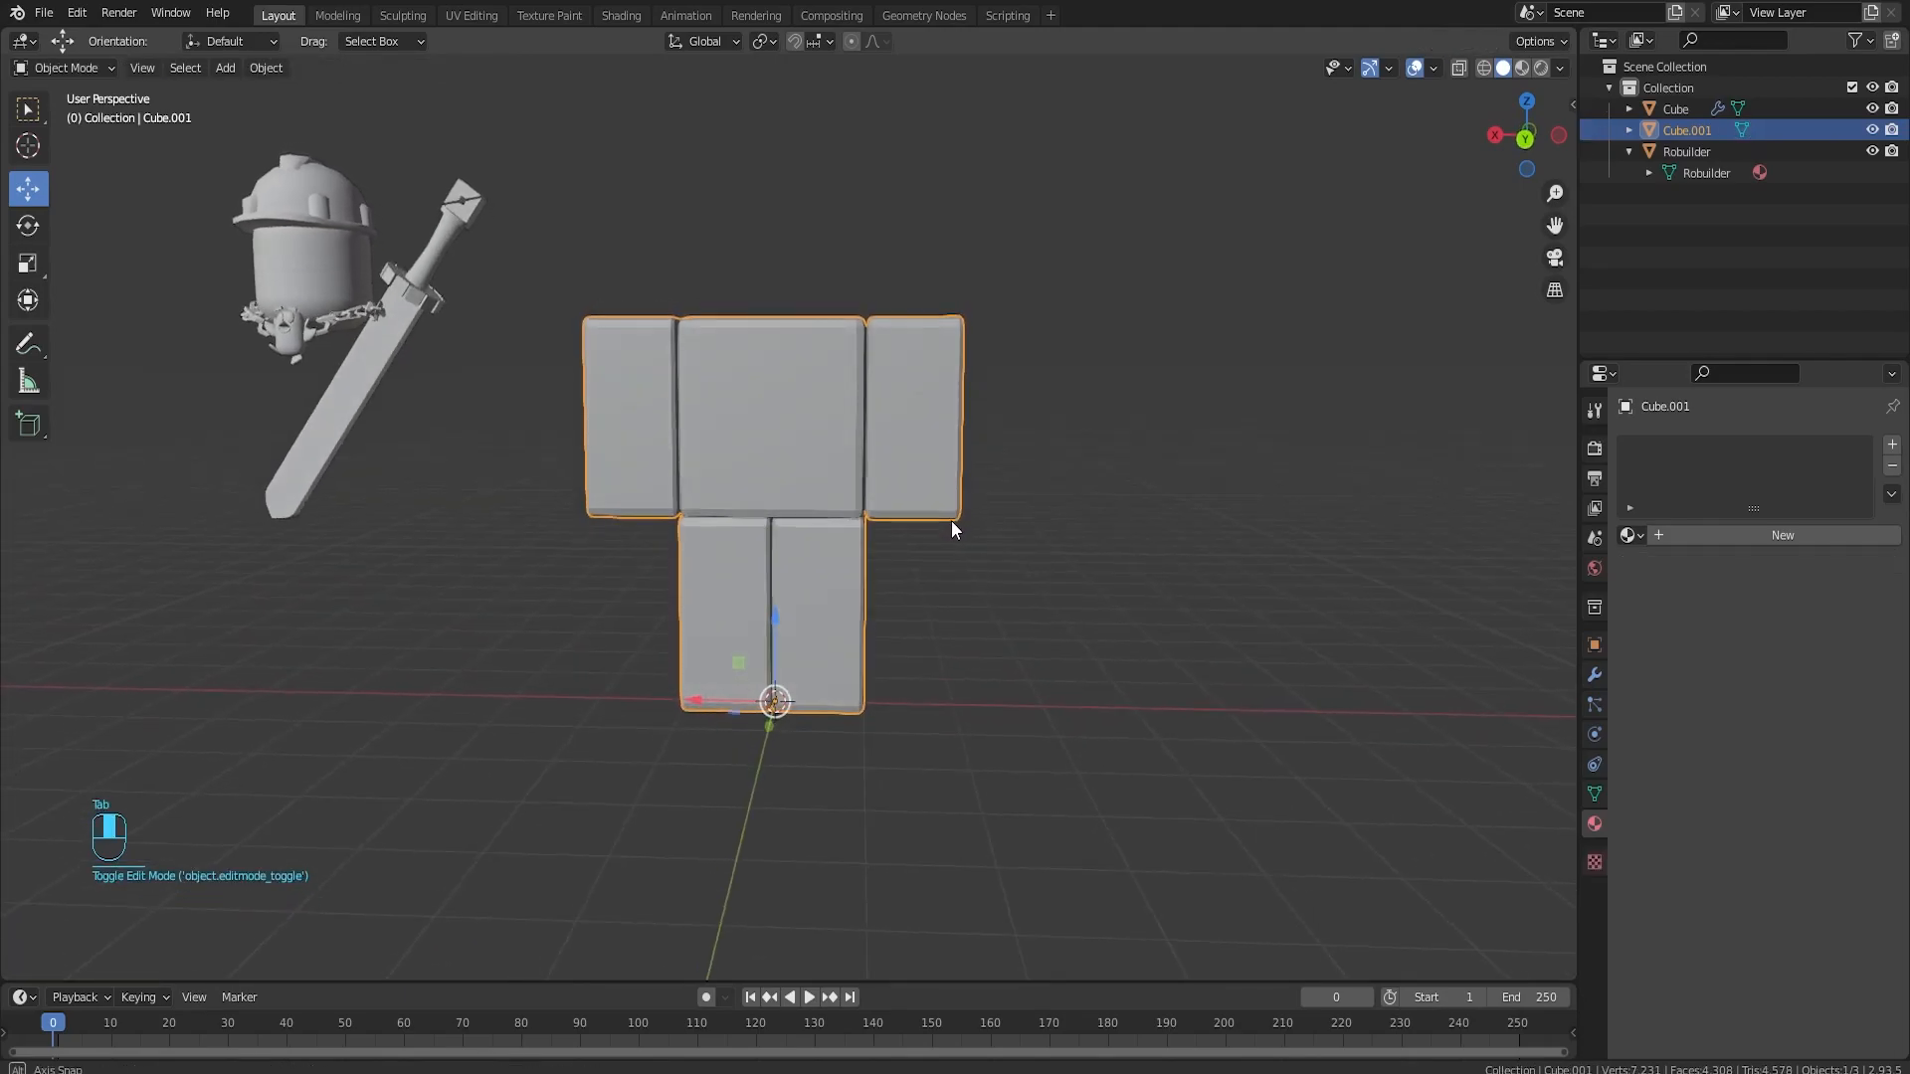
pyautogui.press('Tab')
pyautogui.click(622, 431)
pyautogui.press('l')
pyautogui.press('l')
pyautogui.press('x')
pyautogui.click(712, 607)
# - Switch to wireframe shading and face selection, and box-select the faces at the remaining arm's lower end
pyautogui.scroll(2, 998, 601)
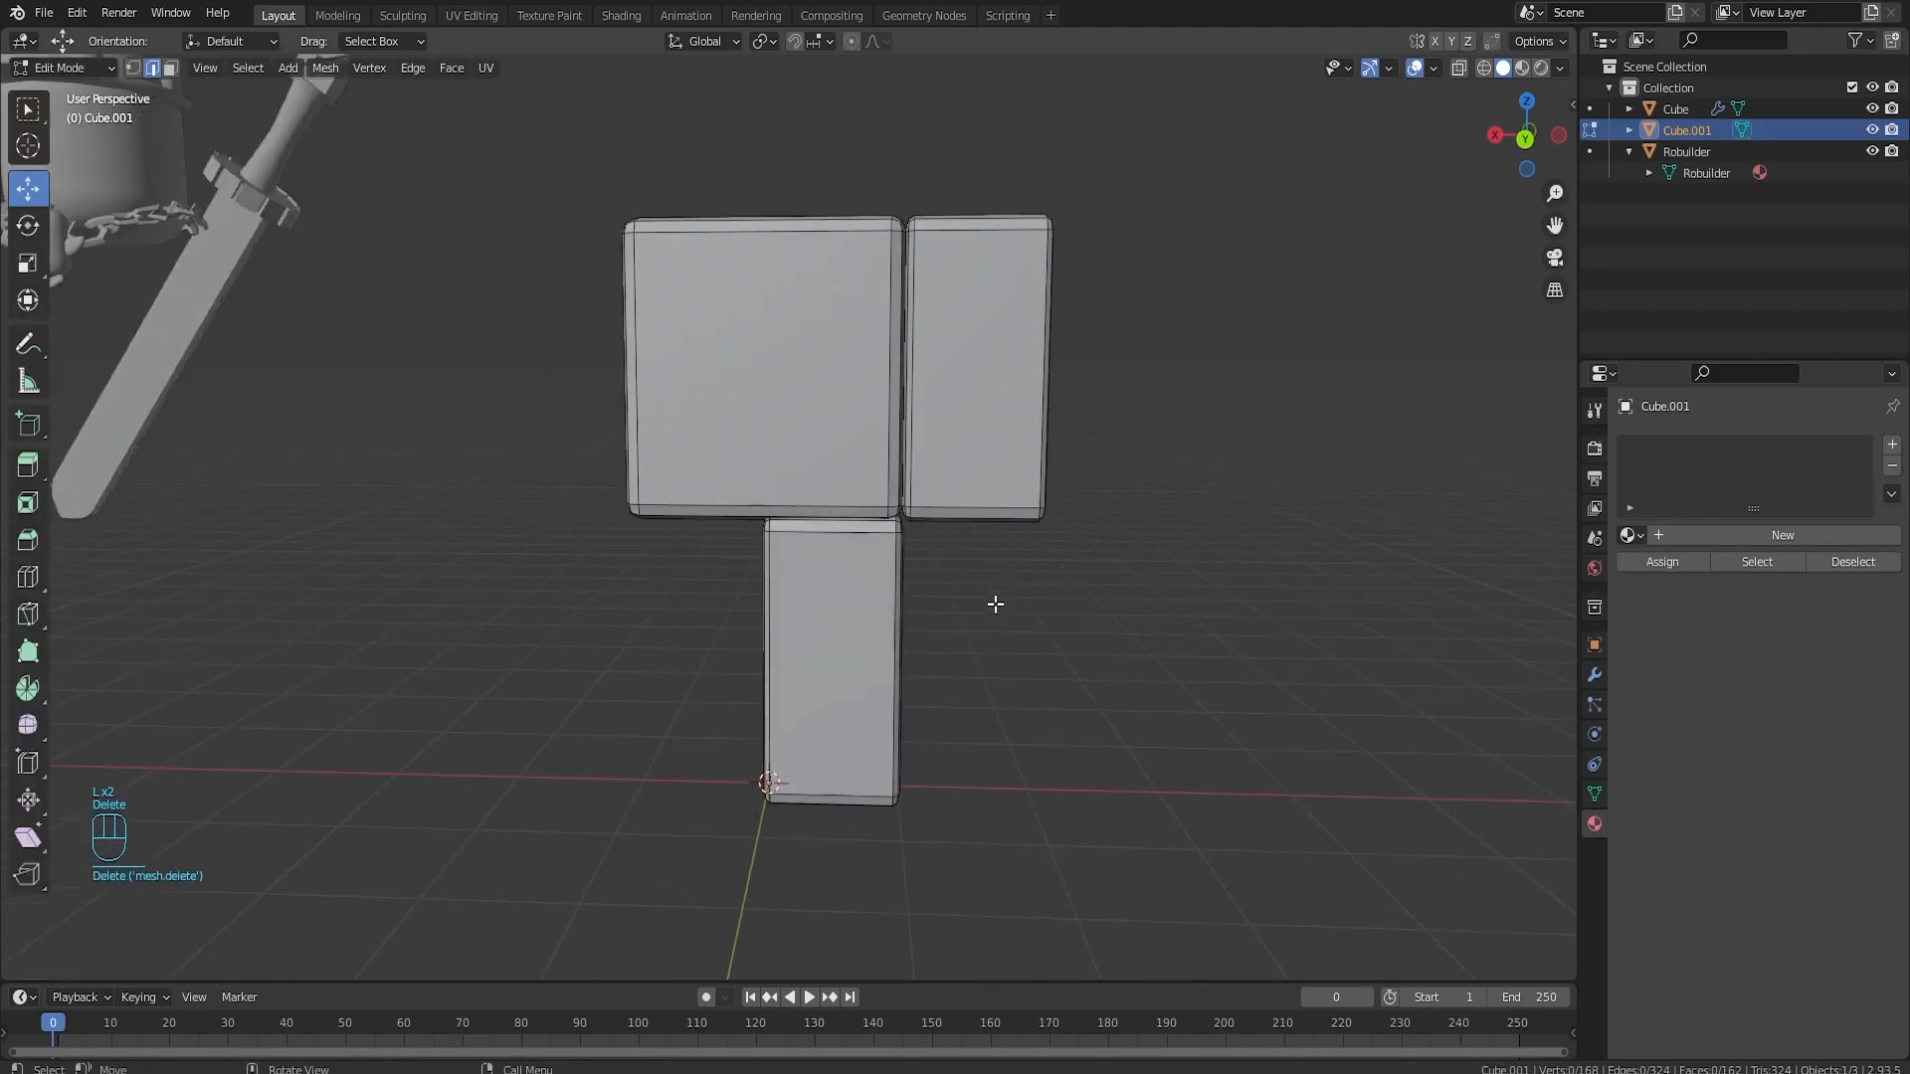
pyautogui.press('l')
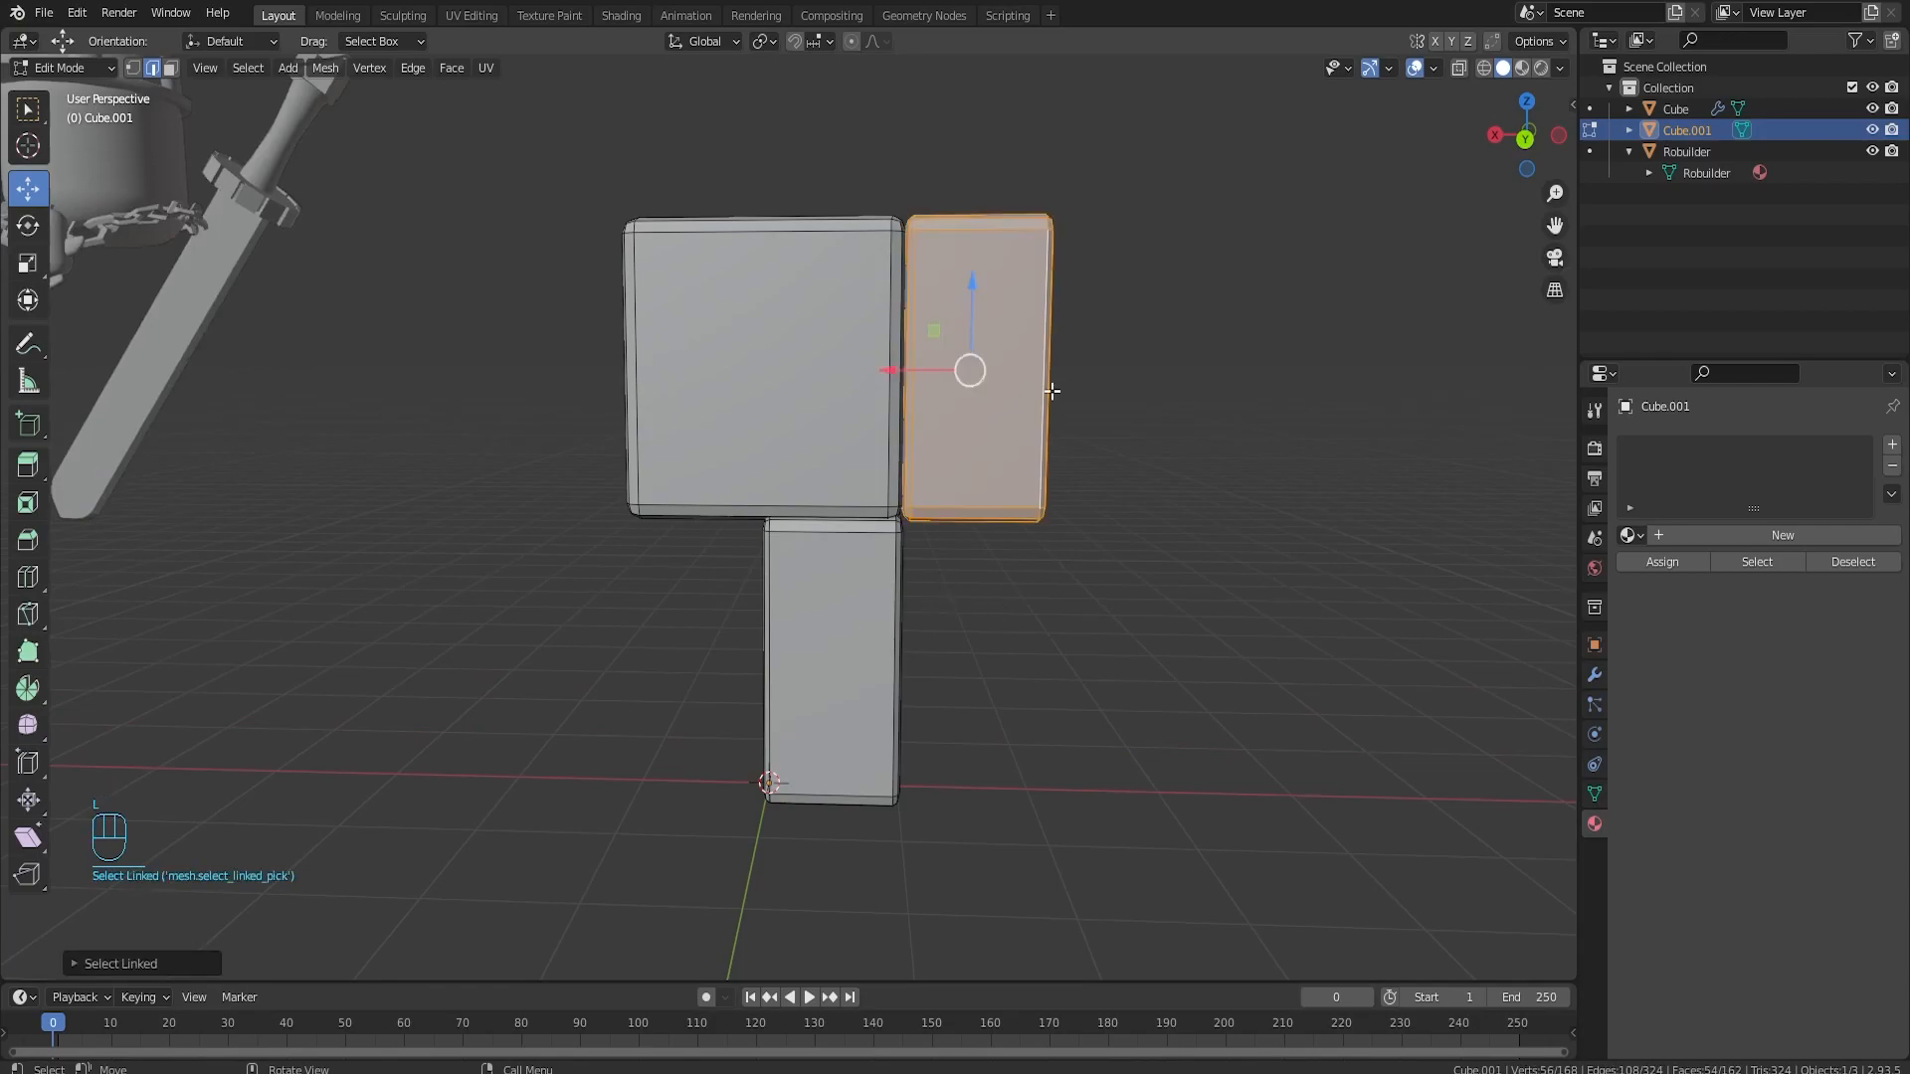
pyautogui.press('z')
pyautogui.click(1020, 452)
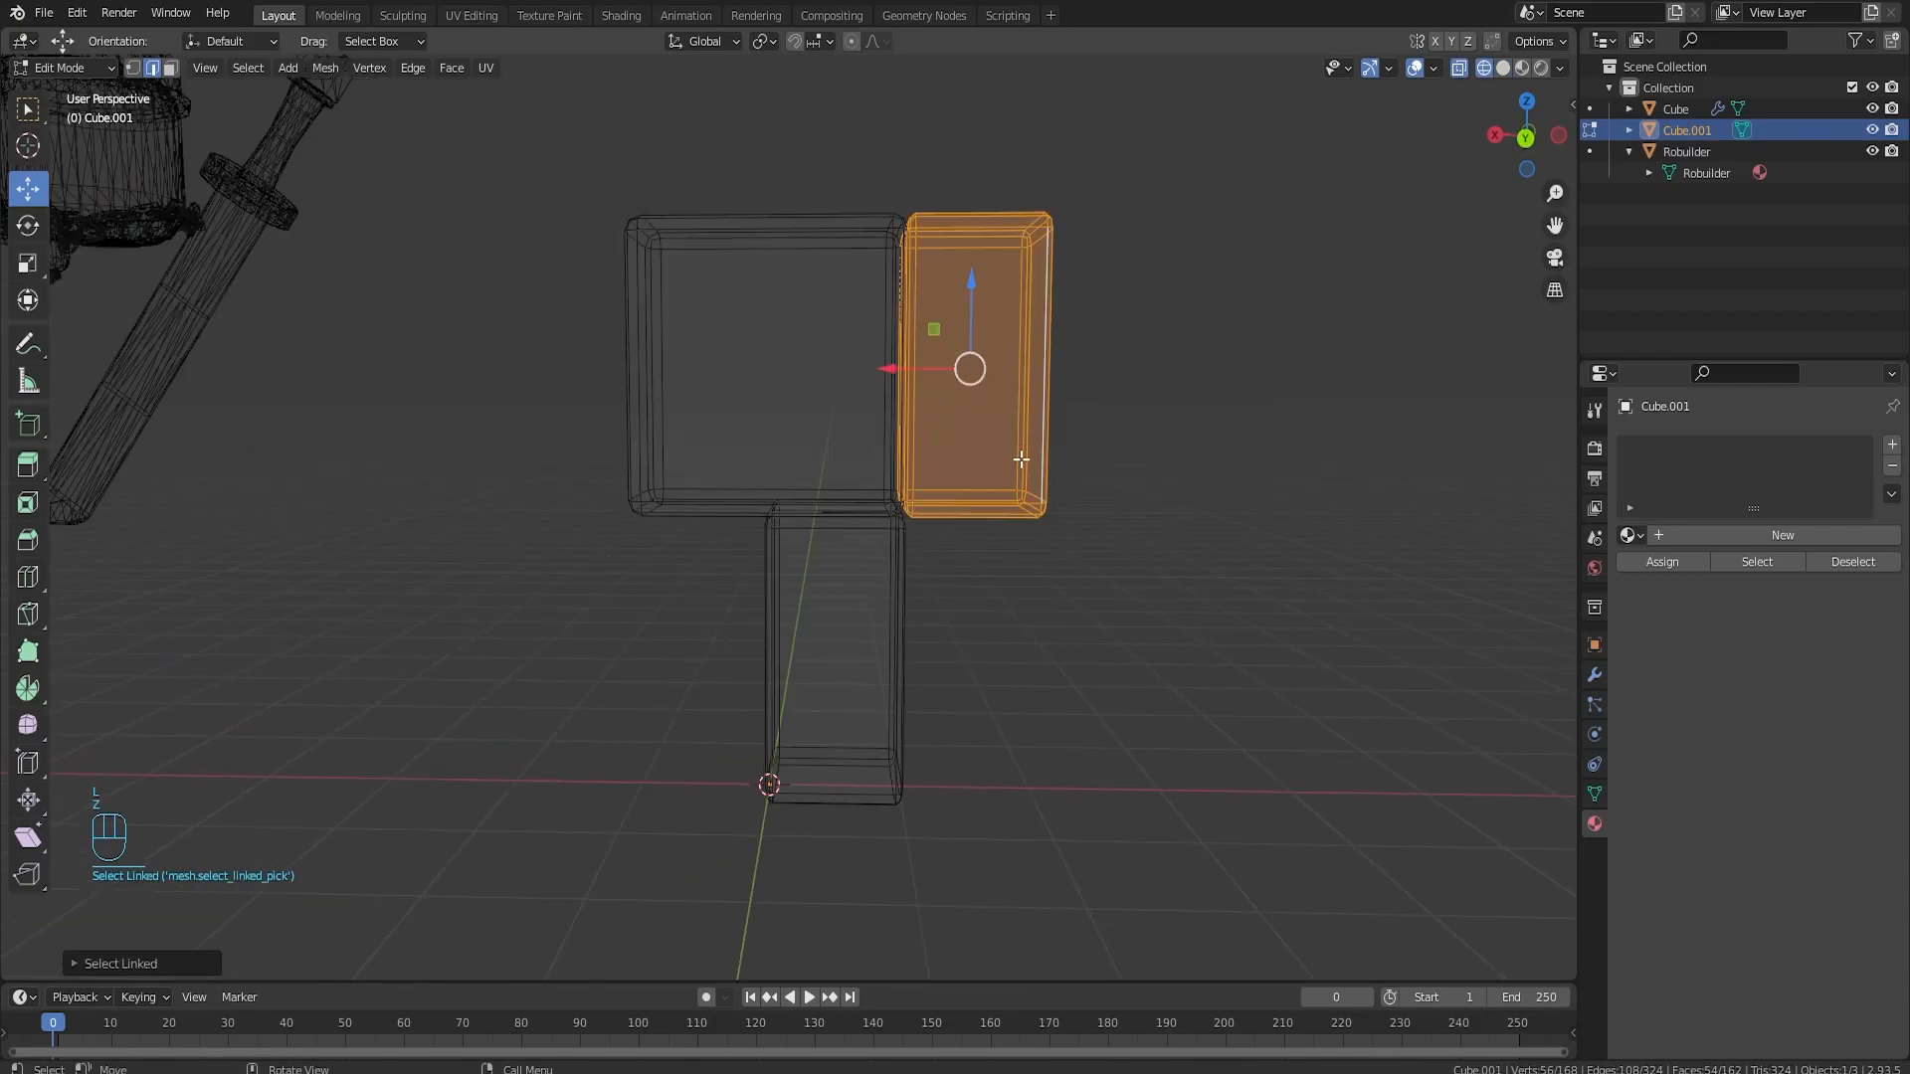
pyautogui.click(170, 68)
pyautogui.press('b')
pyautogui.moveTo(1114, 557); pyautogui.dragTo(898, 444)
pyautogui.moveTo(907, 444); pyautogui.dragTo(909, 446)
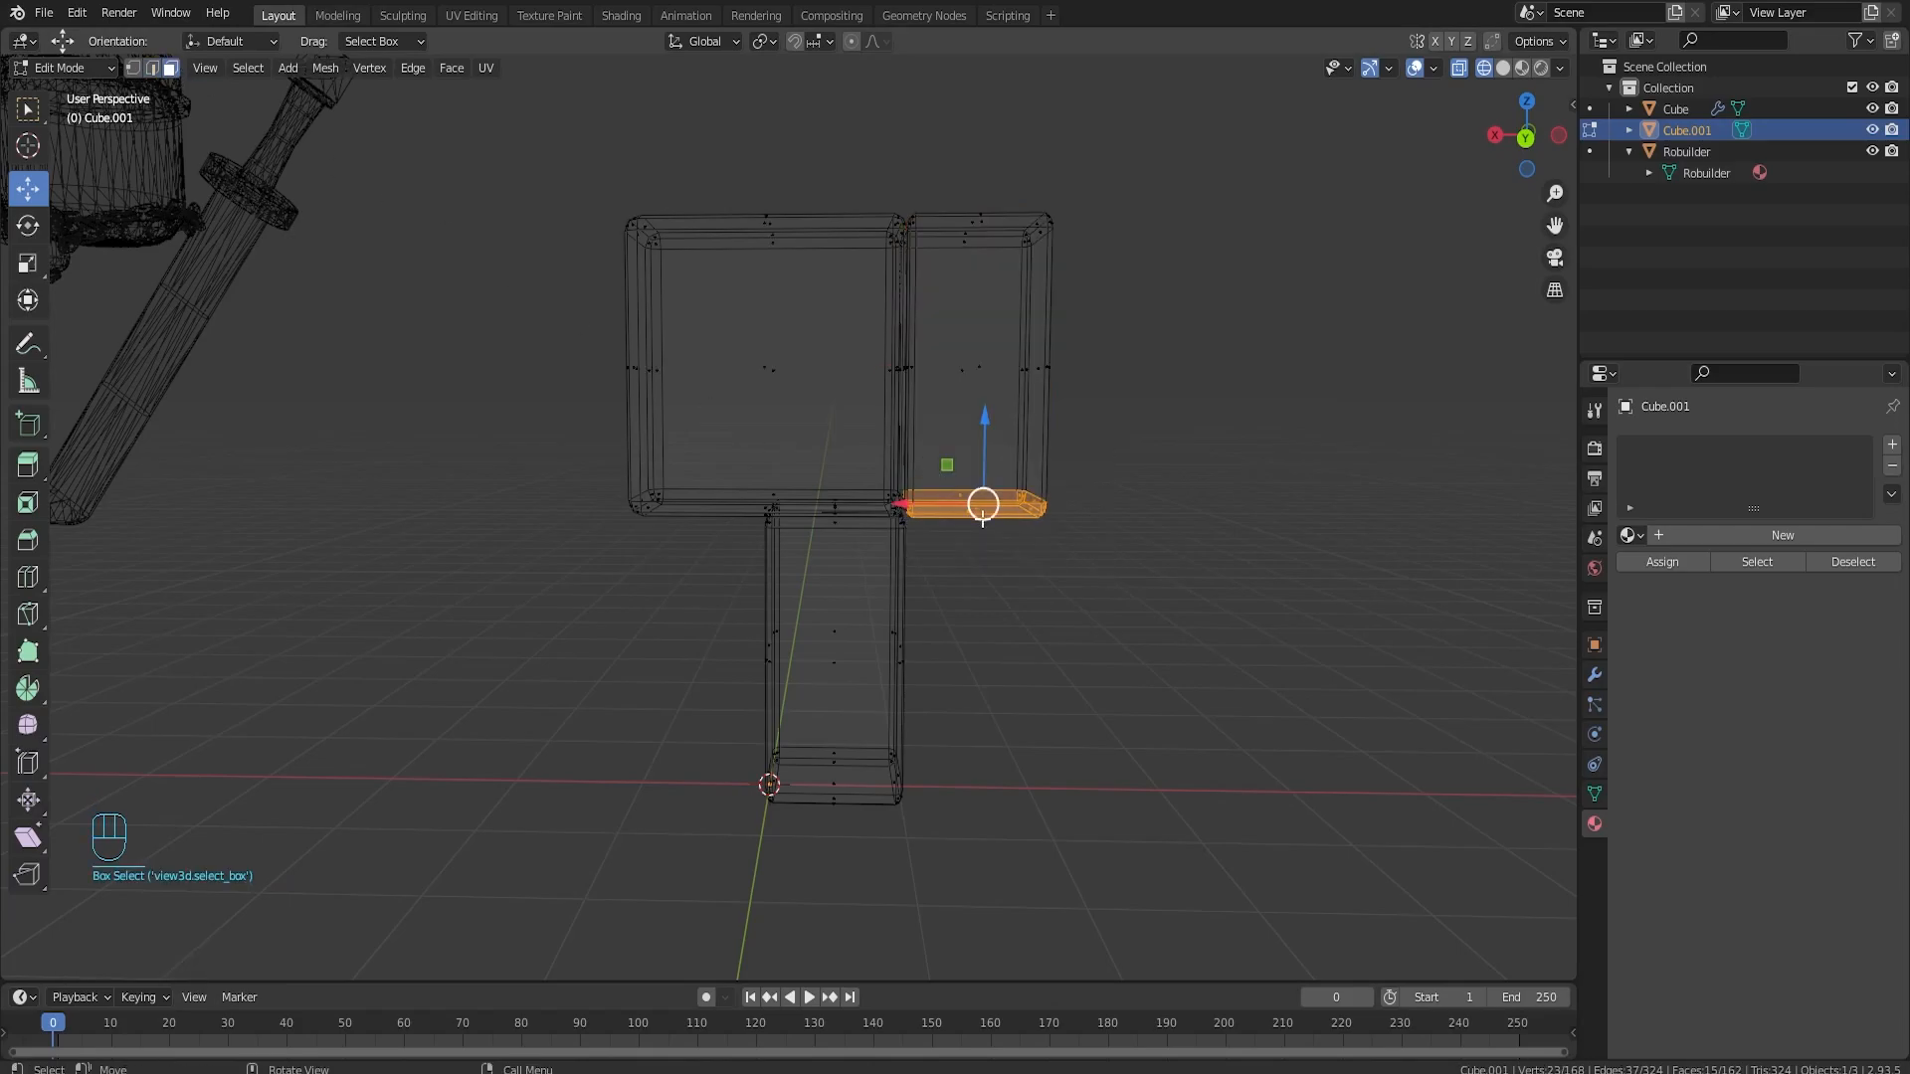
pyautogui.moveTo(985, 512); pyautogui.dragTo(947, 524, button='middle')
pyautogui.scroll(5, 946, 525)
pyautogui.moveTo(1208, 377); pyautogui.dragTo(1330, 237)
pyautogui.hotkey('ctrl', 'z')
# - Select the whole remaining arm block and move it along X away from the torso
pyautogui.moveTo(1114, 452); pyautogui.dragTo(1065, 473, button='middle')
pyautogui.scroll(-4, 1070, 470)
pyautogui.press('l')
pyautogui.moveTo(991, 342); pyautogui.dragTo(1219, 372)
pyautogui.hotkey('ctrl', 'z')
pyautogui.moveTo(941, 346); pyautogui.dragTo(1115, 349)
pyautogui.moveTo(1114, 348); pyautogui.dragTo(1013, 465, button='middle')
# - Select the arm block's bottom faces and raise them along Z to shorten the arm
pyautogui.moveTo(1013, 465); pyautogui.dragTo(1379, 571)
pyautogui.moveTo(1280, 576); pyautogui.dragTo(1169, 416, button='middle')
pyautogui.moveTo(1169, 416); pyautogui.dragTo(1174, 308)
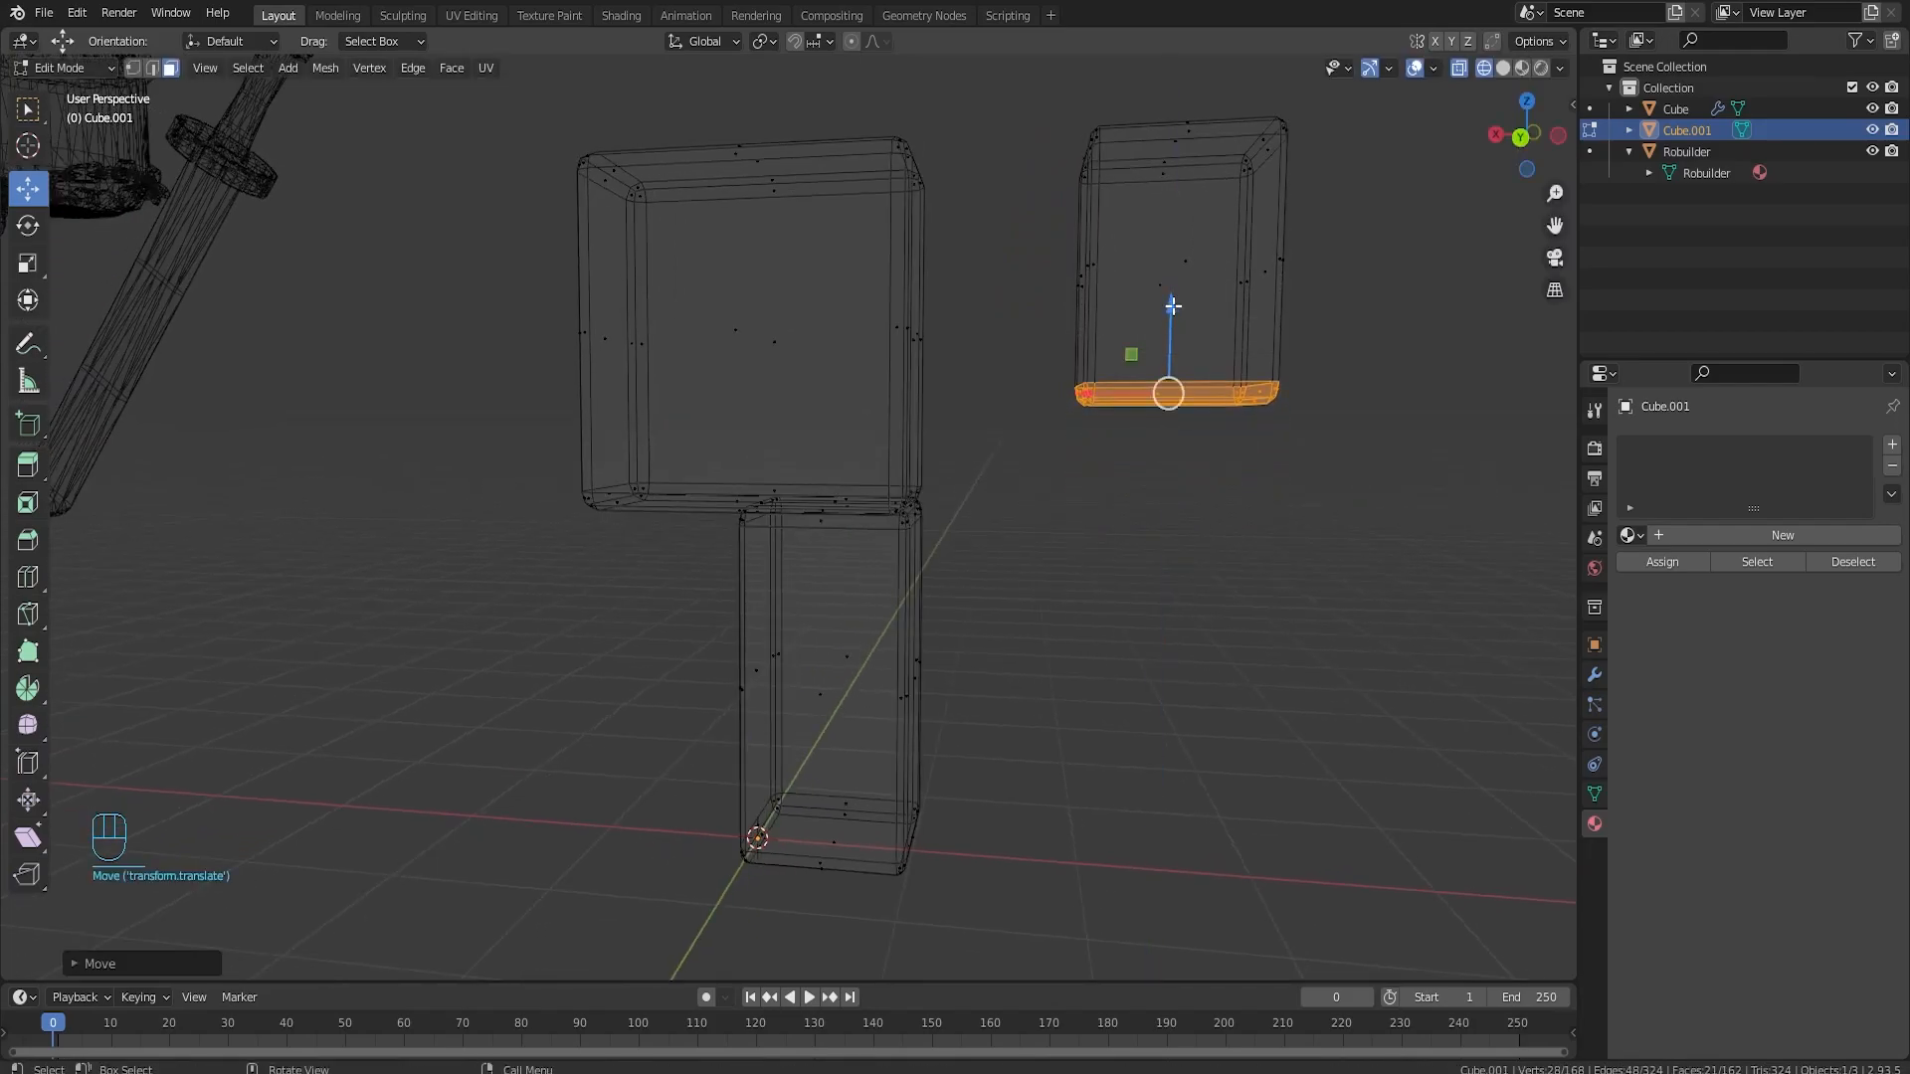
# - Scale the whole arm block to about 0.88 and move it back along X against the torso's side
pyautogui.press('l')
pyautogui.press('s')
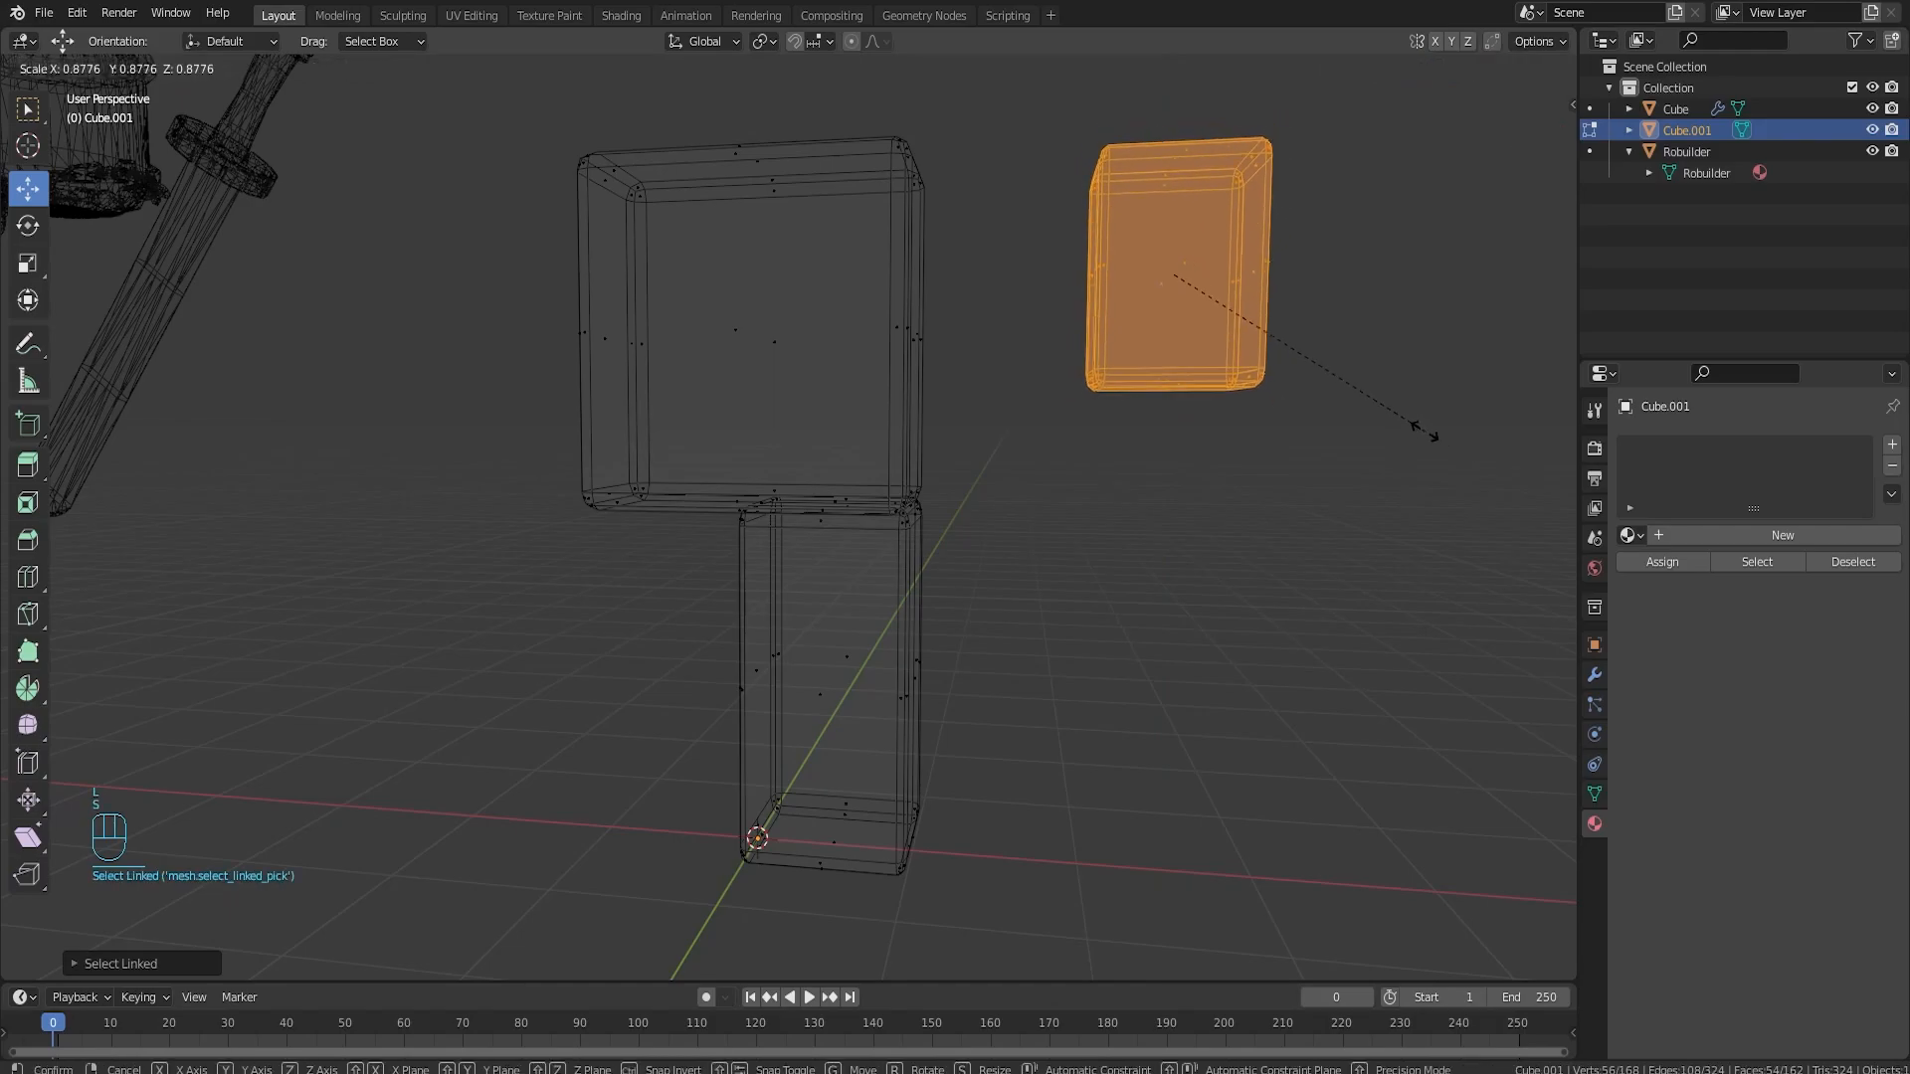
pyautogui.click(1174, 337)
pyautogui.moveTo(1123, 279); pyautogui.dragTo(889, 330)
# - Try rotating the arm in back view, and lower its bottom faces about 0.17 m along Z
pyautogui.press('ctrl+KP_1')
pyautogui.press('r')
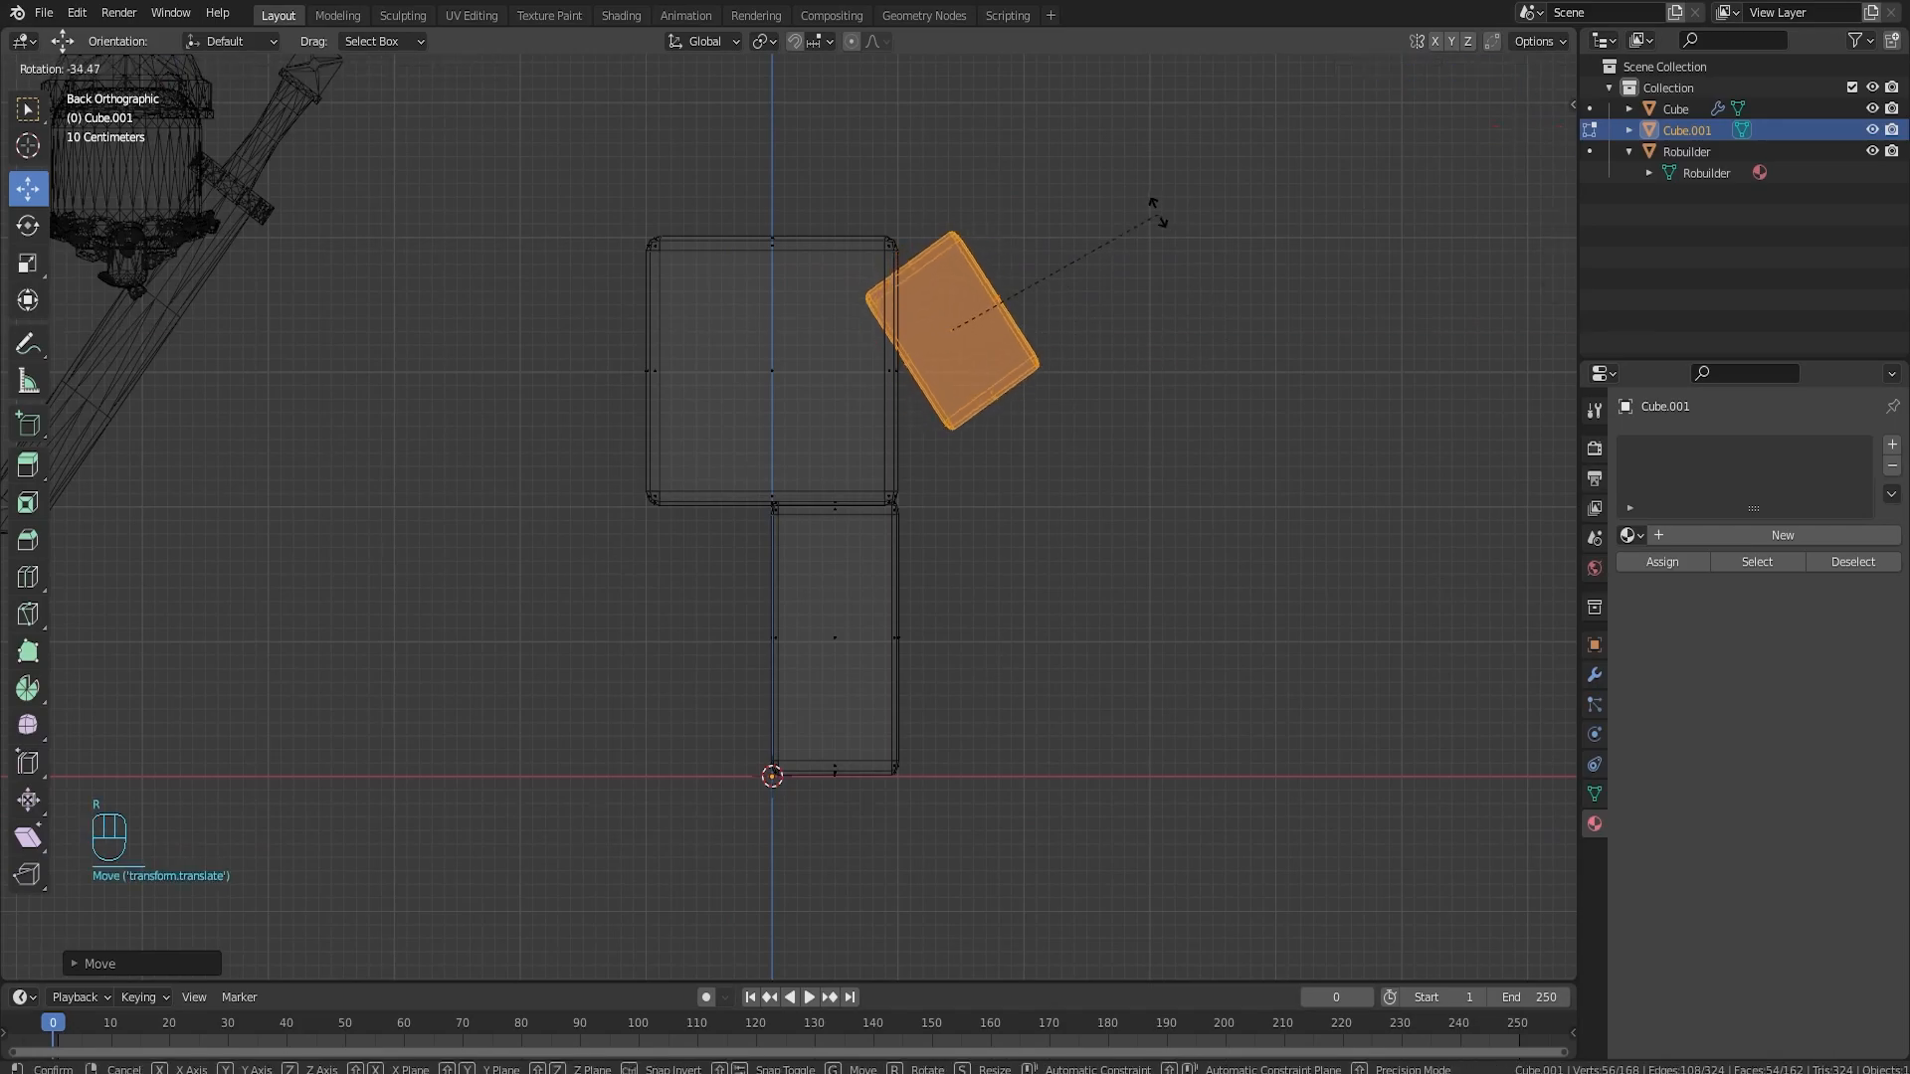
pyautogui.rightClick(1164, 233)
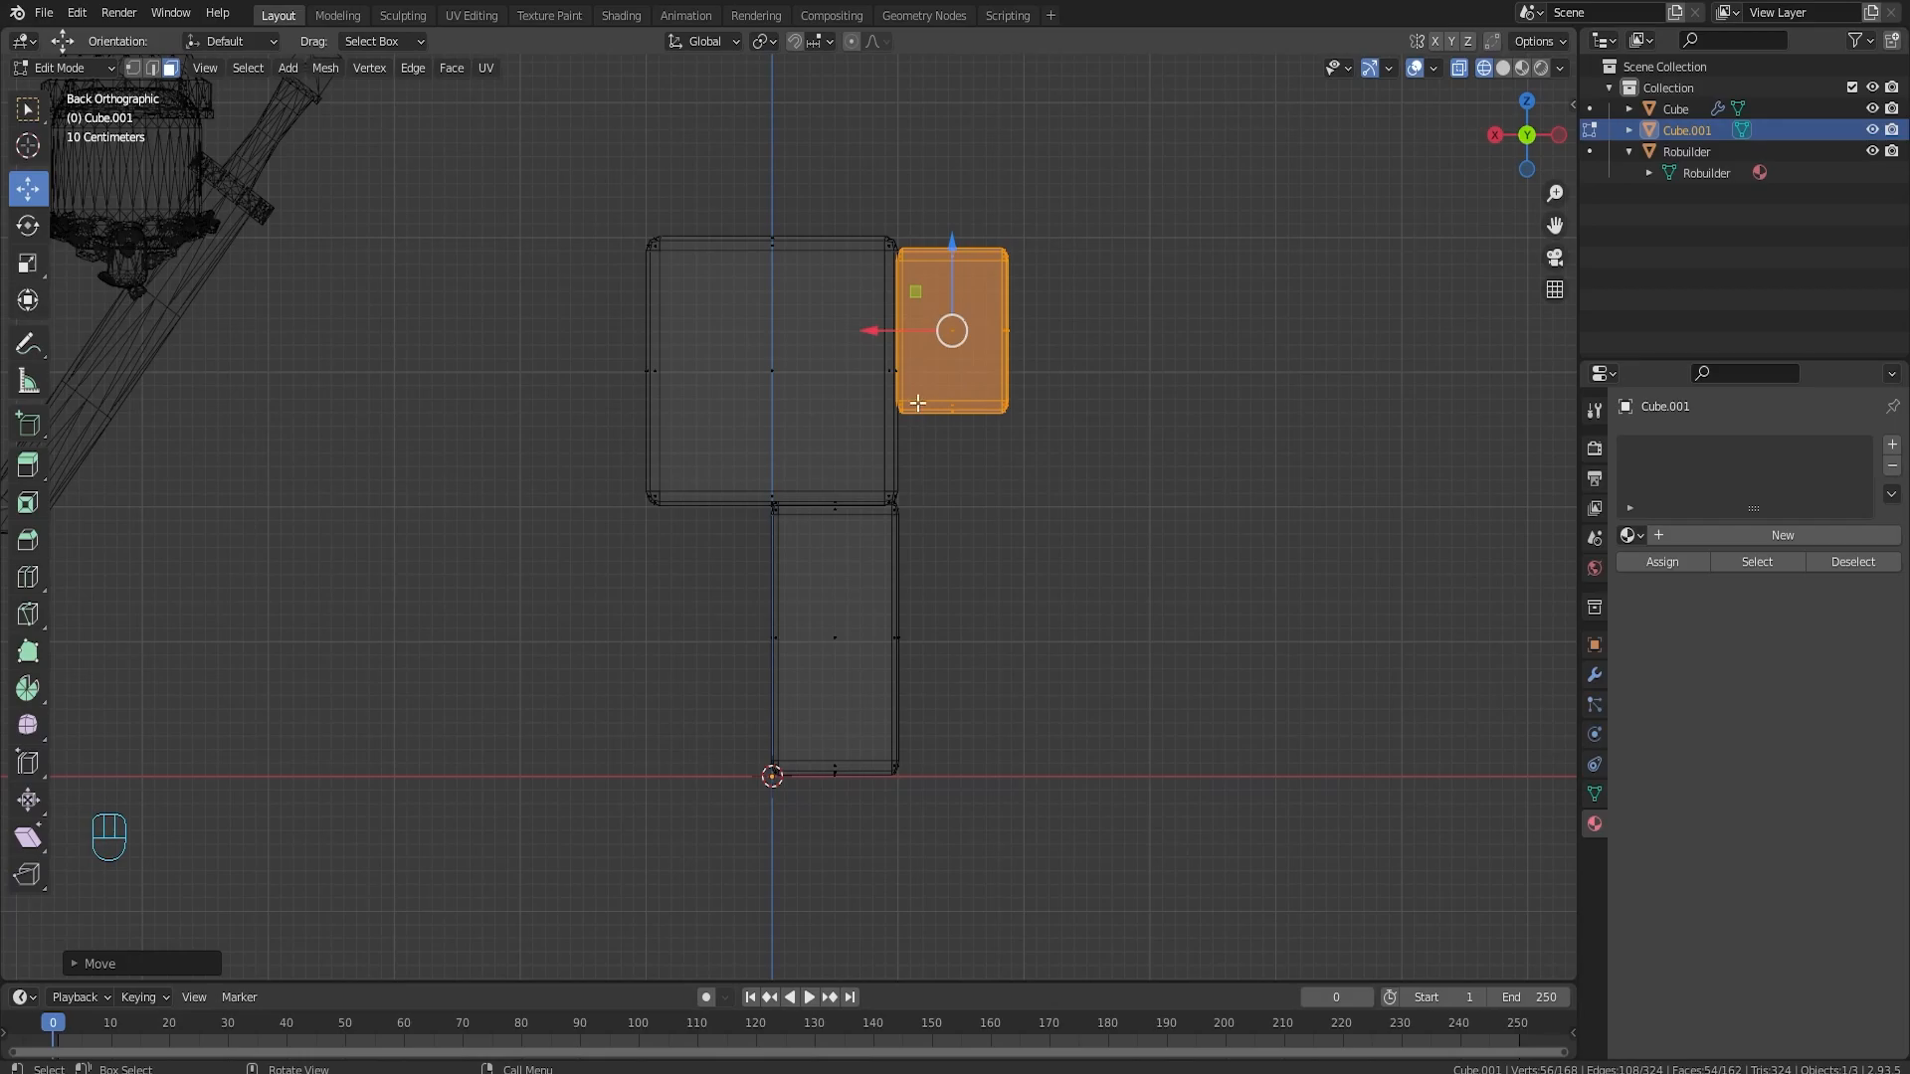
pyautogui.moveTo(953, 357); pyautogui.dragTo(954, 378)
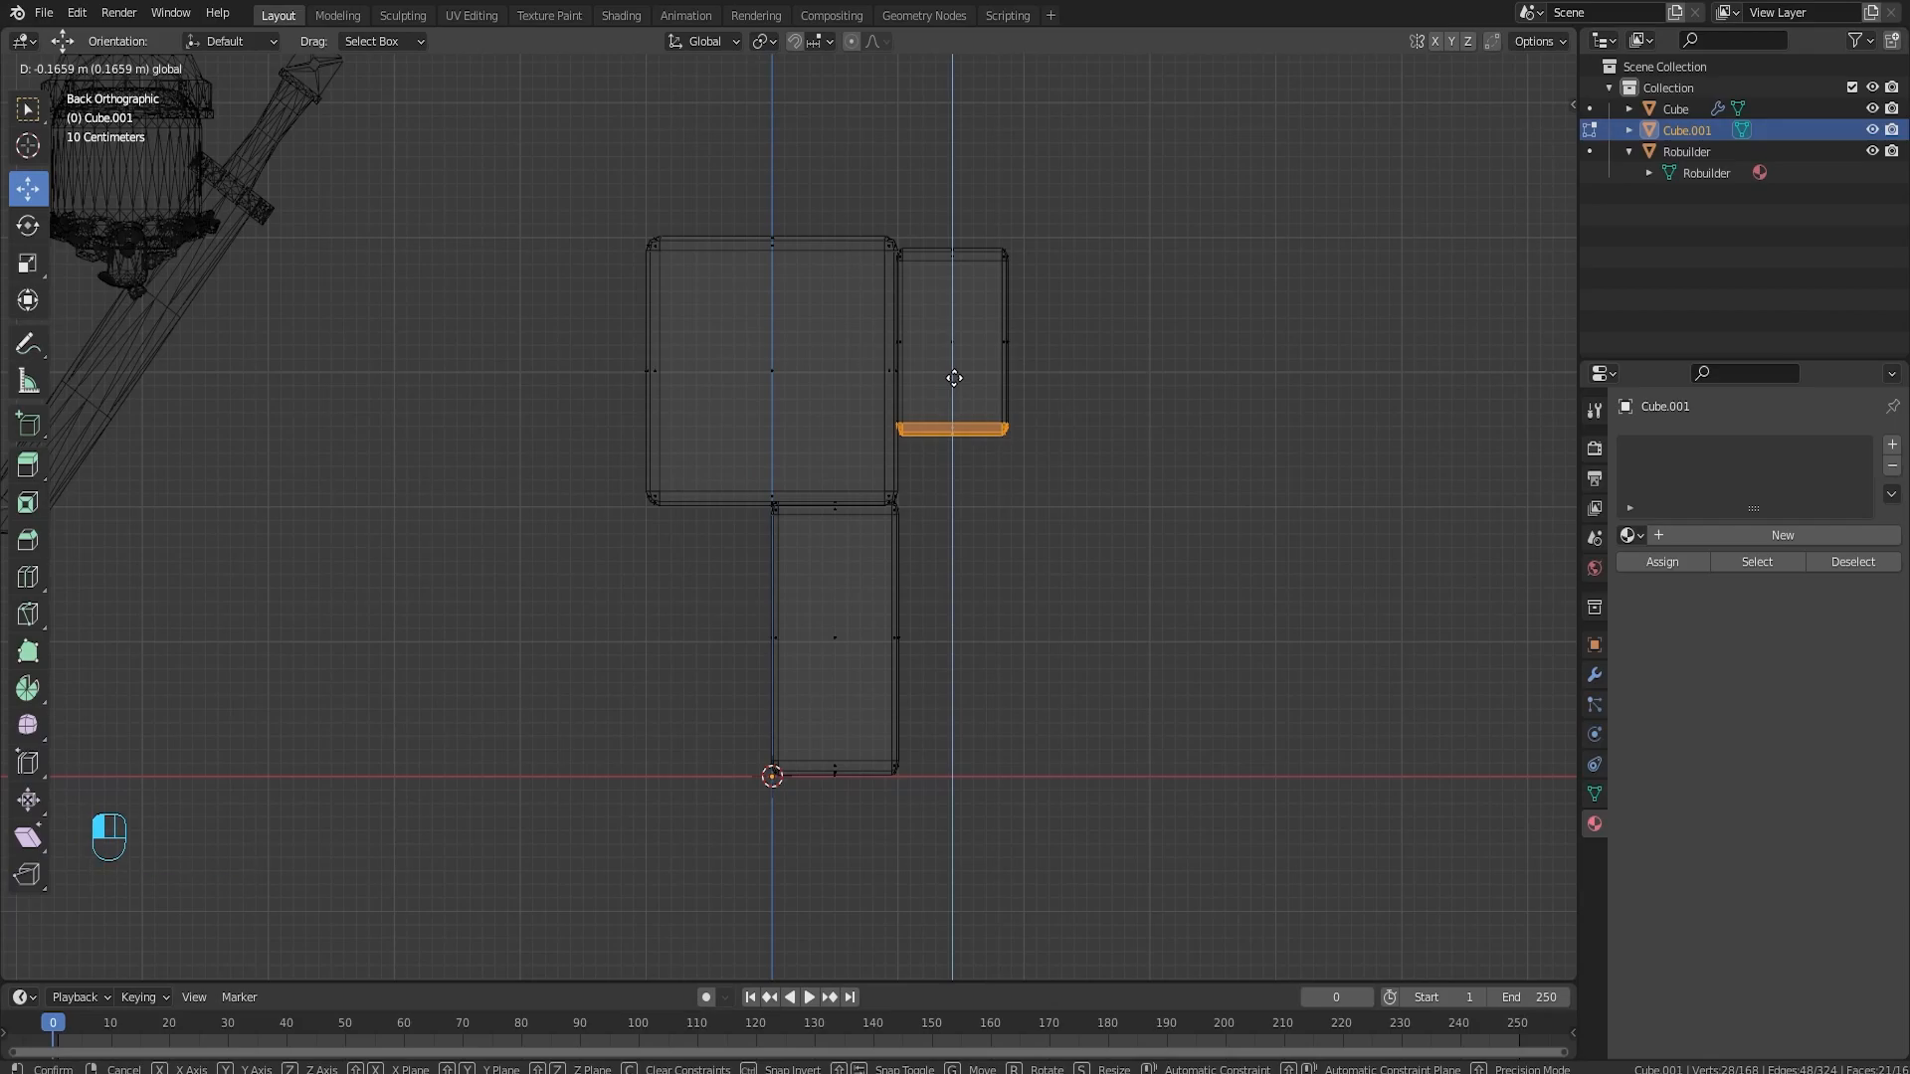
# - Select the whole remaining leg block and move it down along Z away from the torso
pyautogui.moveTo(625, 479); pyautogui.dragTo(950, 505)
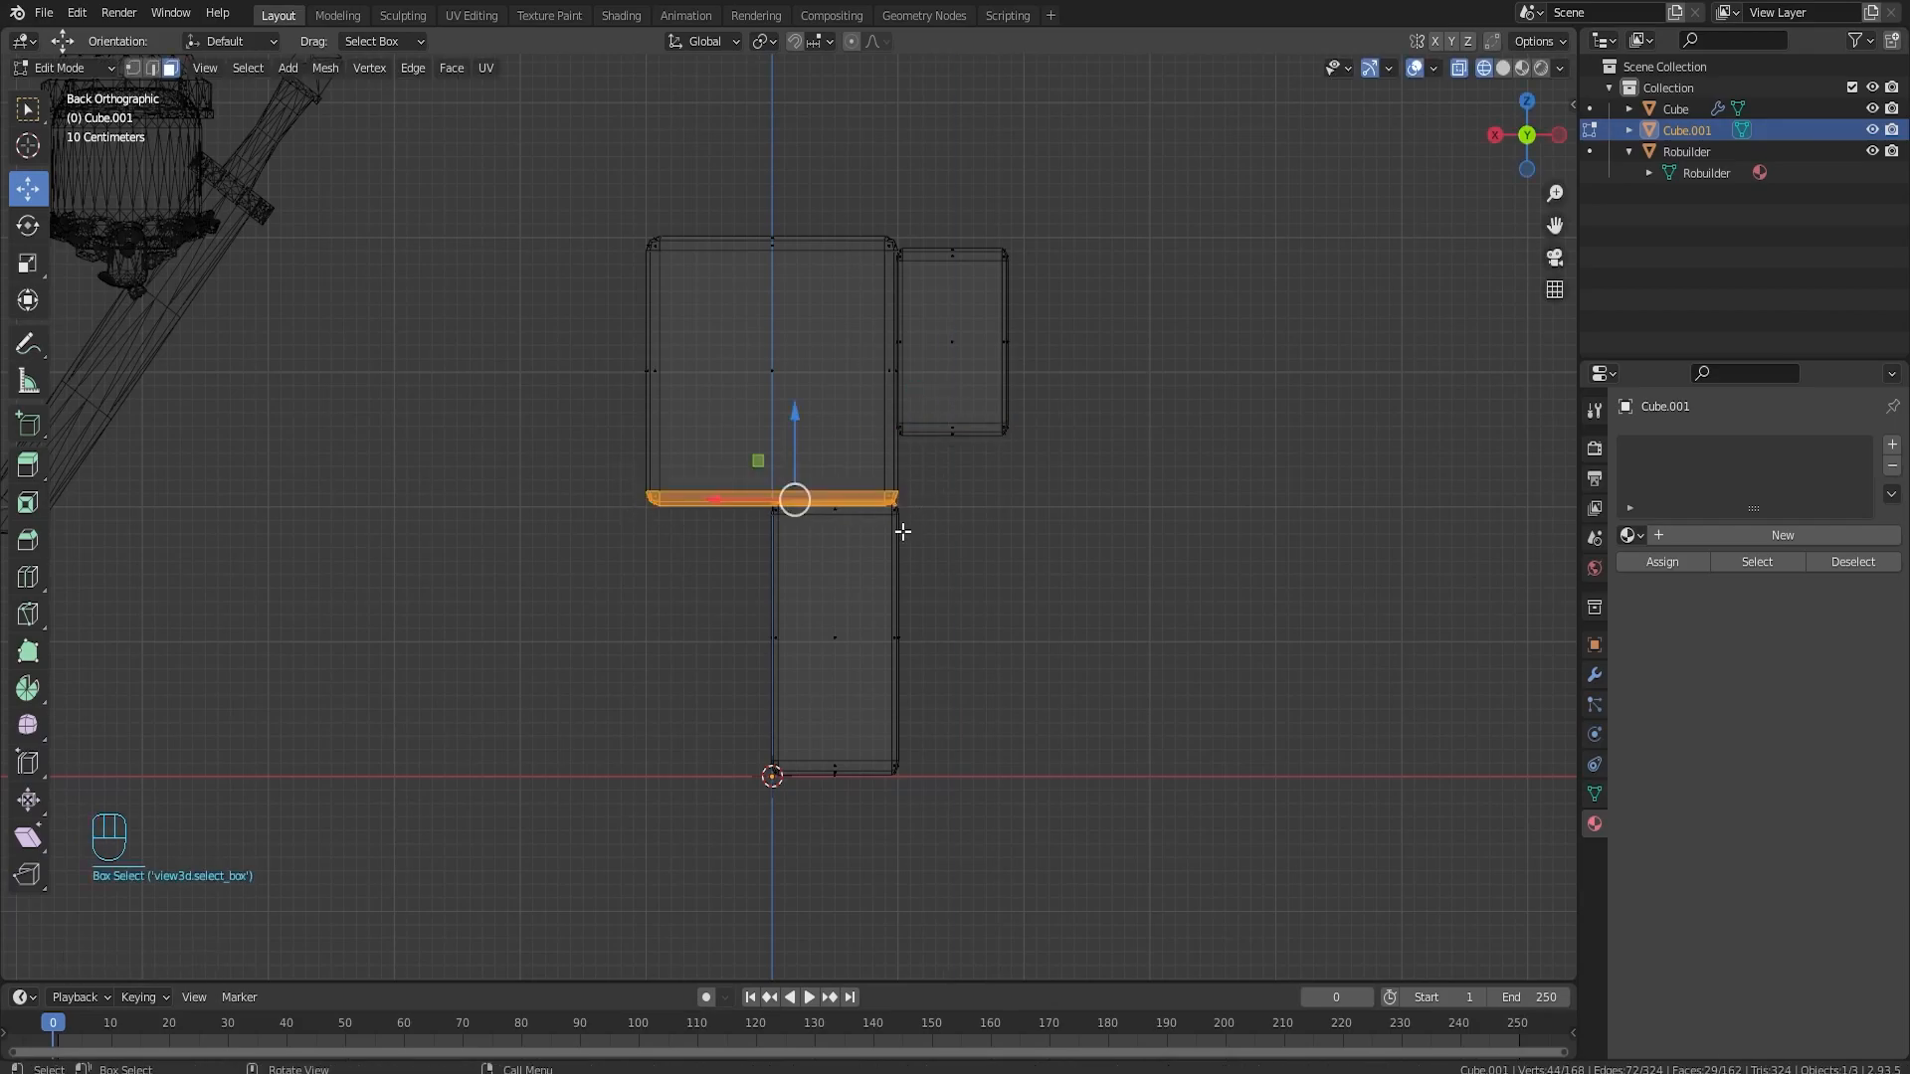
pyautogui.click(853, 631)
pyautogui.press('l')
pyautogui.moveTo(829, 557); pyautogui.dragTo(829, 641)
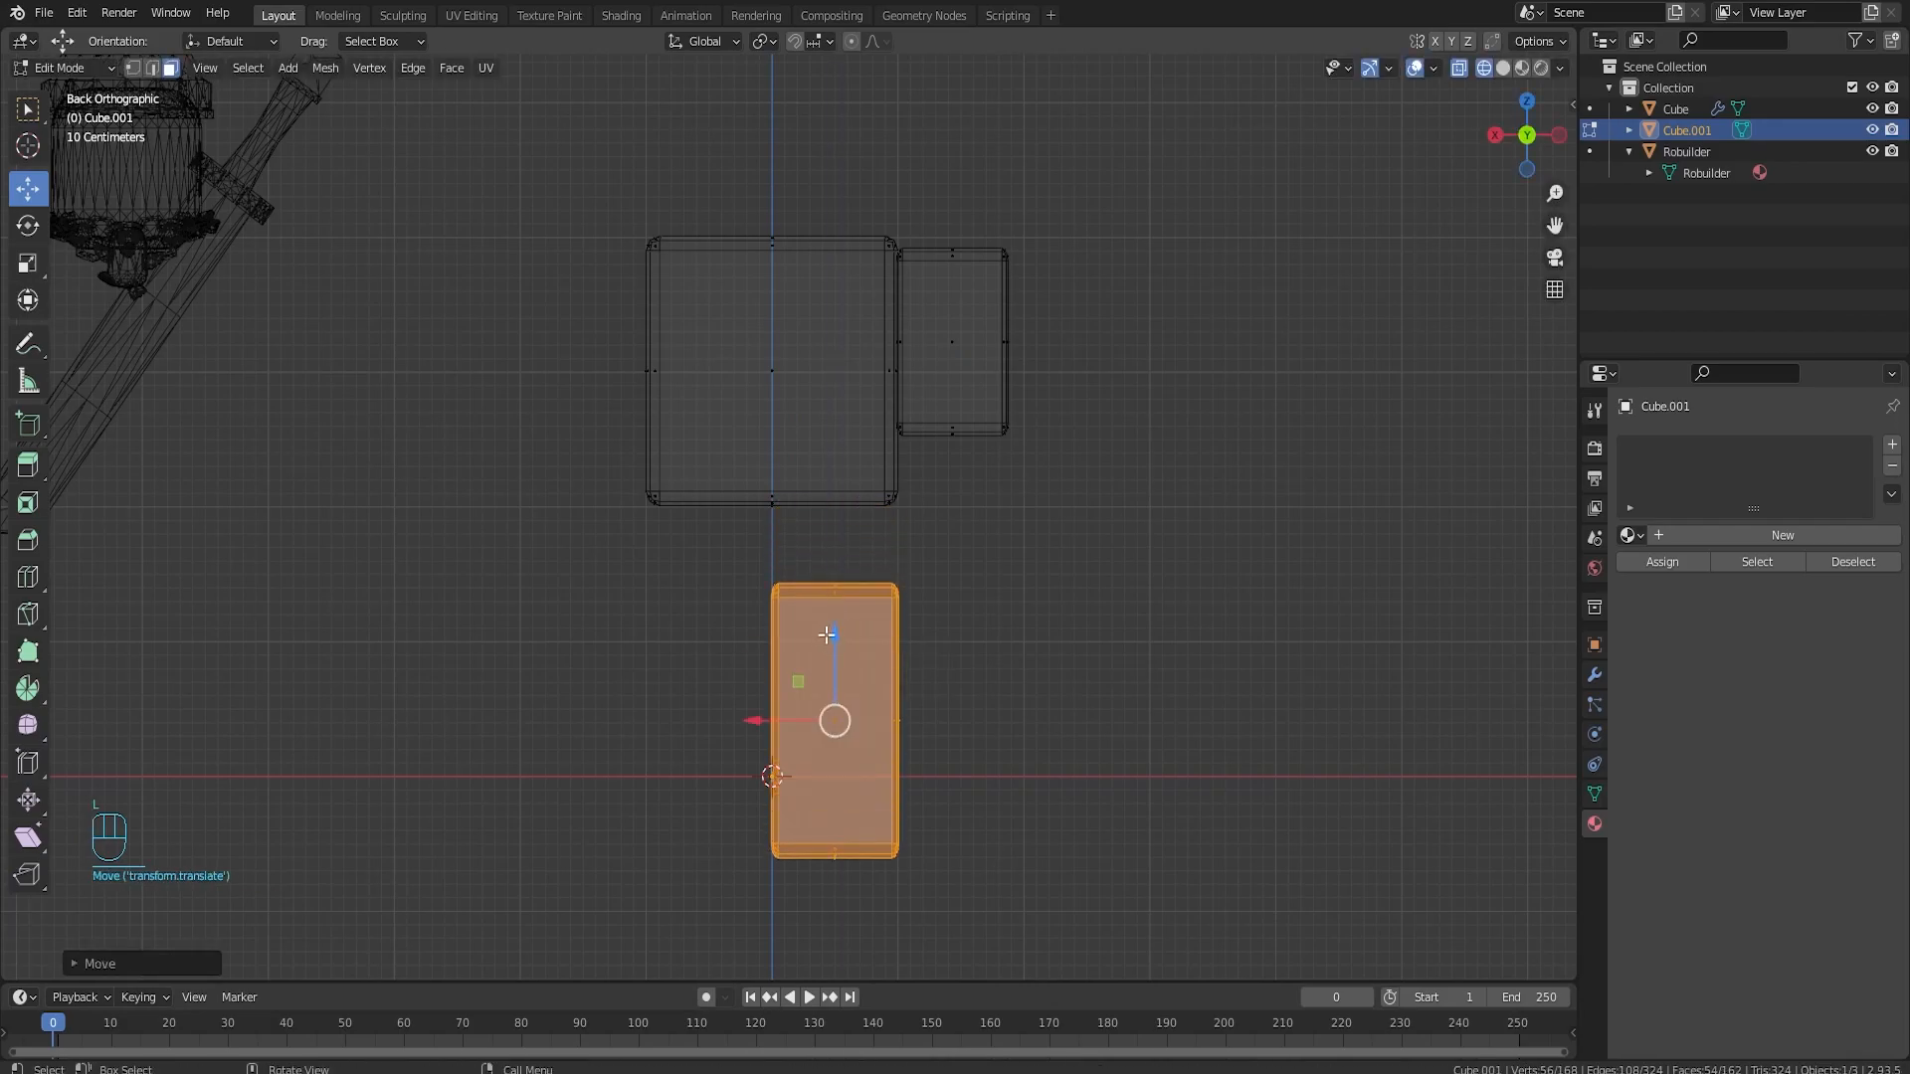
# - Select the torso block's bottom faces and scale them along X to about 1.04
pyautogui.click(606, 499)
pyautogui.moveTo(600, 466); pyautogui.dragTo(899, 529)
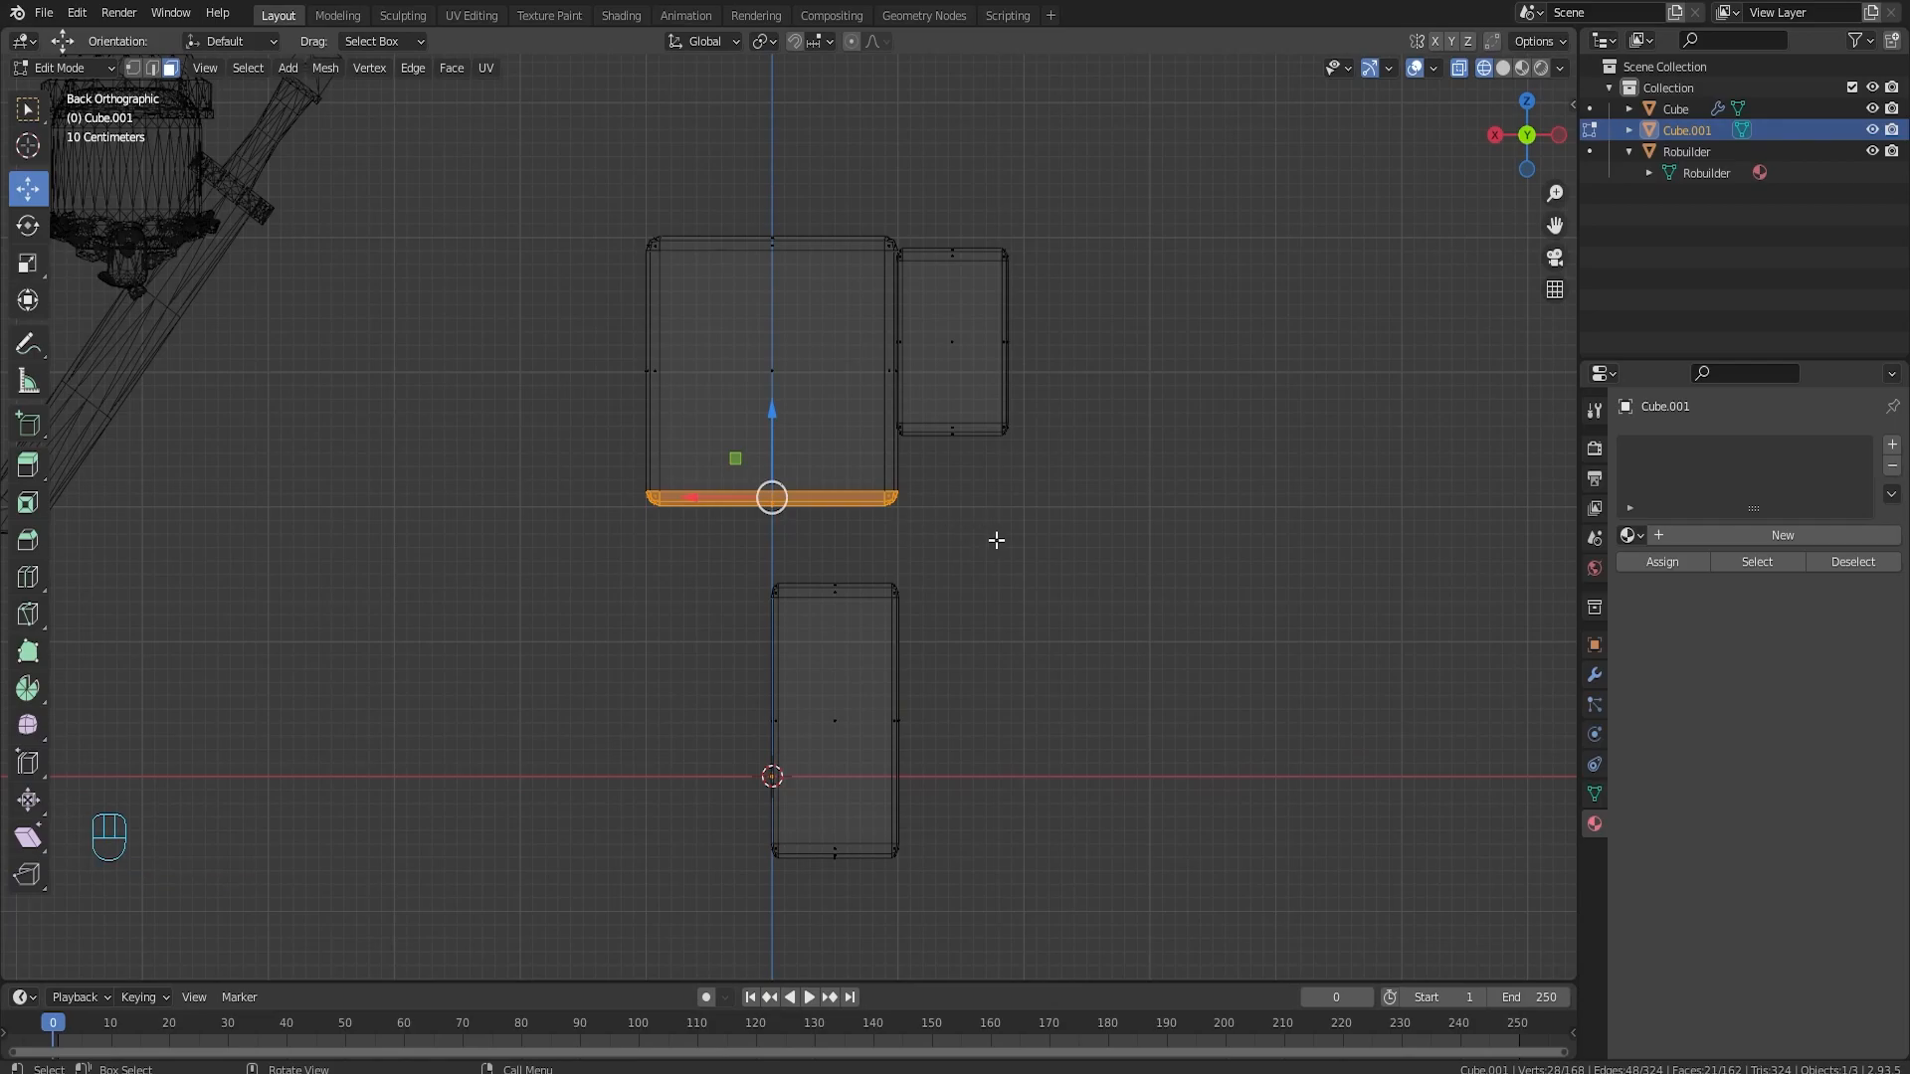
pyautogui.press('s')
pyautogui.press('x')
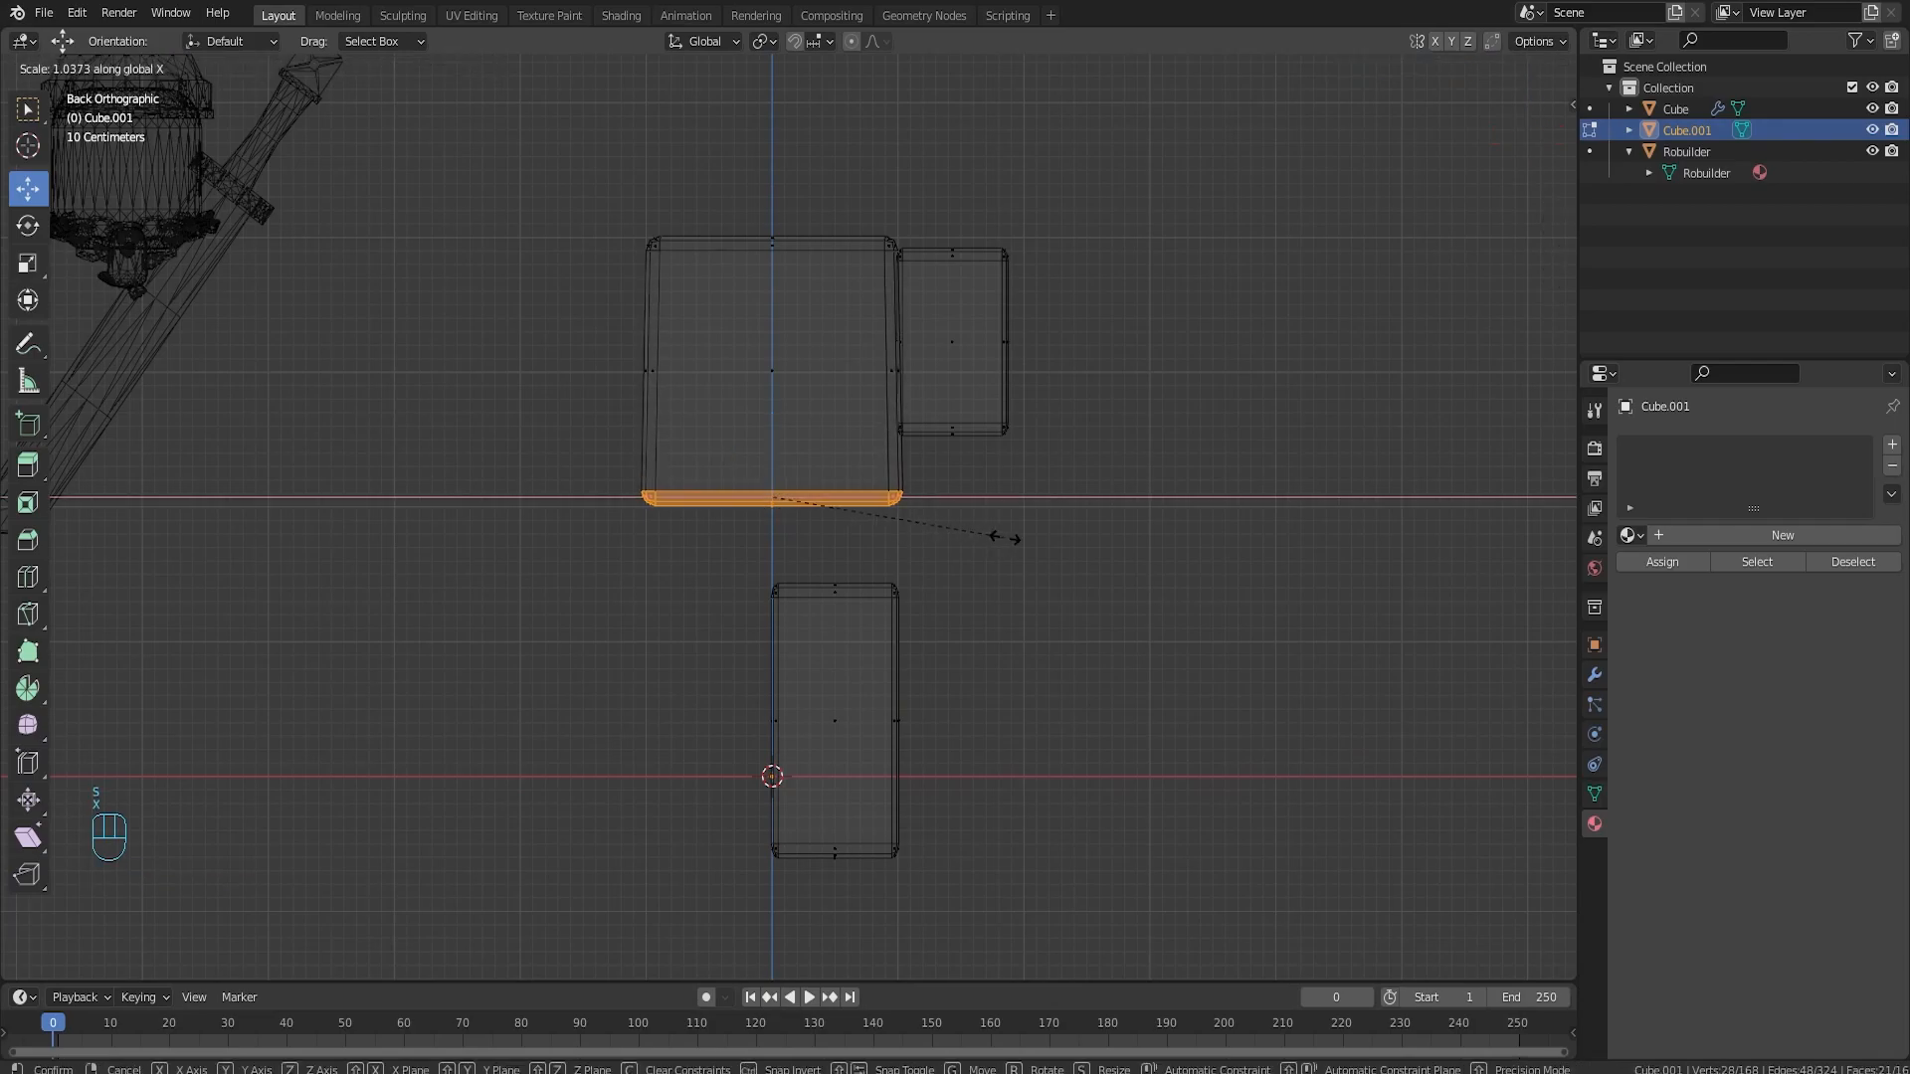
pyautogui.click(1007, 537)
# - Inspect the torso's widened base and the neighbouring blocks from the side and from angled views
pyautogui.moveTo(1065, 520); pyautogui.dragTo(1290, 526, button='middle')
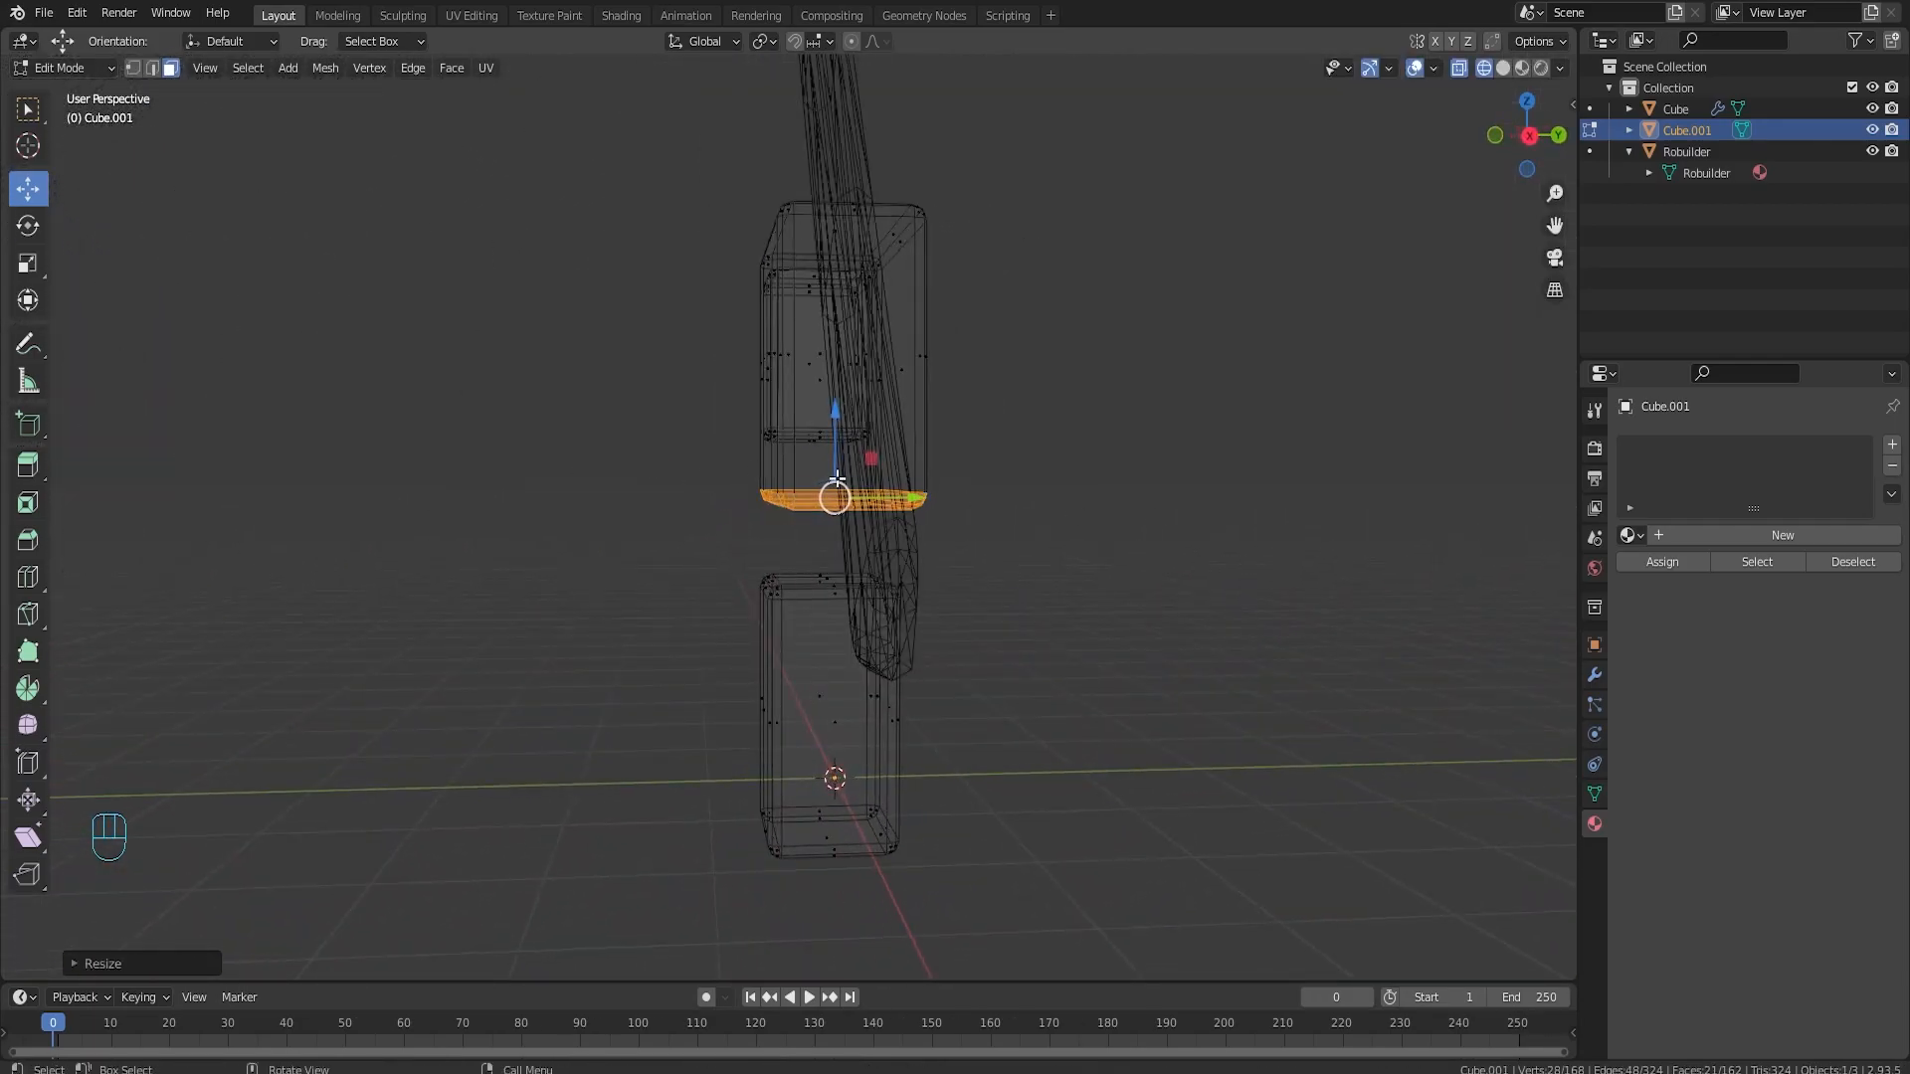
pyautogui.moveTo(961, 513); pyautogui.dragTo(741, 525, button='middle')
pyautogui.press('Tab')
pyautogui.moveTo(1038, 539); pyautogui.dragTo(872, 391, button='middle')
pyautogui.press('Tab')
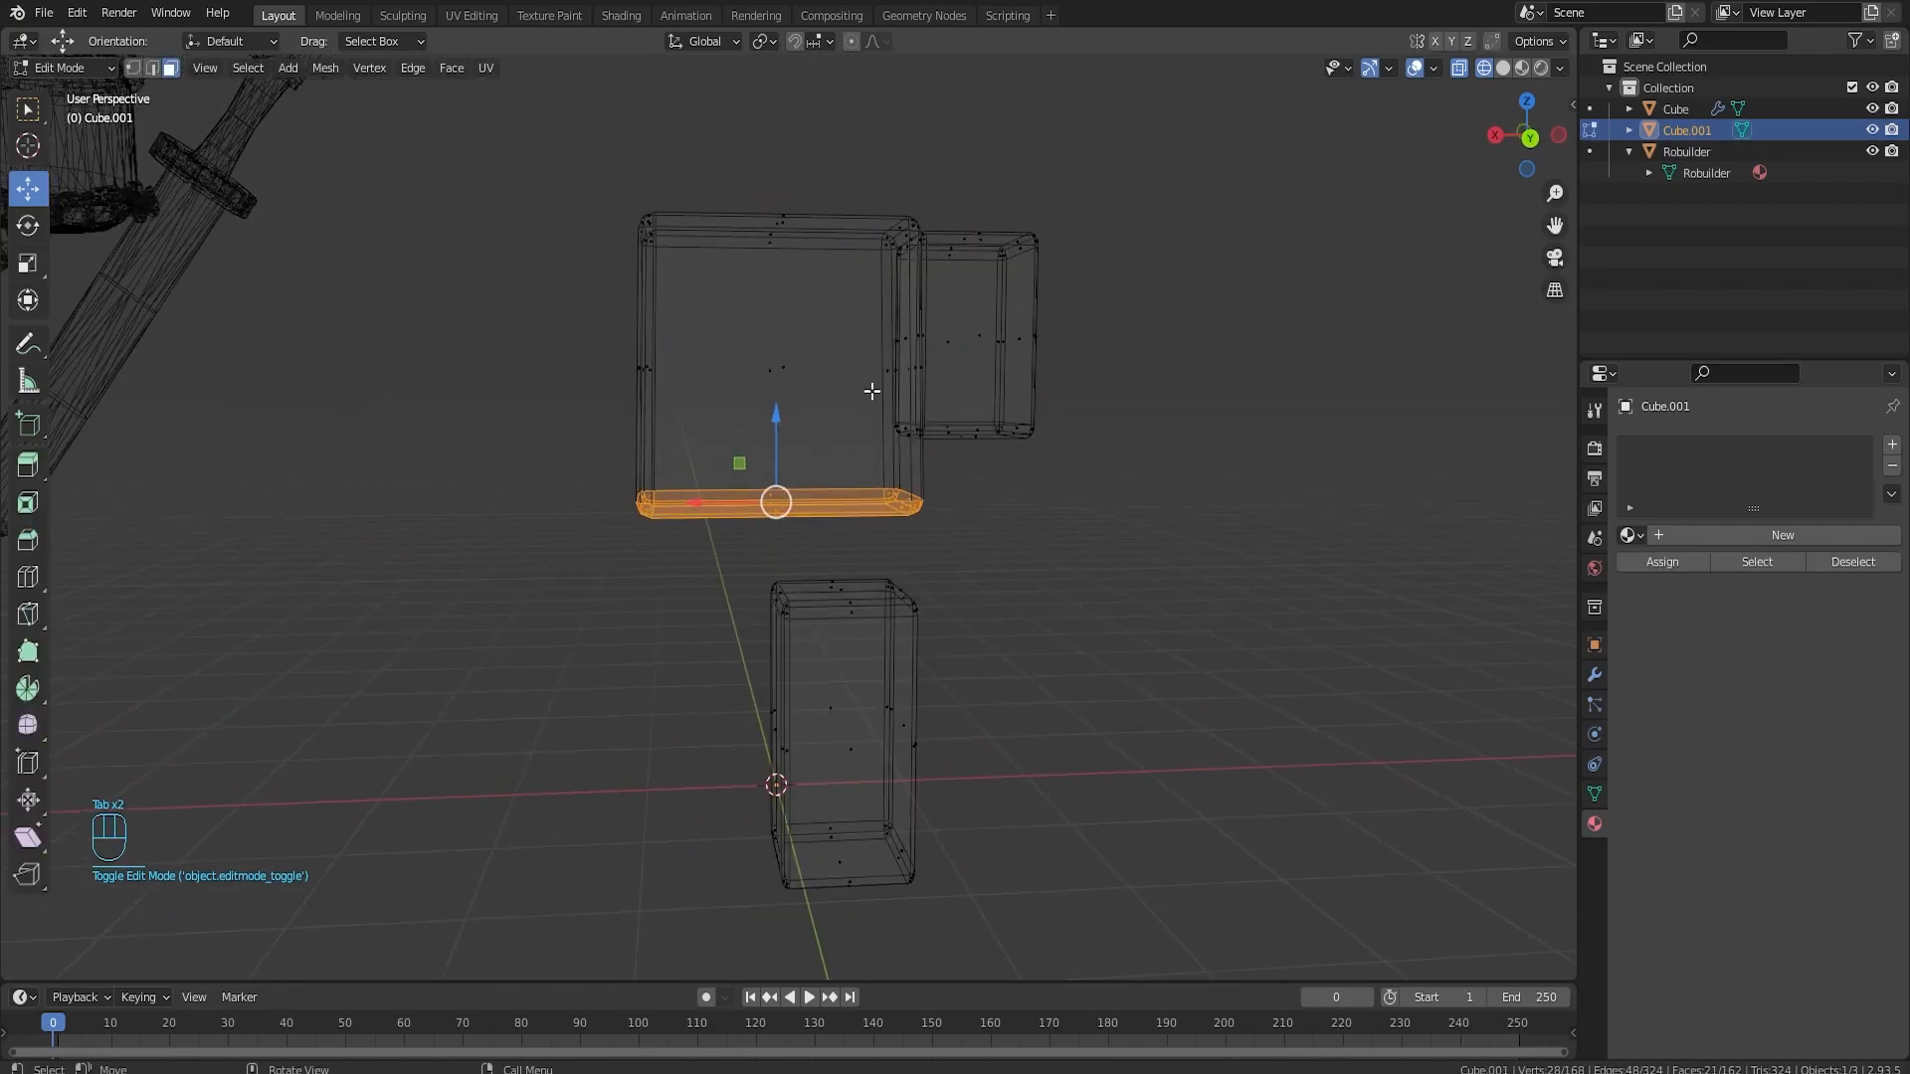
pyautogui.moveTo(1066, 365); pyautogui.dragTo(1151, 405, button='middle')
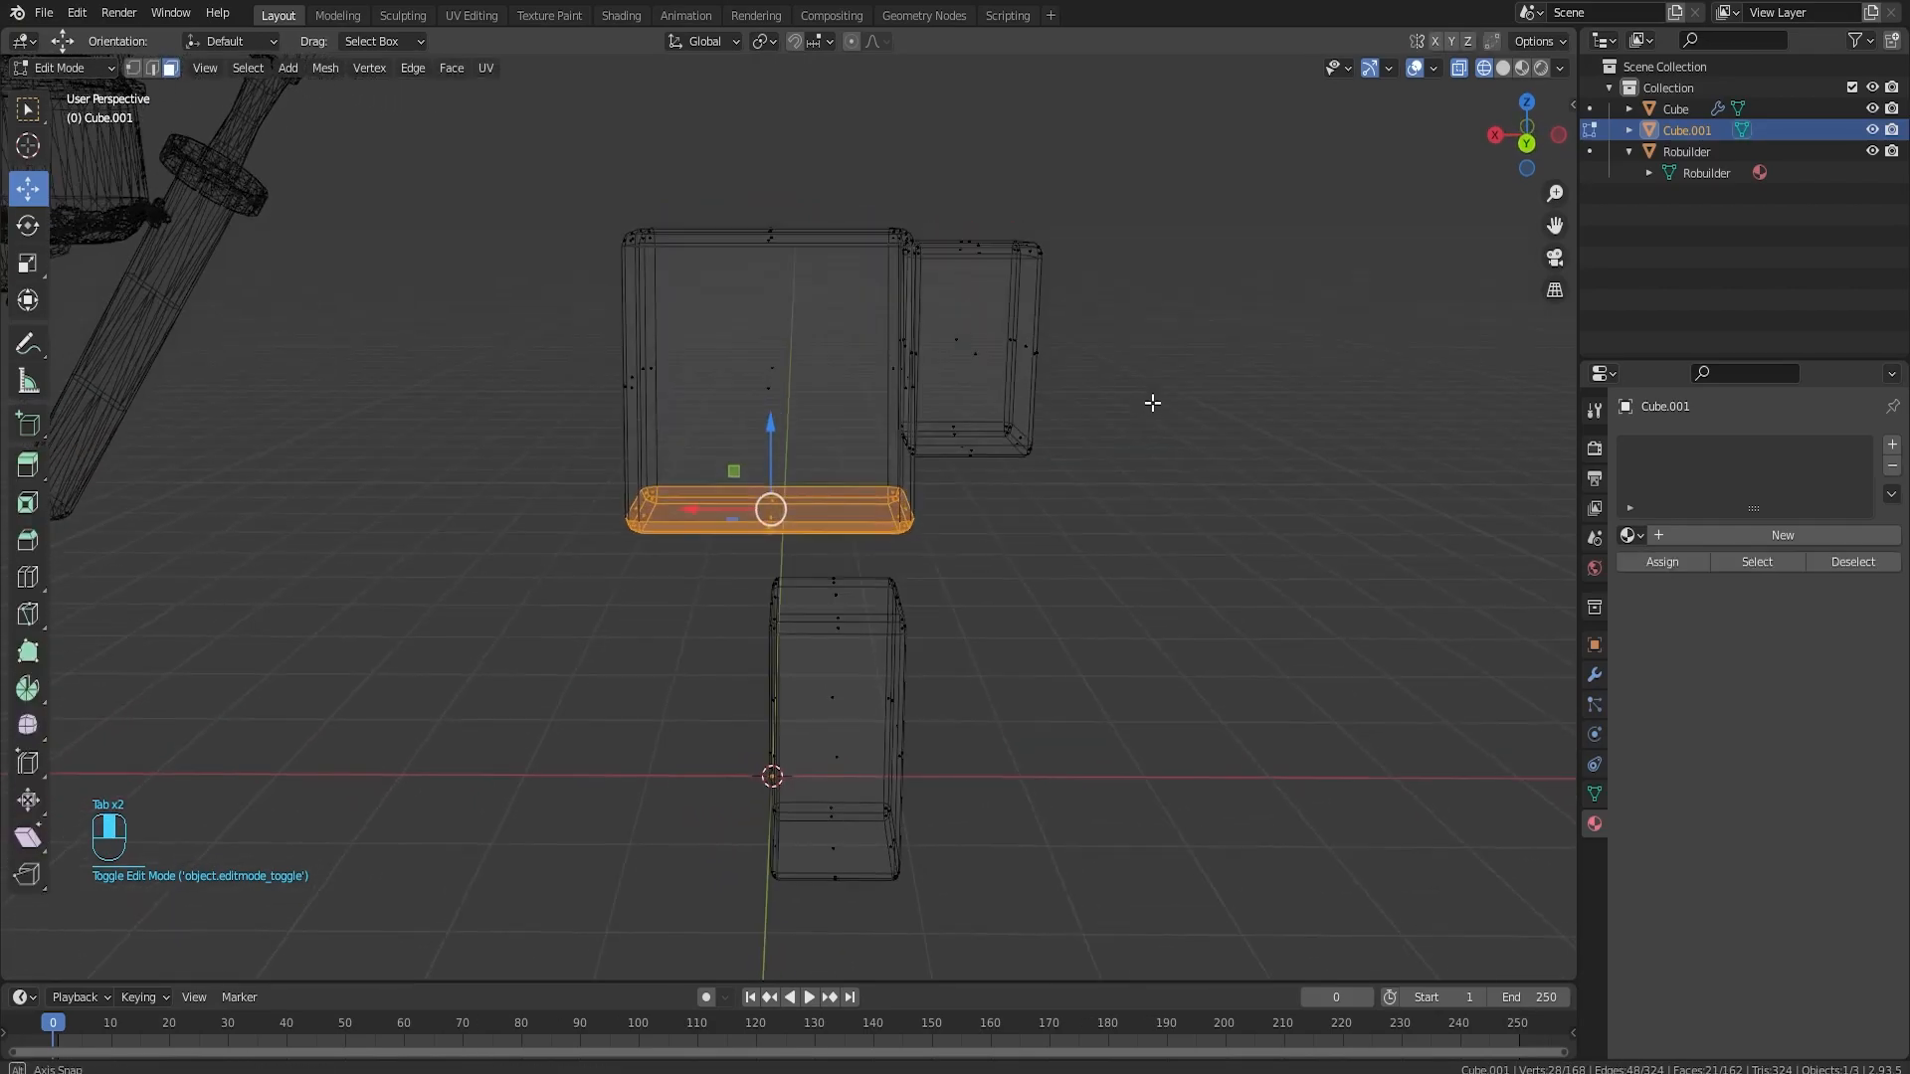
pyautogui.press('Tab')
pyautogui.press('Tab')
# - Select the whole arm block and move it outward along X to leave a small gap beside the torso
pyautogui.click(980, 361)
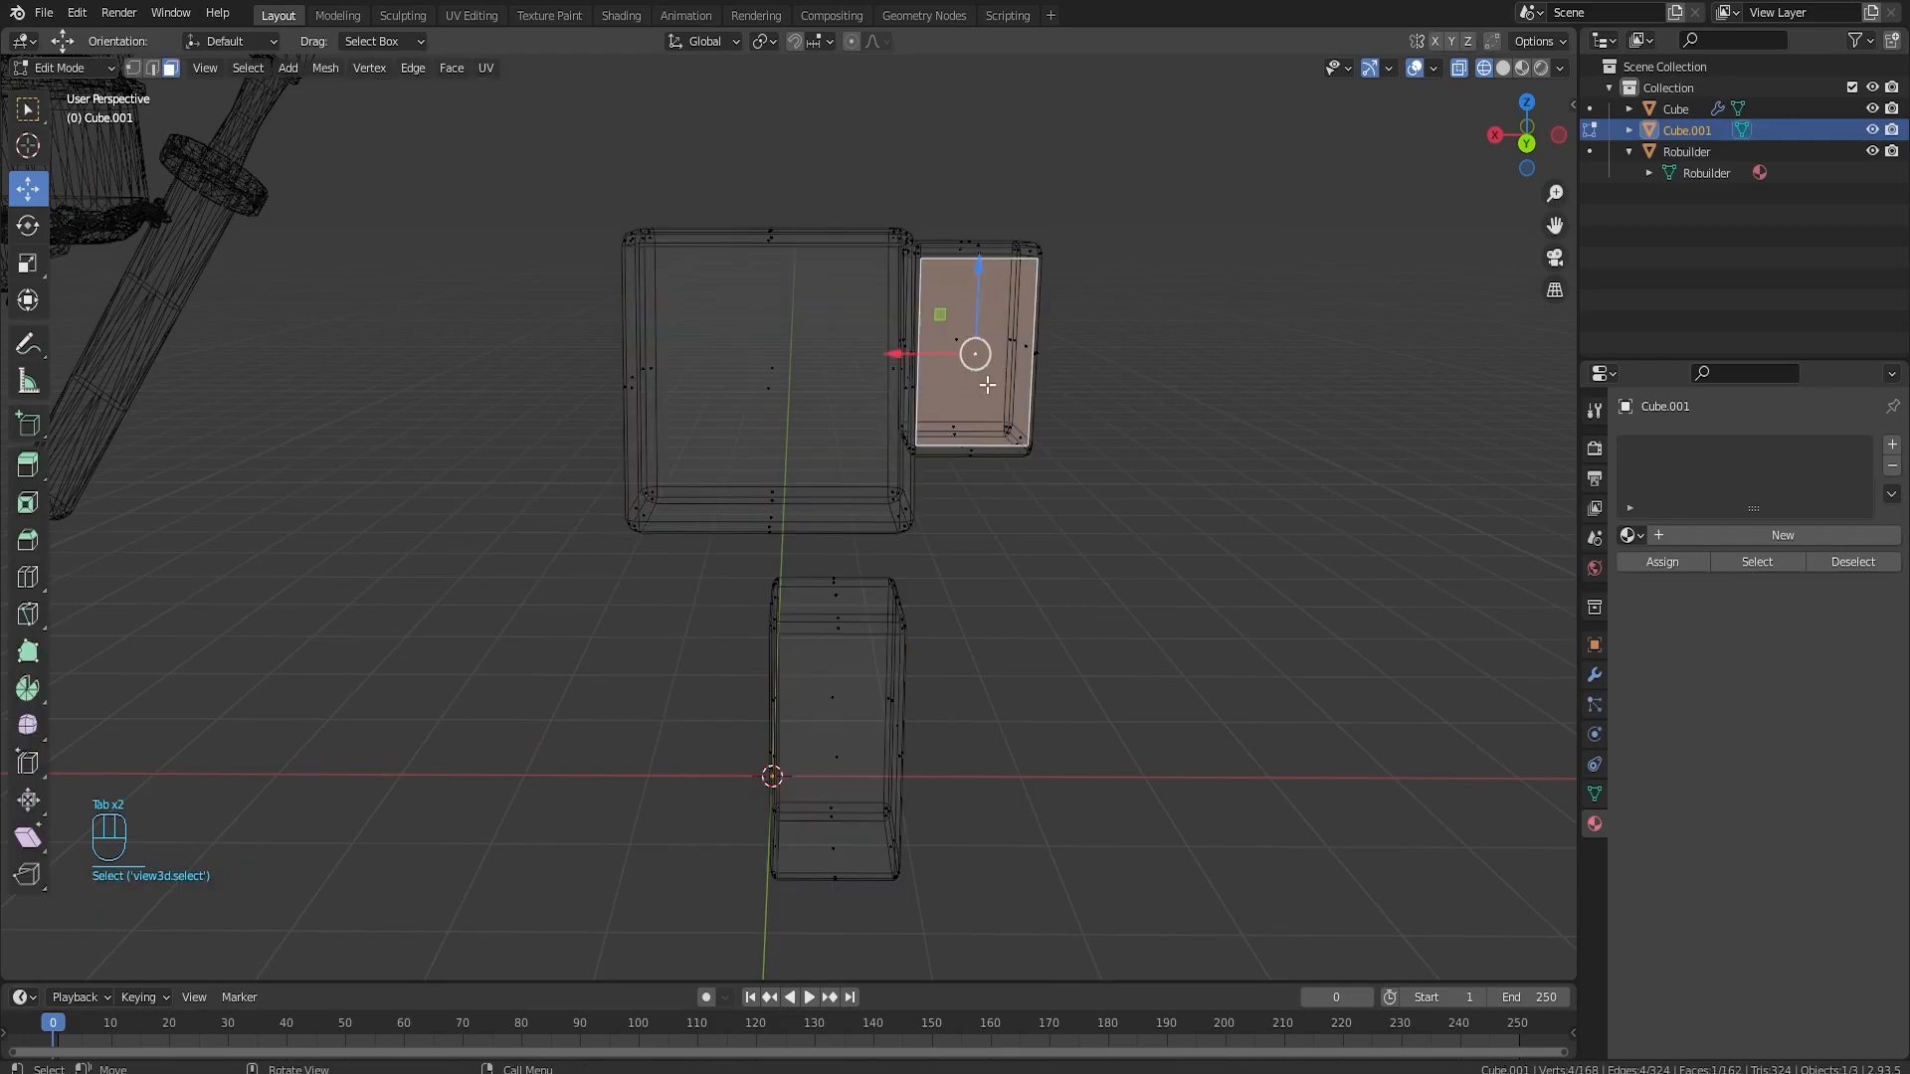
pyautogui.press('l')
pyautogui.moveTo(910, 350); pyautogui.dragTo(935, 350)
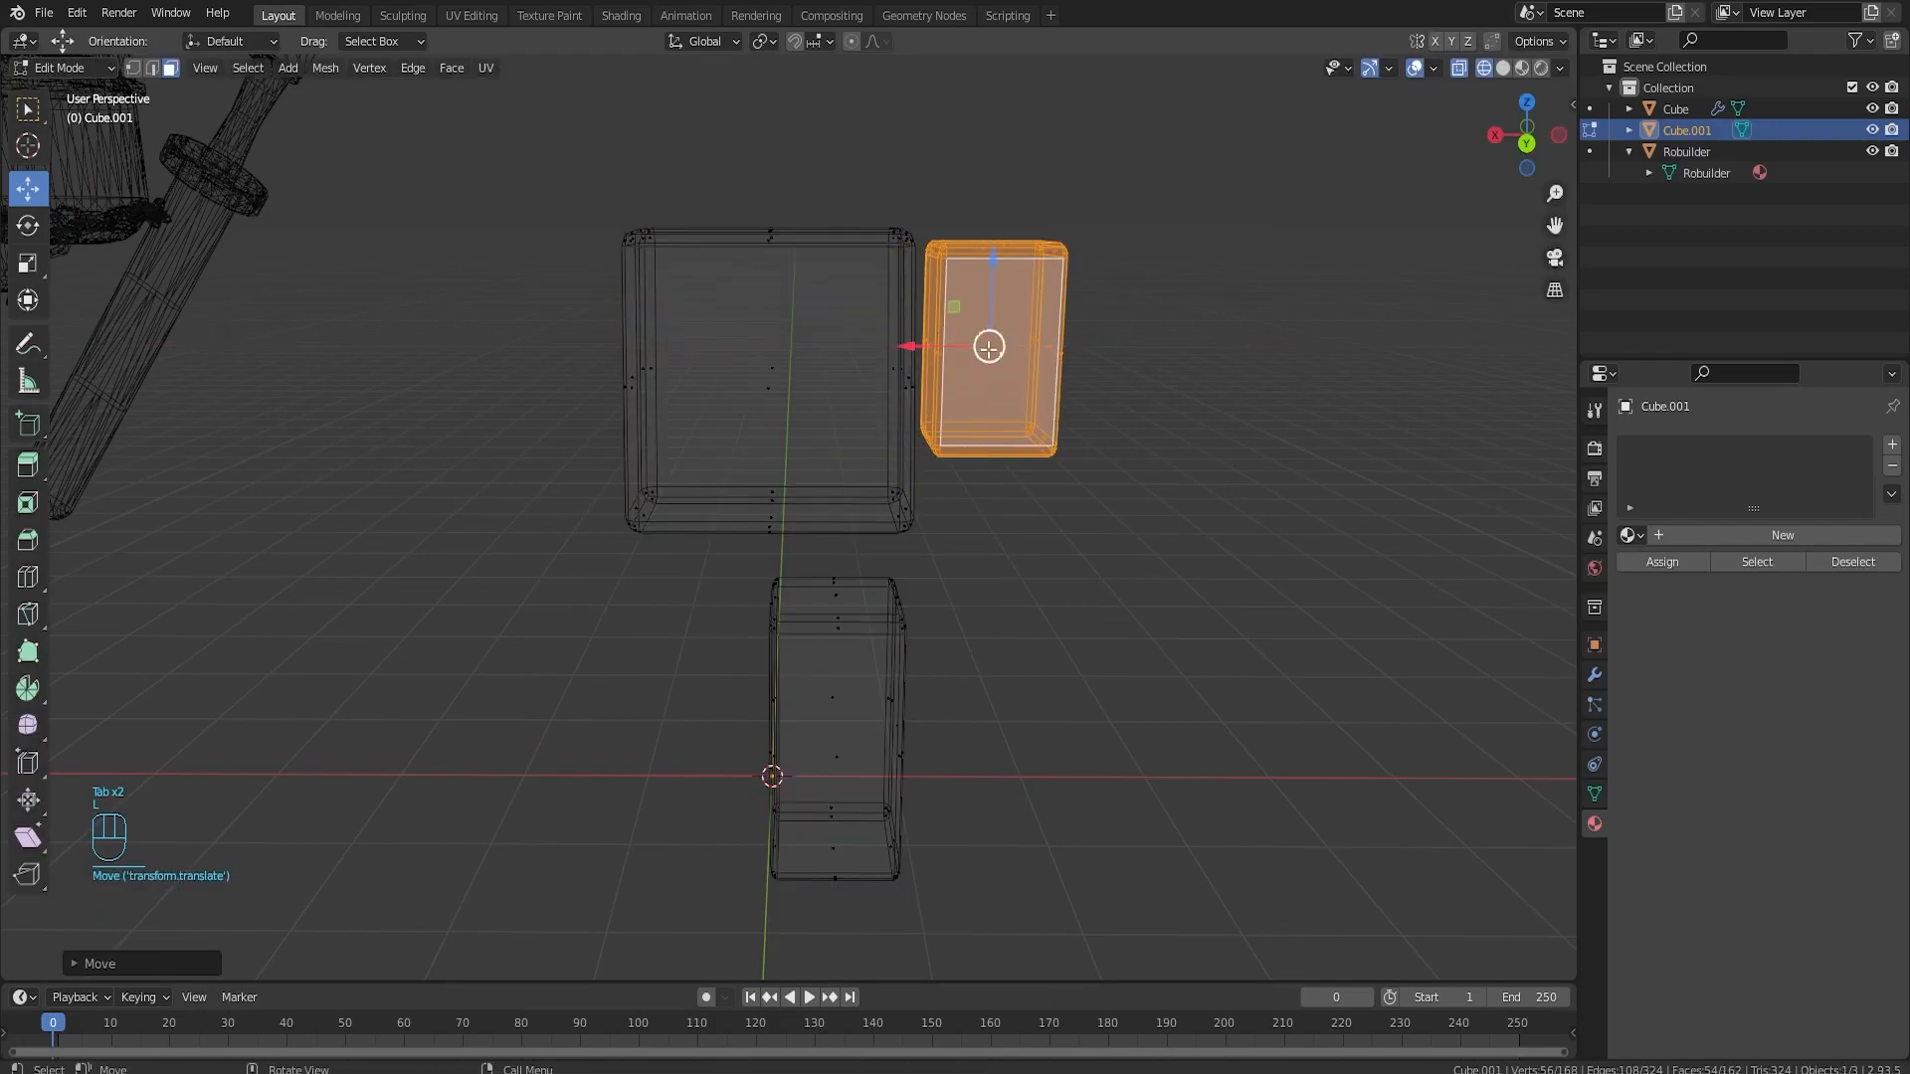
pyautogui.moveTo(1107, 508); pyautogui.dragTo(772, 623, button='middle')
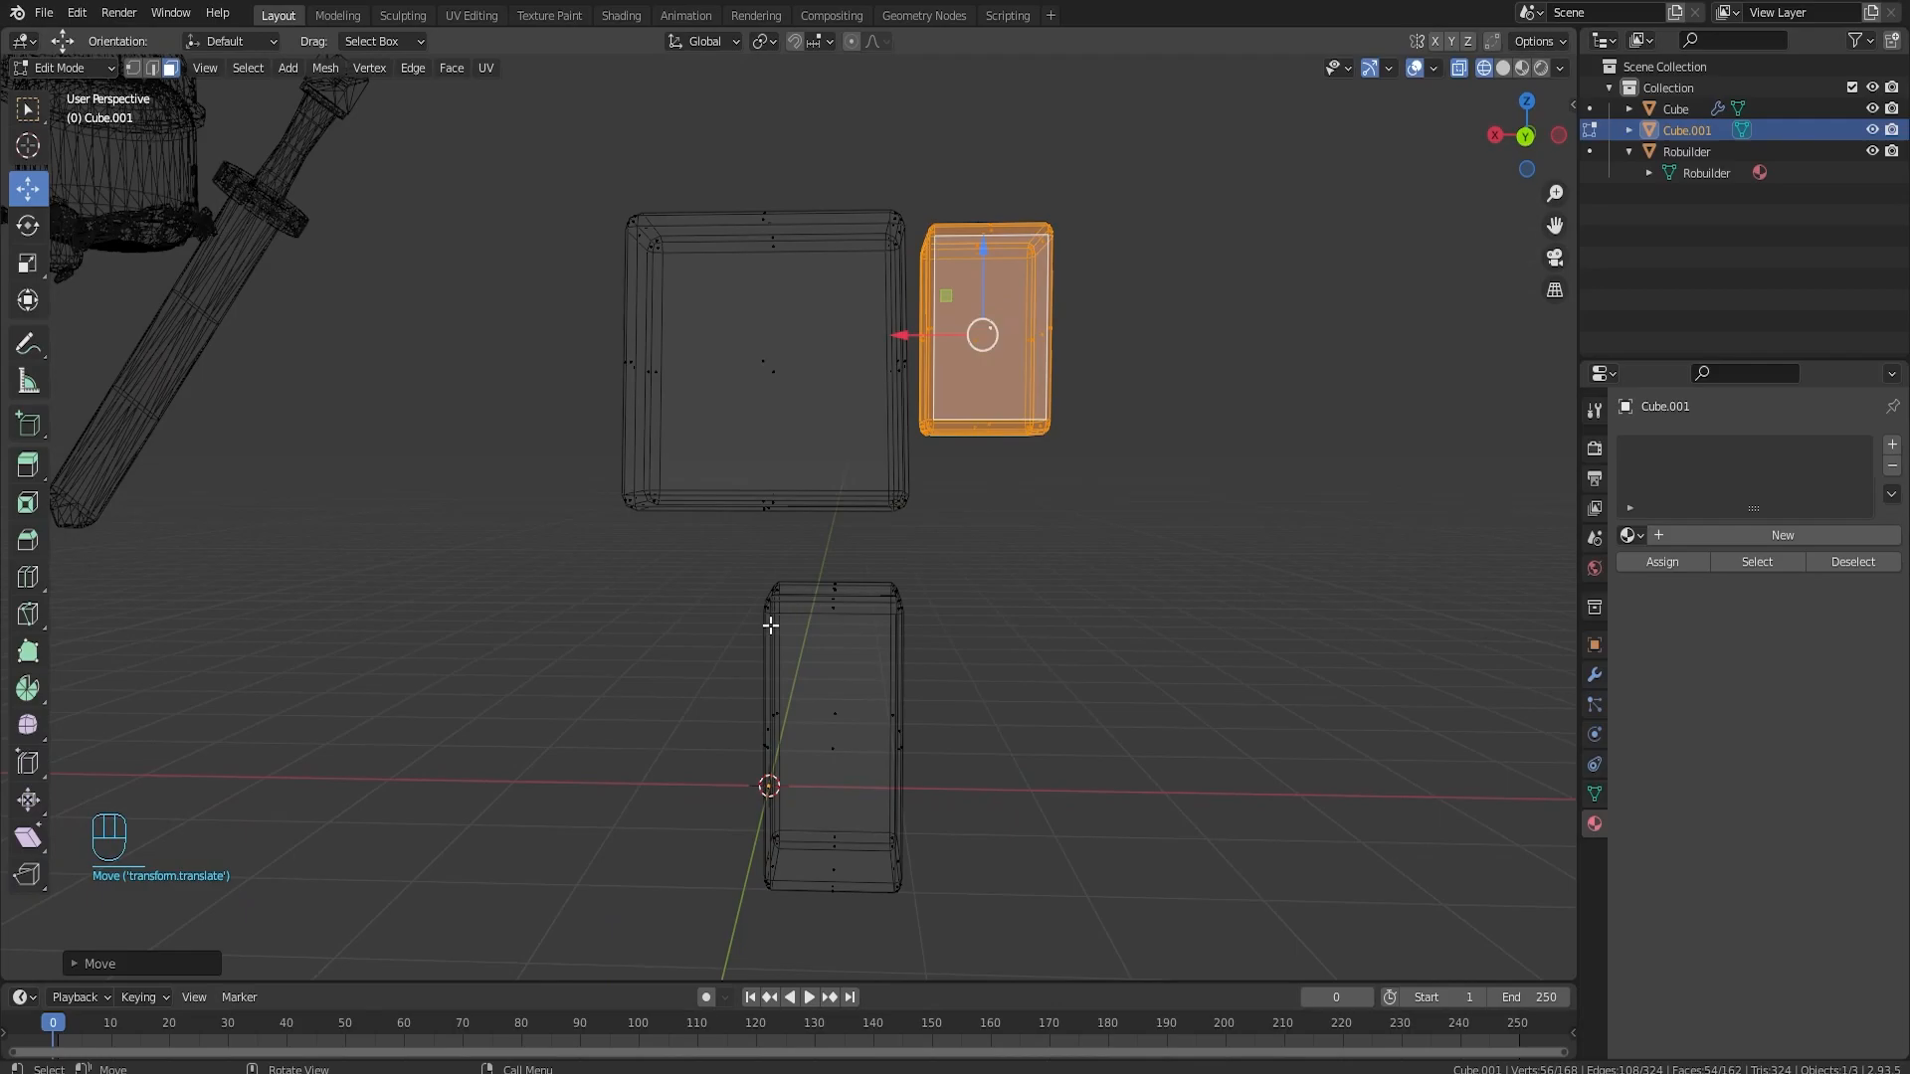
# - In back view, select the leg block's top faces and lower them along Z to shorten the leg
pyautogui.click(817, 621)
pyautogui.press('l')
pyautogui.press('ctrl+KP_1')
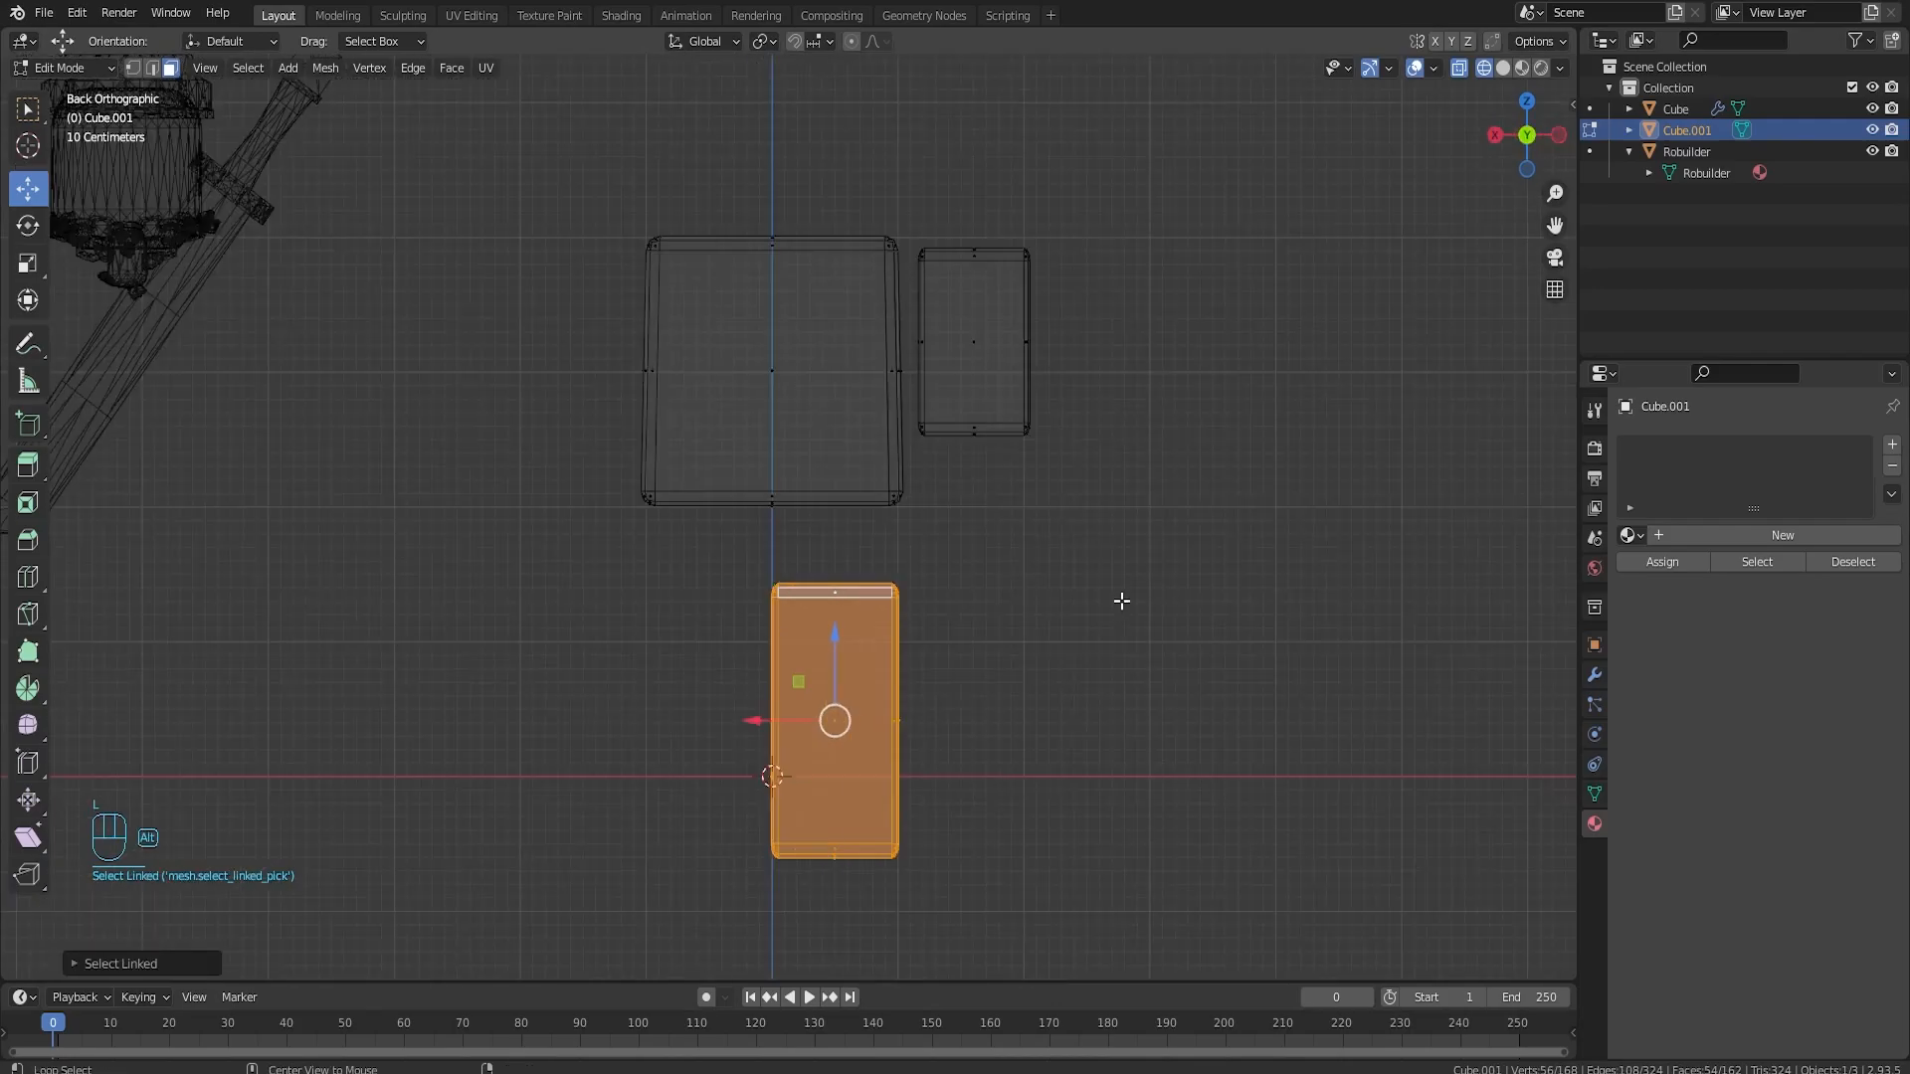
pyautogui.moveTo(735, 543); pyautogui.dragTo(935, 608)
pyautogui.moveTo(832, 531); pyautogui.dragTo(838, 594)
# - Select the leg block's bottom faces and scale them along X to about 1.06
pyautogui.moveTo(722, 803); pyautogui.dragTo(967, 900)
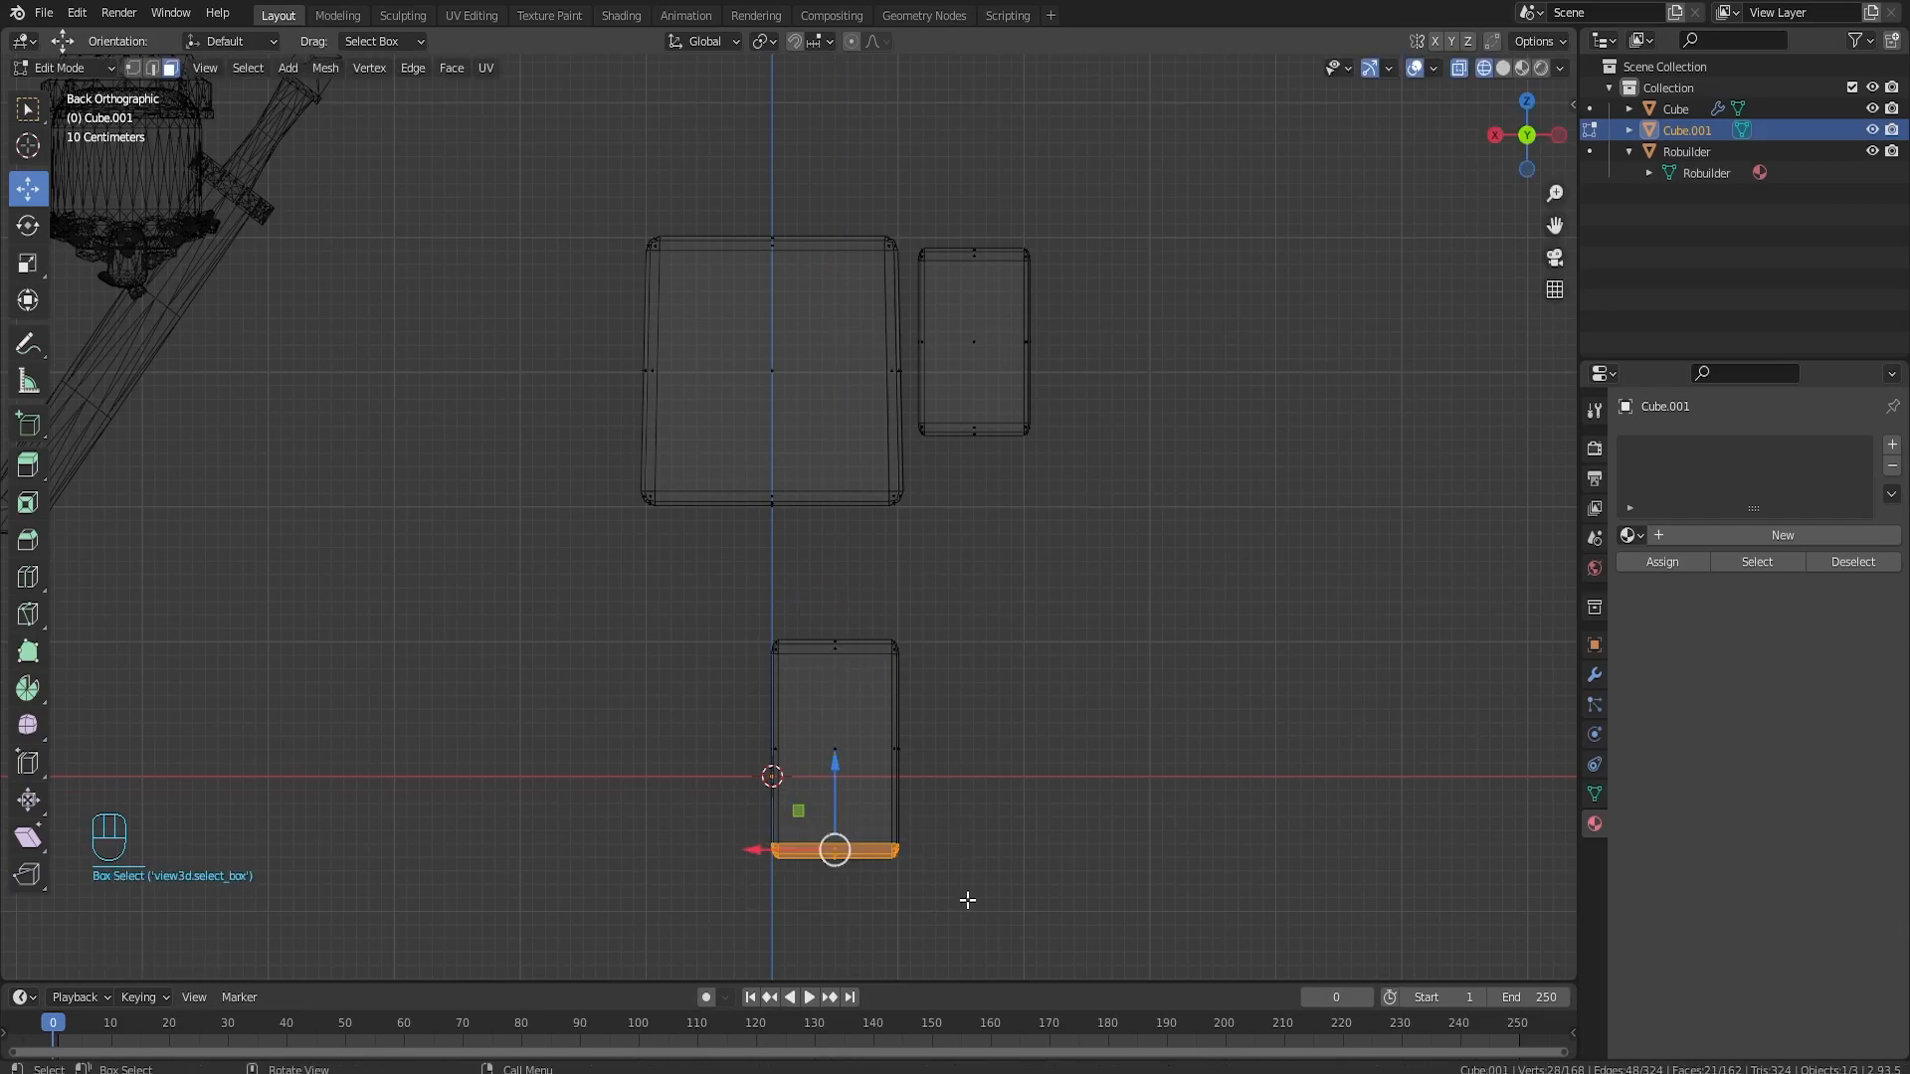
pyautogui.press('s')
pyautogui.press('x')
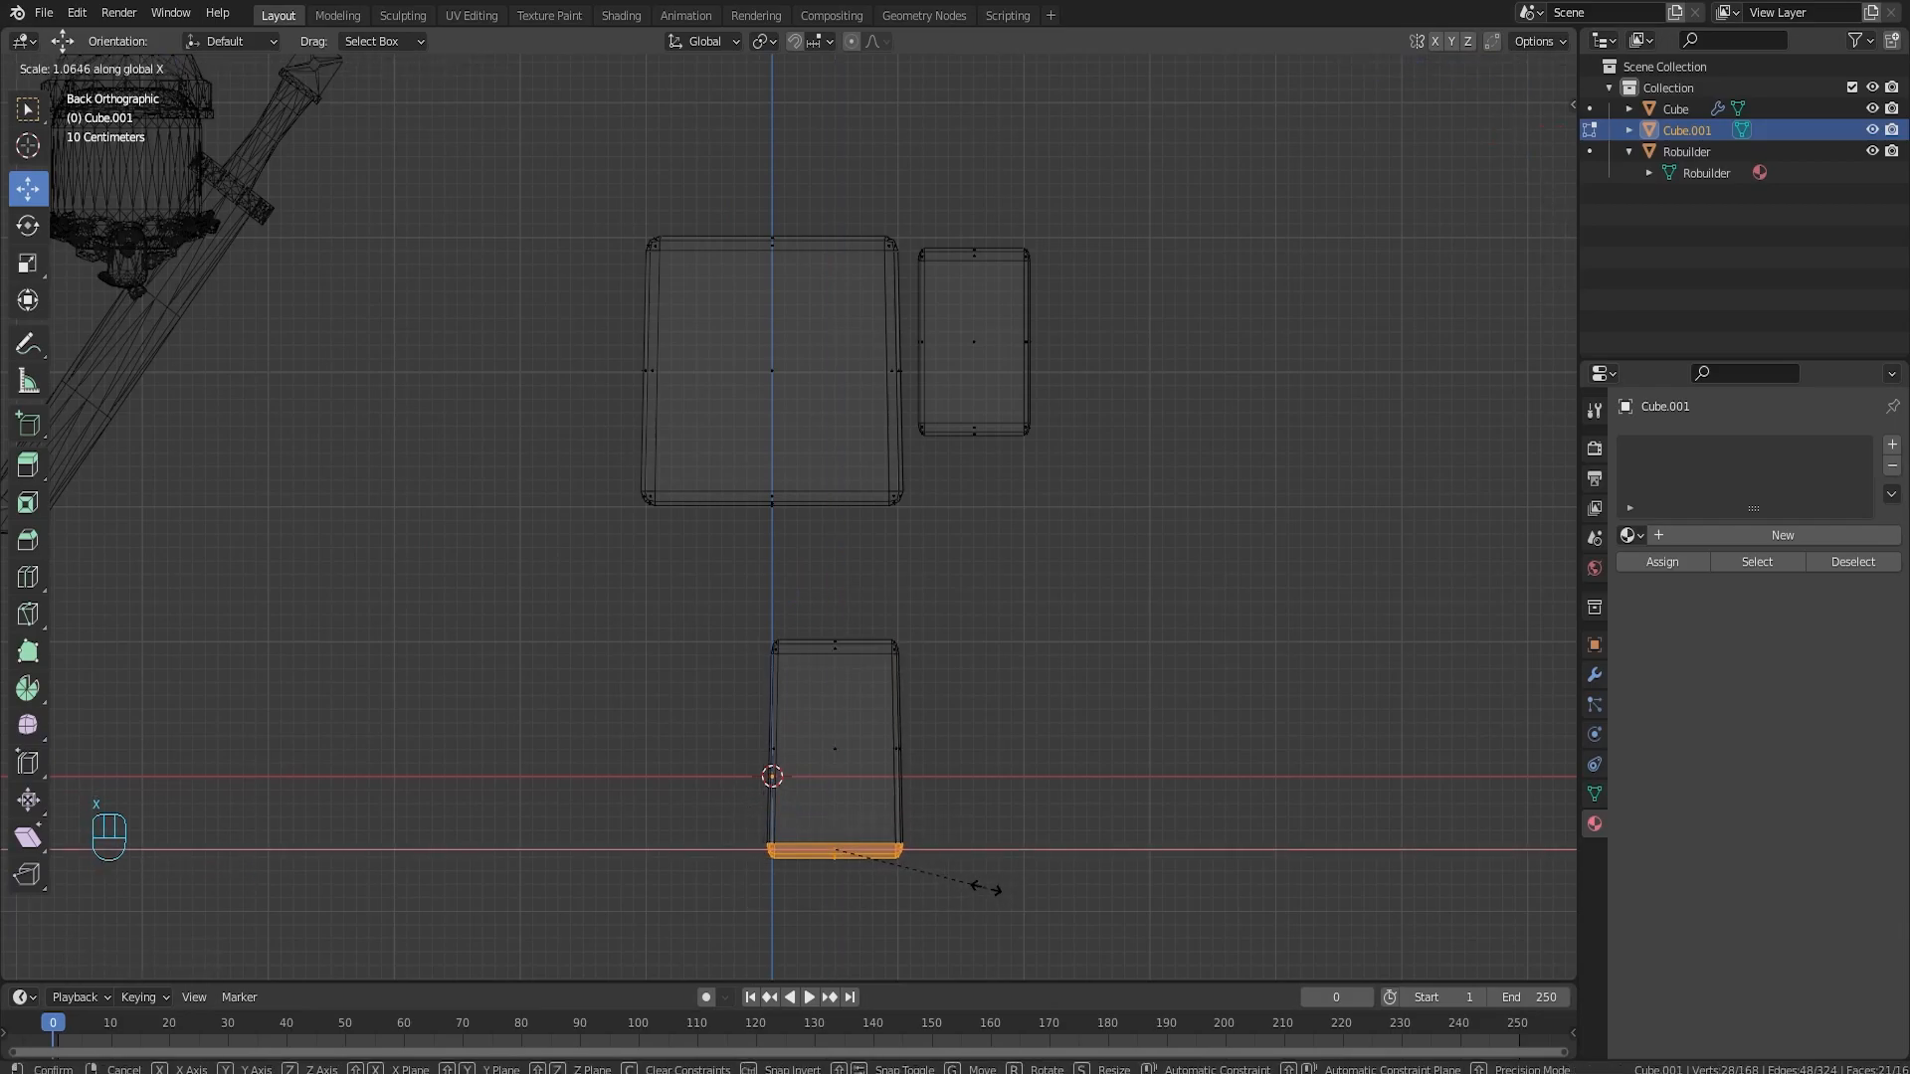
pyautogui.click(983, 889)
pyautogui.press('k')
pyautogui.rightClick(859, 777)
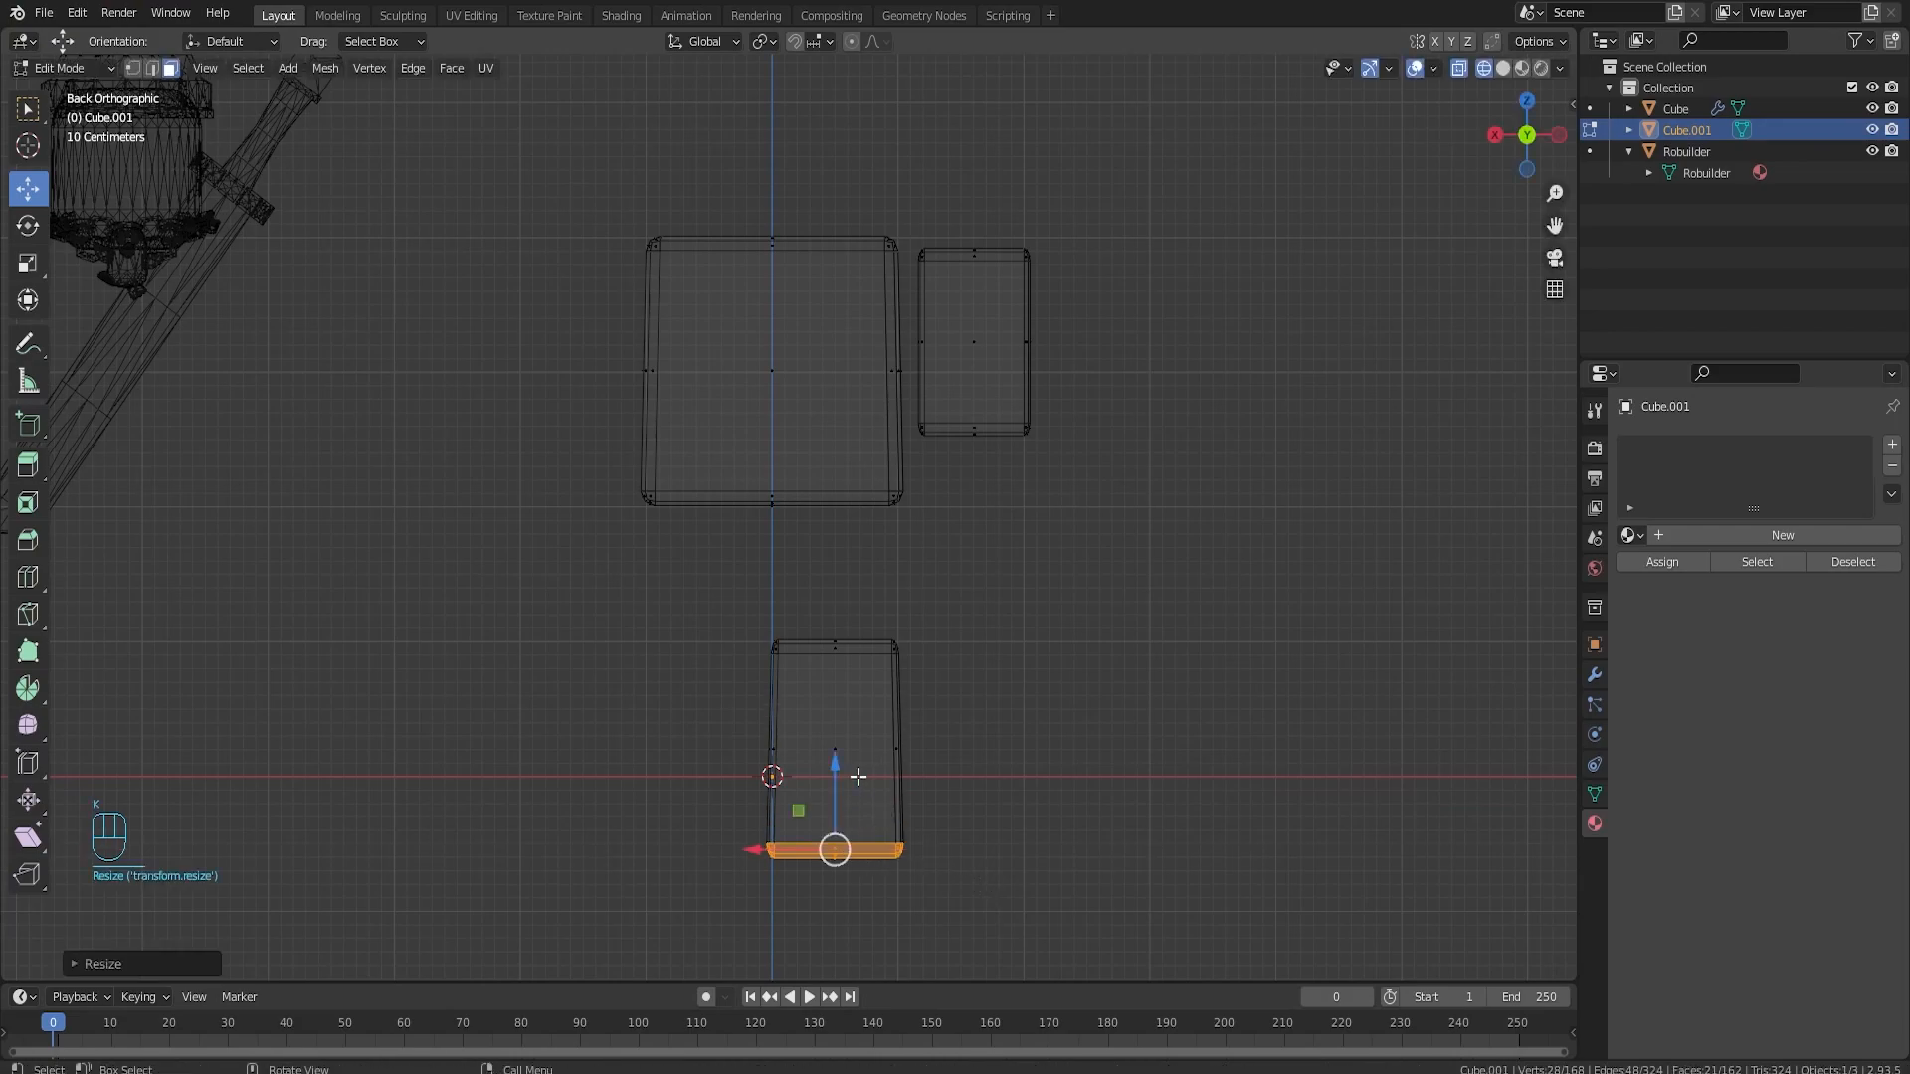
# - Select the whole leg block and raise it along Z to just below the torso, leaving a small gap
pyautogui.press('l')
pyautogui.moveTo(833, 705); pyautogui.dragTo(795, 607)
pyautogui.hotkey('ctrl', 'z')
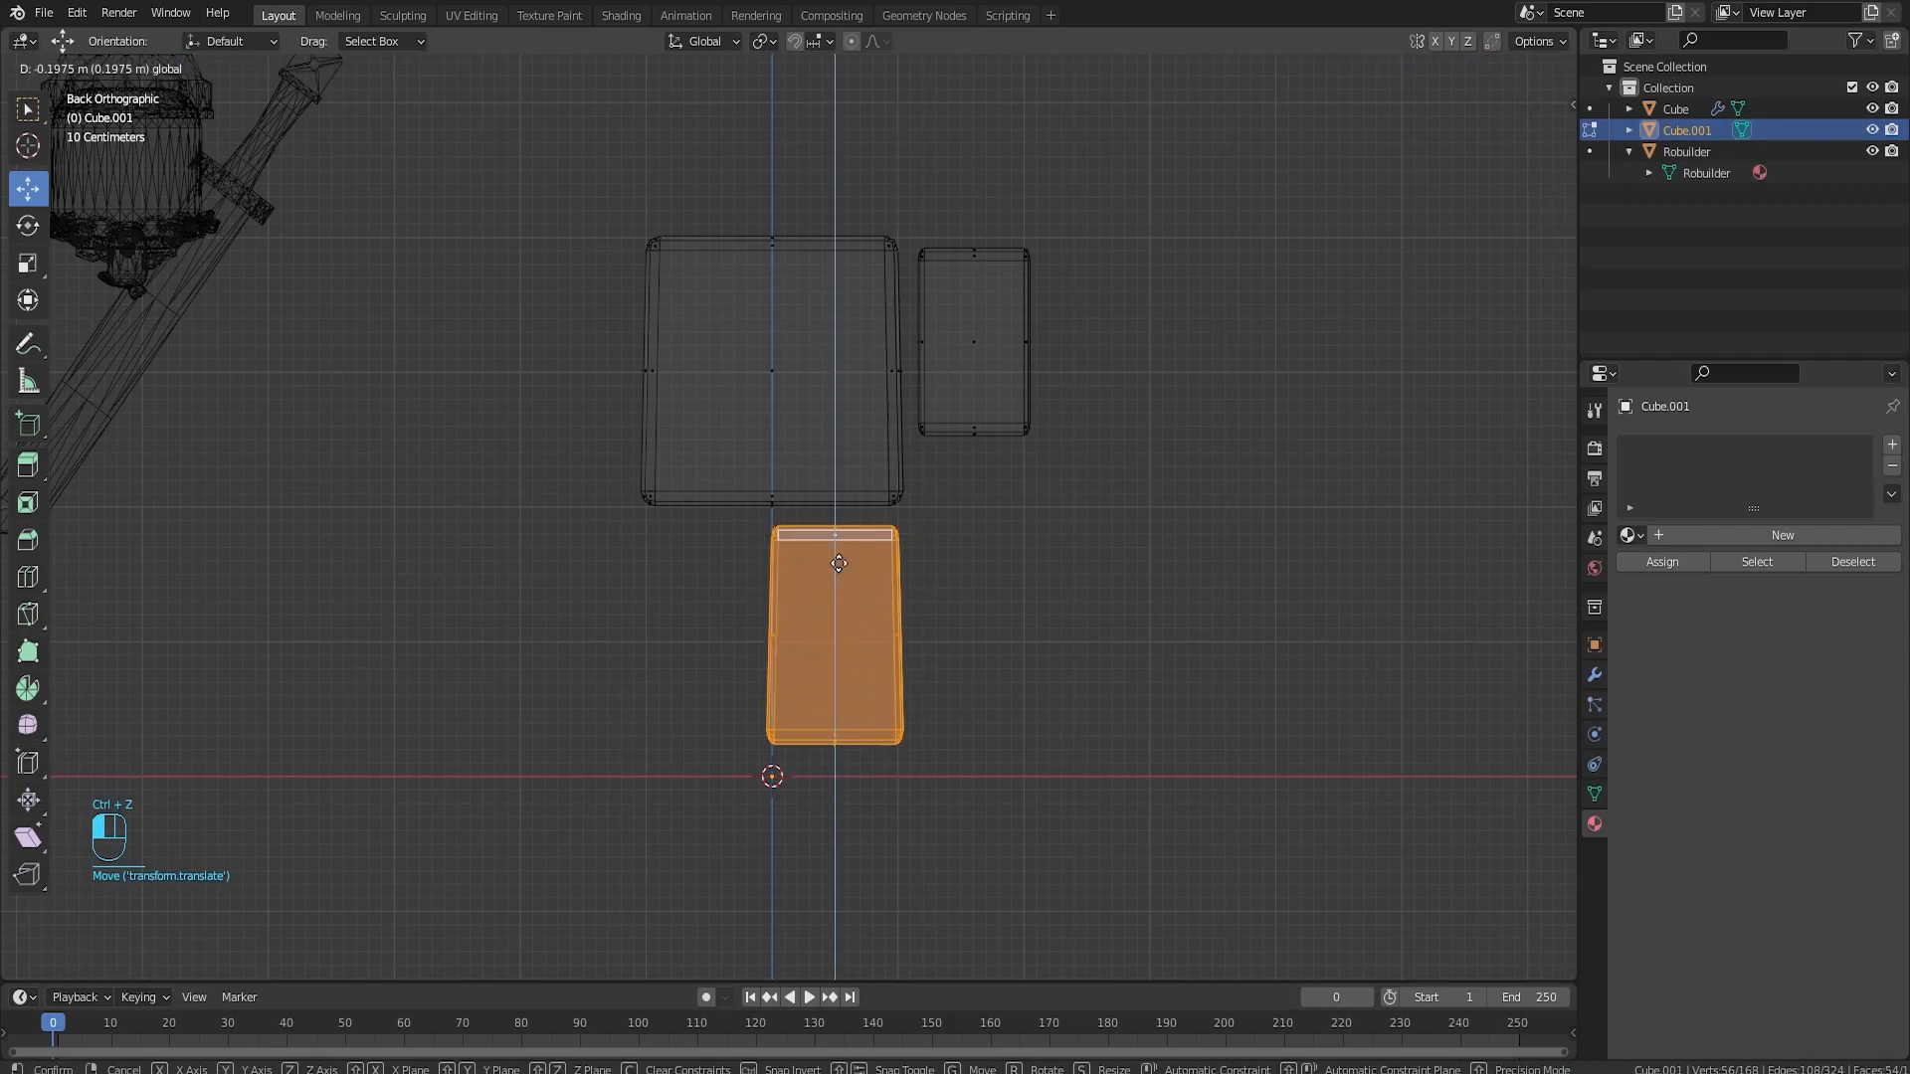
pyautogui.scroll(-1, 914, 544)
pyautogui.keyDown('shift'); pyautogui.moveTo(908, 444); pyautogui.dragTo(1101, 597, button='middle'); pyautogui.keyUp('shift')
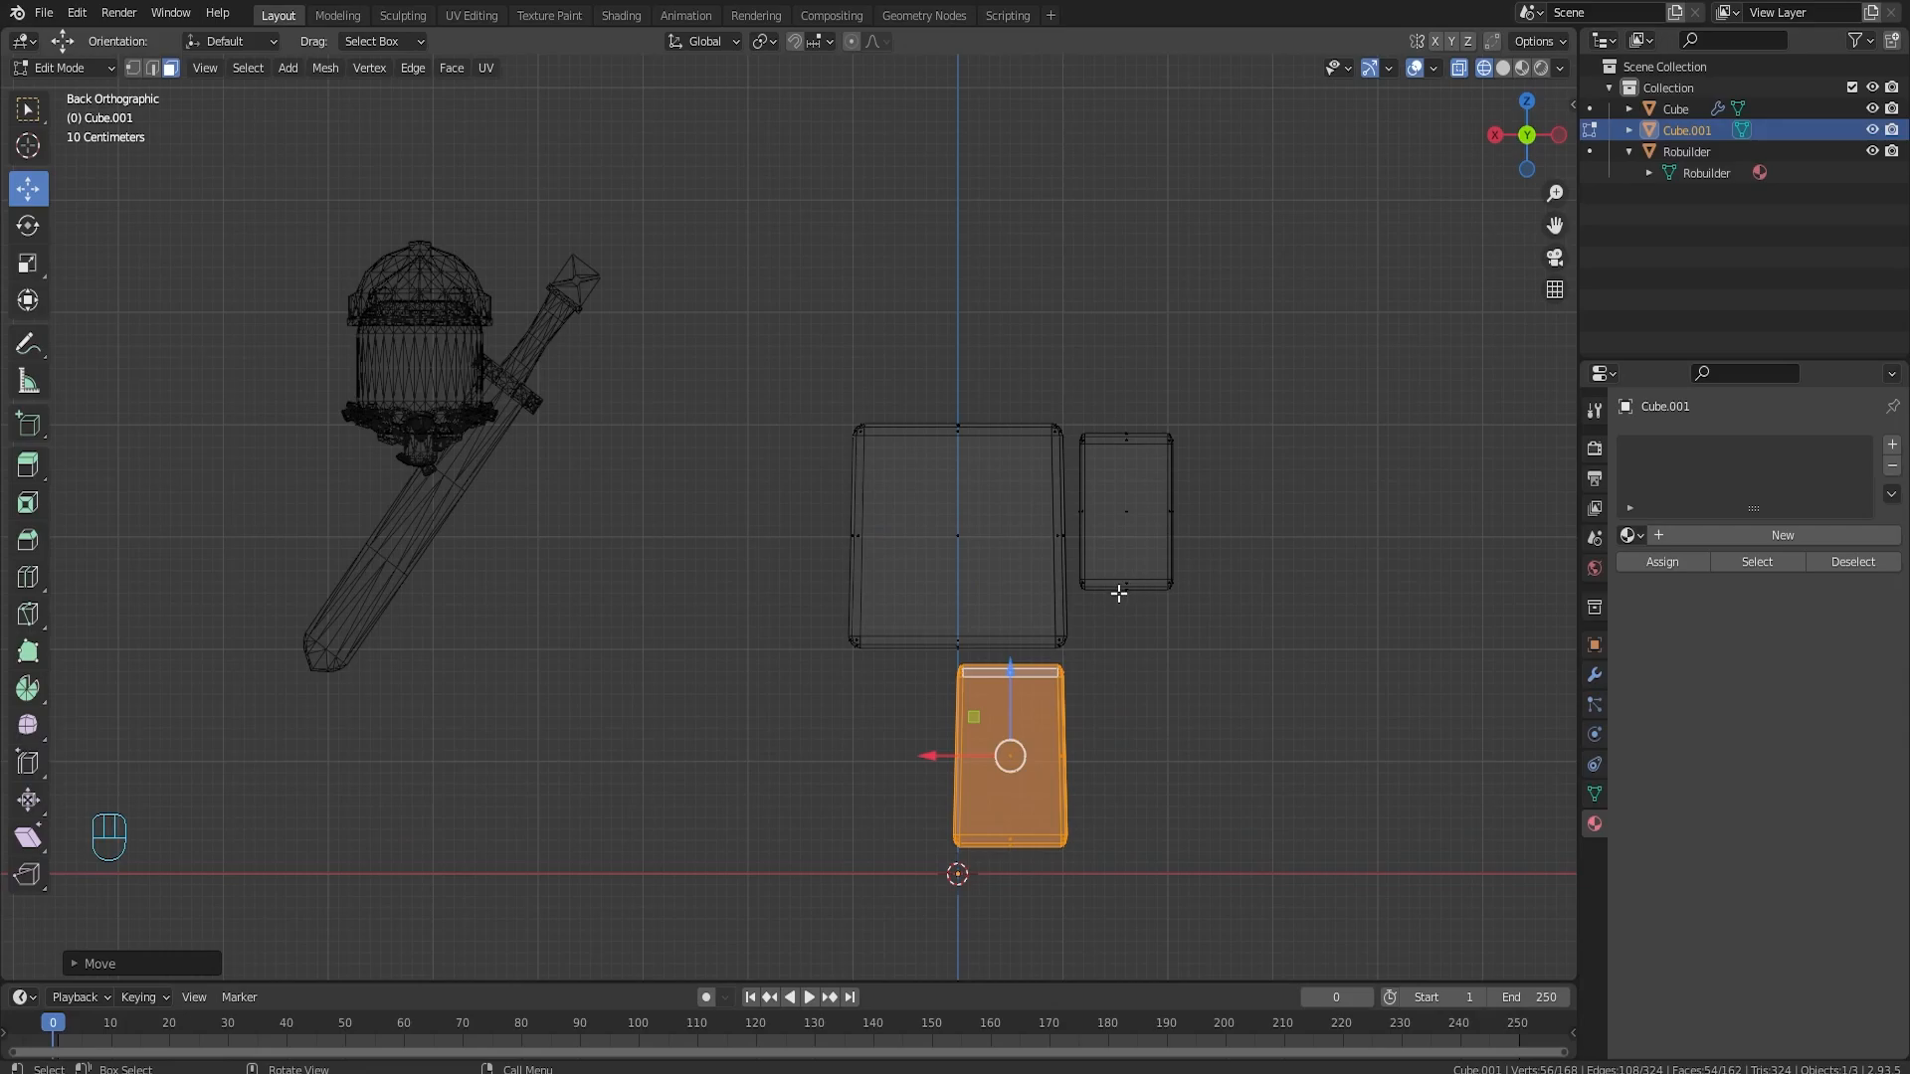
pyautogui.scroll(-2, 1087, 577)
pyautogui.scroll(2, 1089, 577)
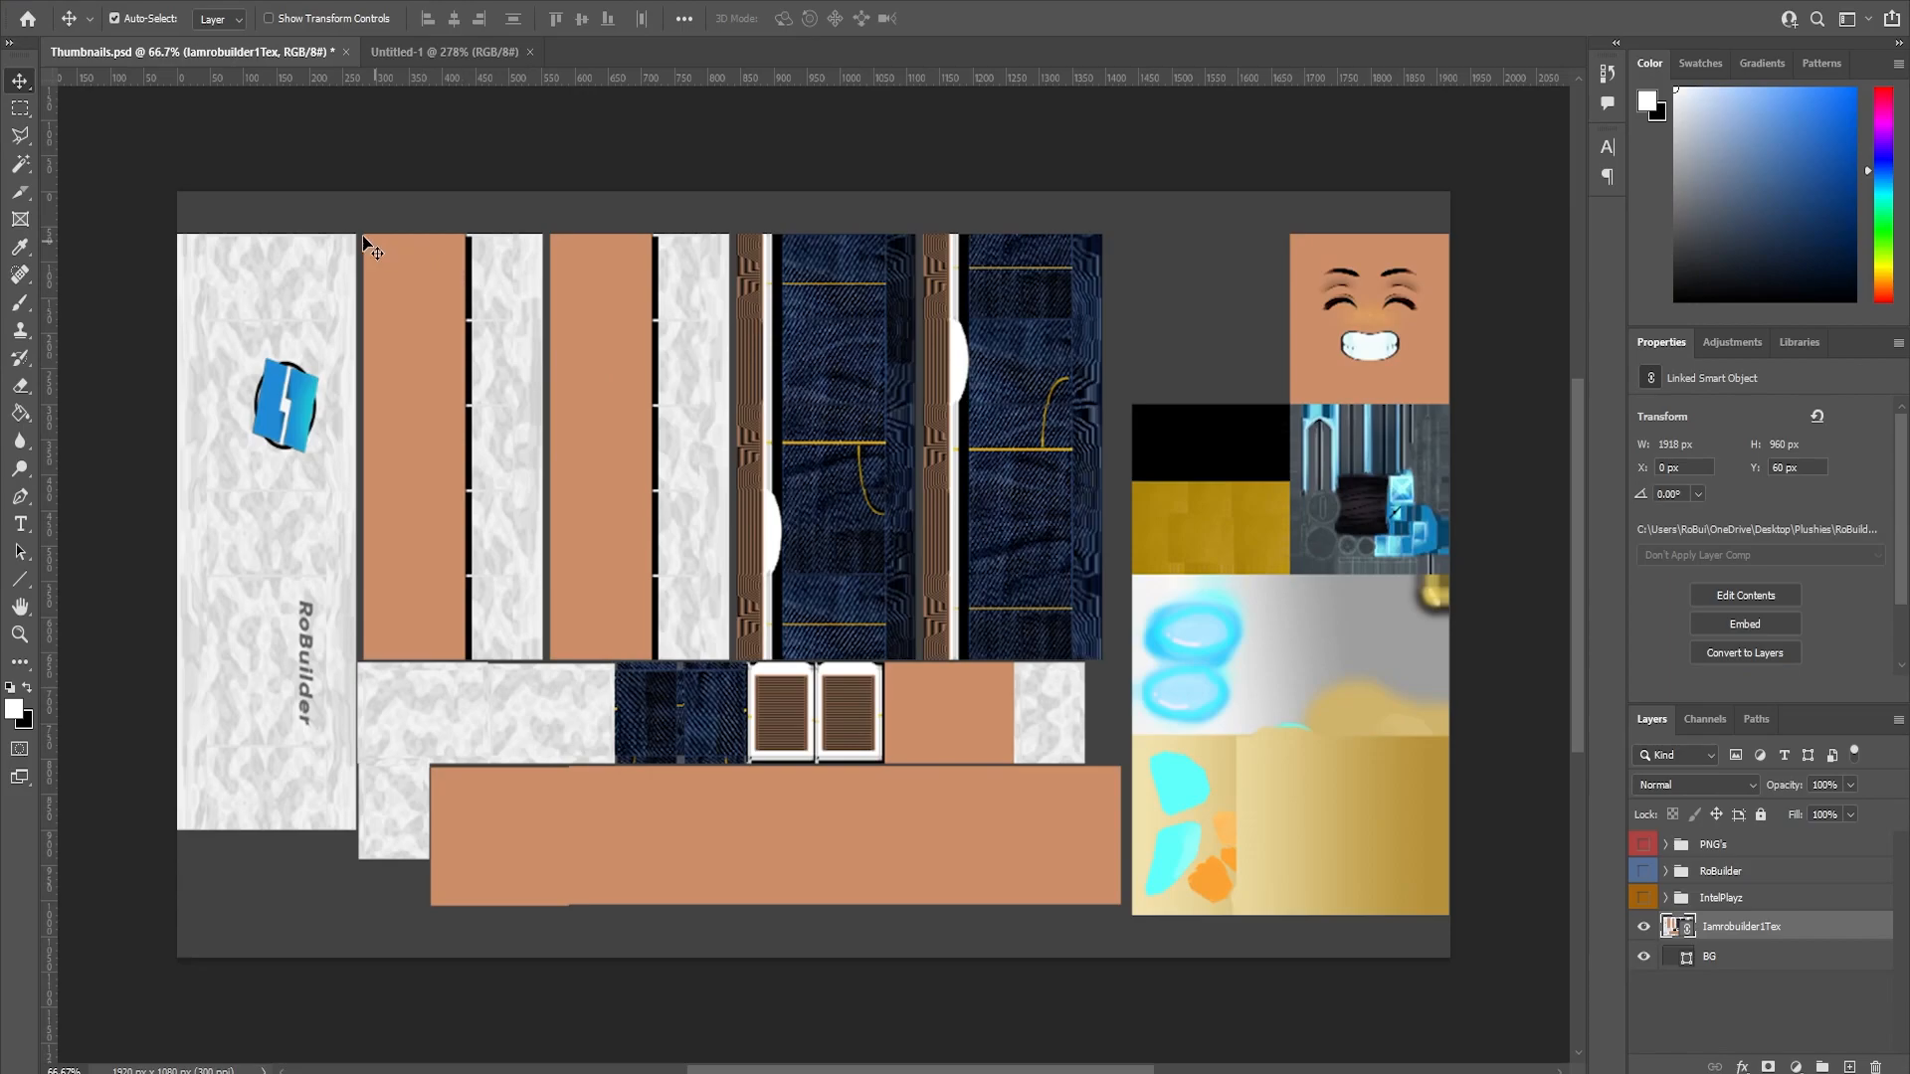
# - Marquee-select the top section of the second arm texture strip, about 278 × 127 px, and copy it to a new layer
pyautogui.click(20, 107)
pyautogui.keyDown('alt'); pyautogui.scroll(3, 627, 340); pyautogui.keyUp('alt')
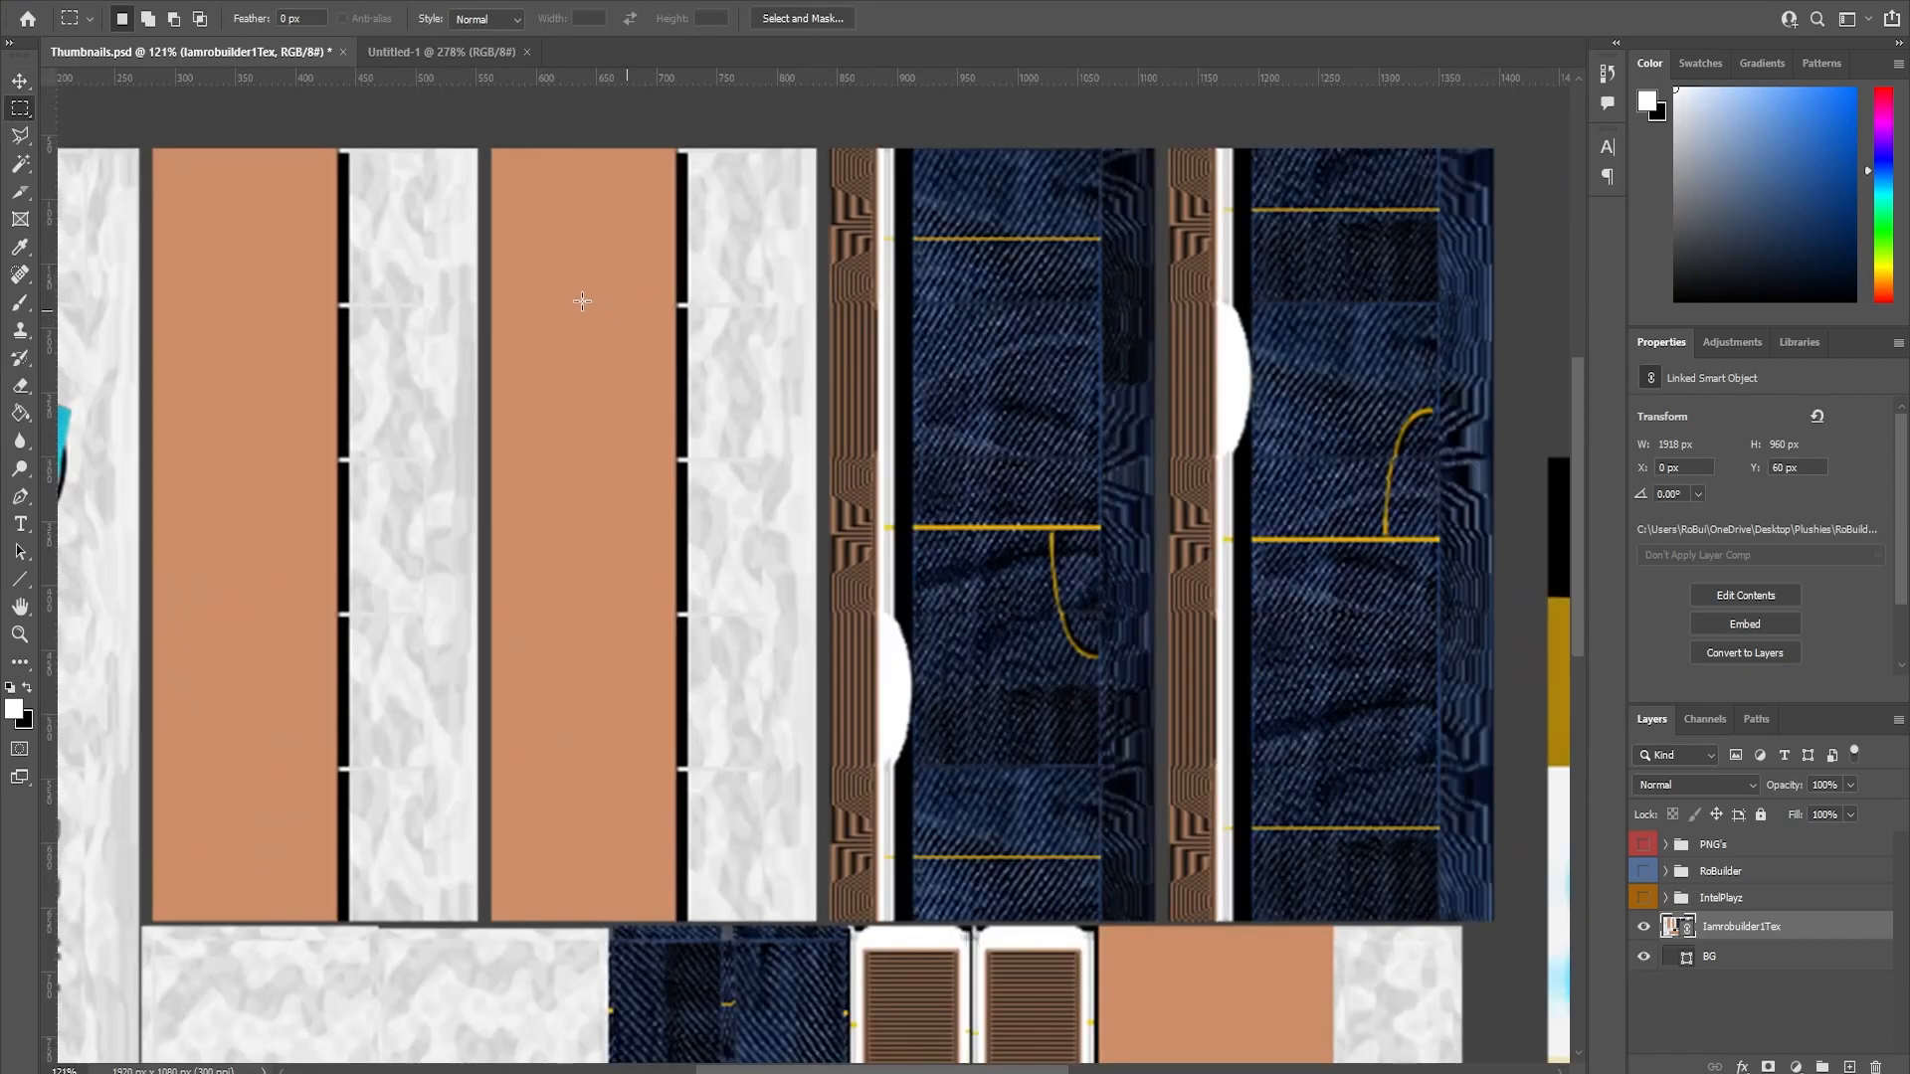
pyautogui.moveTo(818, 144); pyautogui.dragTo(486, 306)
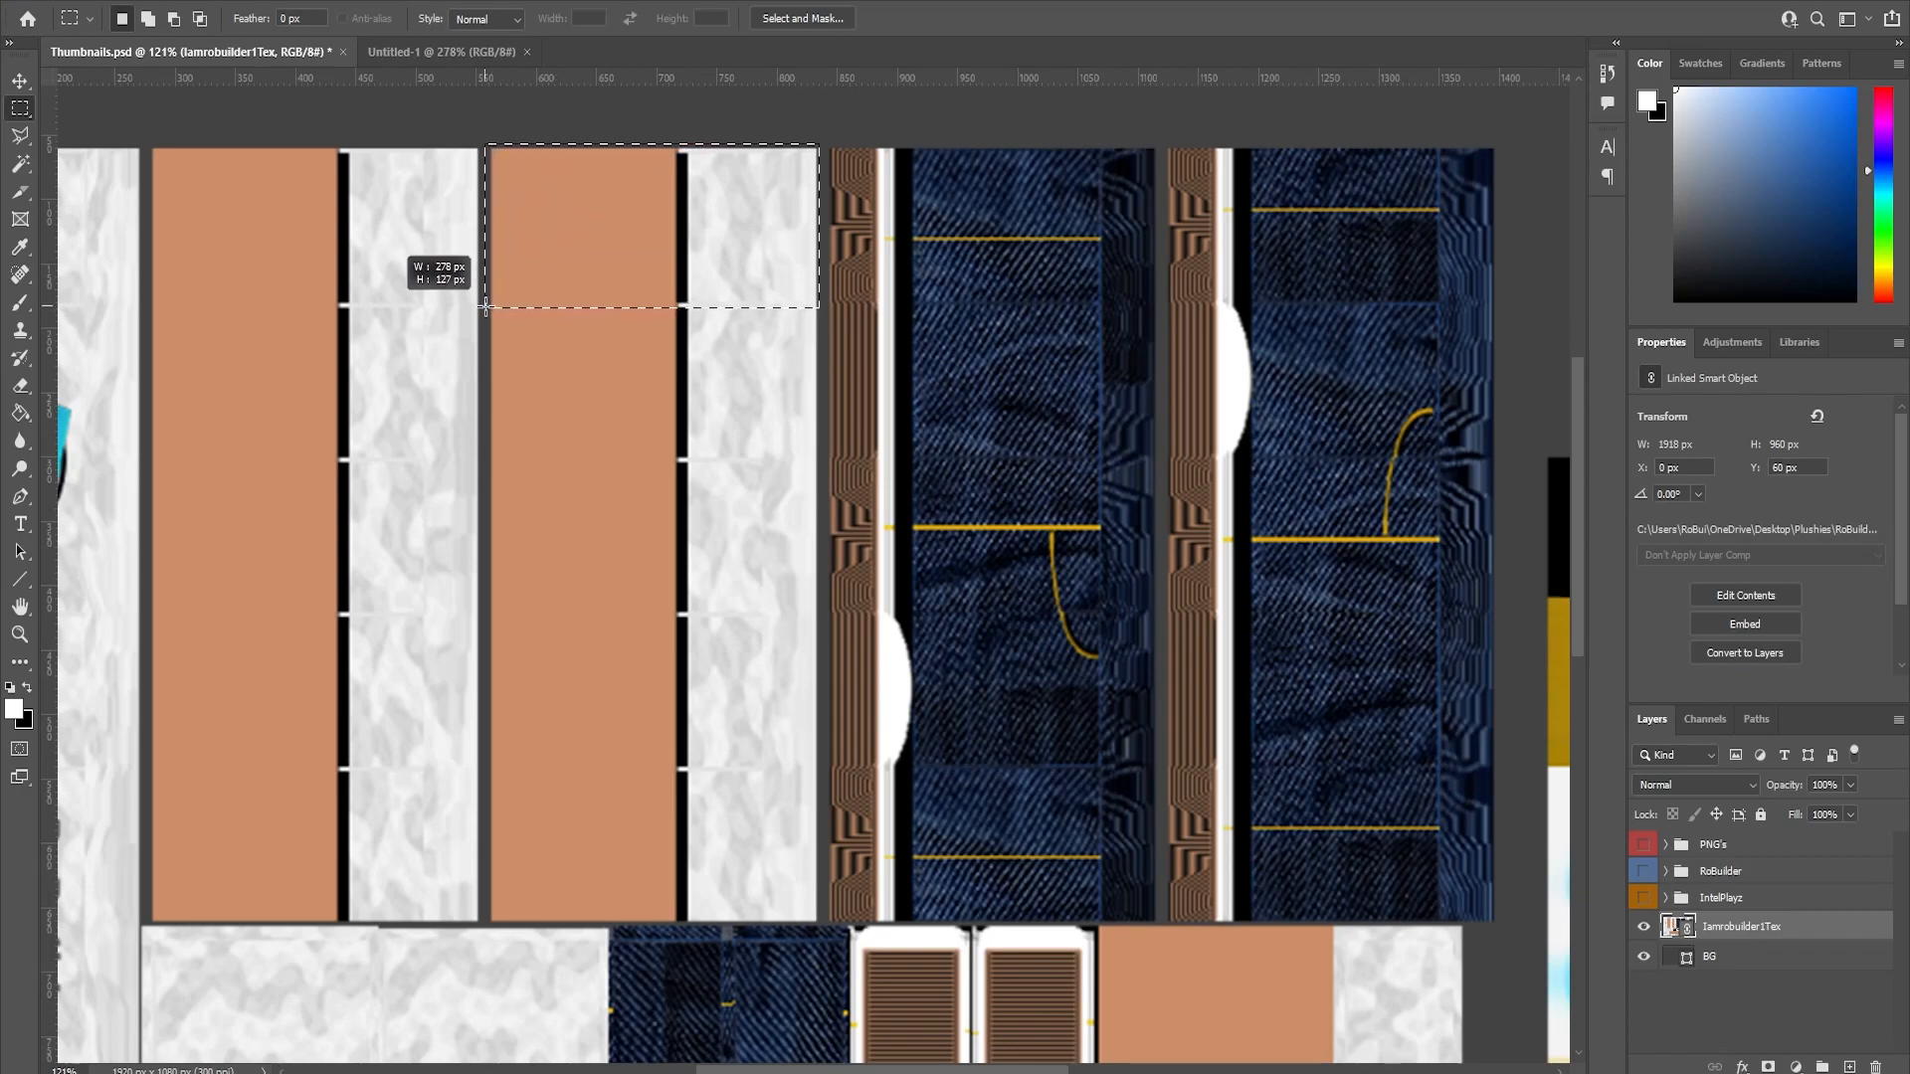
pyautogui.rightClick(689, 238)
pyautogui.click(749, 379)
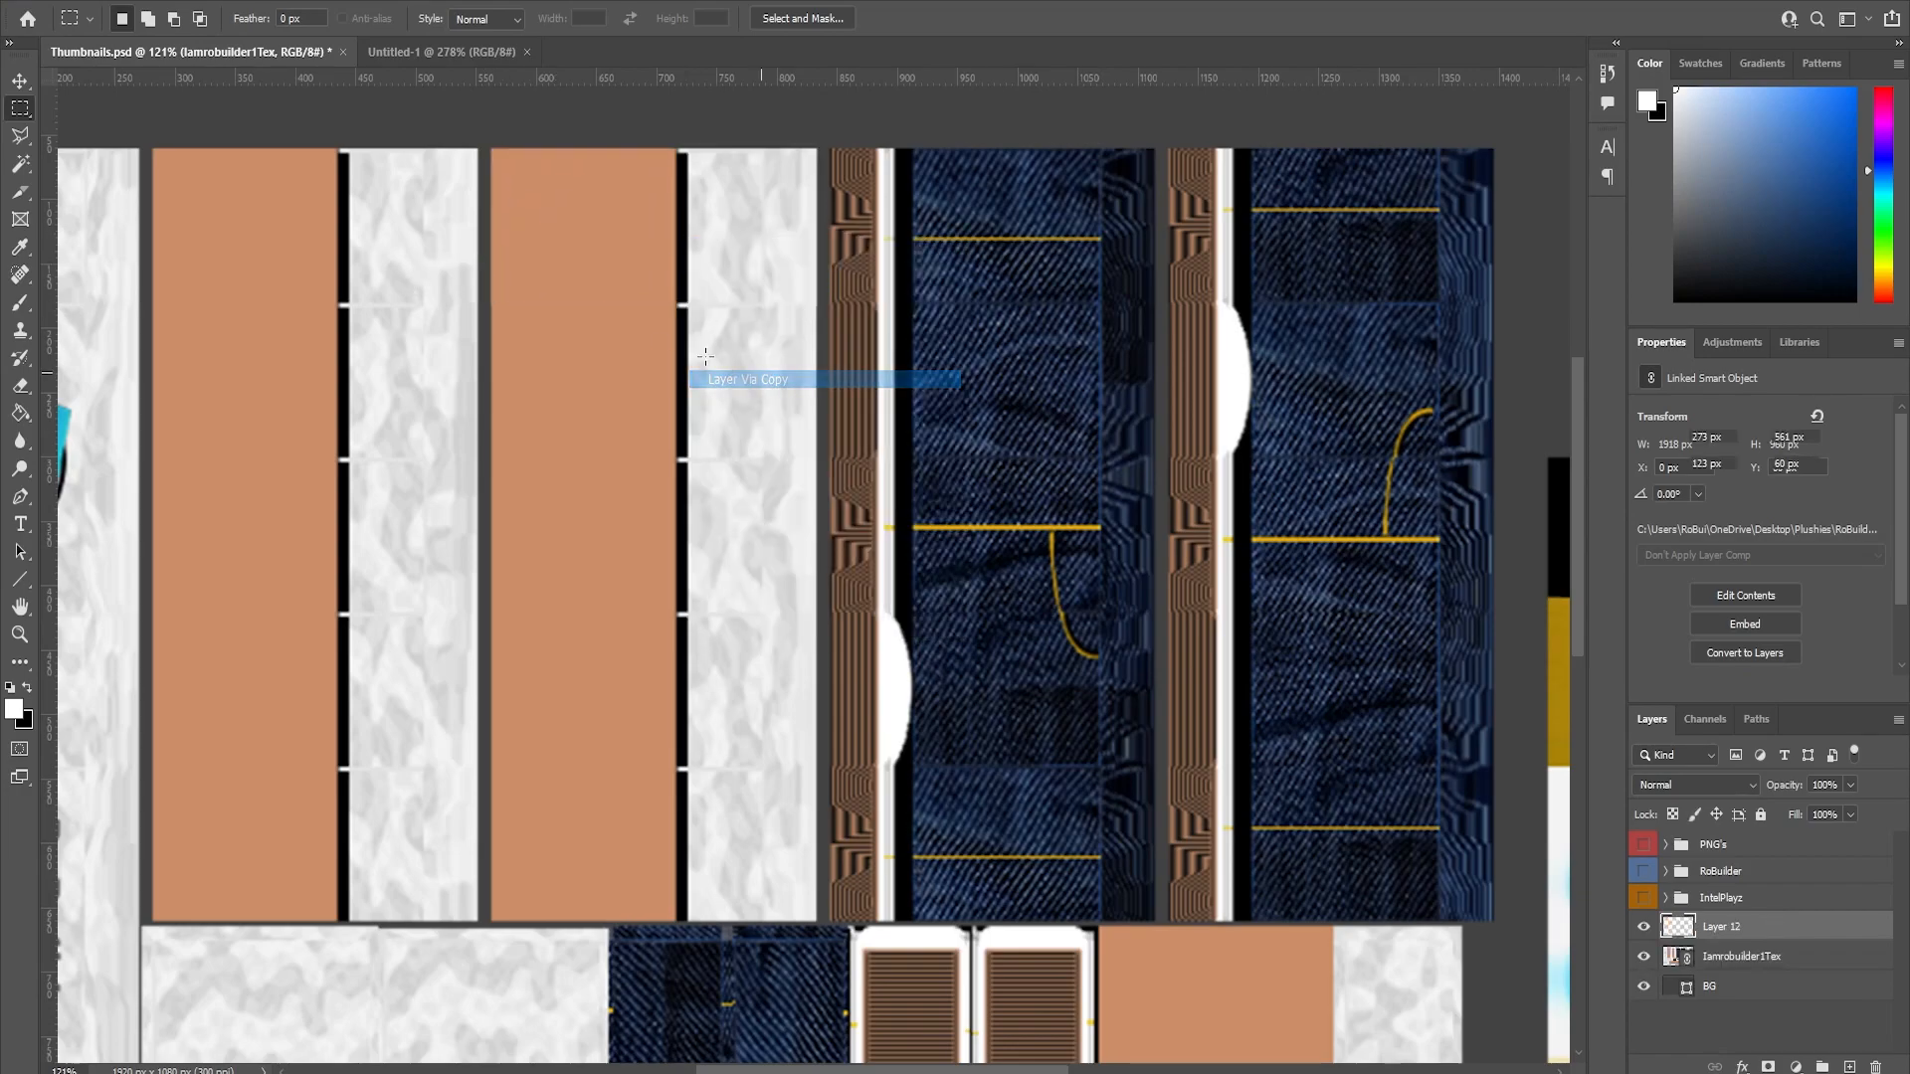
# - Transfer the arm texture piece into Untitled-1, scale it to 157 × 71 px at the canvas origin, and return to Thumbnails.psd
pyautogui.press('v')
pyautogui.moveTo(664, 259); pyautogui.dragTo(814, 411)
pyautogui.hotkey('ctrl', 't')
pyautogui.moveTo(1144, 374); pyautogui.dragTo(823, 373)
pyautogui.moveTo(686, 384); pyautogui.dragTo(717, 273)
pyautogui.press('Return')
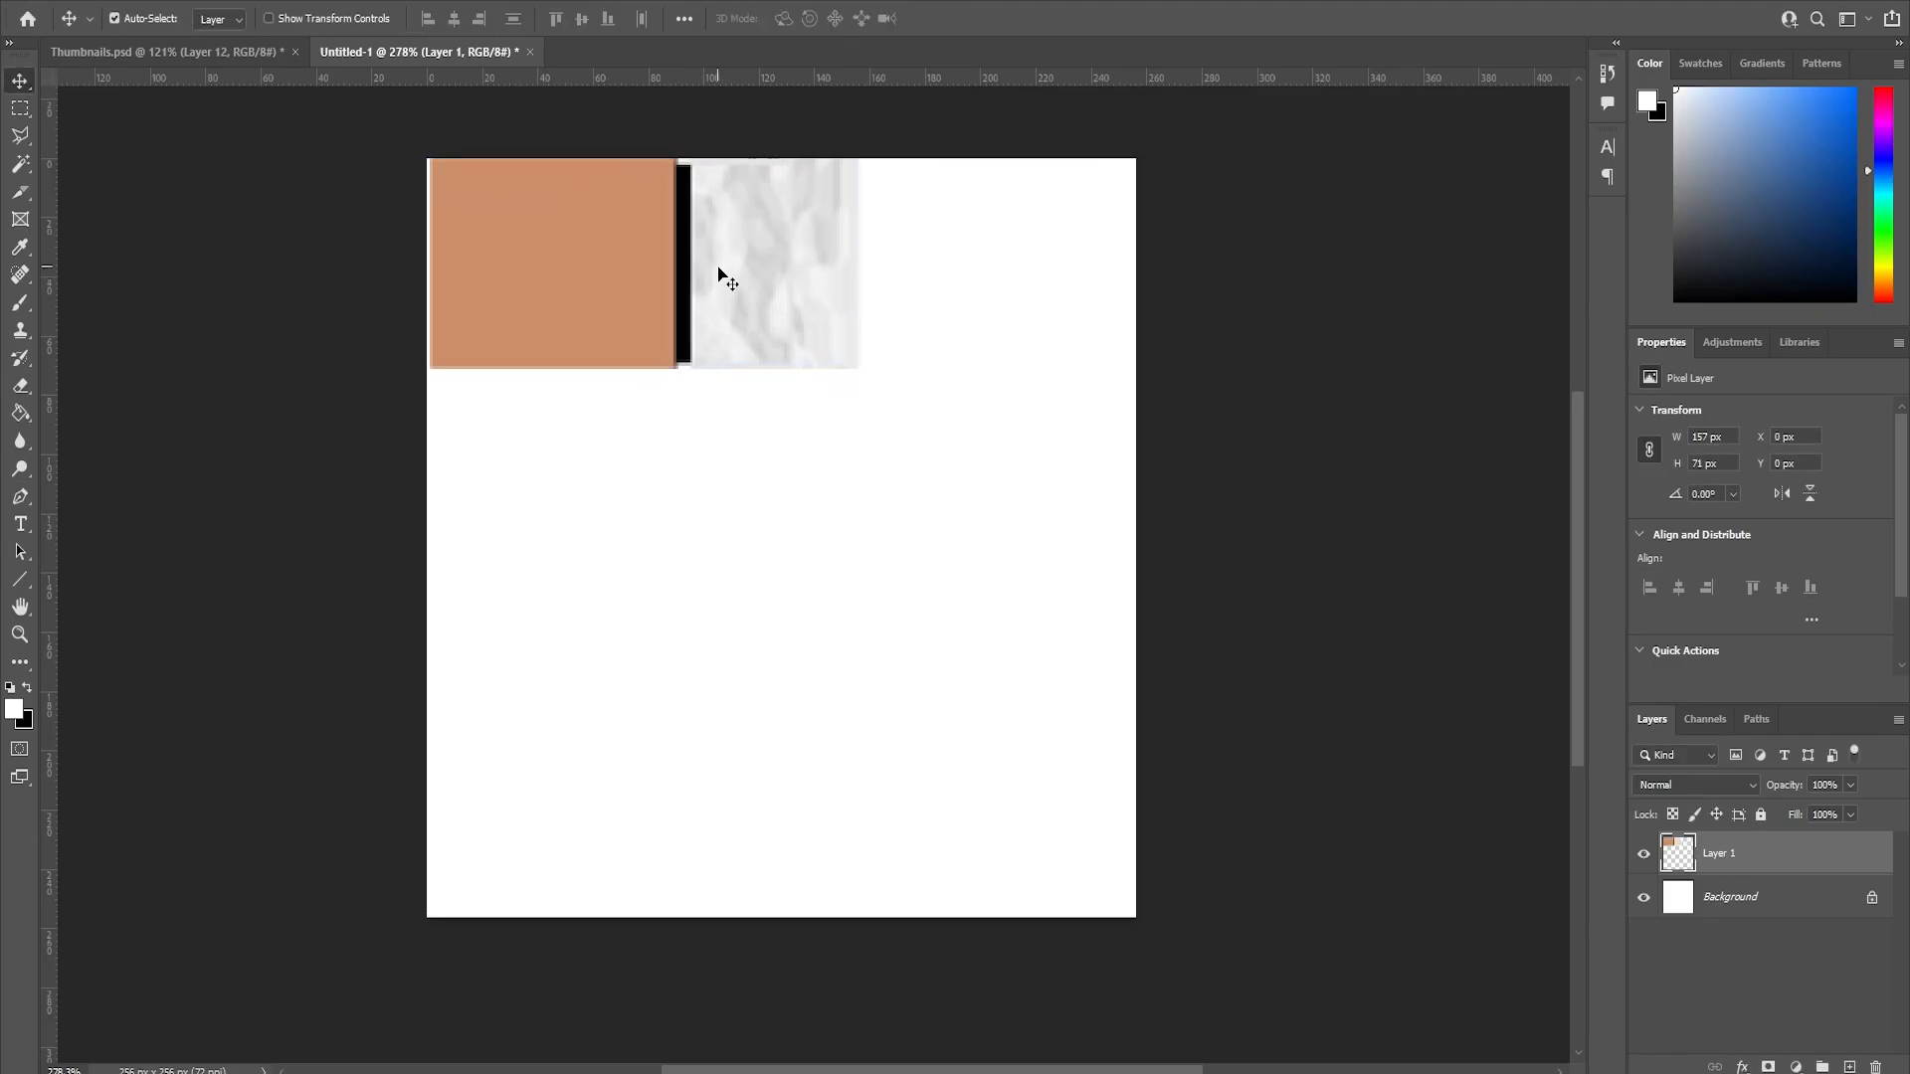
pyautogui.click(243, 49)
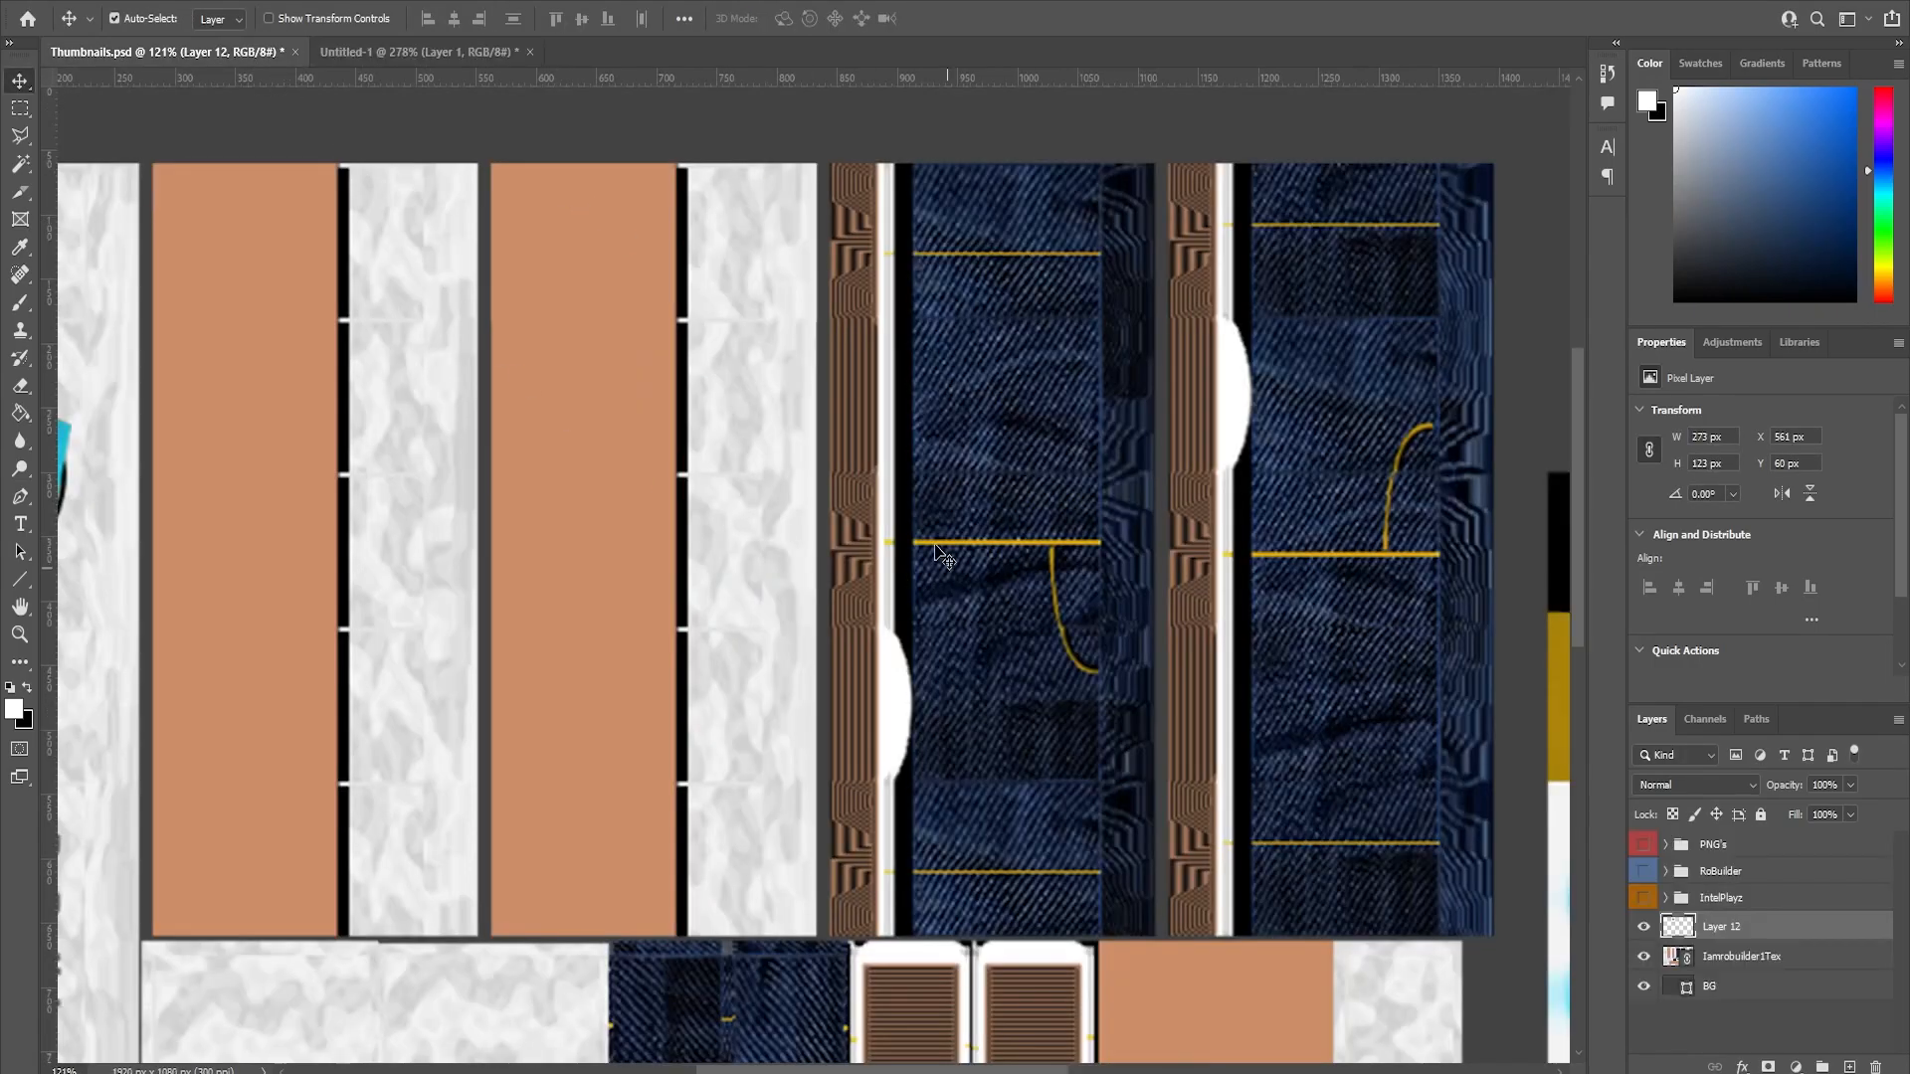
pyautogui.scroll(-2, 796, 577)
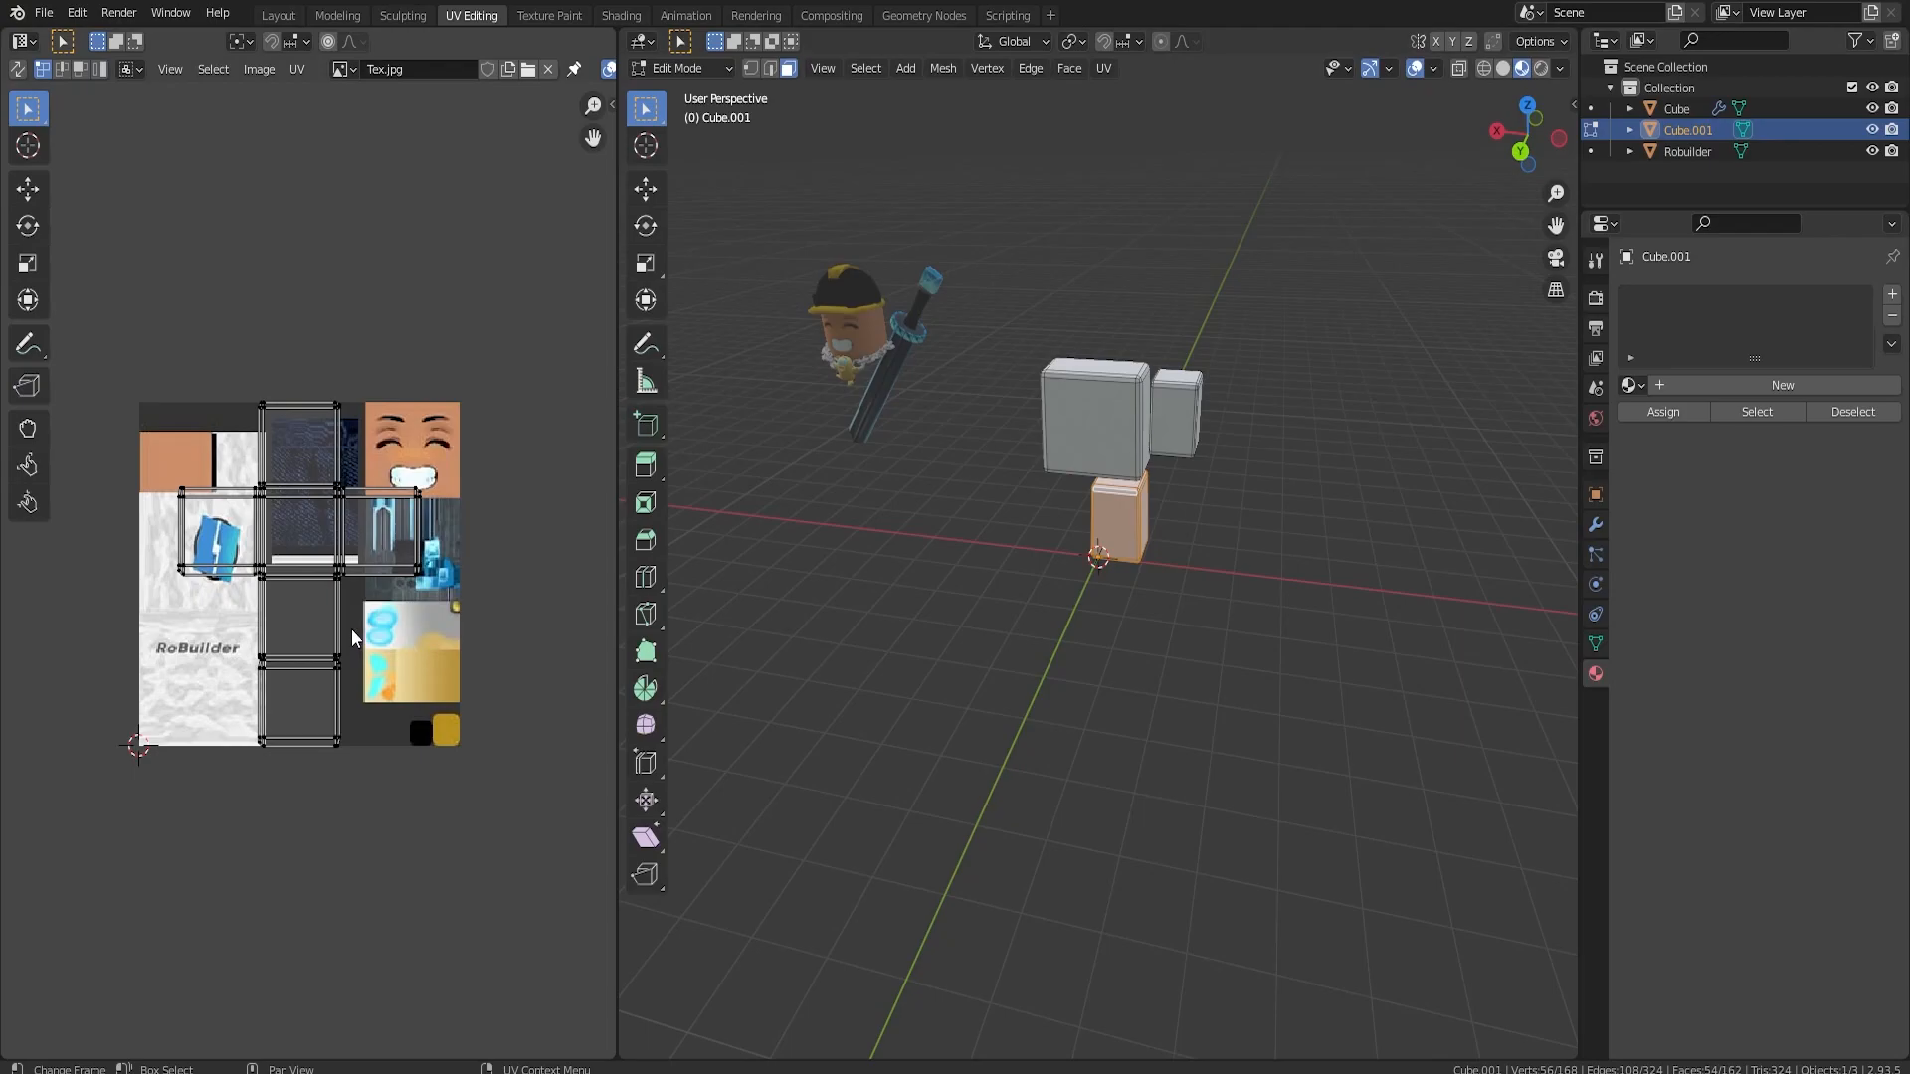
# - Deselect the body parts in Blender and add a cylinder to the body mesh in Edit Mode
pyautogui.scroll(1, 383, 574)
pyautogui.moveTo(1220, 413); pyautogui.dragTo(1240, 397, button='middle')
pyautogui.scroll(2, 1243, 401)
pyautogui.click(999, 505)
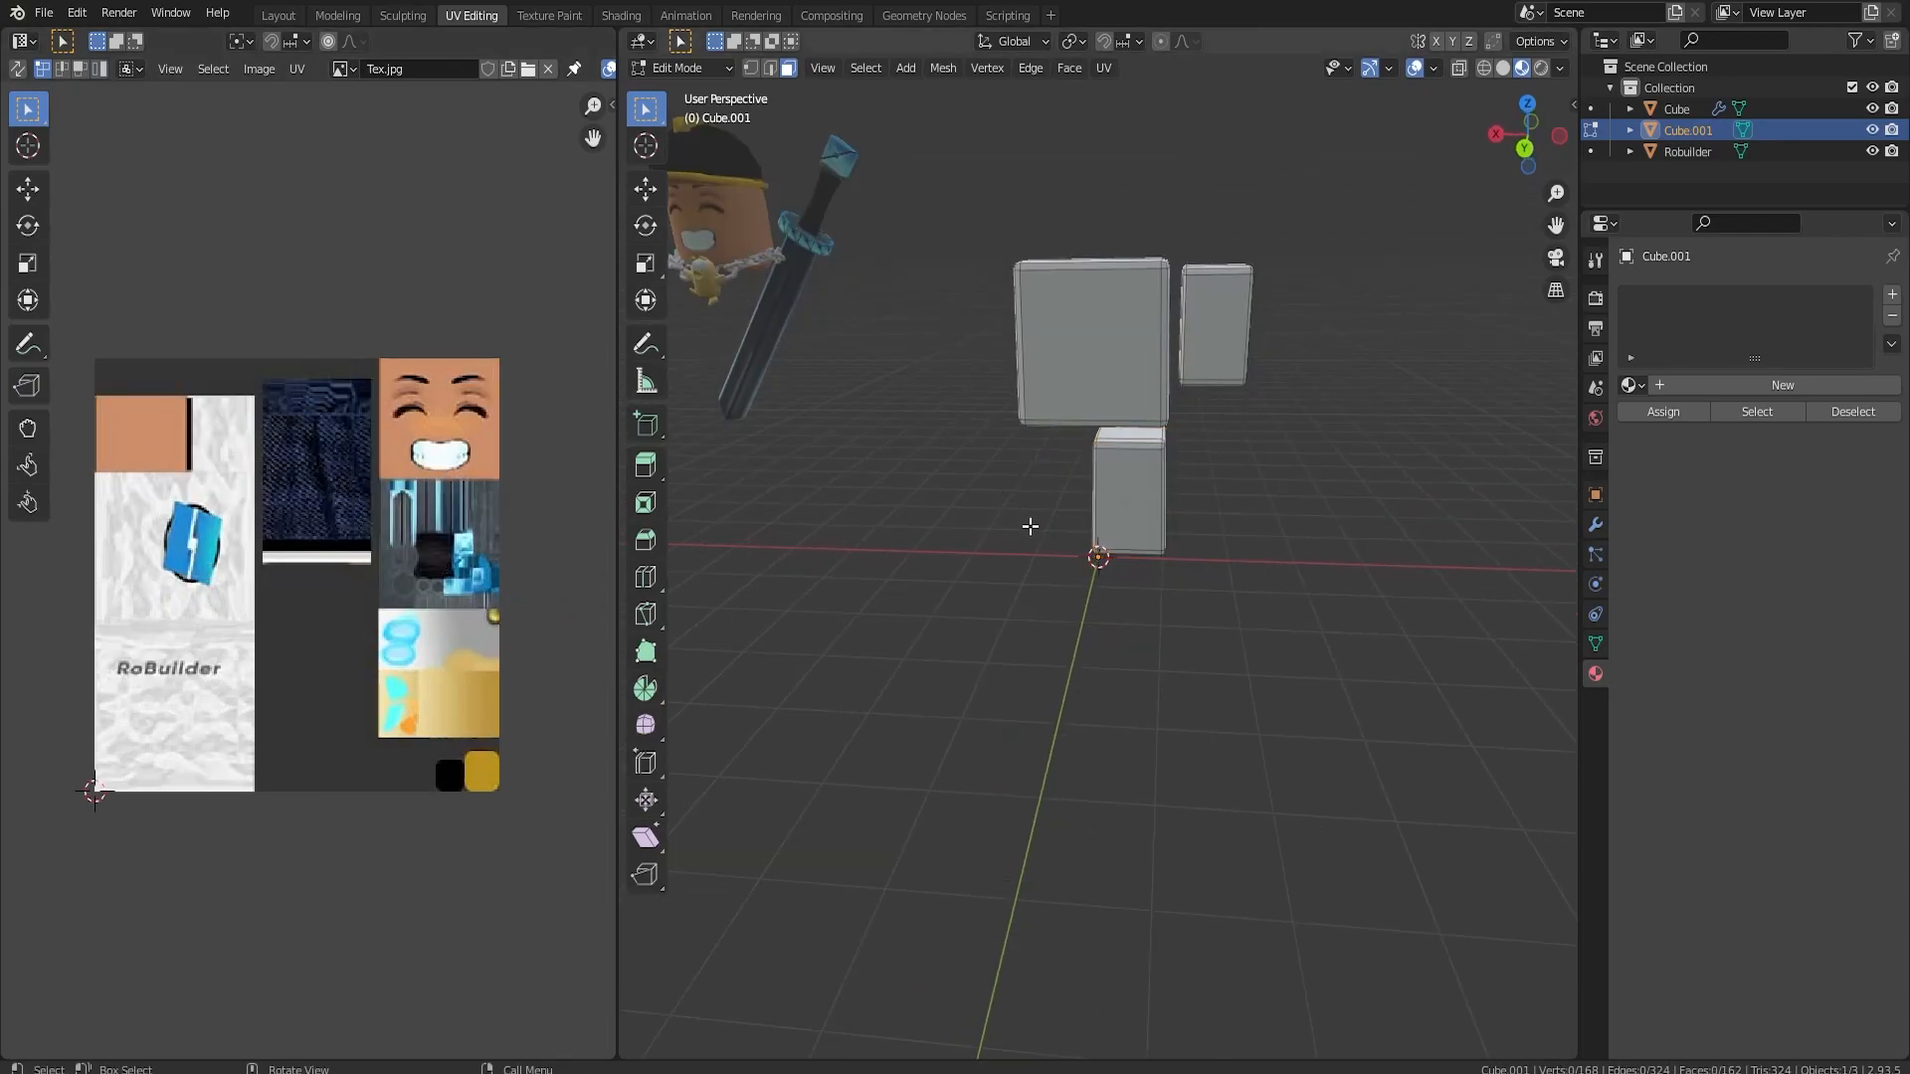
pyautogui.press('Tab')
pyautogui.press('Tab')
pyautogui.hotkey('shift', 'a')
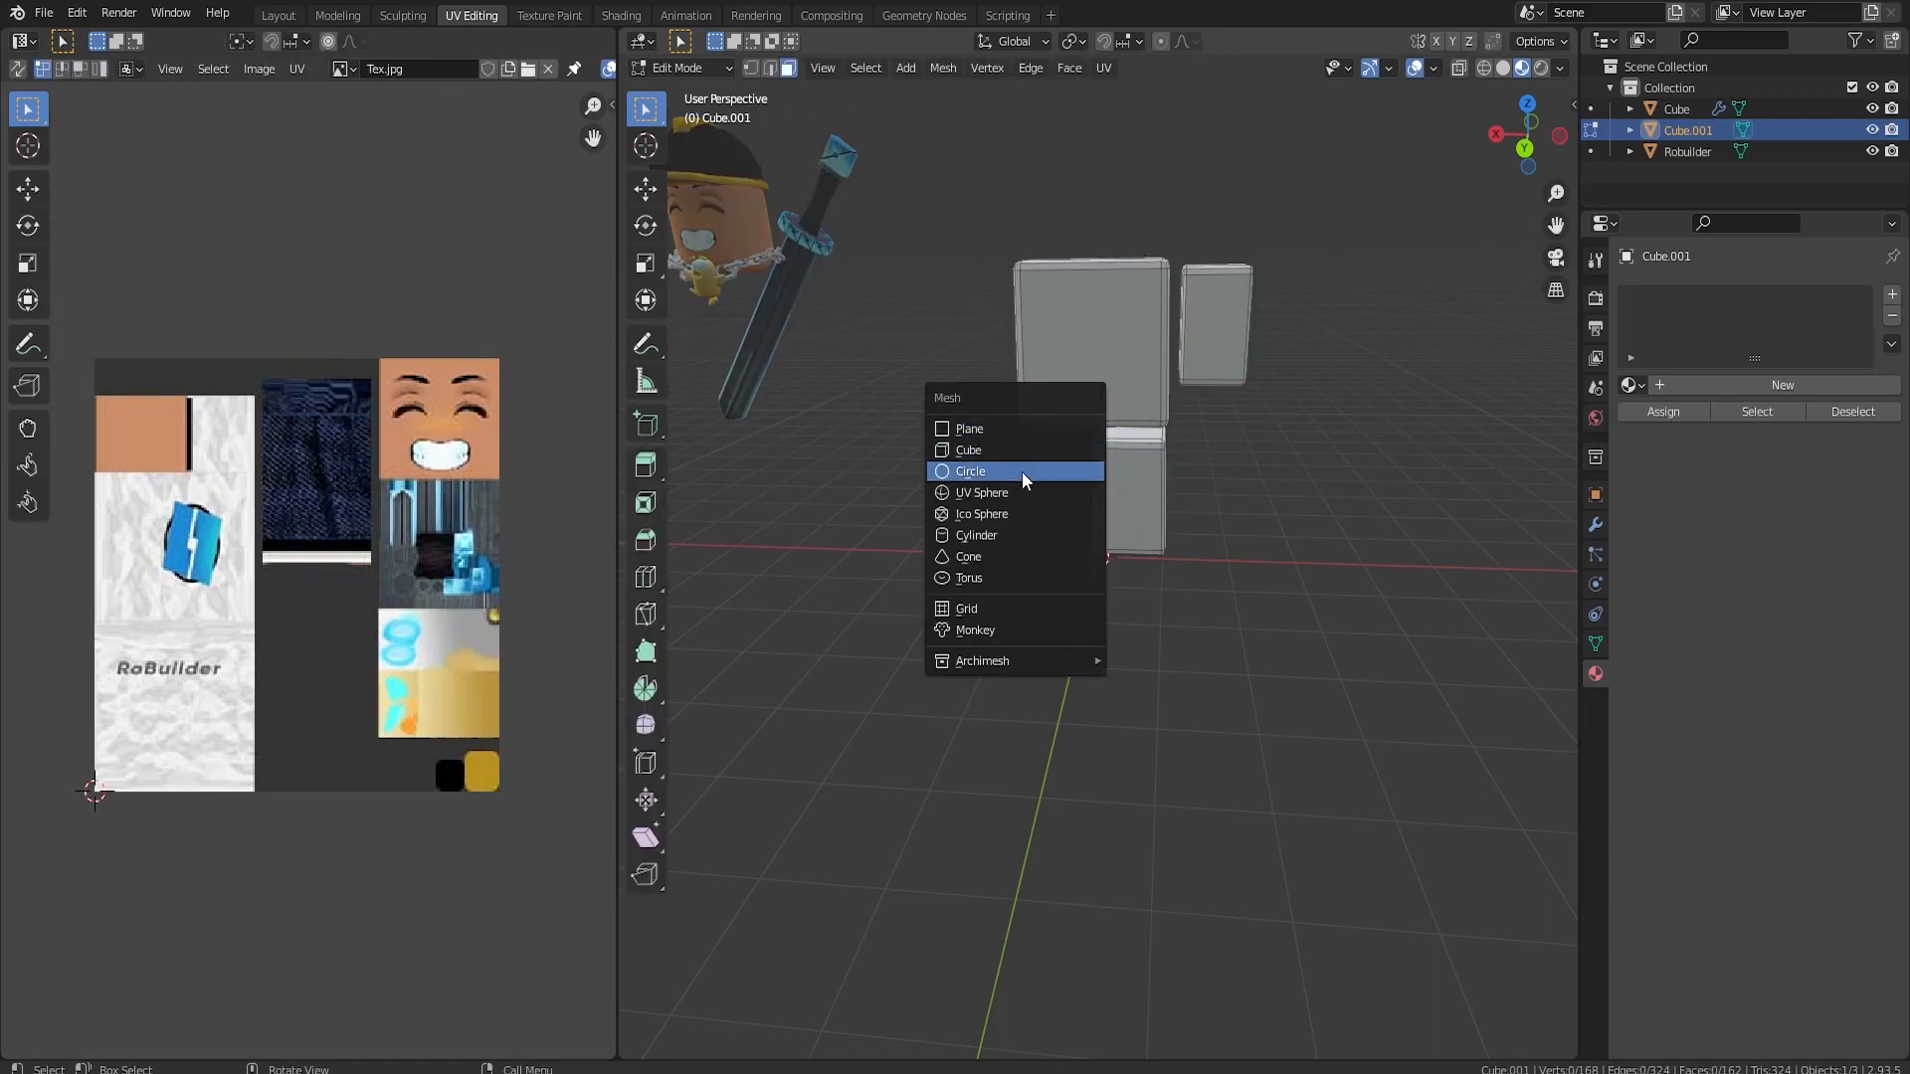
pyautogui.click(994, 534)
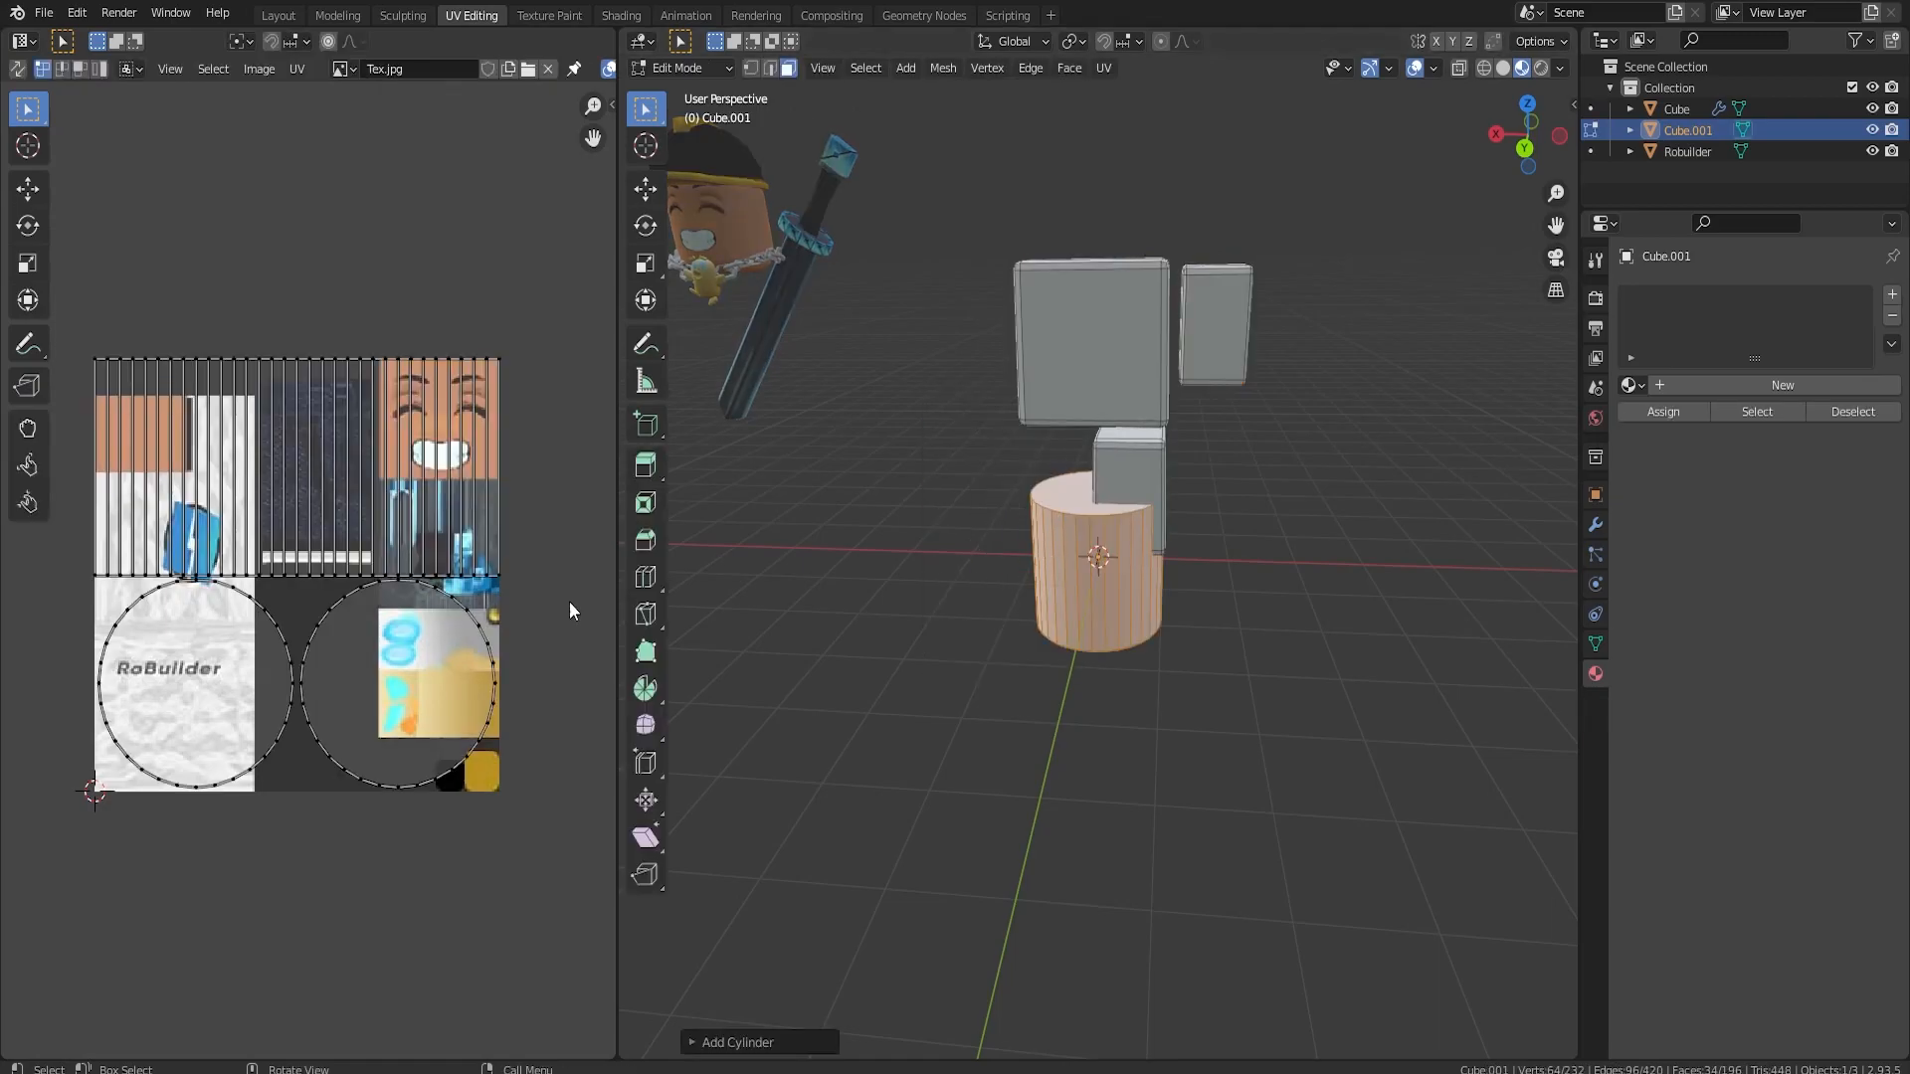
# - Set the new cylinder's vertex count to 12
pyautogui.click(692, 1045)
pyautogui.click(892, 787)
pyautogui.press('Return')
pyautogui.click(871, 787)
pyautogui.write('12')
pyautogui.press('Return')
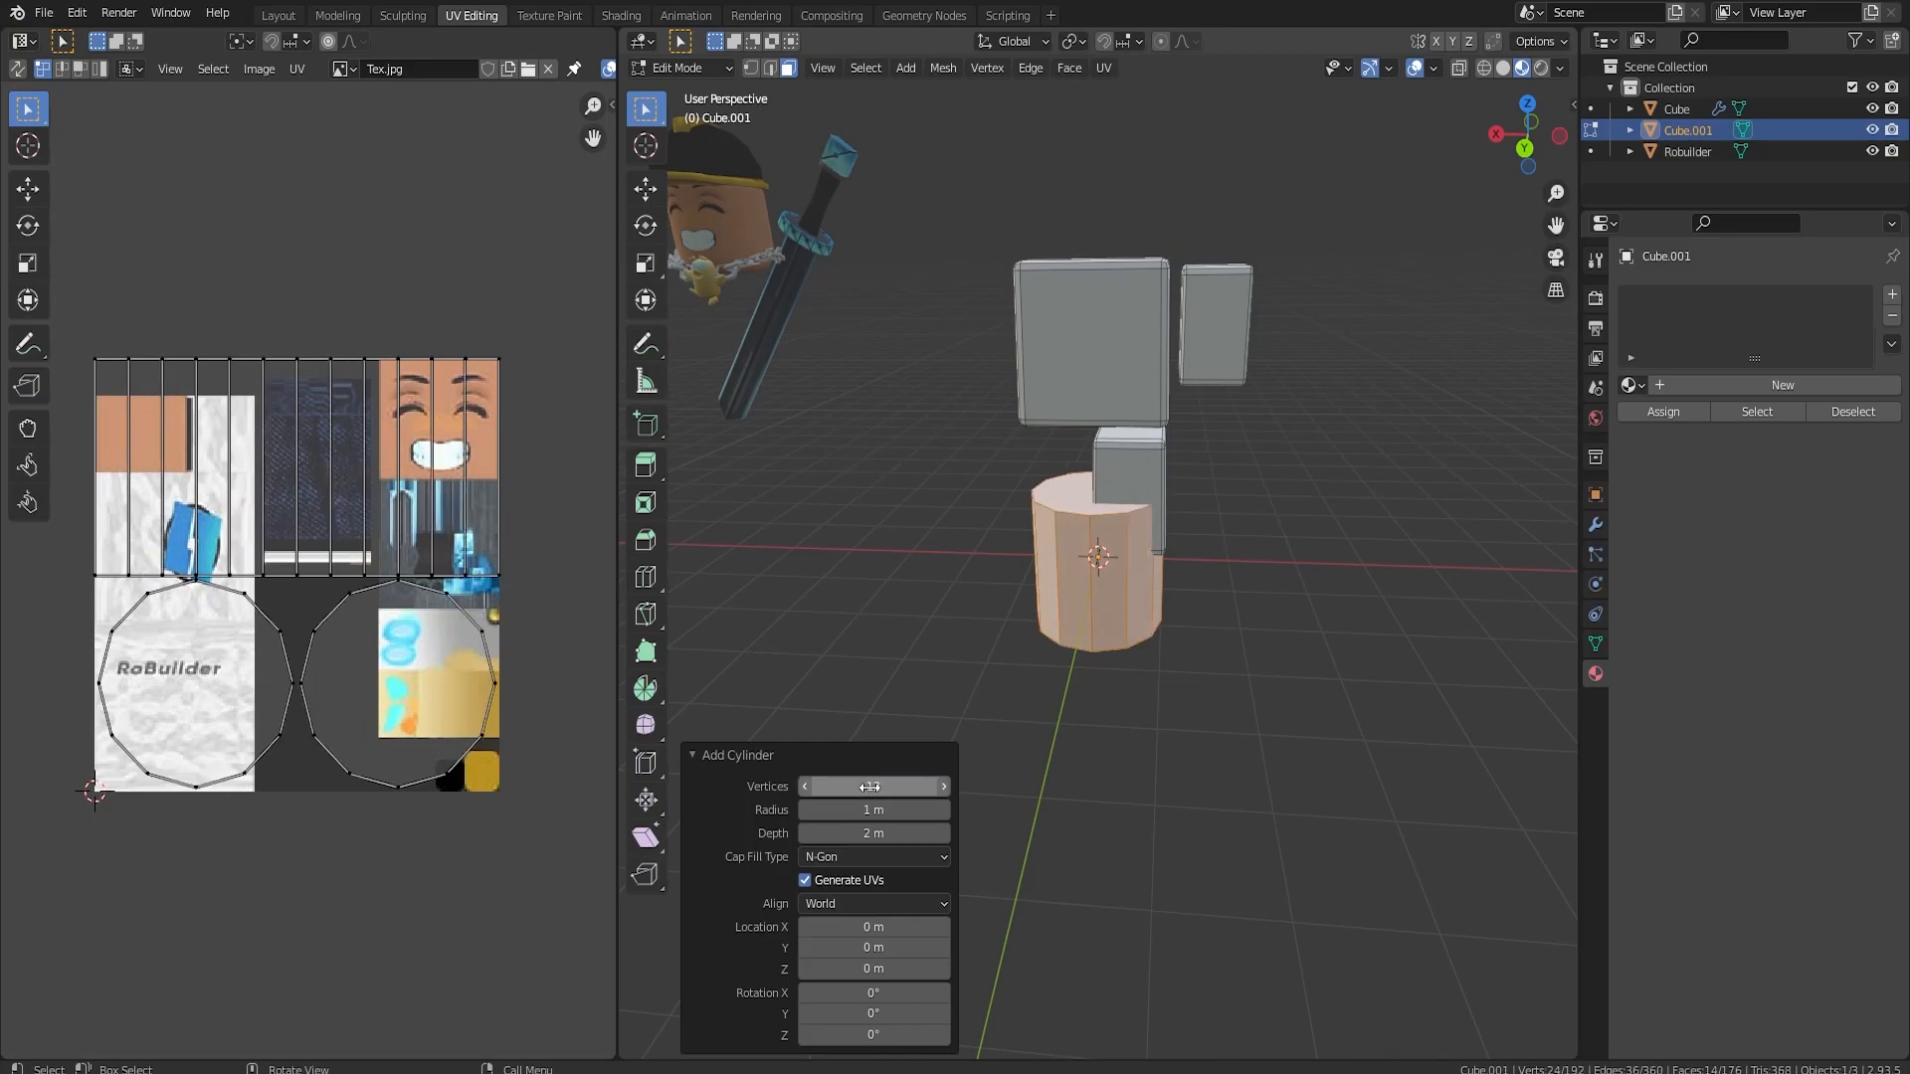
pyautogui.click(694, 756)
# - Try adding two horizontal loop cuts around the cylinder and spreading them apart along Z by a factor of about 2.09
pyautogui.hotkey('ctrl', 'r')
pyautogui.scroll(1, 1131, 575)
pyautogui.click(1131, 575)
pyautogui.rightClick(1131, 575)
pyautogui.keyDown('alt'); pyautogui.moveTo(1132, 575); pyautogui.dragTo(1277, 571, button='middle'); pyautogui.keyUp('alt')
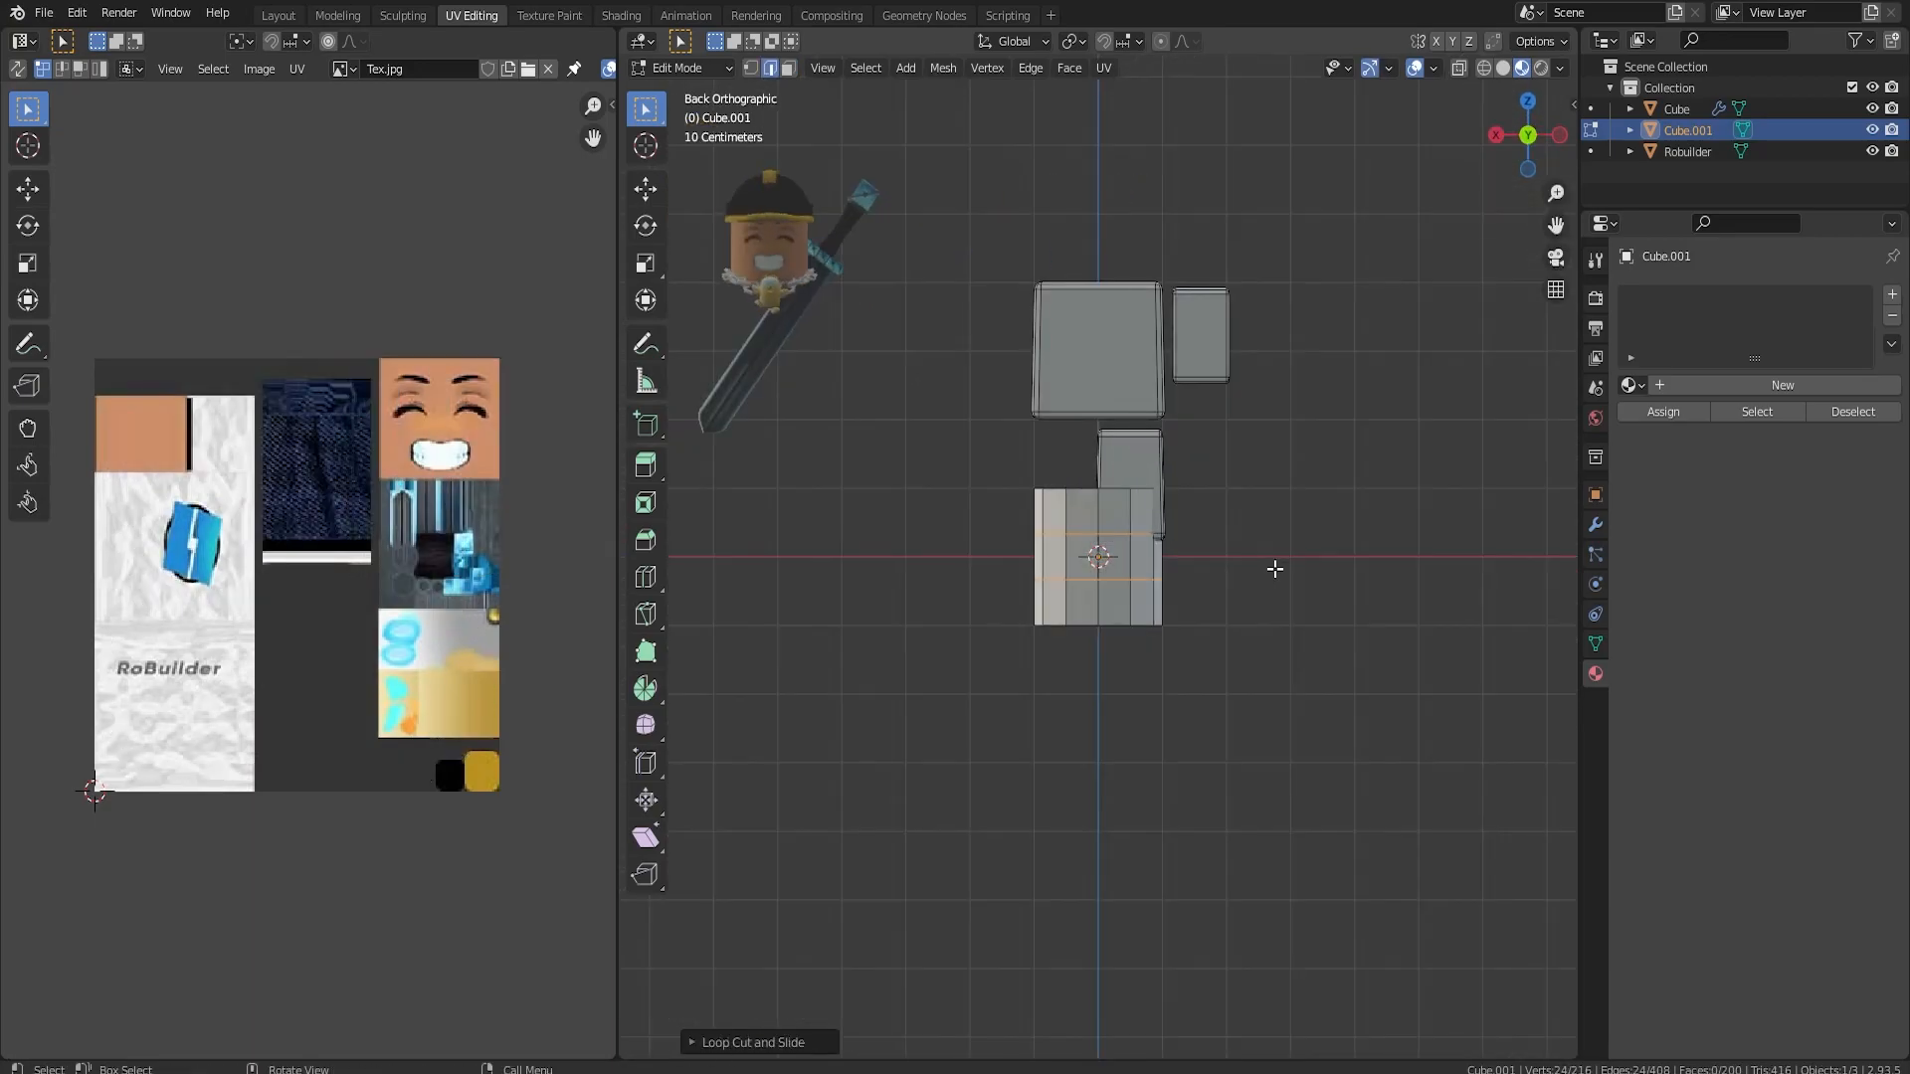
pyautogui.scroll(3, 1280, 575)
pyautogui.press('s')
pyautogui.press('z')
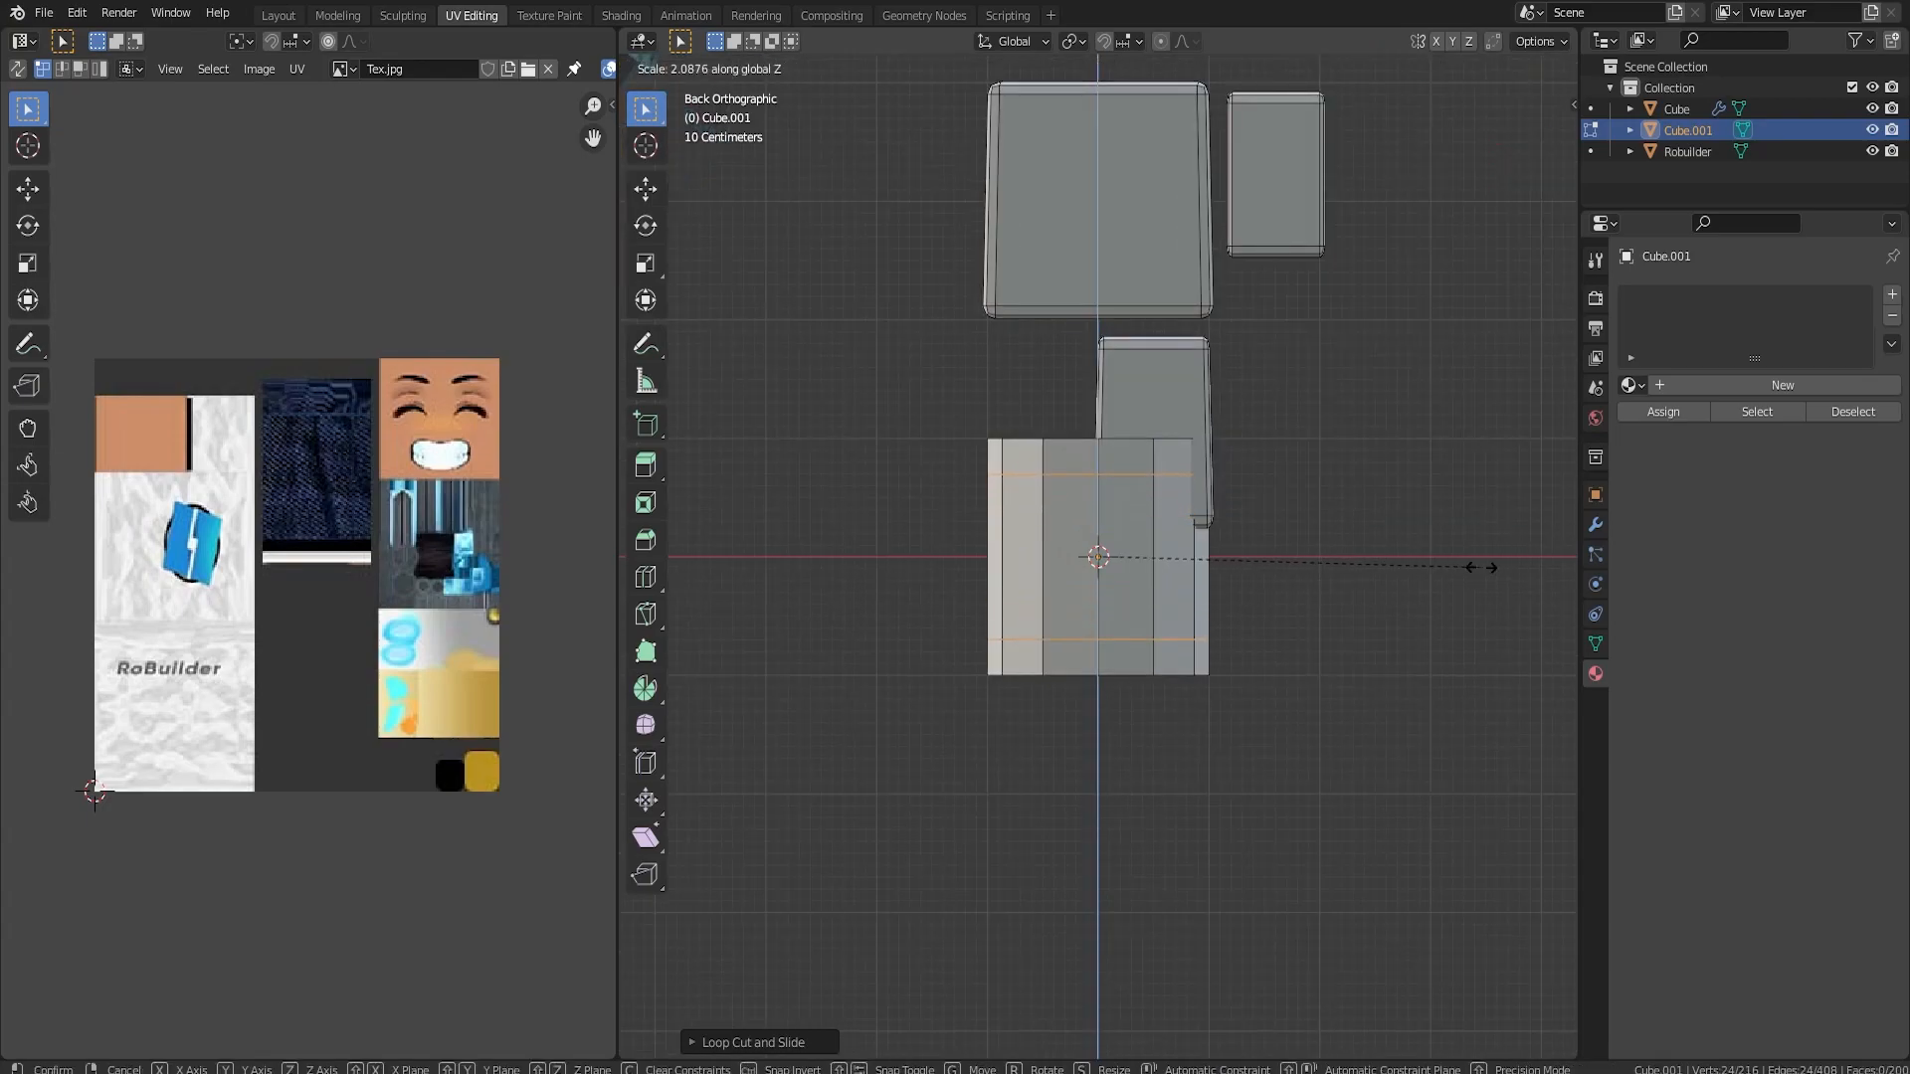
pyautogui.click(1482, 568)
# - Undo the loop cuts and their scaling, keeping the plain 12-sided cylinder
pyautogui.hotkey('ctrl', 'z')
pyautogui.hotkey('ctrl', 'z')
pyautogui.hotkey('ctrl', 'z')
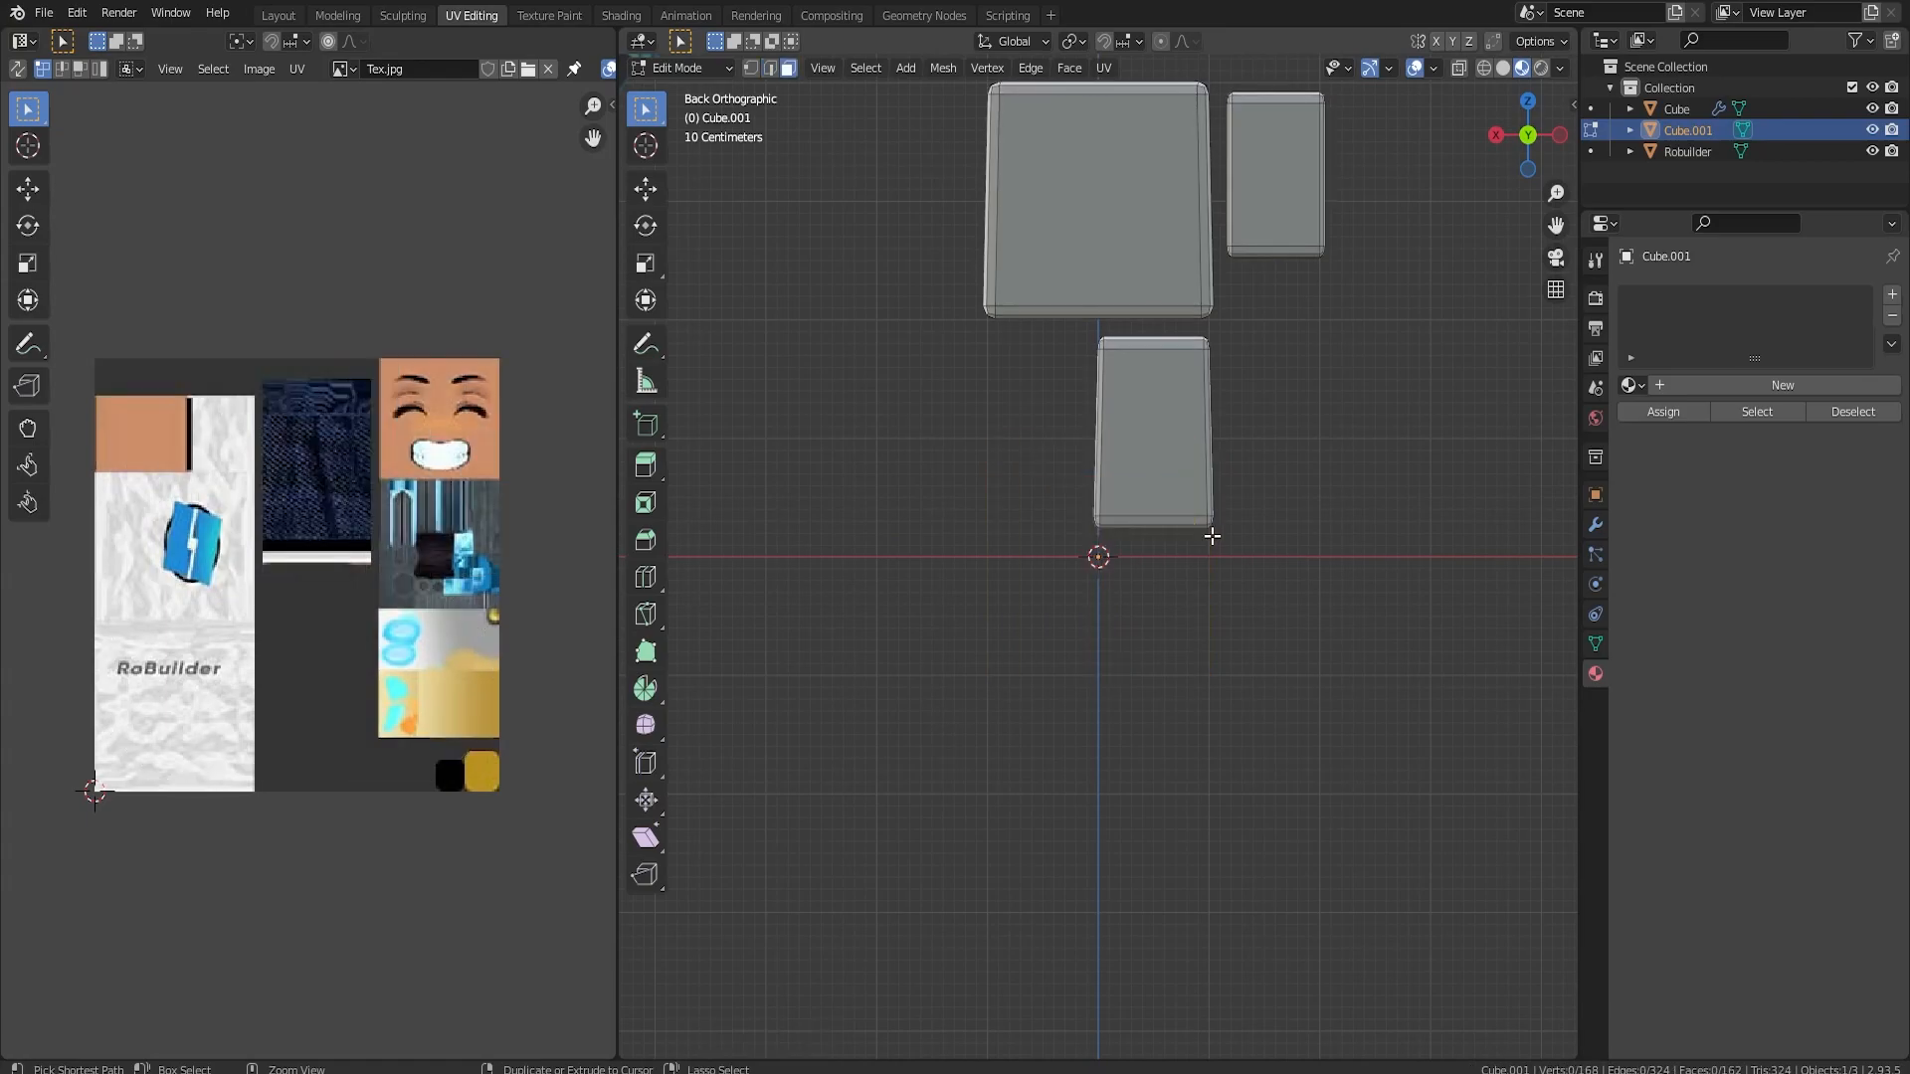
pyautogui.hotkey('ctrl', 'shift', 'z')
# - Select the cylinder's top and bottom cap faces and bevel their edges about 0.22 m with 2 segments
pyautogui.scroll(1, 1204, 493)
pyautogui.moveTo(1137, 456); pyautogui.dragTo(1126, 511, button='middle')
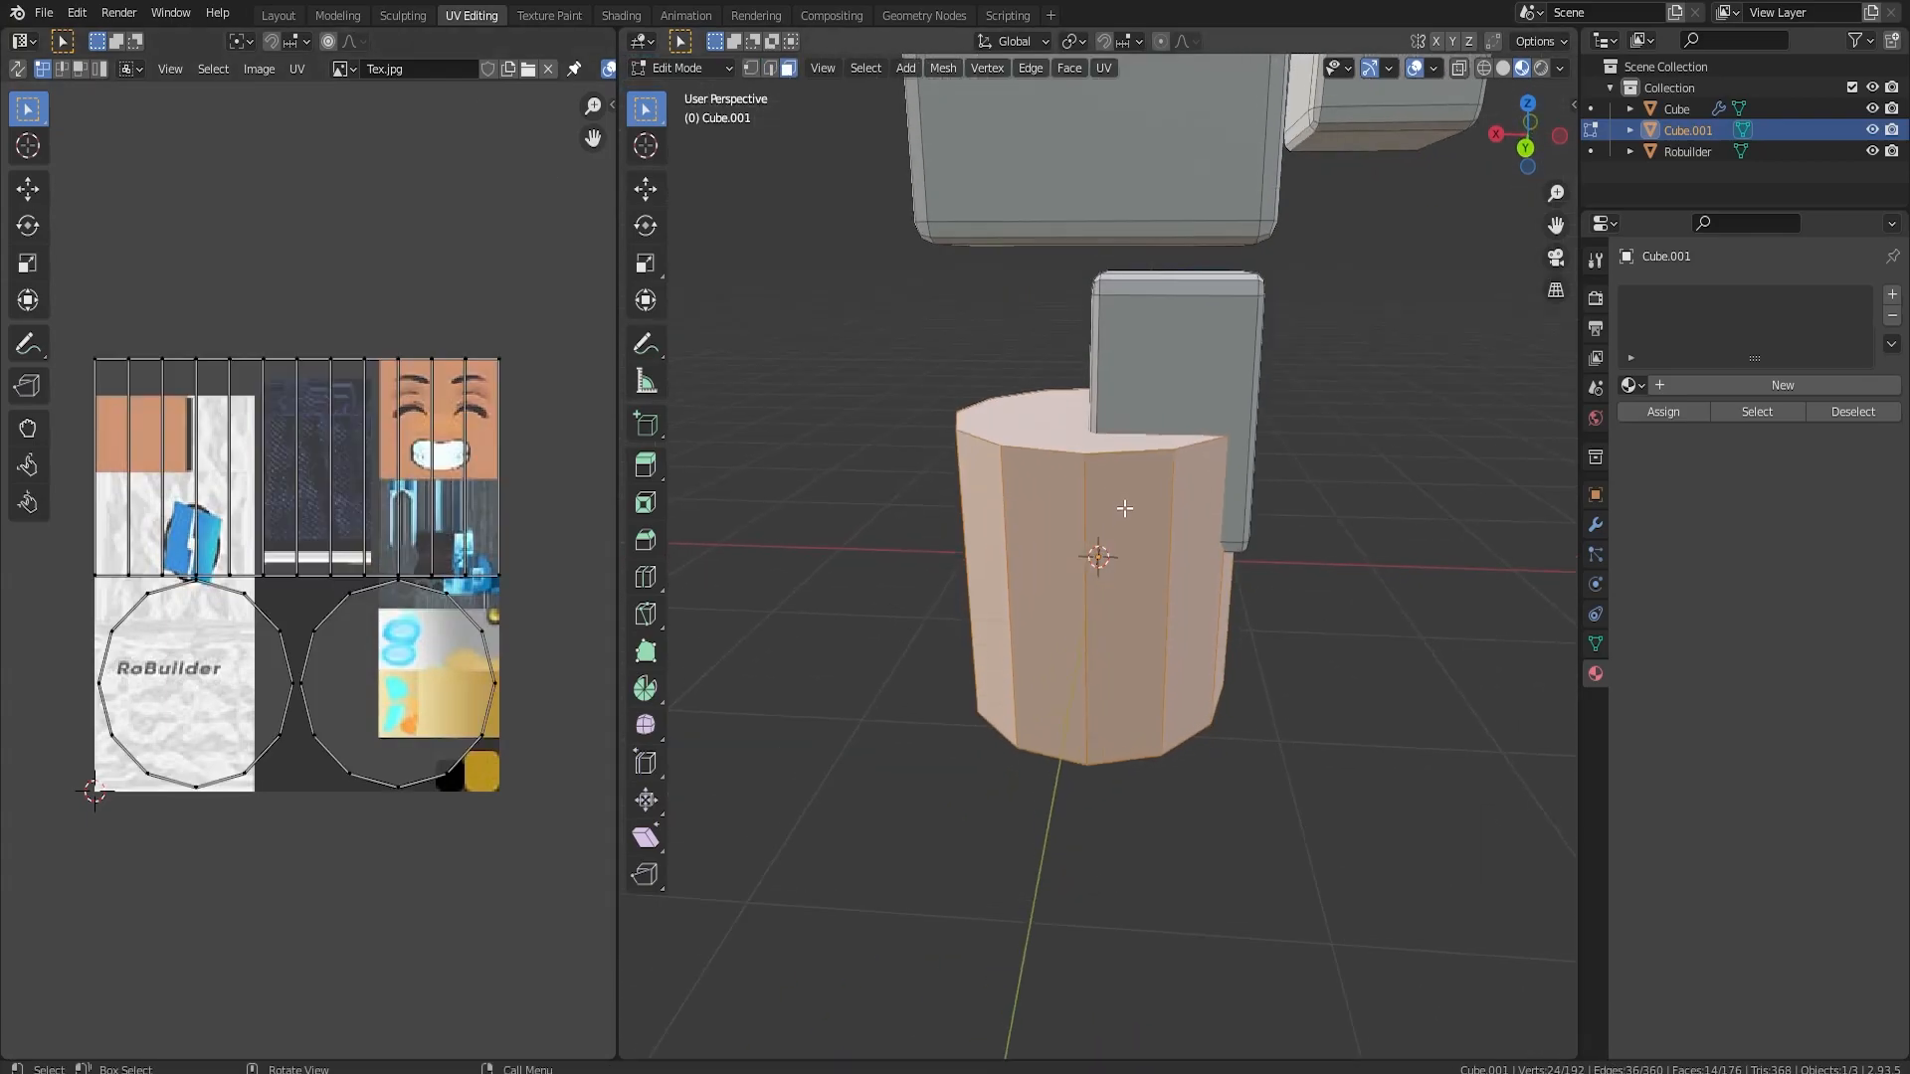
pyautogui.click(1087, 417)
pyautogui.click(1085, 418)
pyautogui.moveTo(1120, 645); pyautogui.dragTo(1098, 716, button='middle')
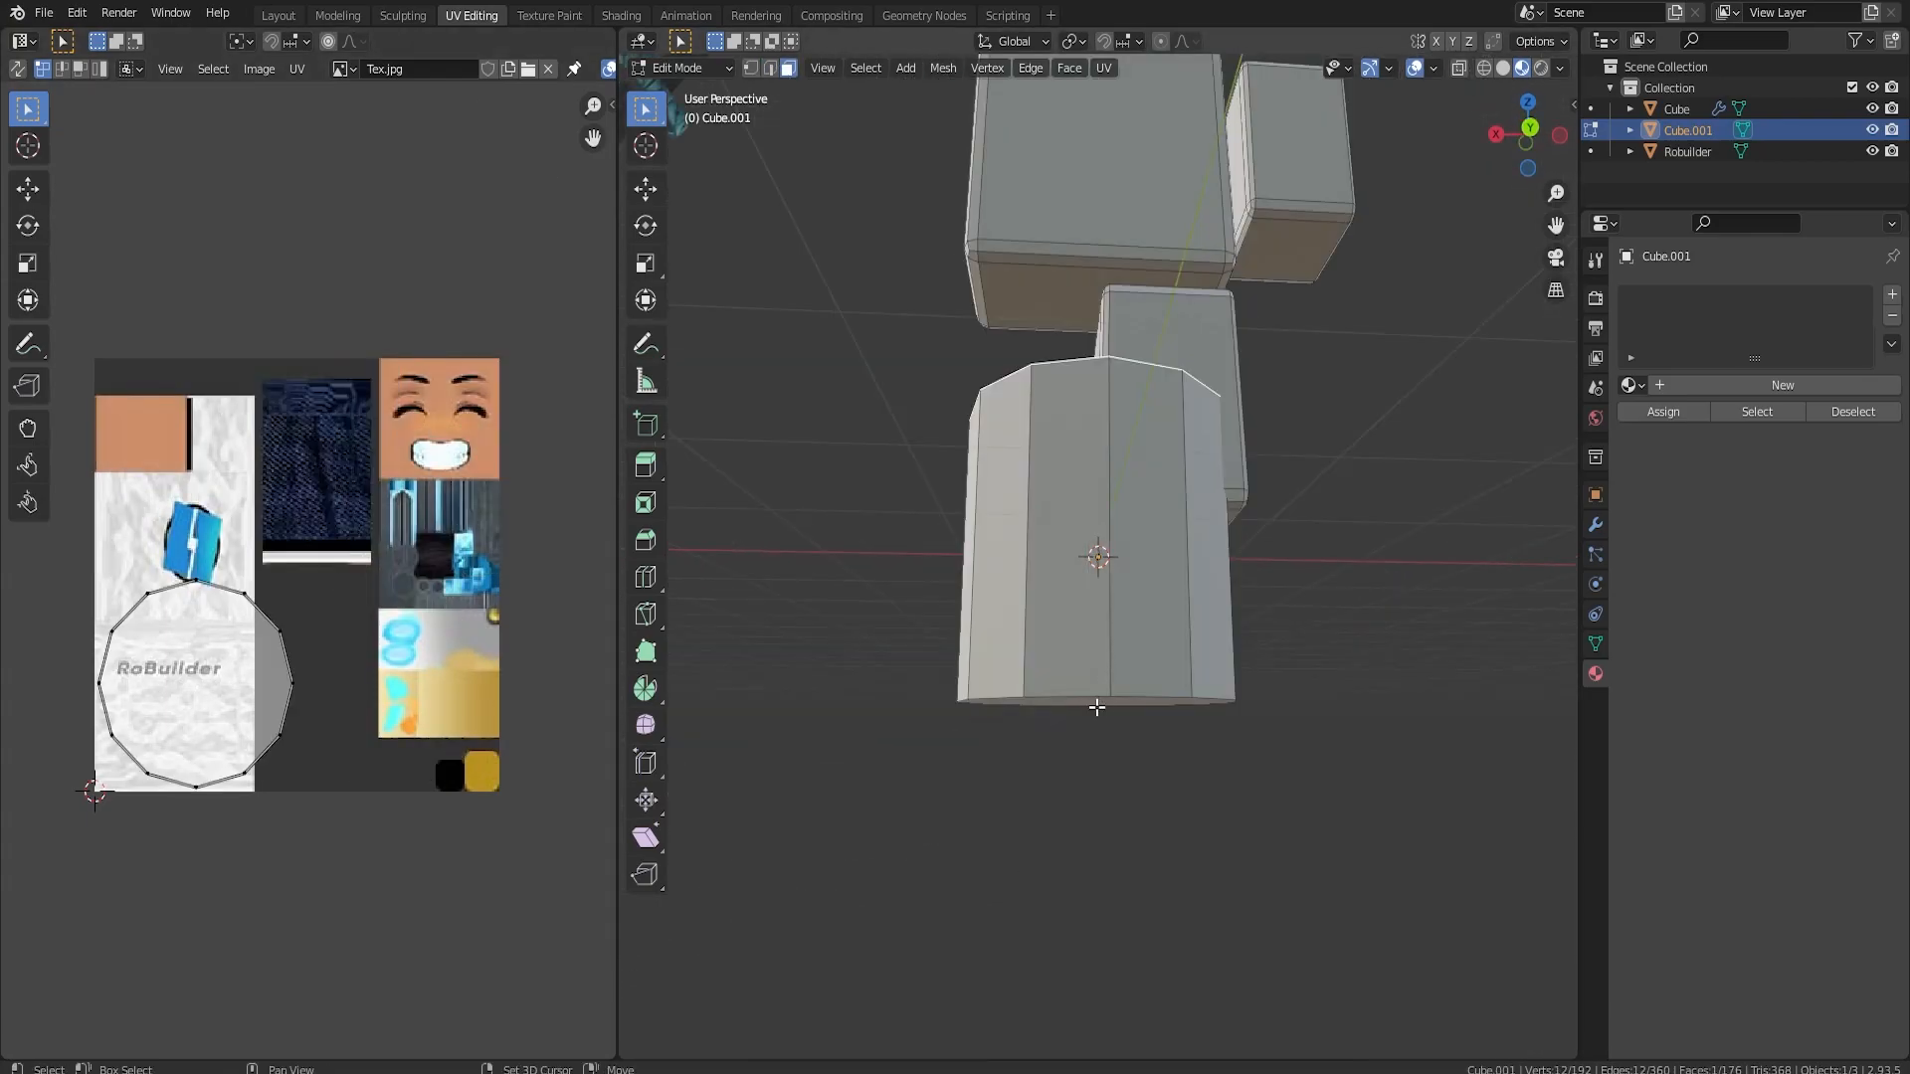
pyautogui.keyDown('shift'); pyautogui.click(1097, 704); pyautogui.keyUp('shift')
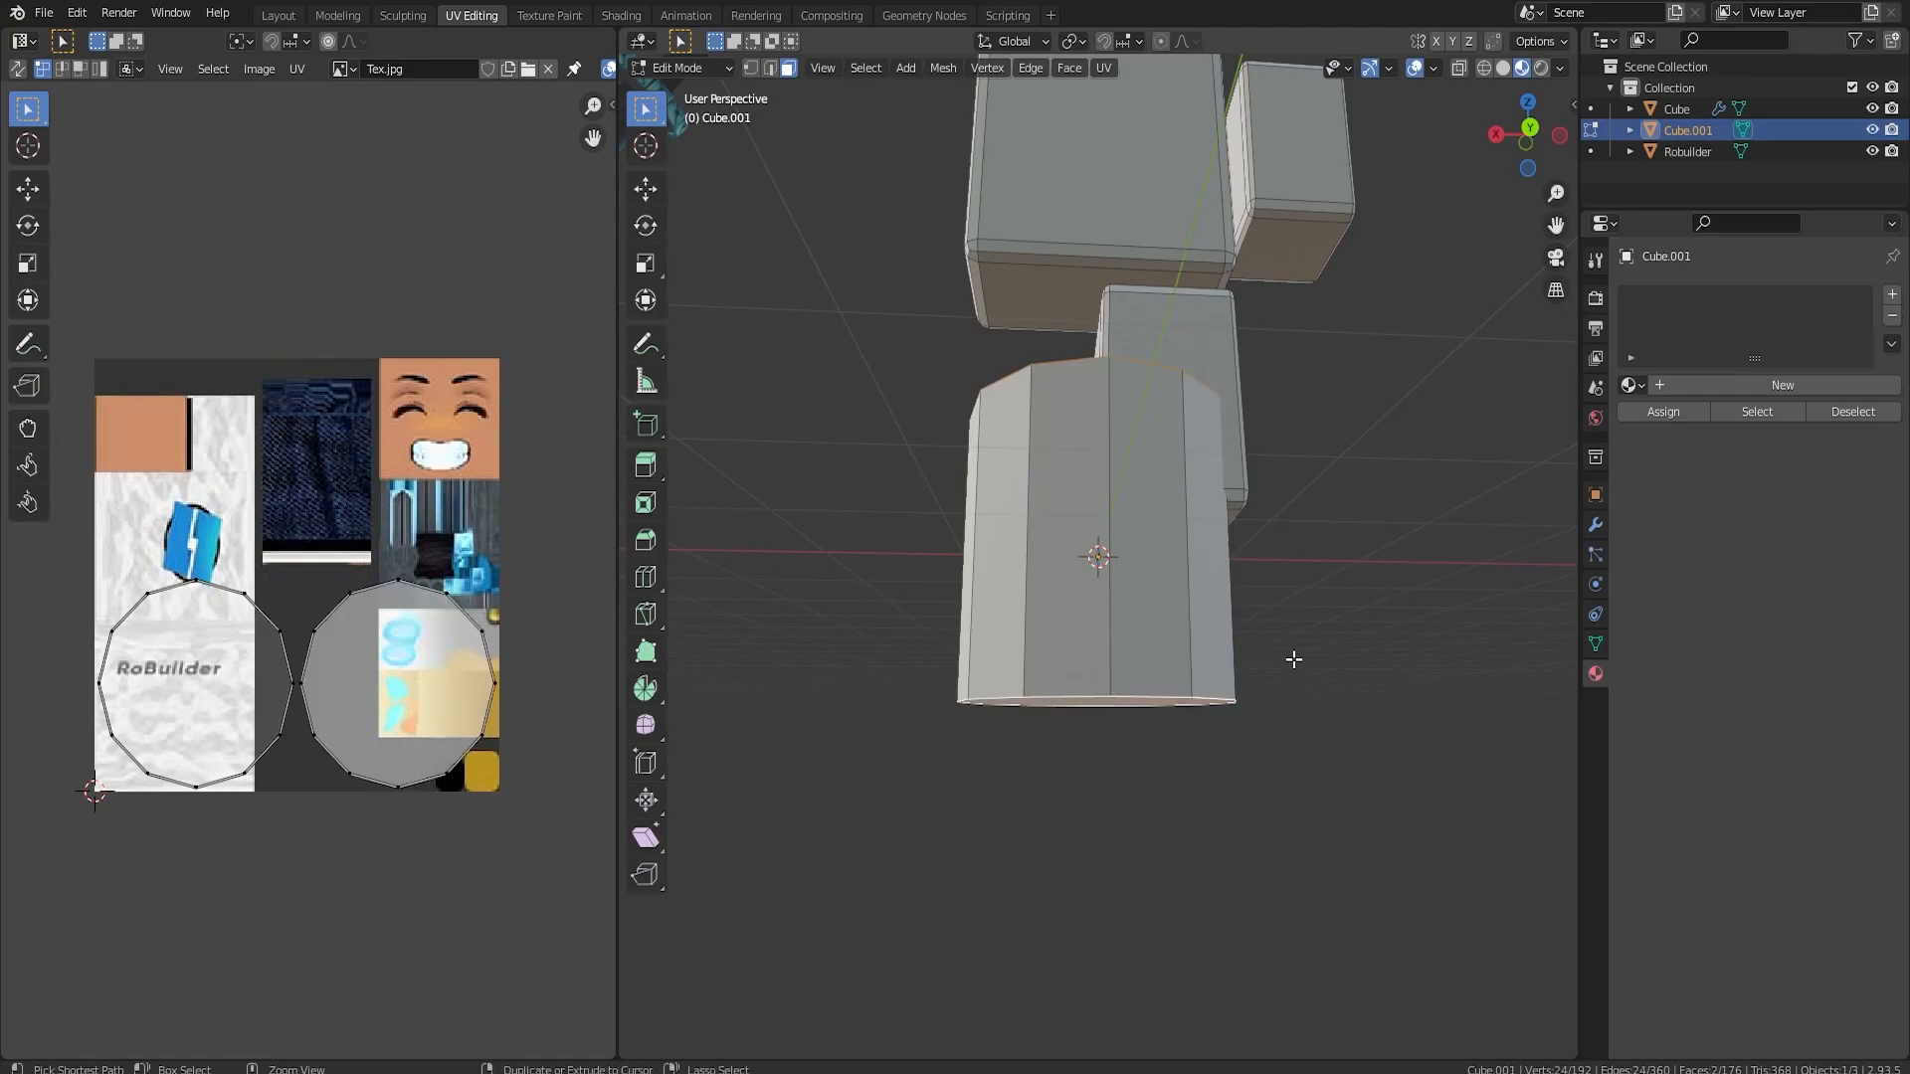
pyautogui.hotkey('ctrl', 'b')
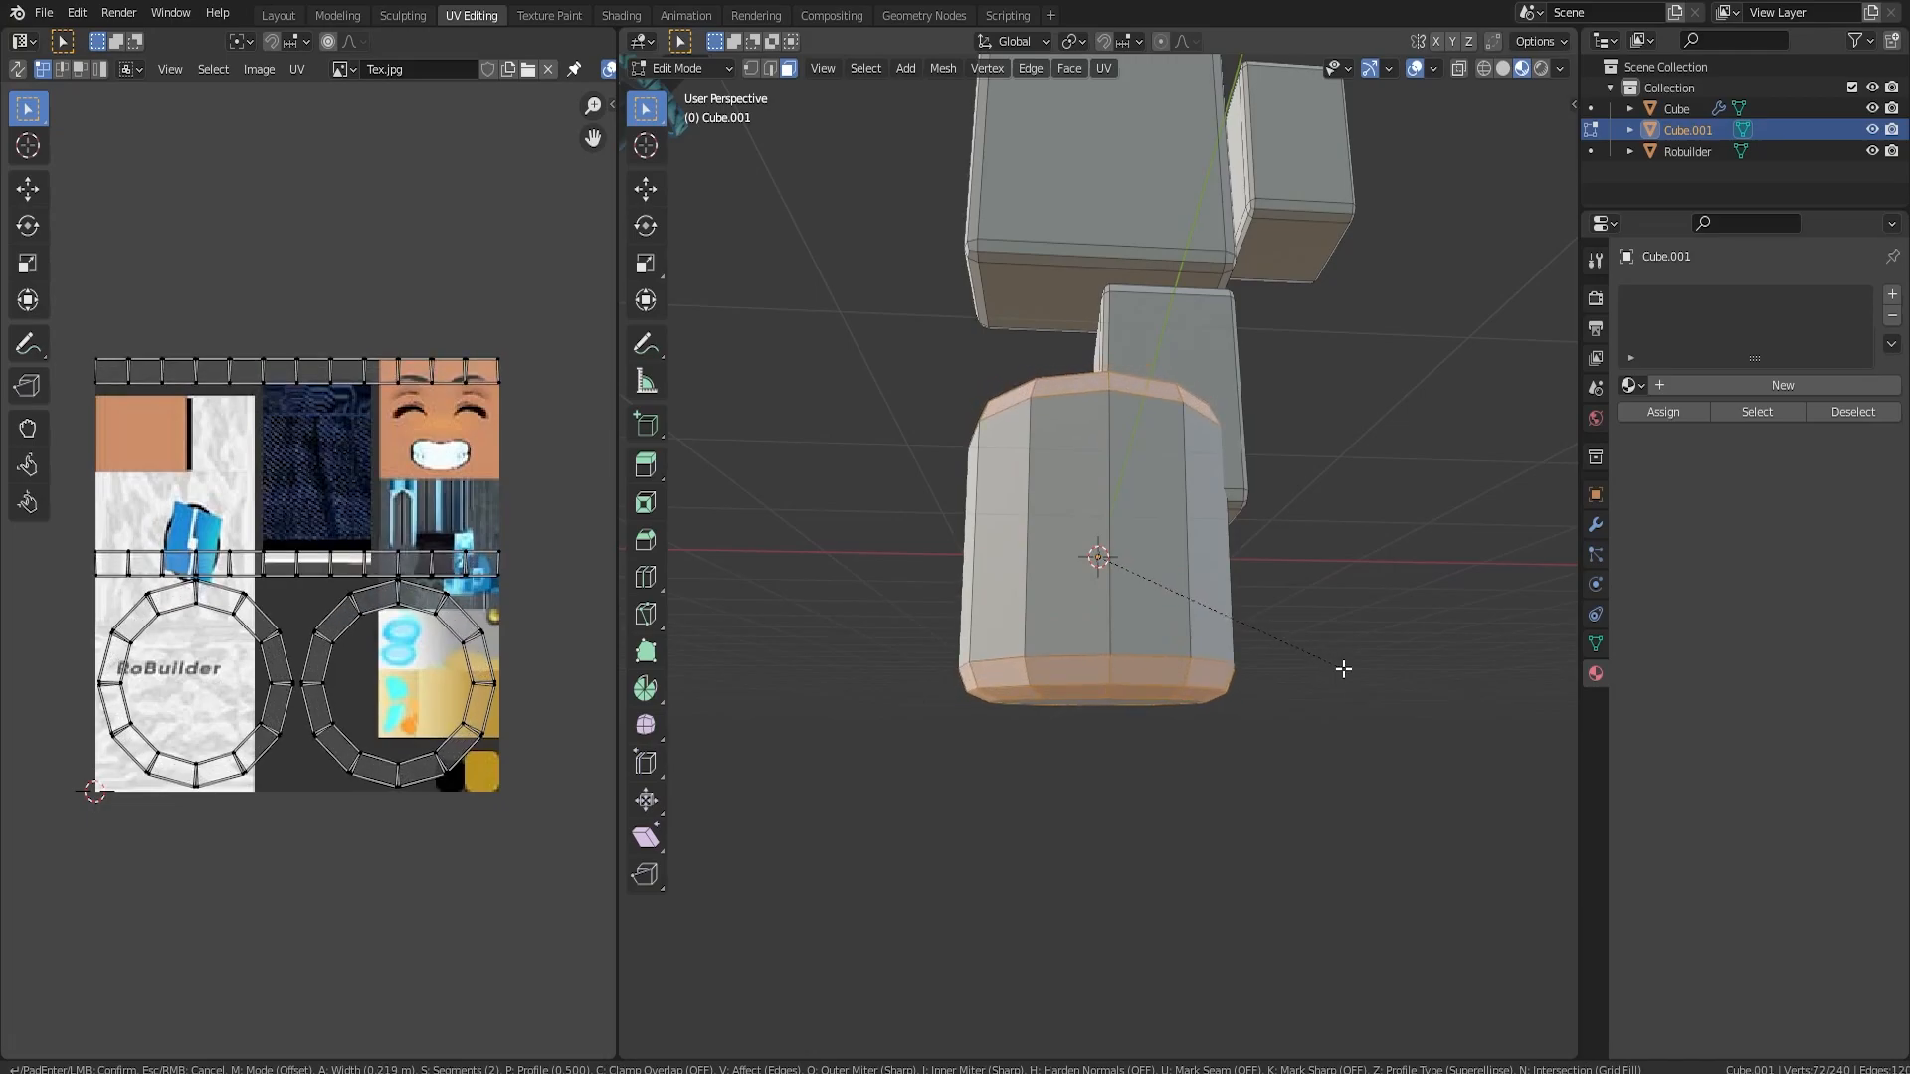
pyautogui.click(1349, 675)
pyautogui.moveTo(1394, 650); pyautogui.dragTo(1348, 619, button='middle')
pyautogui.press('Tab')
pyautogui.press('Tab')
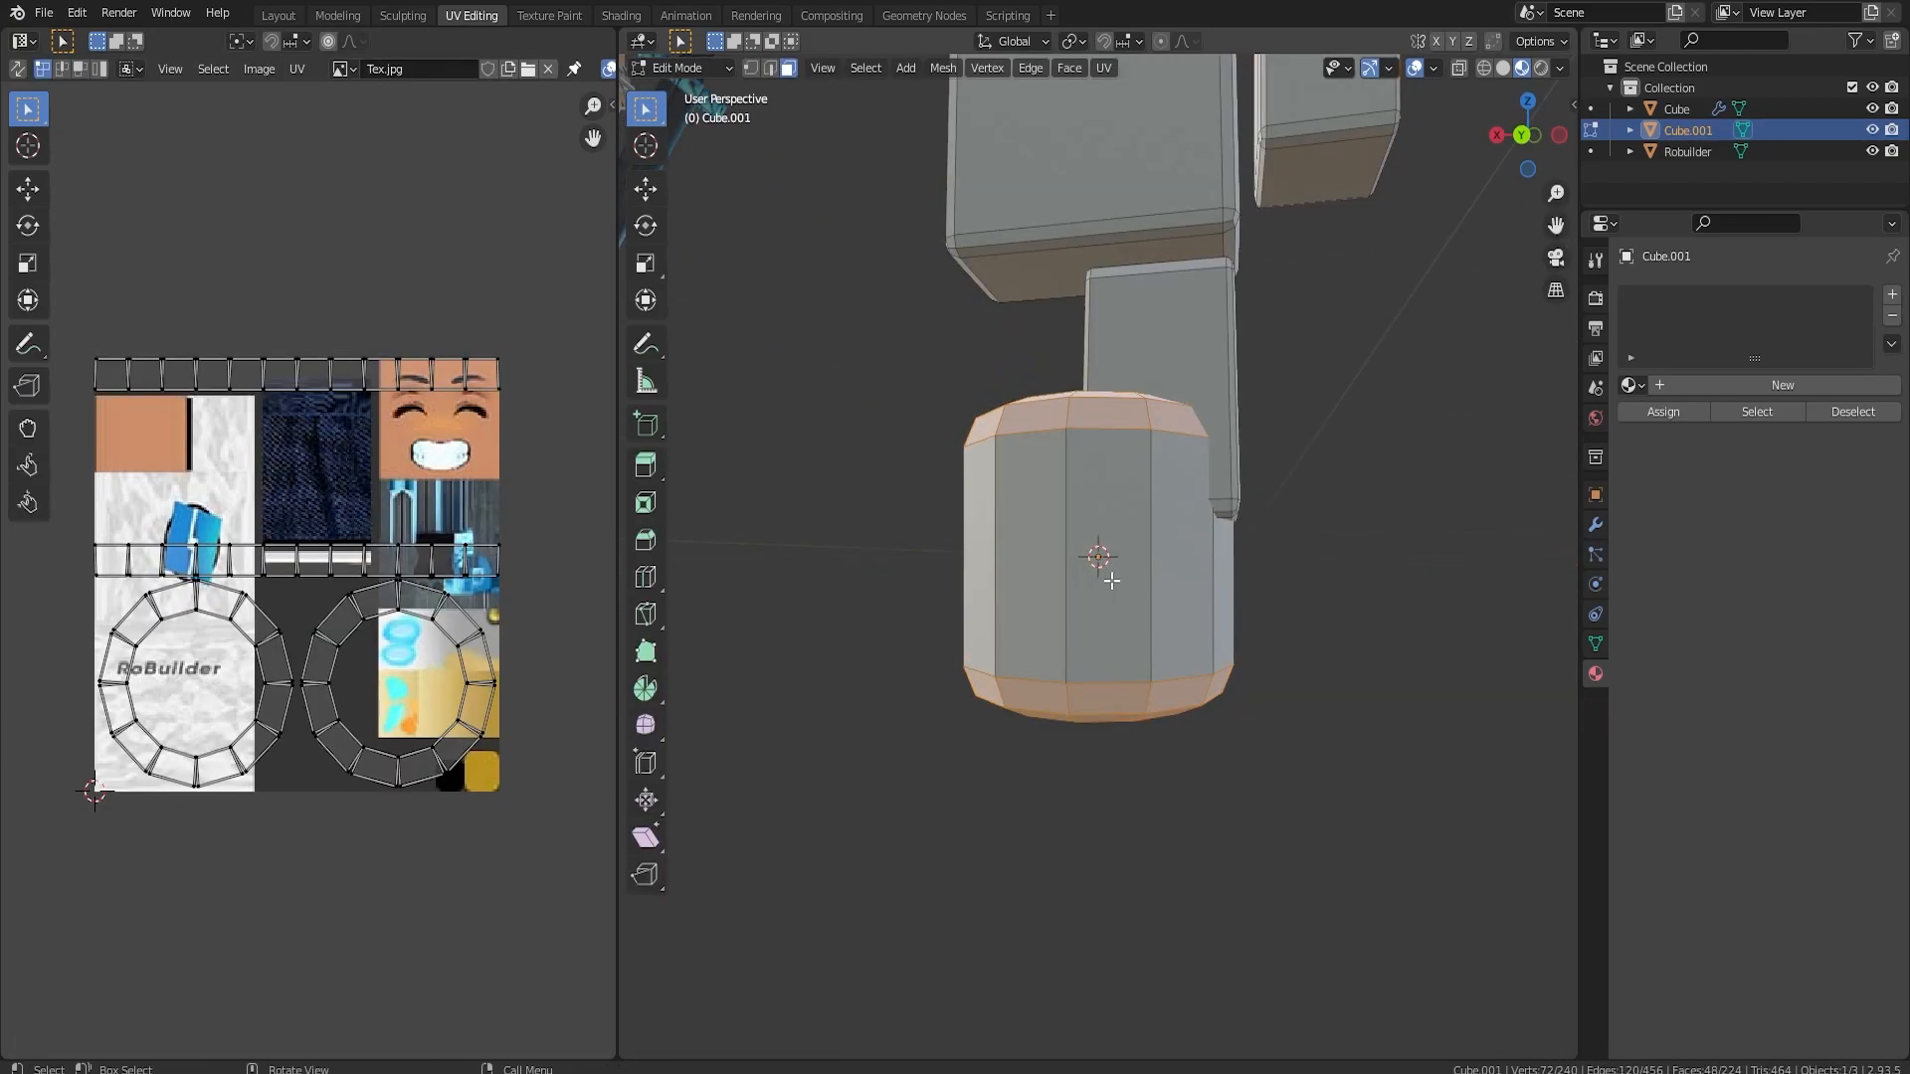
# - Select the whole bevelled cylinder and move it up along Z about 4.8 m onto the torso's top
pyautogui.scroll(-4, 1113, 575)
pyautogui.hotkey('ctrl', 'l')
pyautogui.press('g')
pyautogui.press('z')
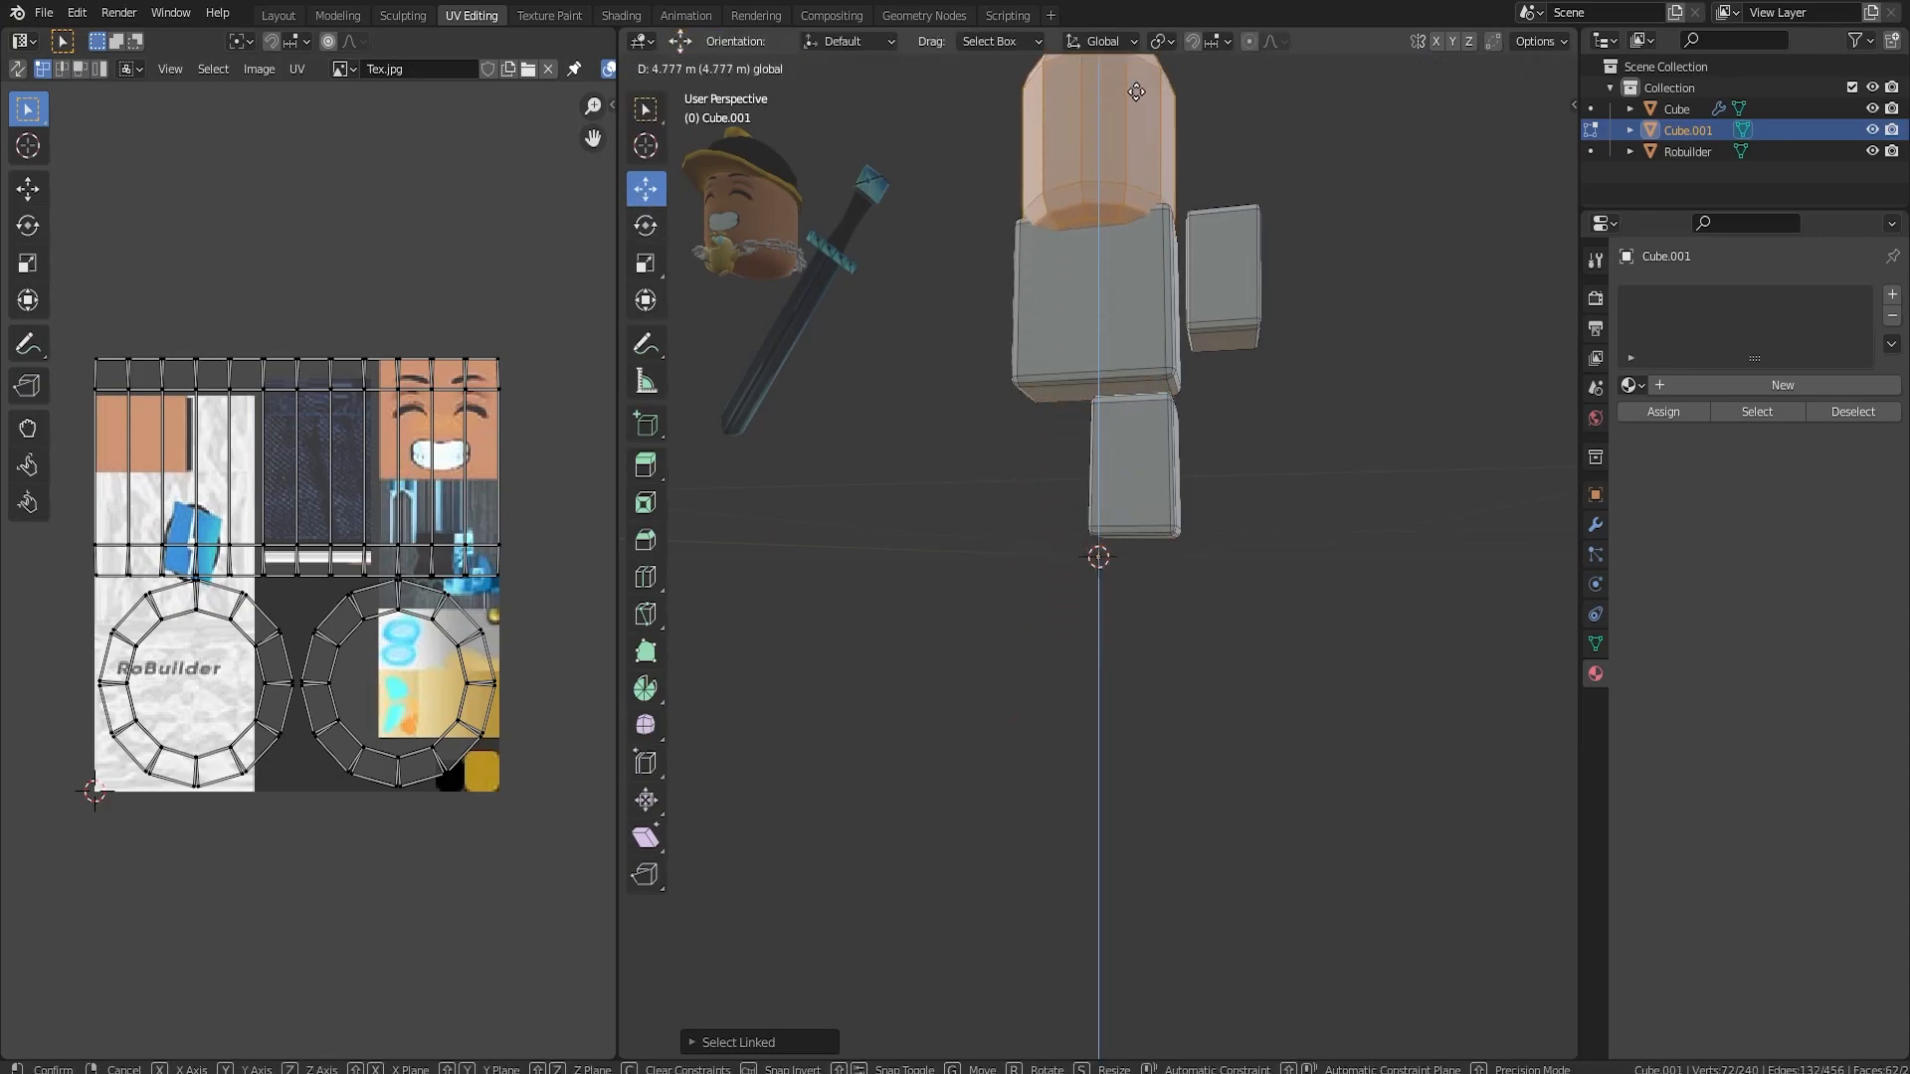
pyautogui.click(1125, 99)
pyautogui.press('KP_7')
pyautogui.keyDown('alt'); pyautogui.moveTo(1161, 368); pyautogui.dragTo(1138, 580, button='middle'); pyautogui.keyUp('alt')
pyautogui.scroll(2, 1145, 587)
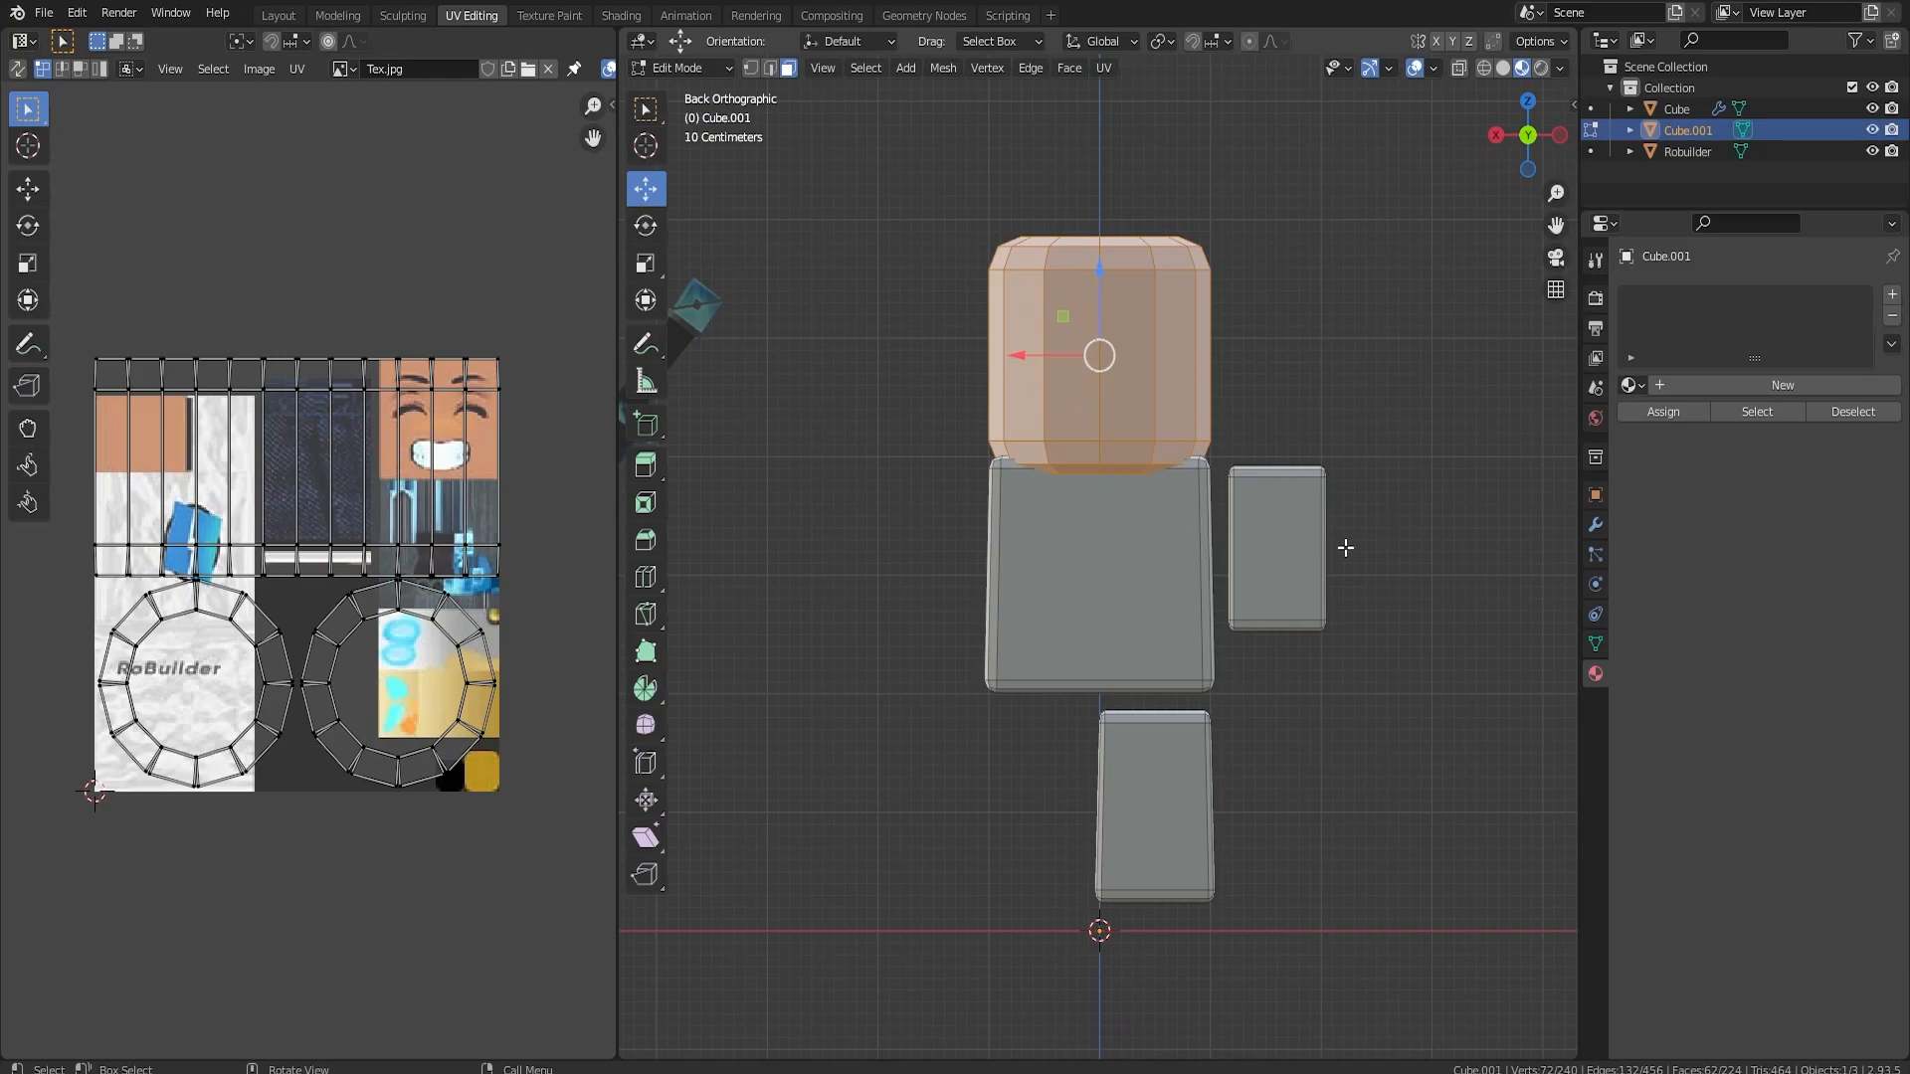
# - Scale the bevelled cylinder head down slightly and lower it along Z so it rests on the torso's top
pyautogui.press('s')
pyautogui.click(1262, 503)
pyautogui.scroll(1, 1098, 328)
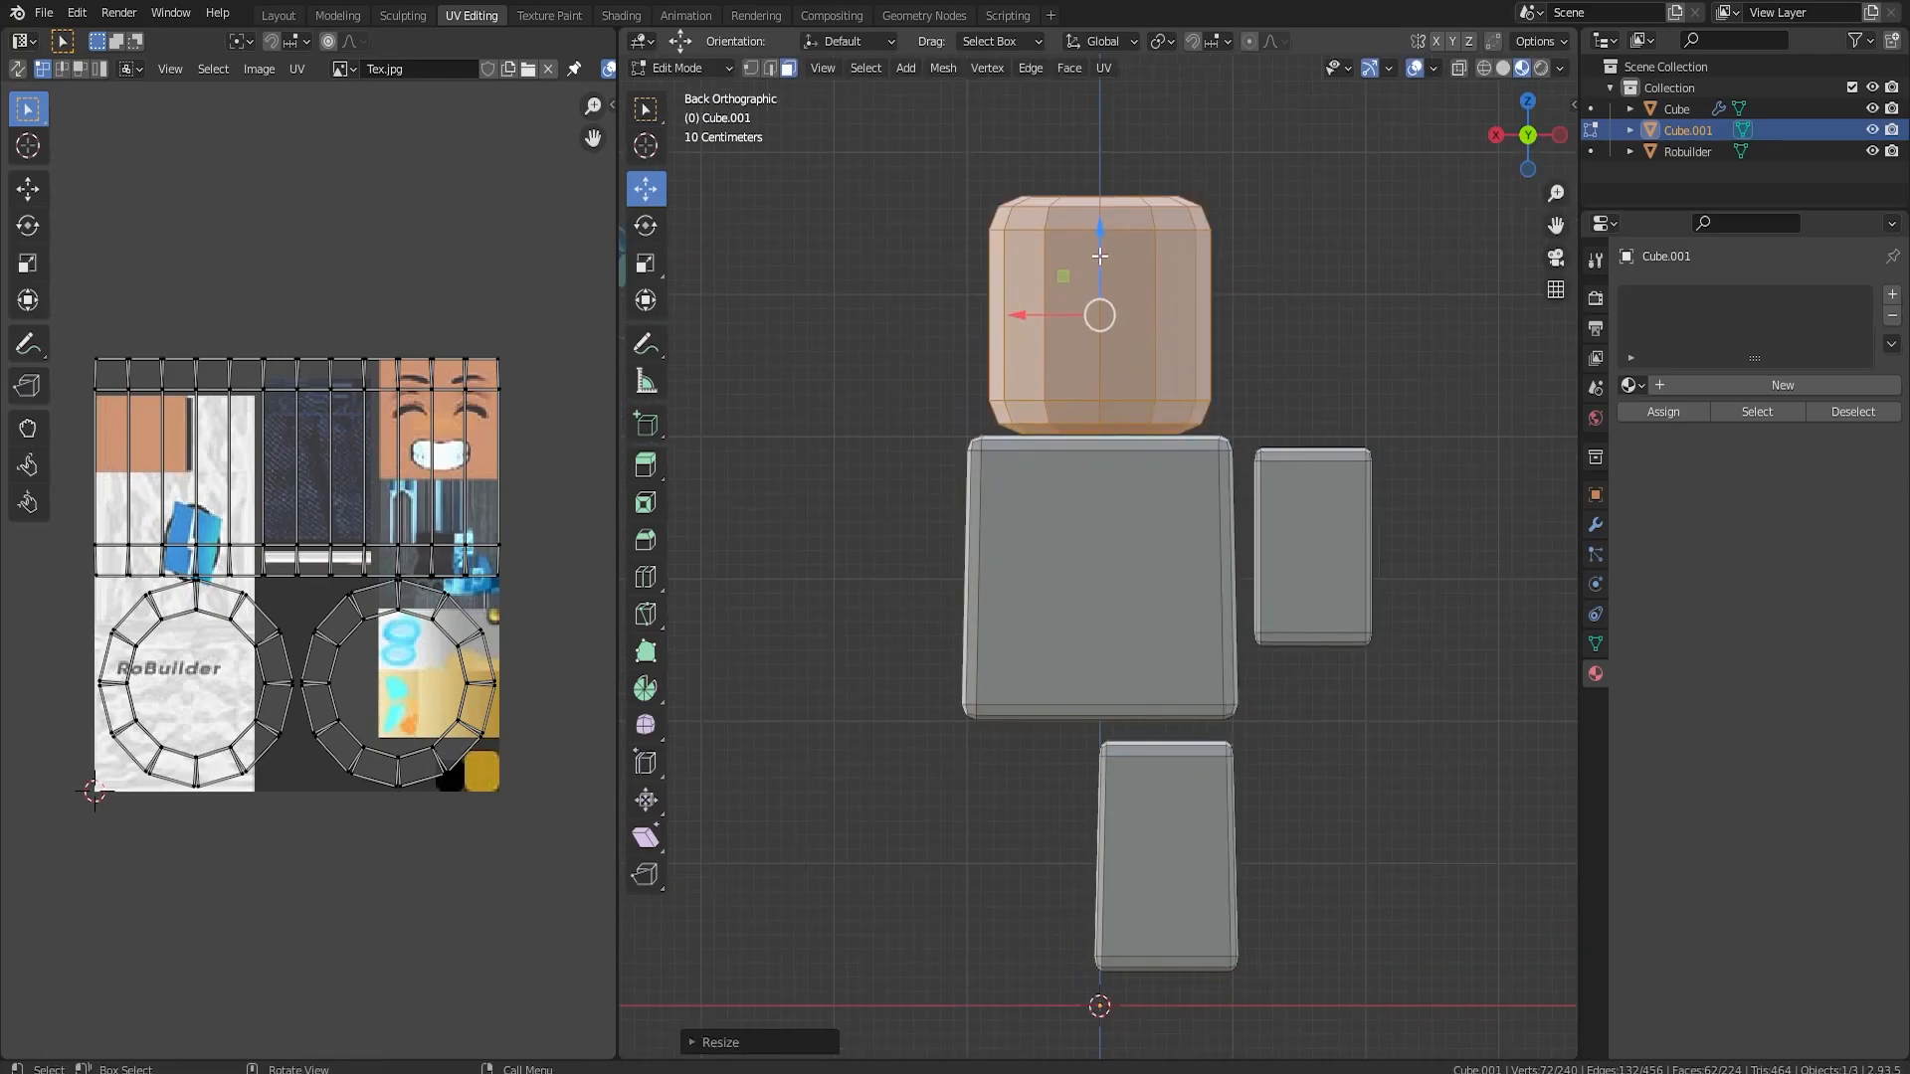
pyautogui.moveTo(1099, 256); pyautogui.dragTo(1103, 279)
pyautogui.press('s')
pyautogui.click(1443, 441)
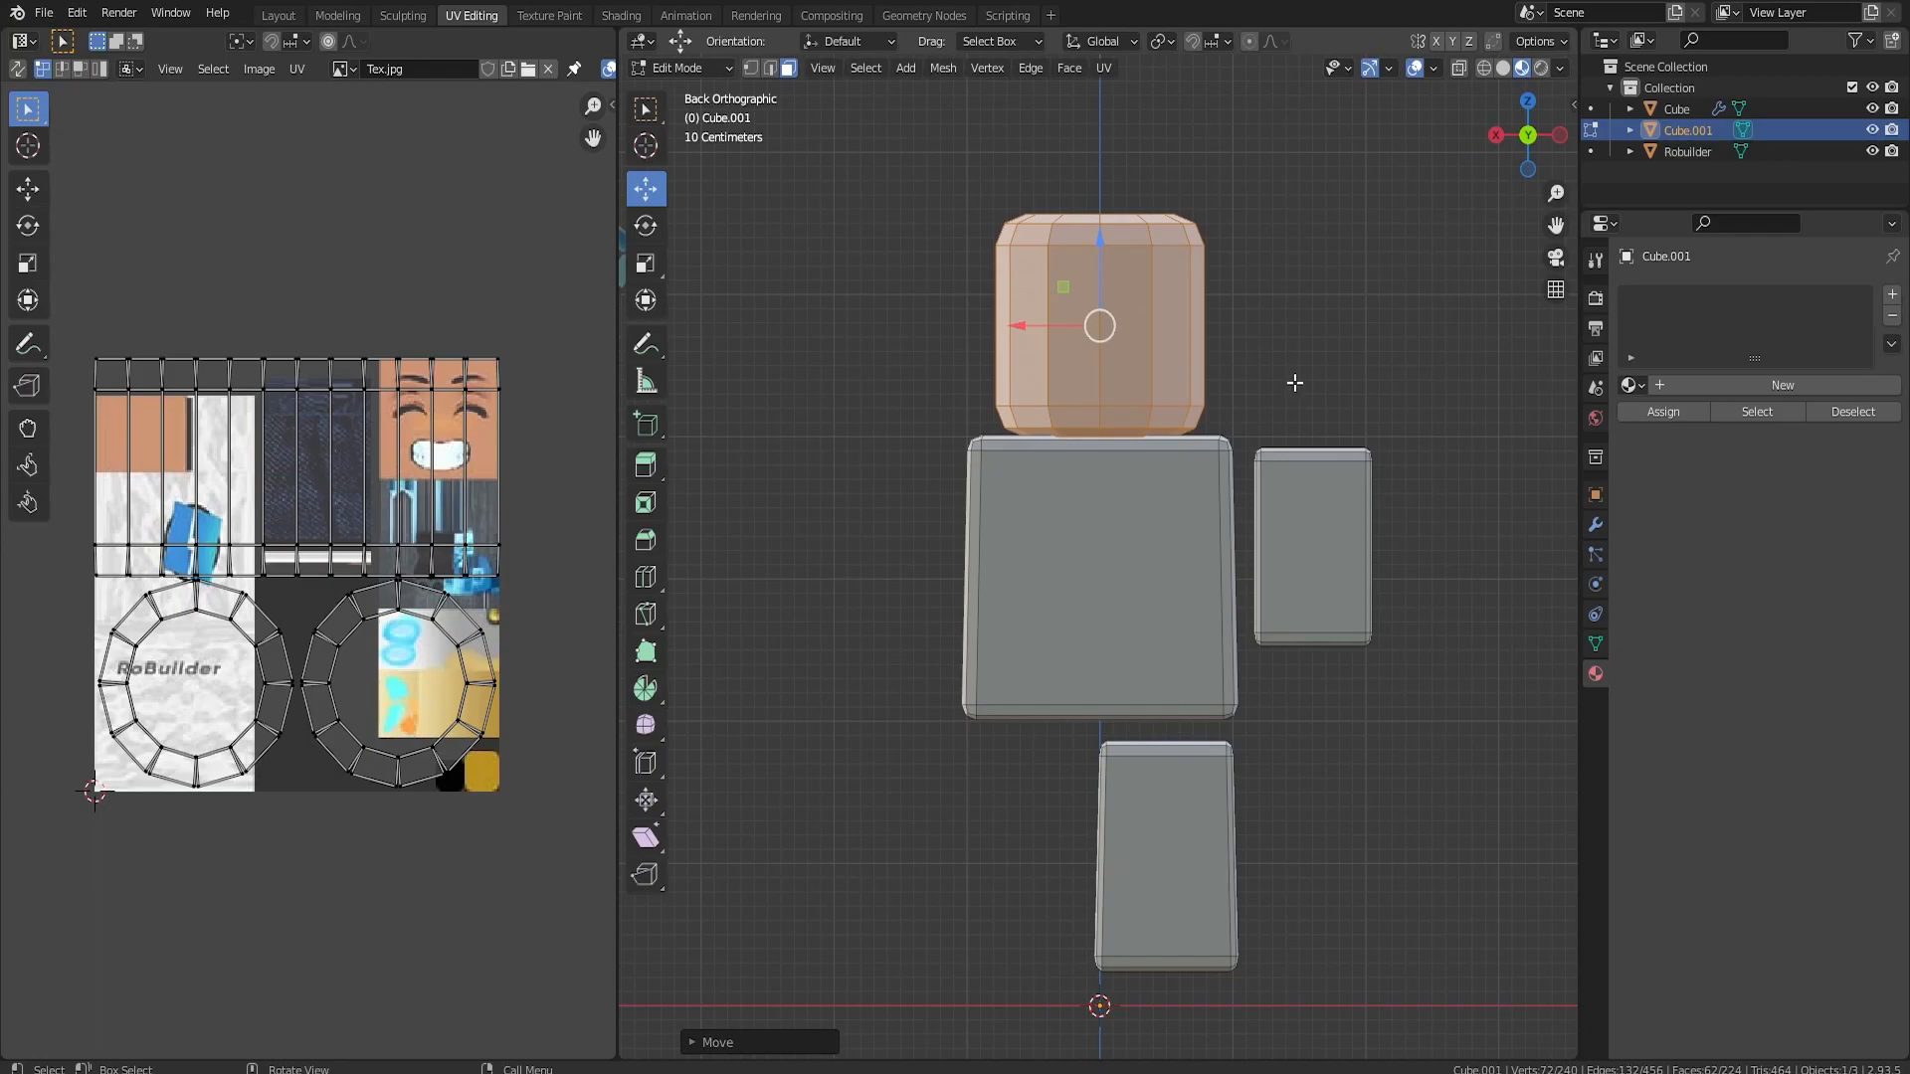
pyautogui.click(1292, 423)
pyautogui.scroll(-1, 1288, 463)
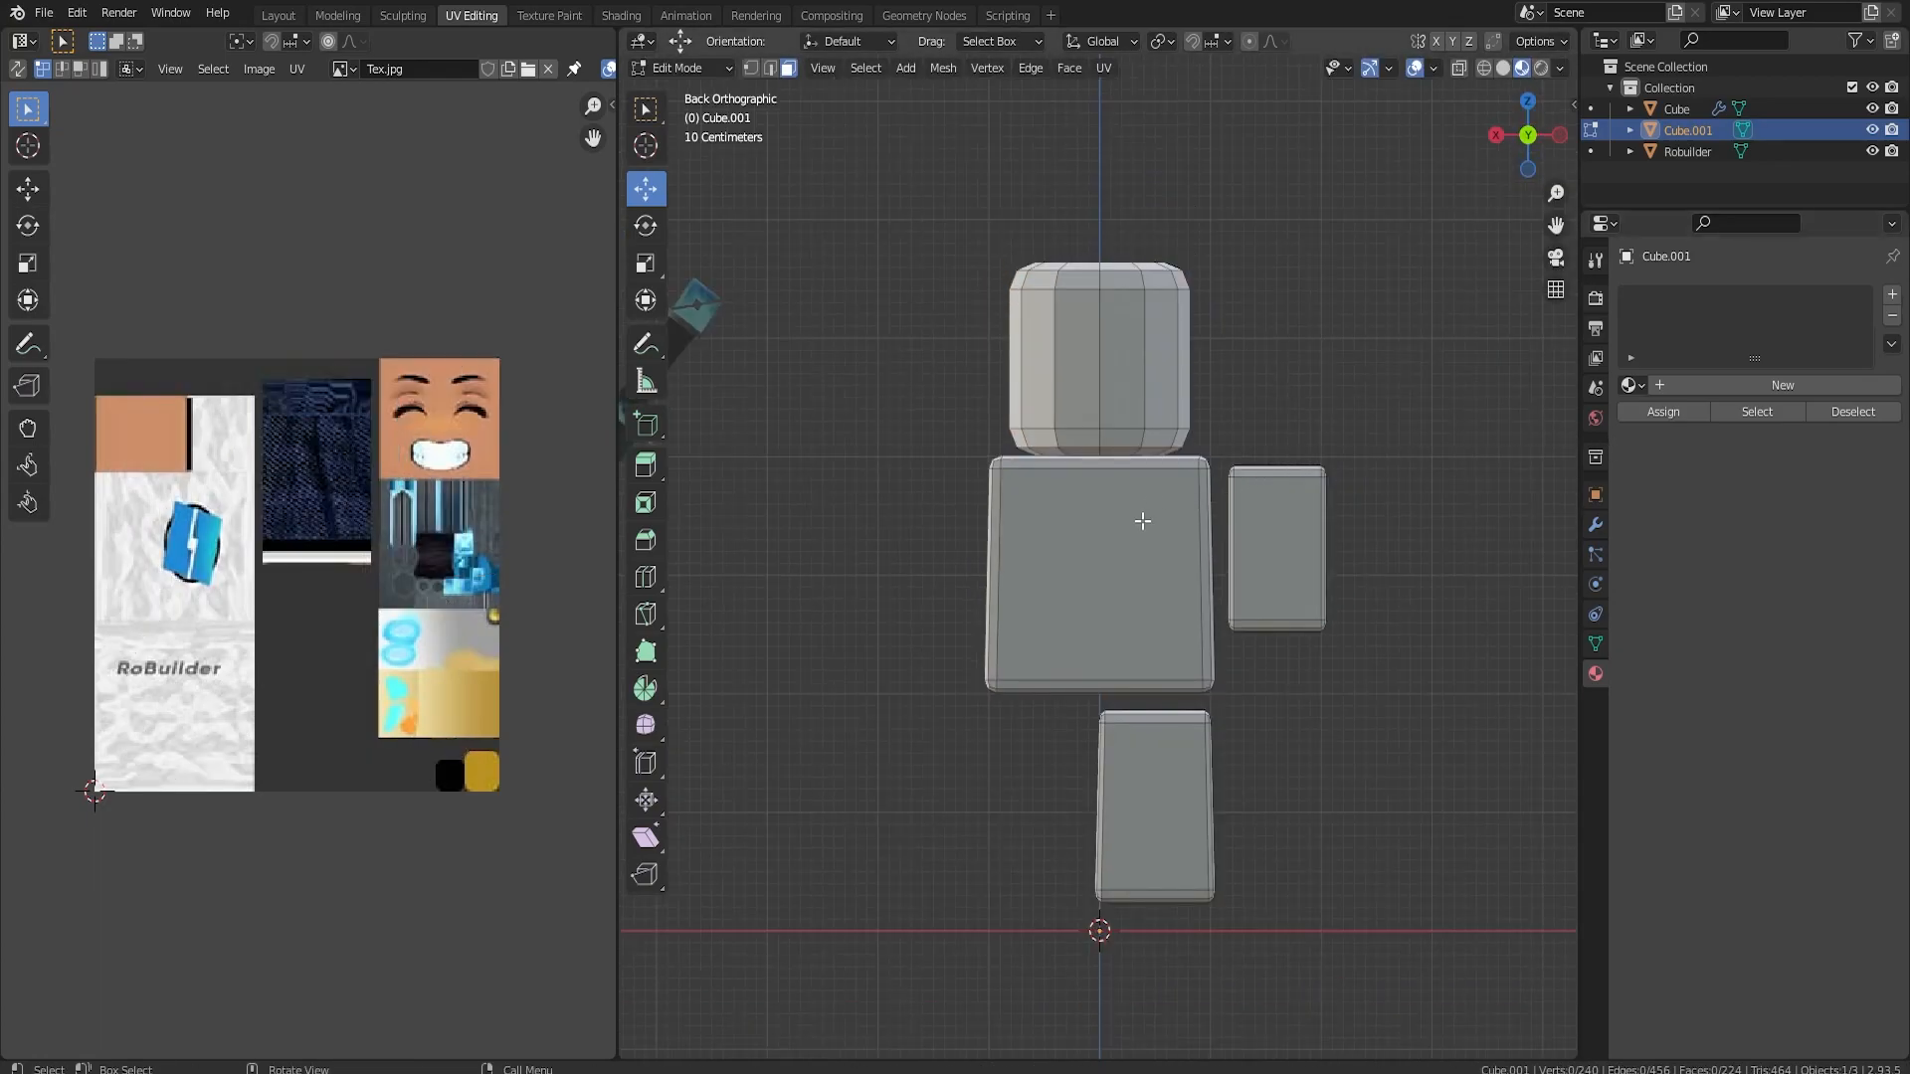
# - Create a new material for the model with the image texture Tex.jpg as its base color
pyautogui.click(1704, 387)
pyautogui.click(1737, 632)
pyautogui.click(1343, 807)
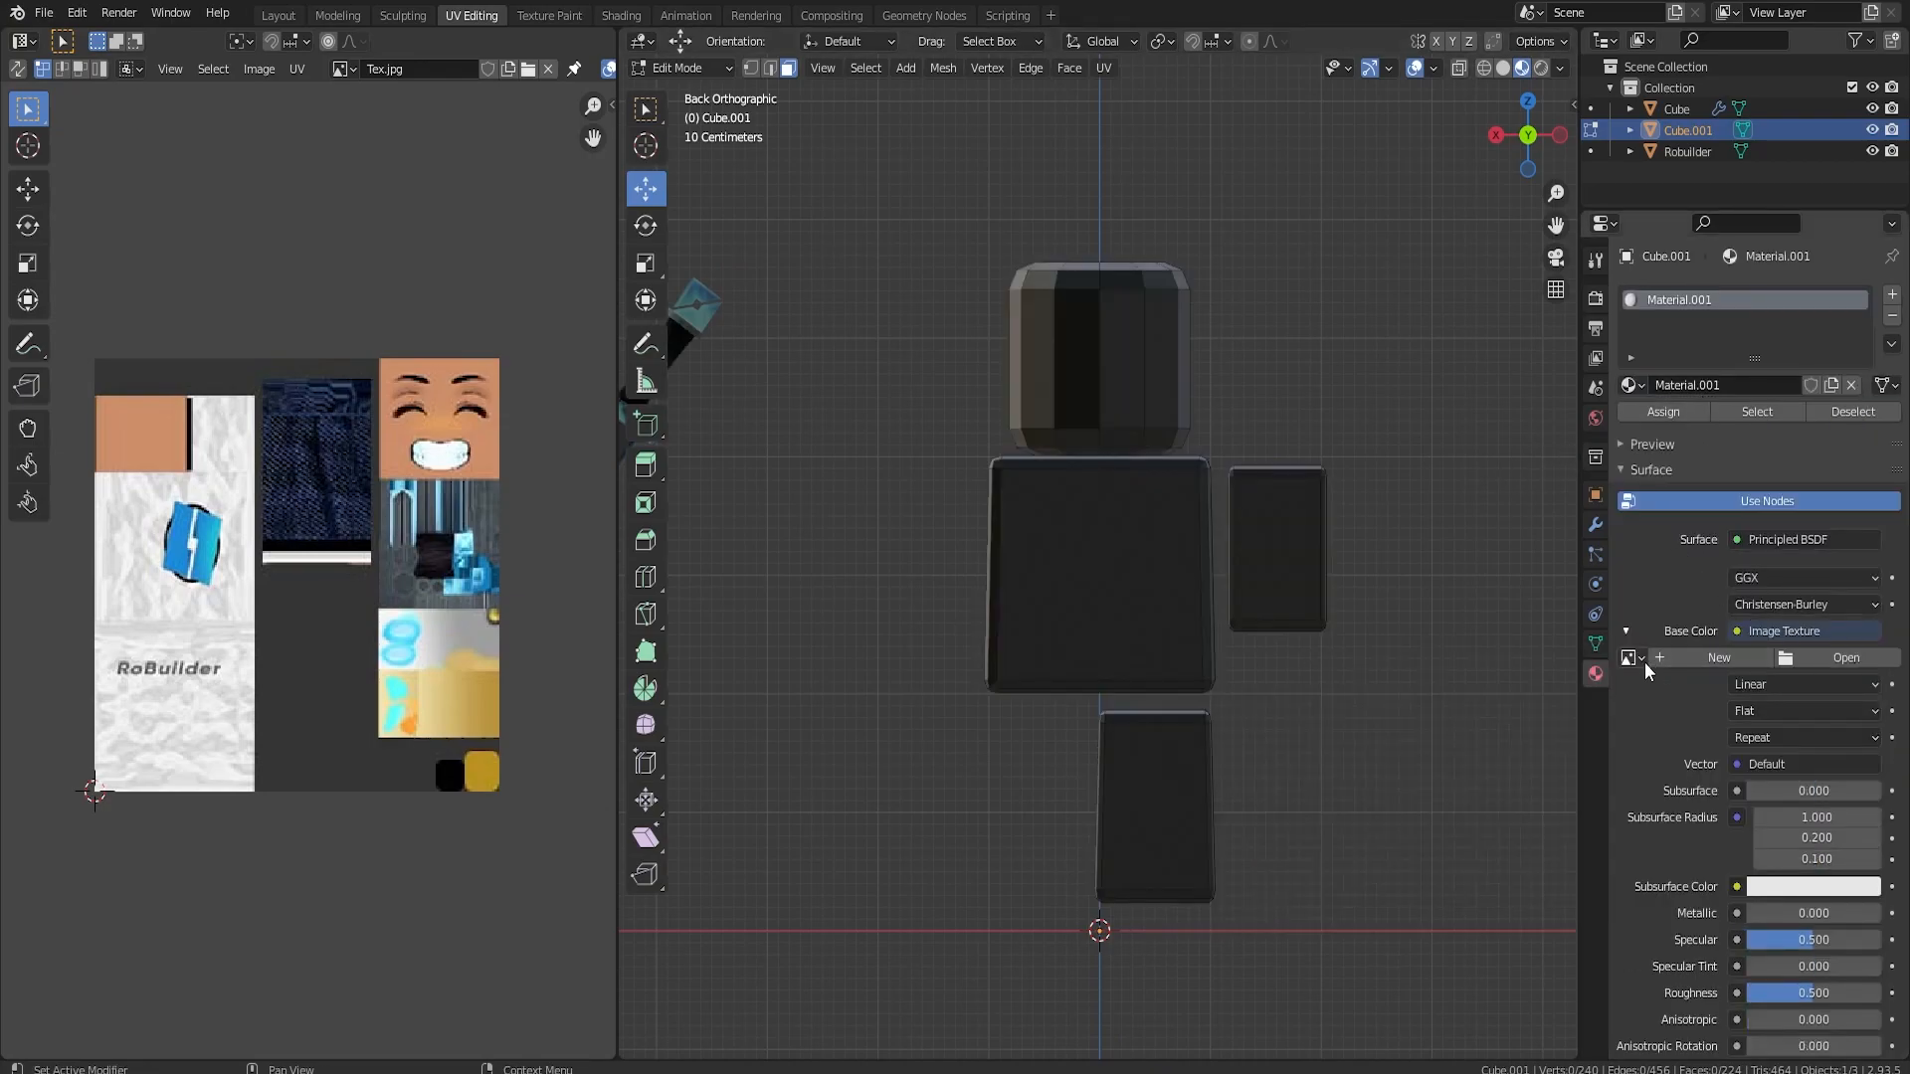
pyautogui.click(1633, 658)
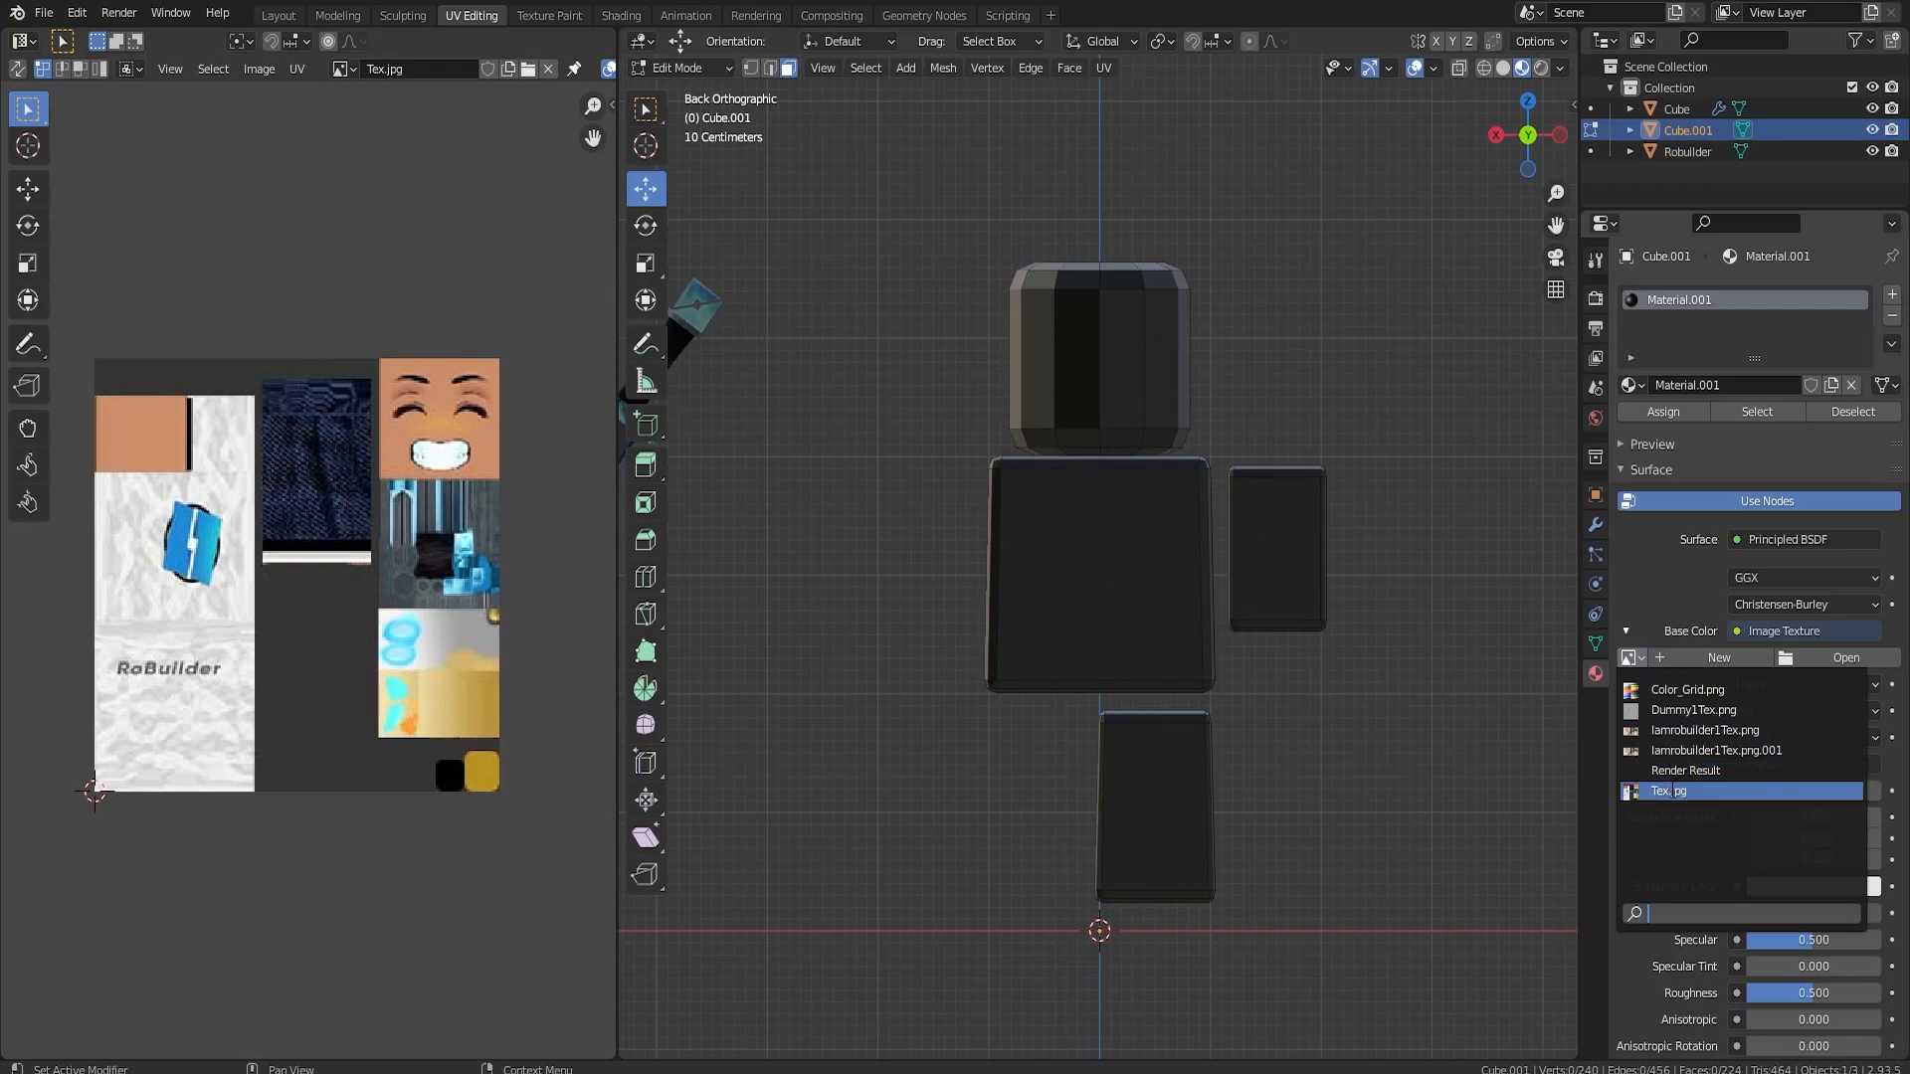
pyautogui.click(1691, 791)
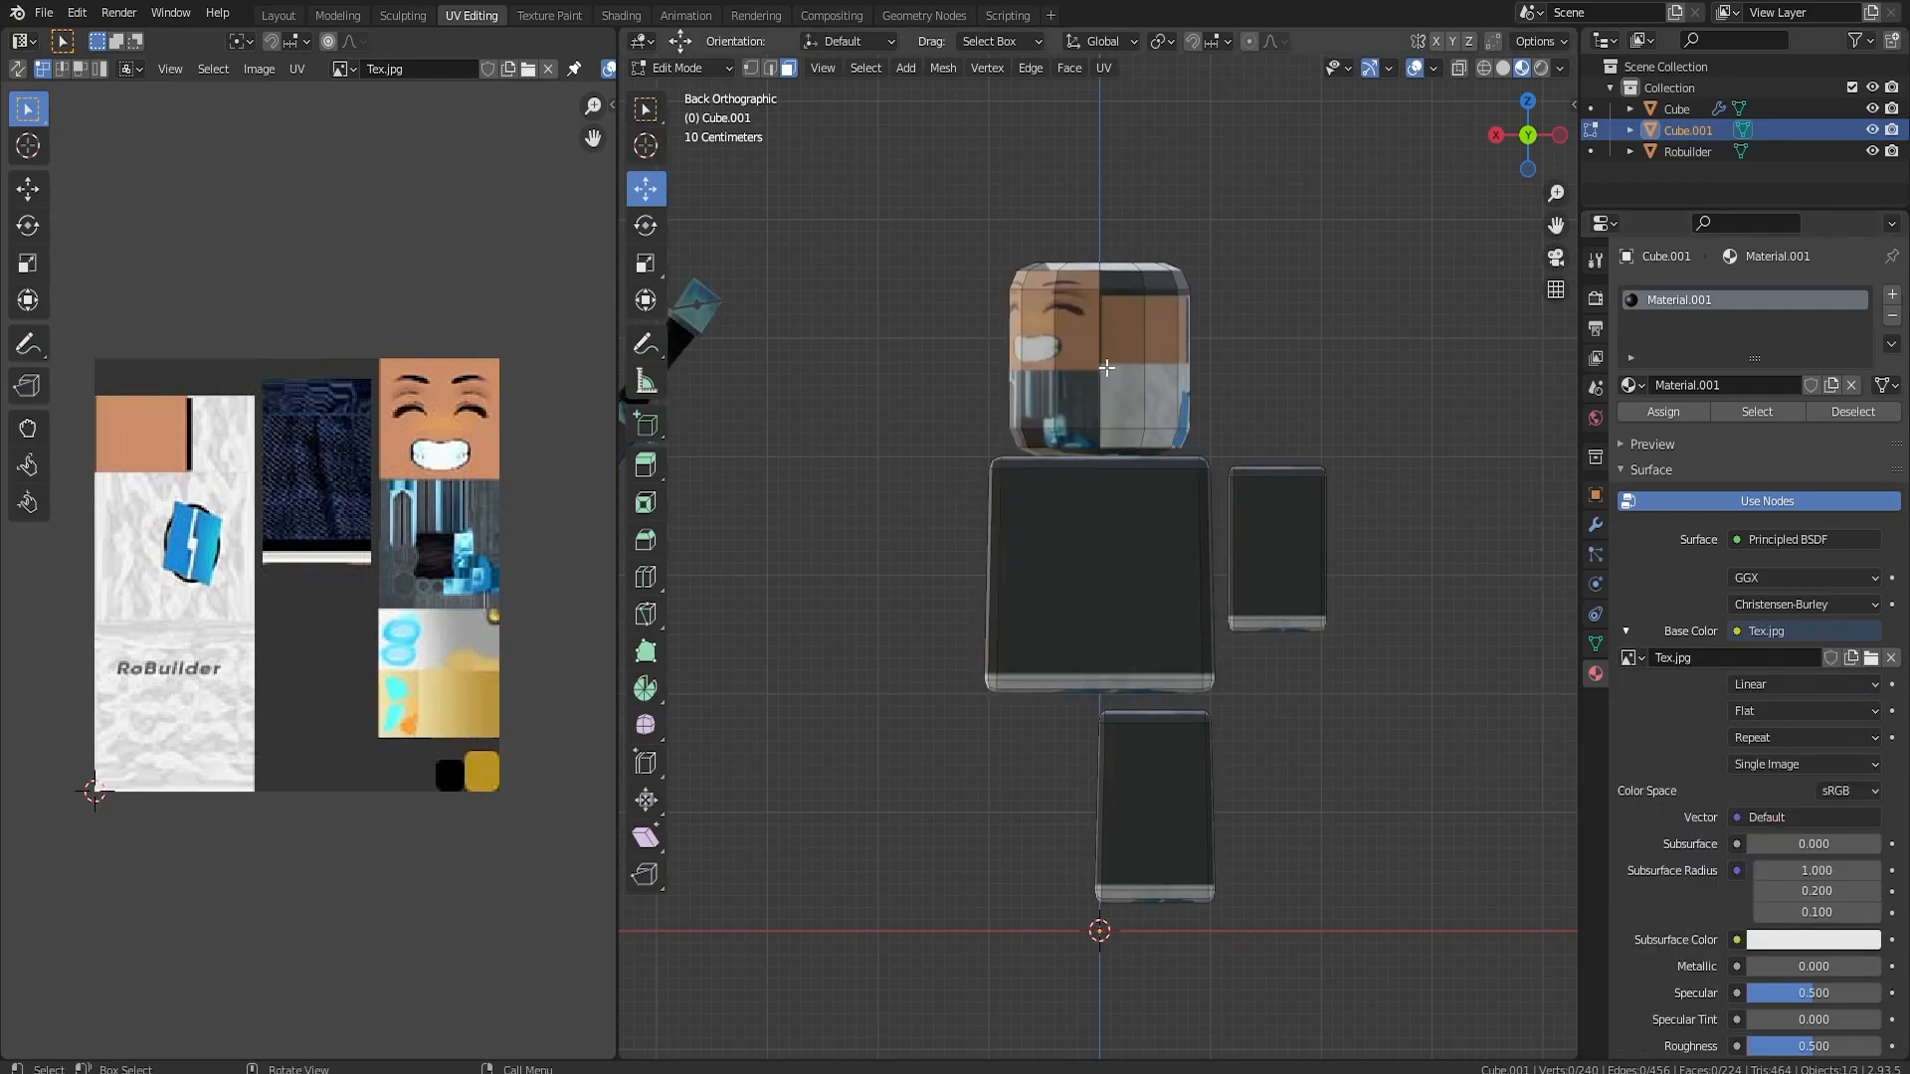
# - Select the whole head and unwrap it with Project from View in the back orthographic view
pyautogui.click(1113, 349)
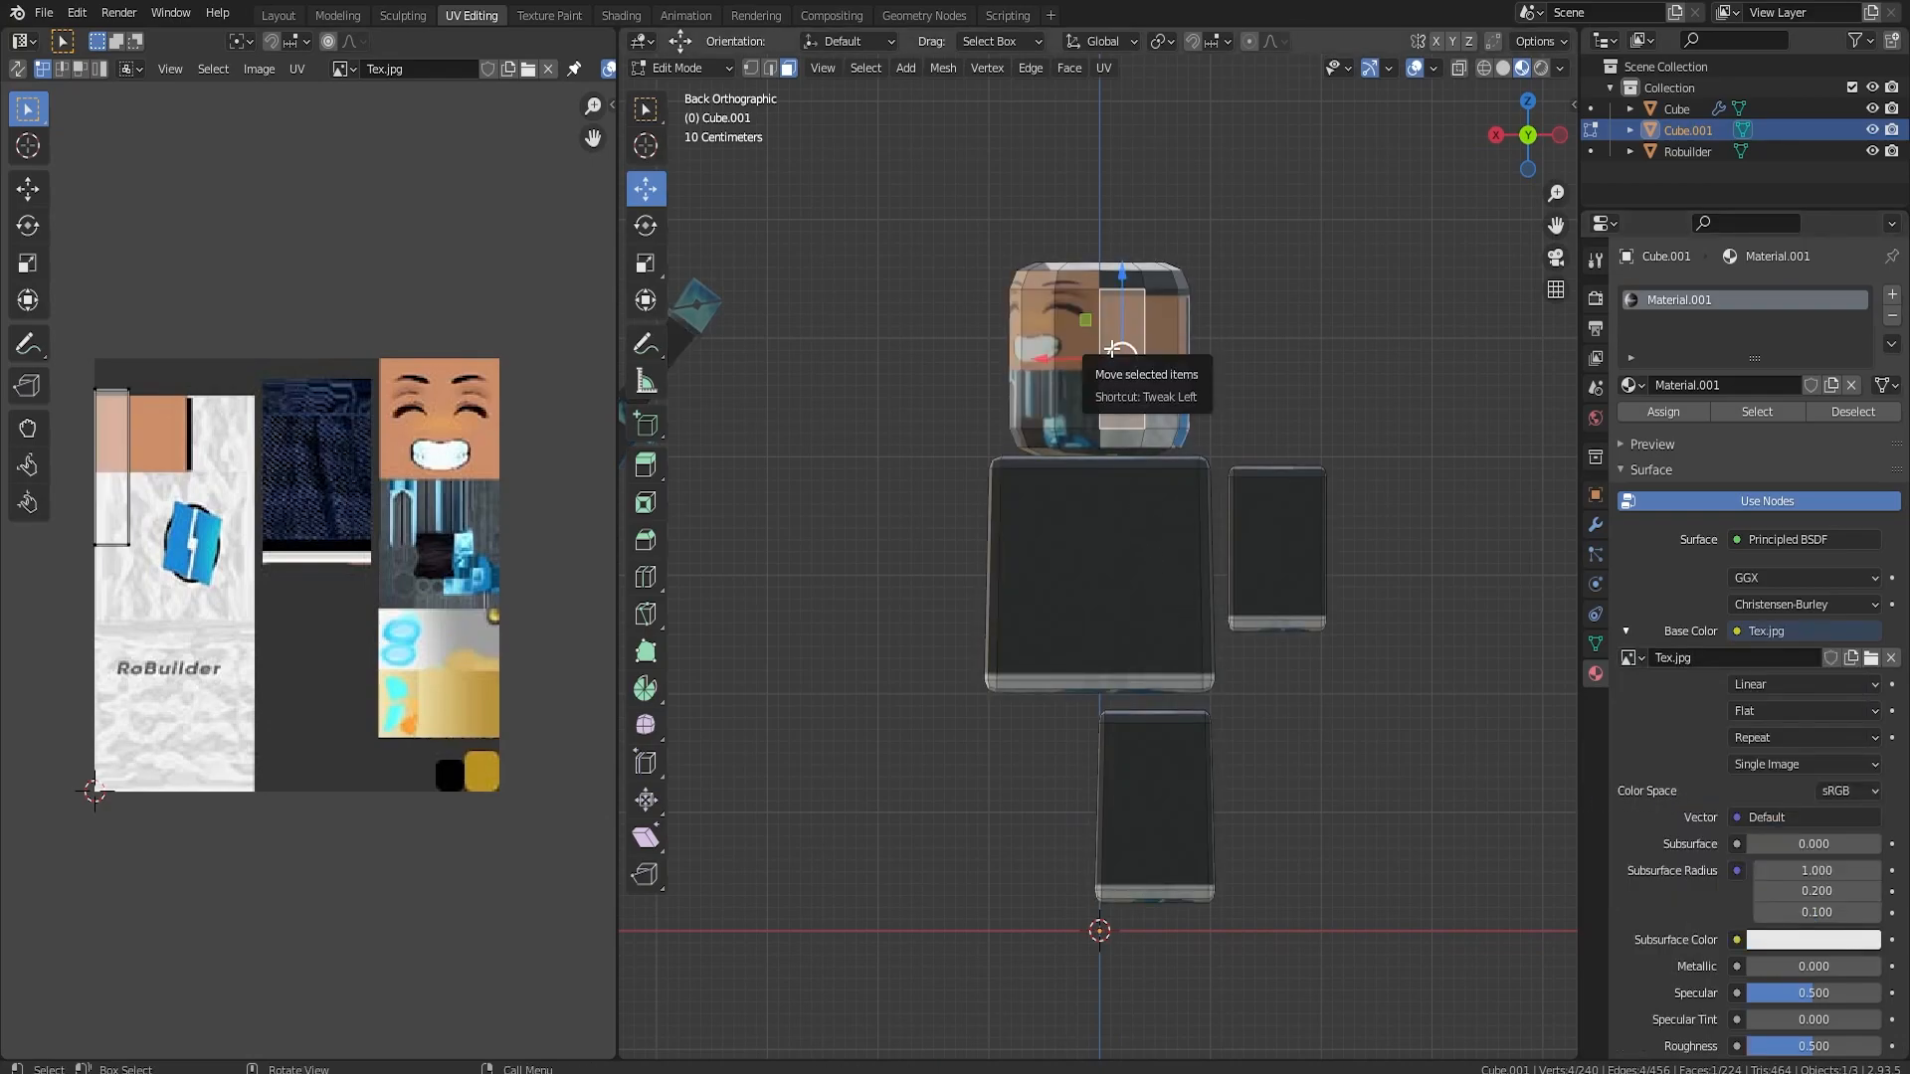
pyautogui.press('l')
pyautogui.press('u')
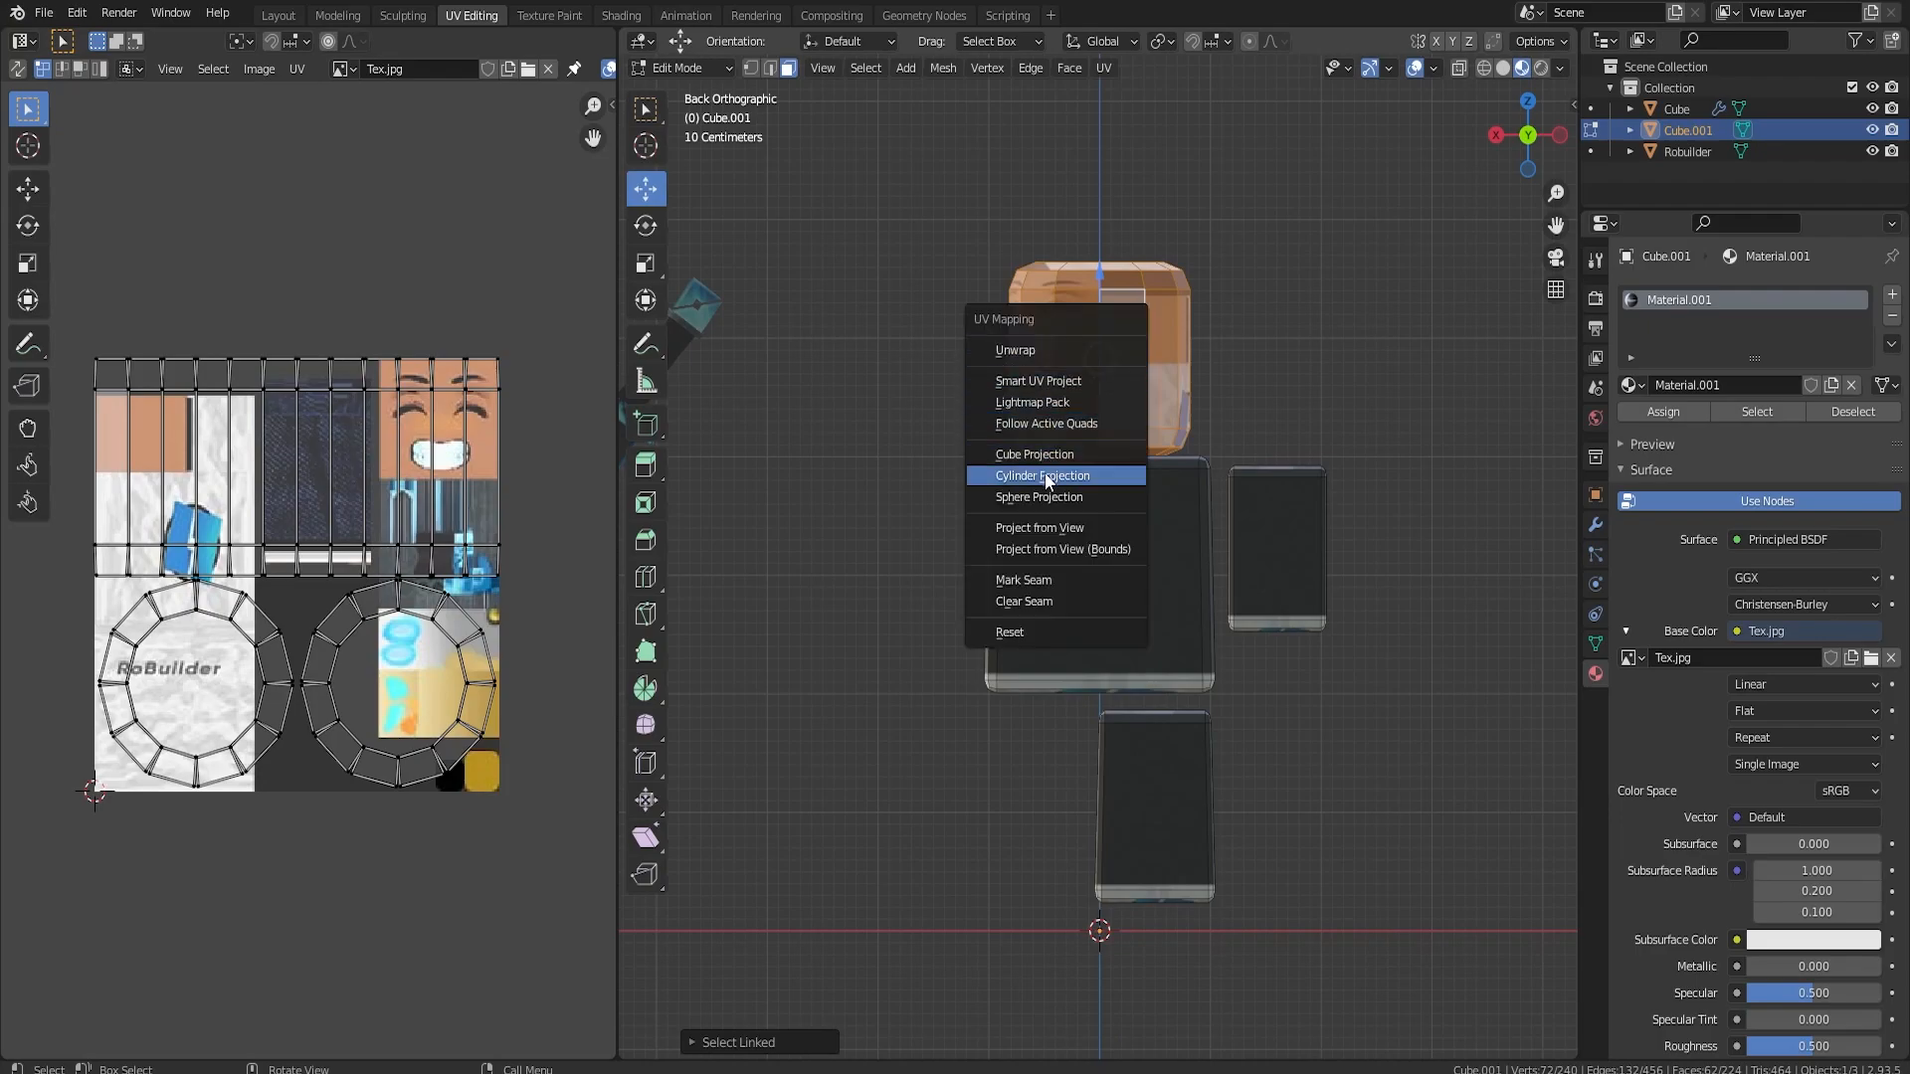
pyautogui.click(1040, 529)
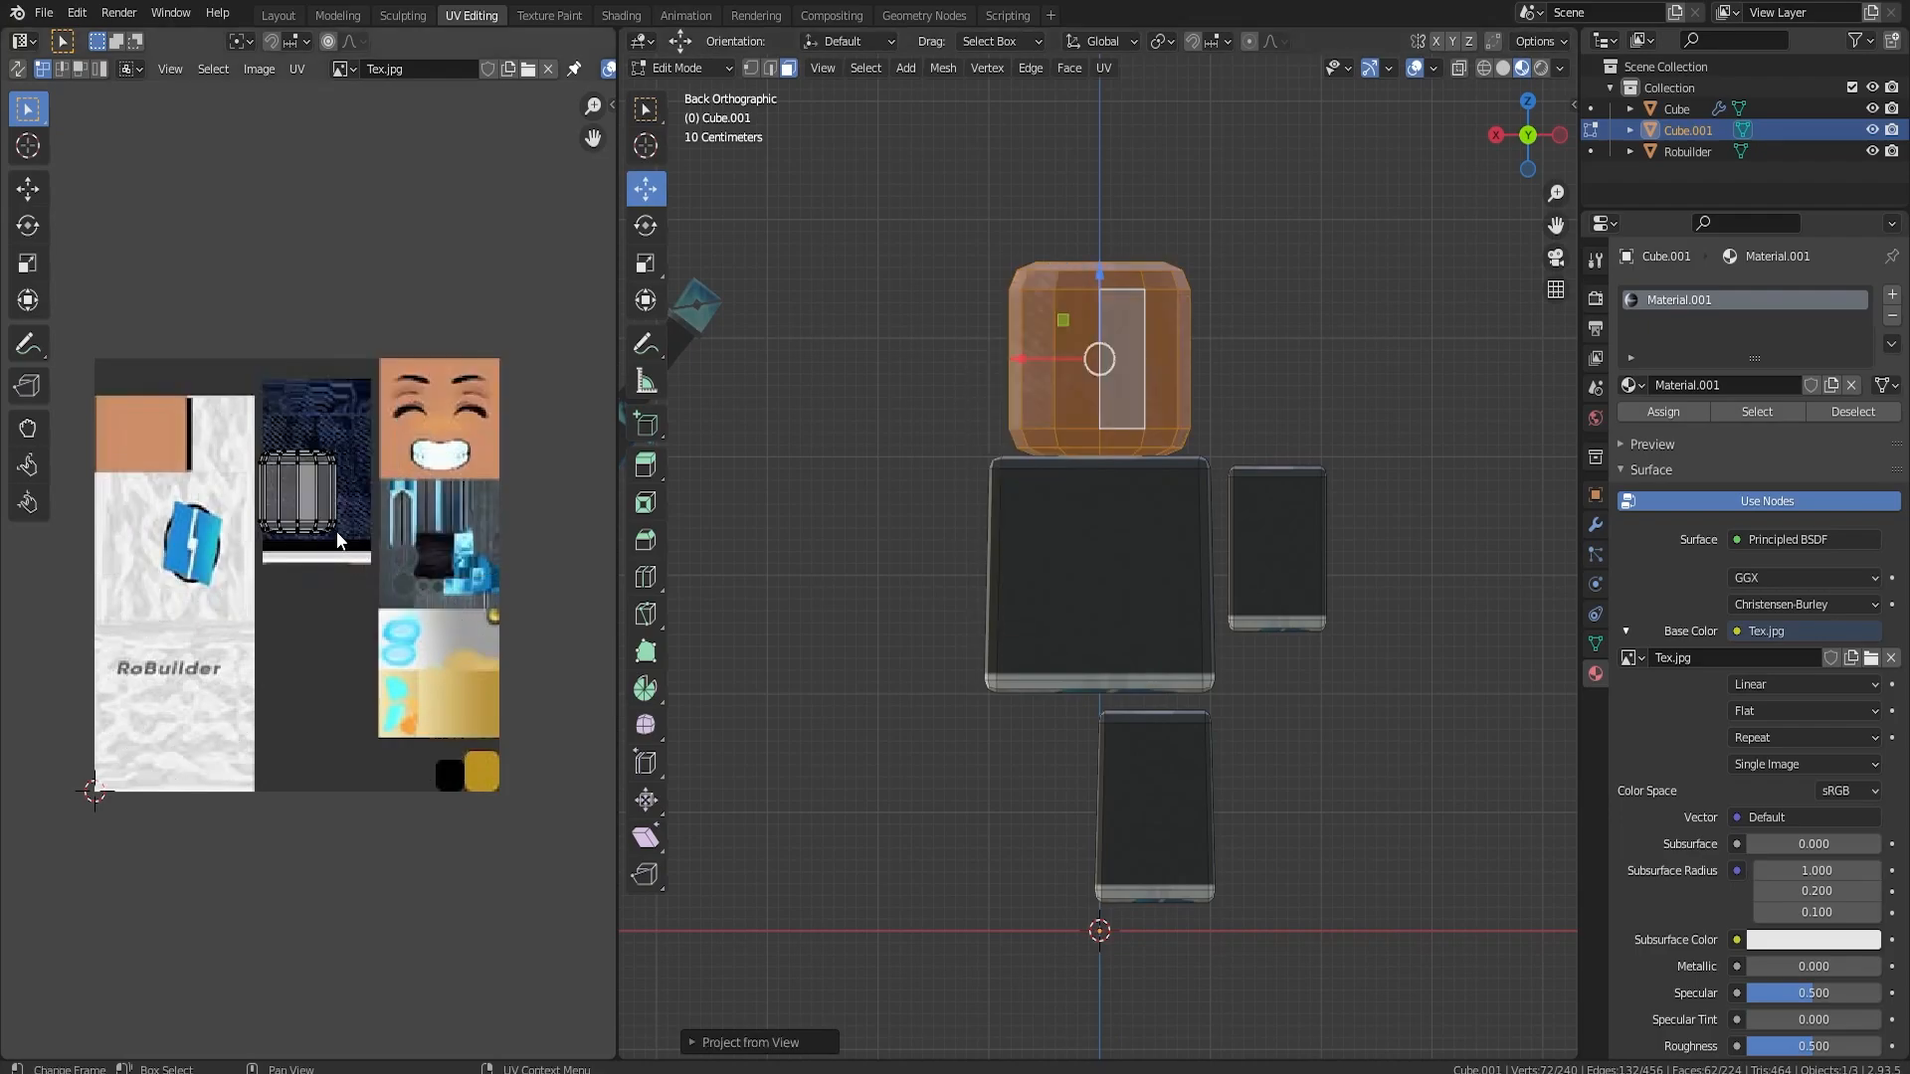
# - Move all of the head's UVs onto the smiling face image and enlarge them to fit around it
pyautogui.press('a')
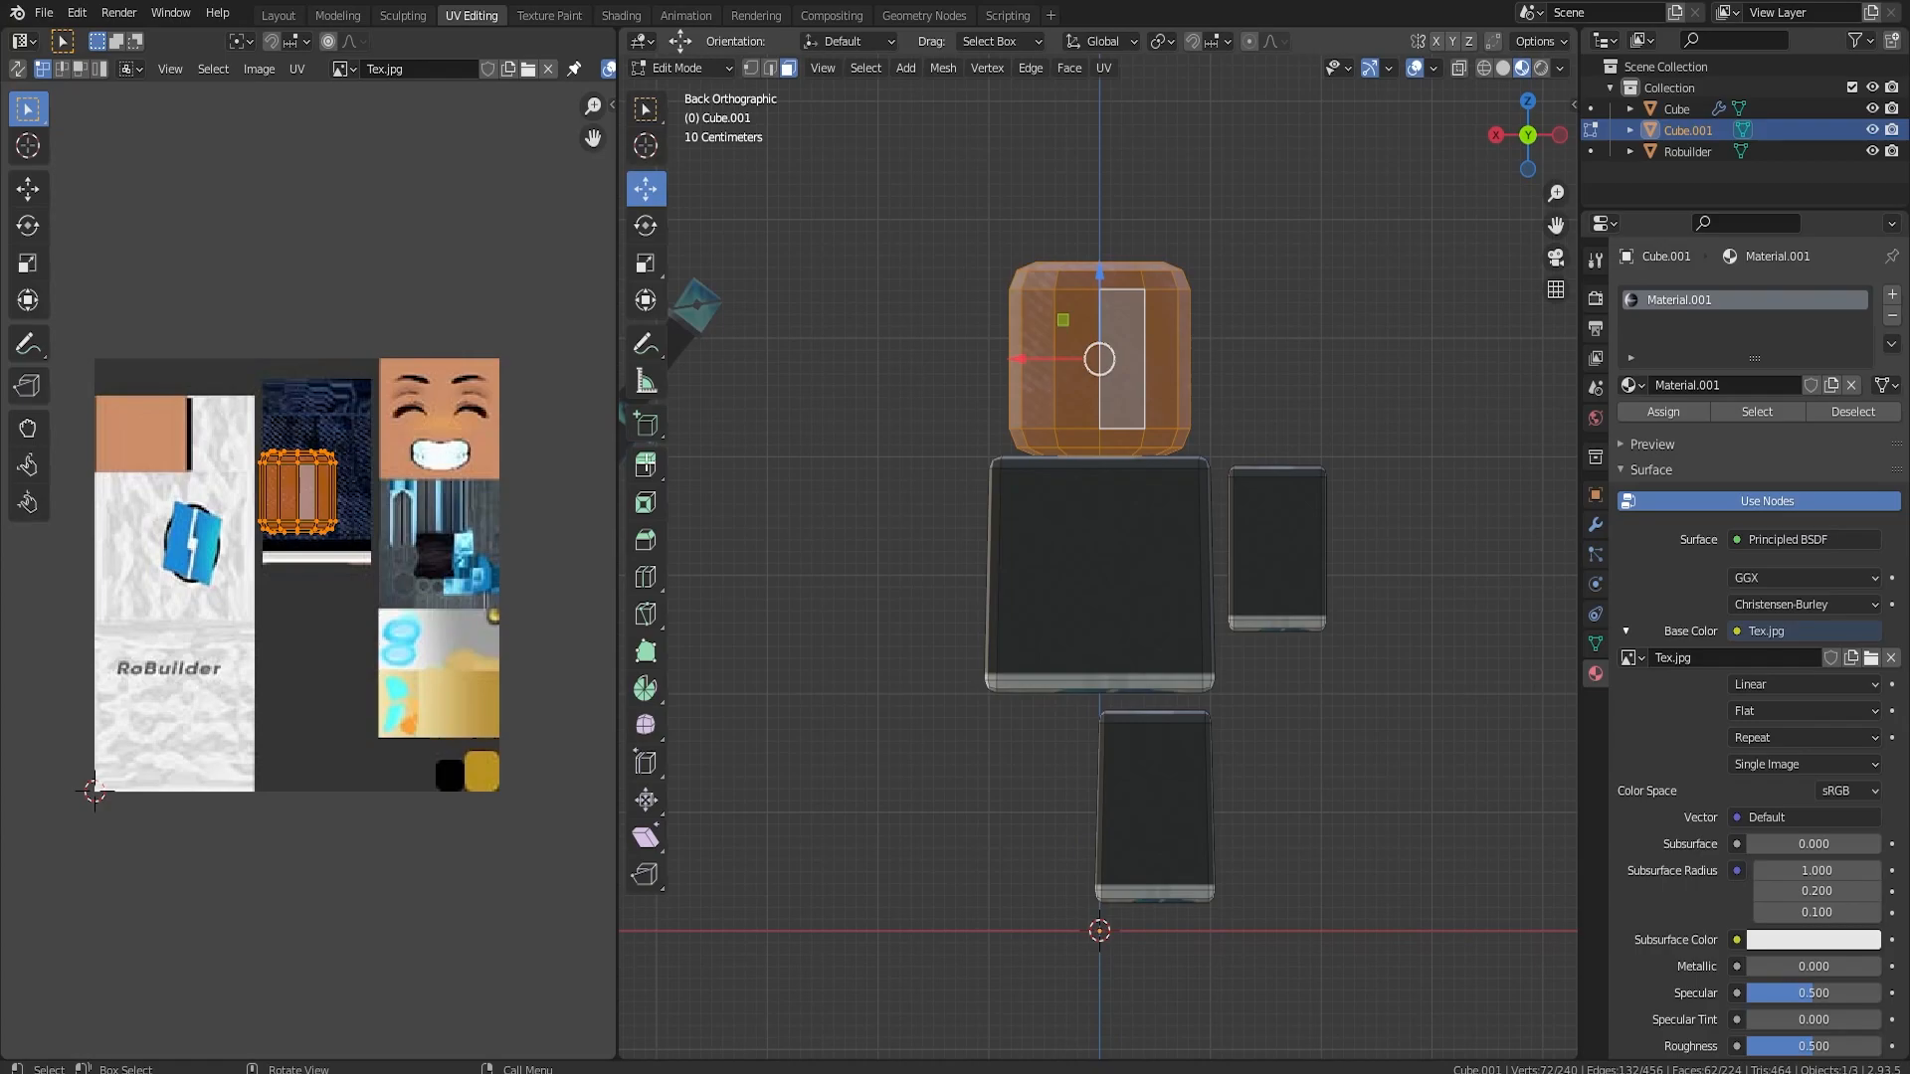
pyautogui.press('g')
pyautogui.click(431, 483)
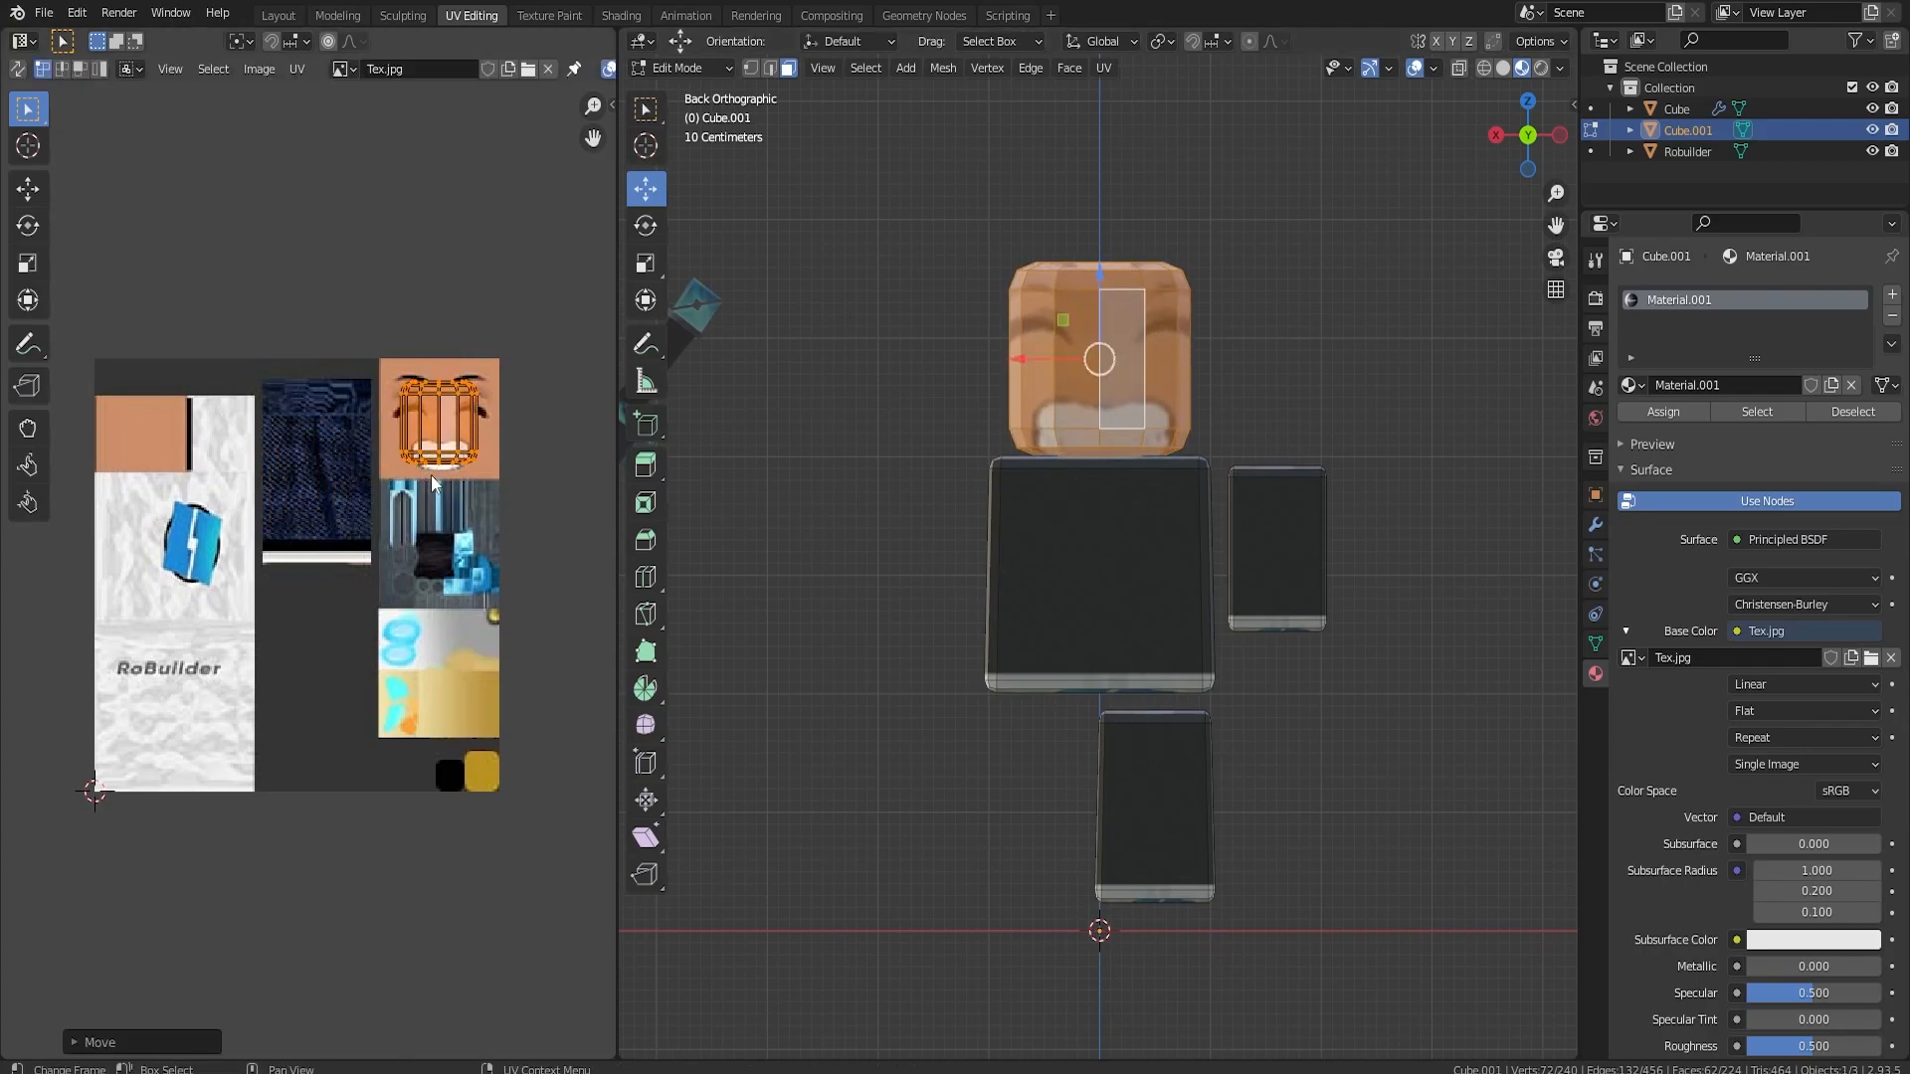
pyautogui.press('s')
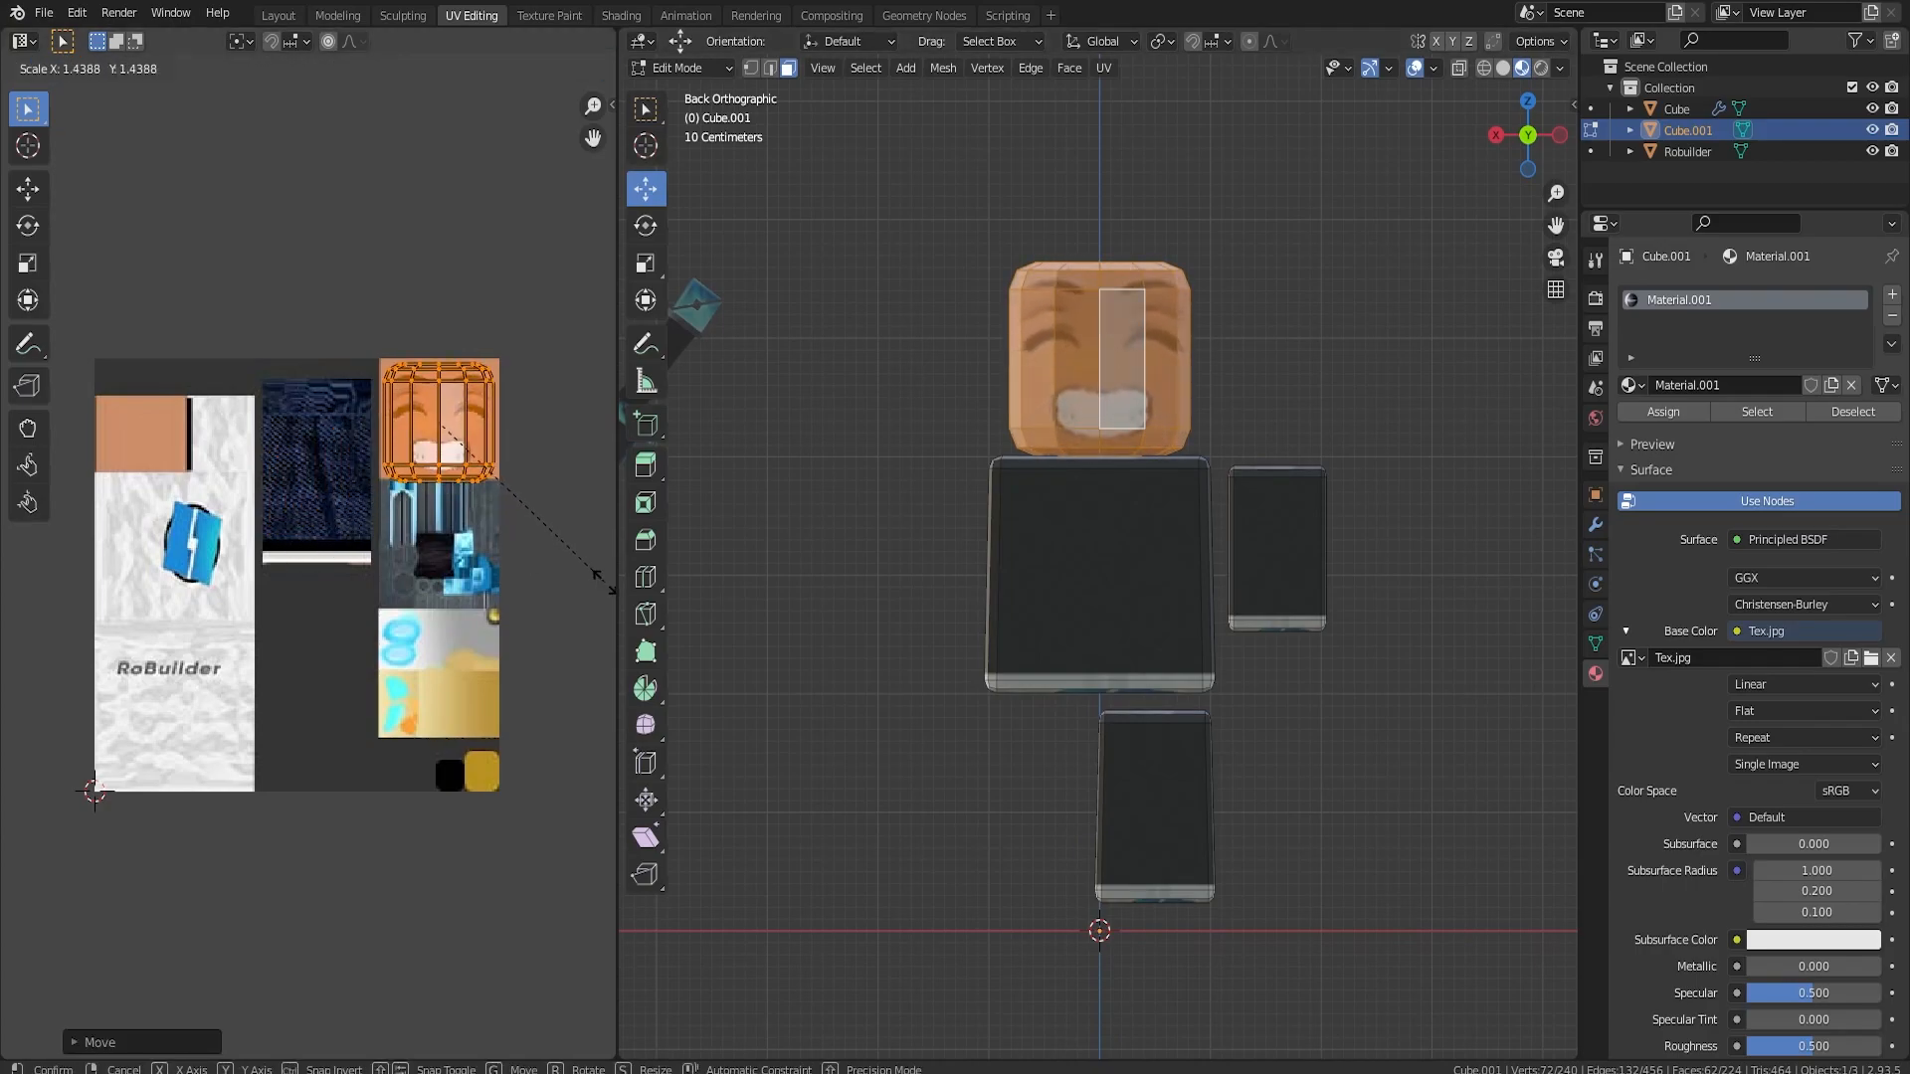
pyautogui.click(80, 616)
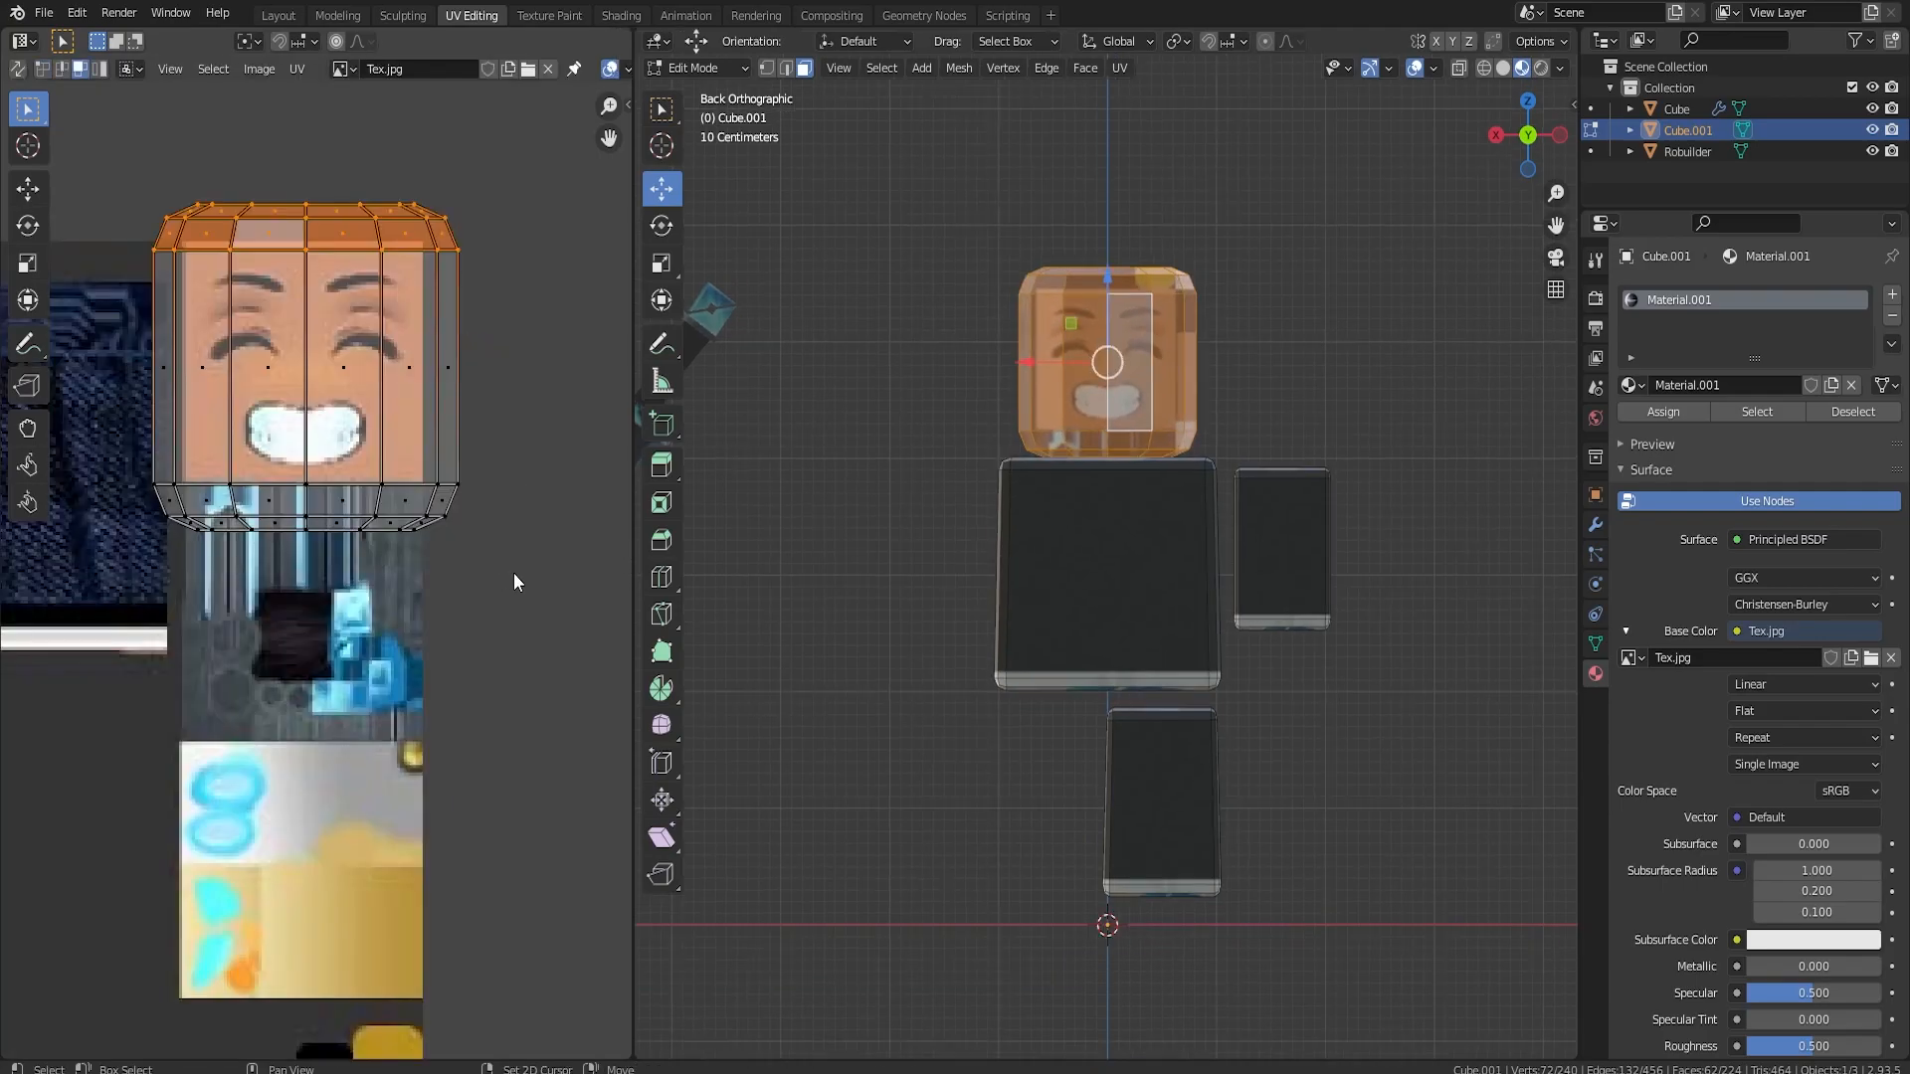
# - Collapse all of the head's UVs to a single point with scale 0 and move it onto the plain skin colour
pyautogui.keyDown('shift'); pyautogui.moveTo(514, 581); pyautogui.dragTo(88, 480); pyautogui.keyUp('shift')
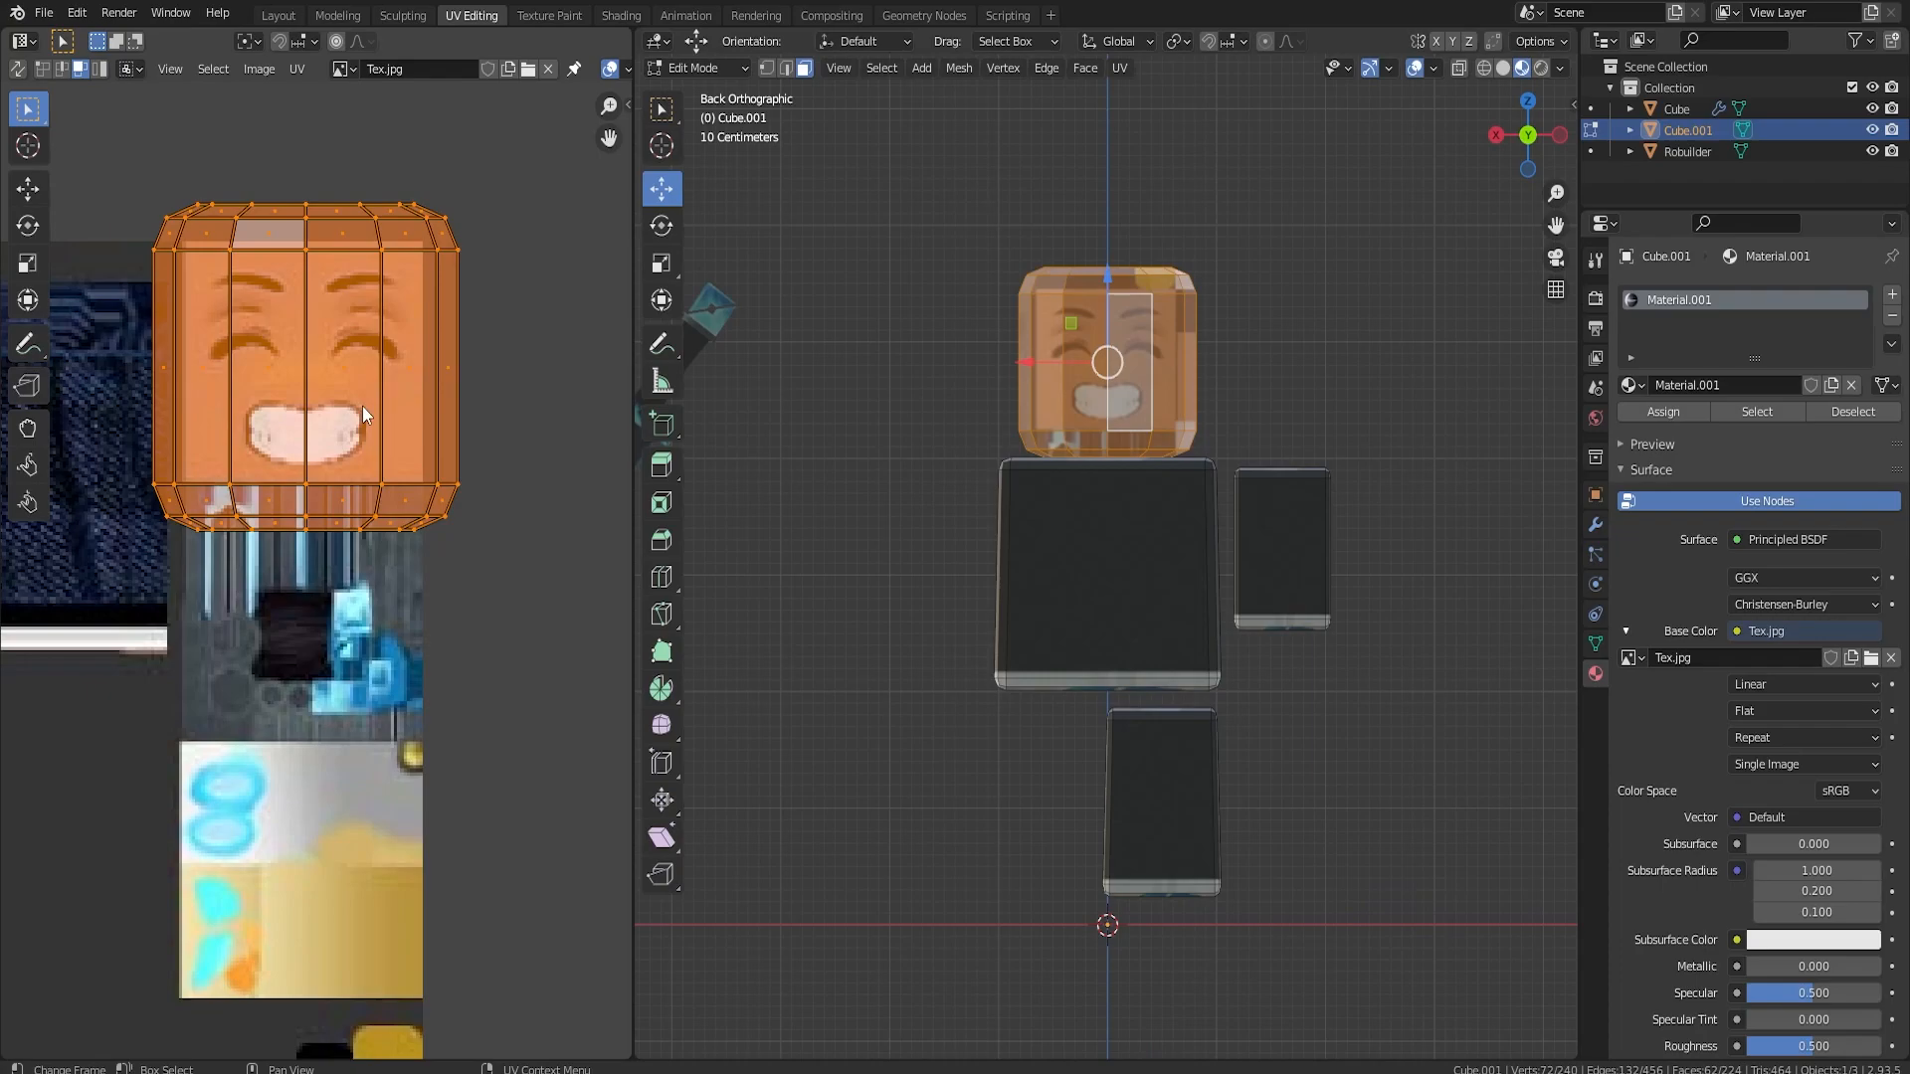
pyautogui.press('s')
pyautogui.press('0')
pyautogui.press('Return')
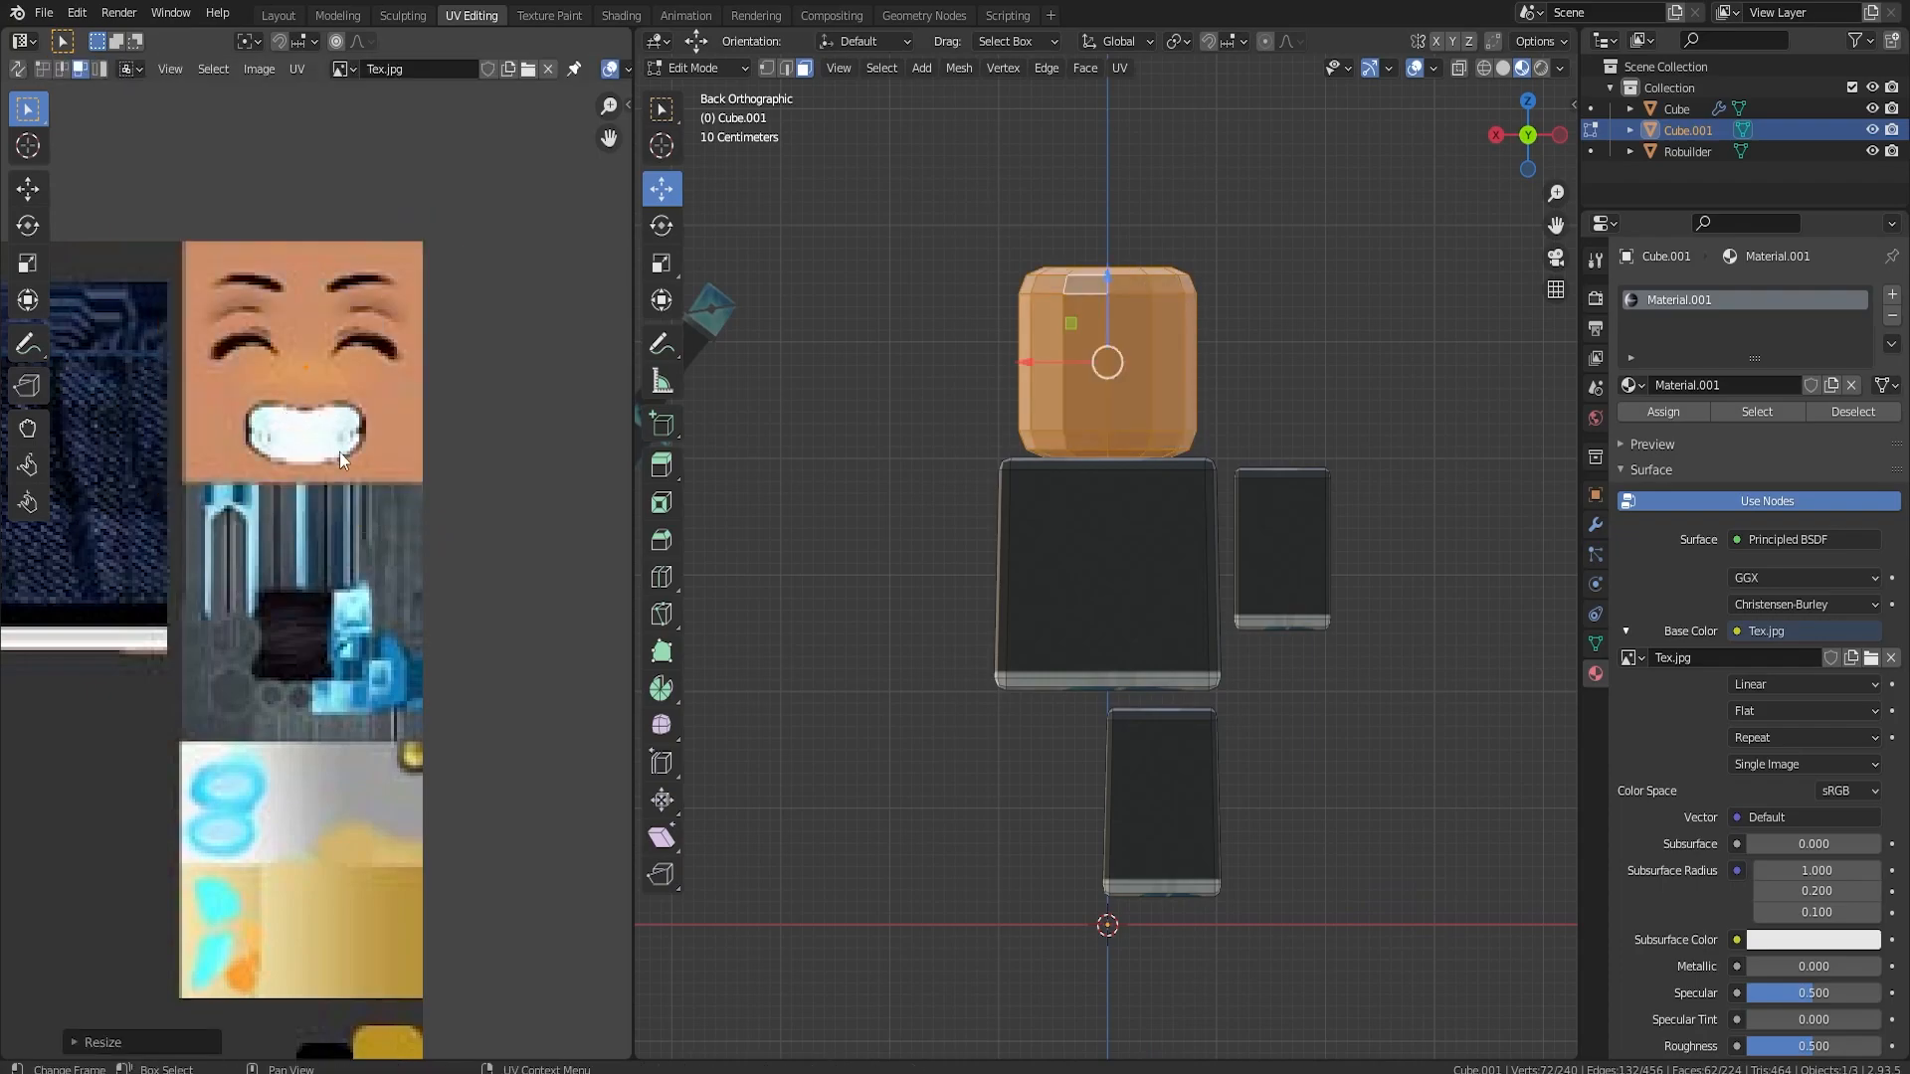
pyautogui.press('g')
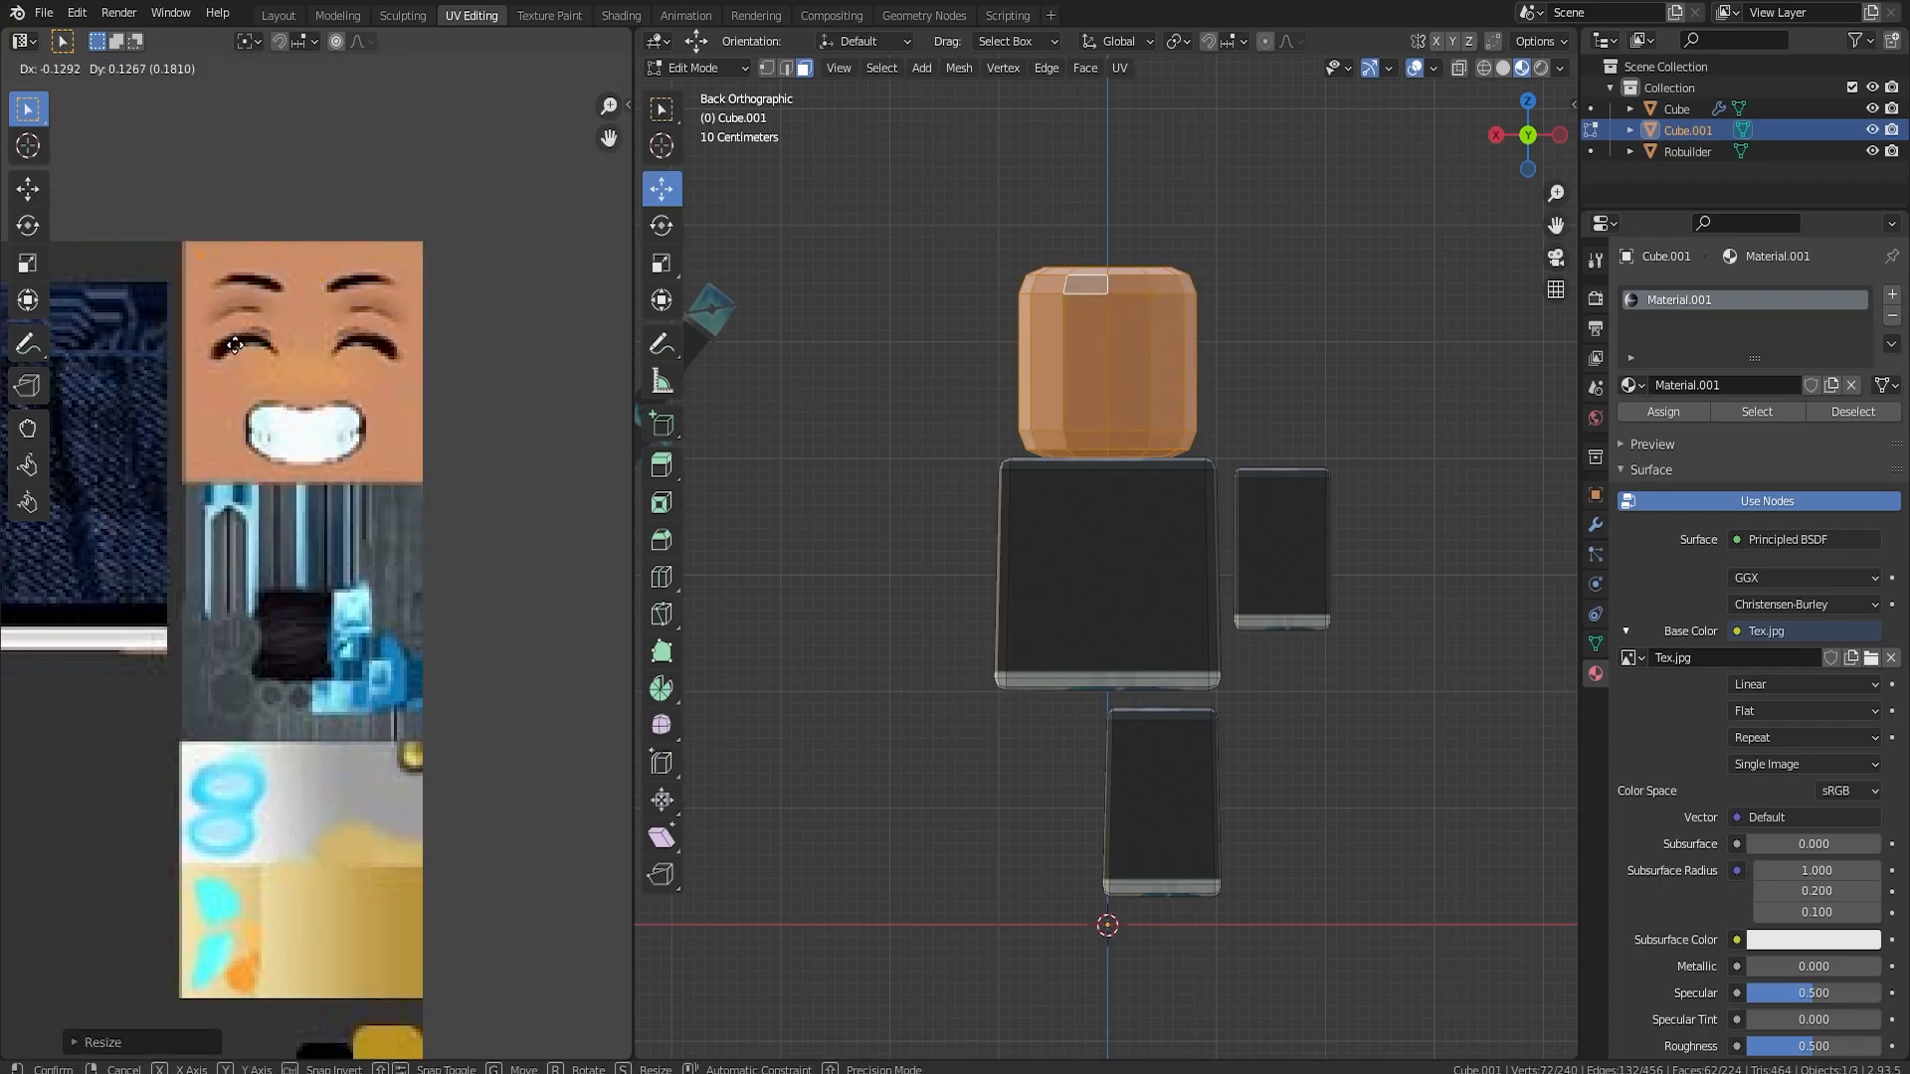
pyautogui.click(235, 345)
# - Select the four front faces of the head and project their UVs from the current view
pyautogui.click(1049, 364)
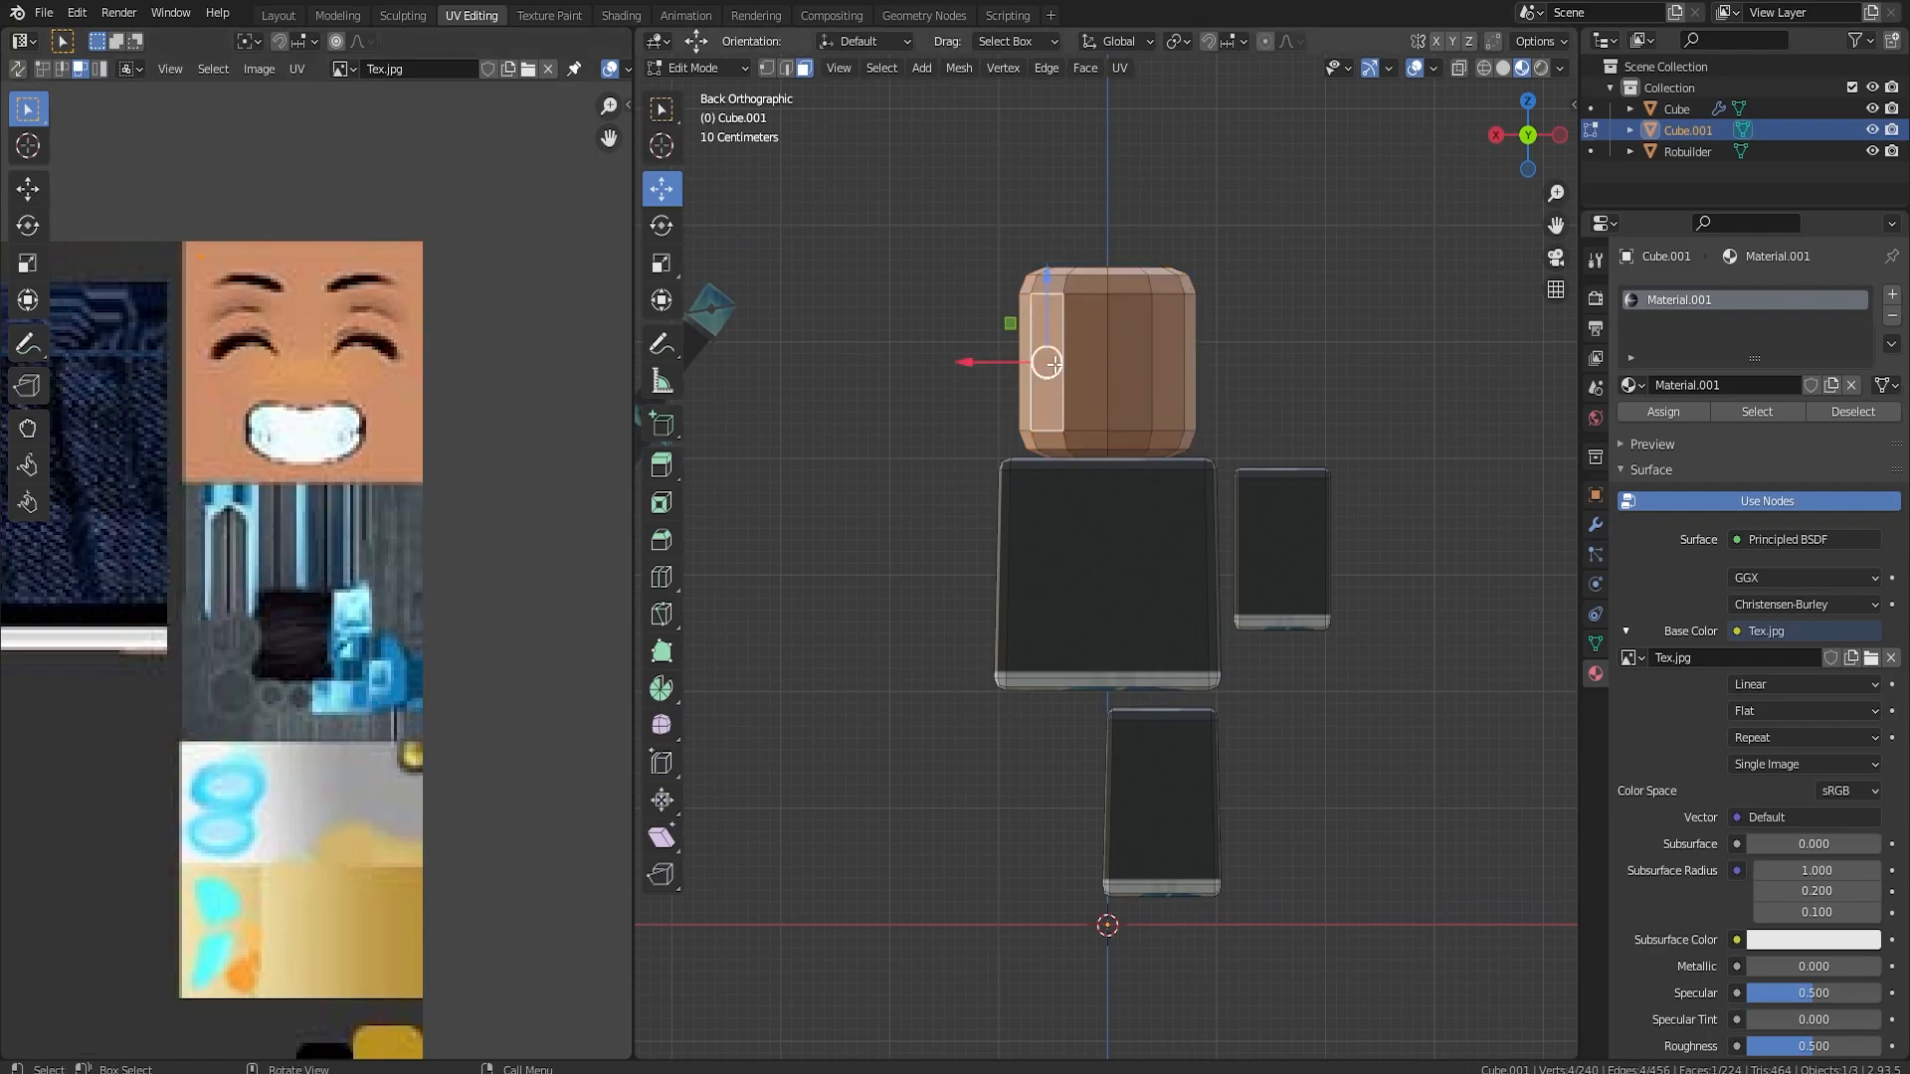
pyautogui.keyDown('shift'); pyautogui.click(1088, 355); pyautogui.keyUp('shift')
pyautogui.keyDown('shift'); pyautogui.click(1129, 355); pyautogui.keyUp('shift')
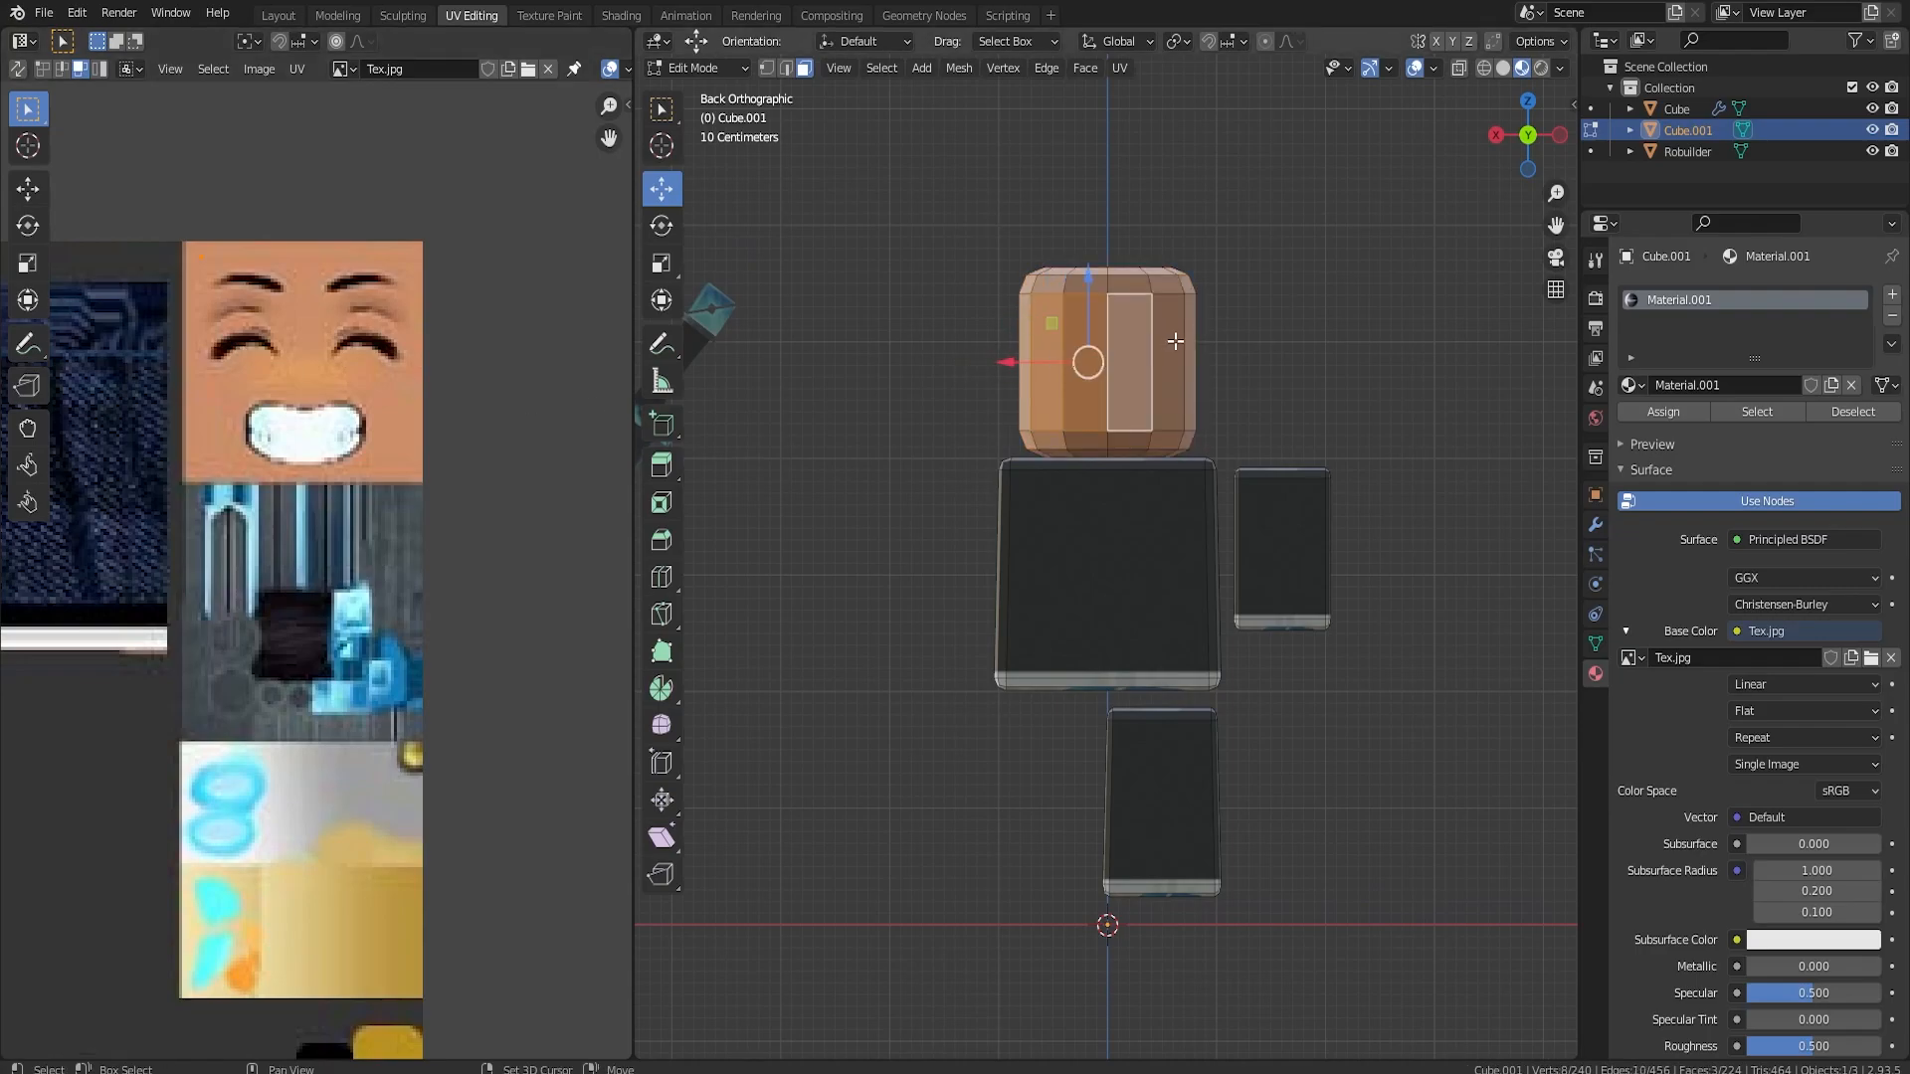
pyautogui.keyDown('shift'); pyautogui.click(1144, 354); pyautogui.keyUp('shift')
pyautogui.press('u')
pyautogui.click(1131, 356)
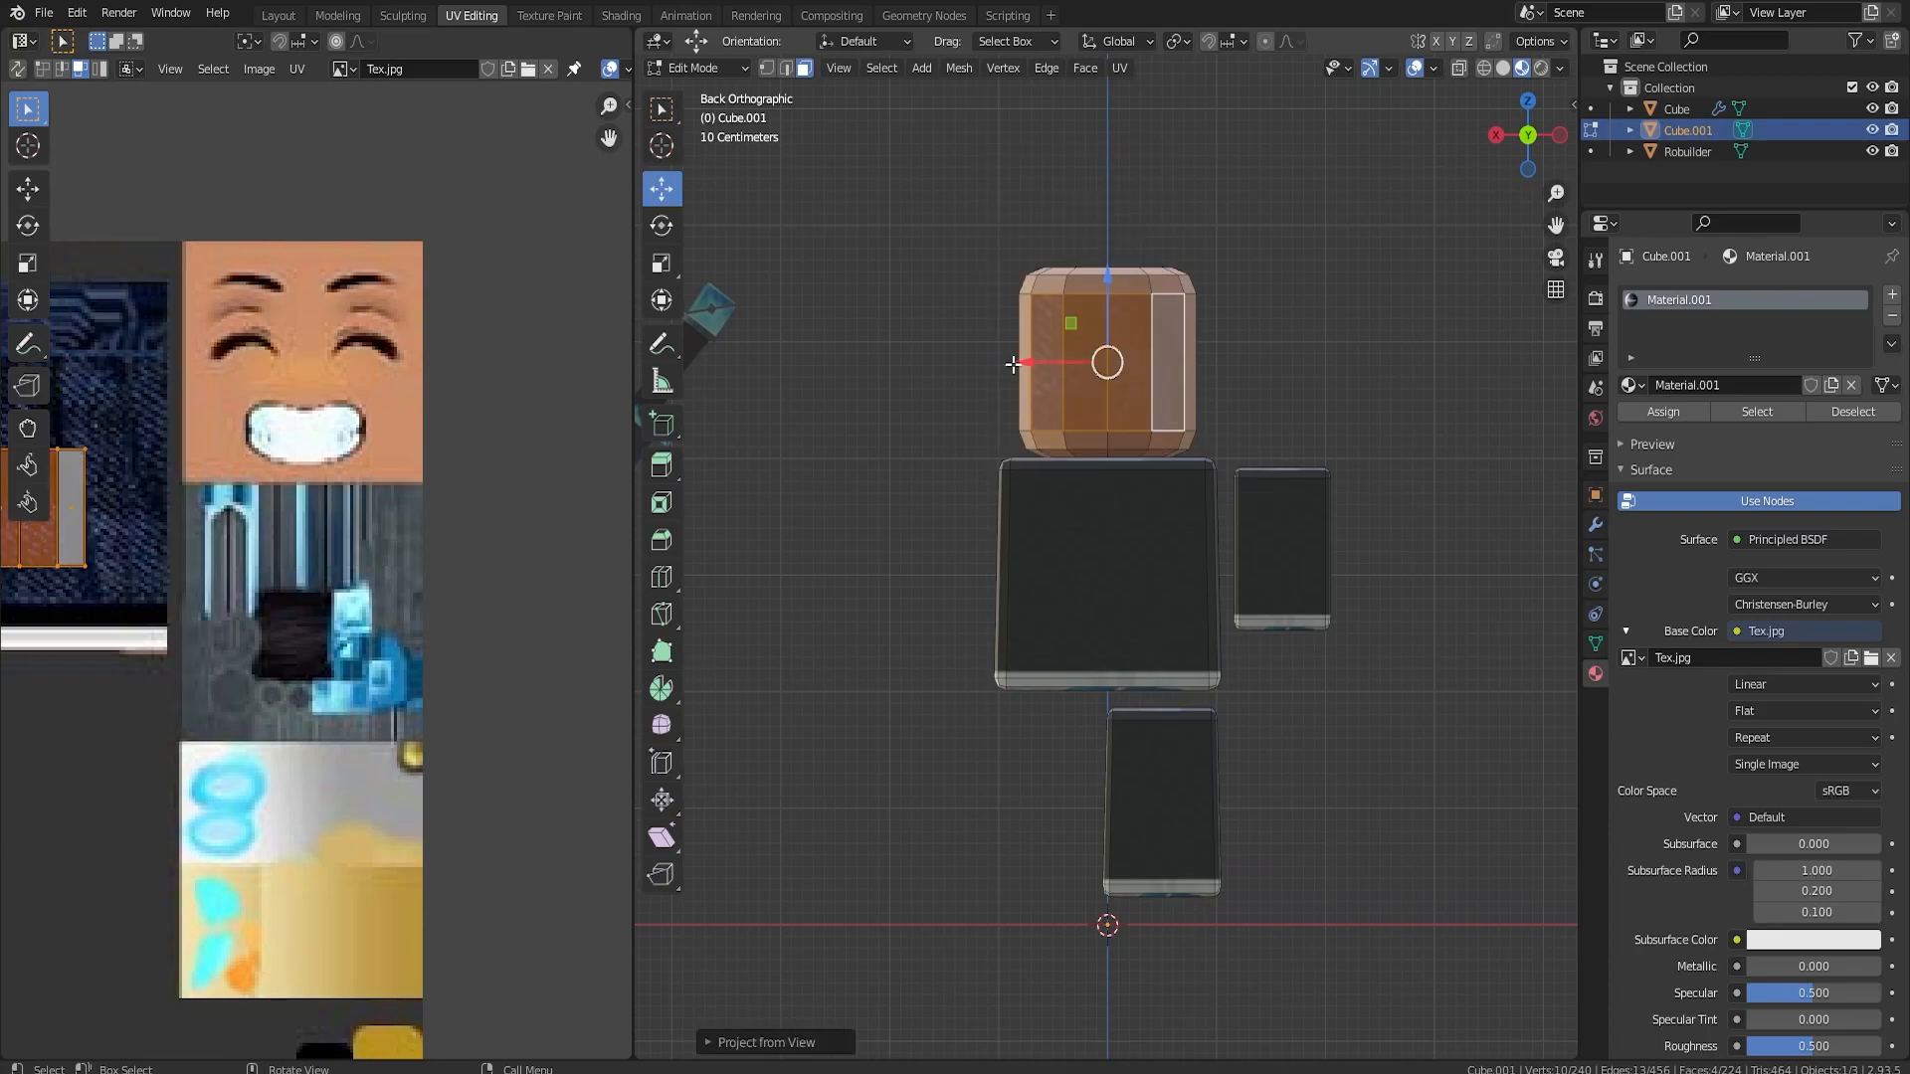
# - Move the four front faces' UVs onto the smiling face image and scale them up to cover it
pyautogui.scroll(-1, 185, 559)
pyautogui.press('g')
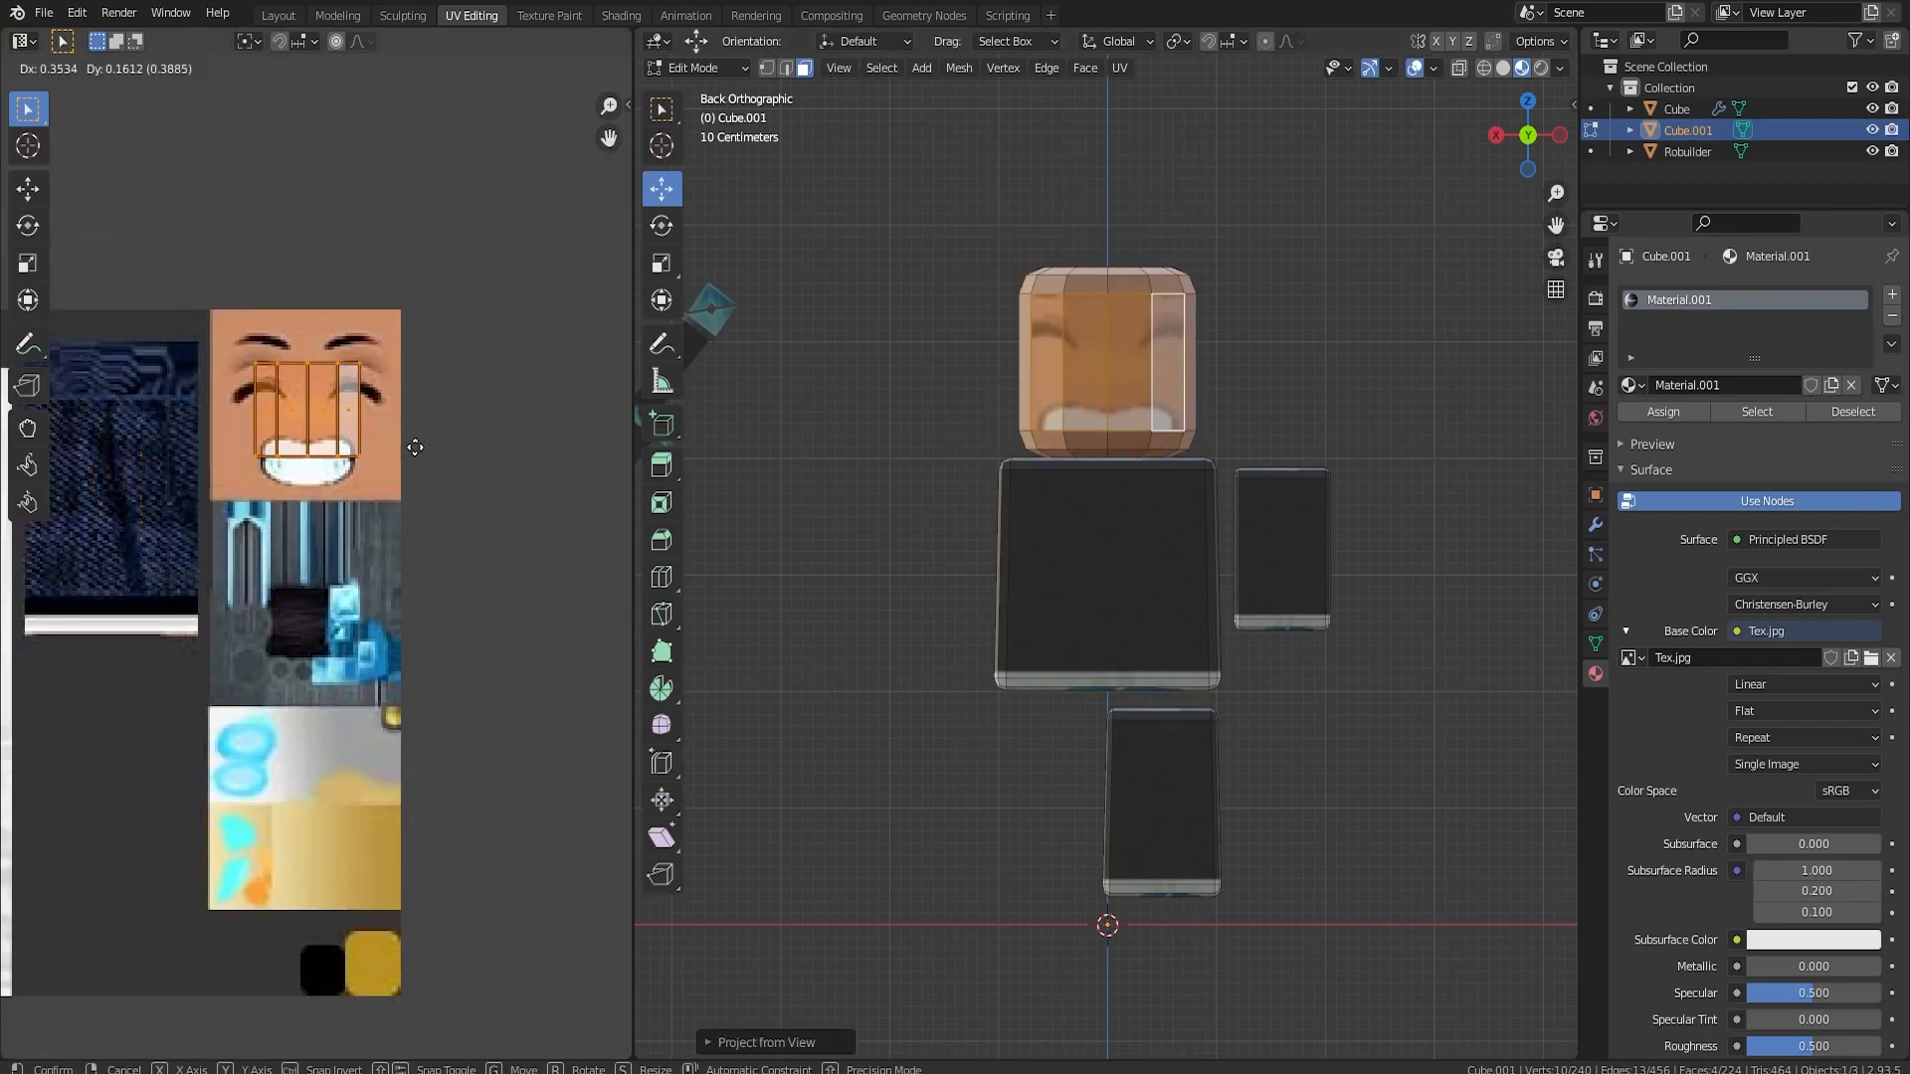
pyautogui.click(416, 450)
pyautogui.press('s')
pyautogui.click(499, 558)
pyautogui.scroll(2, 256, 460)
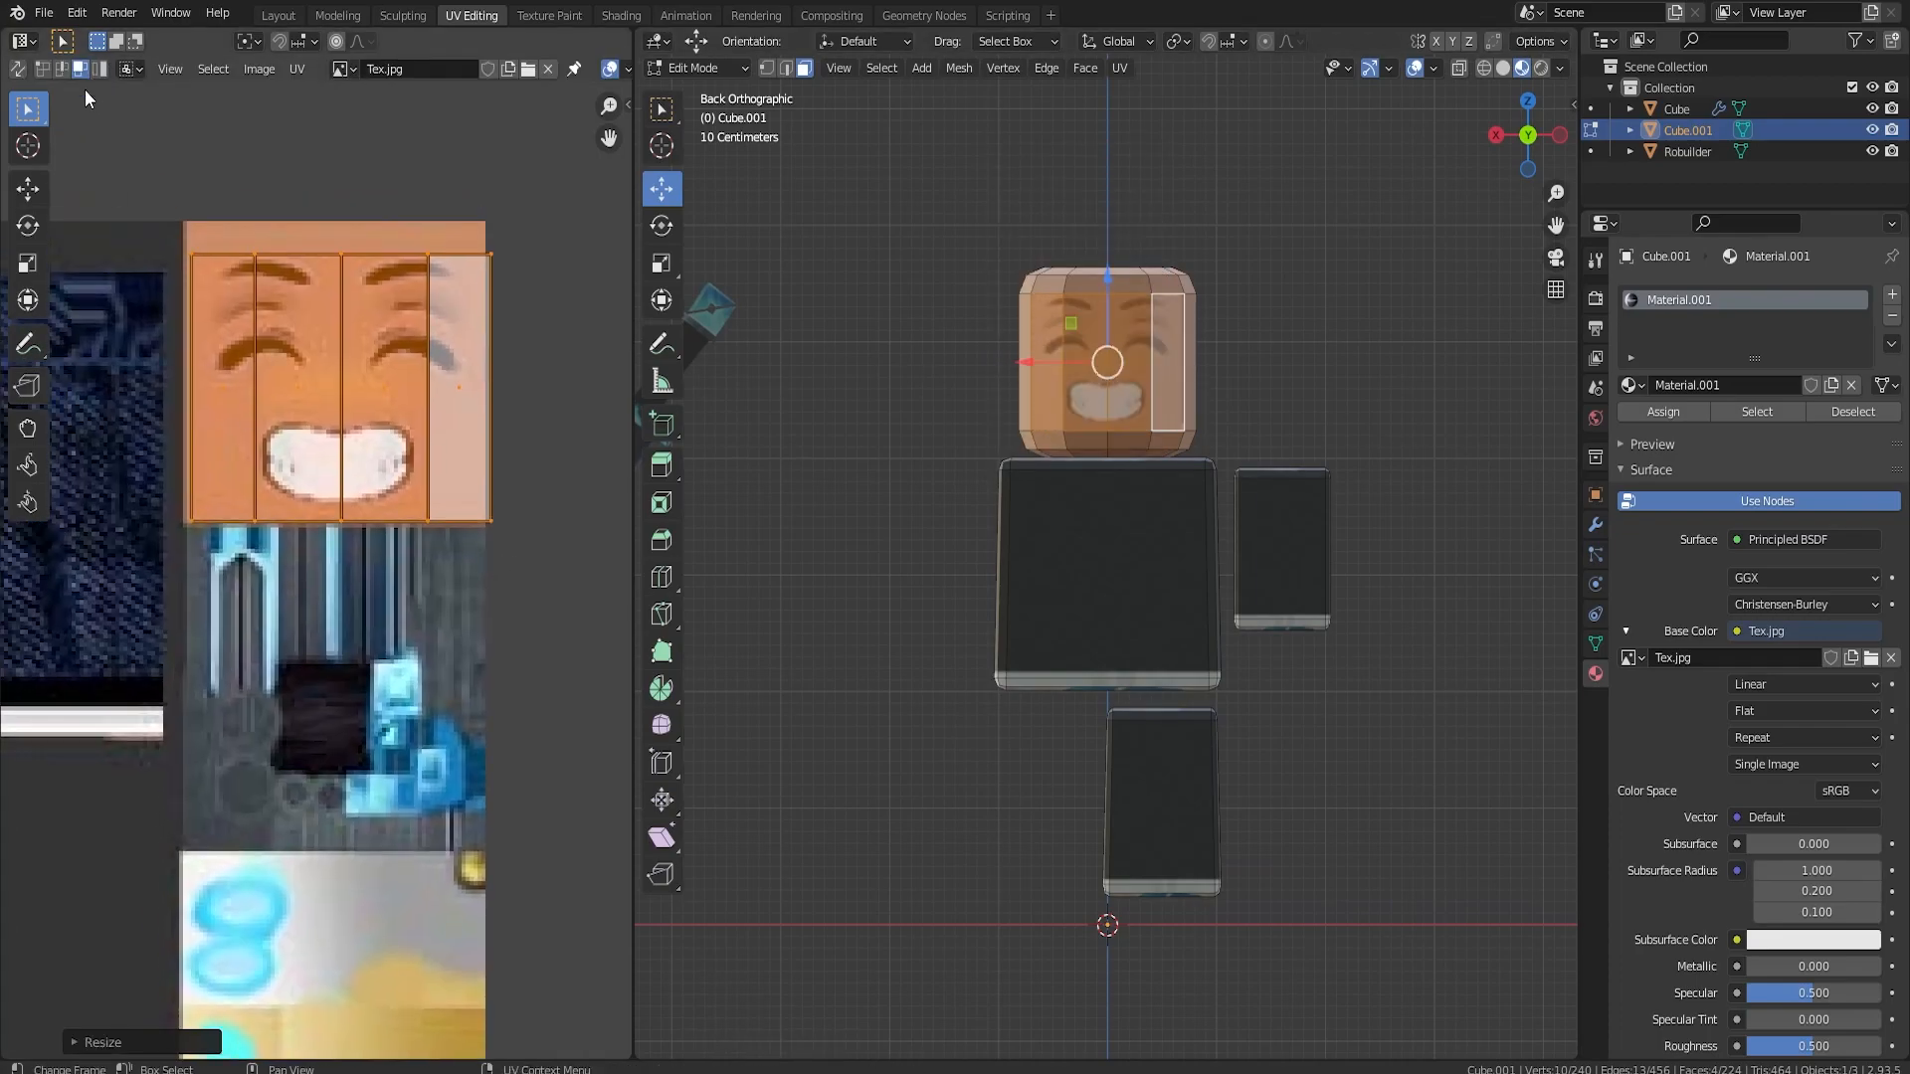
# - Move the face UVs' outer side edge inward along X so that it lies inside the face image
pyautogui.click(492, 408)
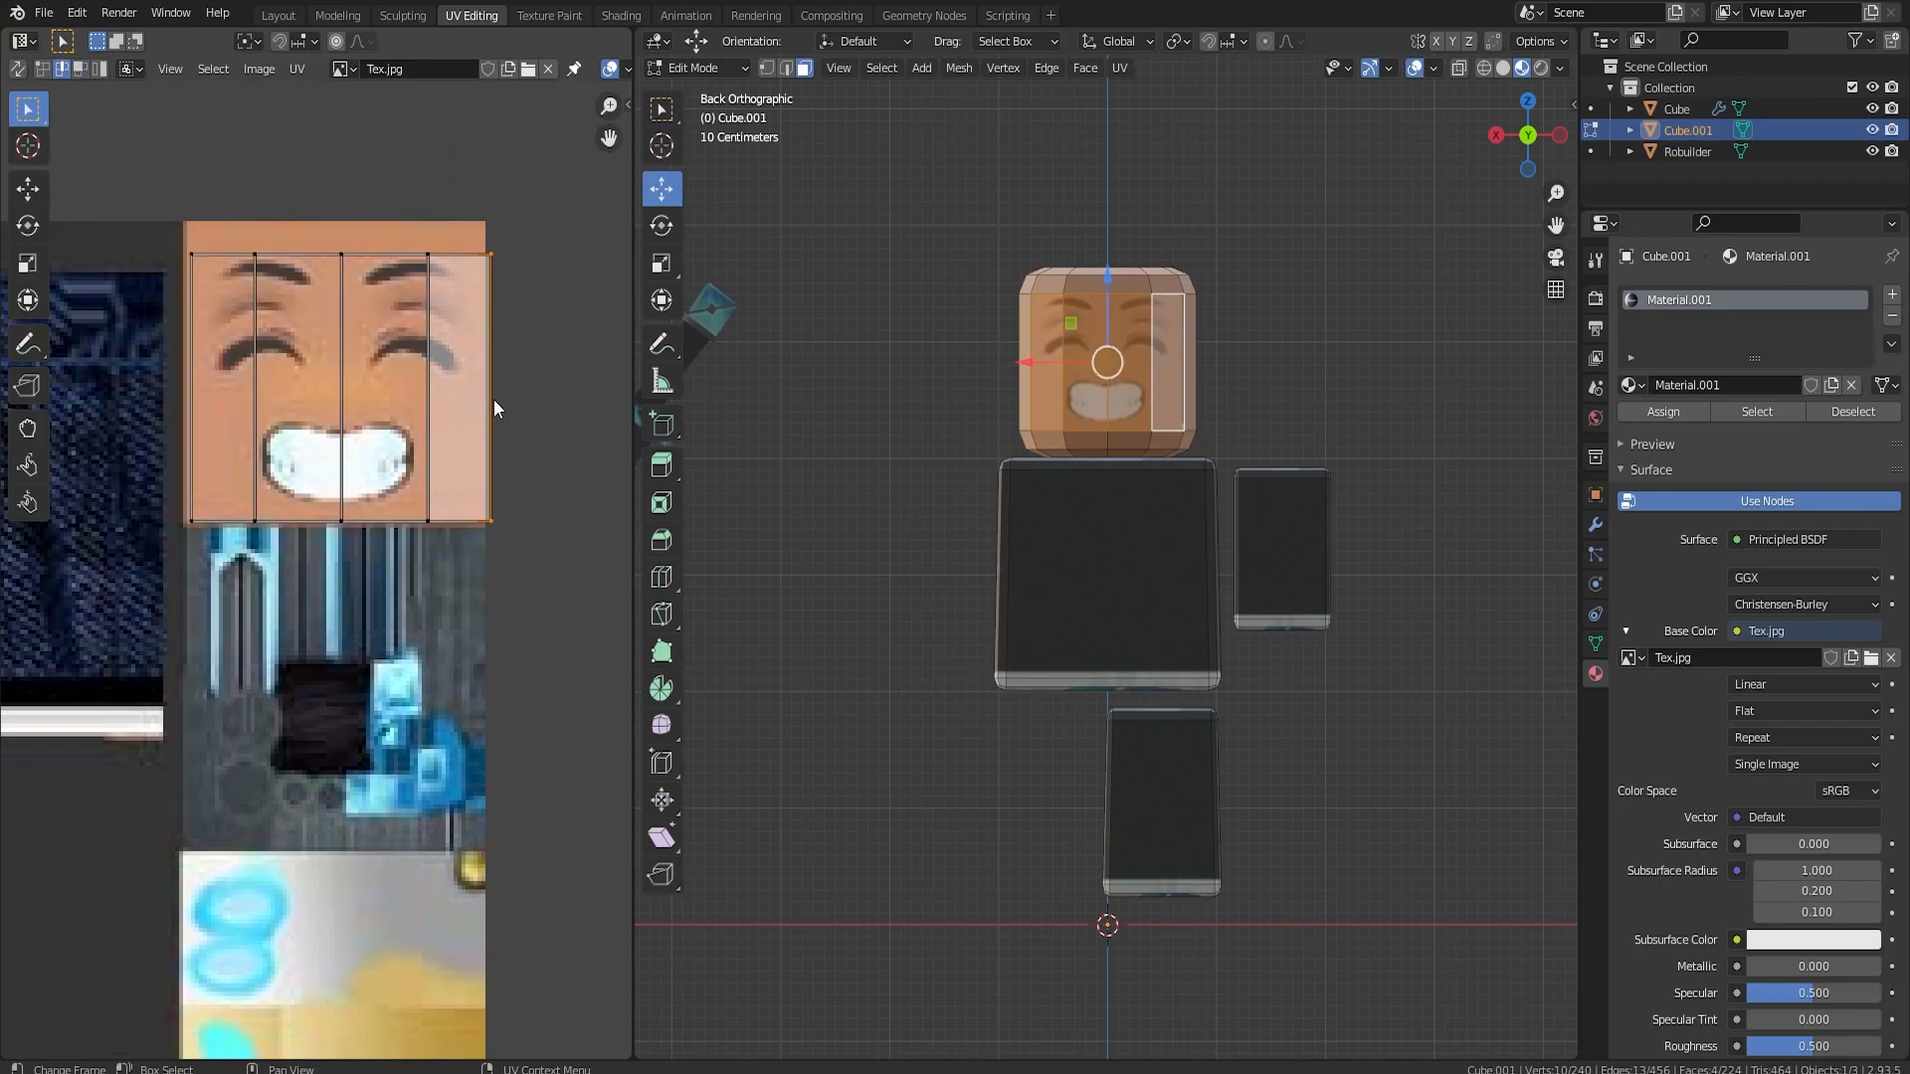
pyautogui.click(27, 188)
pyautogui.moveTo(557, 384); pyautogui.dragTo(537, 387)
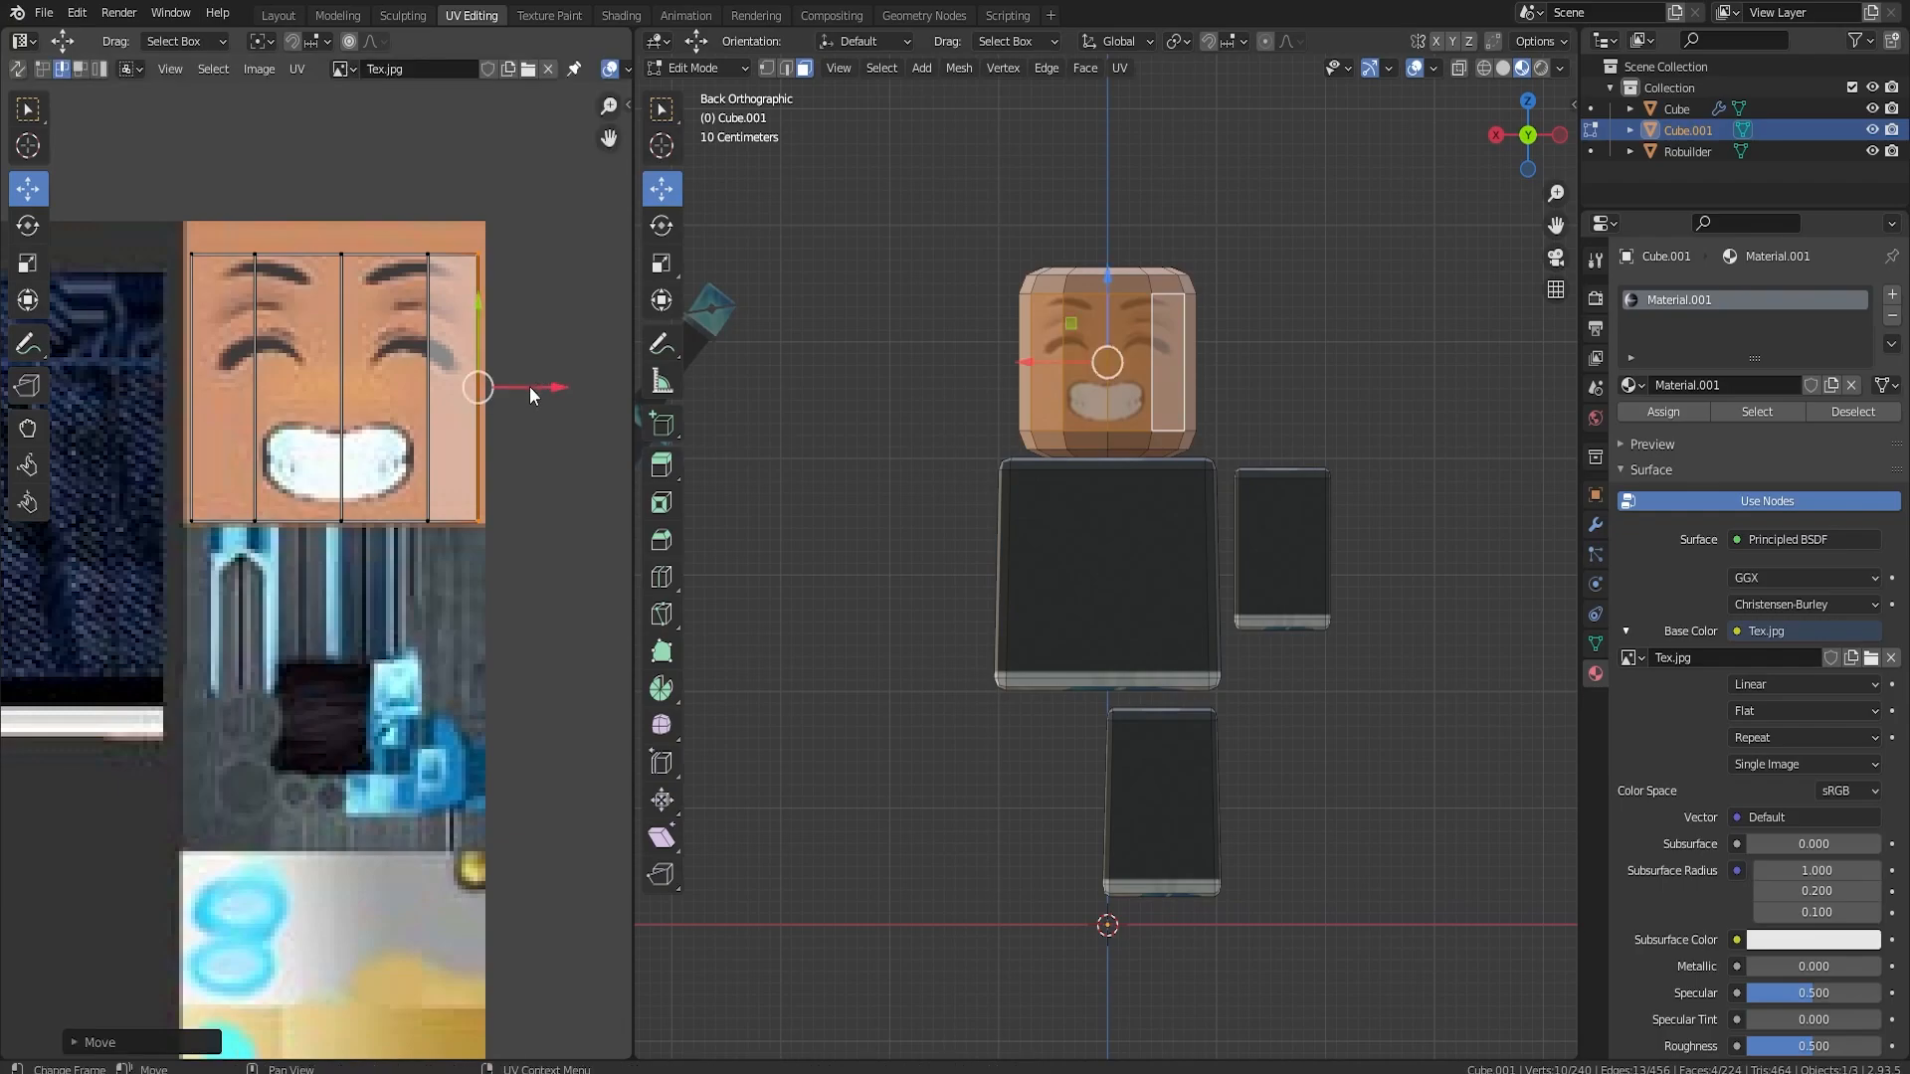
pyautogui.click(327, 520)
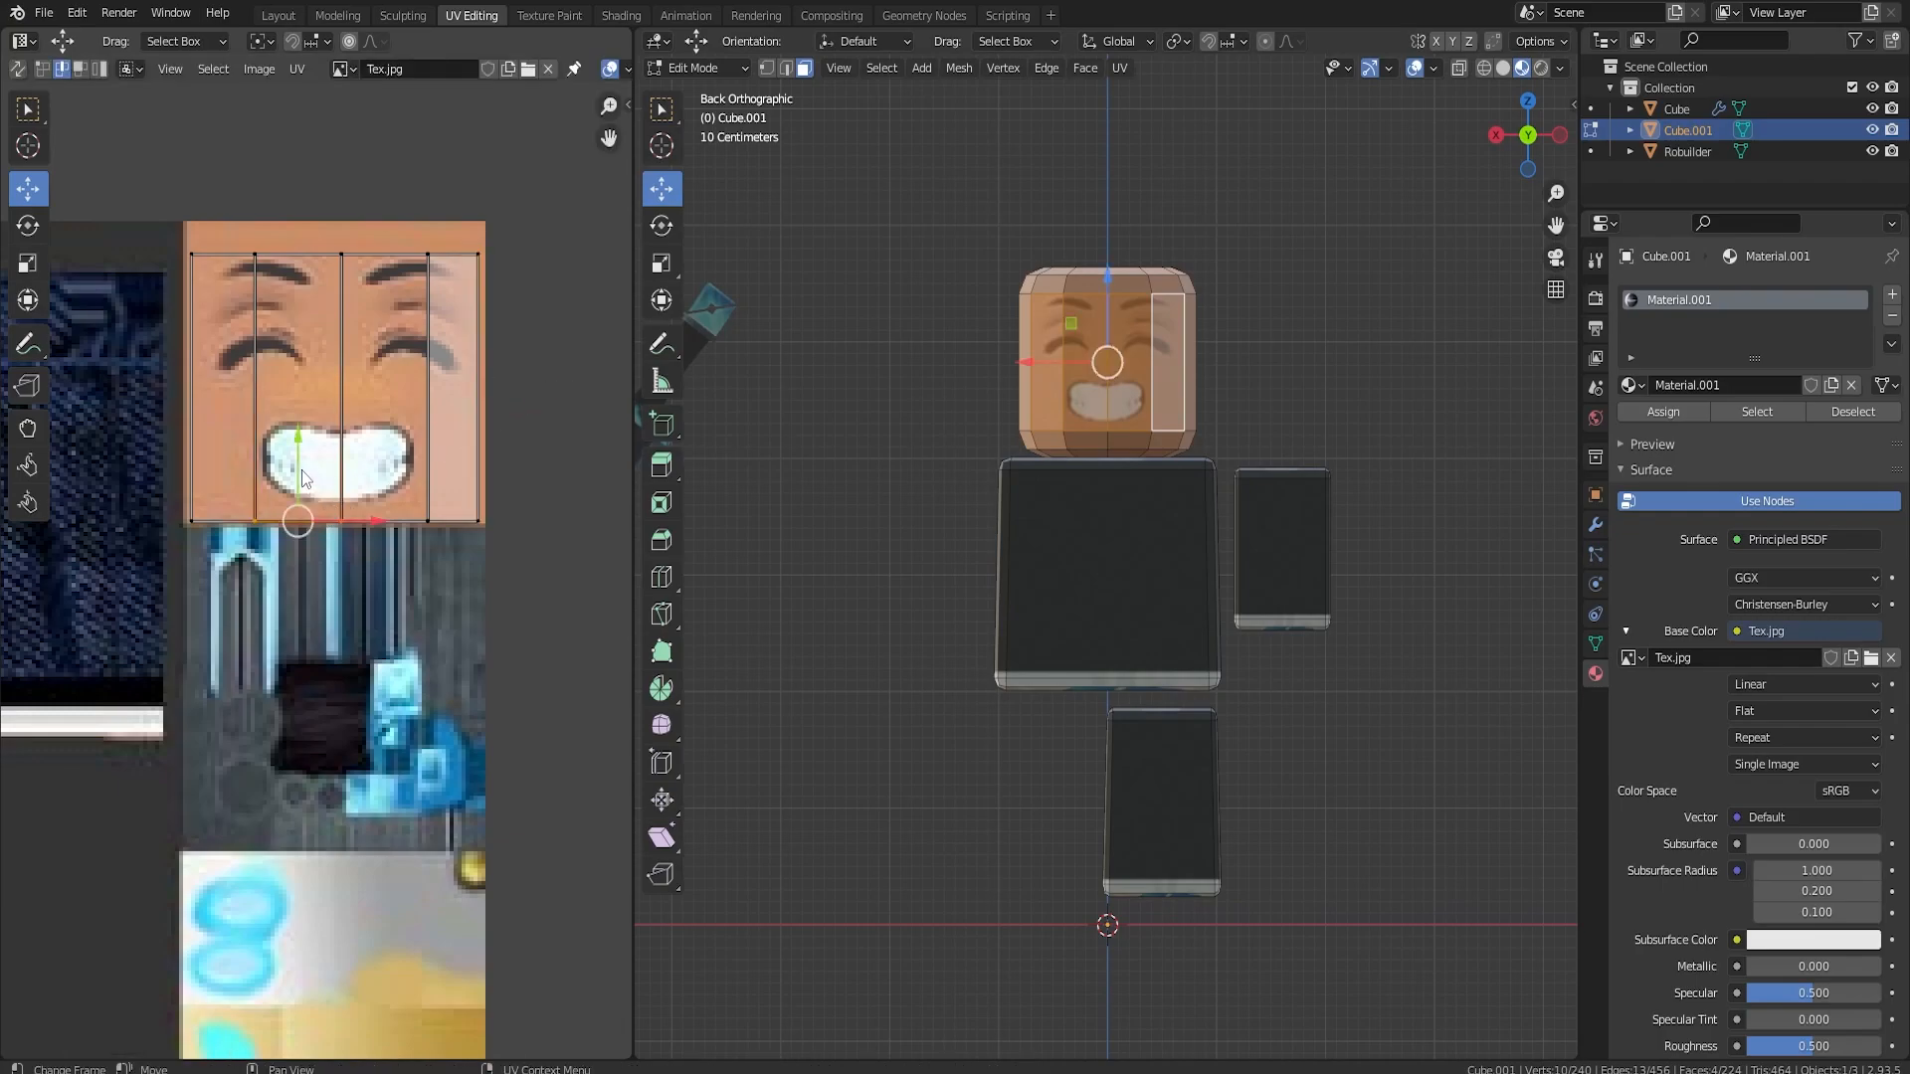
# - Apply Shade Smooth to the model in Object Mode, then return to Edit Mode
pyautogui.press('Tab')
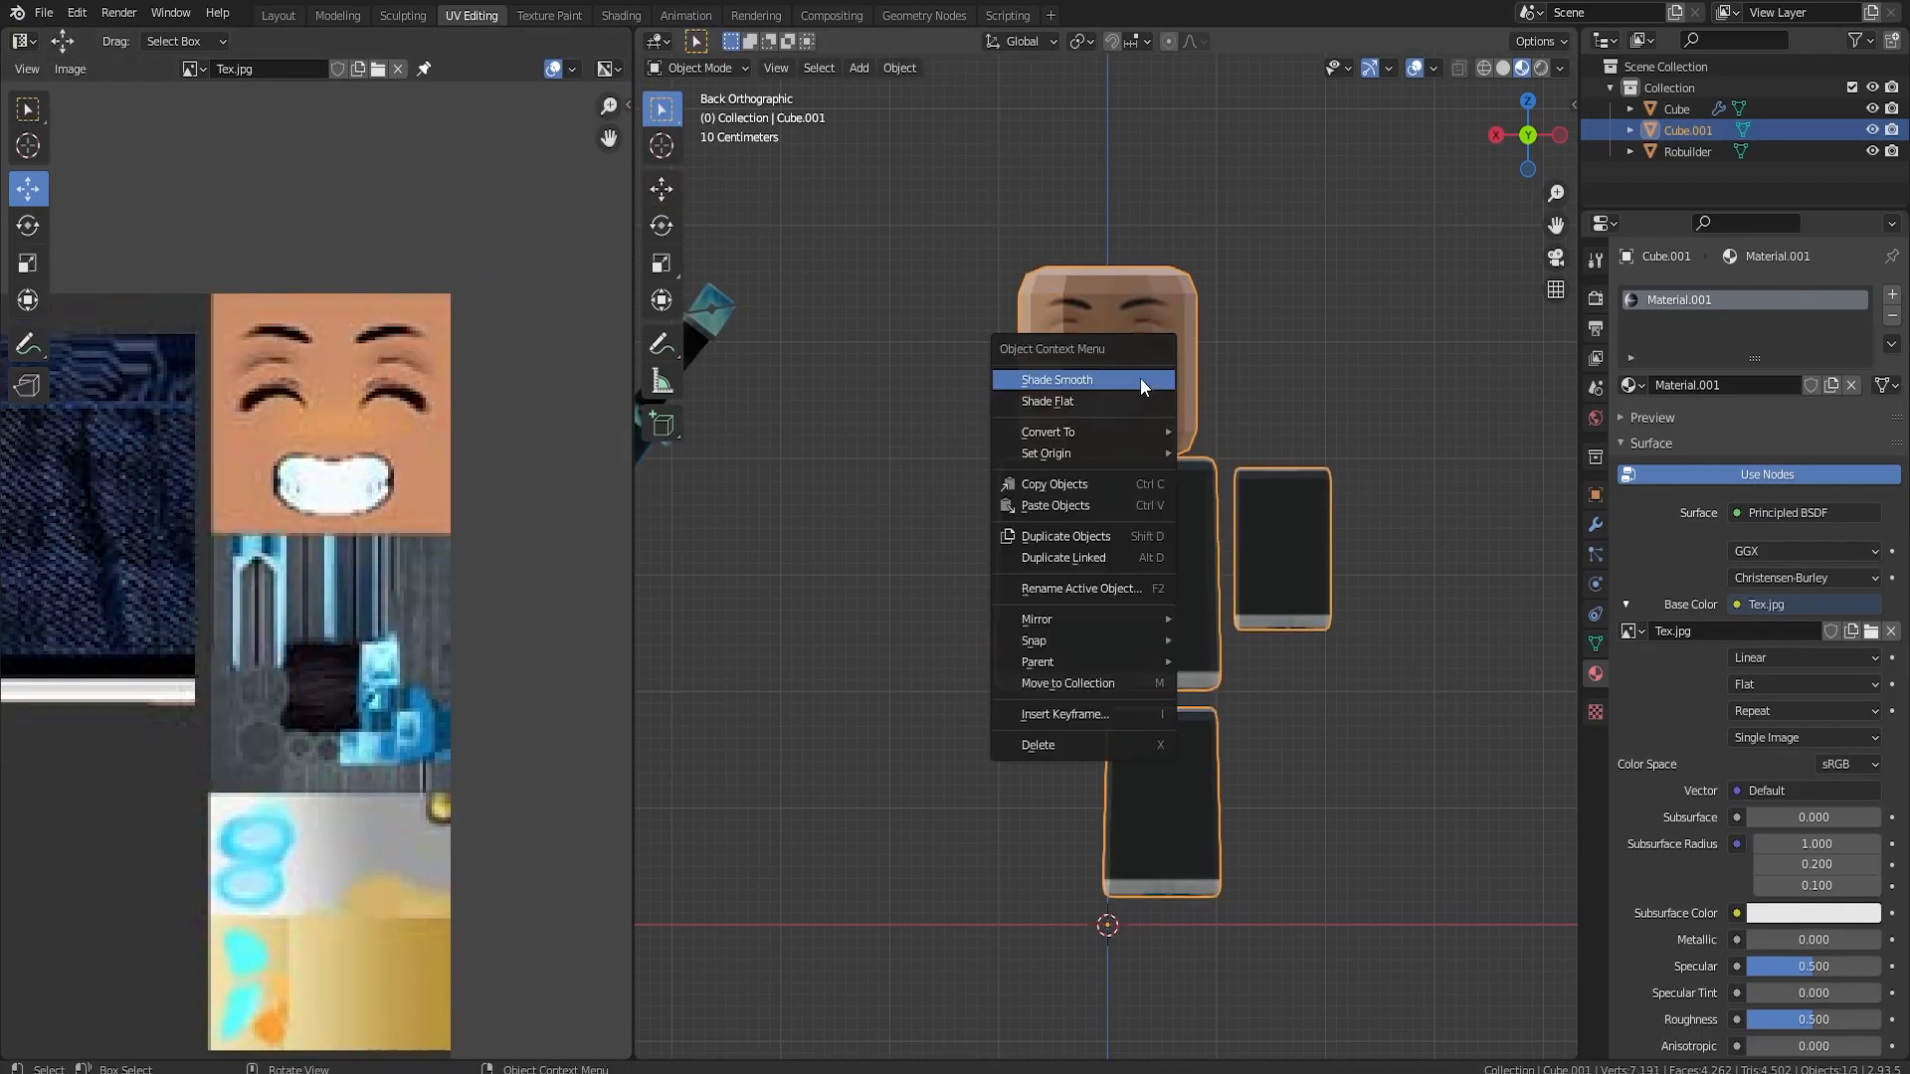
pyautogui.moveTo(1140, 378); pyautogui.dragTo(1130, 554, button='middle')
pyautogui.press('Tab')
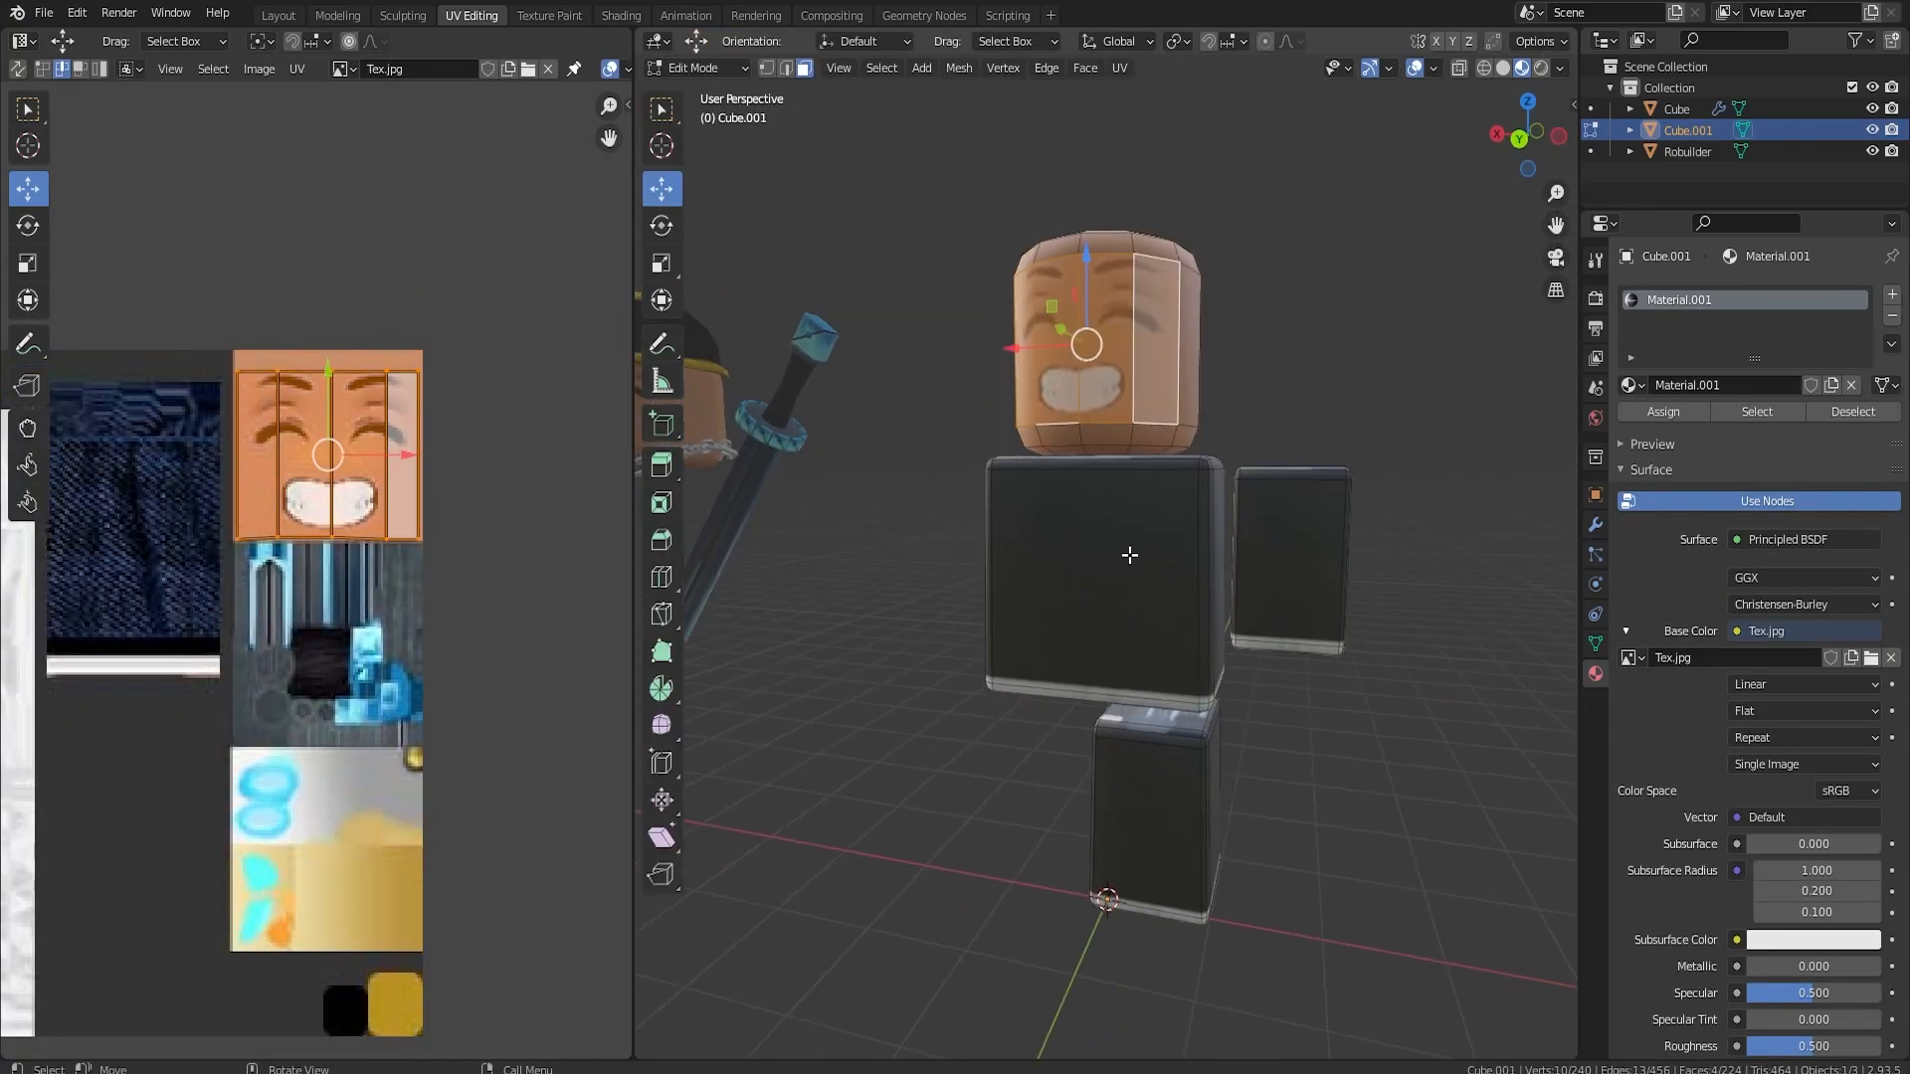
# - Select the whole torso and unwrap it with Project from View in the back orthographic view
pyautogui.click(1111, 589)
pyautogui.press('l')
pyautogui.moveTo(1236, 610); pyautogui.dragTo(1378, 586, button='middle')
pyautogui.press('space')
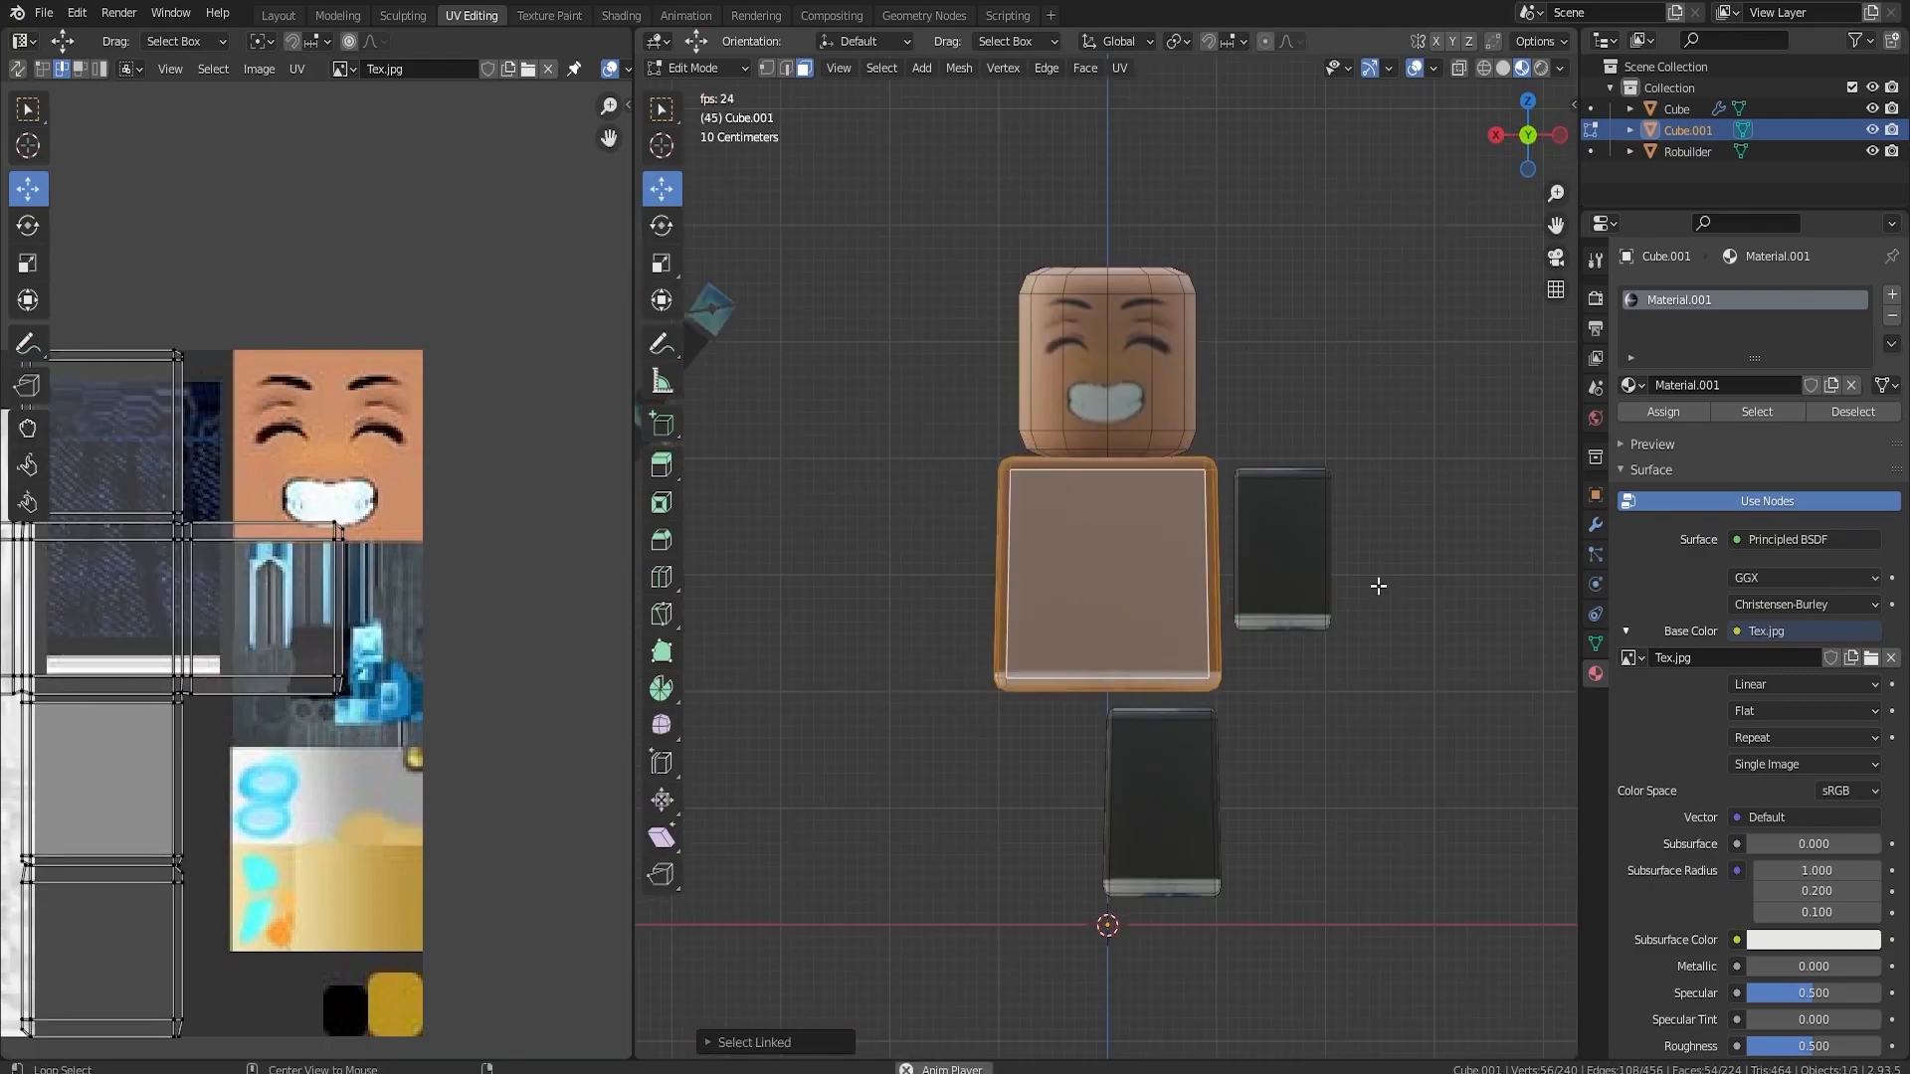
pyautogui.press('u')
pyautogui.click(1162, 555)
# - Rotate all of the torso's UVs about 90° and move them over the blue logo on the white shirt texture
pyautogui.scroll(-2, 169, 697)
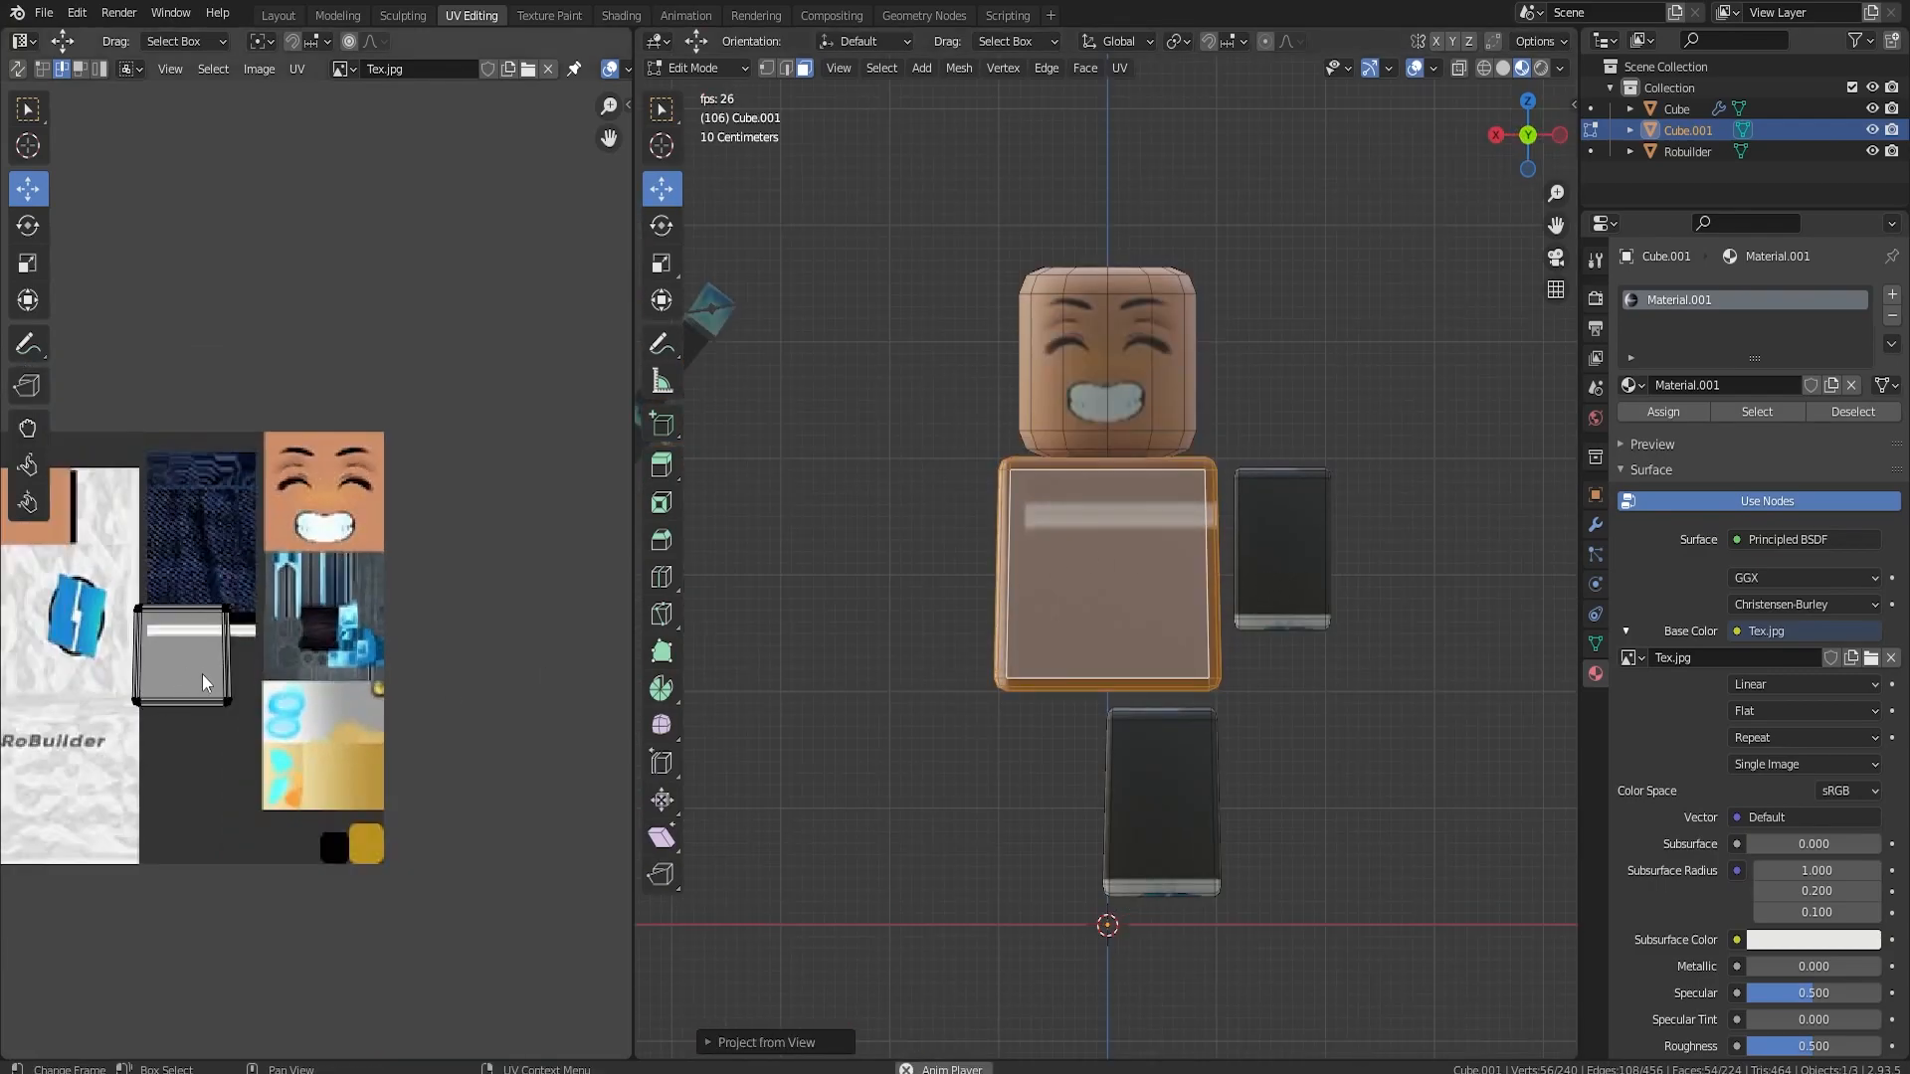
pyautogui.press('a')
pyautogui.press('r')
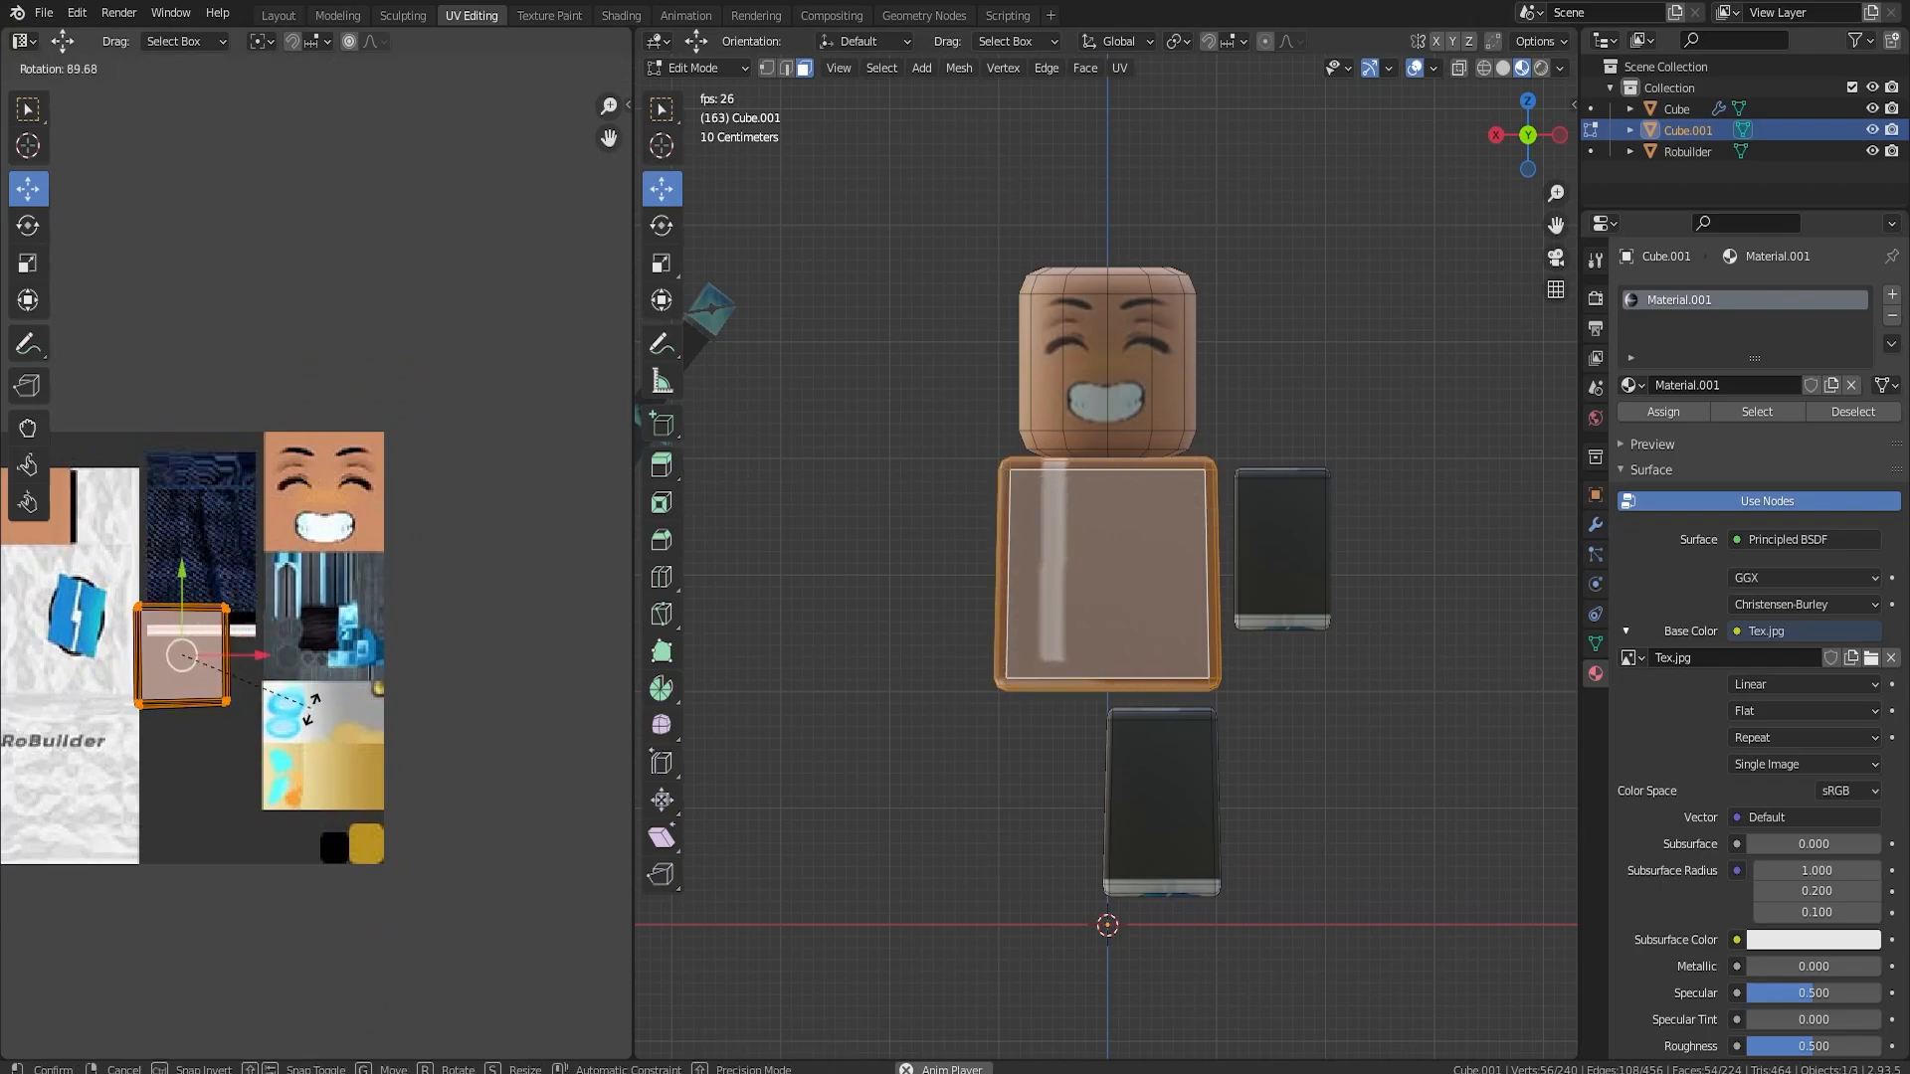
pyautogui.click(317, 699)
pyautogui.press('g')
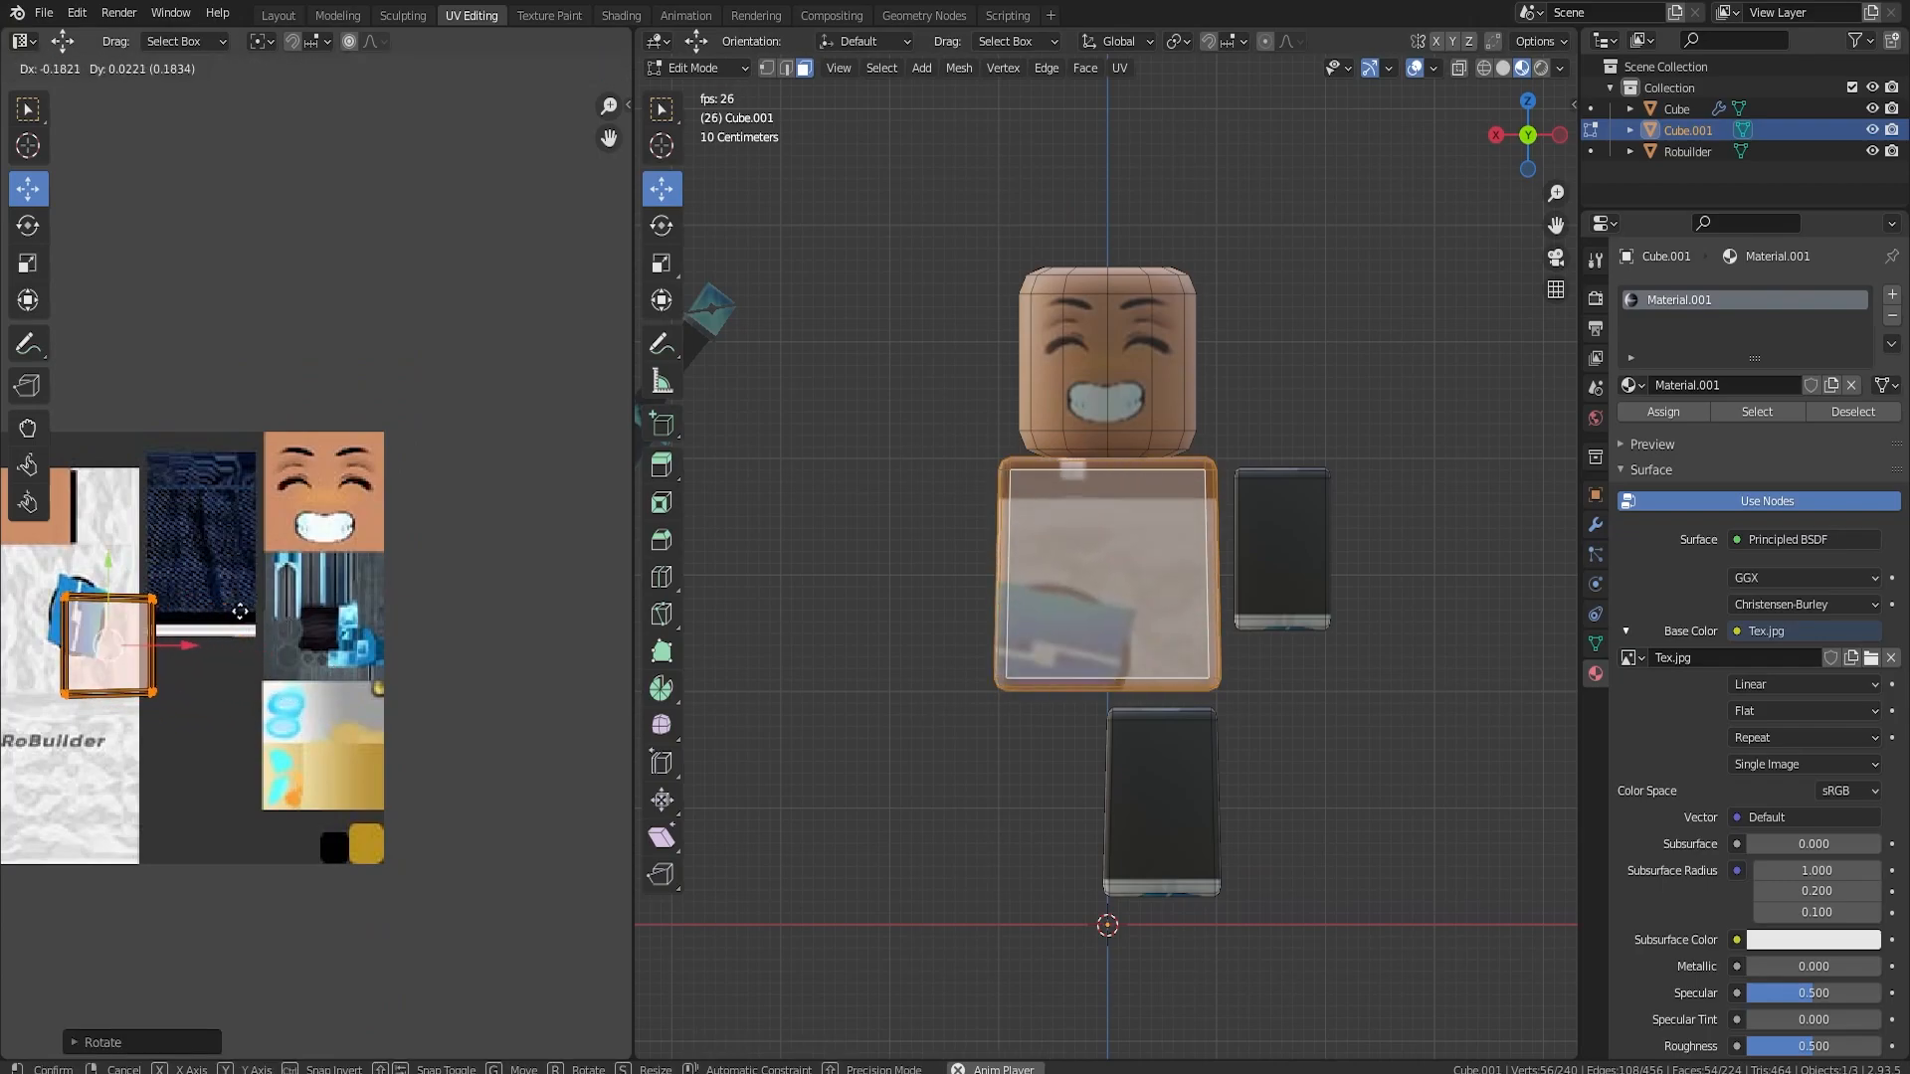
pyautogui.click(192, 586)
# - Scale the torso's UVs up by about 1.37 and move their logo-side vertices outward along X to widen the island
pyautogui.moveTo(186, 653); pyautogui.dragTo(393, 647, button='middle')
pyautogui.press('s')
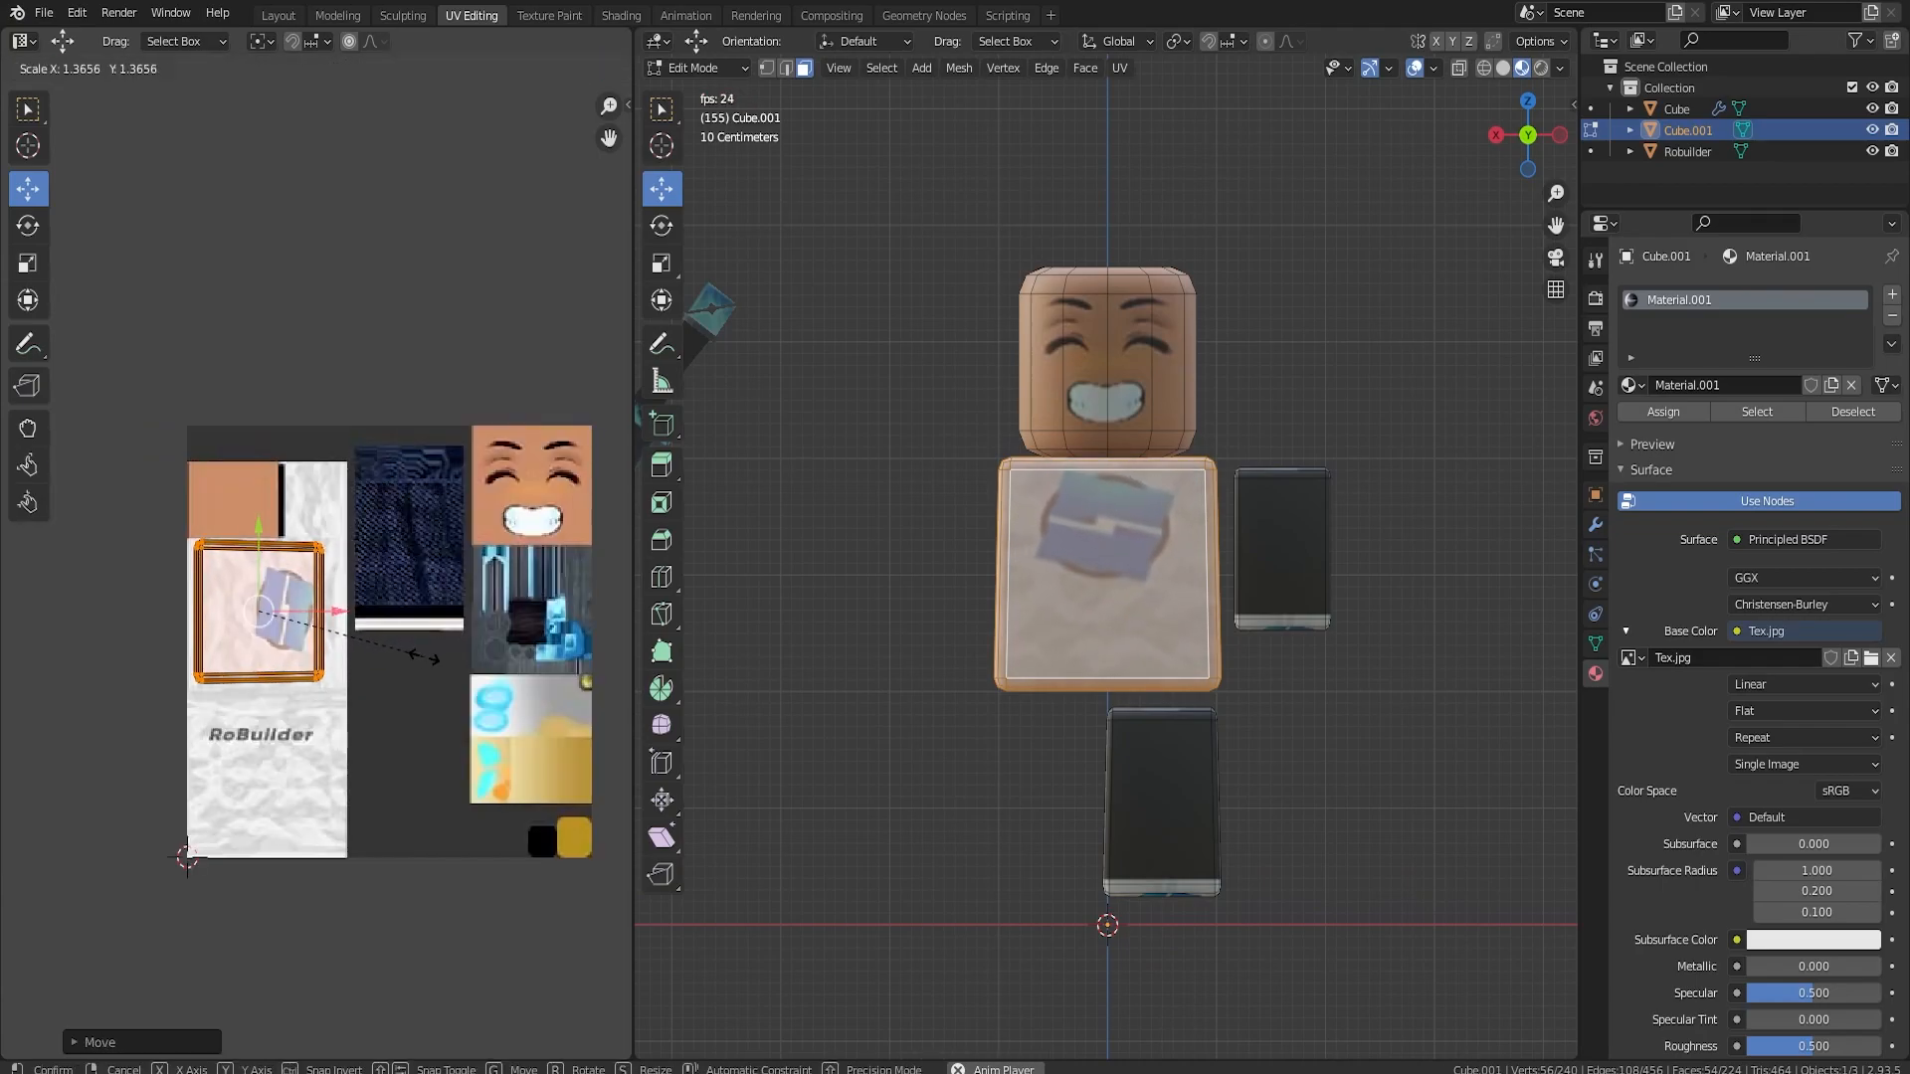
pyautogui.click(426, 657)
pyautogui.moveTo(256, 539); pyautogui.dragTo(349, 691)
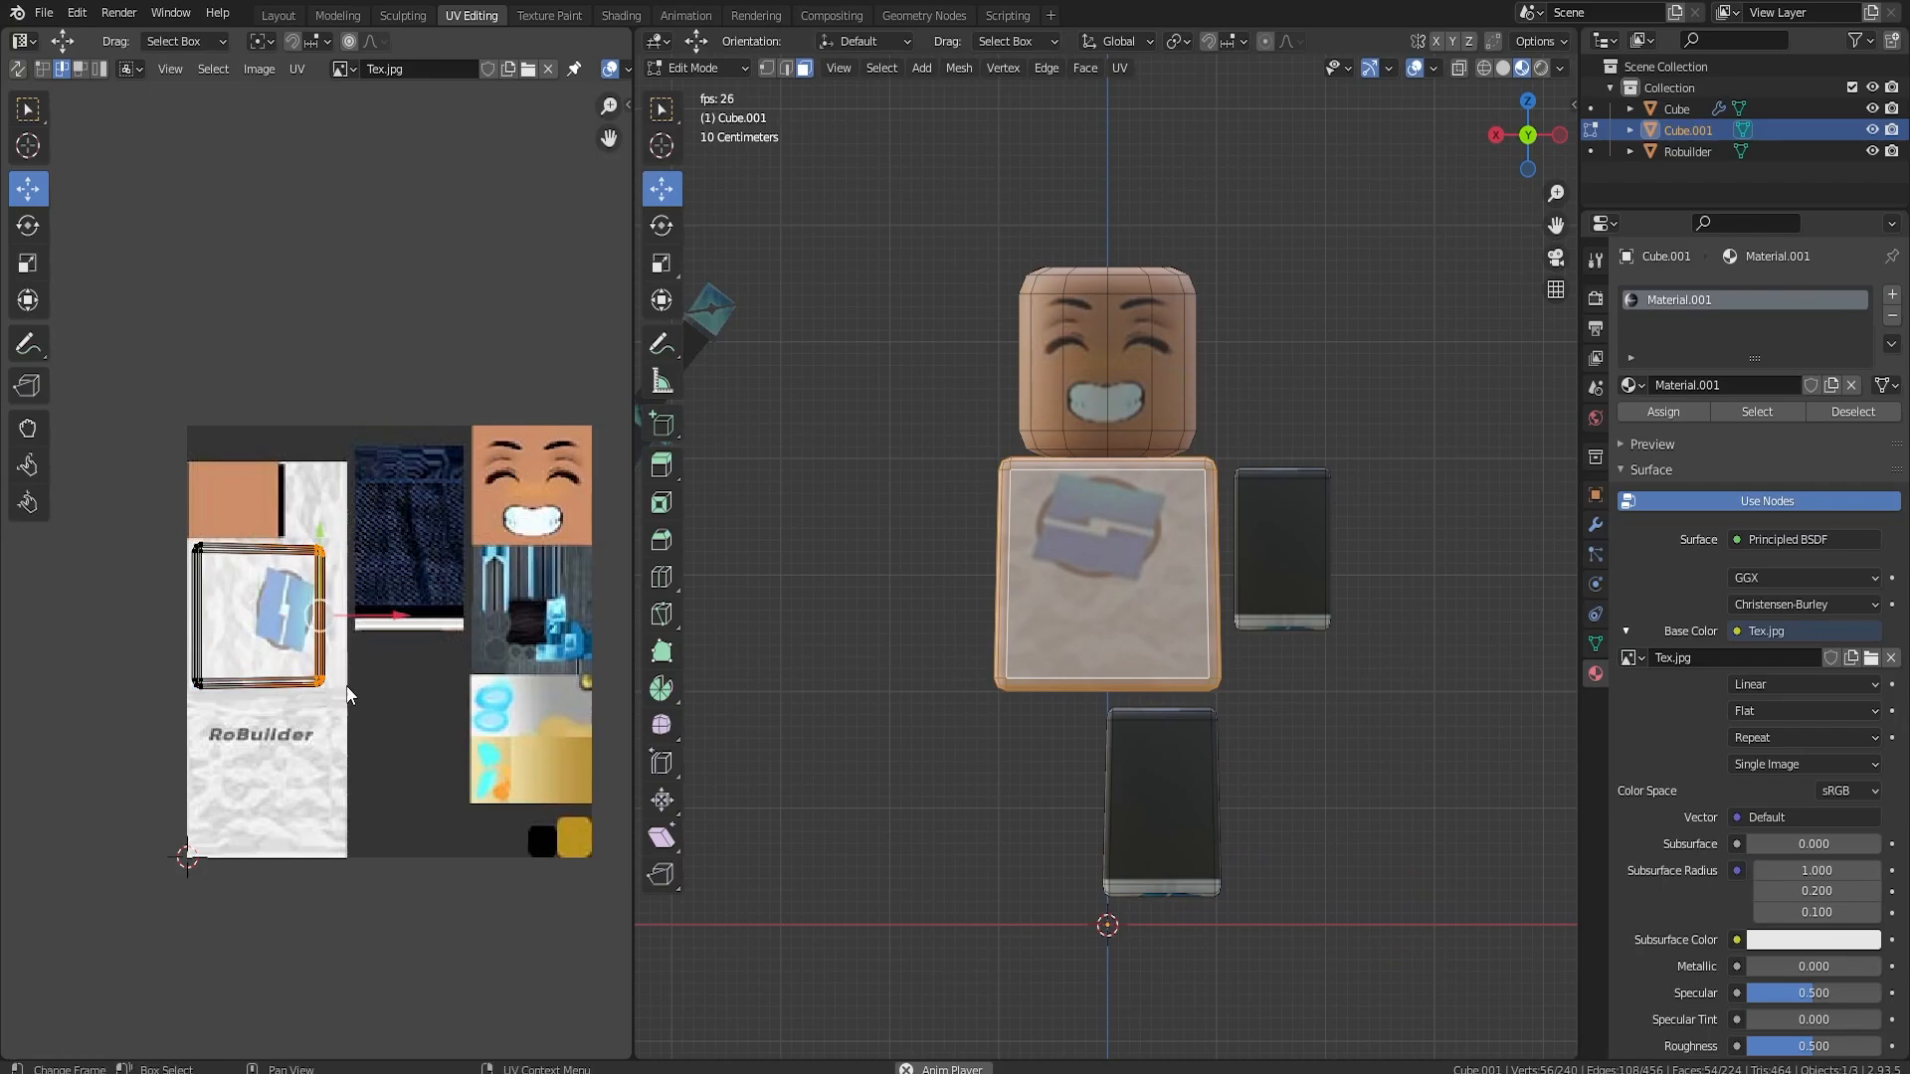
pyautogui.moveTo(353, 617); pyautogui.dragTo(372, 617)
# - Shift the torso's whole UV island slightly upward over the shirt, and nudge its upper outer corner up
pyautogui.press('l')
pyautogui.moveTo(264, 564); pyautogui.dragTo(270, 564)
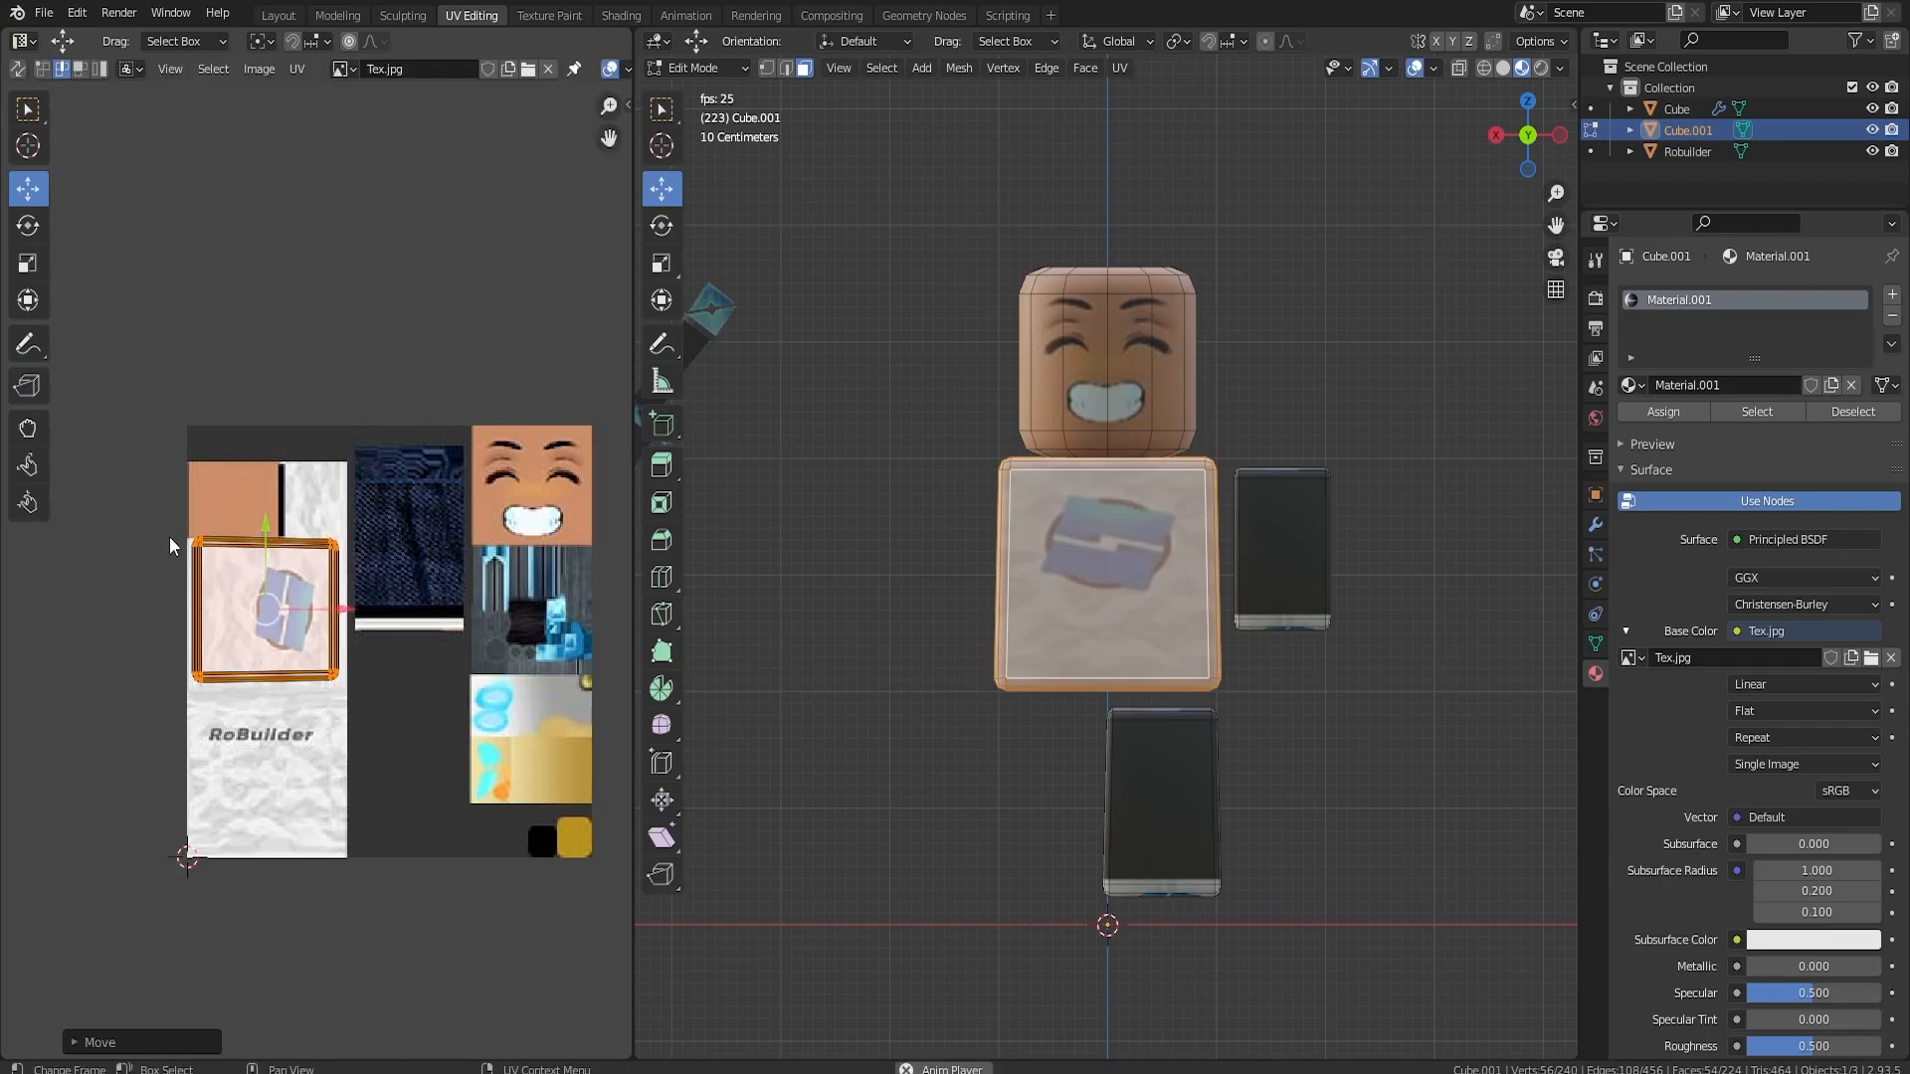
pyautogui.click(199, 543)
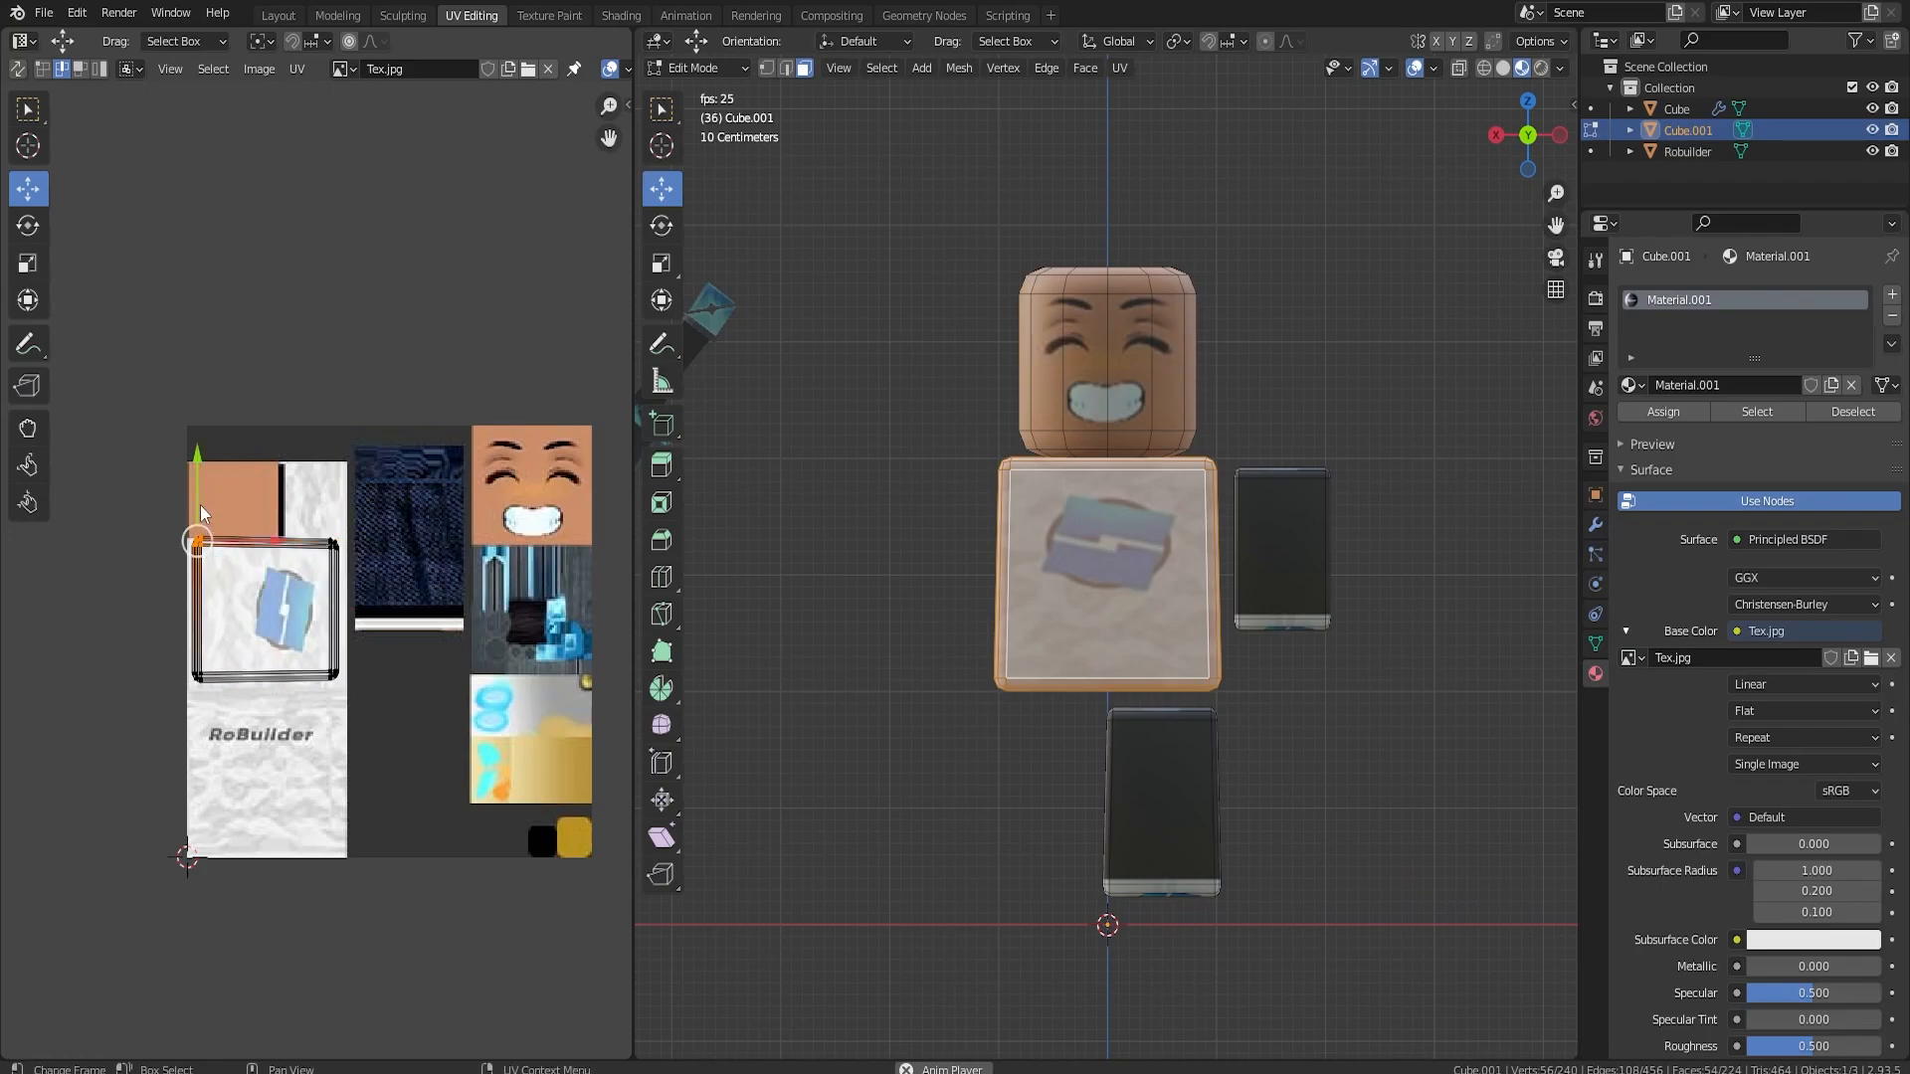
pyautogui.press('g')
pyautogui.moveTo(198, 499); pyautogui.dragTo(198, 494)
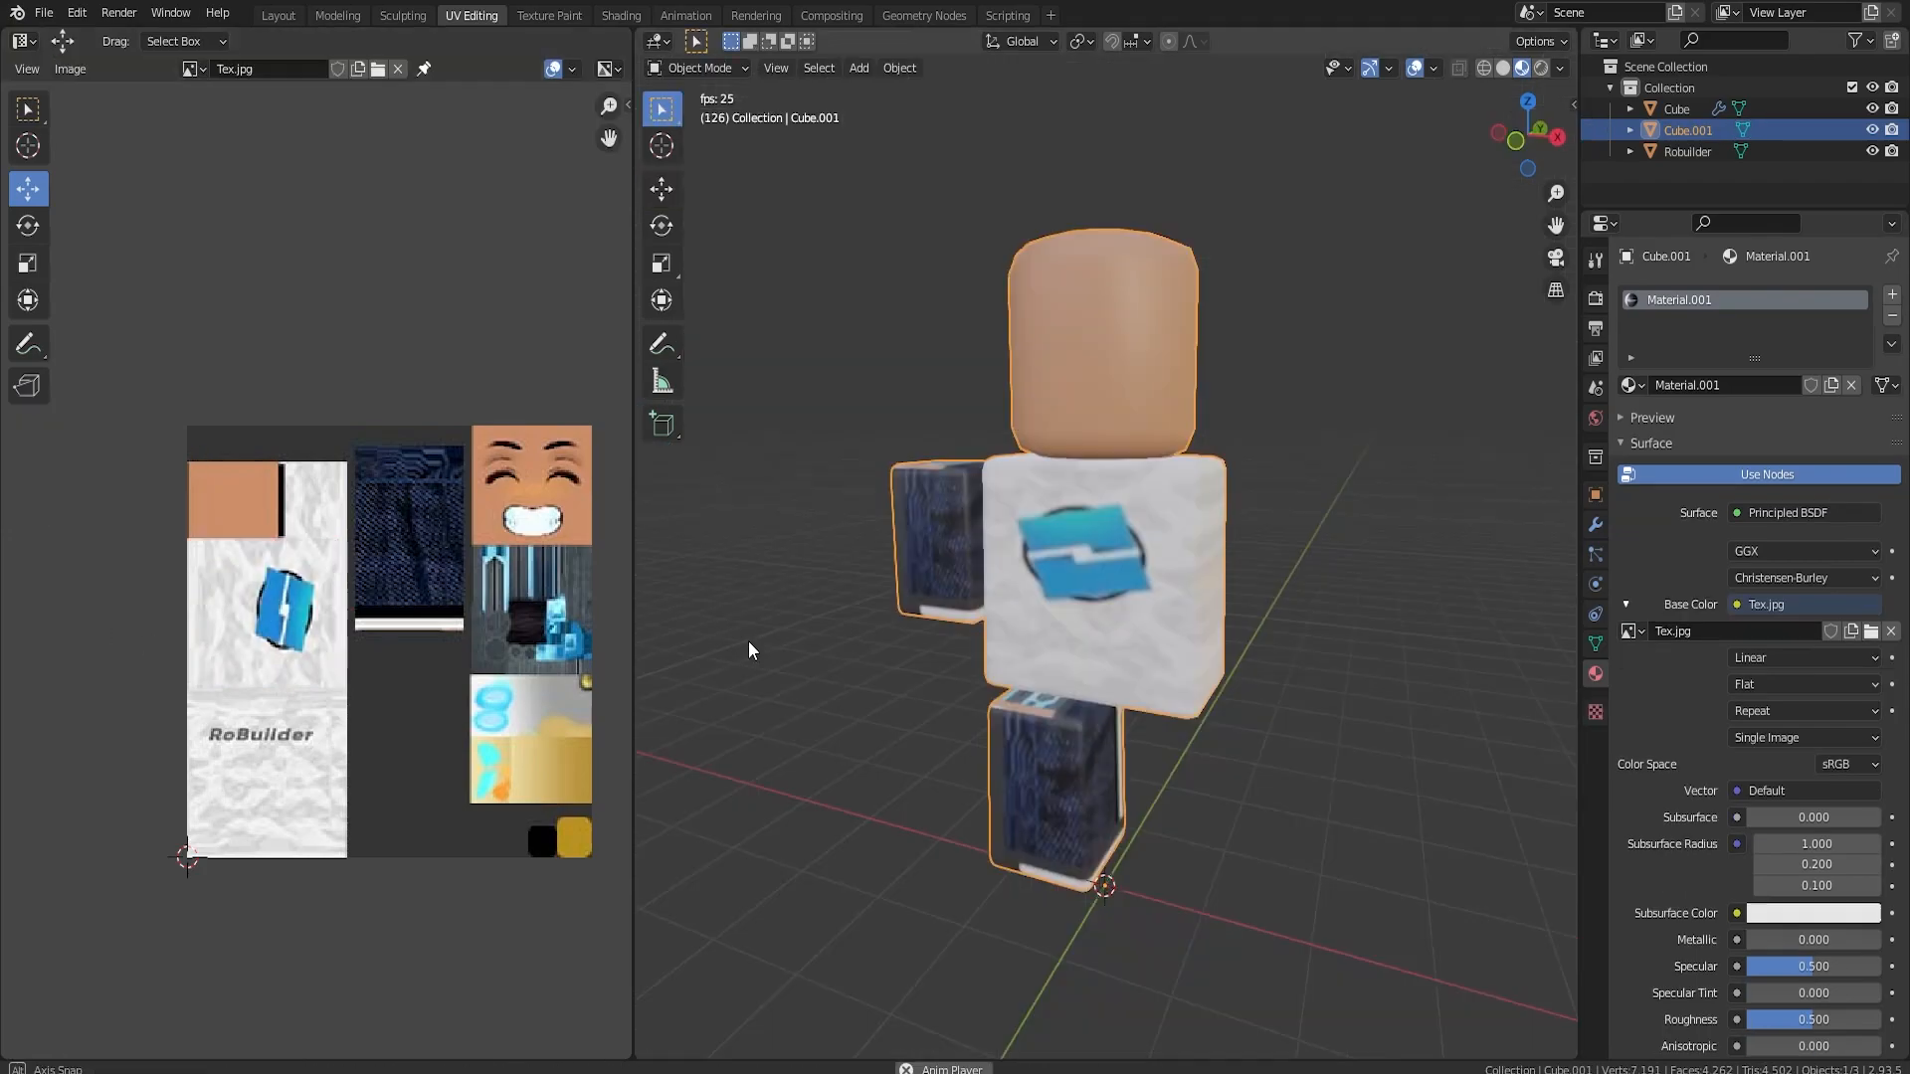
# - Move the UVs of the torso's back face down over the RoBuilder lettering on the white shirt texture
pyautogui.moveTo(748, 649); pyautogui.dragTo(815, 642, button='middle')
pyautogui.press('Tab')
pyautogui.click(1119, 606)
pyautogui.click(305, 609)
pyautogui.moveTo(301, 599); pyautogui.dragTo(285, 750)
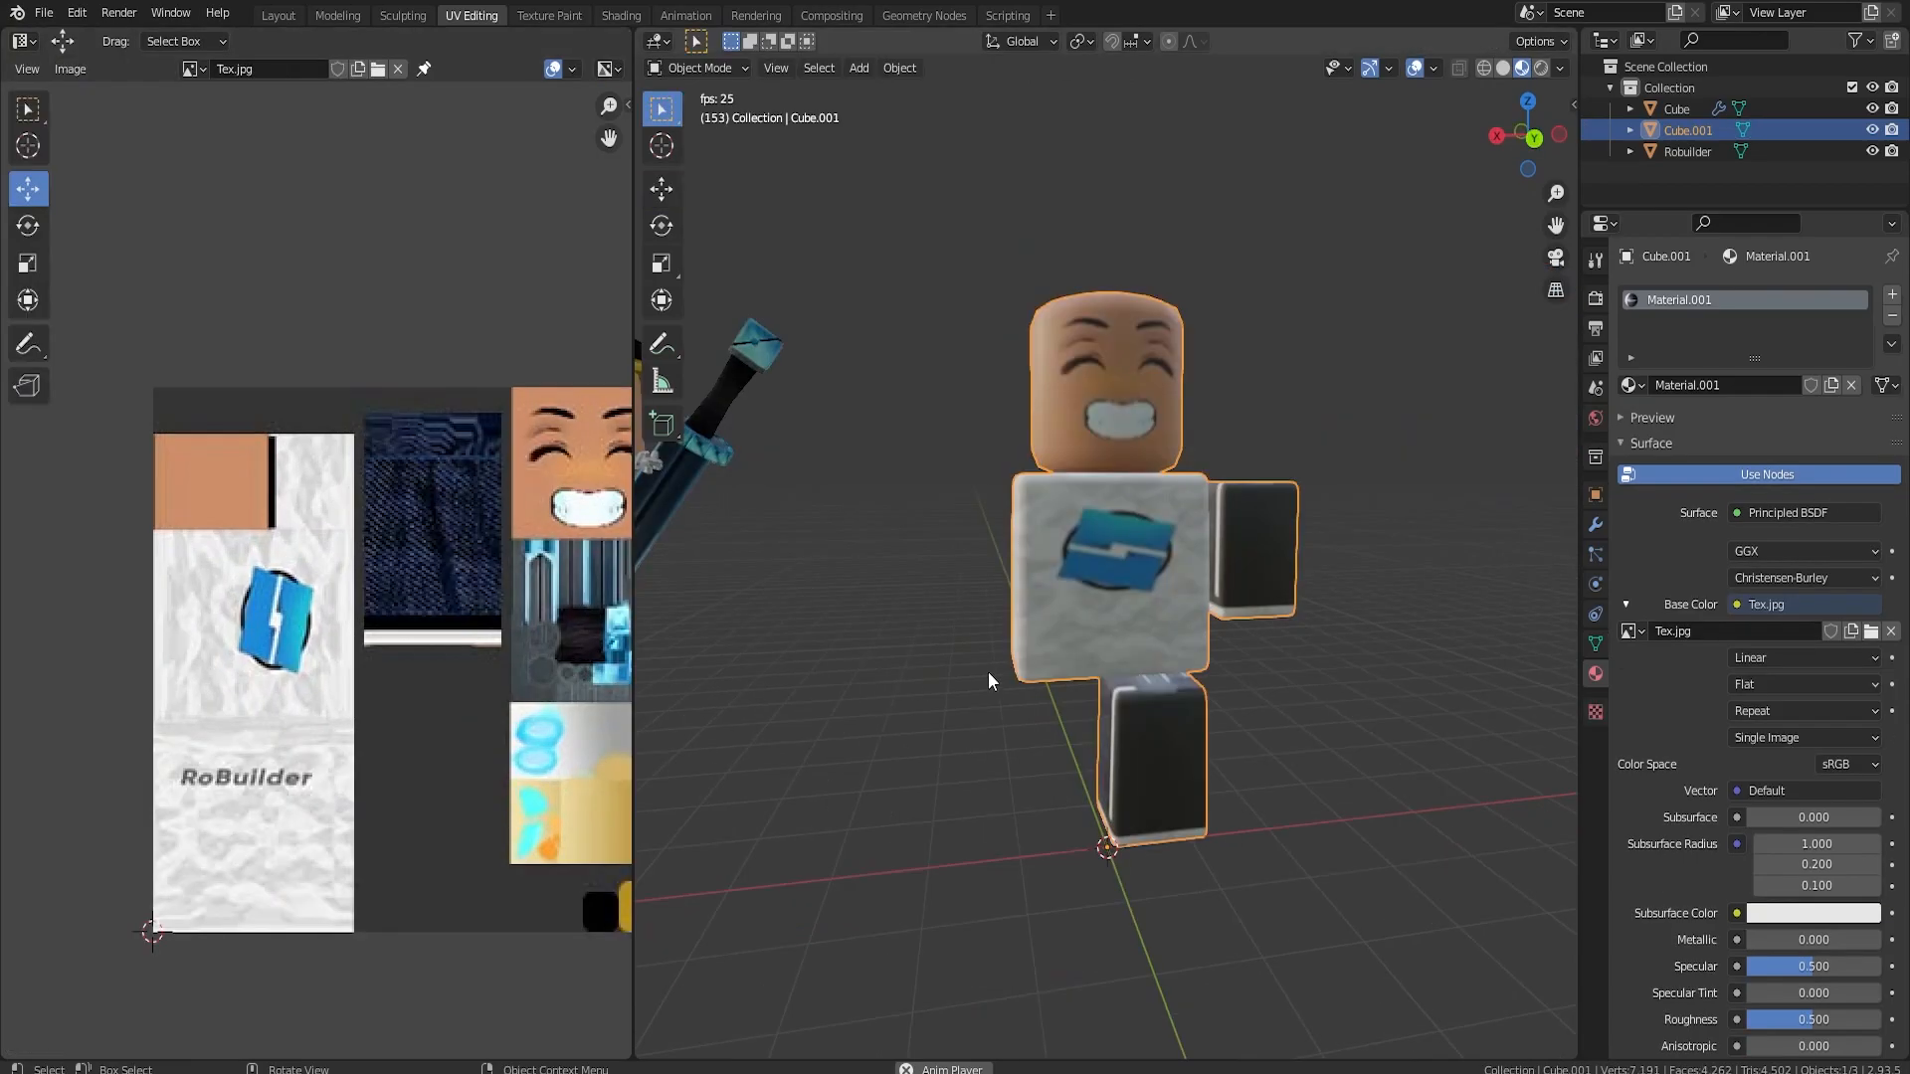
pyautogui.moveTo(1272, 561); pyautogui.dragTo(804, 553, button='middle')
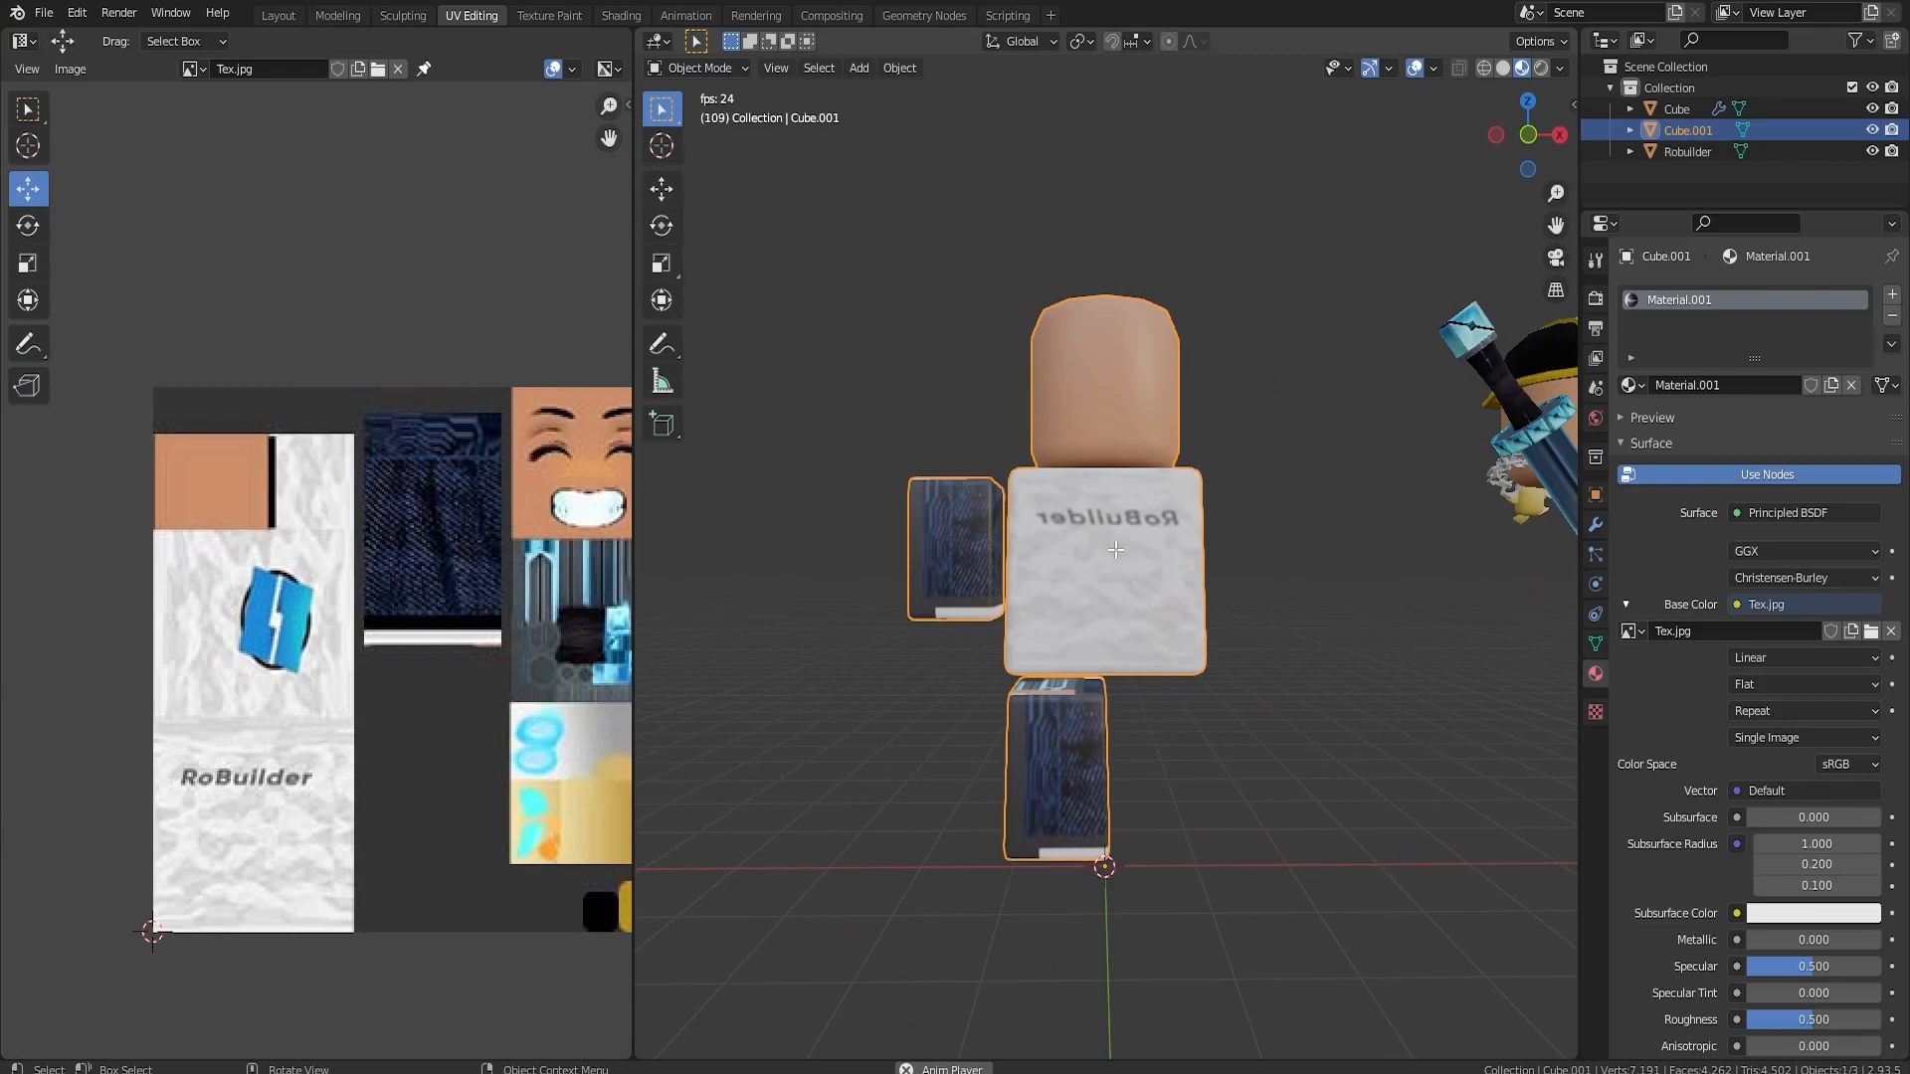
# - Widen the UVs of the torso's front face along X around the blue logo
pyautogui.press('Tab')
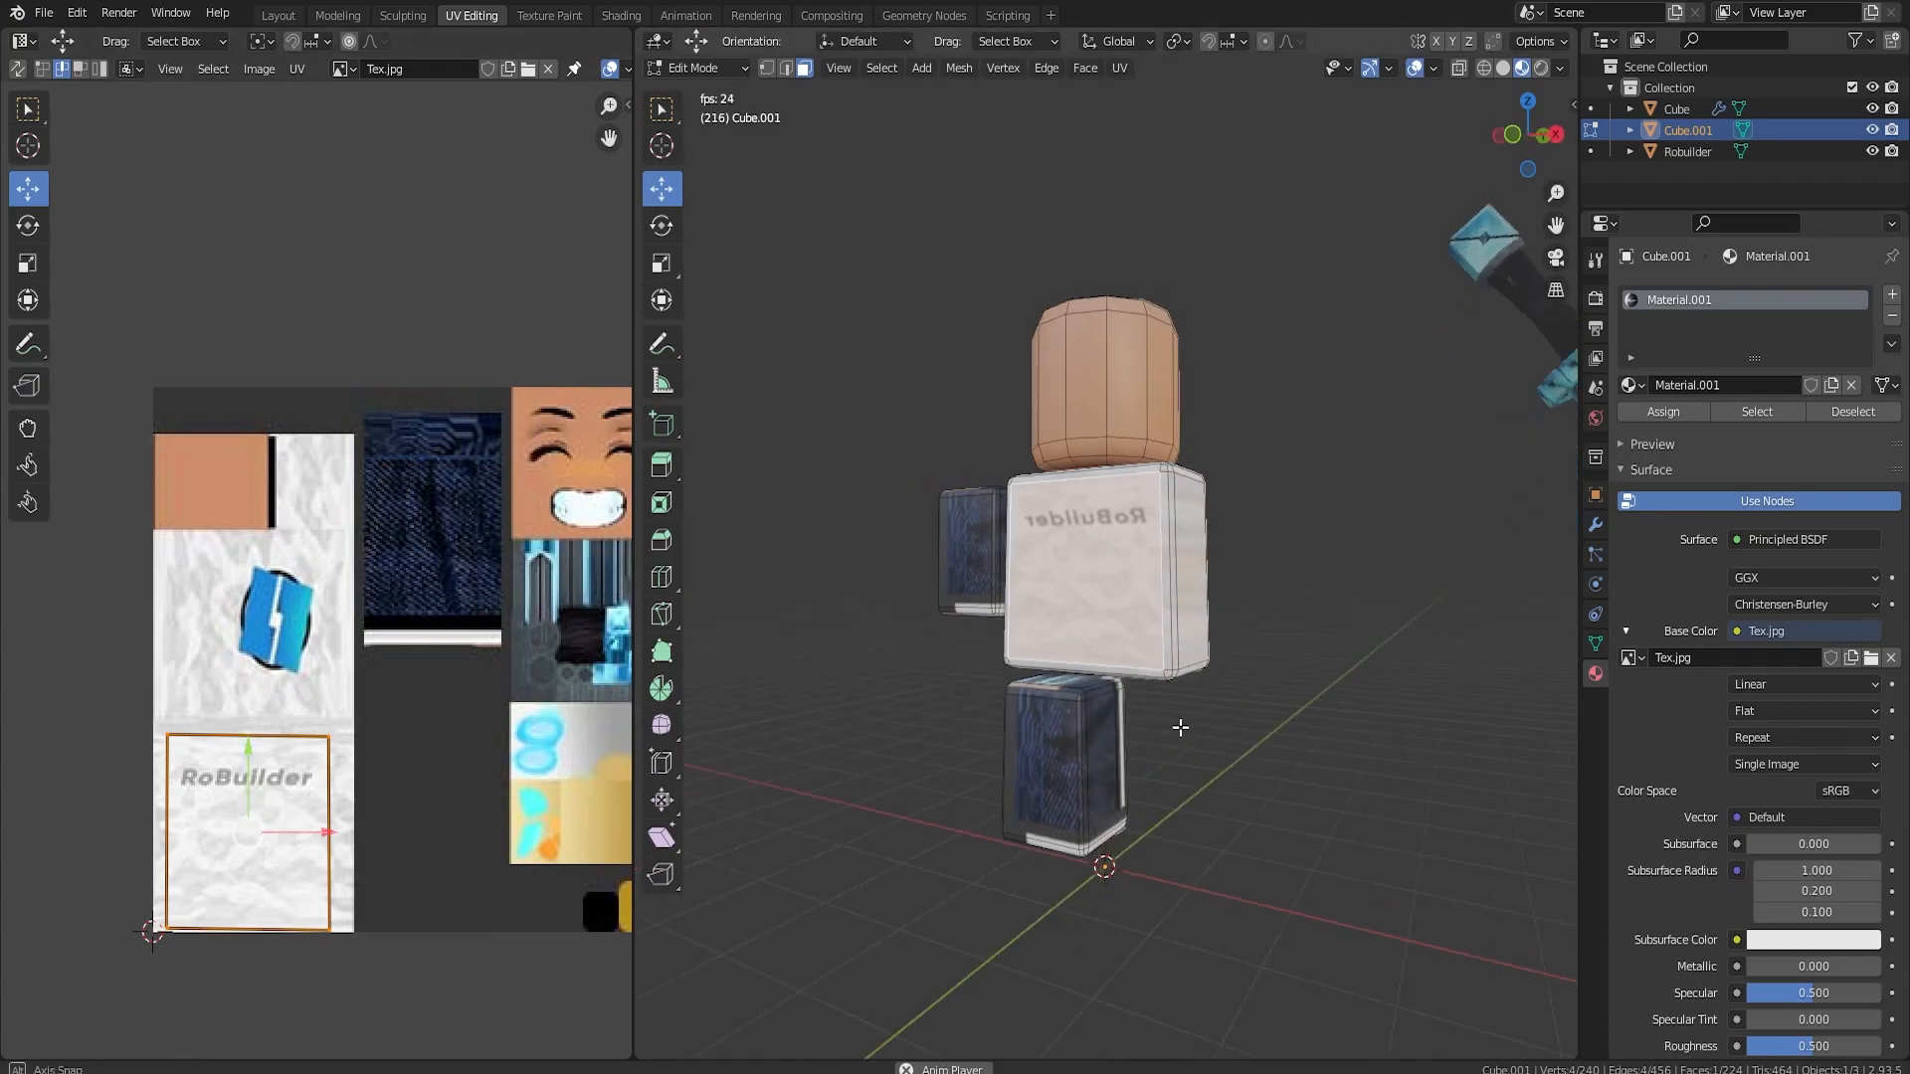
pyautogui.moveTo(1207, 726); pyautogui.dragTo(772, 725, button='middle')
pyautogui.click(1158, 604)
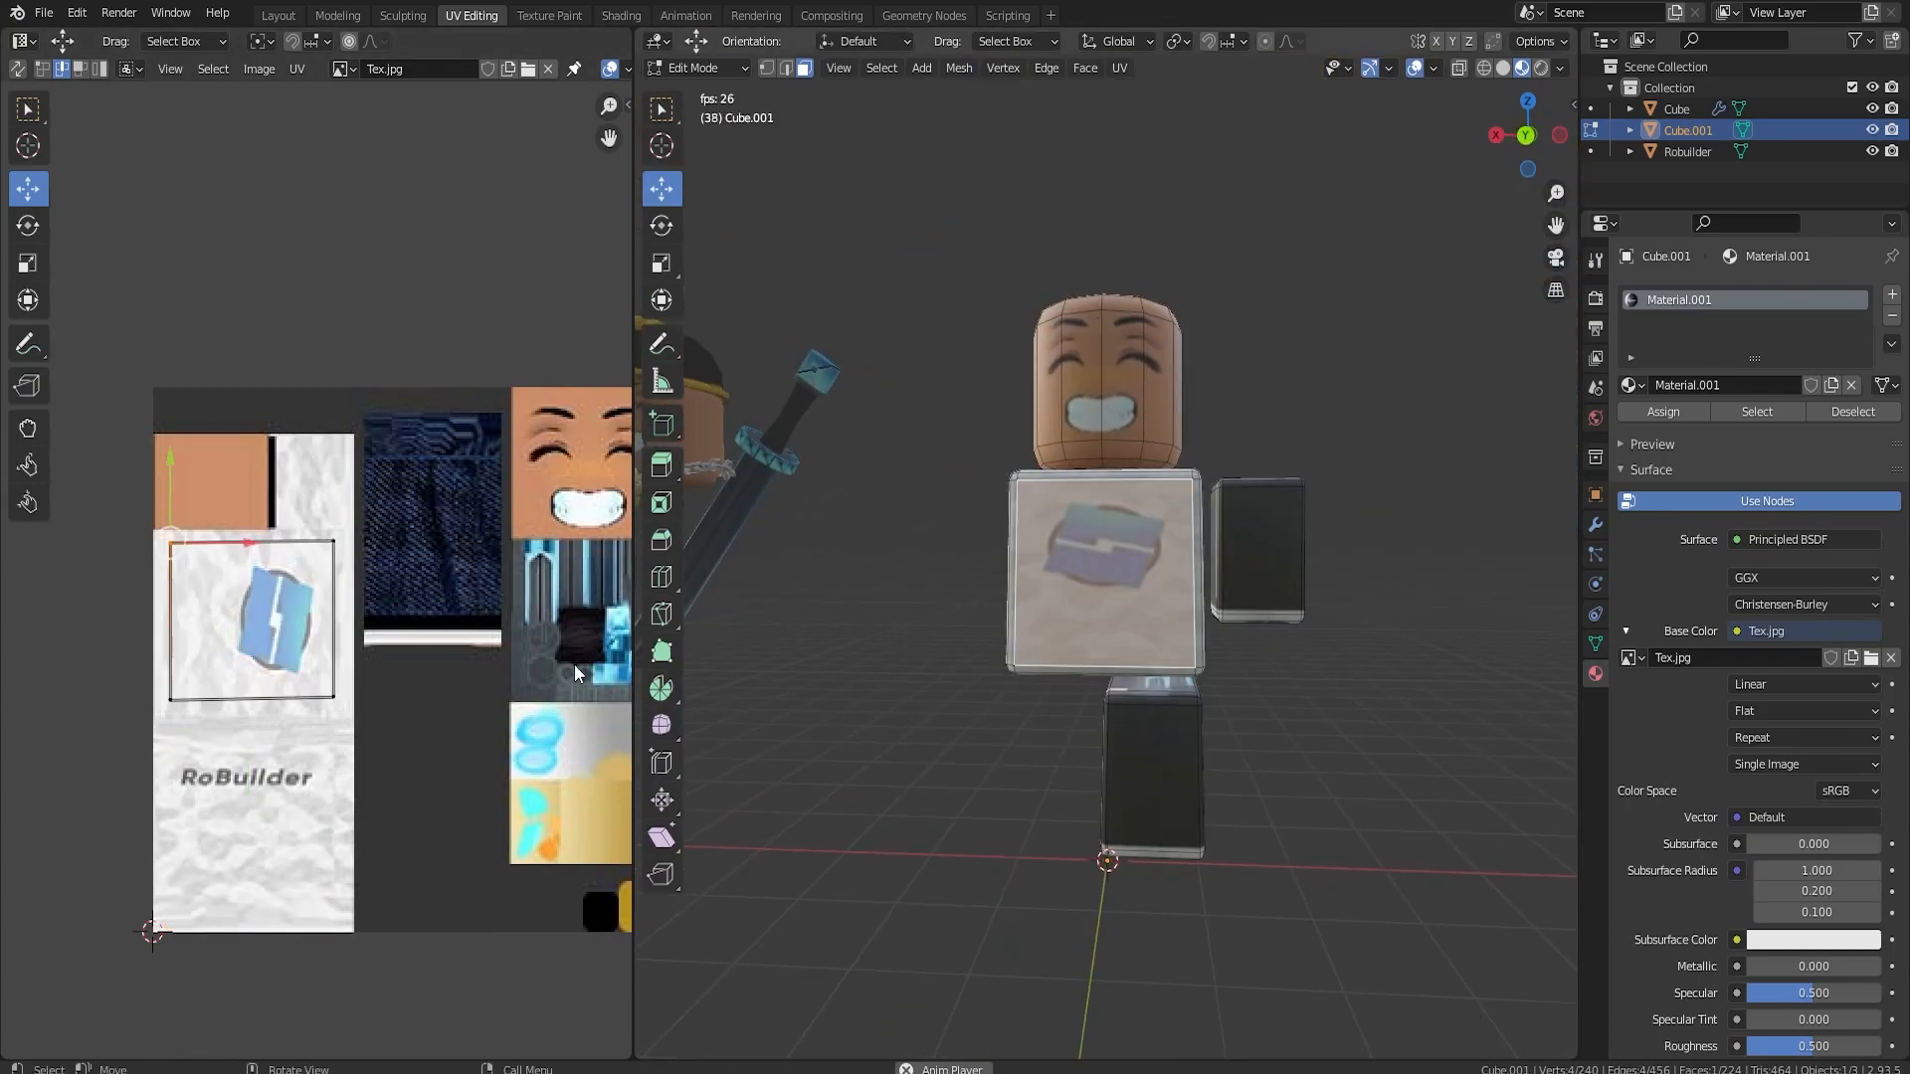
pyautogui.click(364, 646)
pyautogui.moveTo(391, 625); pyautogui.dragTo(415, 617)
pyautogui.press('Escape')
pyautogui.press('Tab')
pyautogui.moveTo(1216, 814)
pyautogui.mouseDown(button='middle')
pyautogui.moveTo(1138, 852)
pyautogui.moveTo(1209, 794)
pyautogui.mouseUp(button='middle')
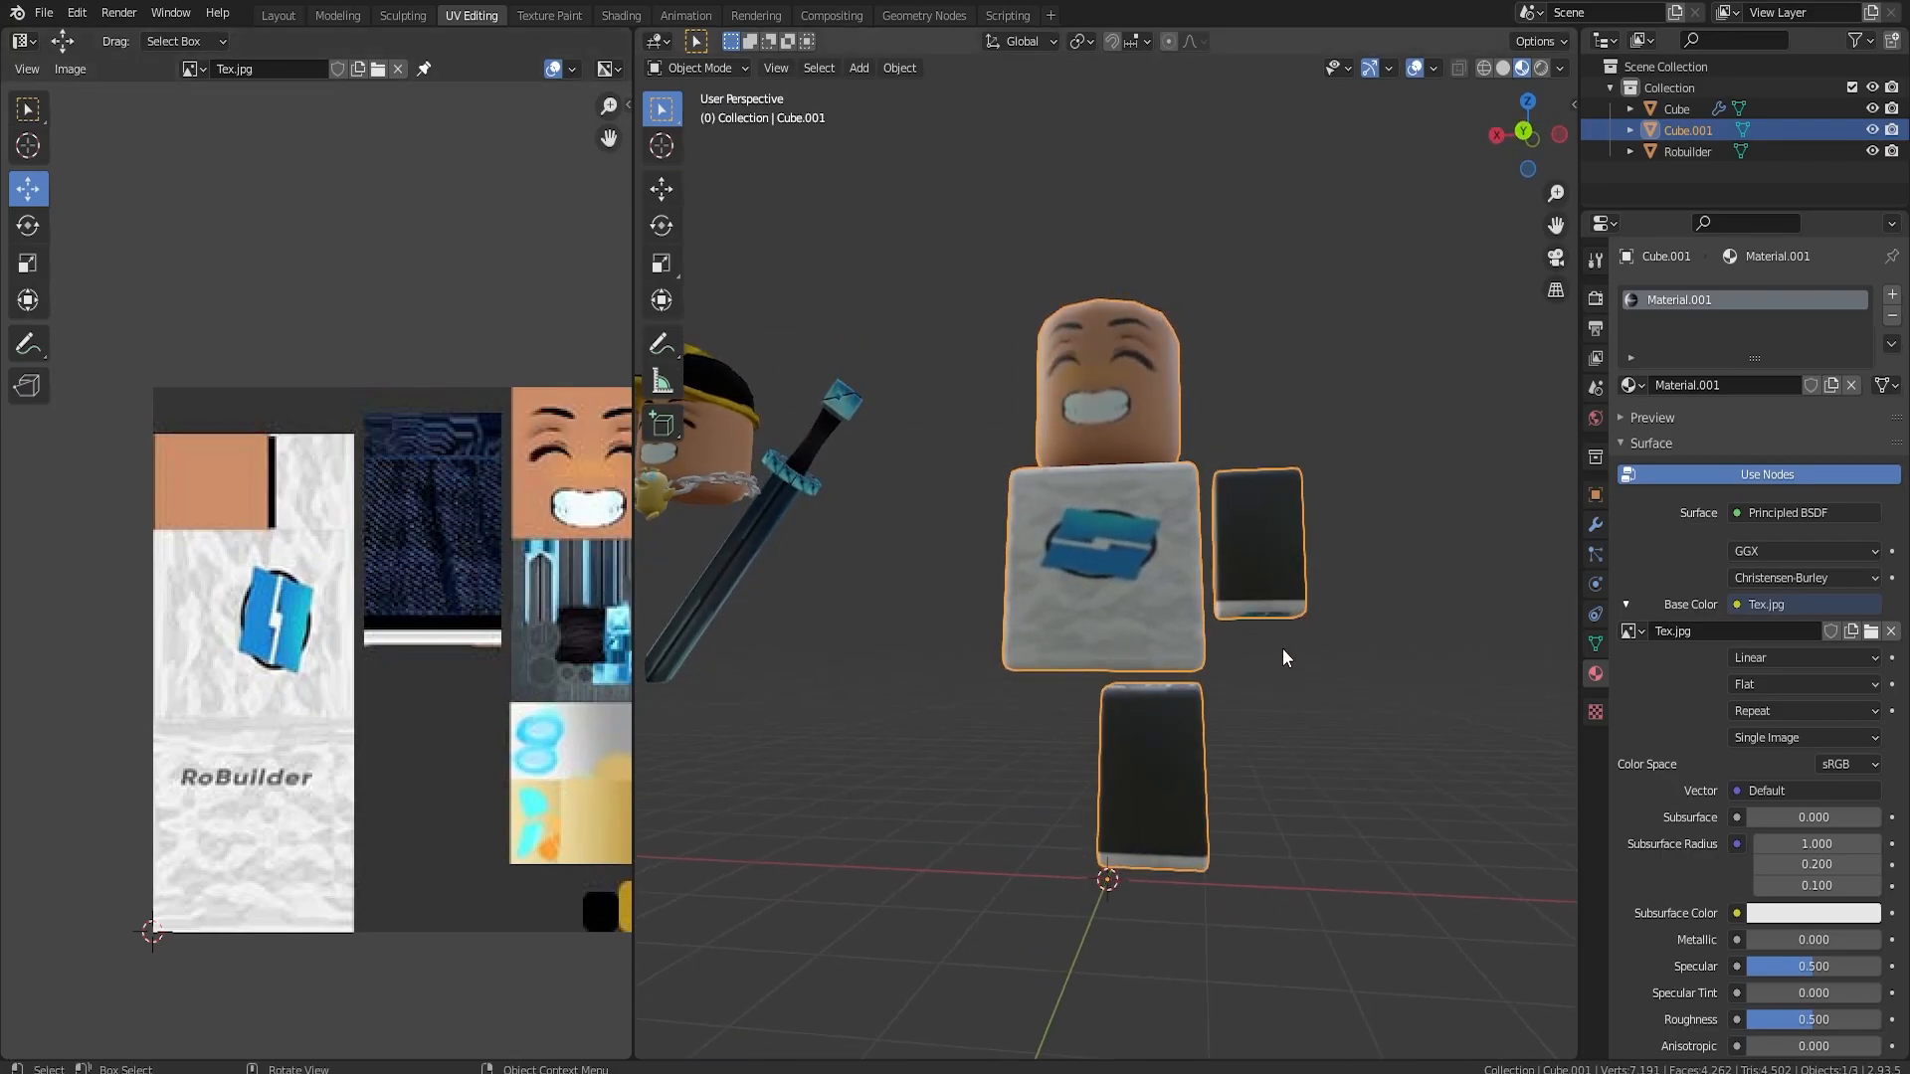
# - Unwrap the whole arm from the back orthographic view, and rotate, enlarge and move its UVs across the skin and white sleeve texture
pyautogui.press('Tab')
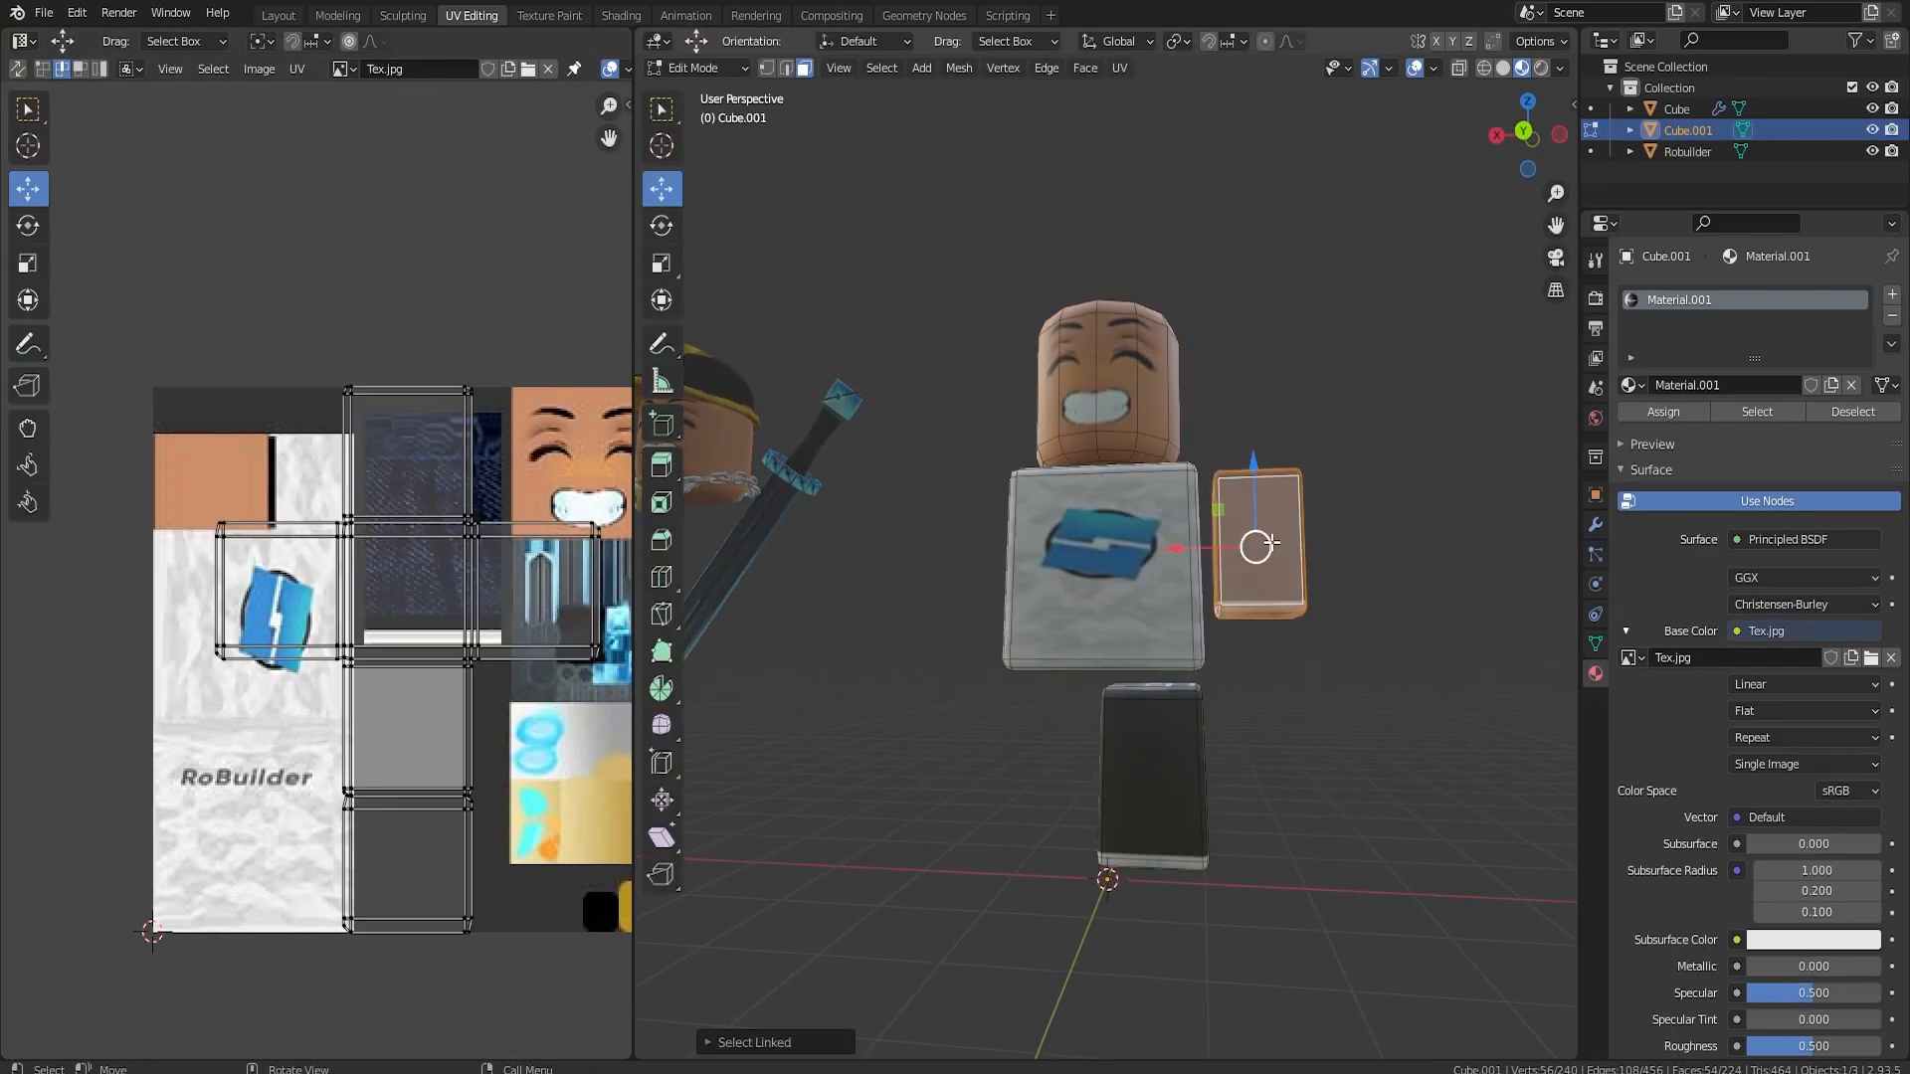
pyautogui.press('ctrl+KP_1')
pyautogui.press('s')
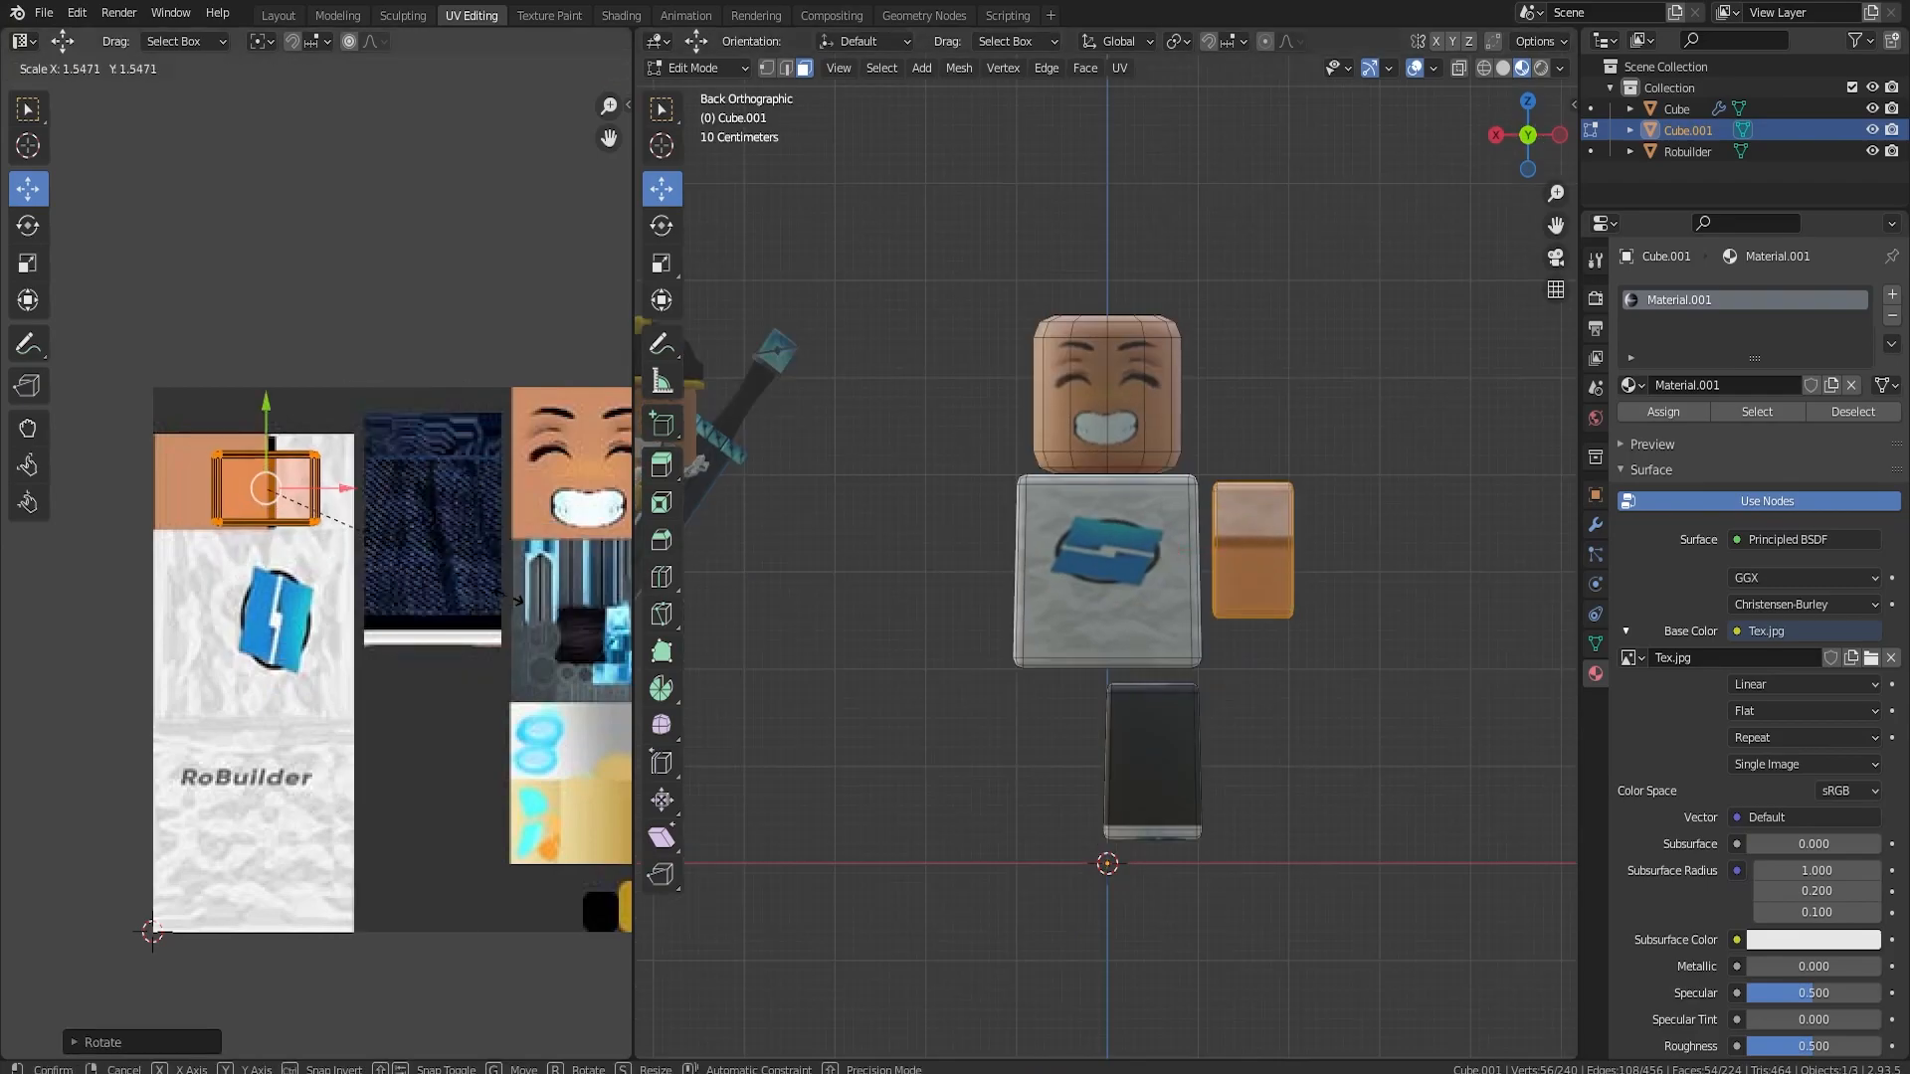
pyautogui.click(543, 600)
pyautogui.press('g')
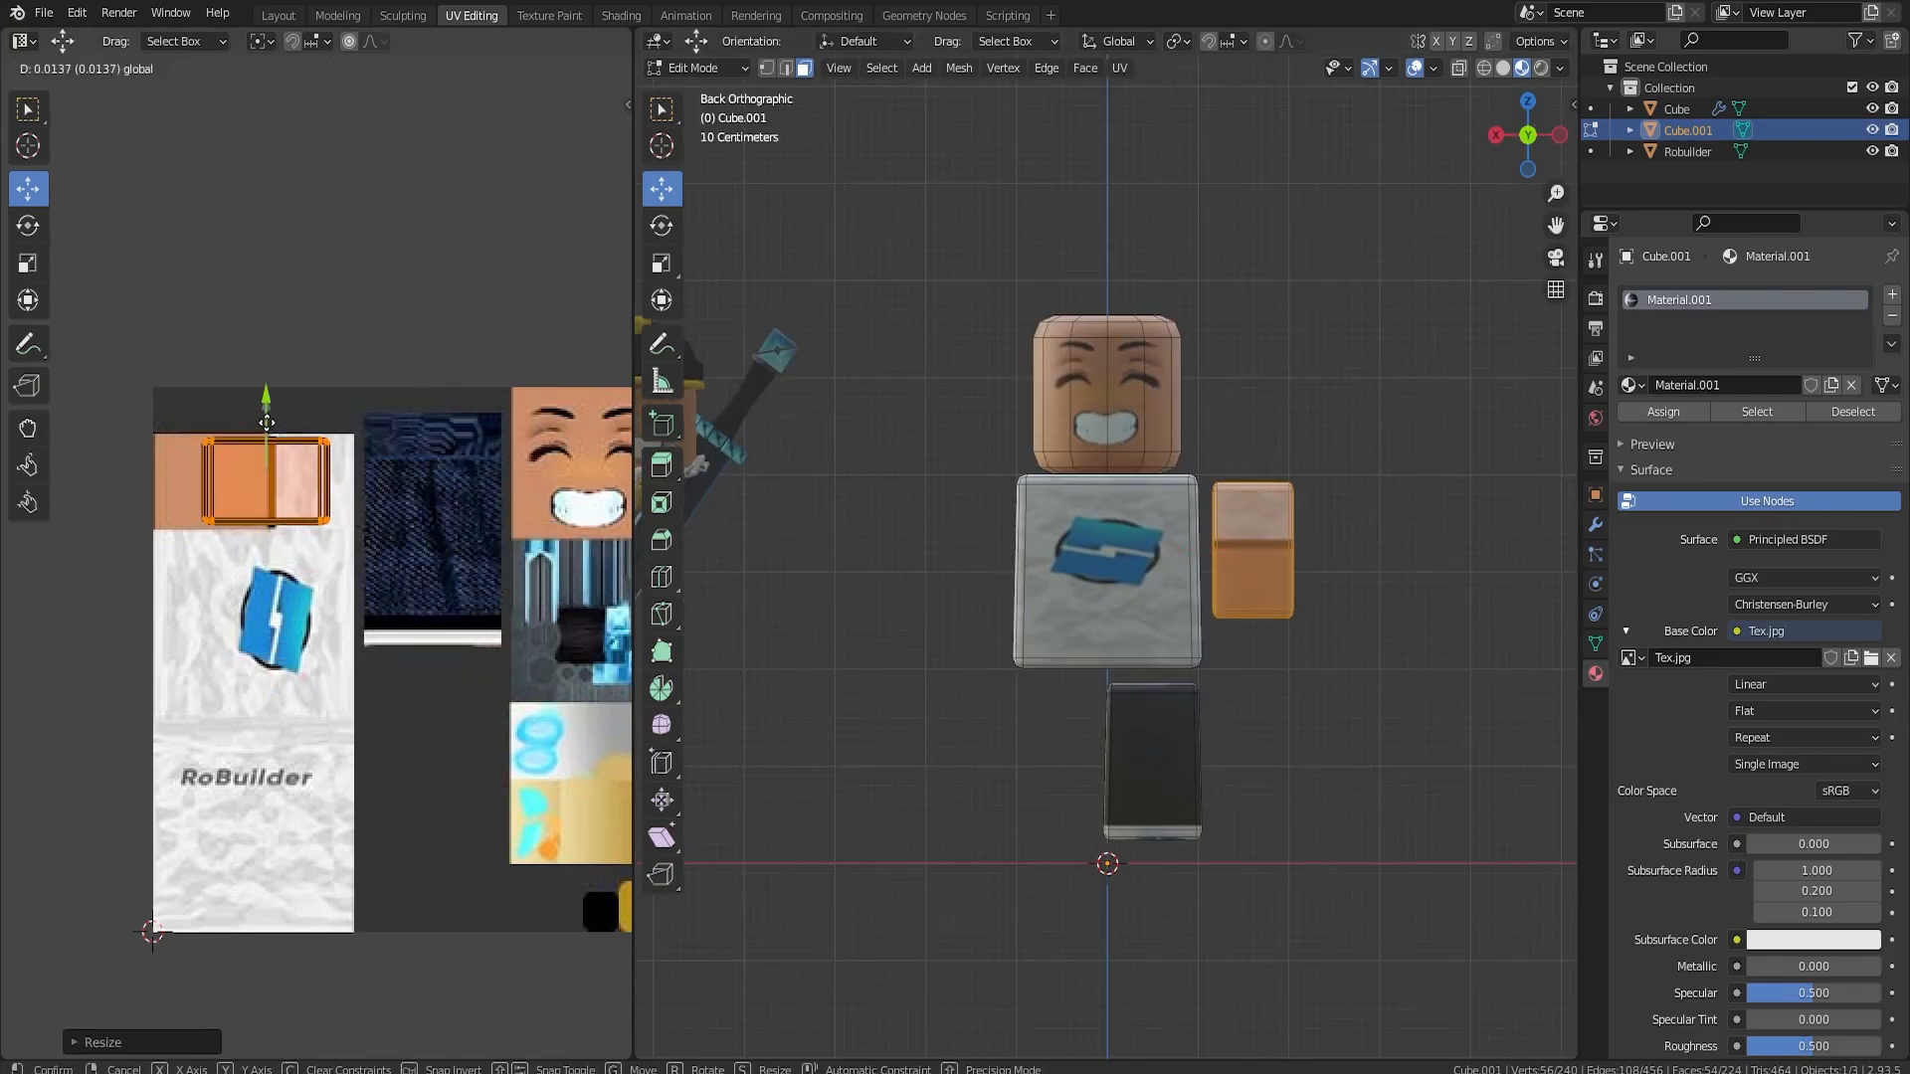
pyautogui.click(267, 423)
# - Unwrap the arm's outer side face with Project from View in the left orthographic view and rotate its UVs 90°
pyautogui.press('Tab')
pyautogui.moveTo(1317, 589)
pyautogui.mouseDown(button='middle')
pyautogui.moveTo(969, 624)
pyautogui.moveTo(1013, 635)
pyautogui.moveTo(1160, 555)
pyautogui.moveTo(1358, 571)
pyautogui.moveTo(1257, 577)
pyautogui.moveTo(1310, 584)
pyautogui.mouseUp(button='middle')
pyautogui.press('Tab')
pyautogui.click(1251, 536)
pyautogui.press('u')
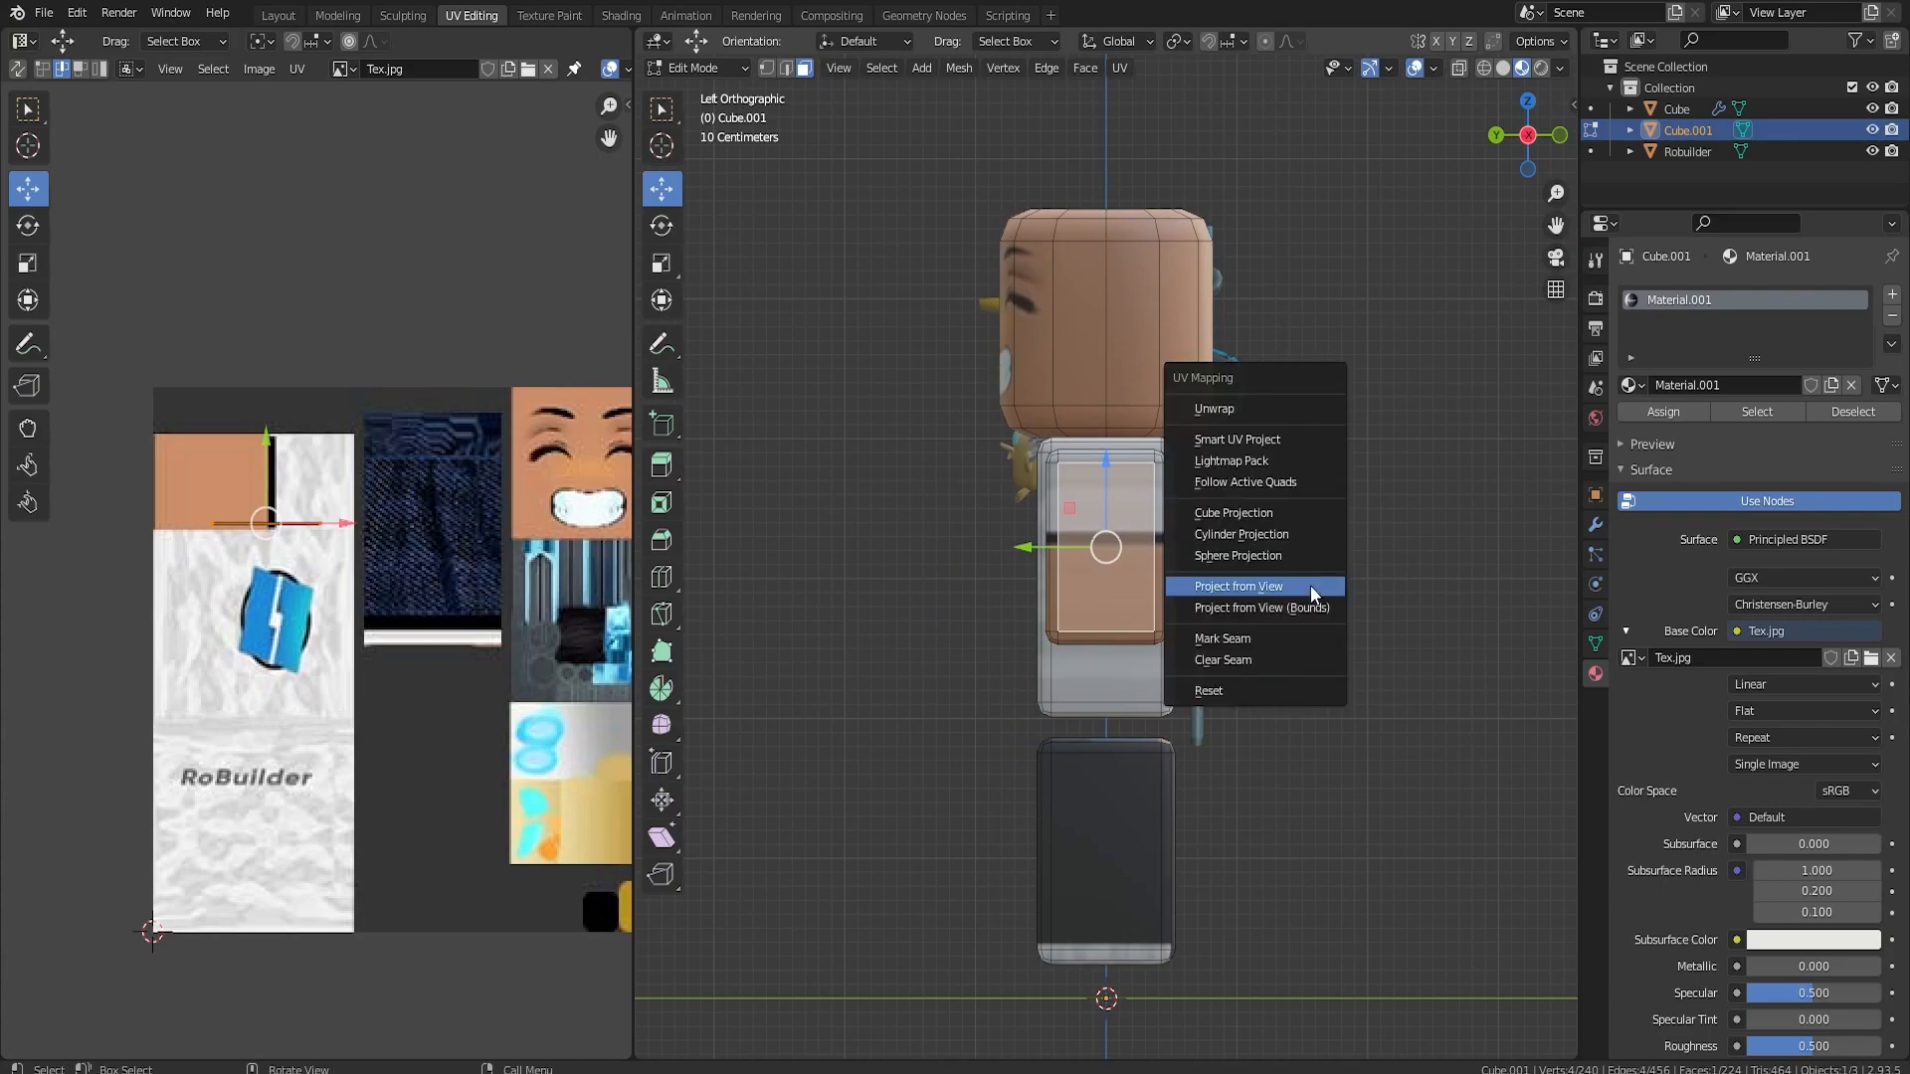
pyautogui.click(1311, 585)
pyautogui.write('r90')
pyautogui.press('Return')
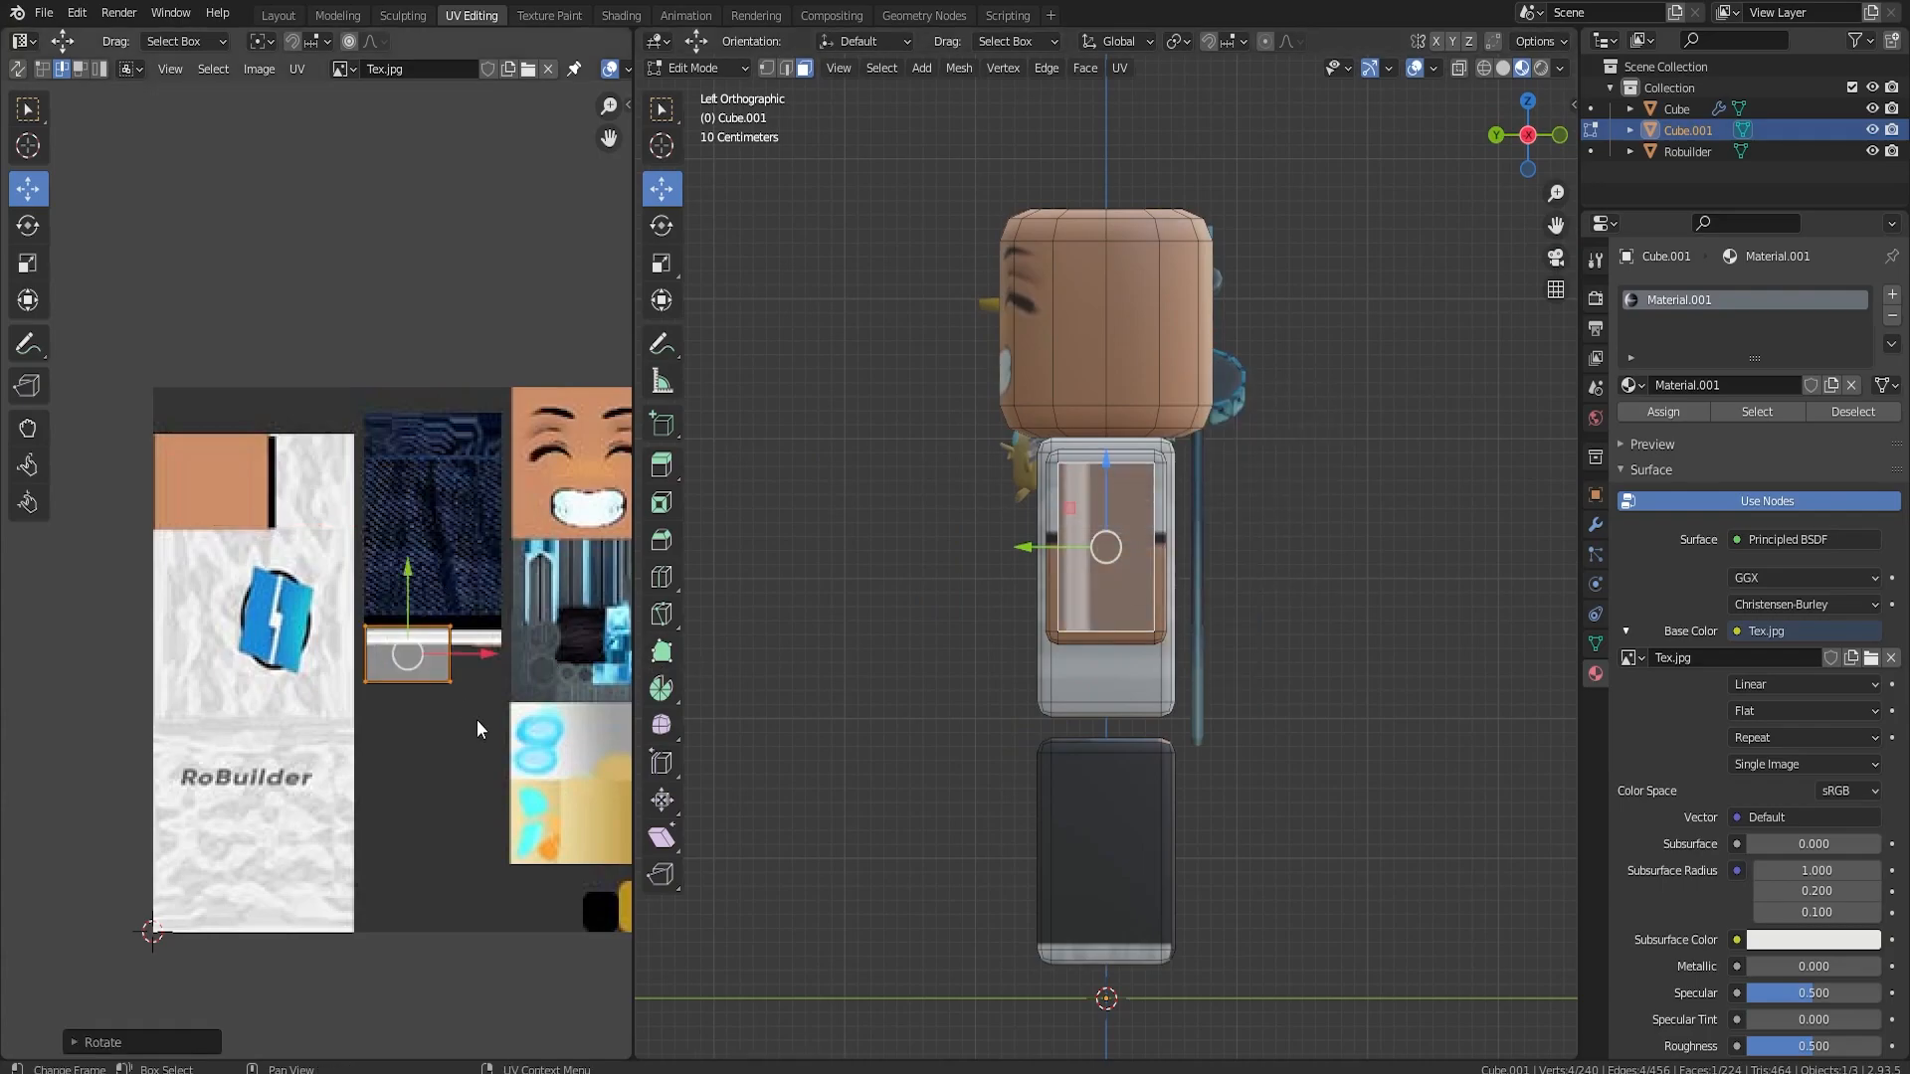
# - Move the arm's outer-face UVs across the skin, black stripe and white sleeve area and fit them there
pyautogui.press('g')
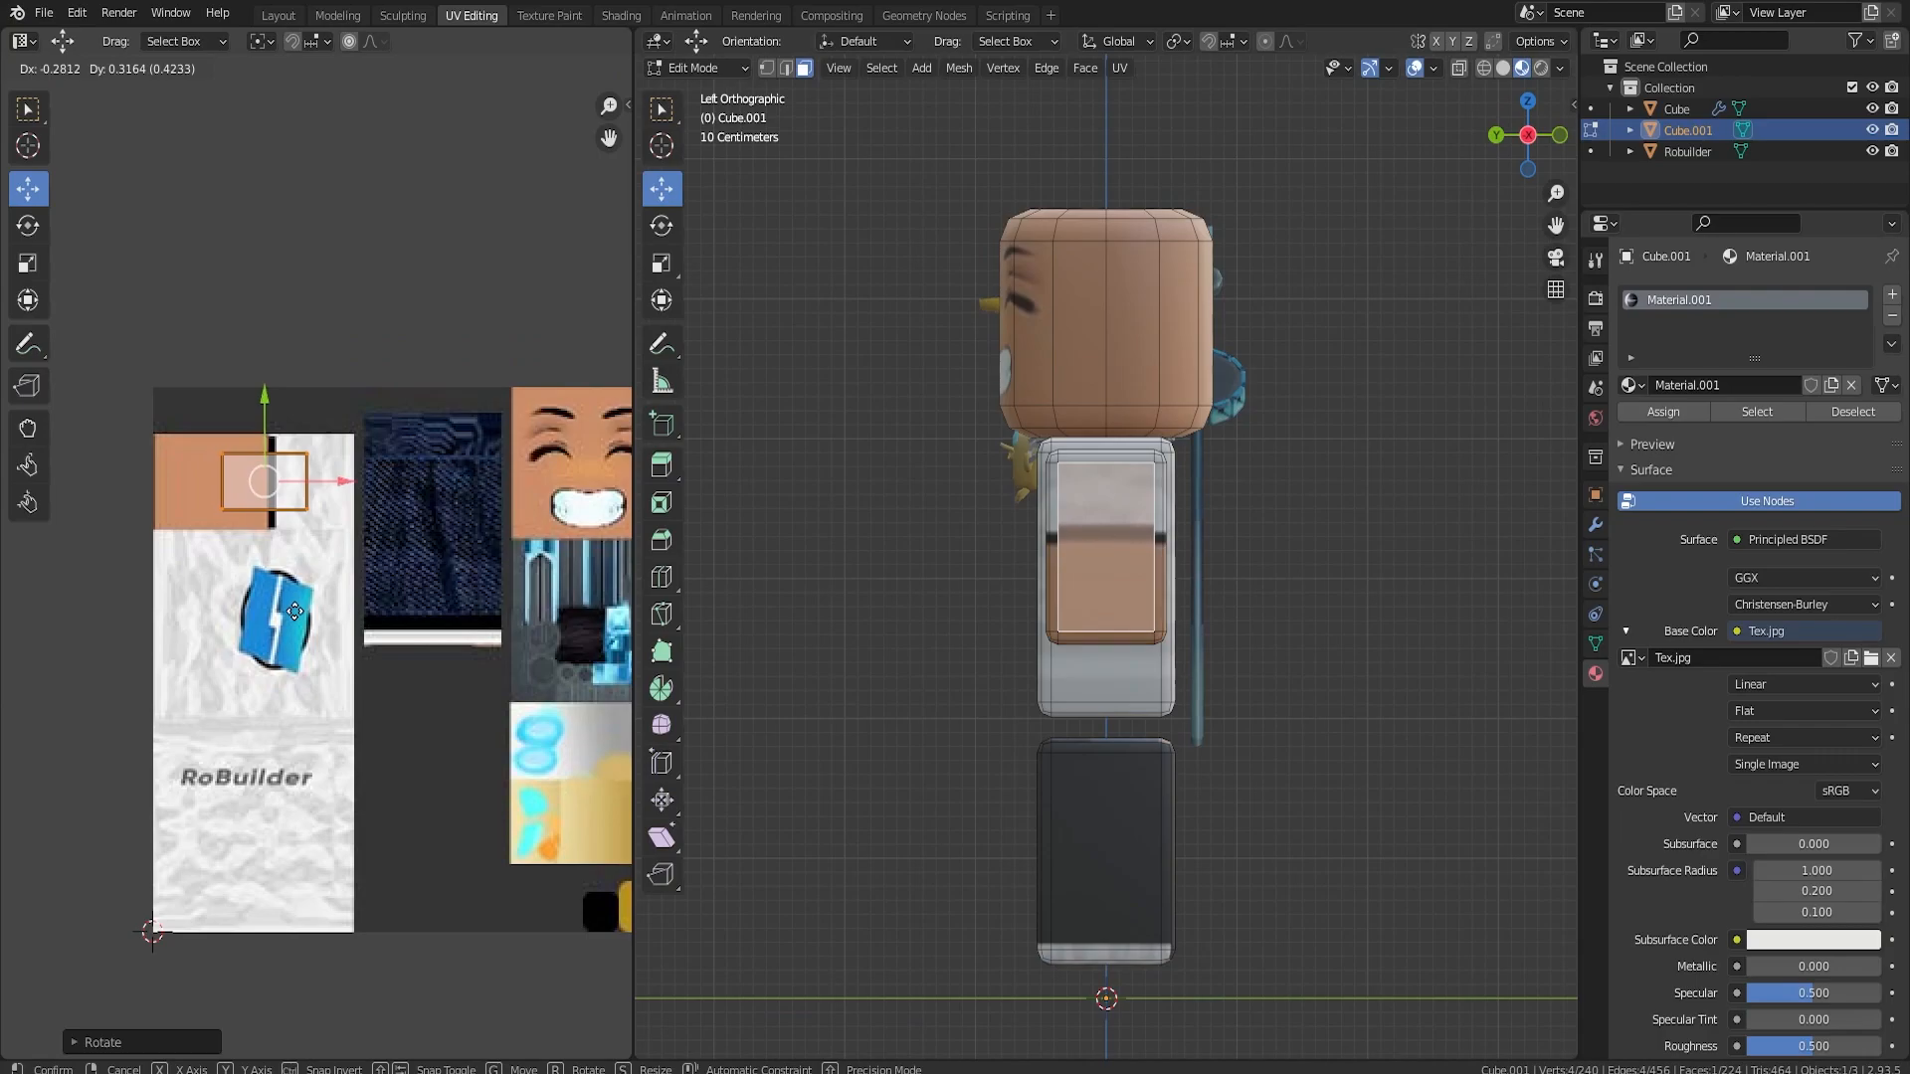
pyautogui.click(299, 614)
pyautogui.press('Tab')
pyautogui.moveTo(1156, 637); pyautogui.dragTo(1349, 650, button='middle')
pyautogui.press('Tab')
# - Duplicate the whole textured arm along X to the other side of the torso and rotate the copy to face outward
pyautogui.click(1328, 514)
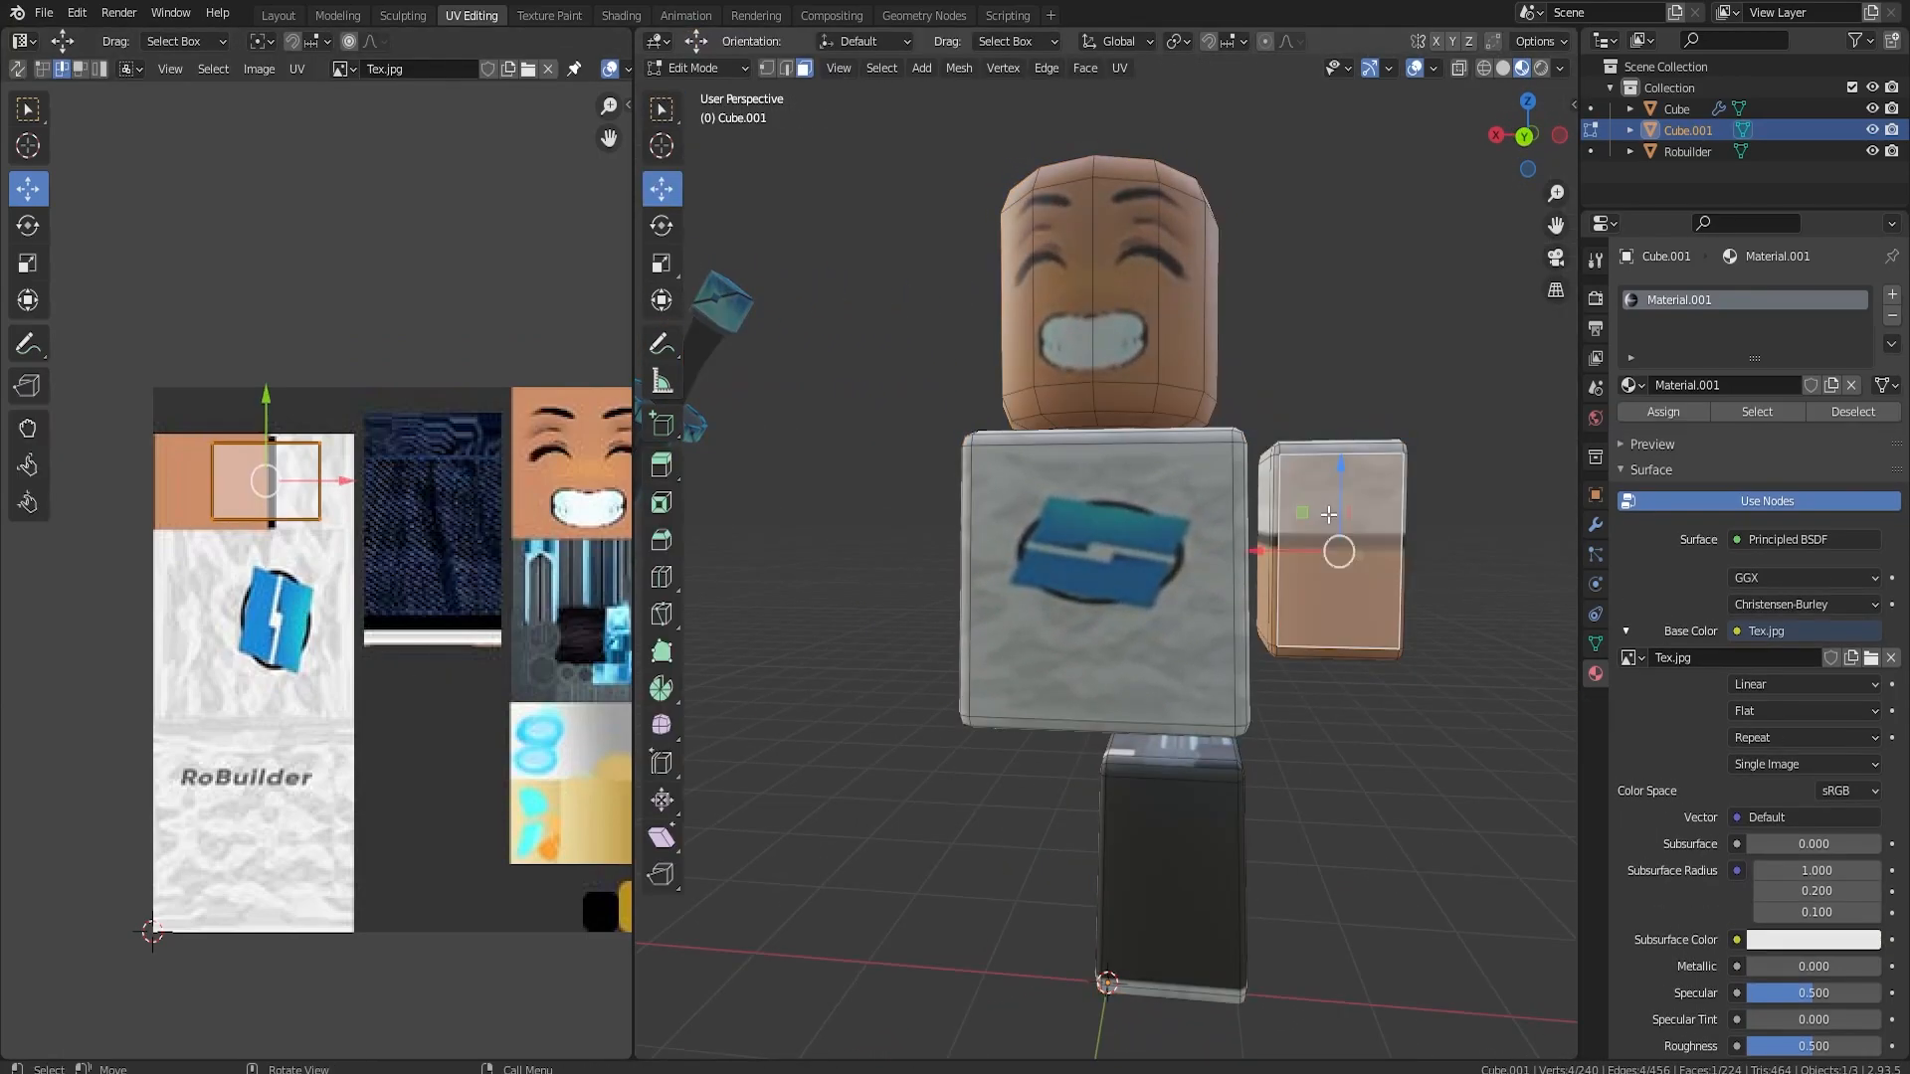
pyautogui.press('l')
pyautogui.hotkey('shift', 'd')
pyautogui.press('x')
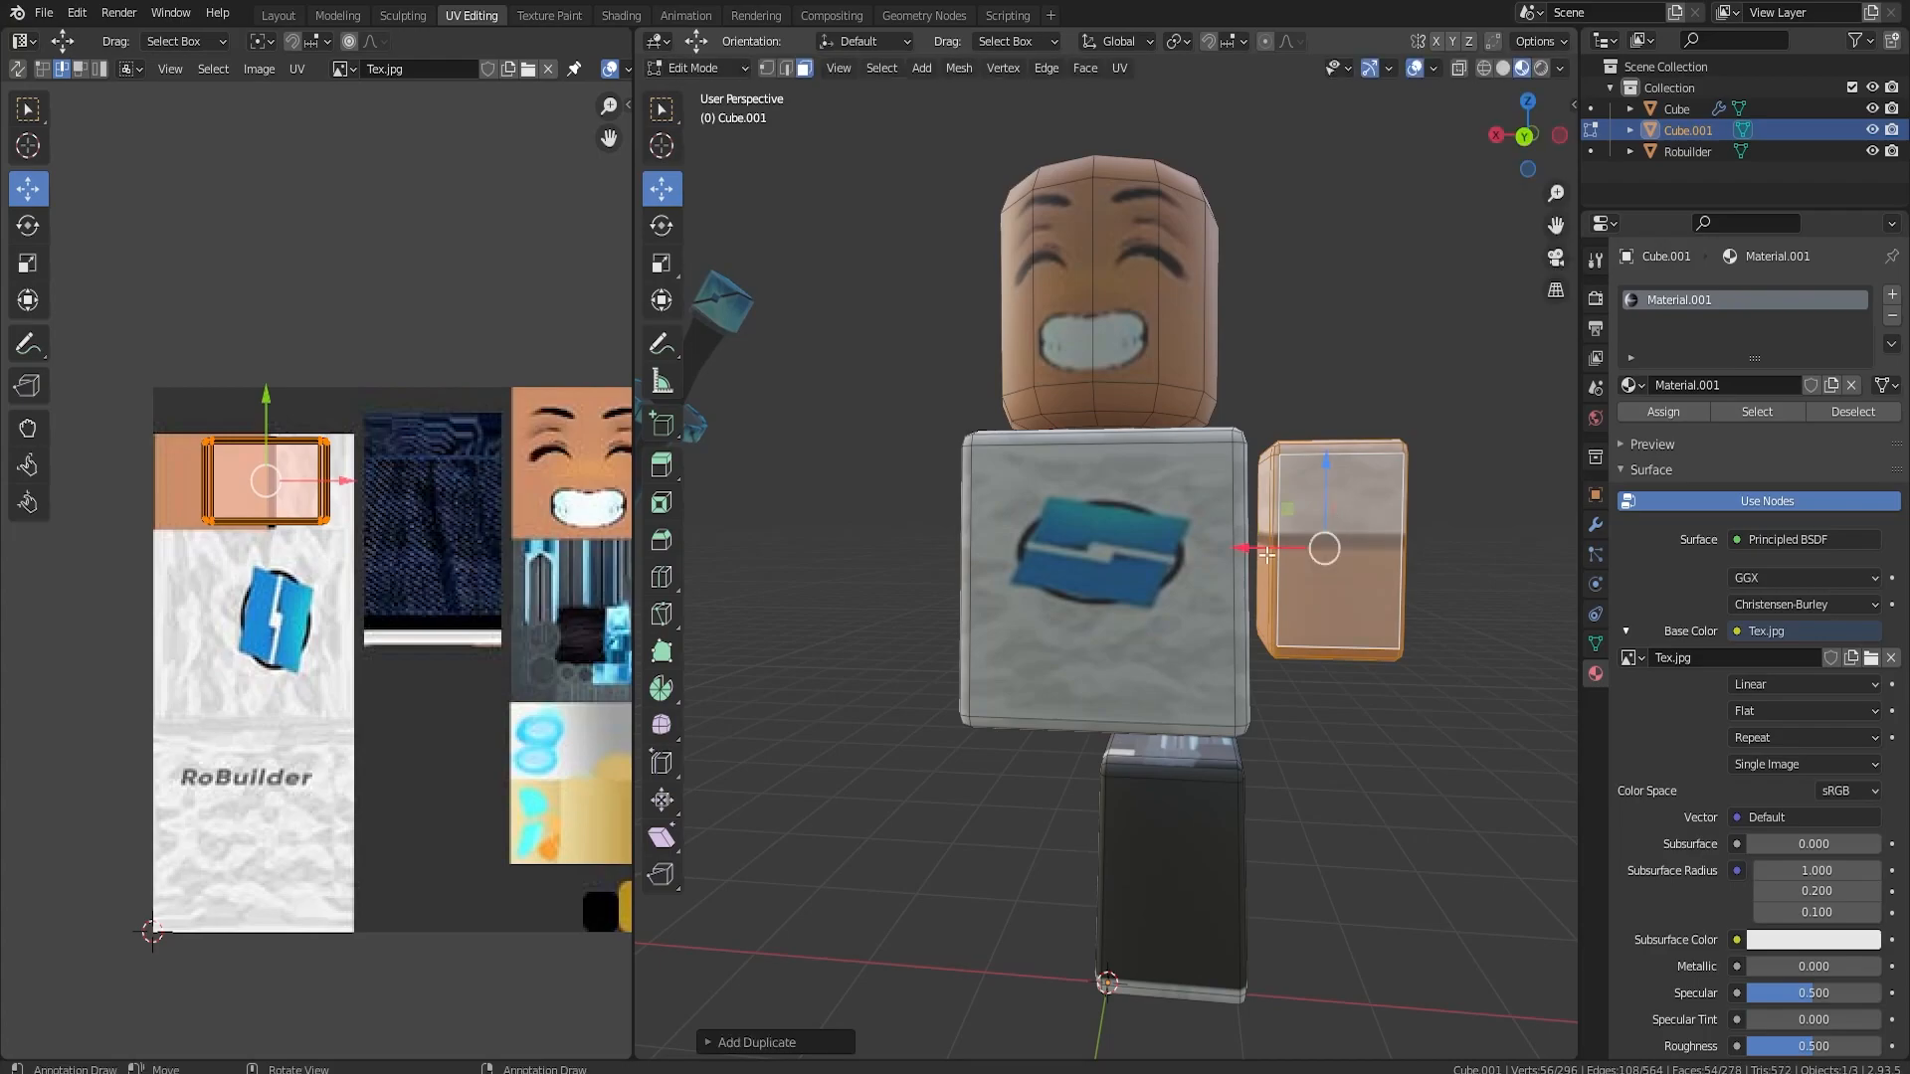
pyautogui.moveTo(838, 572); pyautogui.dragTo(844, 574)
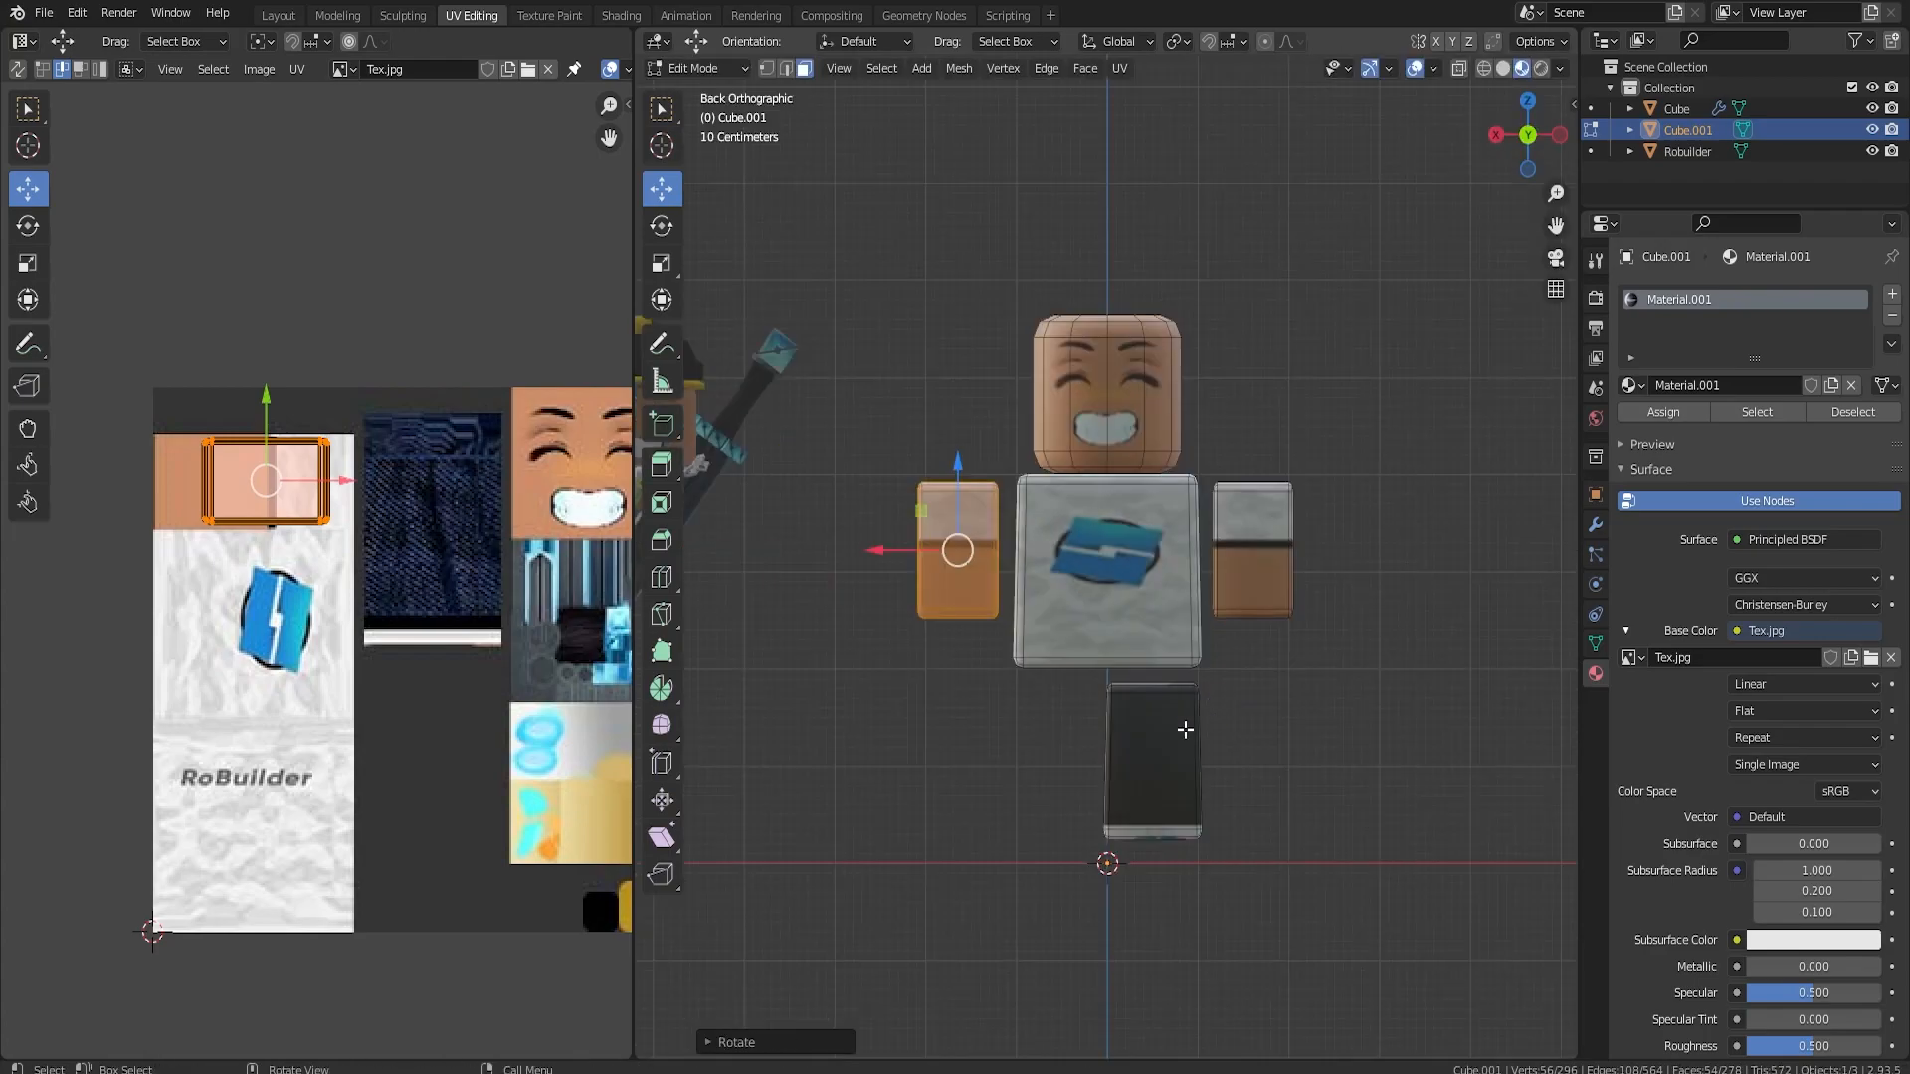
# - Unwrap the whole leg with Project from View in the back orthographic view, then enlarge its UVs and move them over the blue jeans texture
pyautogui.click(1159, 785)
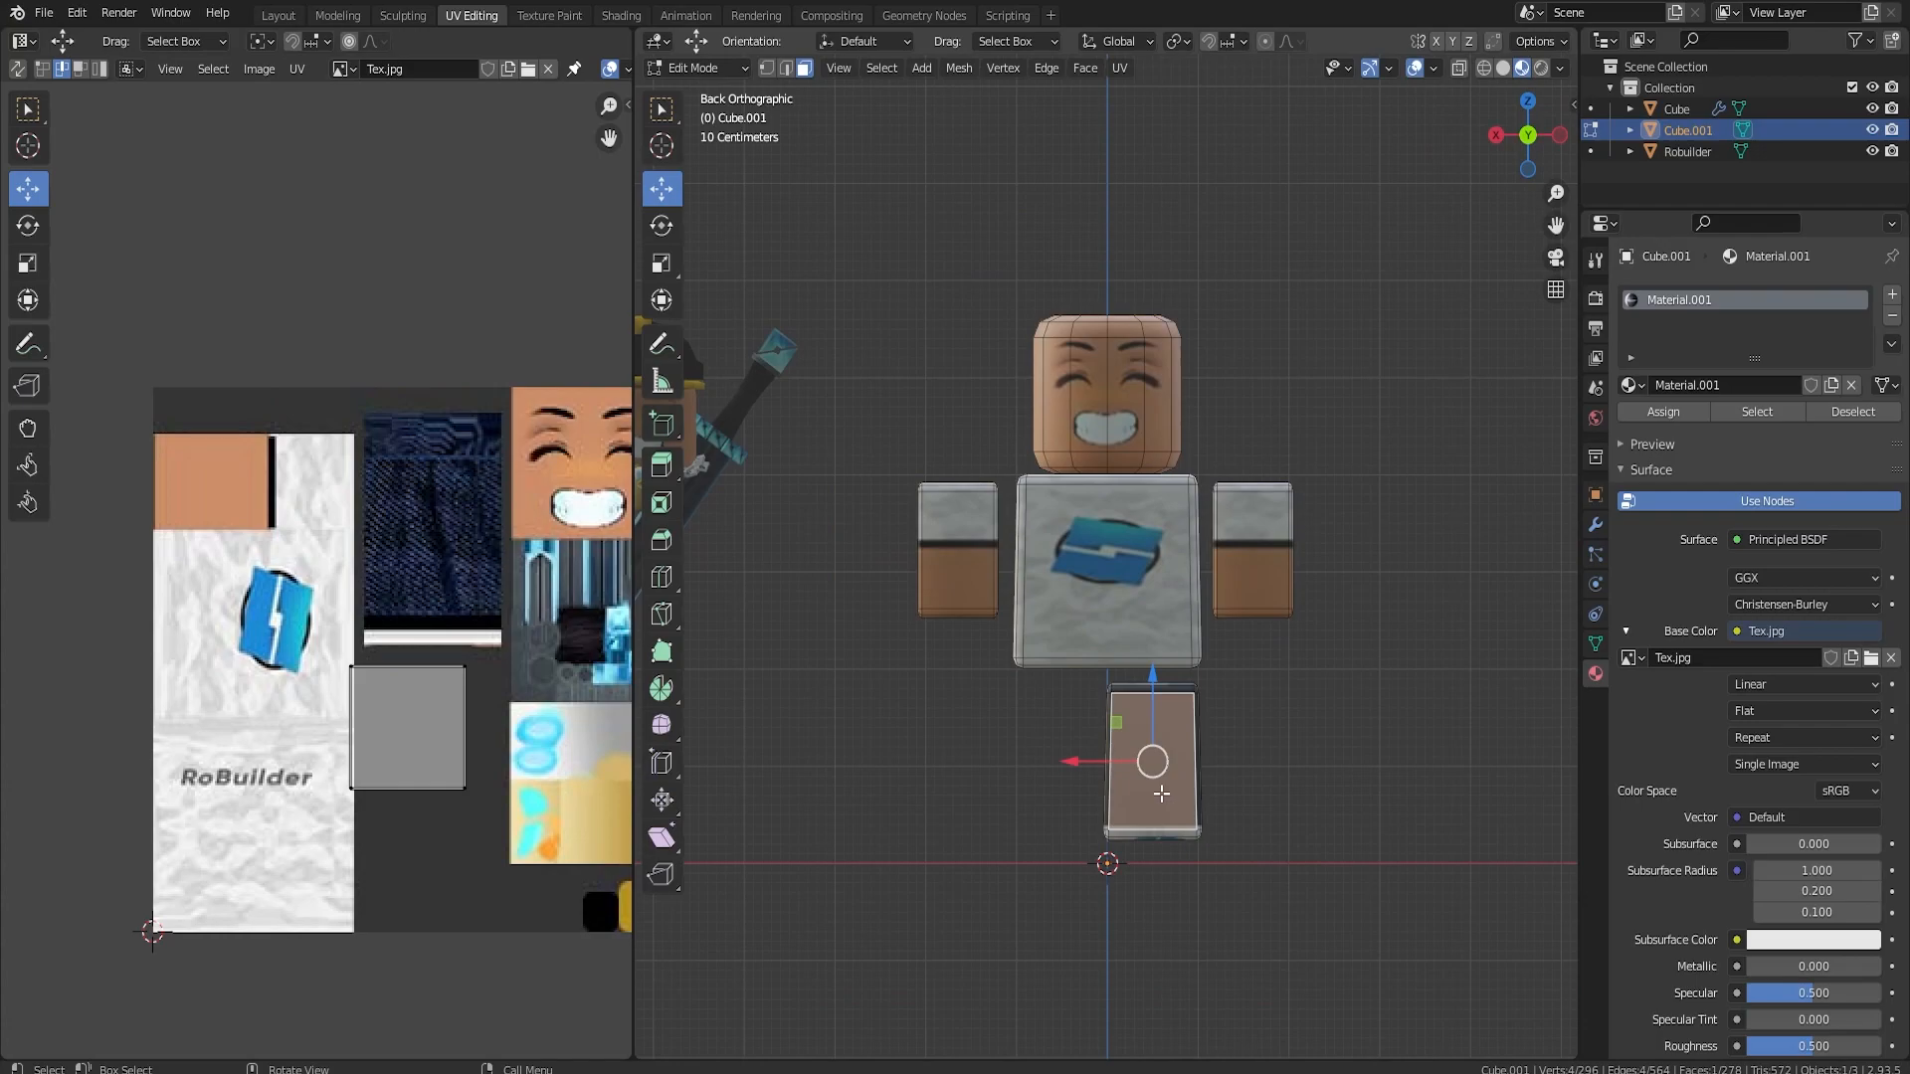
pyautogui.hotkey('ctrl', 'l')
pyautogui.press('u')
pyautogui.click(1154, 793)
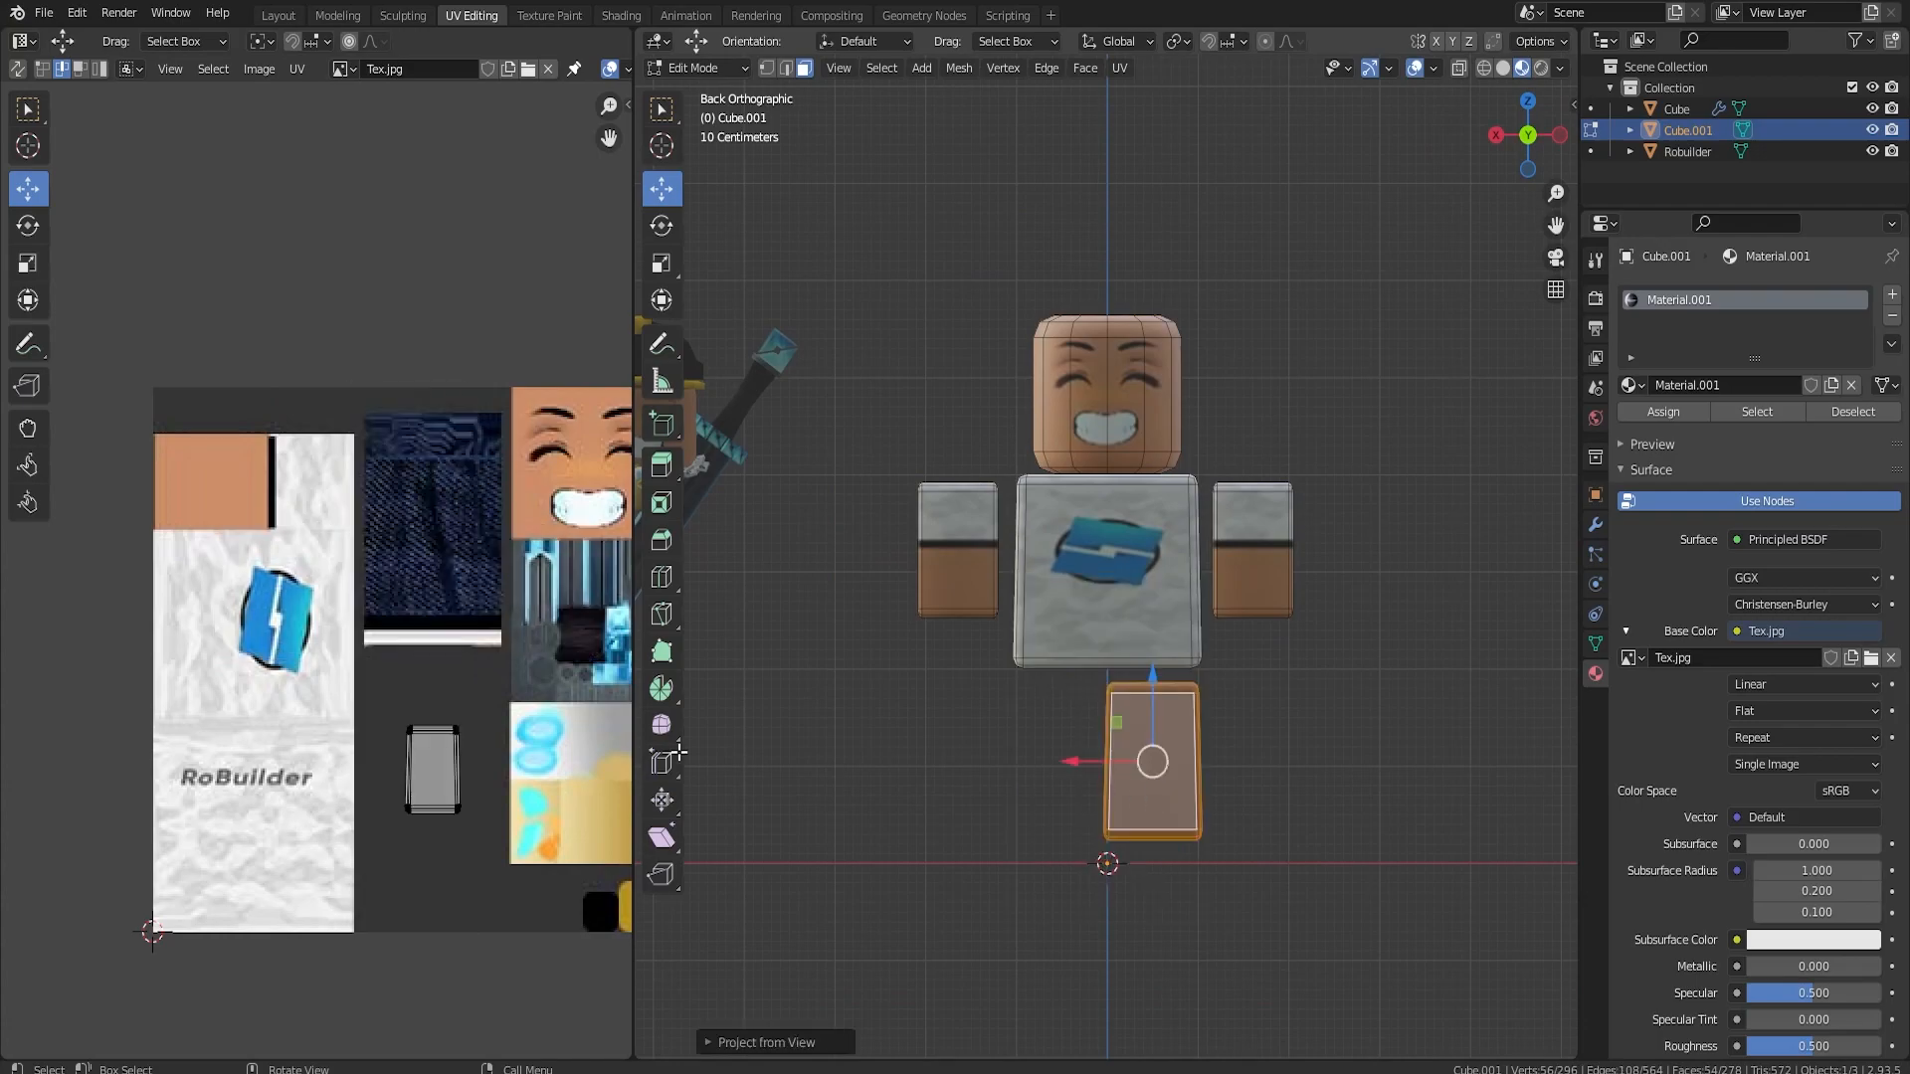
pyautogui.press('s')
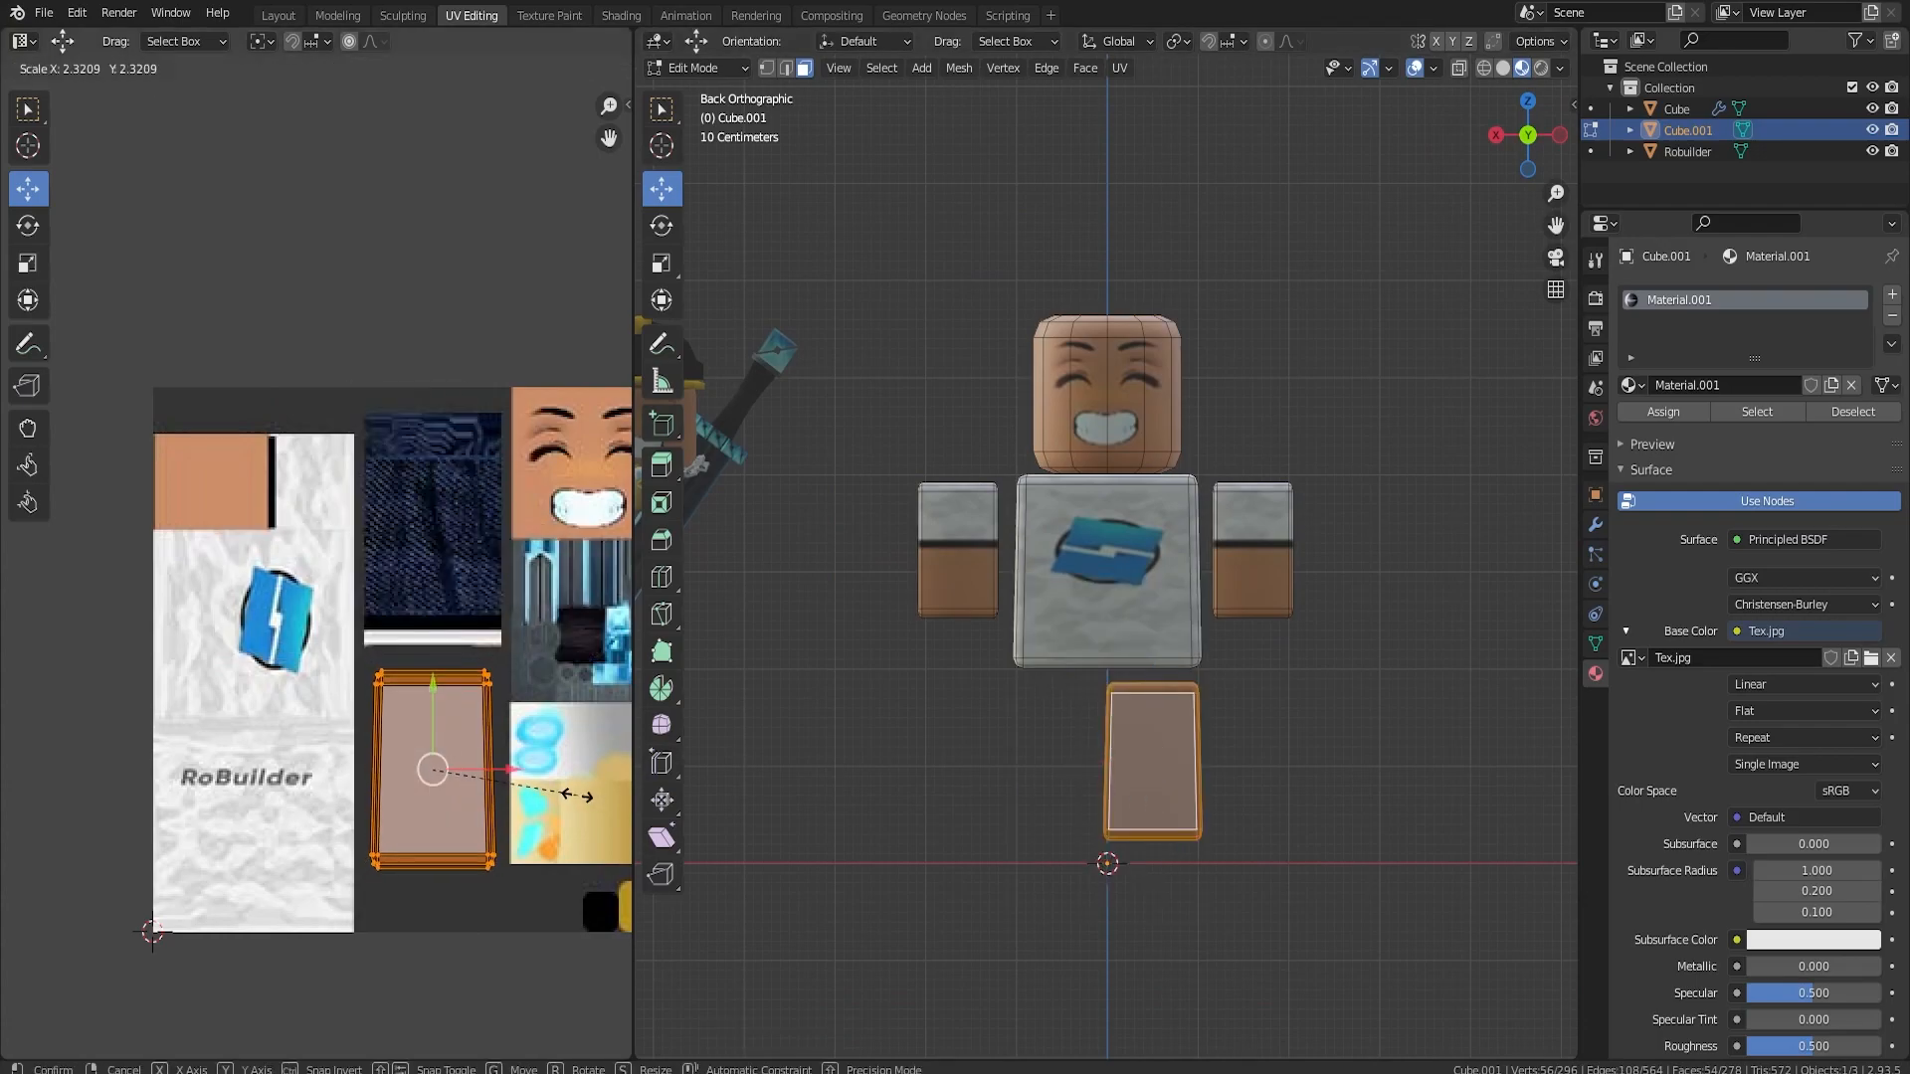
pyautogui.click(542, 806)
pyautogui.press('g')
pyautogui.click(524, 569)
# - Try to unwrap the whole leg with Project from View in the right orthographic view
pyautogui.press('Tab')
pyautogui.moveTo(1378, 791); pyautogui.dragTo(1101, 772, button='middle')
pyautogui.press('Tab')
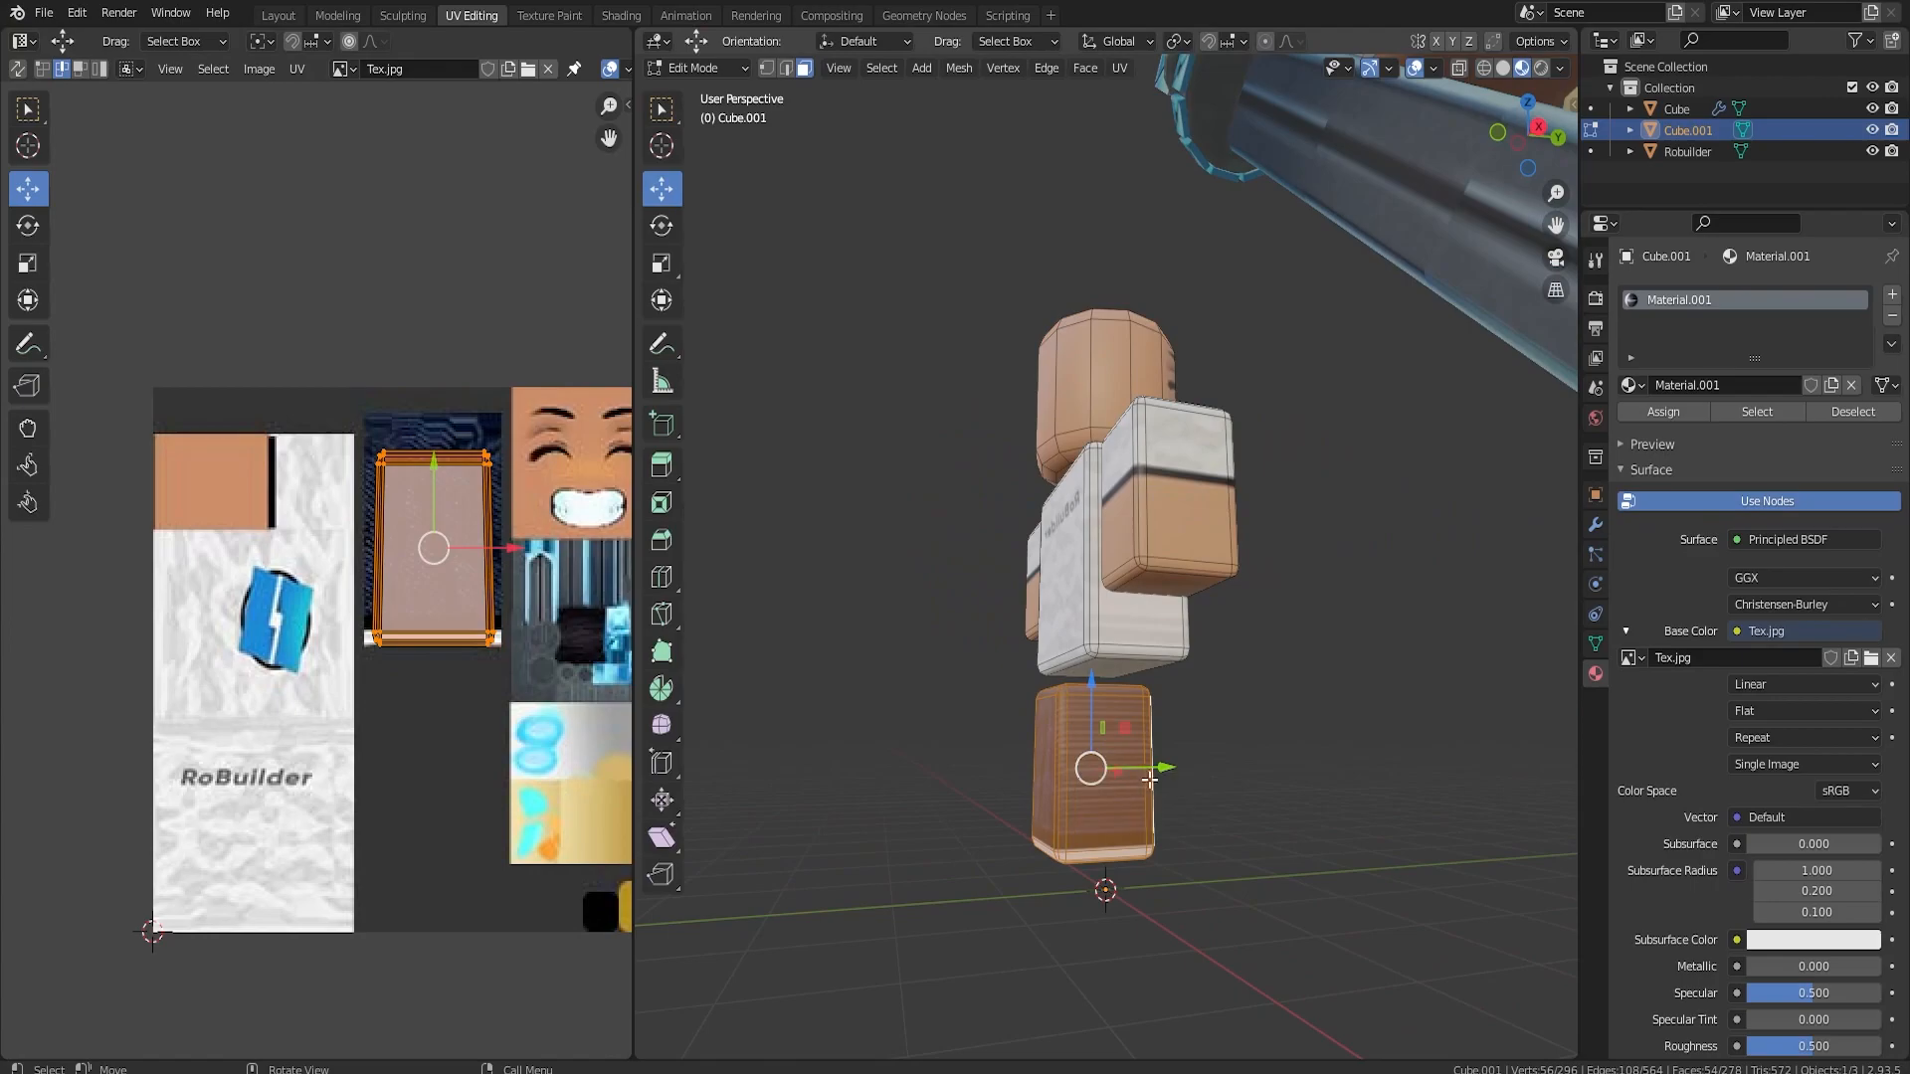
pyautogui.press('KP_1')
pyautogui.press('KP_3')
pyautogui.press('u')
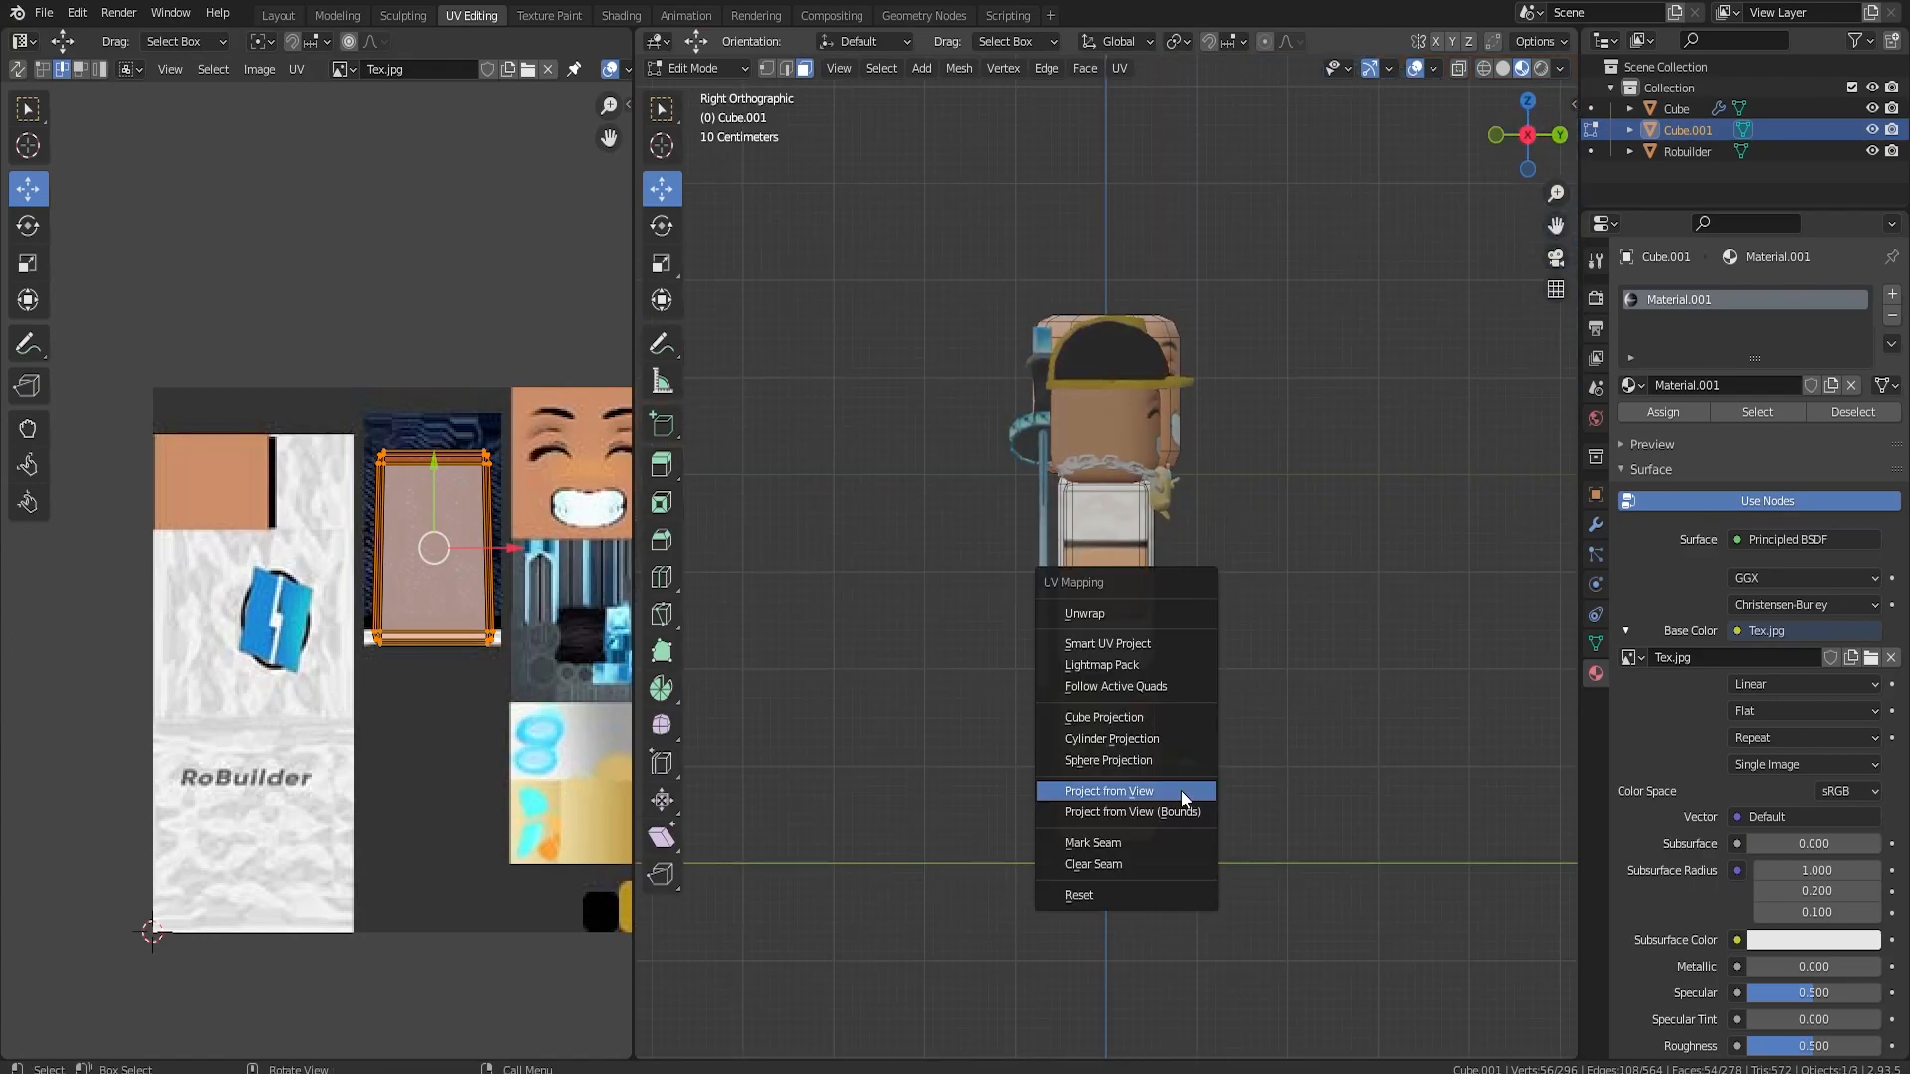
pyautogui.click(1180, 790)
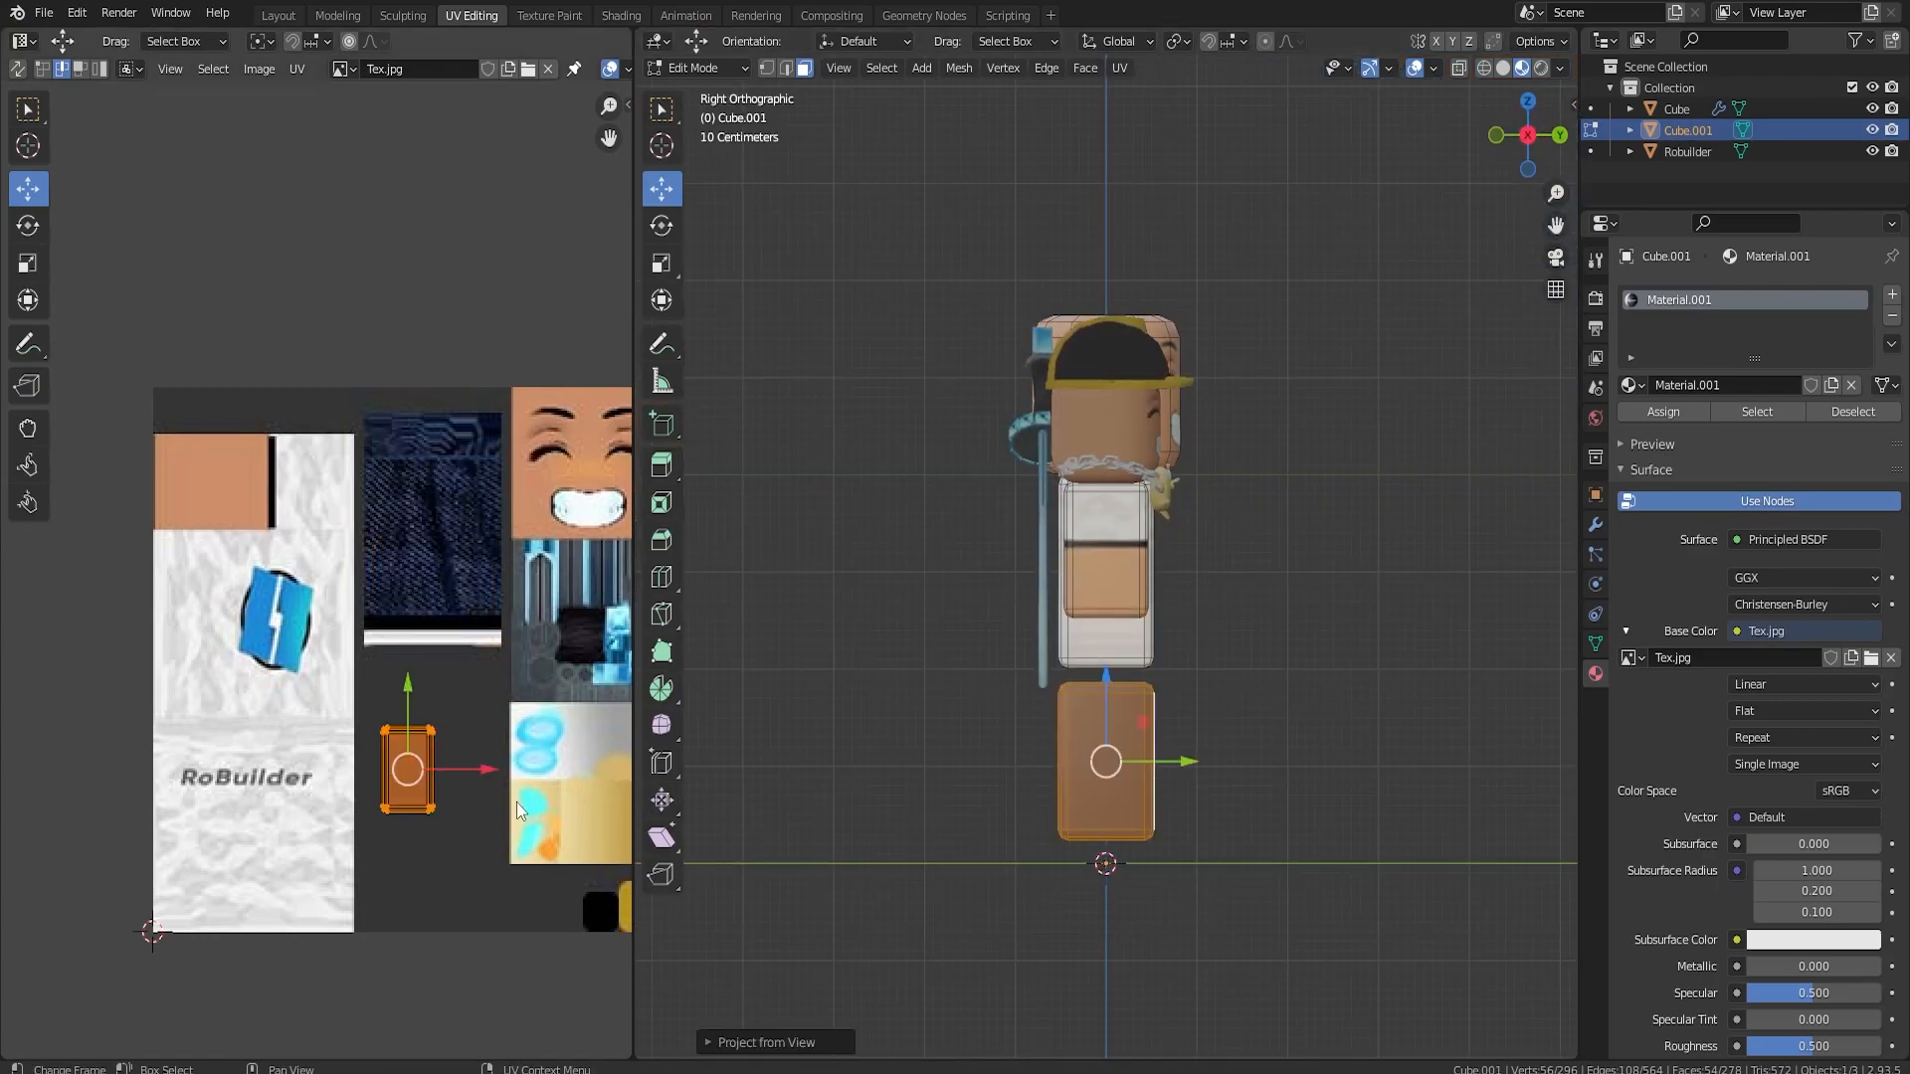
# - Select only the leg's side faces with their narrow edge faces, project them from the side and fit their UVs over the jeans texture
pyautogui.click(1124, 756)
pyautogui.scroll(4, 1144, 696)
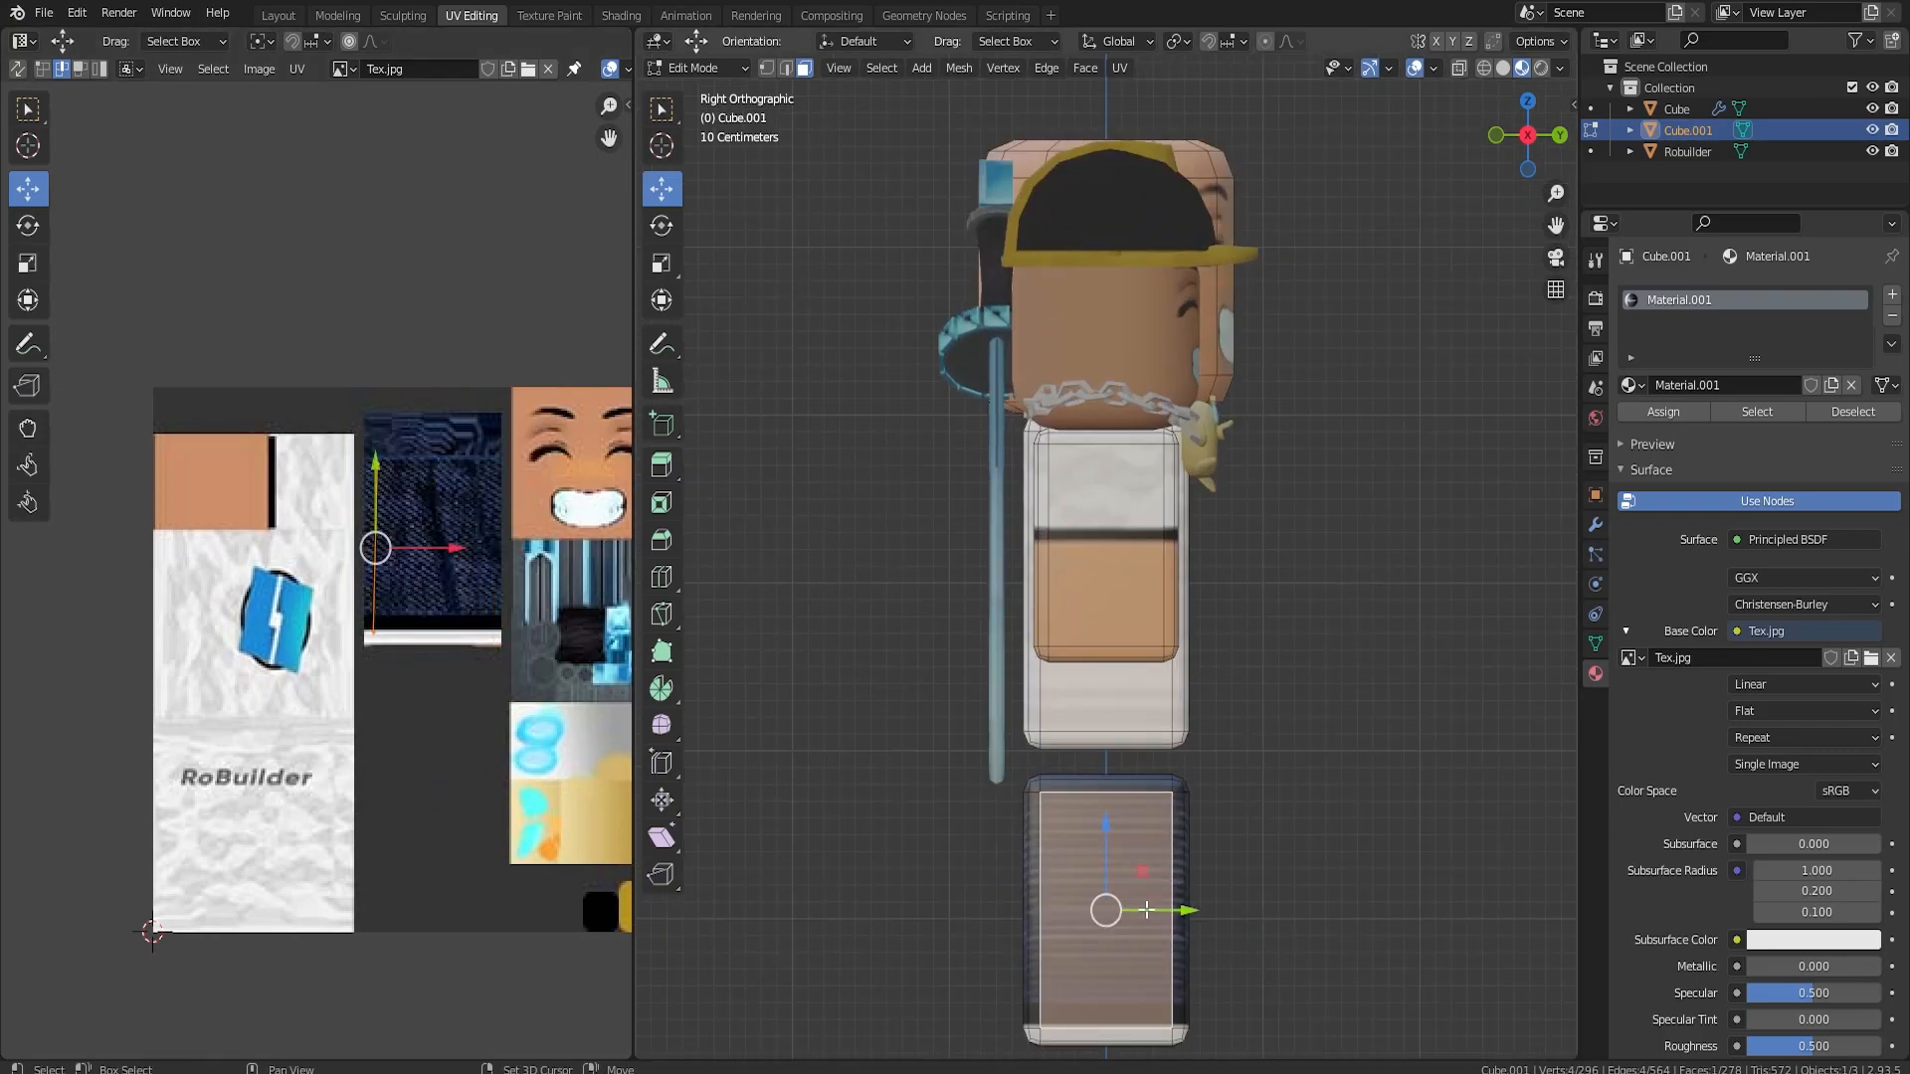
pyautogui.scroll(3, 1150, 689)
pyautogui.keyDown('shift'); pyautogui.click(1001, 708); pyautogui.keyUp('shift')
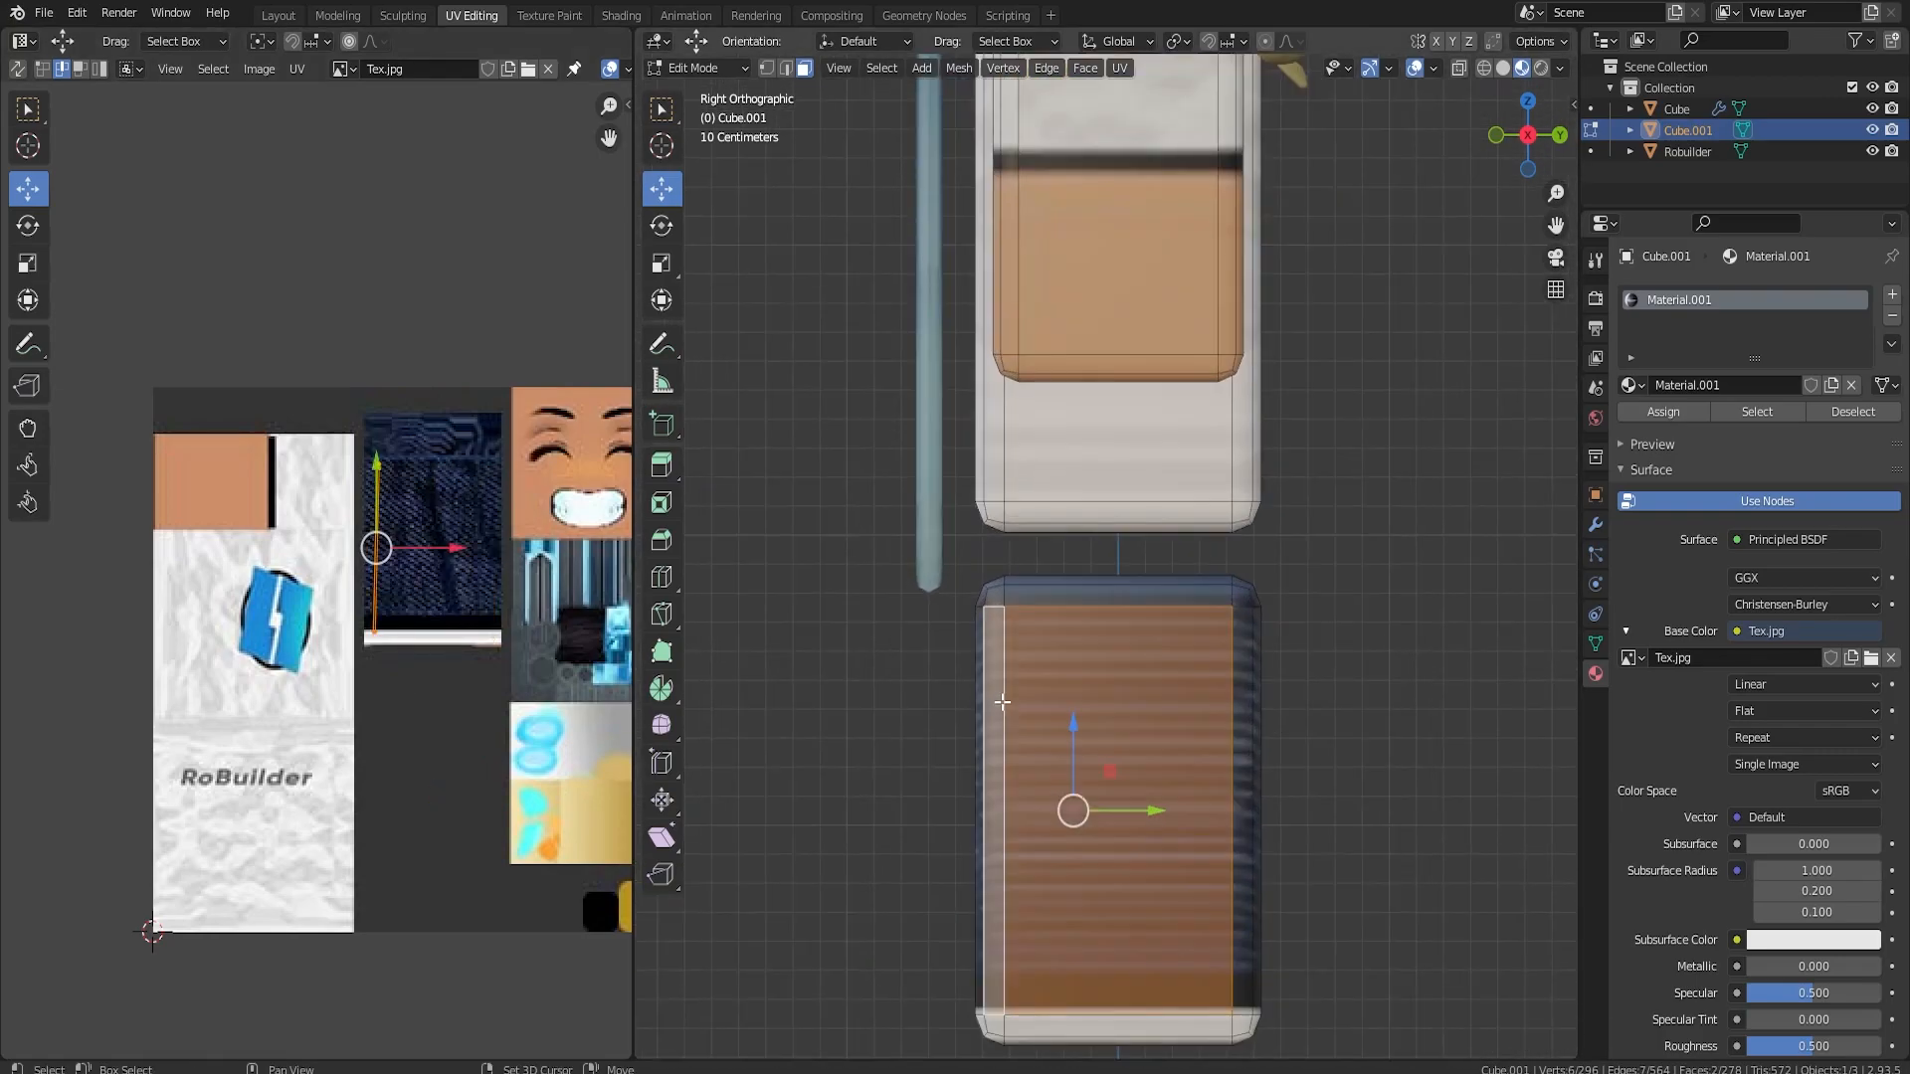
pyautogui.press('Tab')
pyautogui.scroll(-5, 1004, 608)
pyautogui.moveTo(1004, 608); pyautogui.dragTo(1263, 746, button='middle')
pyautogui.press('Tab')
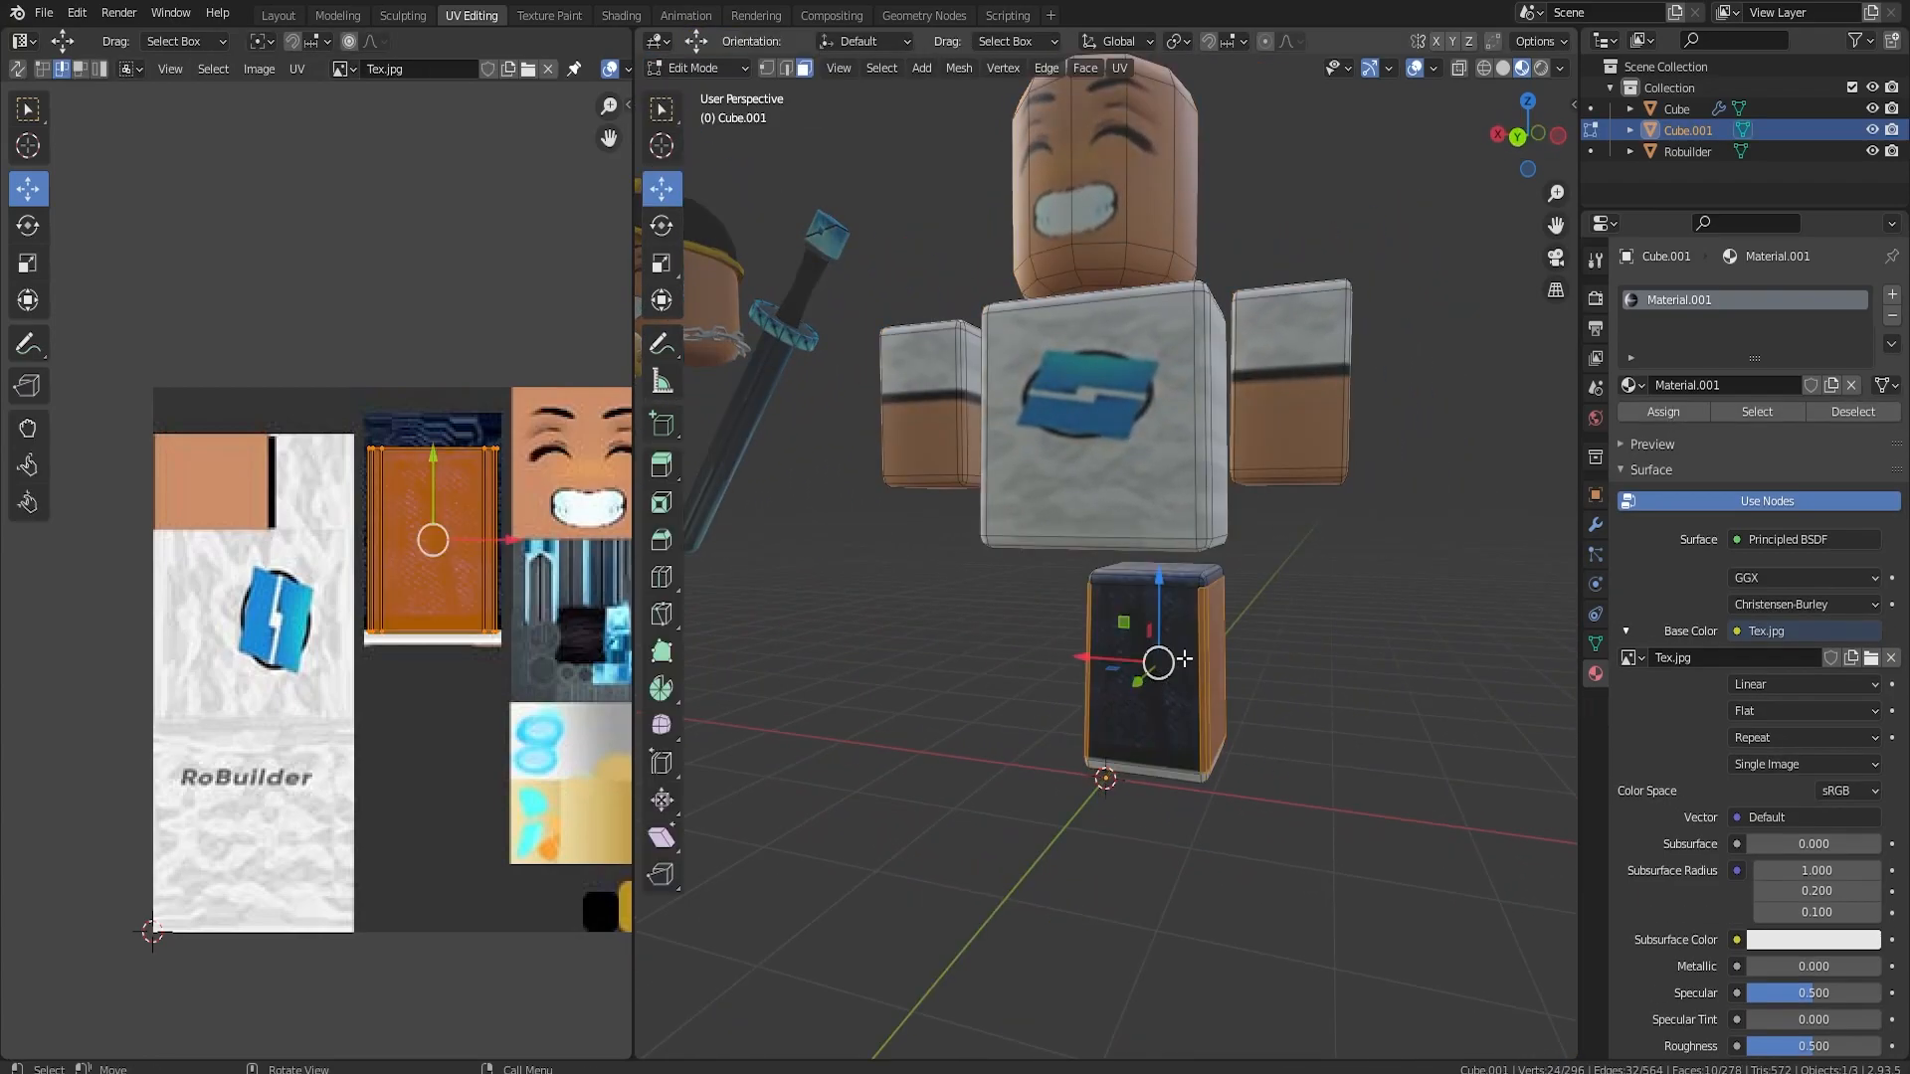
# - Select the whole leg and raise it along Z to meet the torso's underside
pyautogui.hotkey('ctrl', 'l')
pyautogui.moveTo(1159, 599); pyautogui.dragTo(1159, 573)
pyautogui.moveTo(1197, 664); pyautogui.dragTo(1118, 658, button='middle')
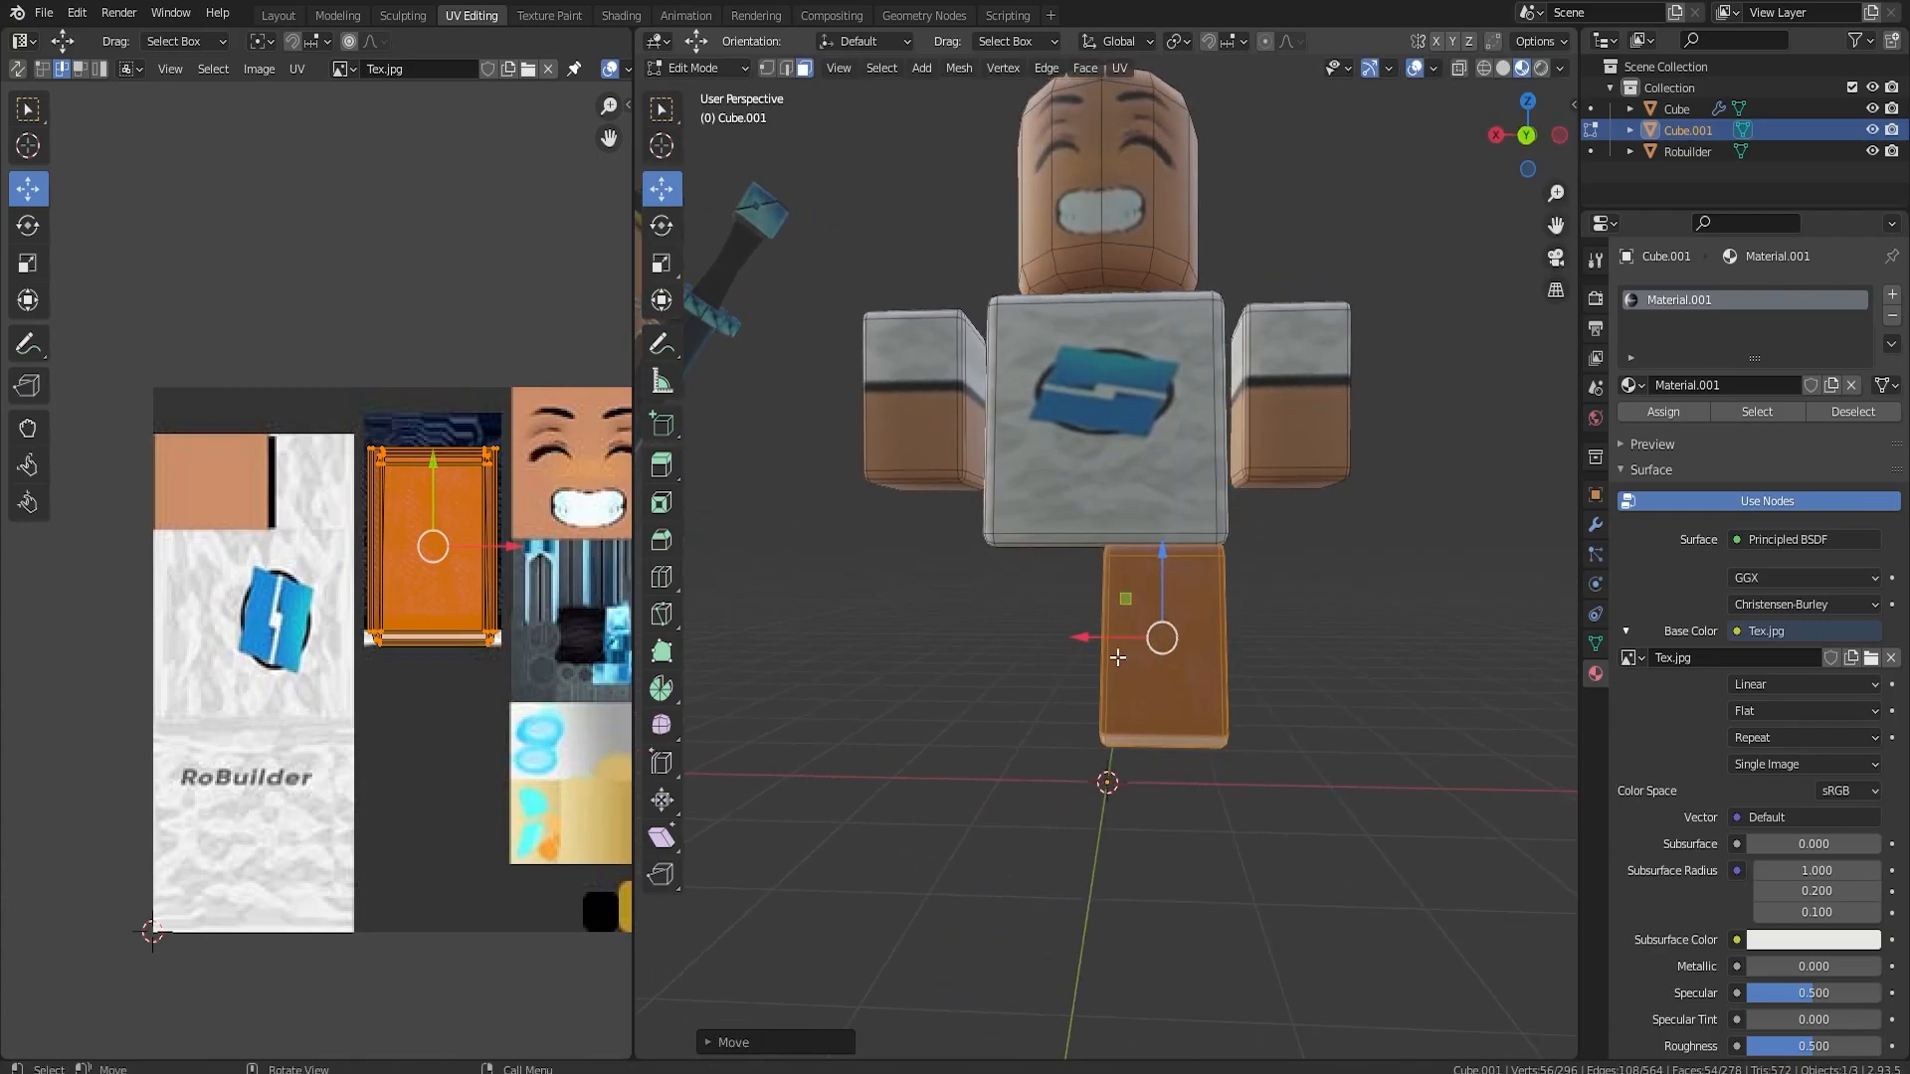
pyautogui.press('ctrl+KP_1')
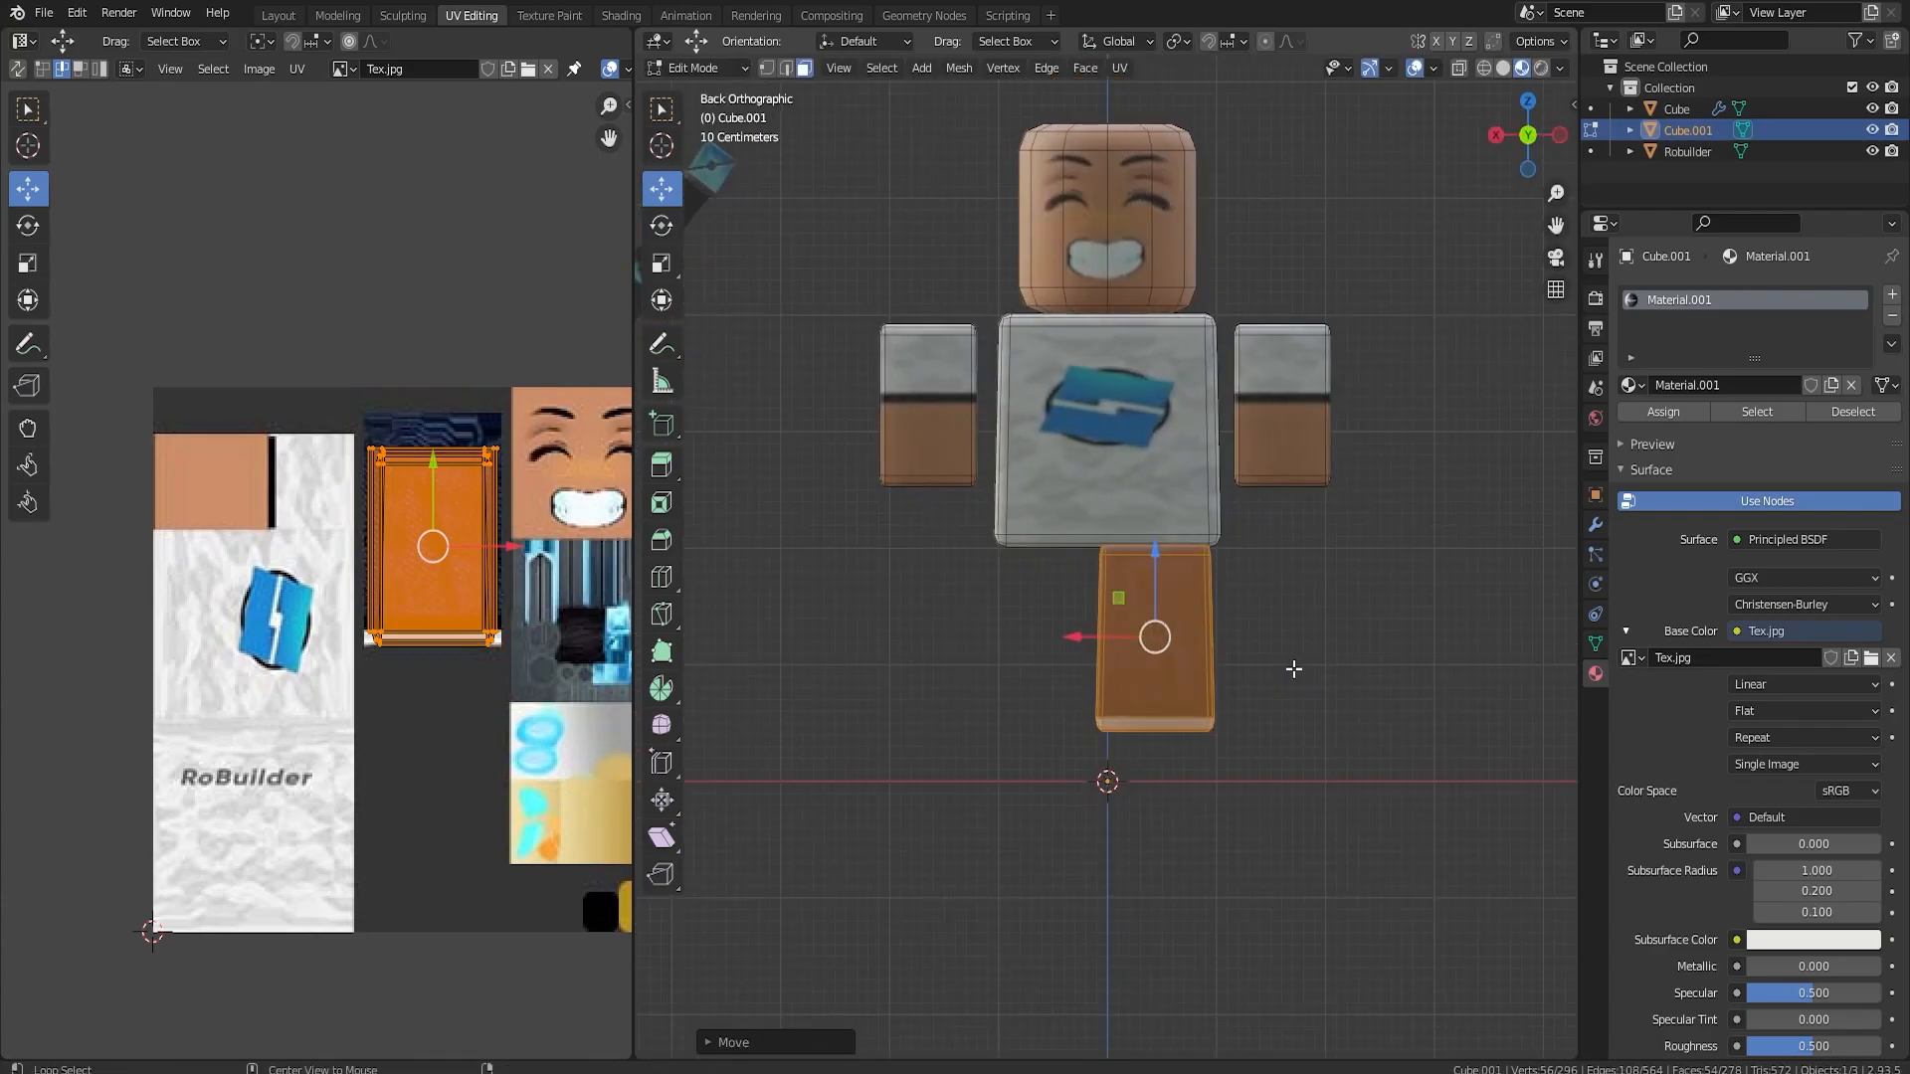
# - Align the leg with the torso's outer edge along X and place a duplicate beside it under the torso's other half
pyautogui.hotkey('shift', 'd')
pyautogui.click(1102, 634)
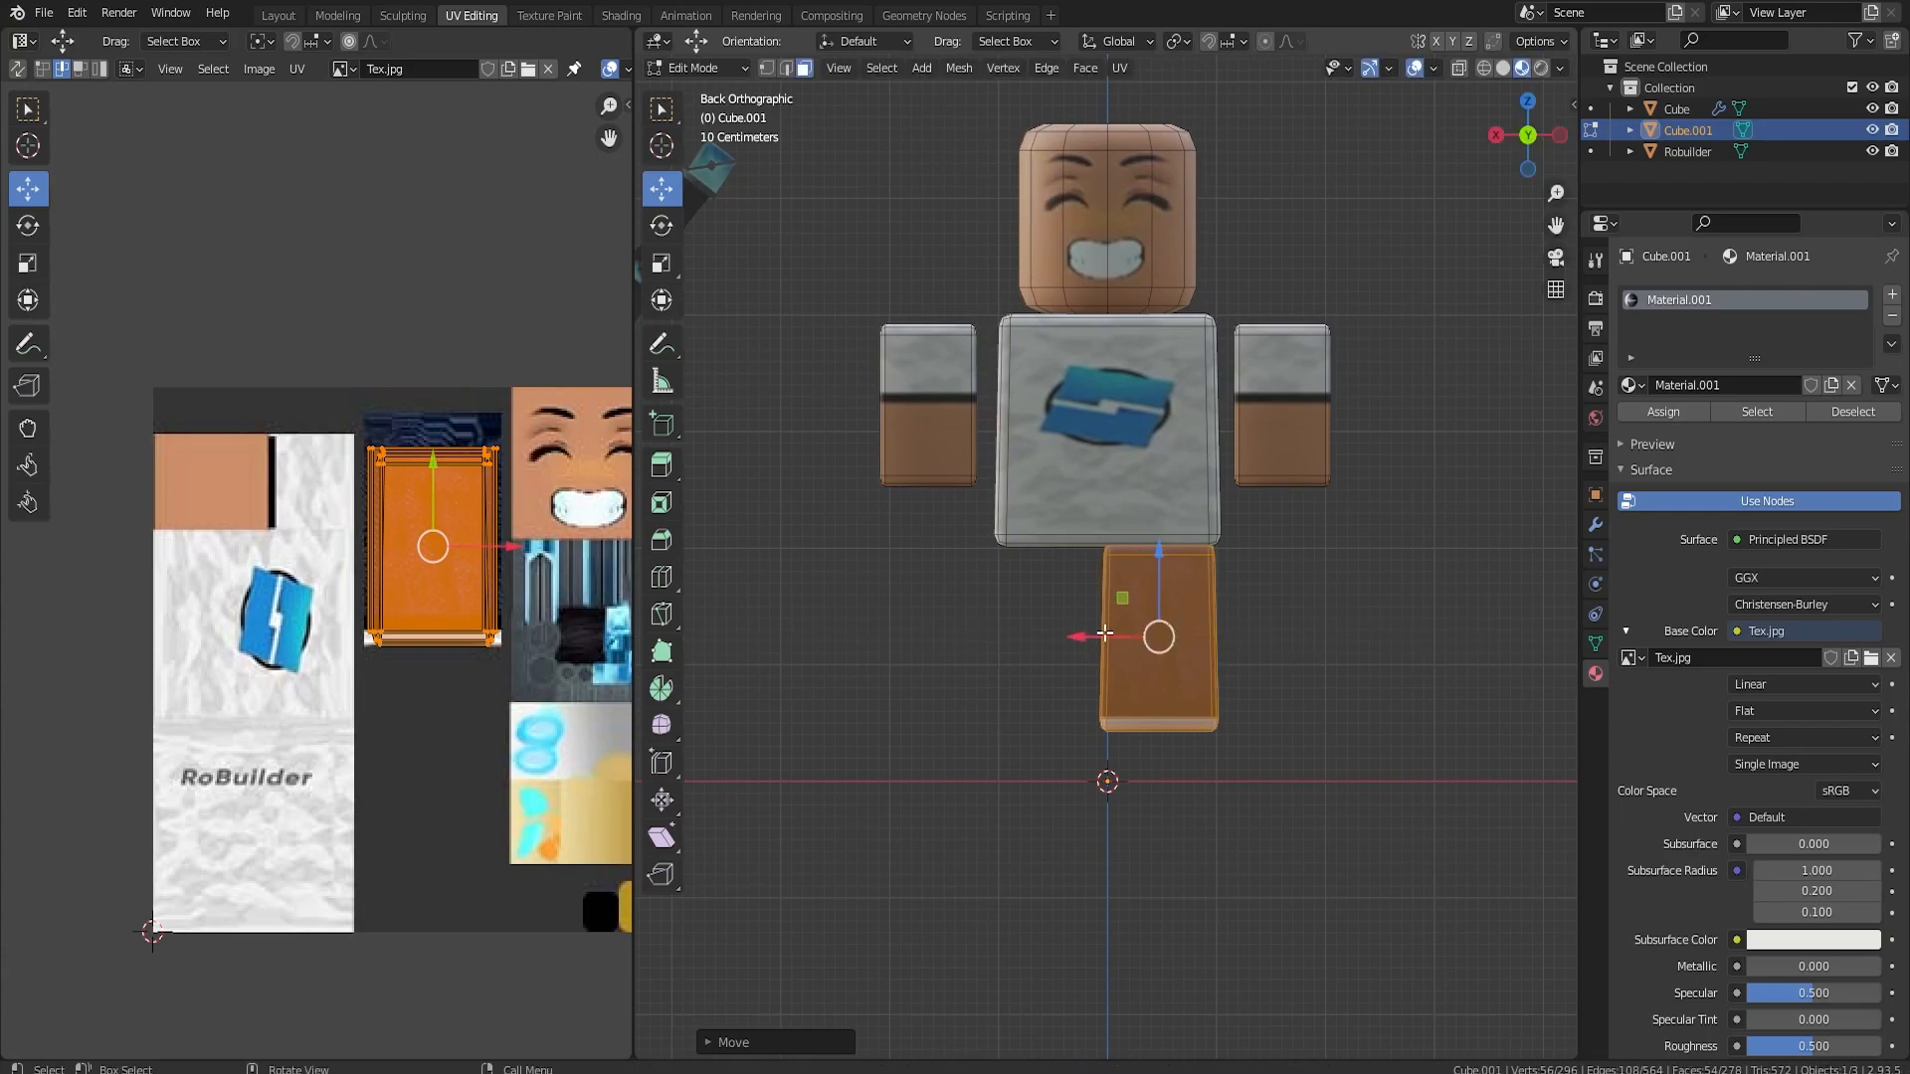
pyautogui.moveTo(1097, 642); pyautogui.dragTo(990, 638)
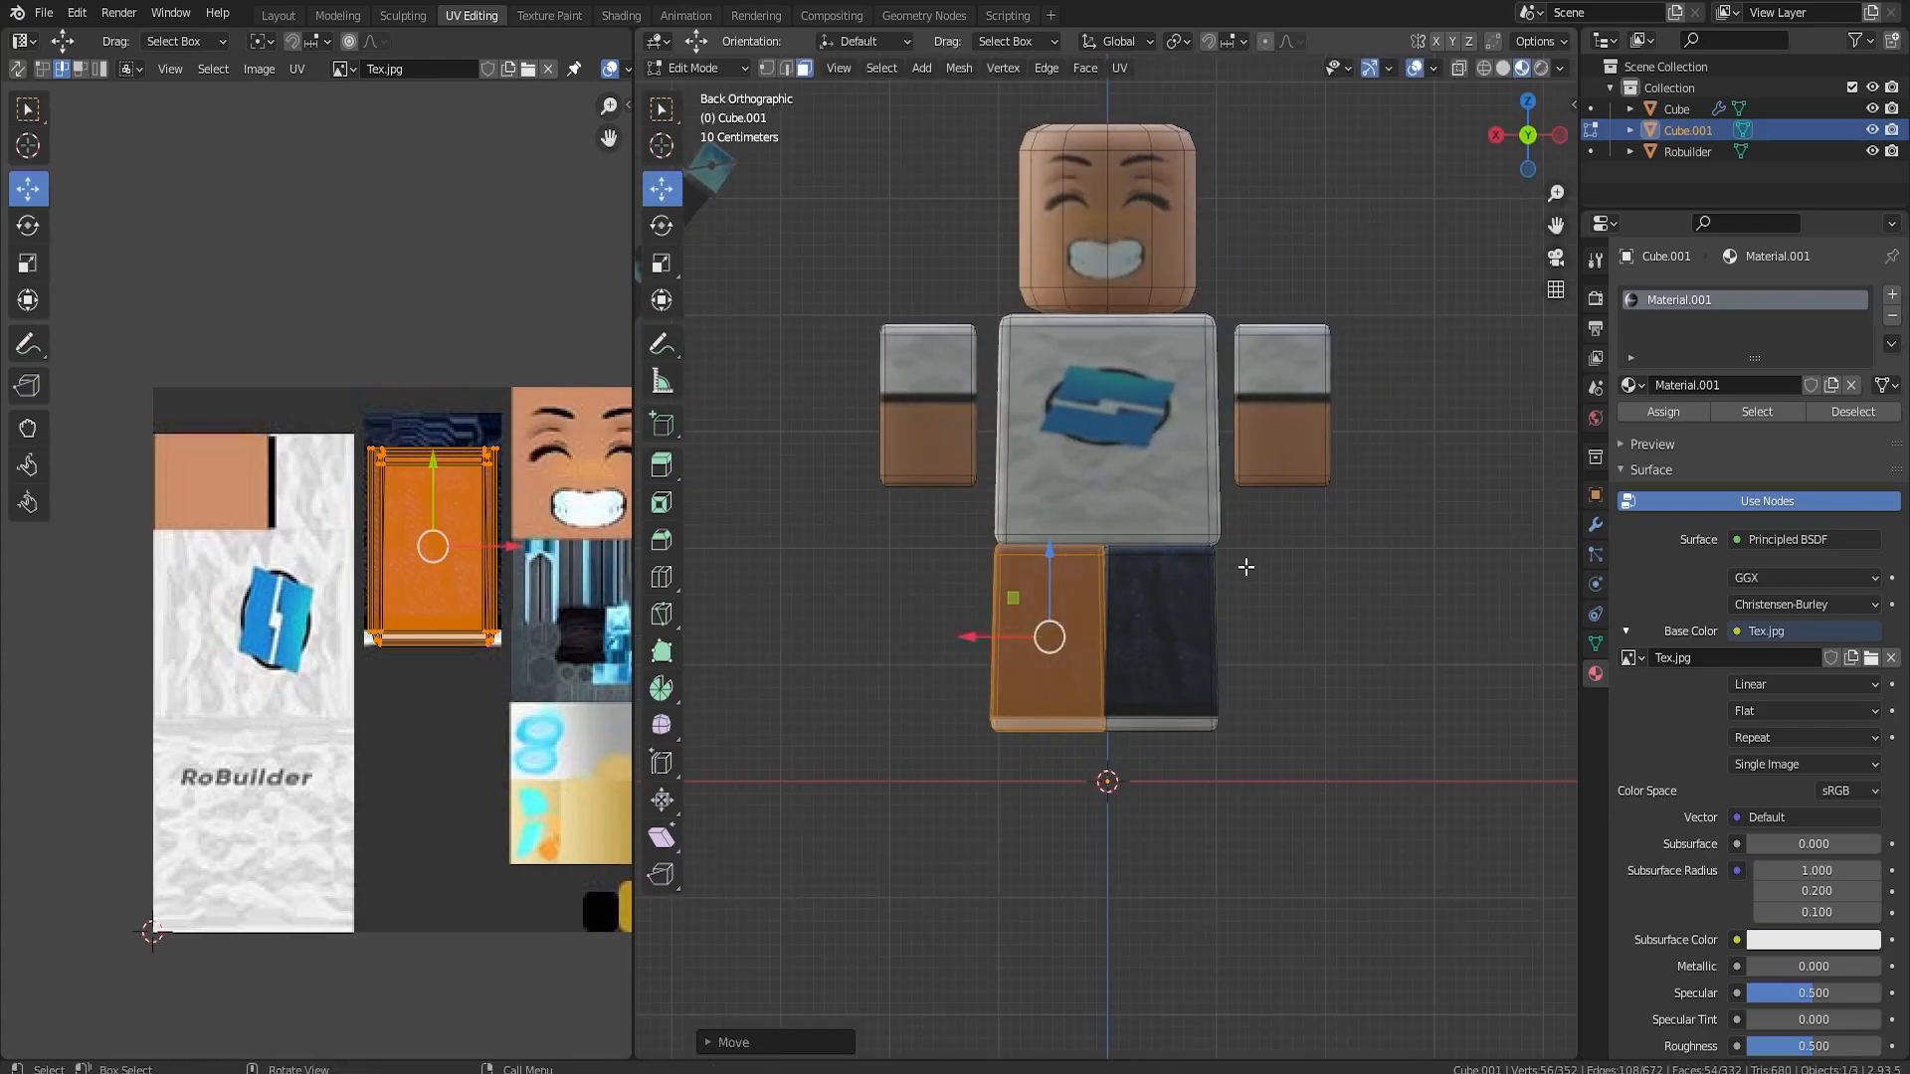
# - Rotate the two legs slightly outward in opposite directions in the back view so their lower ends spread apart
pyautogui.press('r')
pyautogui.click(1265, 517)
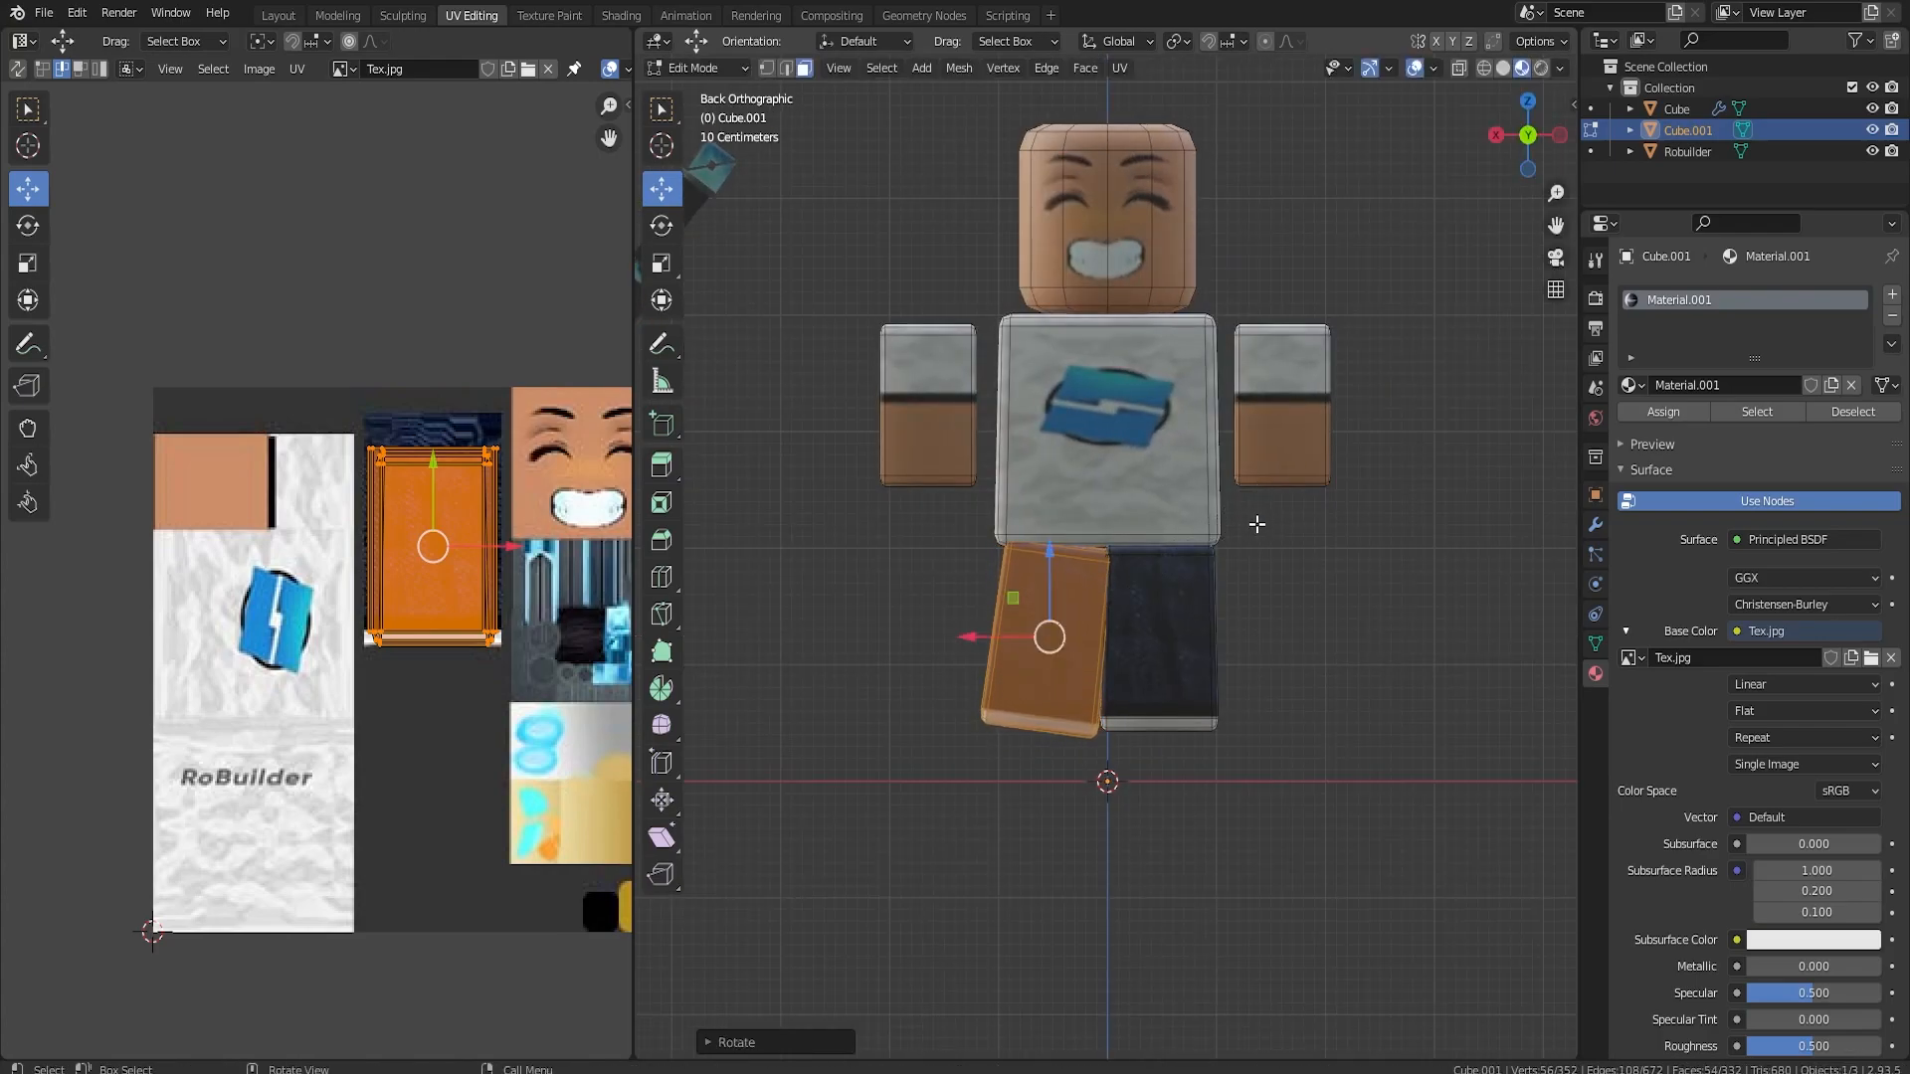
pyautogui.click(1178, 646)
pyautogui.press('l')
pyautogui.press('r')
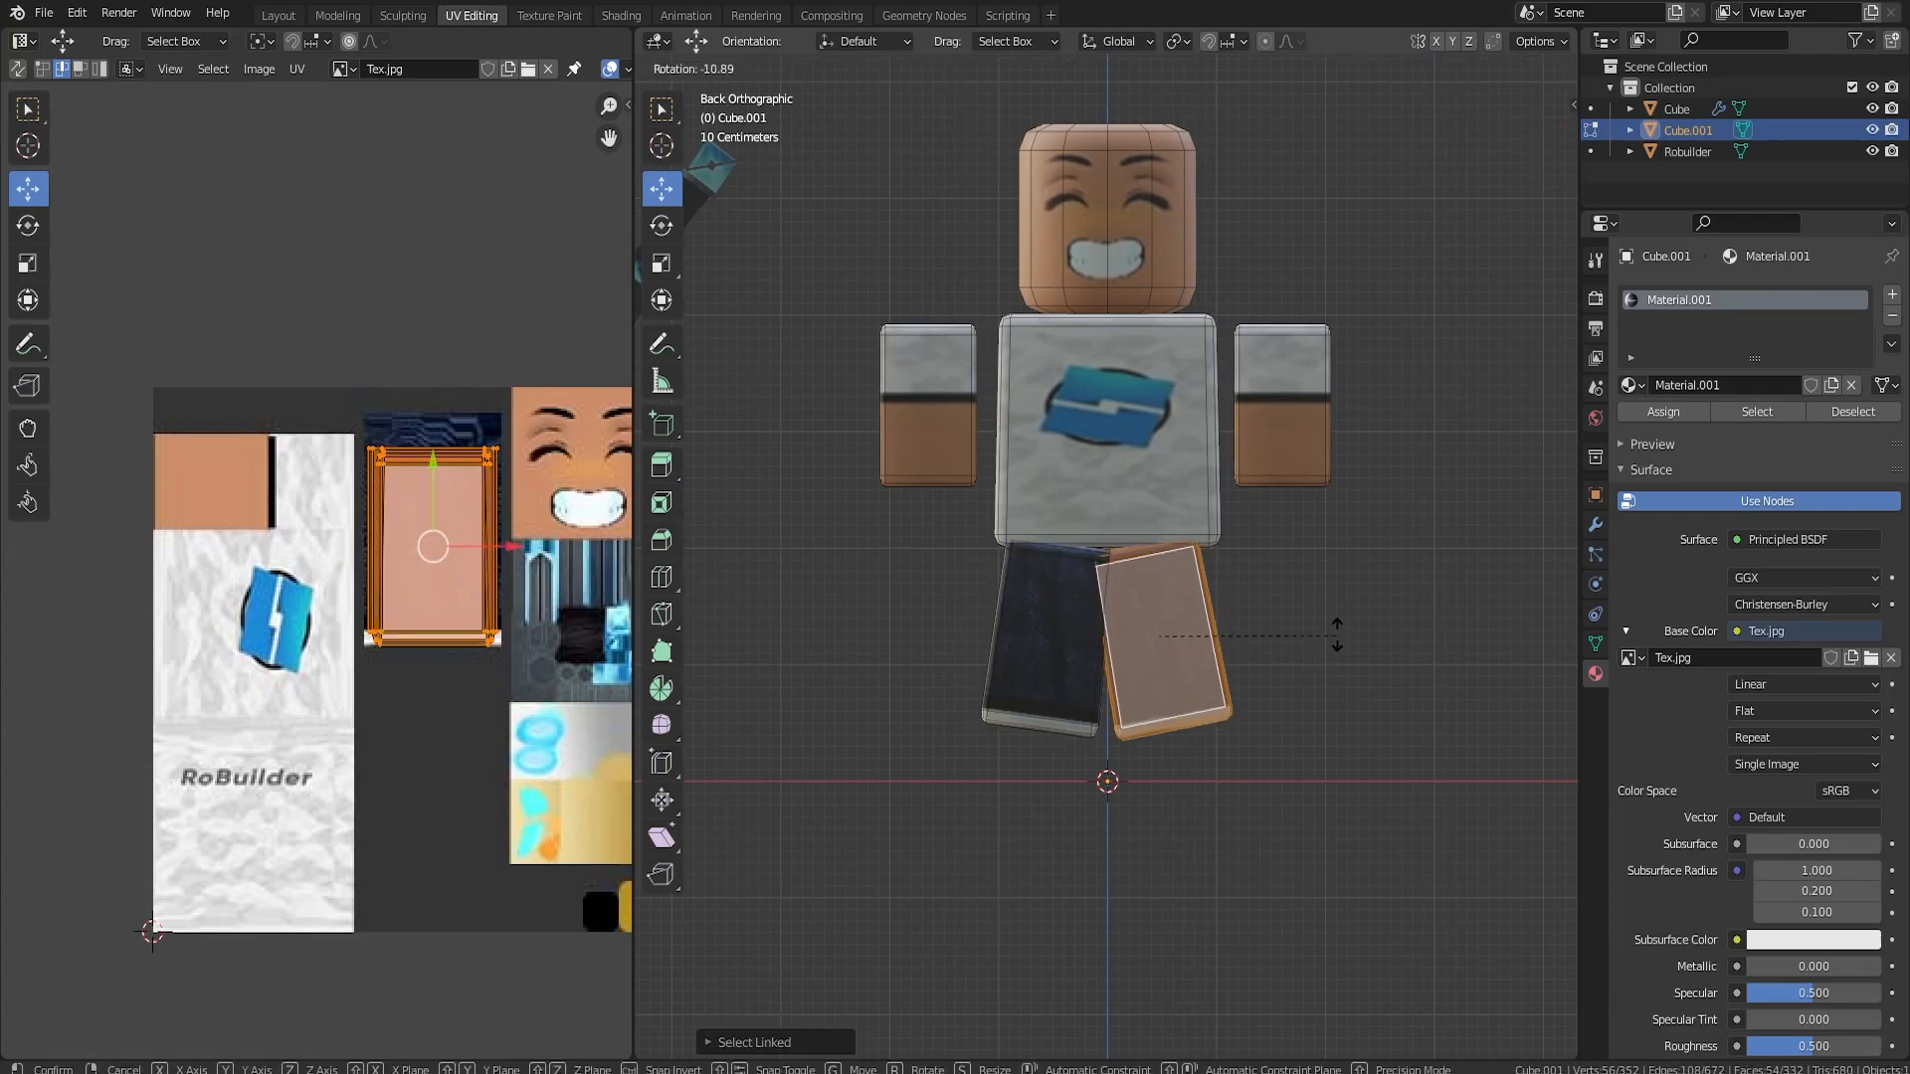
pyautogui.click(1338, 656)
# - Shift the copied leg slightly outward along X, and adjust the height of both legs beneath the torso
pyautogui.moveTo(1076, 637); pyautogui.dragTo(1088, 637)
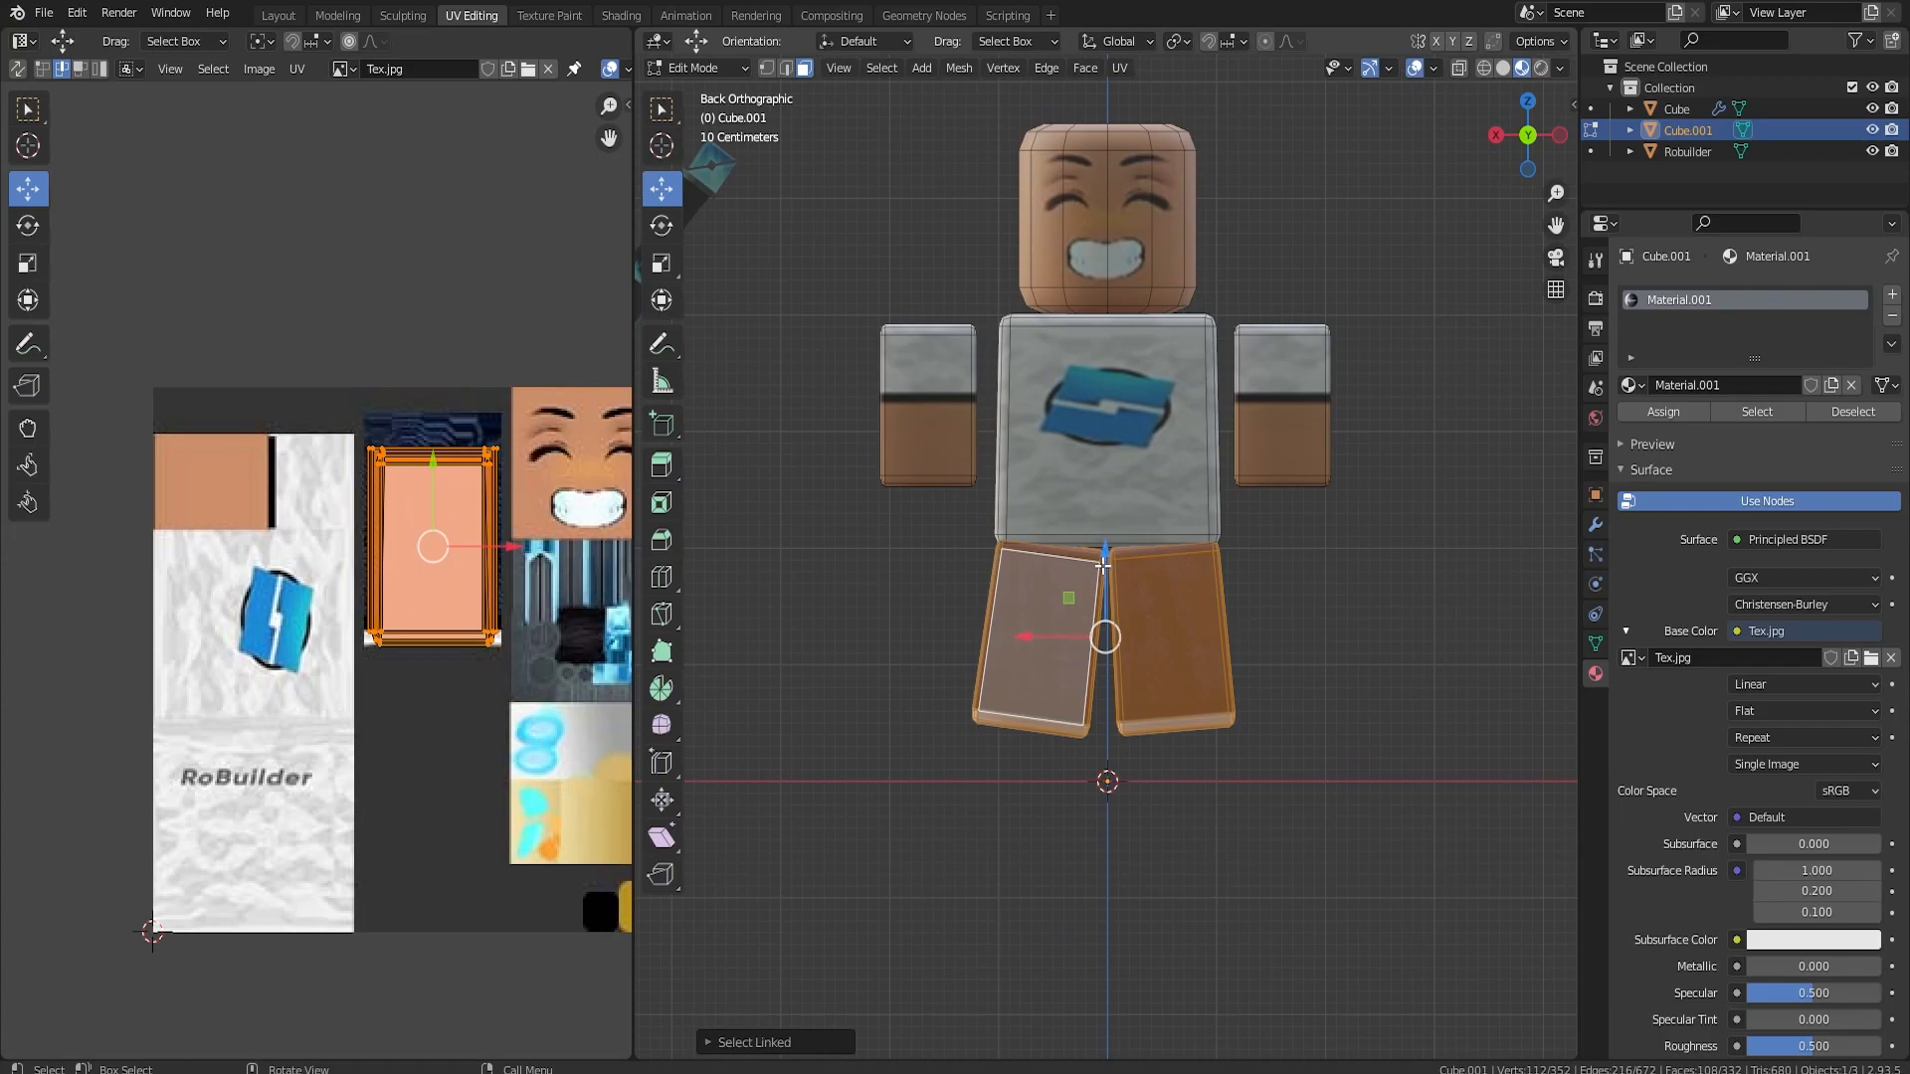
pyautogui.moveTo(1103, 566); pyautogui.dragTo(1103, 559)
pyautogui.moveTo(1100, 585); pyautogui.dragTo(1155, 597, button='middle')
pyautogui.moveTo(1105, 559); pyautogui.dragTo(1106, 587)
# - Try scaling down the top faces of both legs with proportional editing enabled, and undo the scaling
pyautogui.moveTo(1128, 589); pyautogui.dragTo(1178, 610, button='middle')
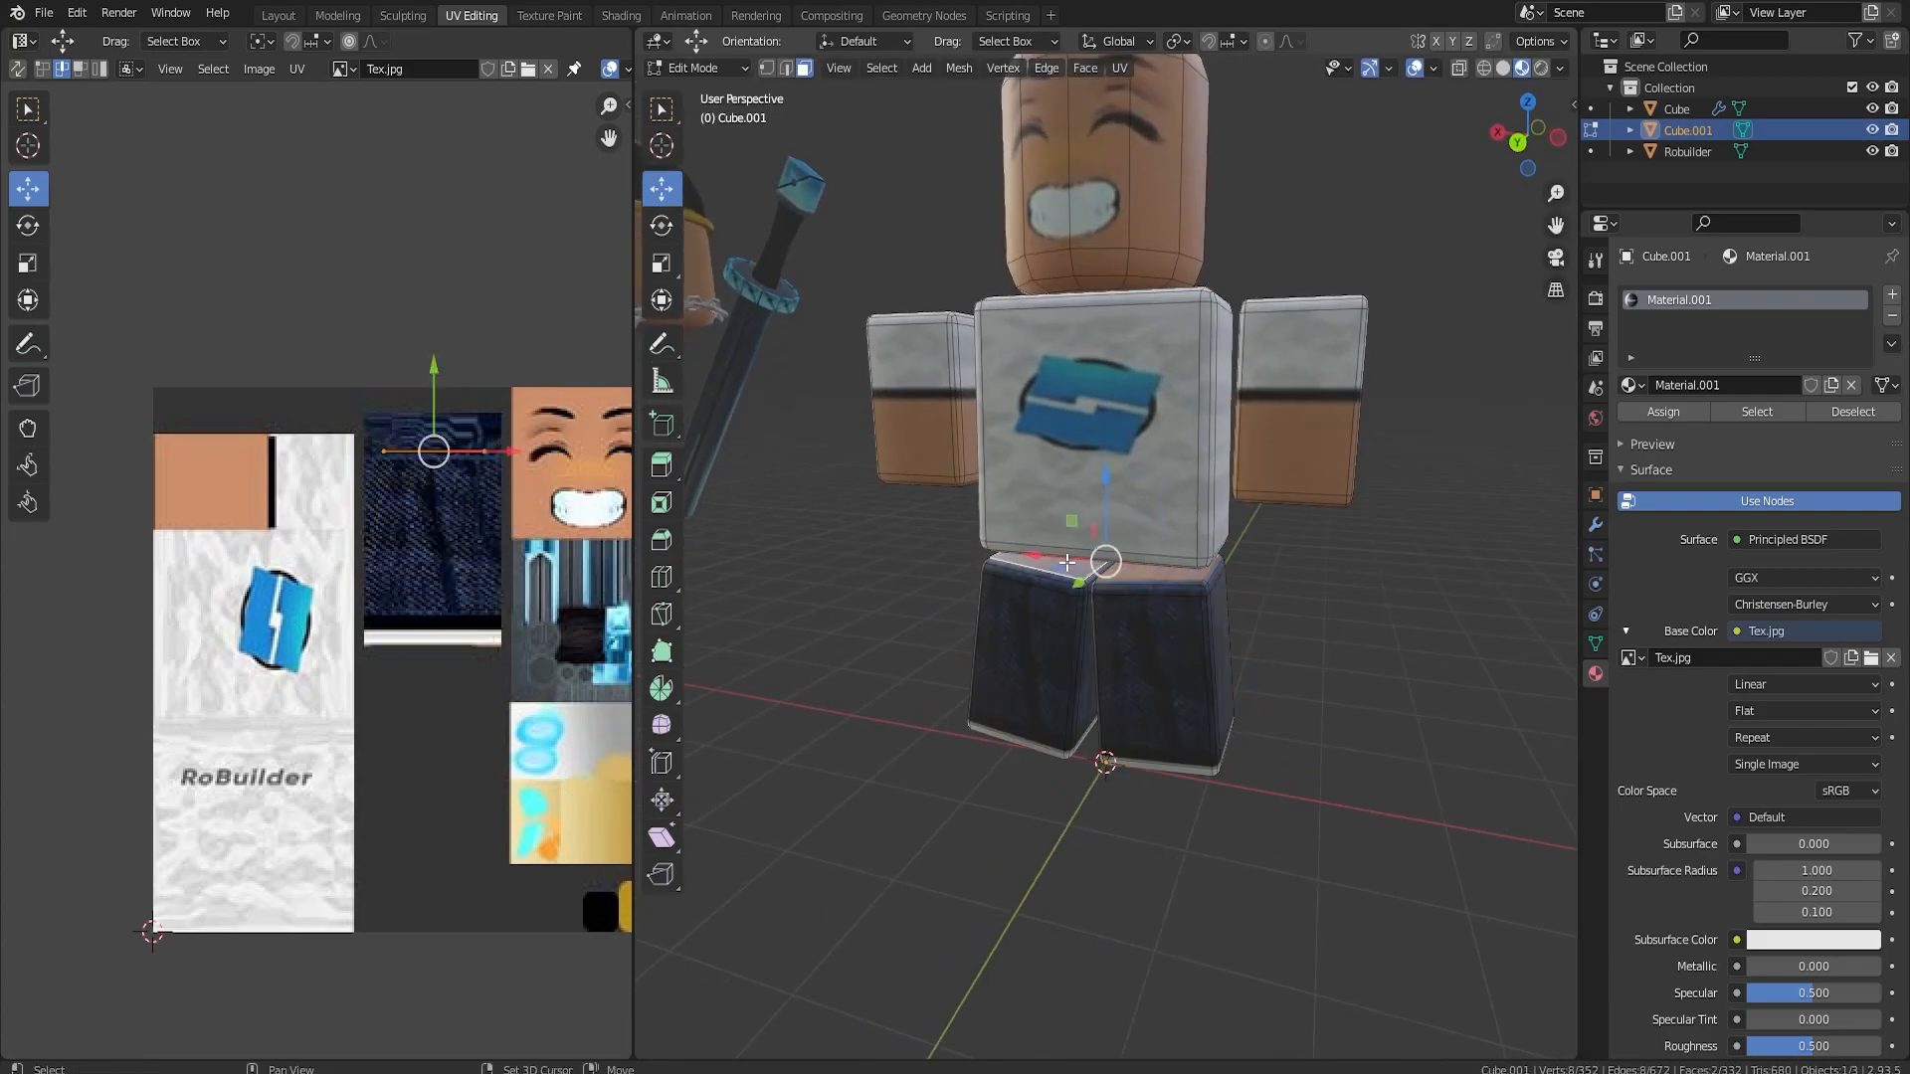
pyautogui.press('o')
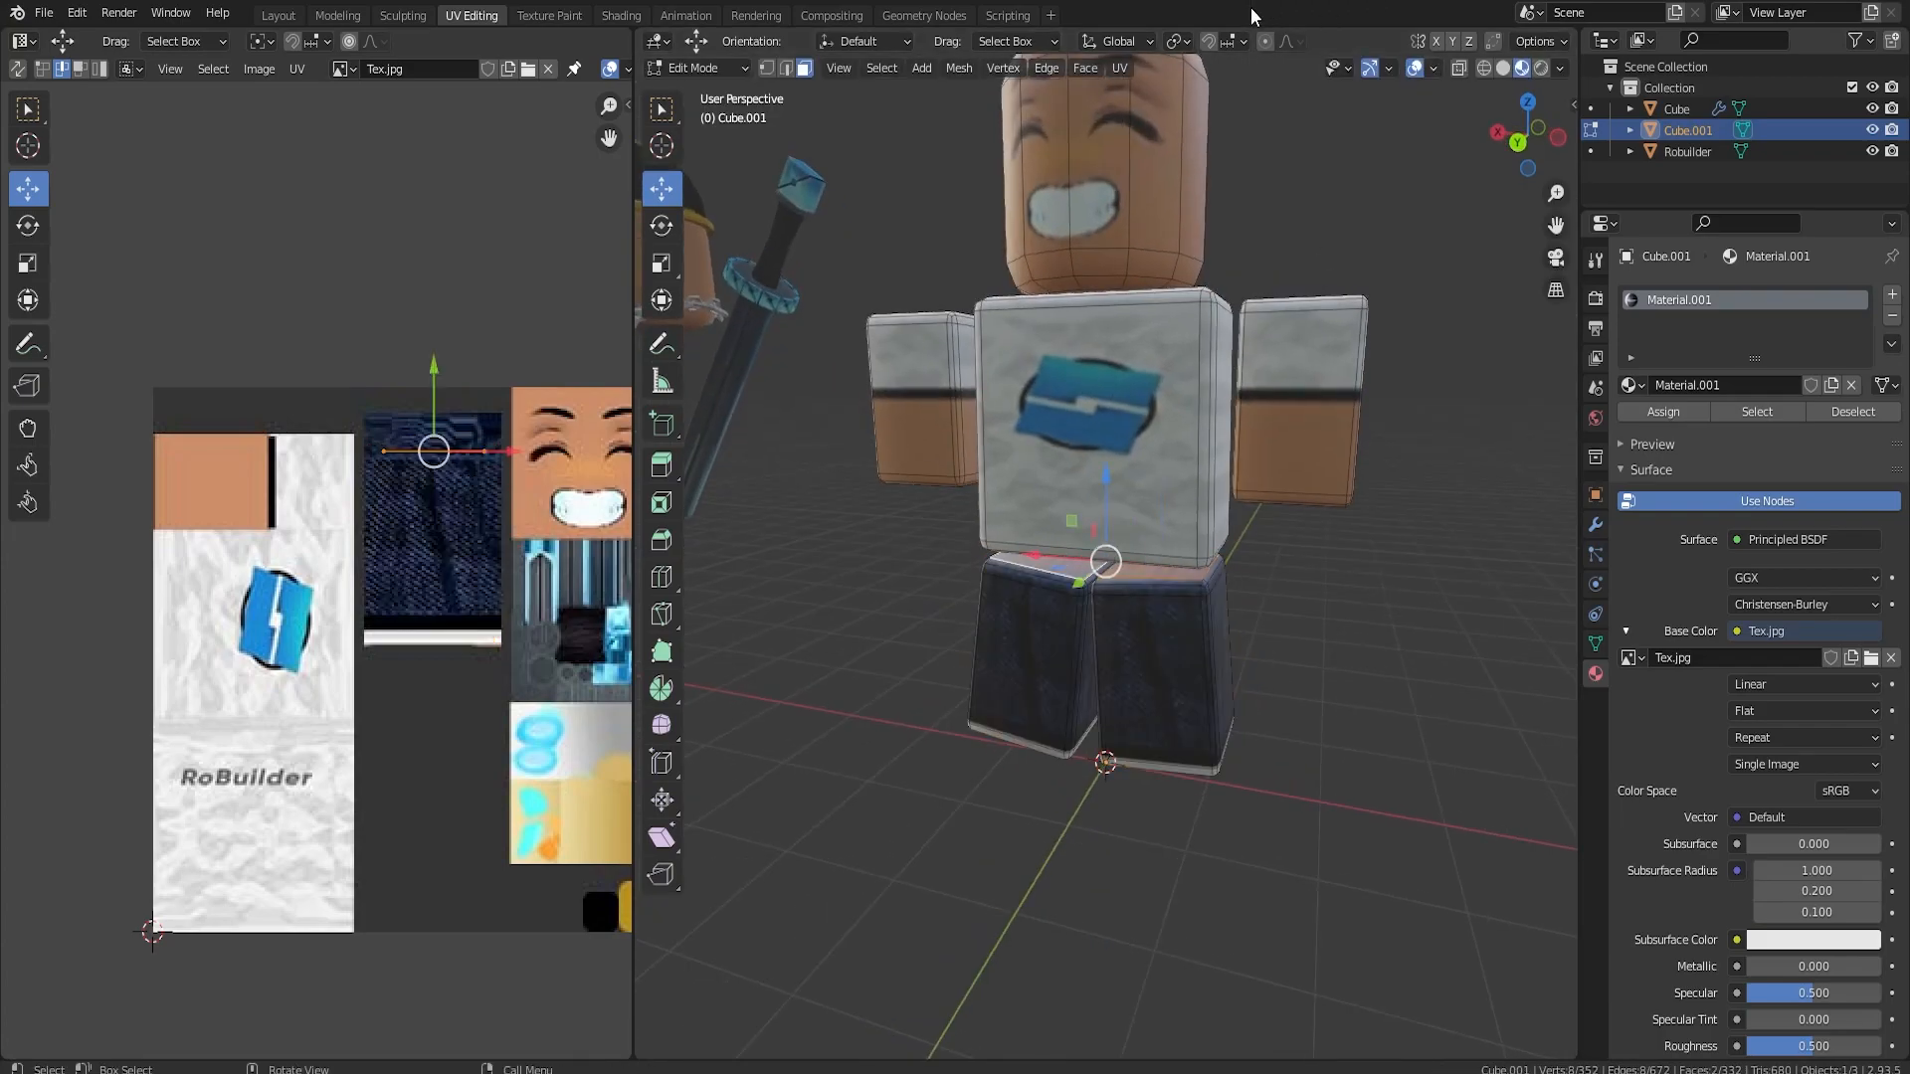
pyautogui.press('s')
pyautogui.click(1280, 613)
pyautogui.moveTo(1281, 613); pyautogui.dragTo(1223, 558, button='middle')
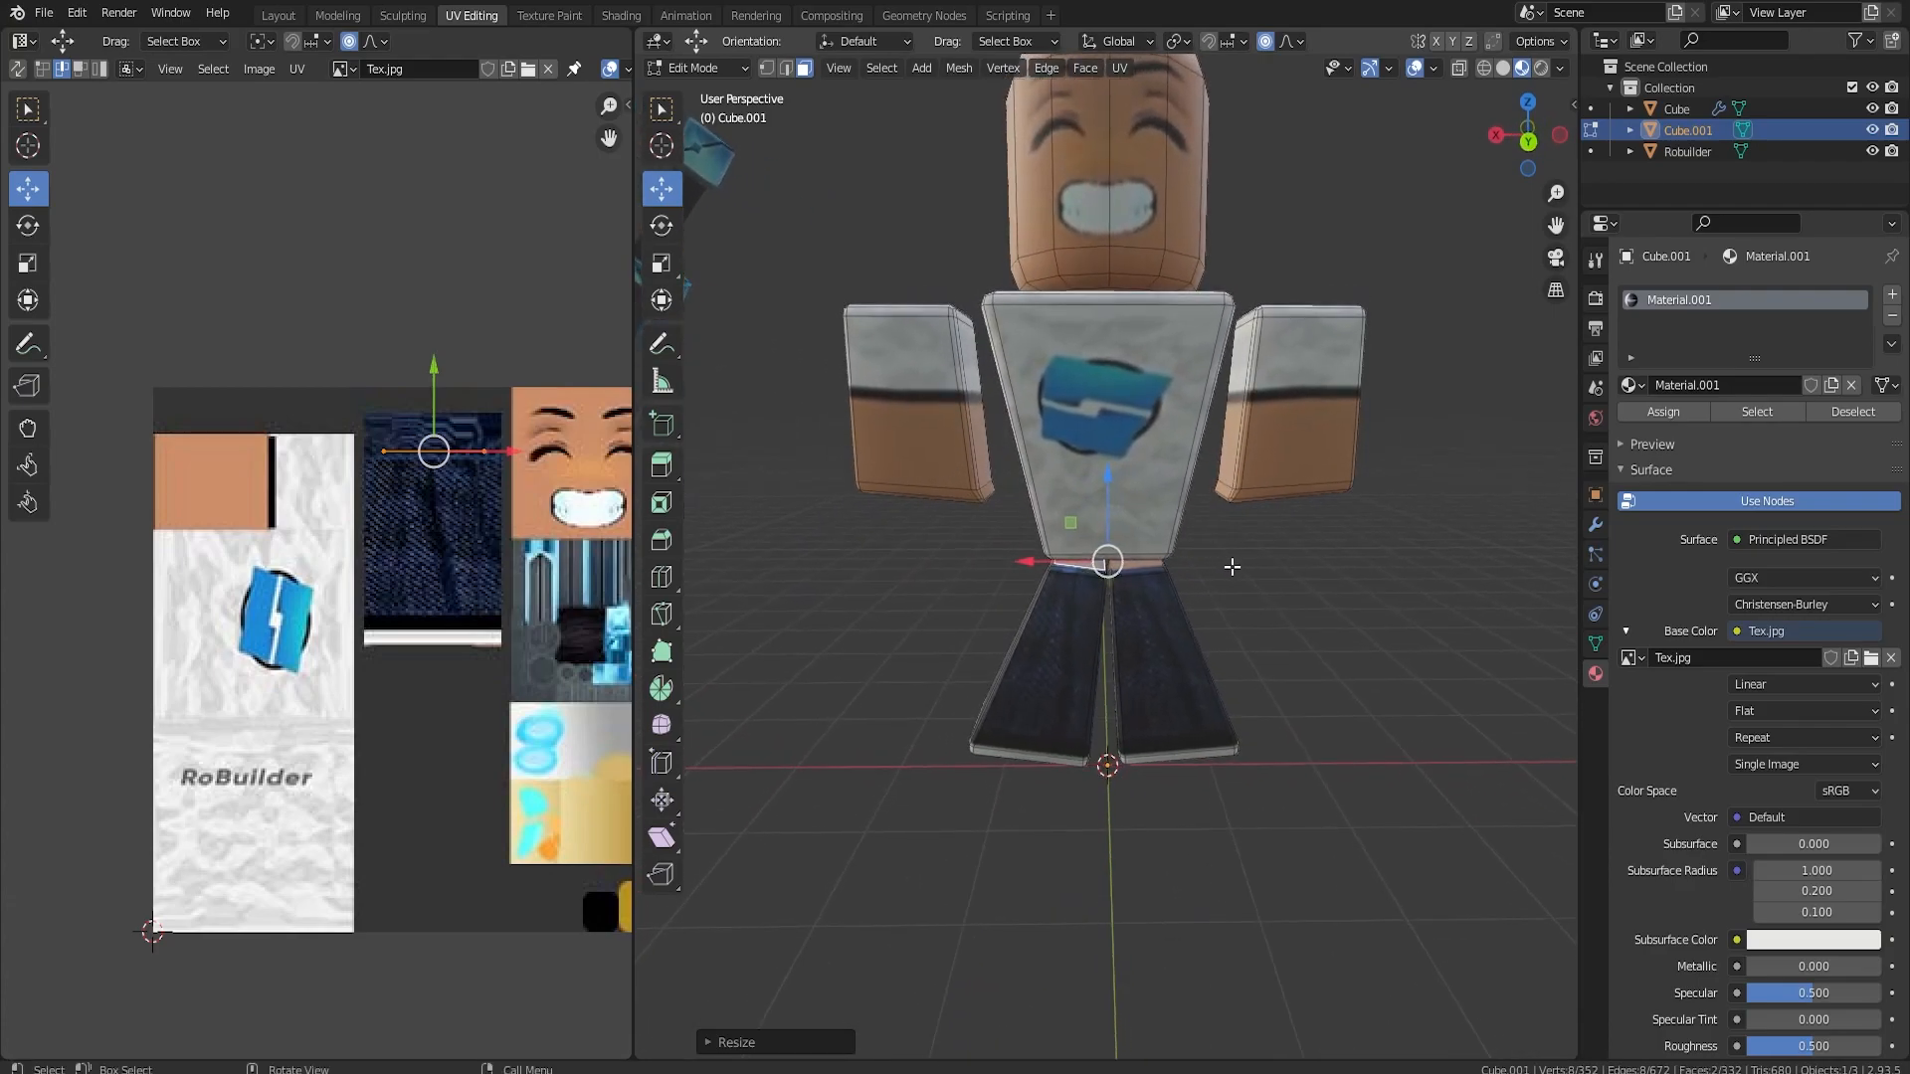
pyautogui.hotkey('ctrl', 'z')
# - Try moving both whole legs down along Z with proportional editing enabled, and undo the move
pyautogui.hotkey('ctrl', 'l')
pyautogui.moveTo(1107, 574); pyautogui.dragTo(1107, 924)
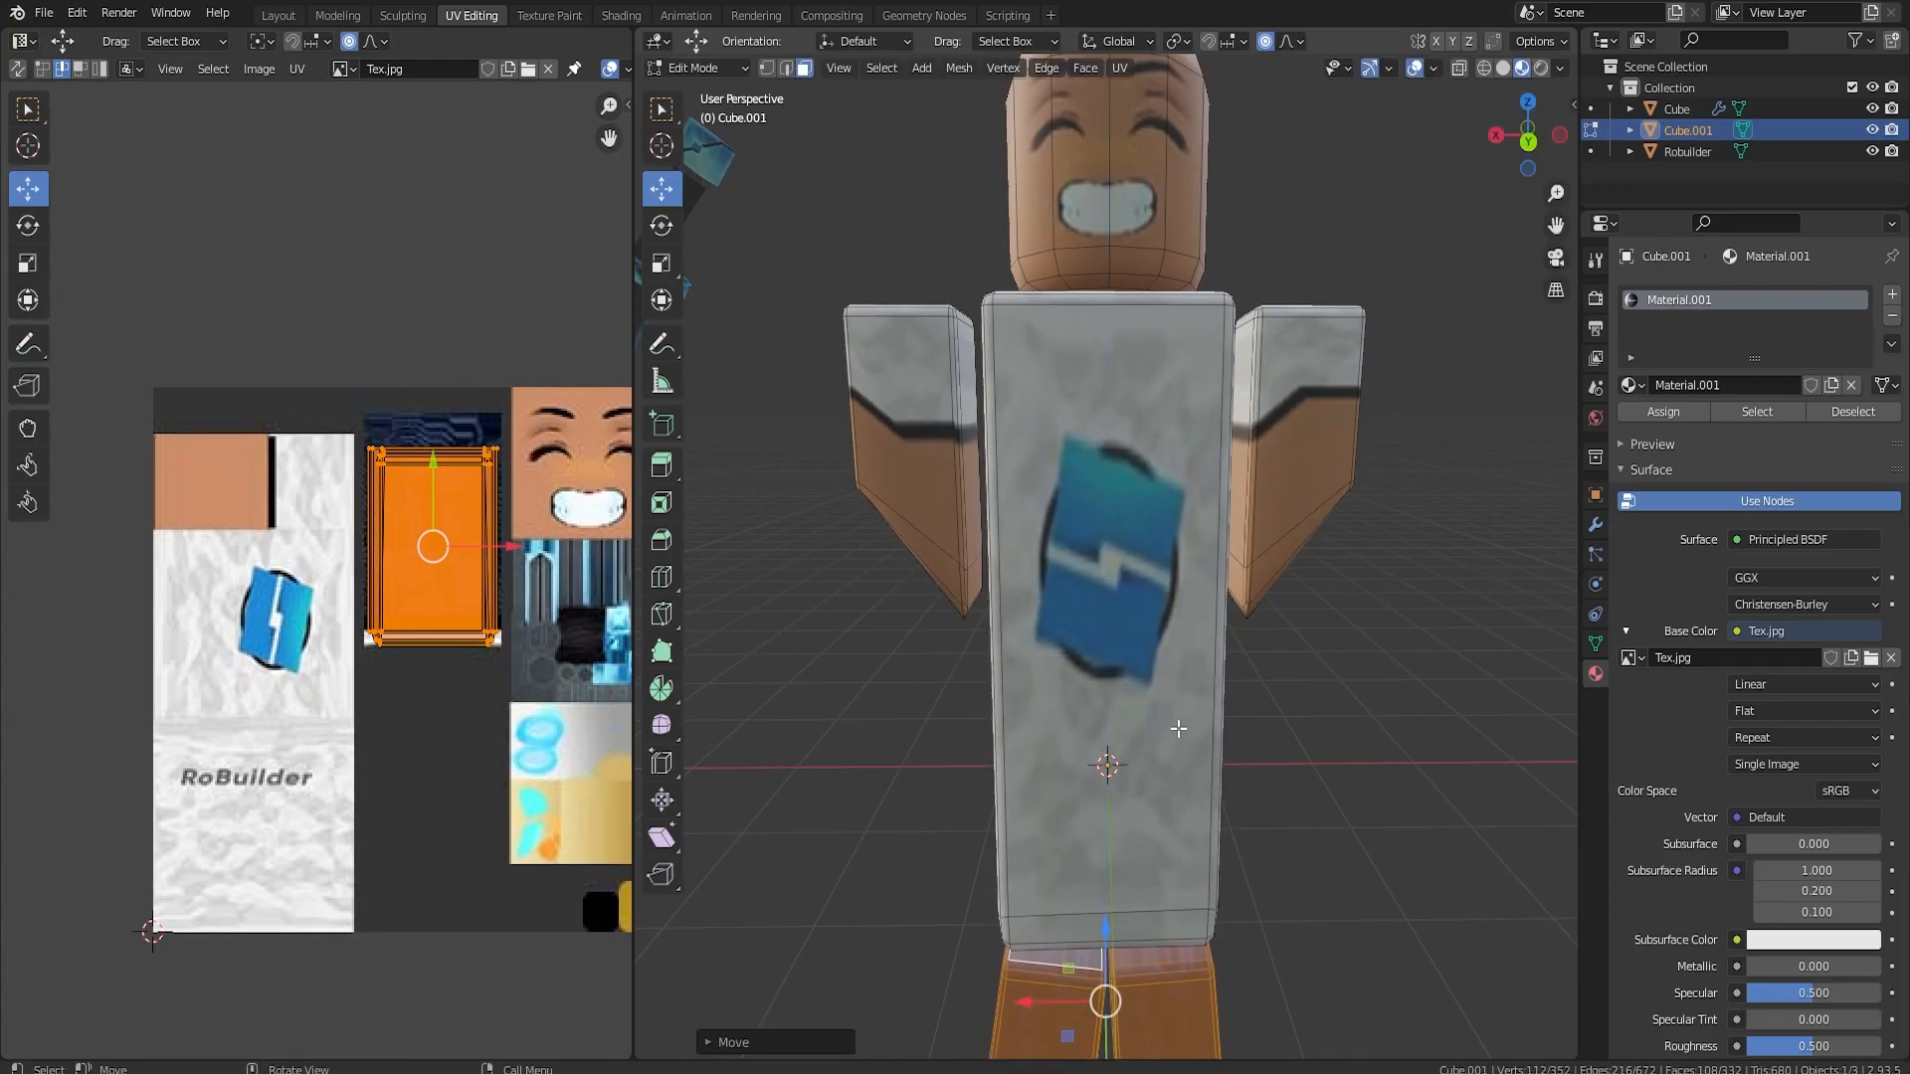
pyautogui.scroll(-5, 1175, 741)
pyautogui.moveTo(1104, 509); pyautogui.dragTo(1106, 506)
pyautogui.hotkey('ctrl', 'z')
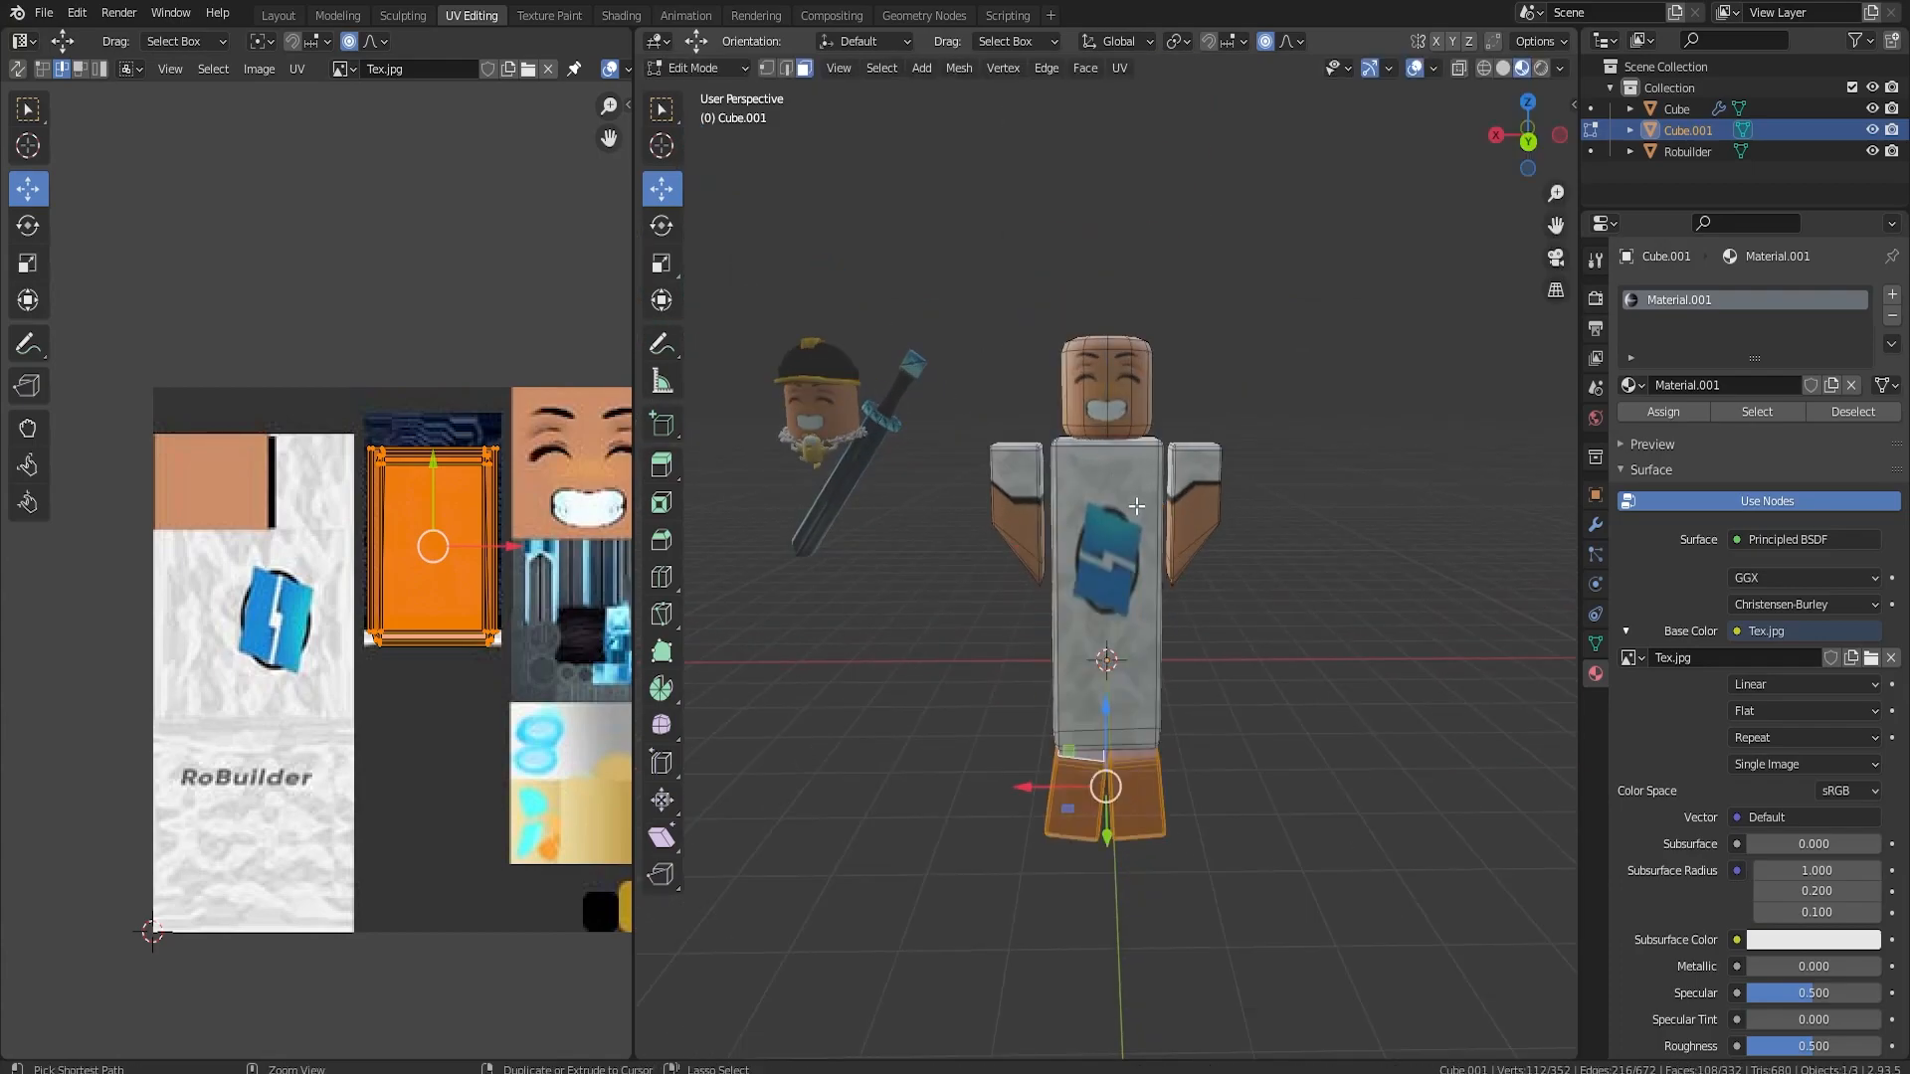
# - Undo the last leg move, try moving both legs along Z again with proportional editing enabled, and undo that move
pyautogui.hotkey('ctrl', 'z')
pyautogui.scroll(2, 1175, 691)
pyautogui.scroll(1, 1177, 675)
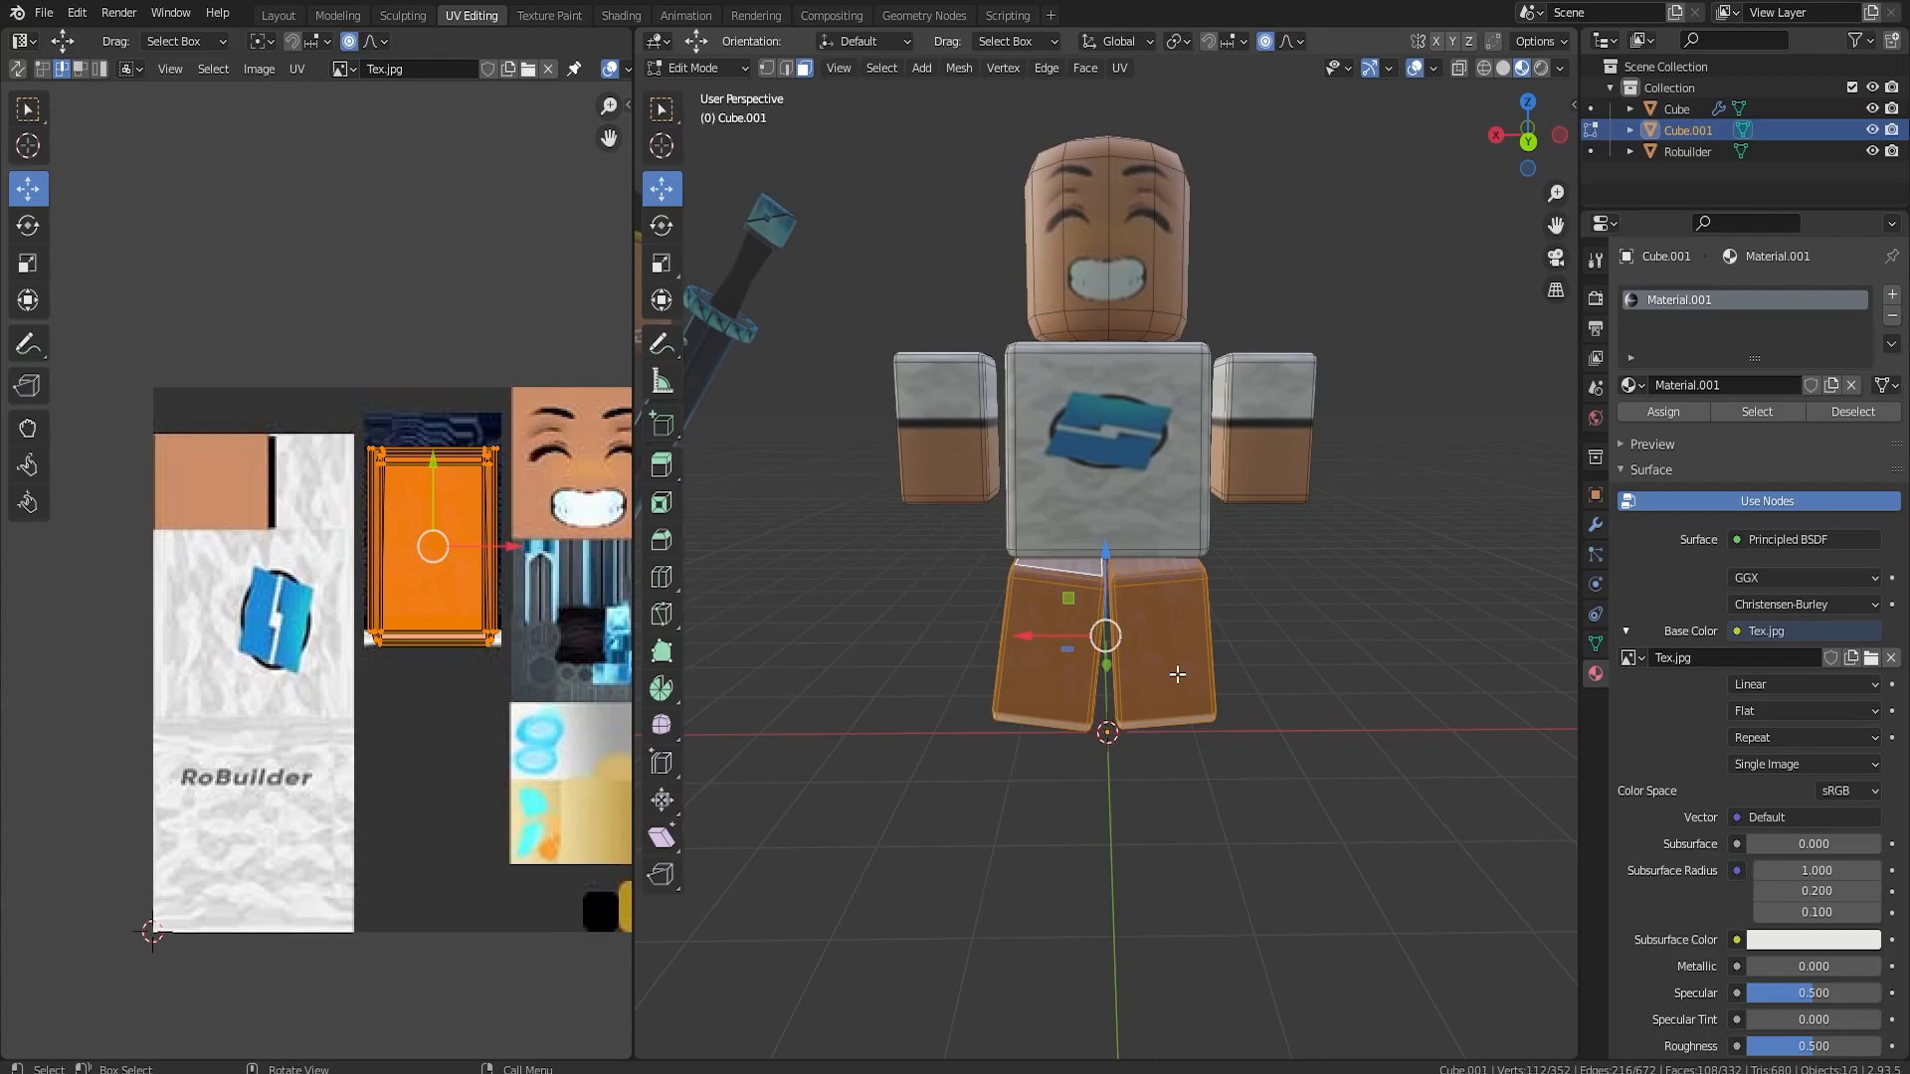
pyautogui.moveTo(1102, 567); pyautogui.dragTo(1102, 378)
pyautogui.hotkey('ctrl', 'z')
pyautogui.scroll(1, 1159, 481)
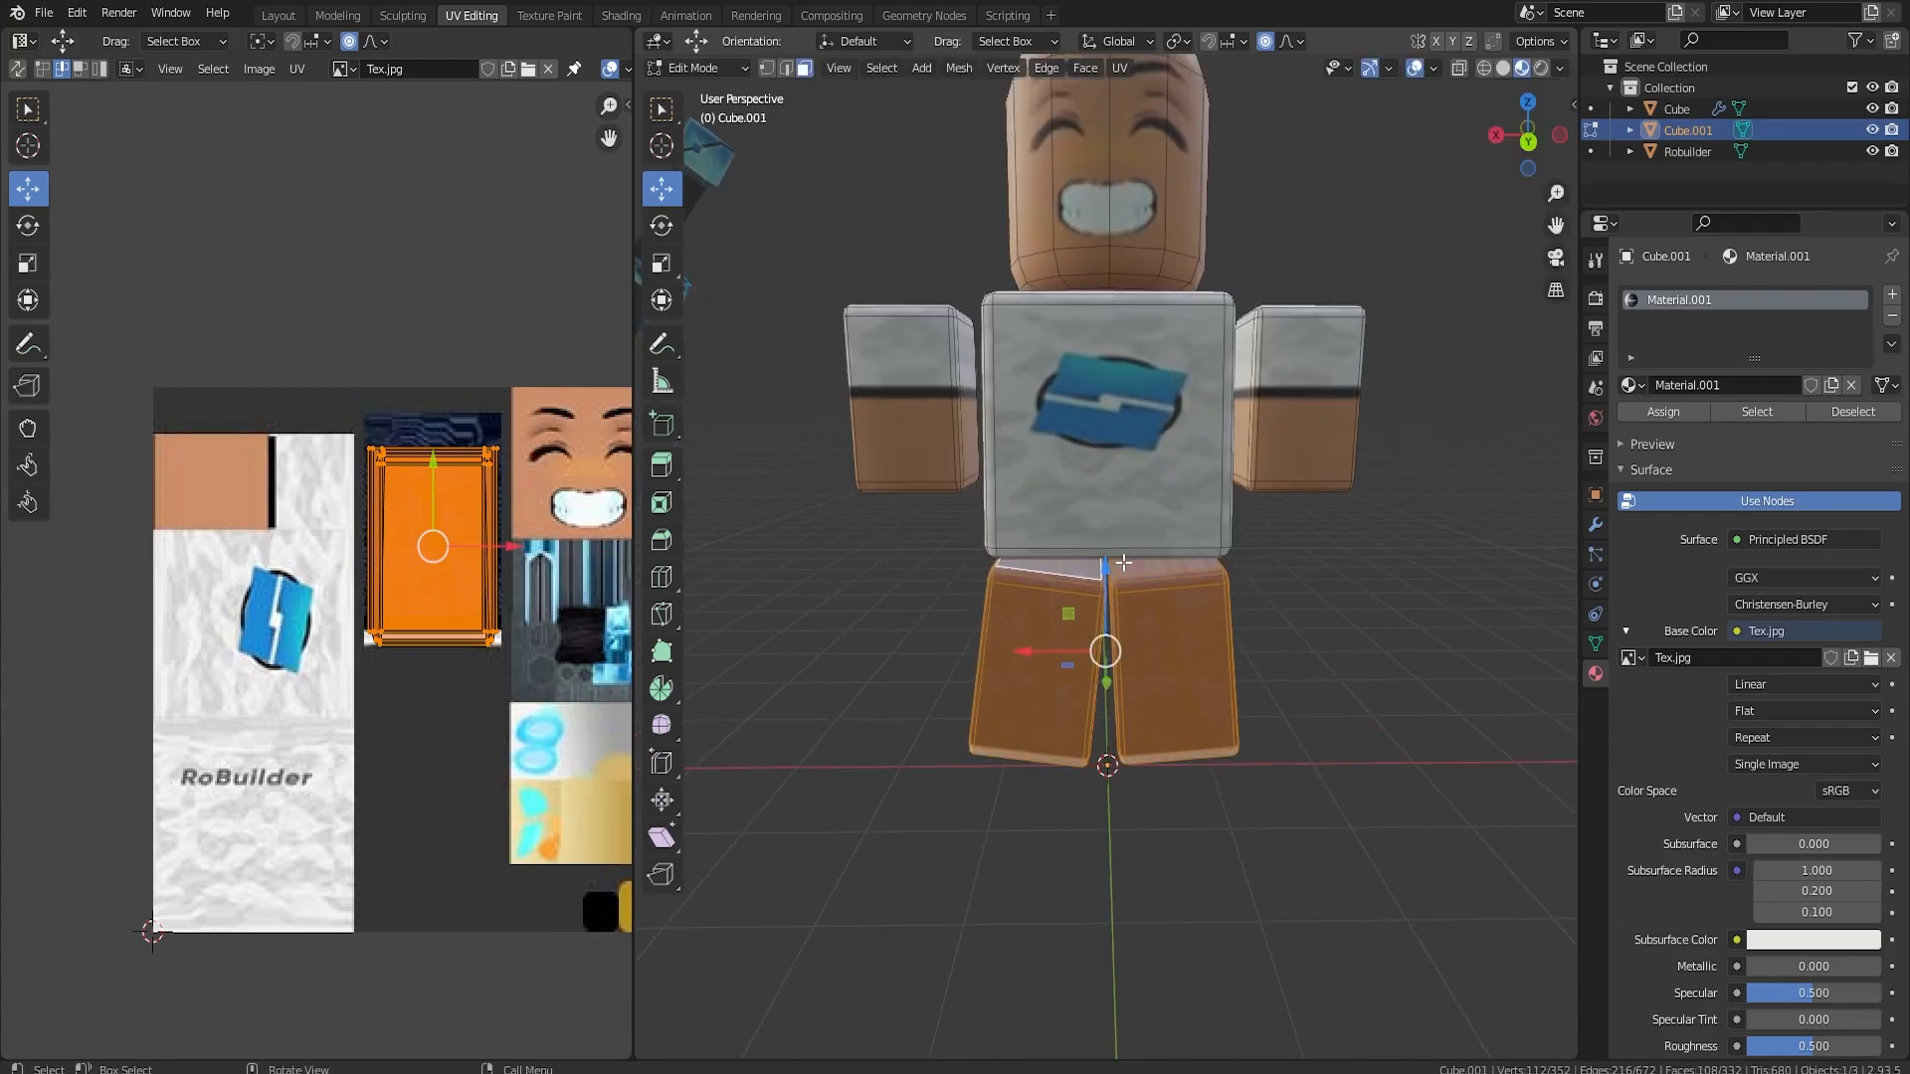
# - Turn off proportional editing
pyautogui.click(1160, 560)
pyautogui.click(1264, 41)
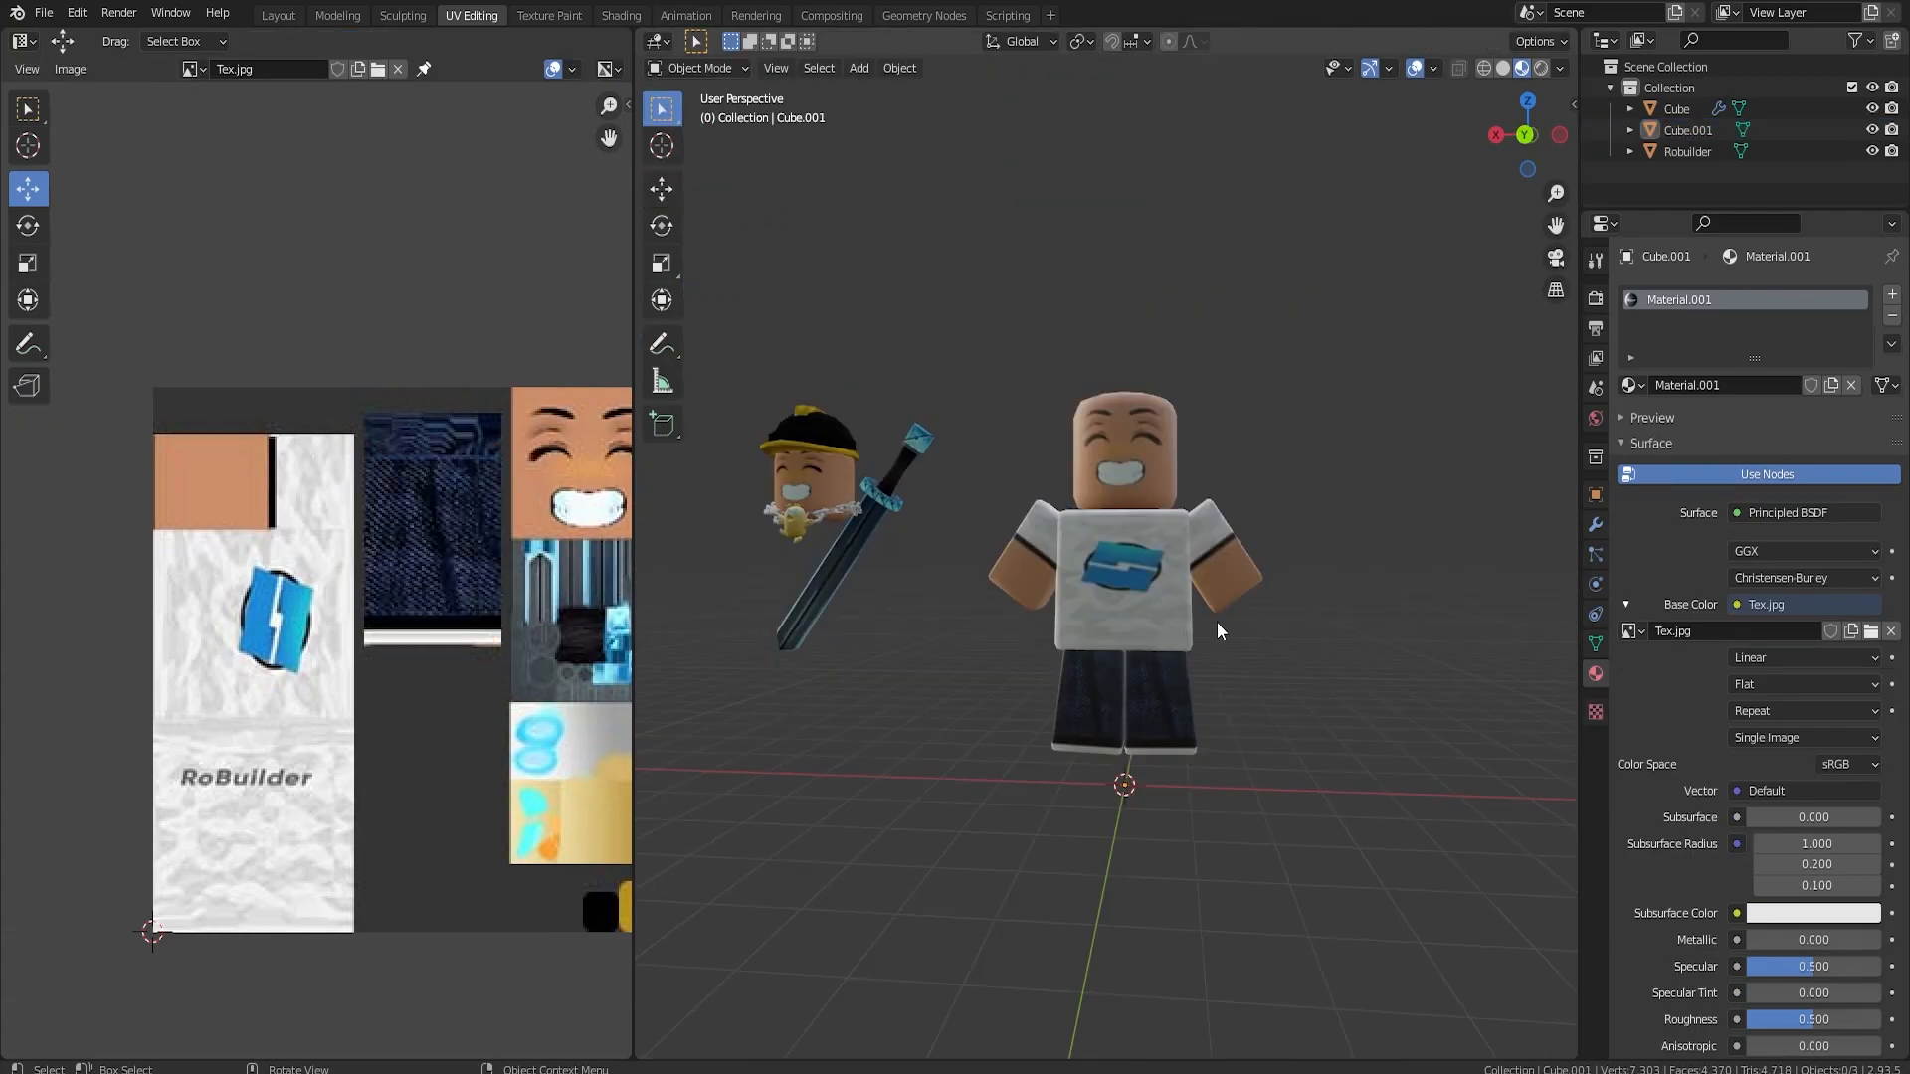
pyautogui.moveTo(1301, 551); pyautogui.dragTo(1245, 571, button='middle')
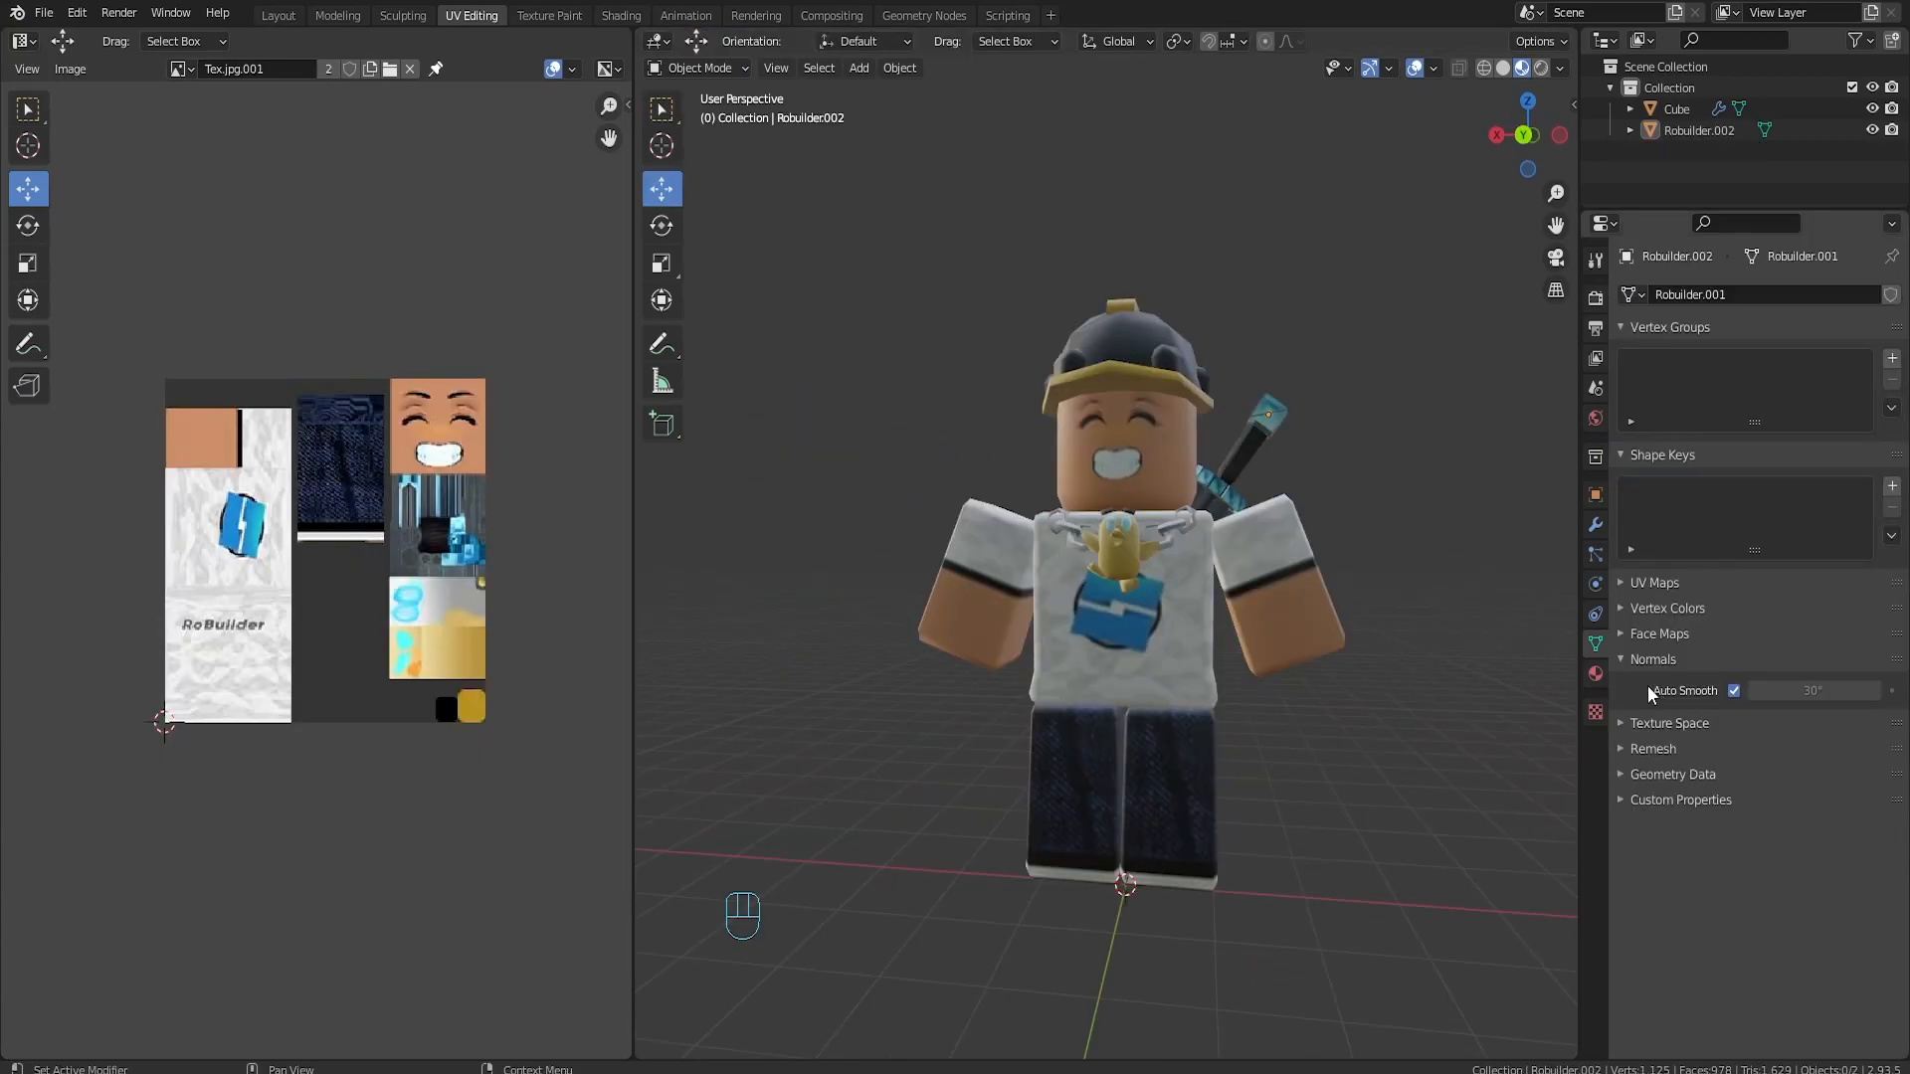
# - Examine the finished character's cap, necklace and sword from several angles and in Edit Mode
pyautogui.moveTo(1313, 619); pyautogui.dragTo(1242, 647, button='middle')
pyautogui.moveTo(1090, 625); pyautogui.dragTo(1132, 595, button='middle')
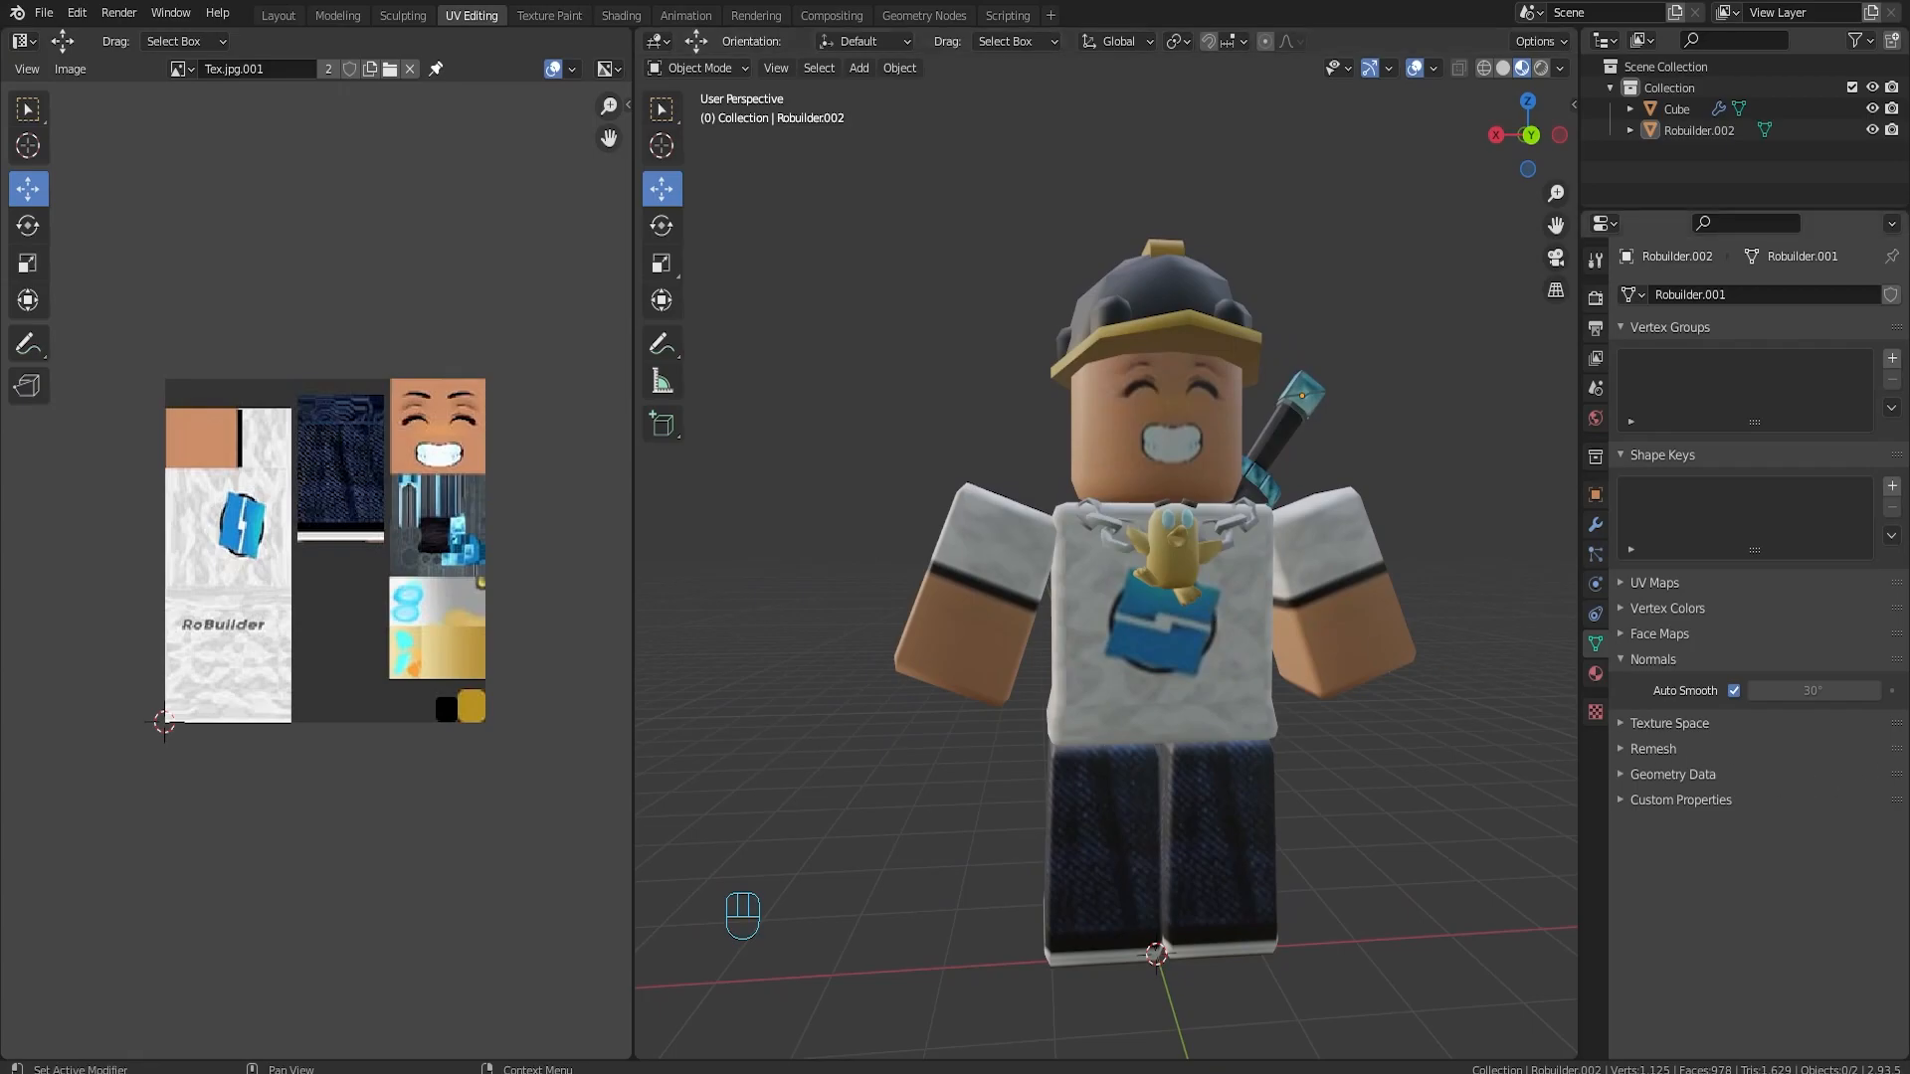
pyautogui.moveTo(1492, 653); pyautogui.dragTo(1206, 600, button='middle')
pyautogui.click(1154, 390)
pyautogui.press('Tab')
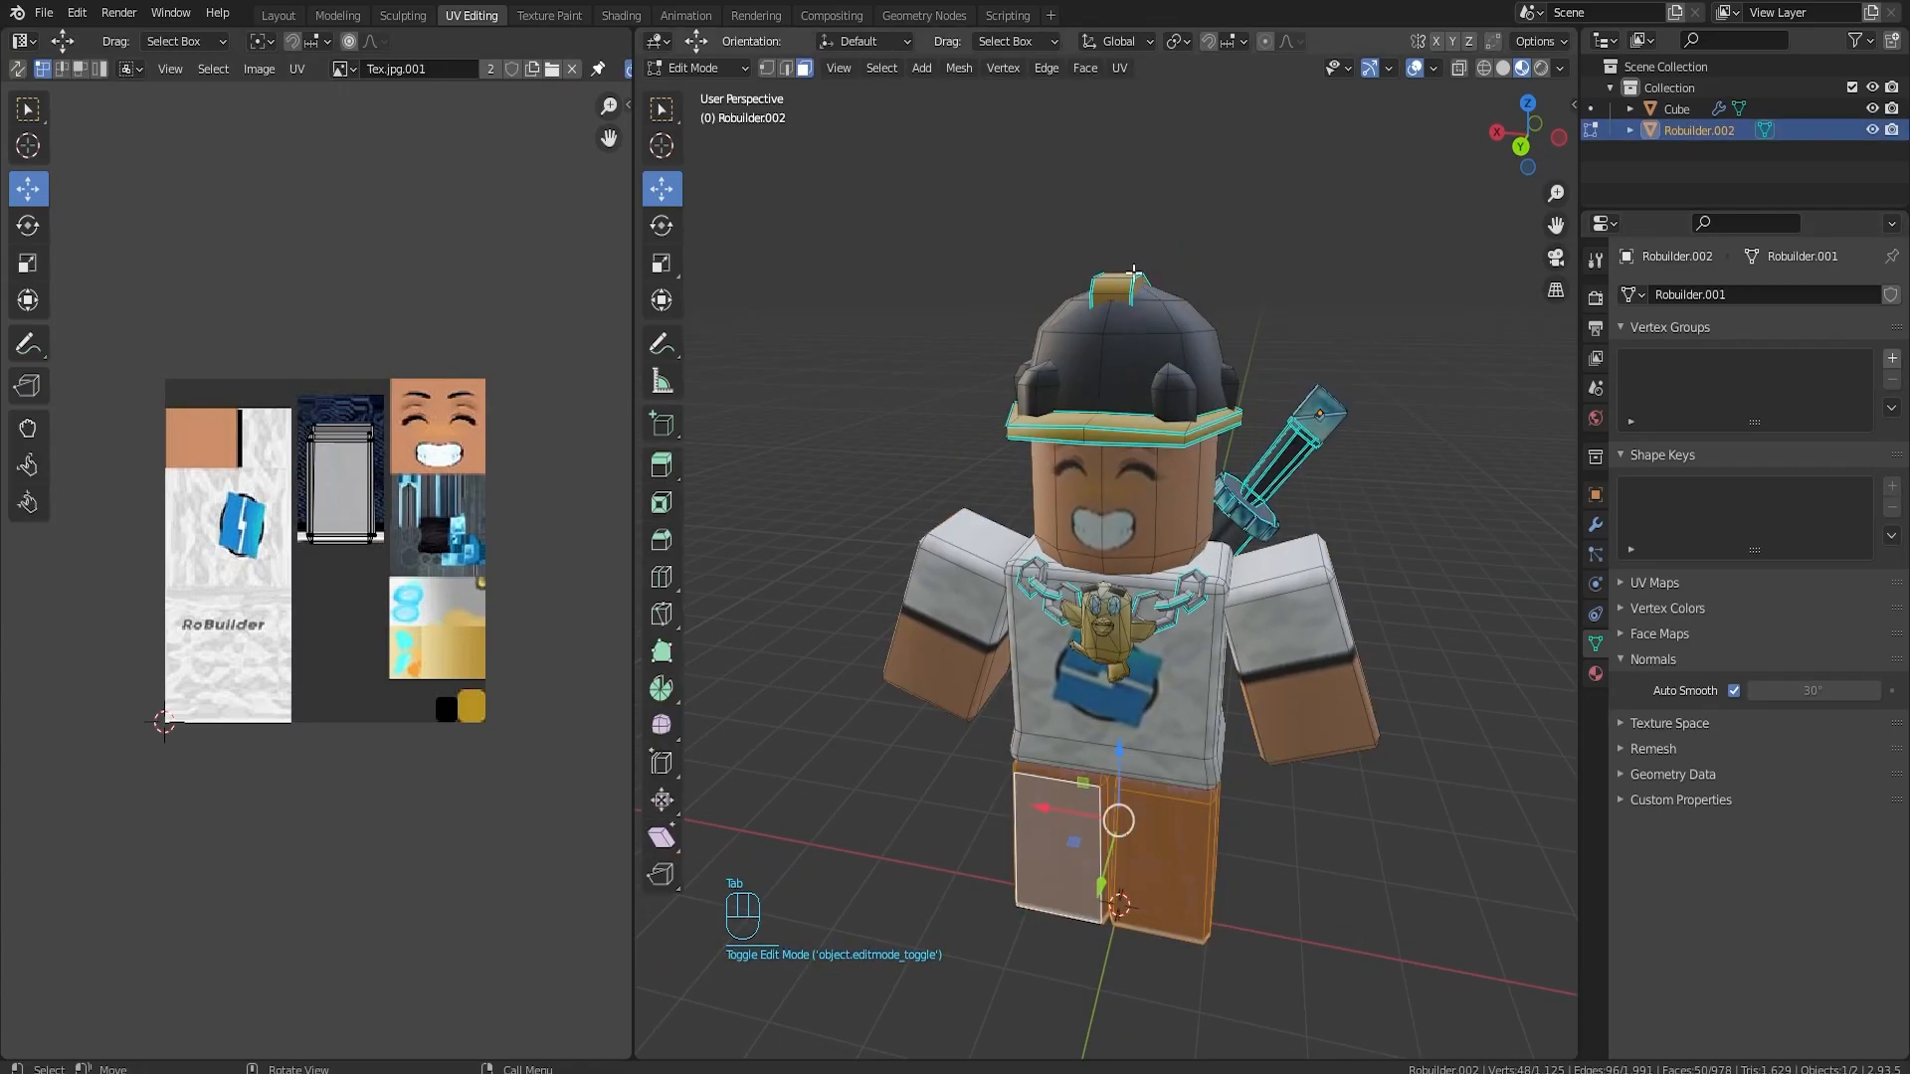
pyautogui.moveTo(1127, 619); pyautogui.dragTo(1181, 577, button='middle')
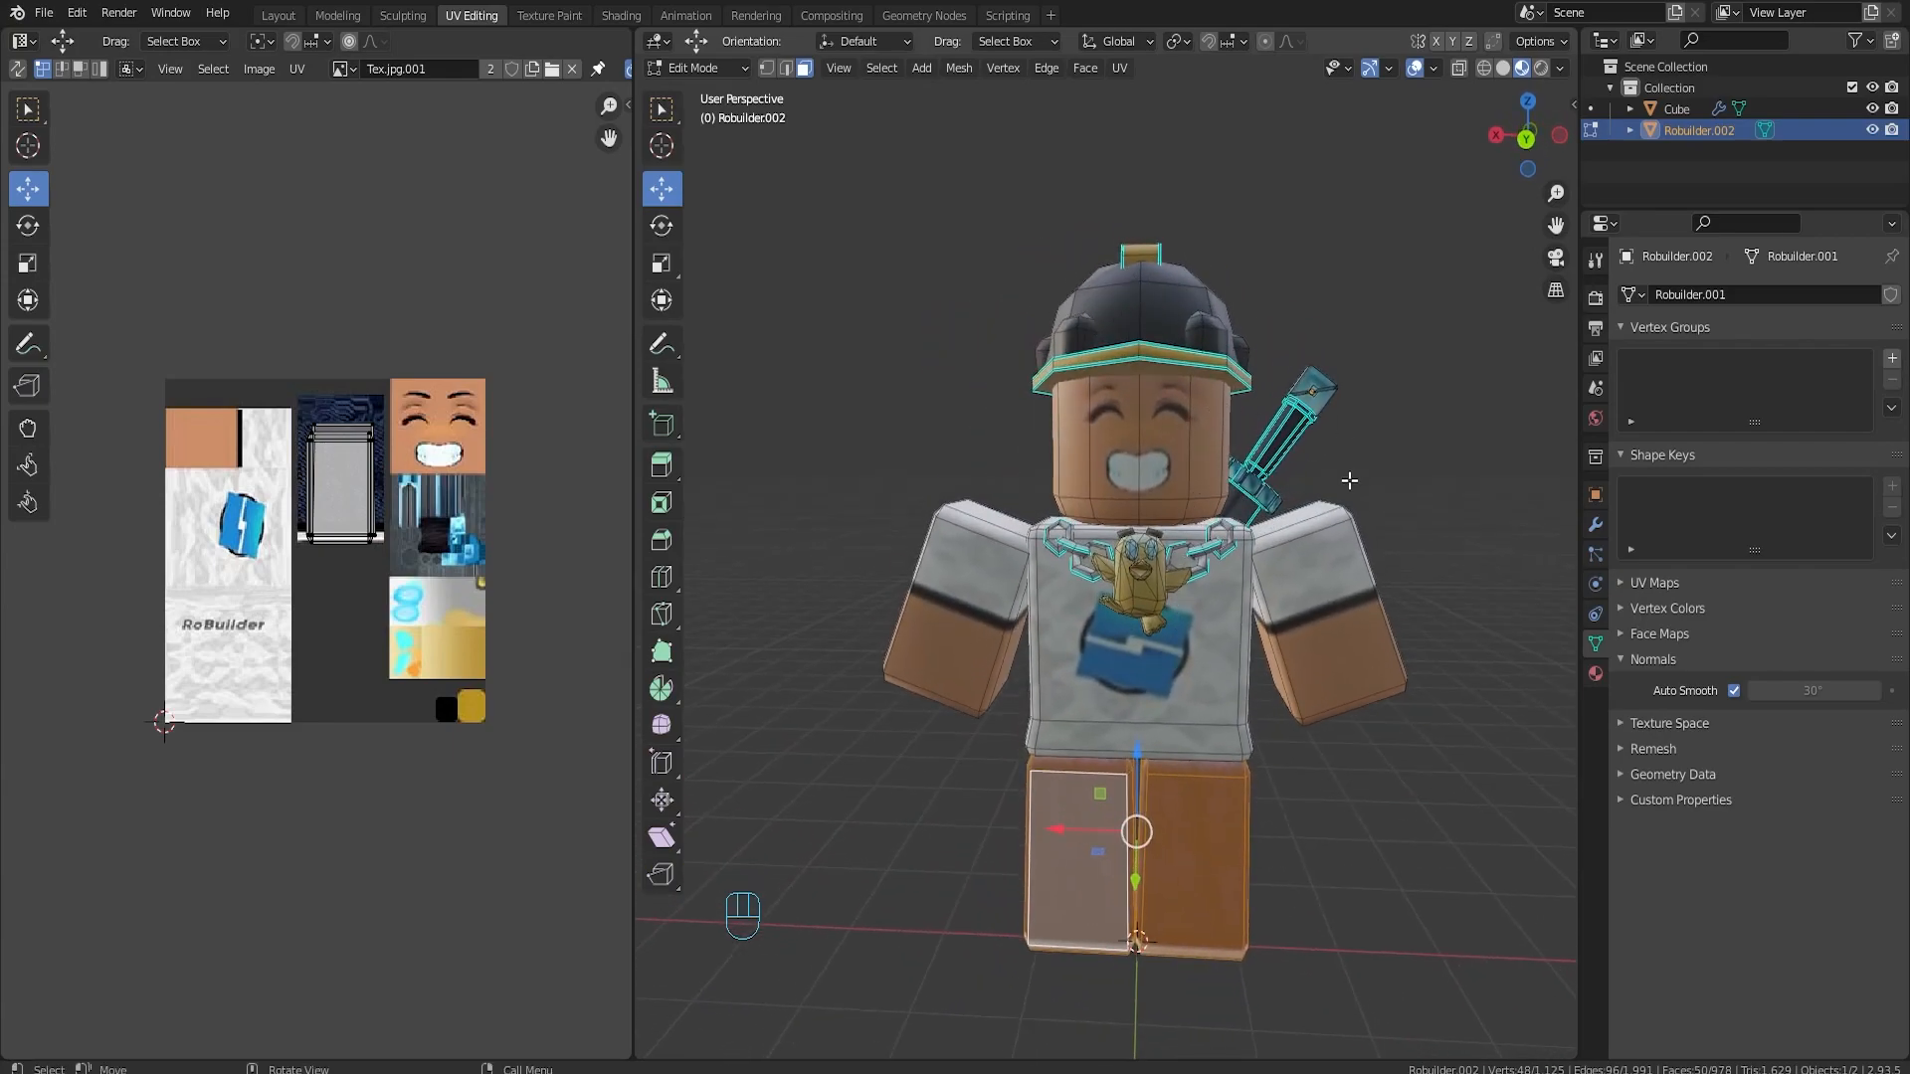
pyautogui.press('Tab')
pyautogui.moveTo(1282, 700); pyautogui.dragTo(1309, 659, button='middle')
# - Duplicate the whole character and place the copy beside the original along global X
pyautogui.scroll(-3, 1196, 607)
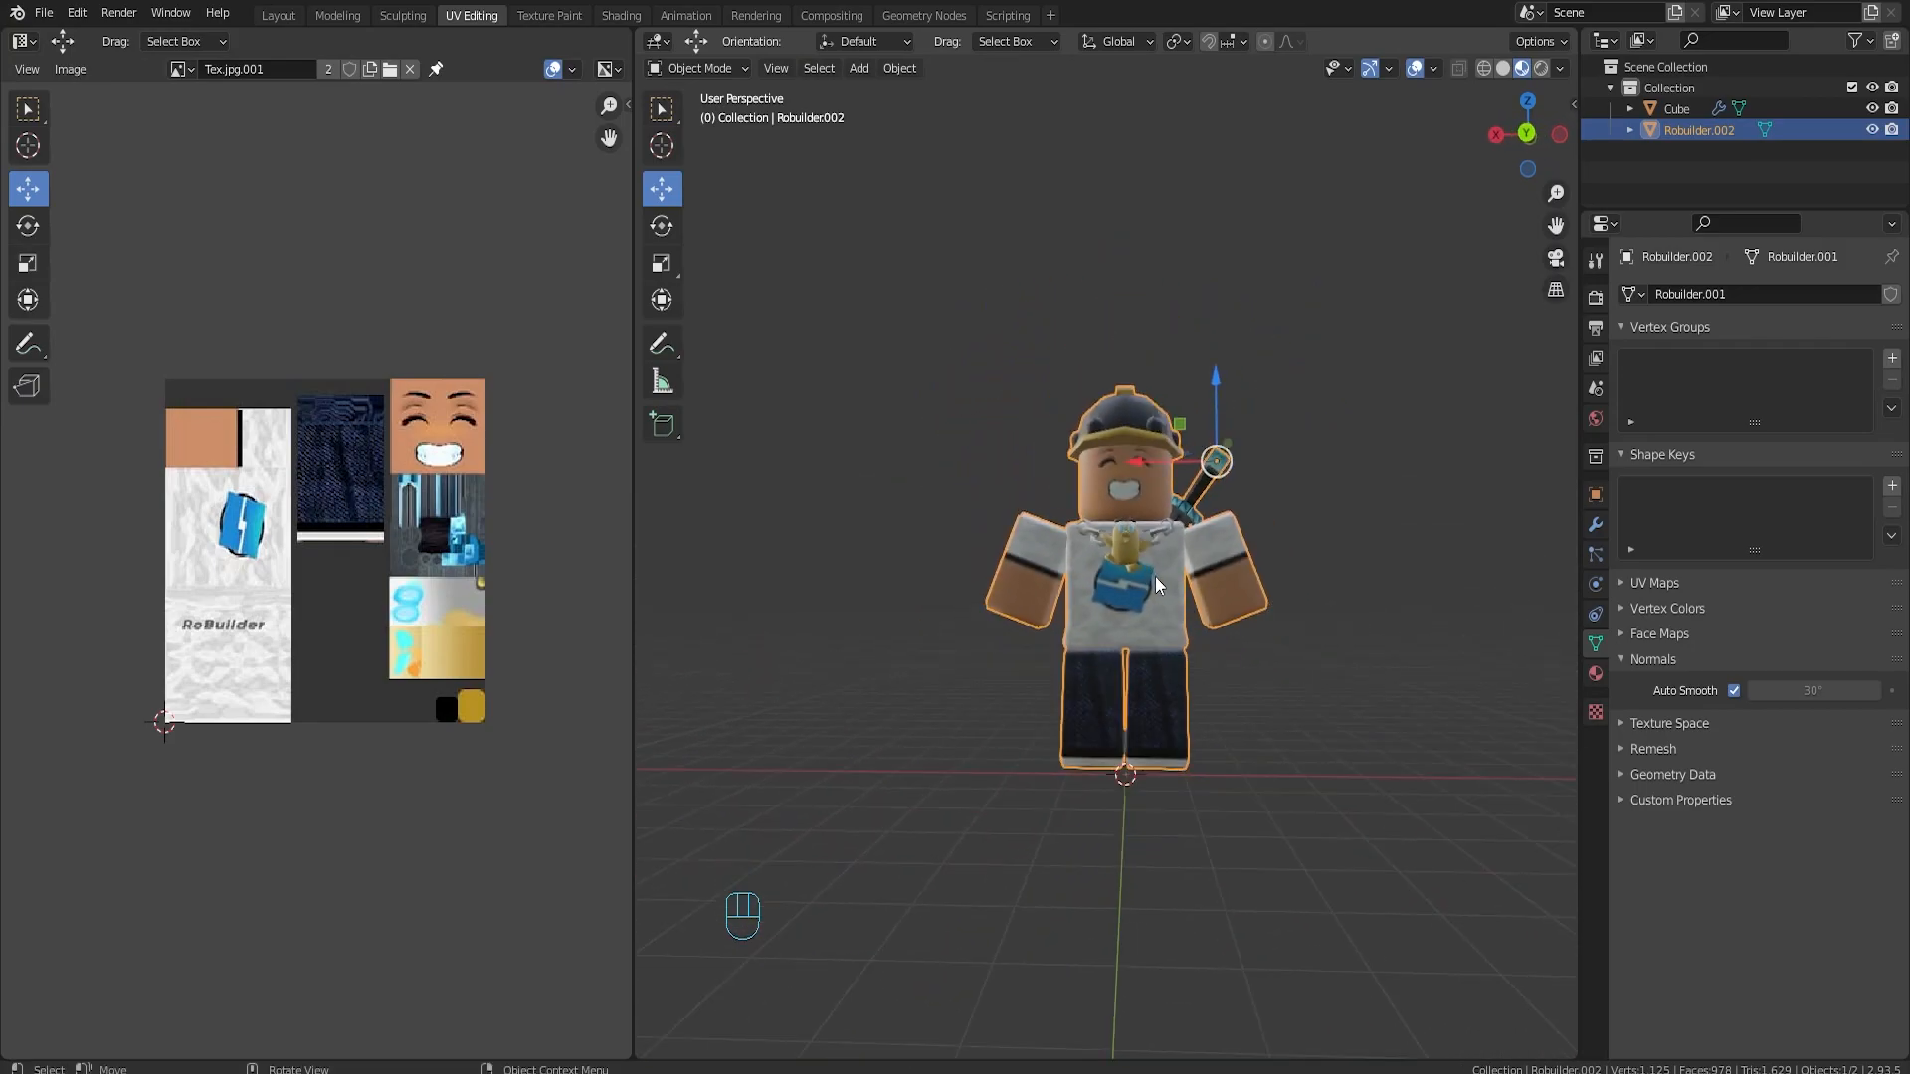
pyautogui.hotkey('shift', 'd')
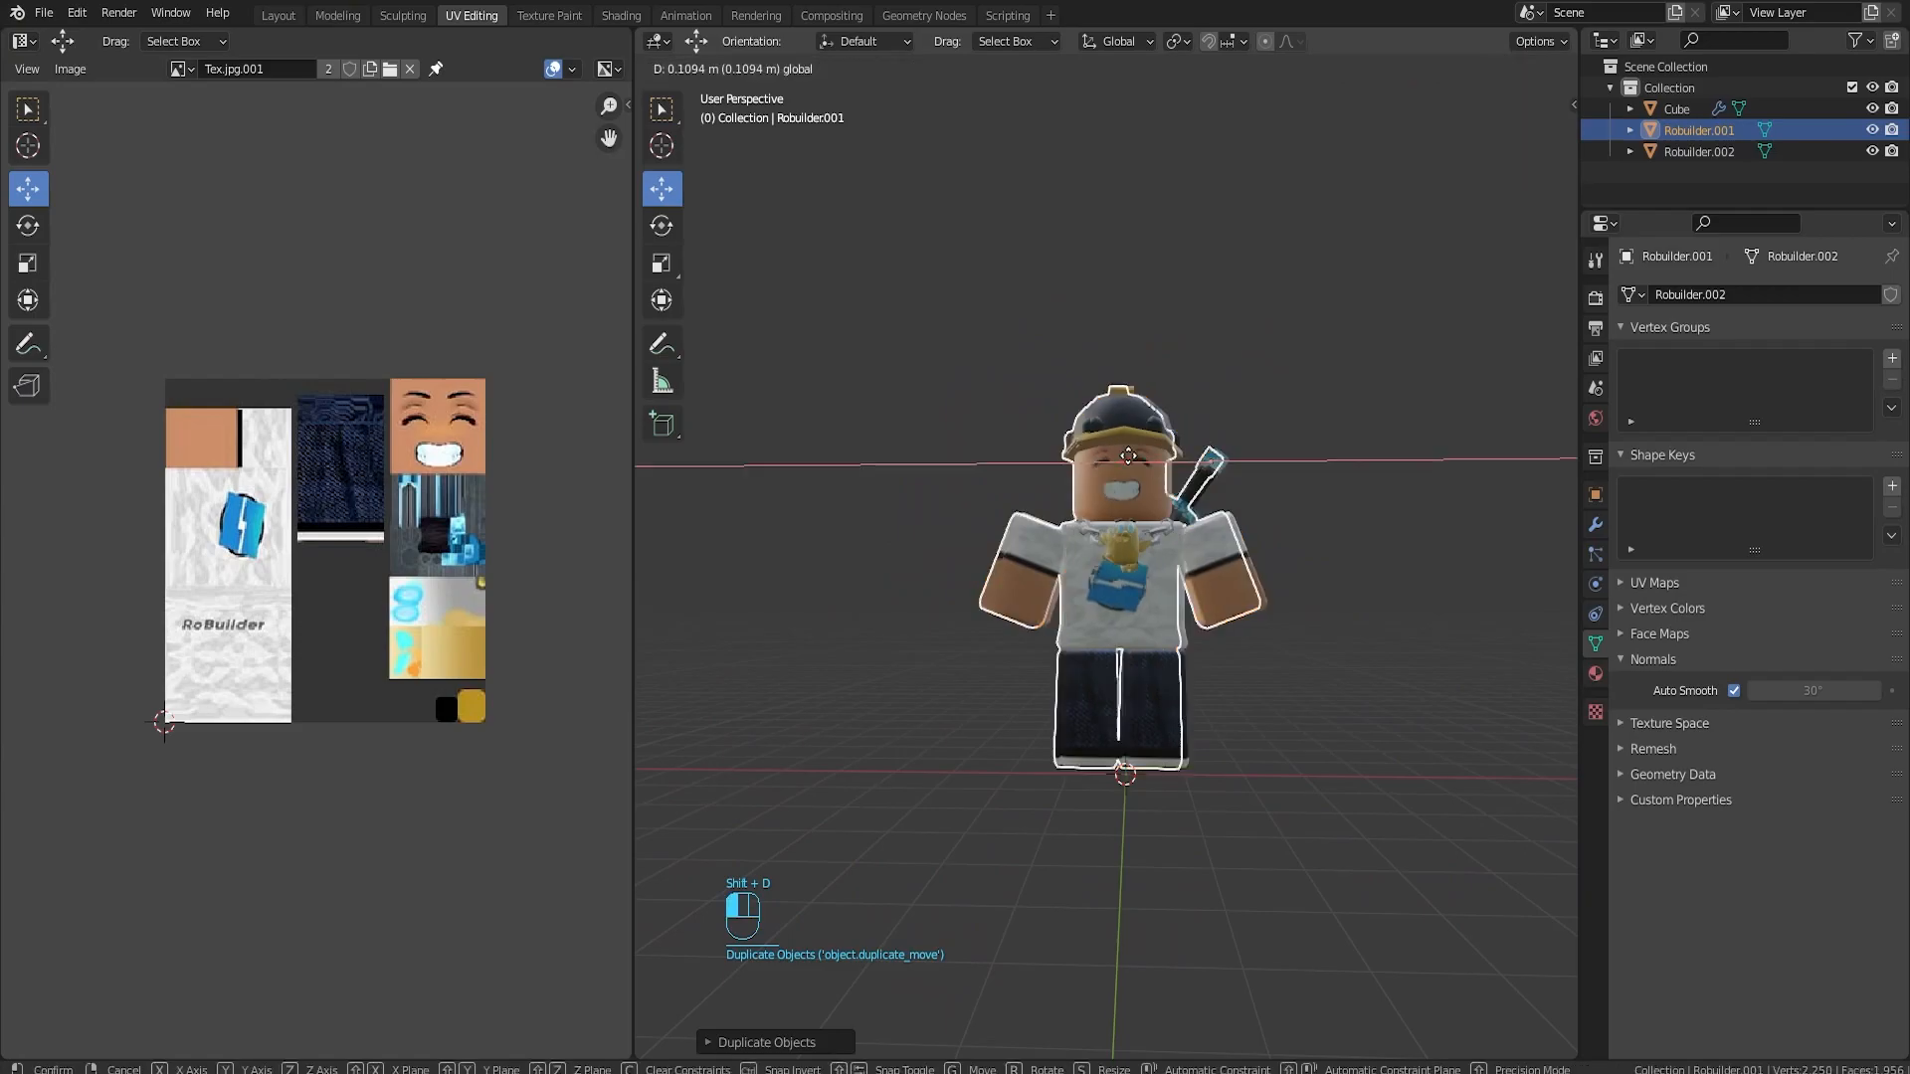
pyautogui.click(891, 456)
# - Select the linked cap and sword pieces on the copied character in Edit Mode and delete them
pyautogui.scroll(4, 1277, 625)
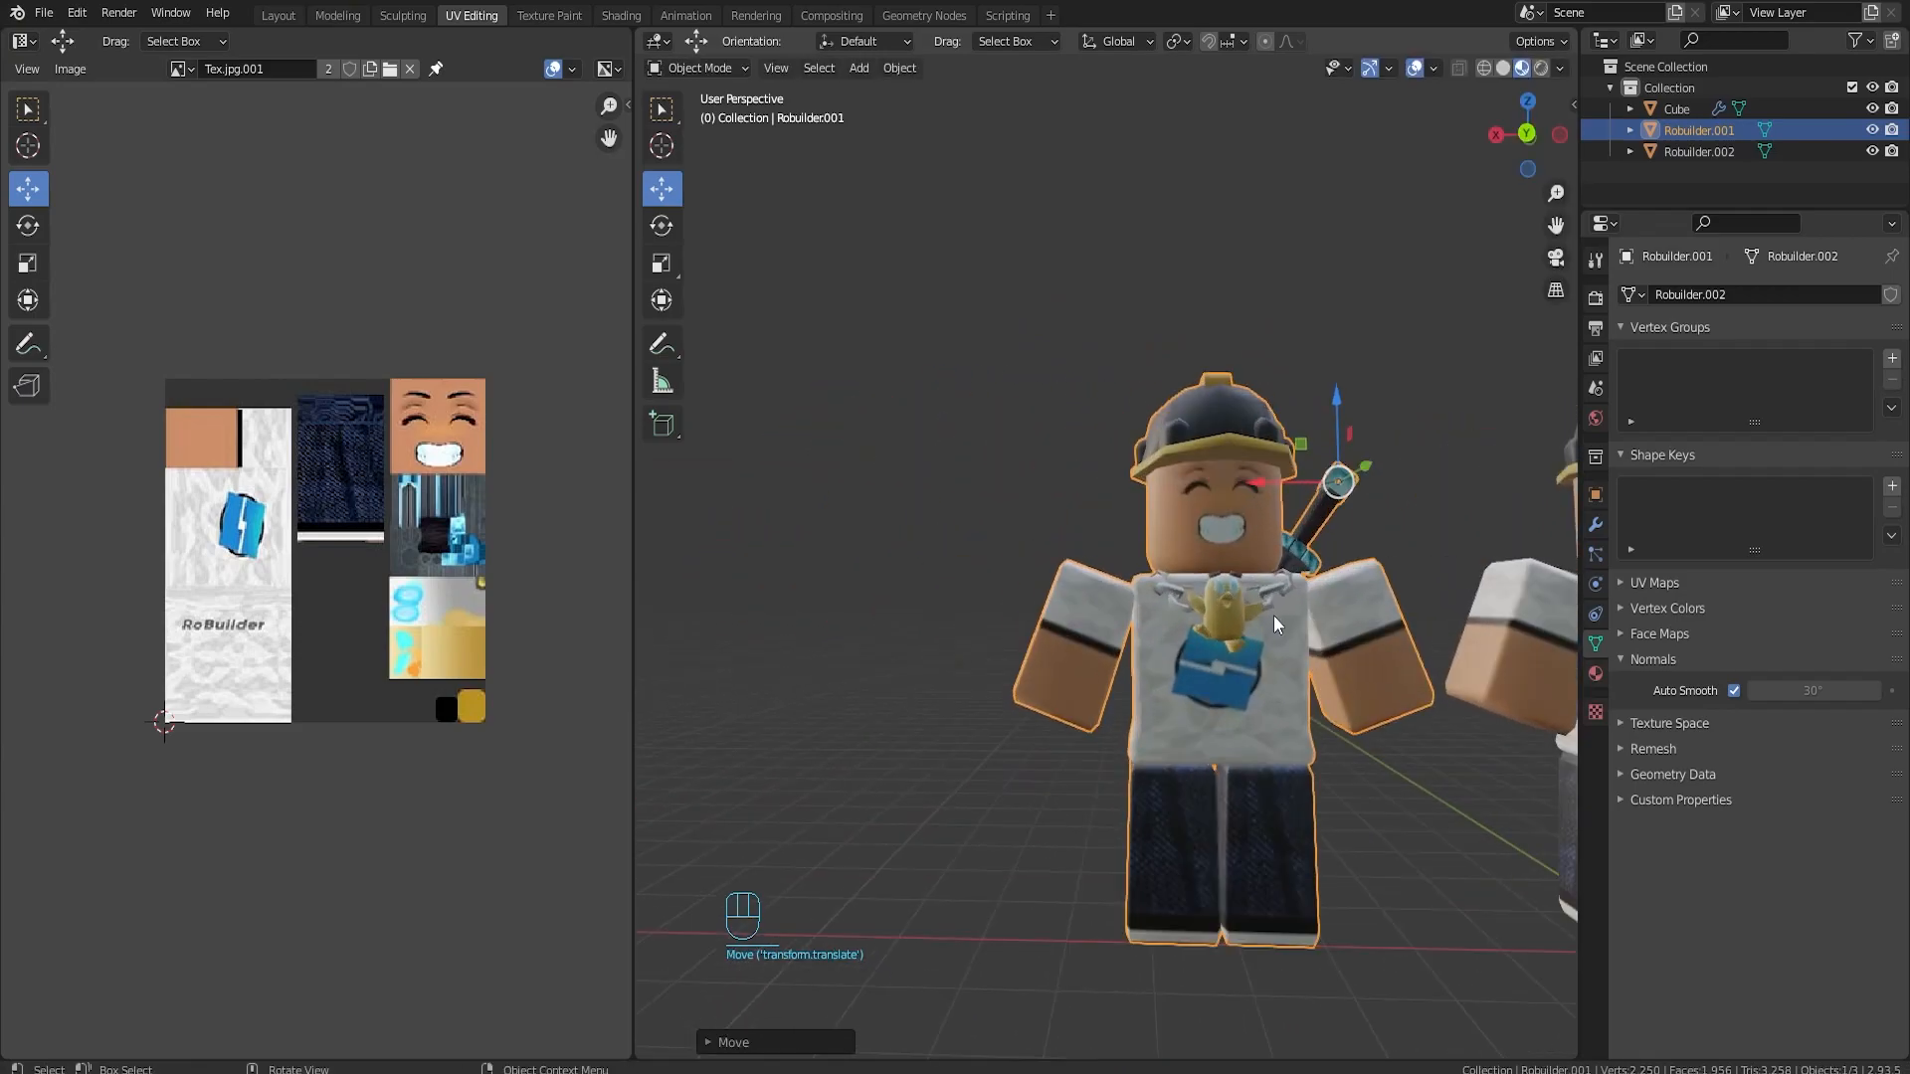
pyautogui.press('Tab')
pyautogui.moveTo(1277, 625); pyautogui.dragTo(1292, 552, button='middle')
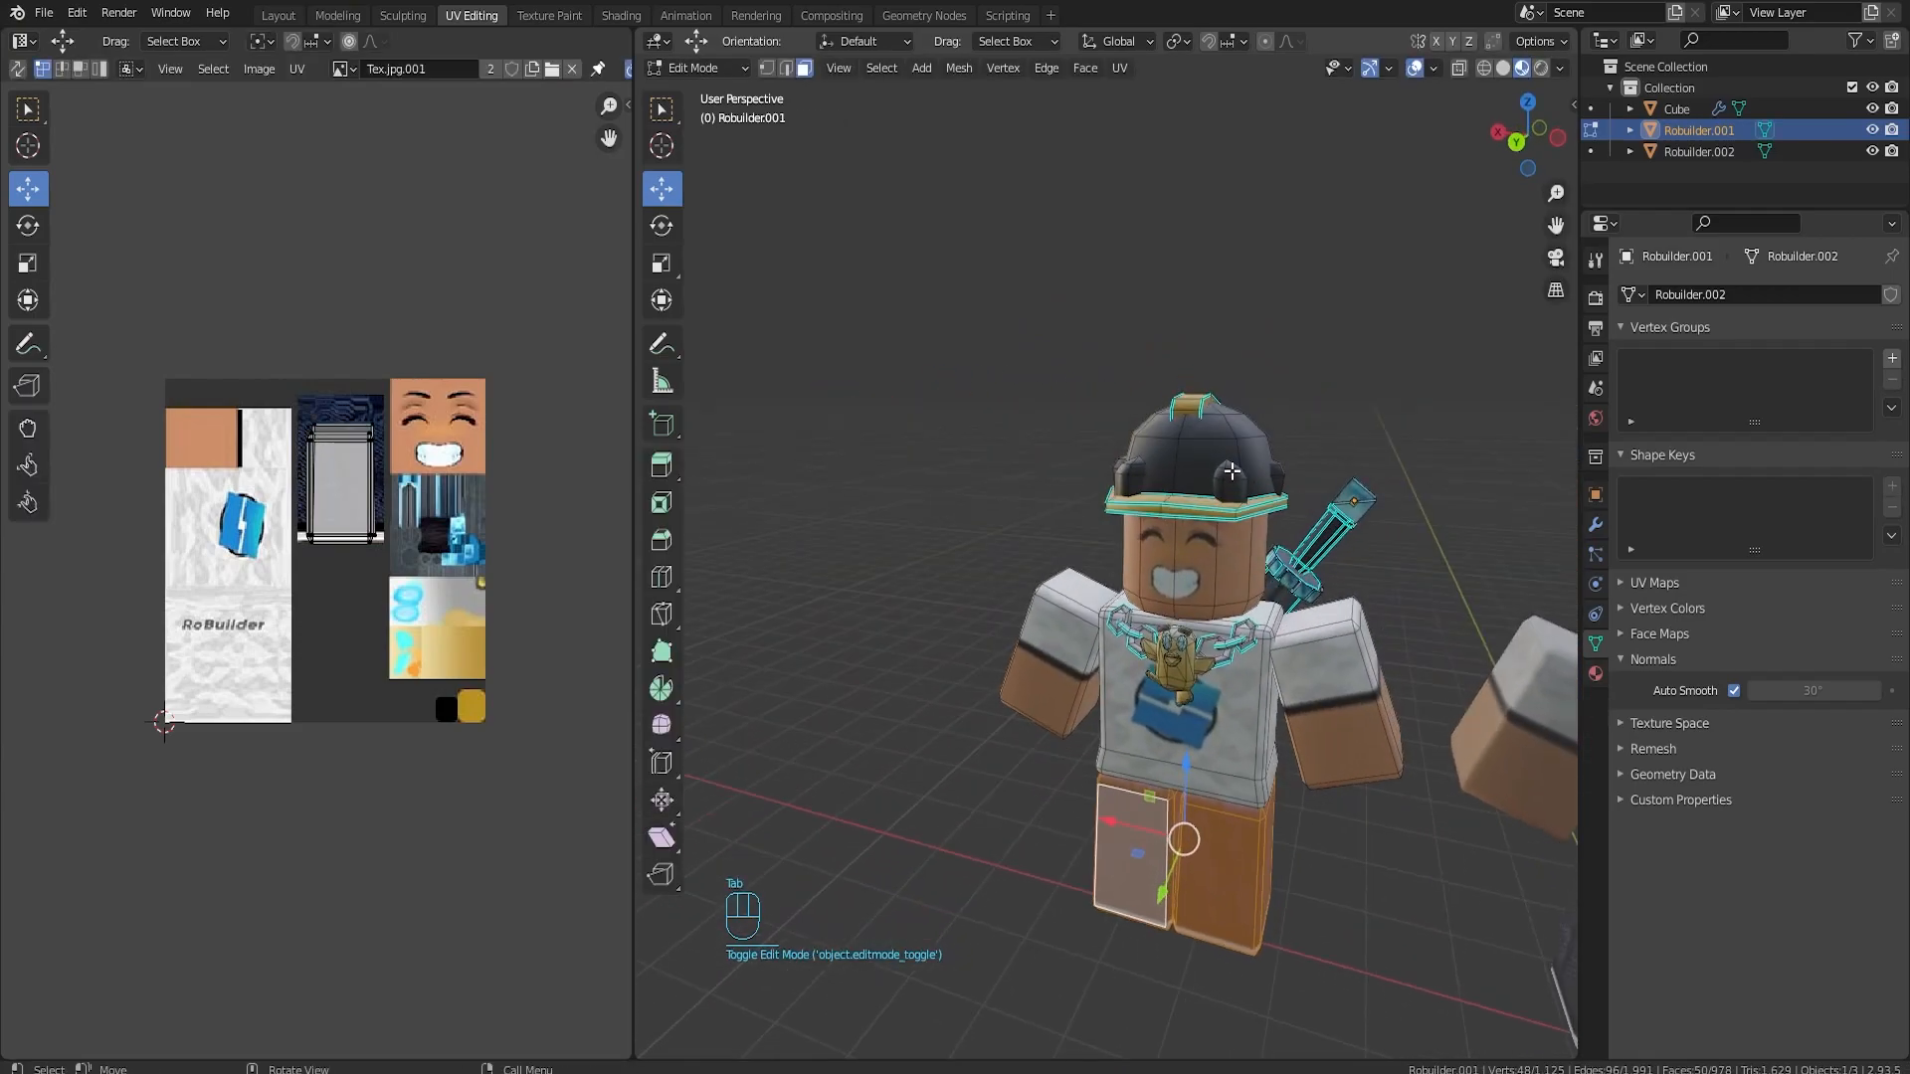
pyautogui.press('l')
pyautogui.press('l')
pyautogui.press('l')
pyautogui.press('l')
pyautogui.press('l')
pyautogui.press('l')
pyautogui.moveTo(1232, 470); pyautogui.dragTo(1374, 575, button='middle')
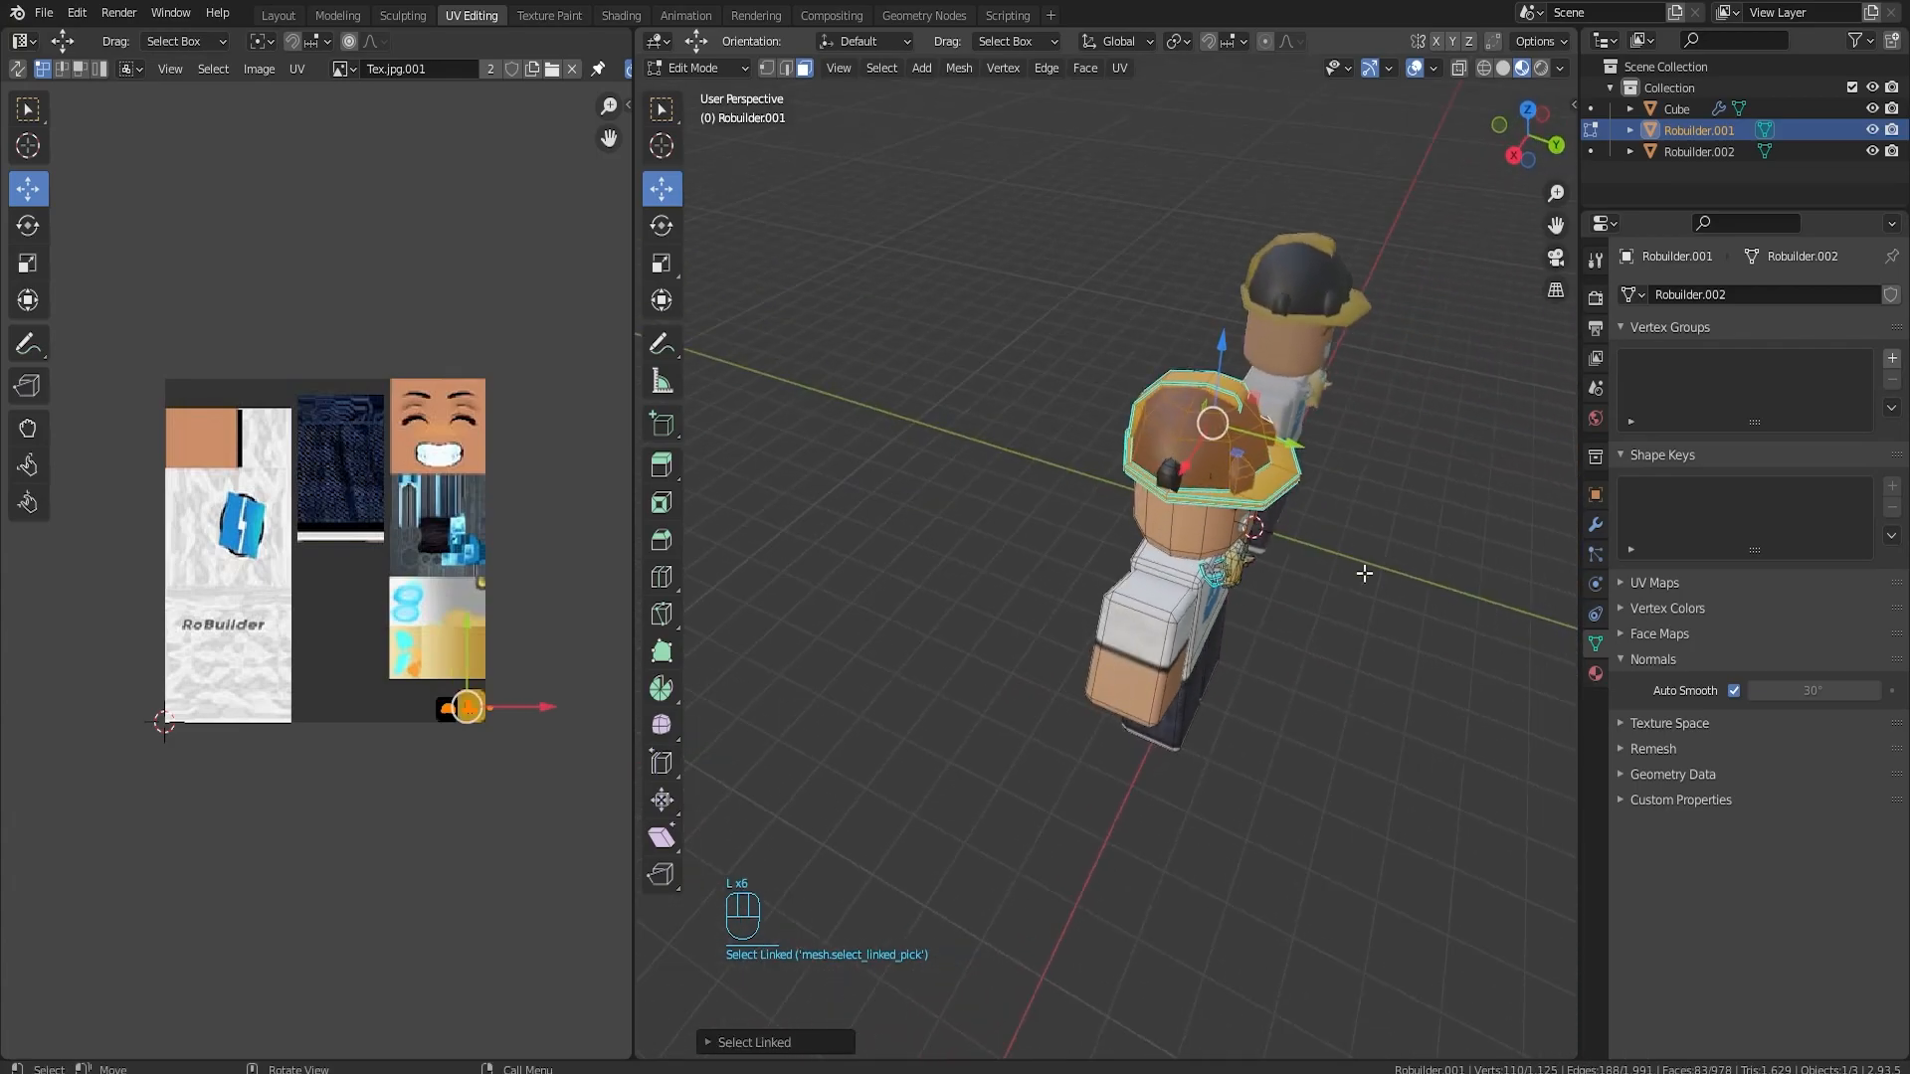
pyautogui.press('l')
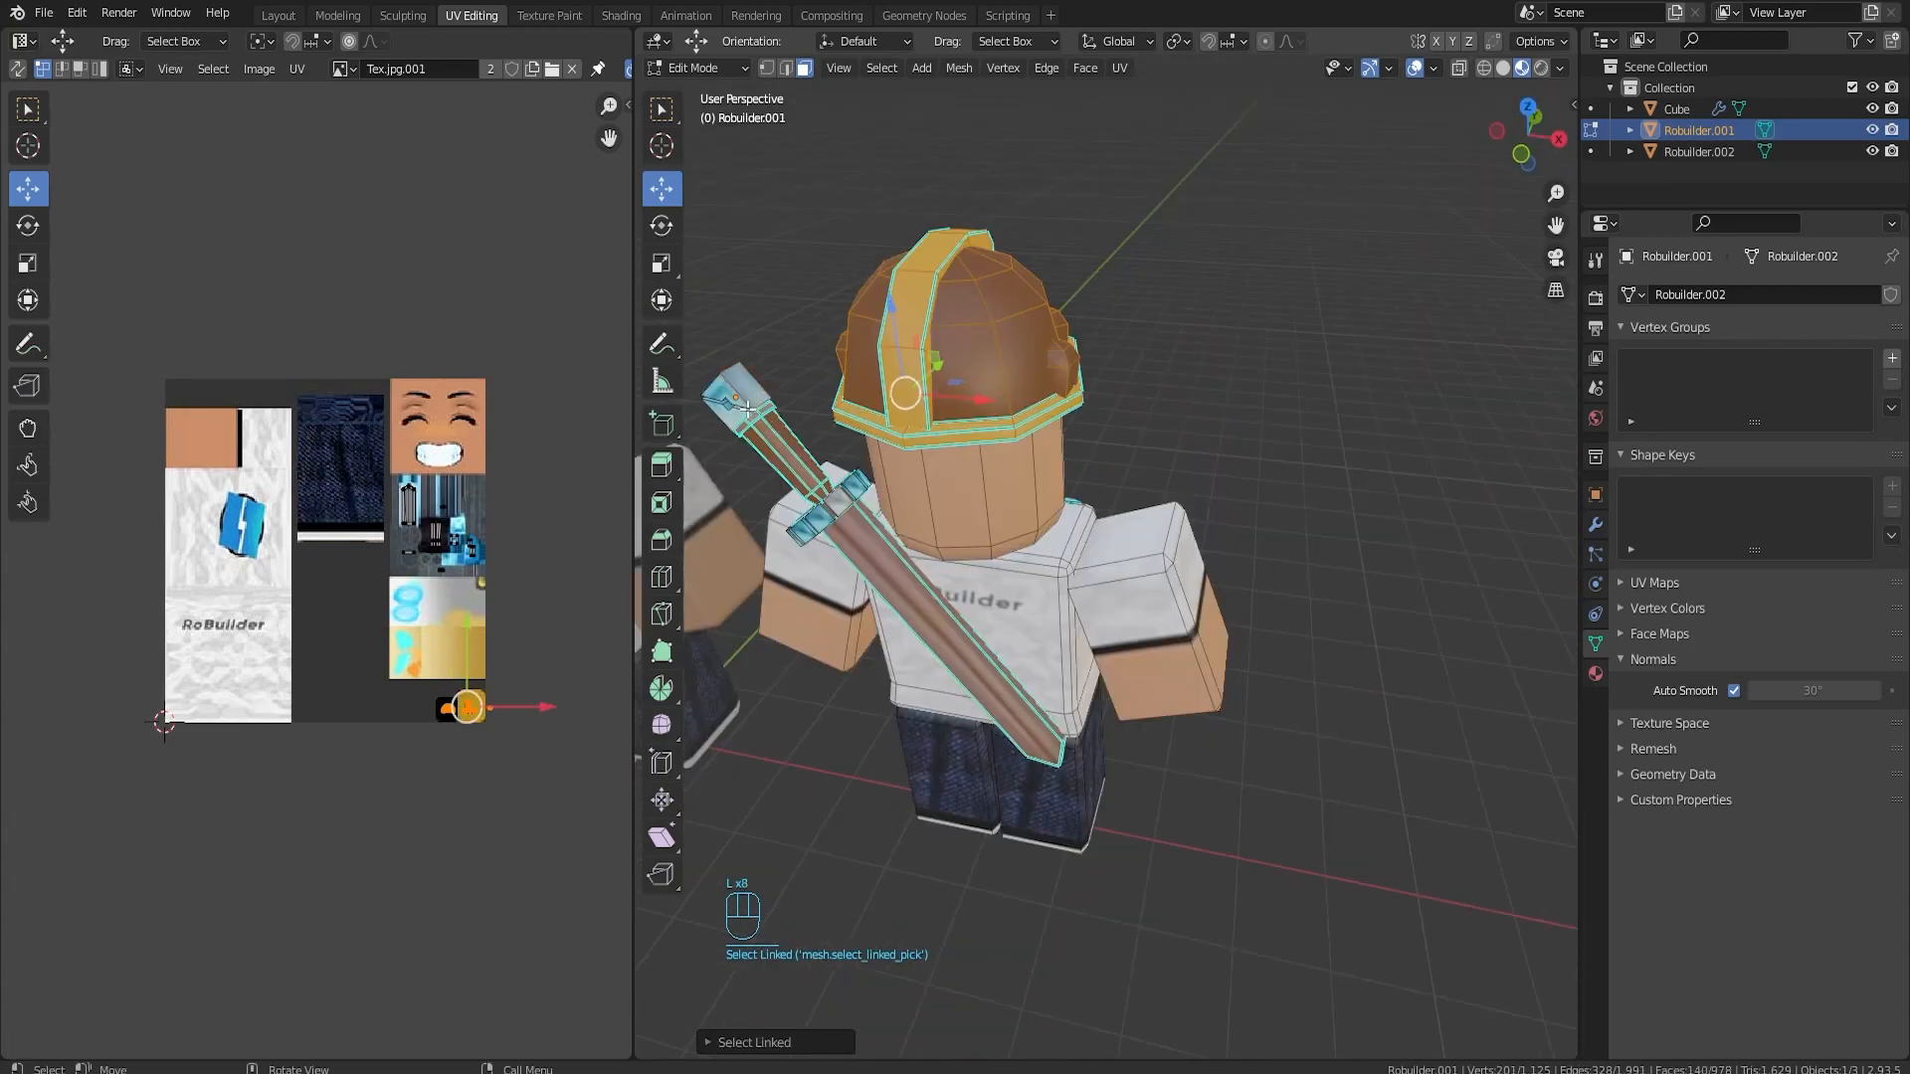
pyautogui.press('l')
pyautogui.press('l')
pyautogui.press('l')
pyautogui.press('l')
pyautogui.press('l')
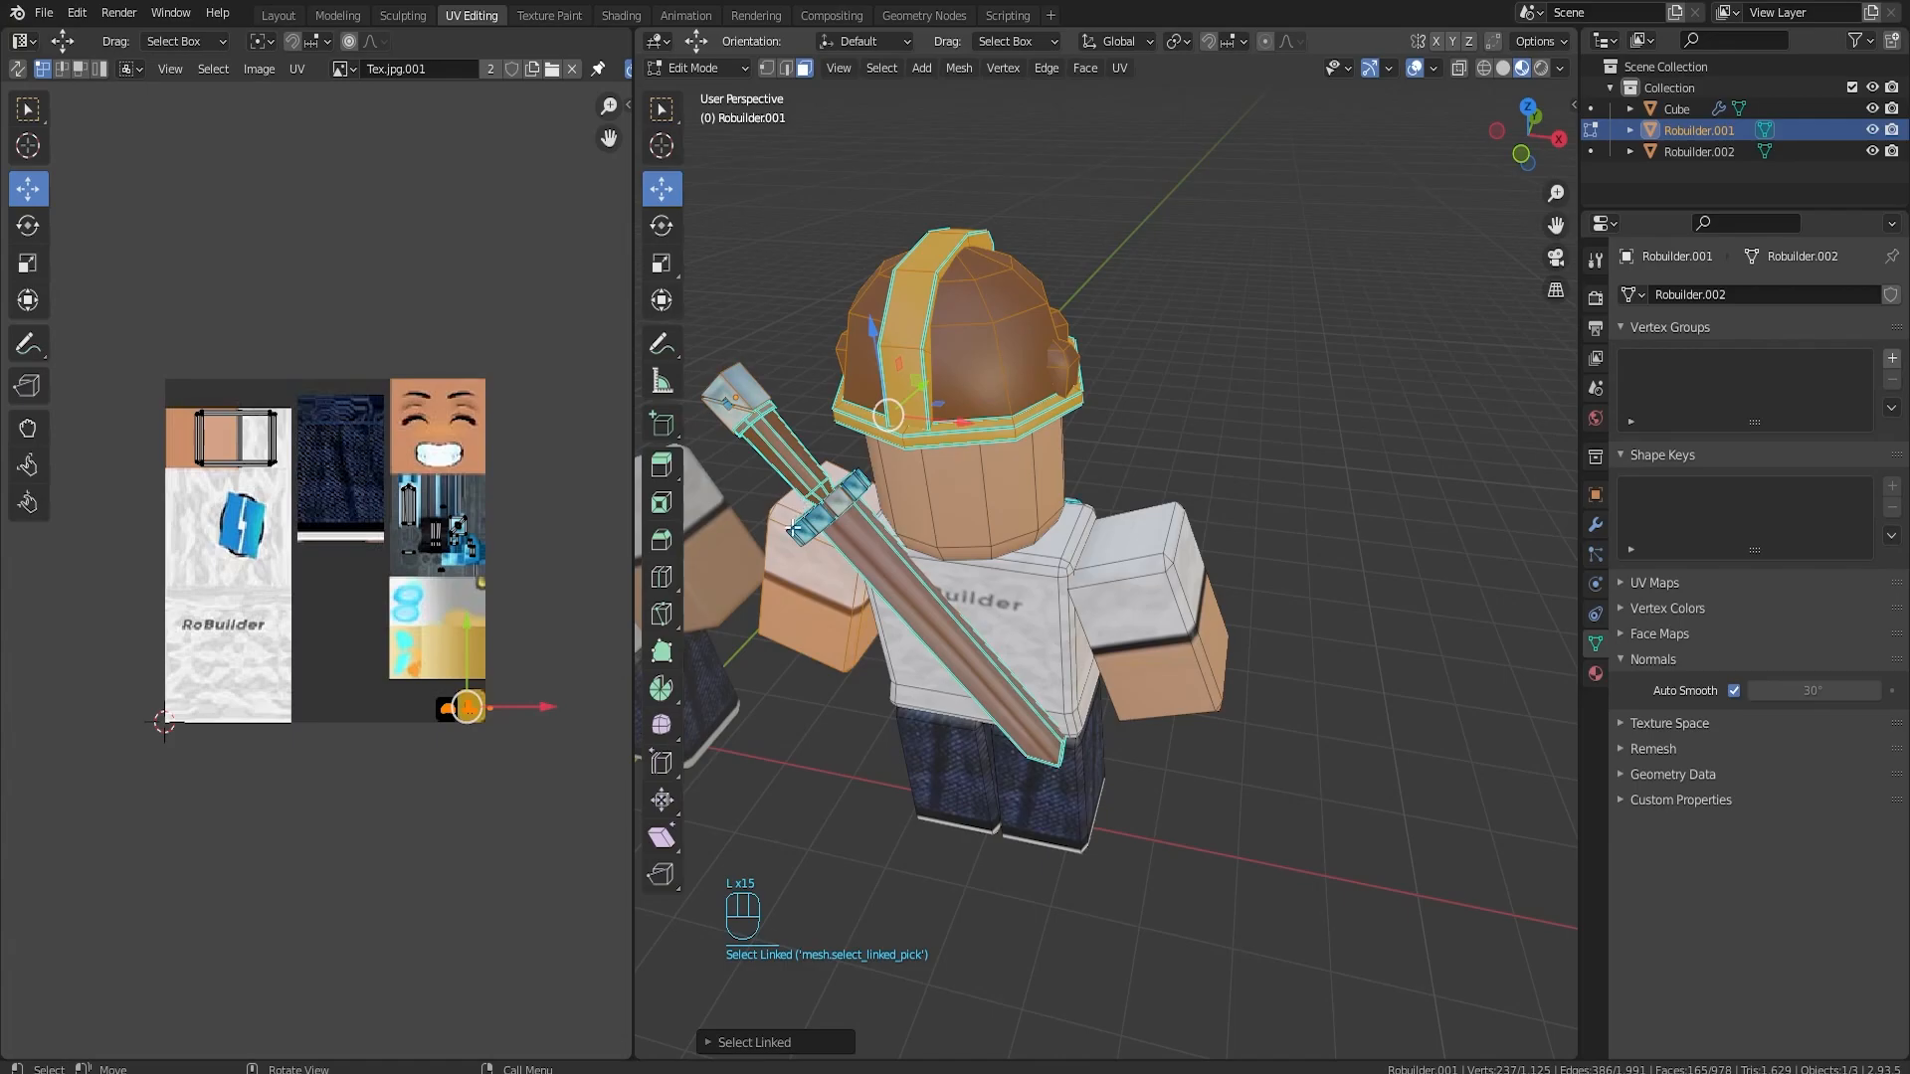
pyautogui.press('Delete')
pyautogui.click(793, 434)
# - Box-select and delete leftover sword geometry beside the copy's head, and try to delete the stray point floating nearby
pyautogui.moveTo(818, 444); pyautogui.dragTo(1015, 264, button='middle')
pyautogui.moveTo(1025, 225); pyautogui.dragTo(1160, 404)
pyautogui.press('Delete')
pyautogui.moveTo(1111, 365); pyautogui.dragTo(968, 265, button='middle')
pyautogui.moveTo(968, 265); pyautogui.dragTo(1055, 333)
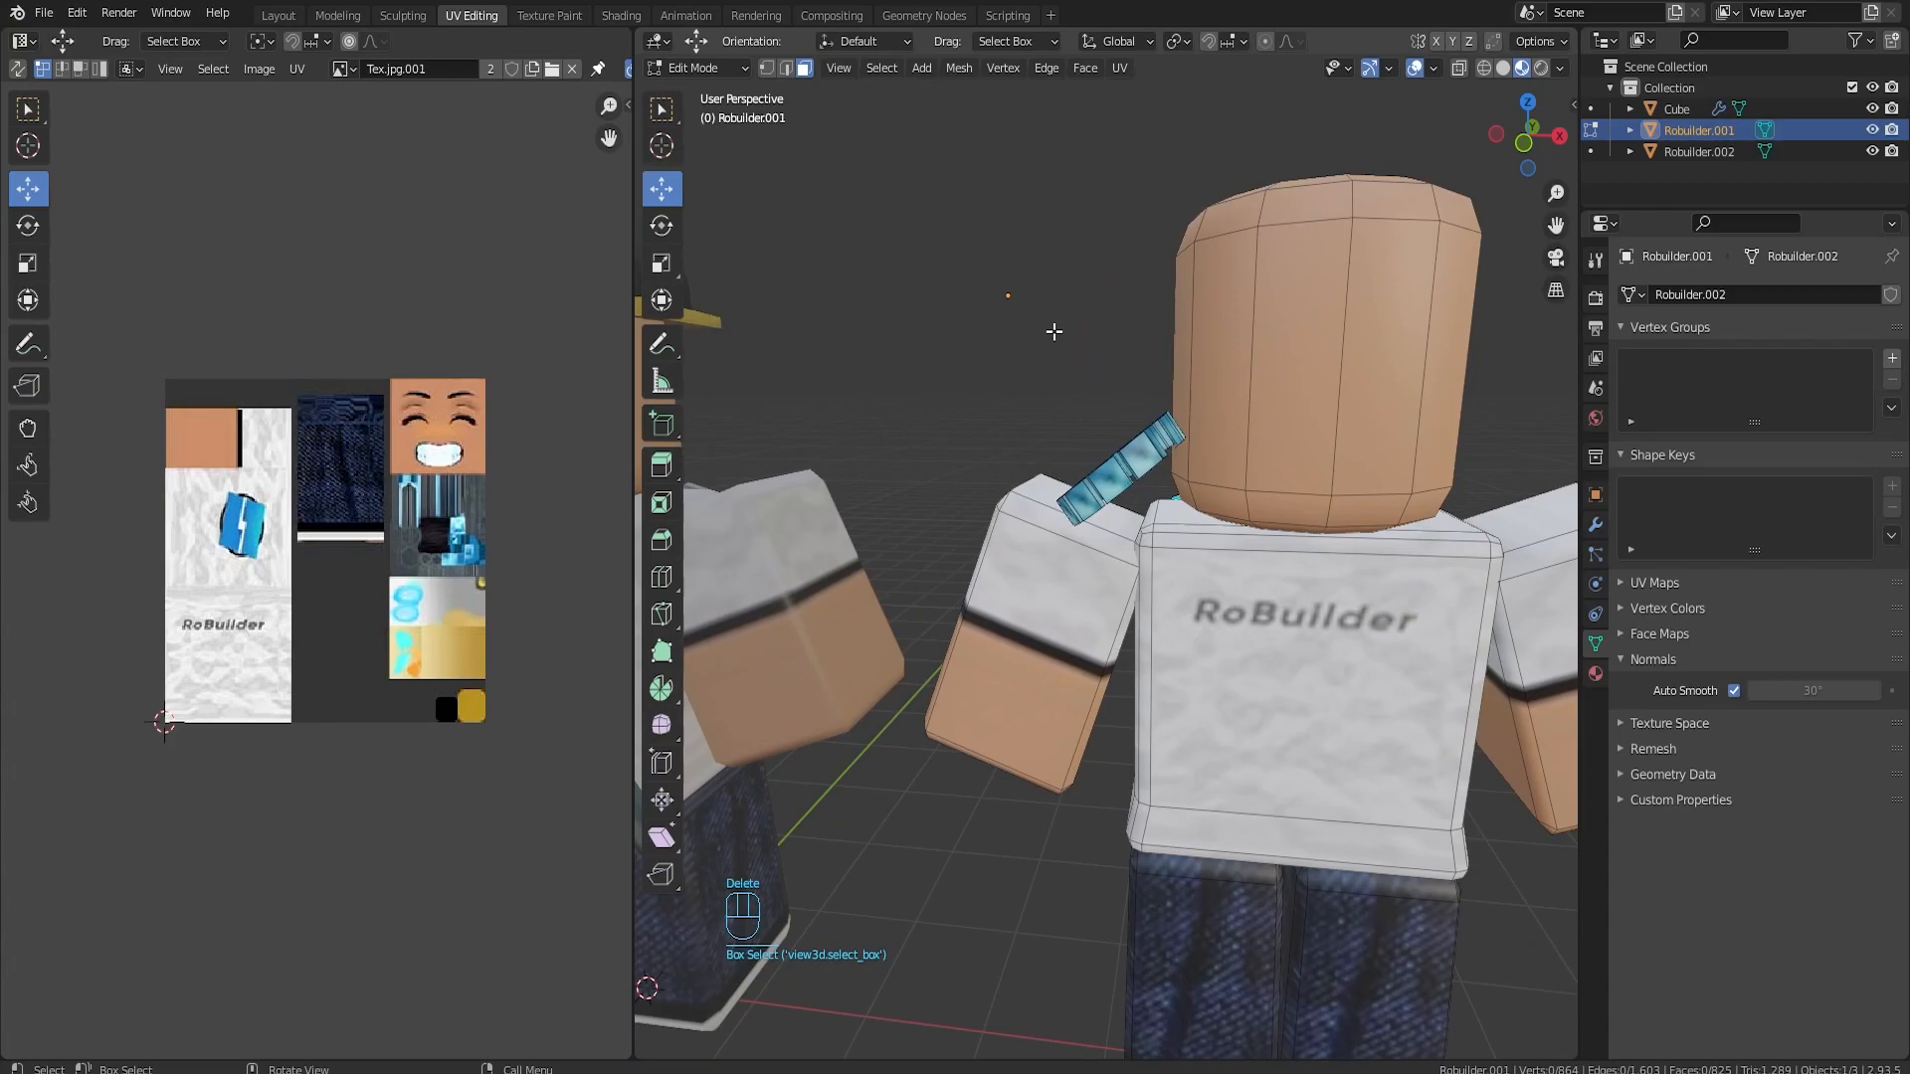
pyautogui.press('Delete')
pyautogui.press('Escape')
# - Select the leftover ring pieces of the sword above the copy's shoulder, delete their faces, and return to Object Mode
pyautogui.moveTo(1045, 395); pyautogui.dragTo(1134, 474)
pyautogui.moveTo(1134, 473); pyautogui.dragTo(1122, 345, button='middle')
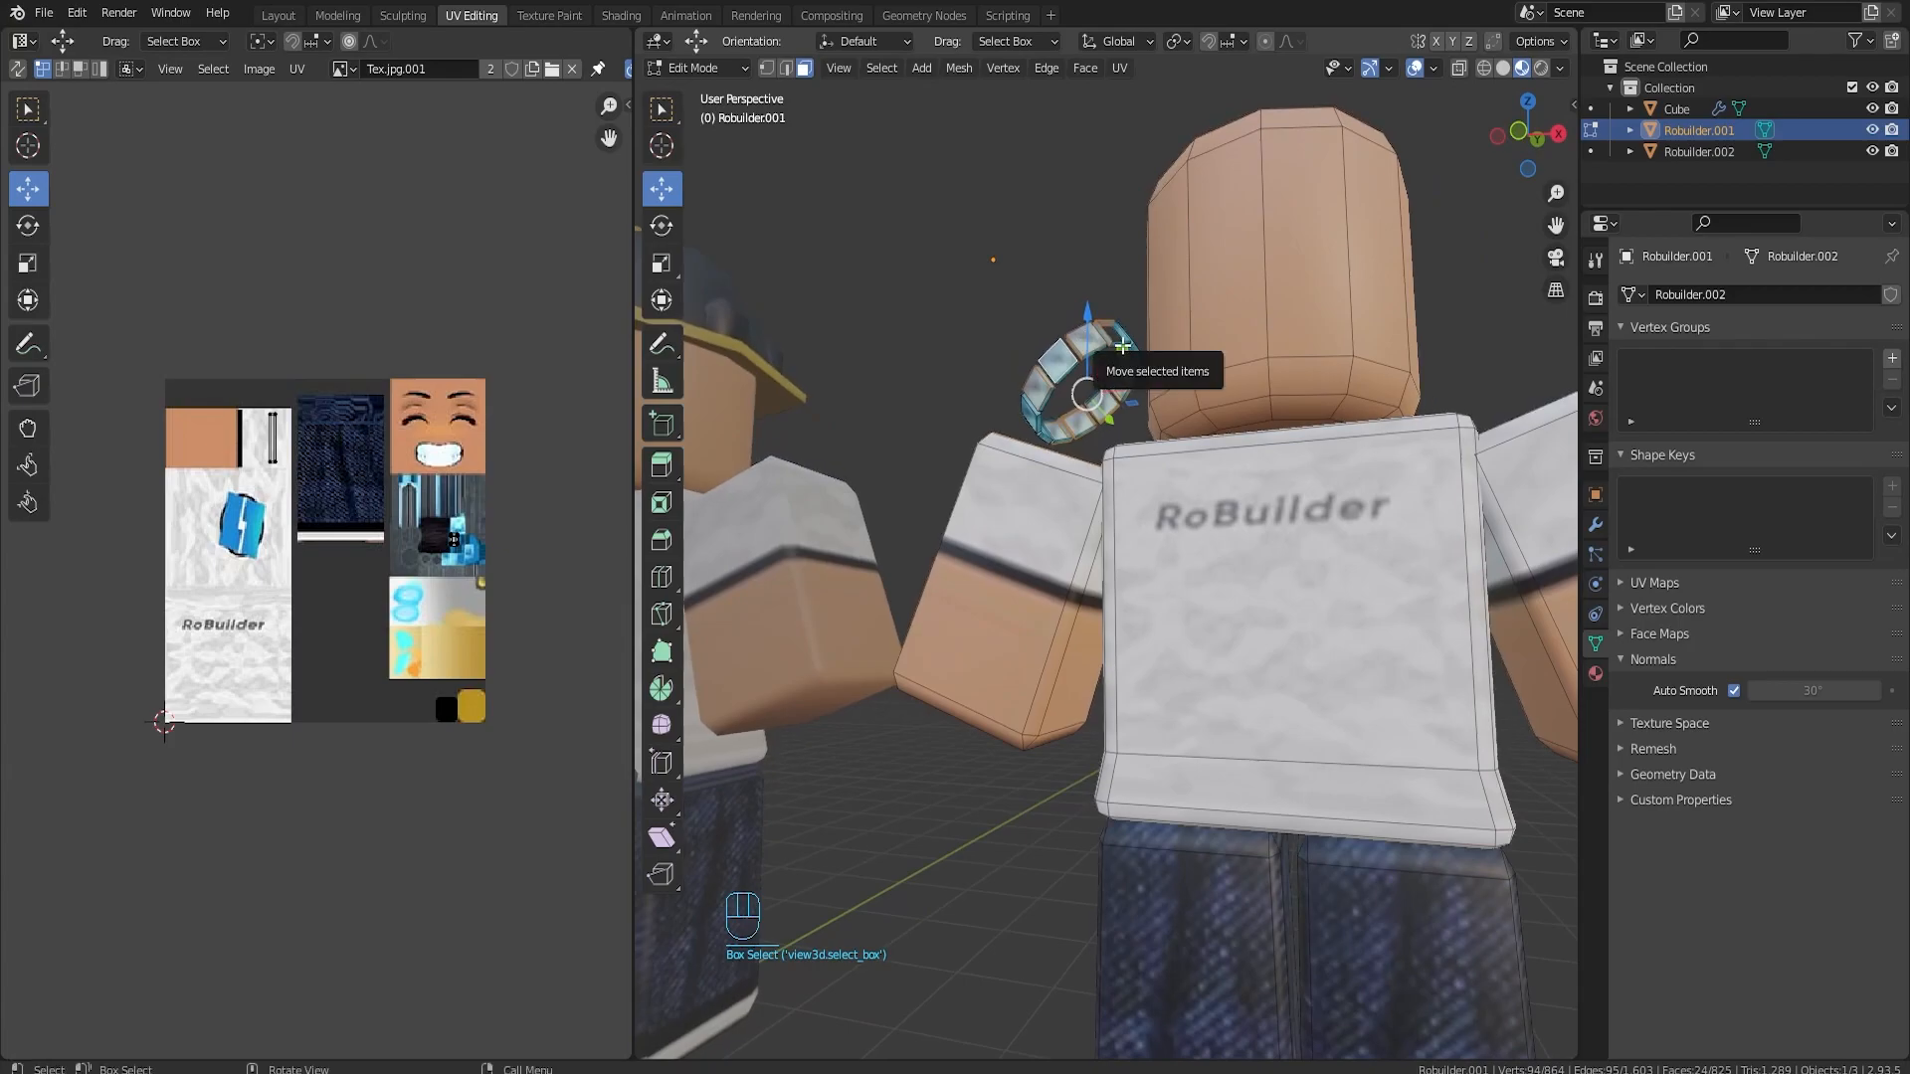
pyautogui.press('l')
pyautogui.press('l')
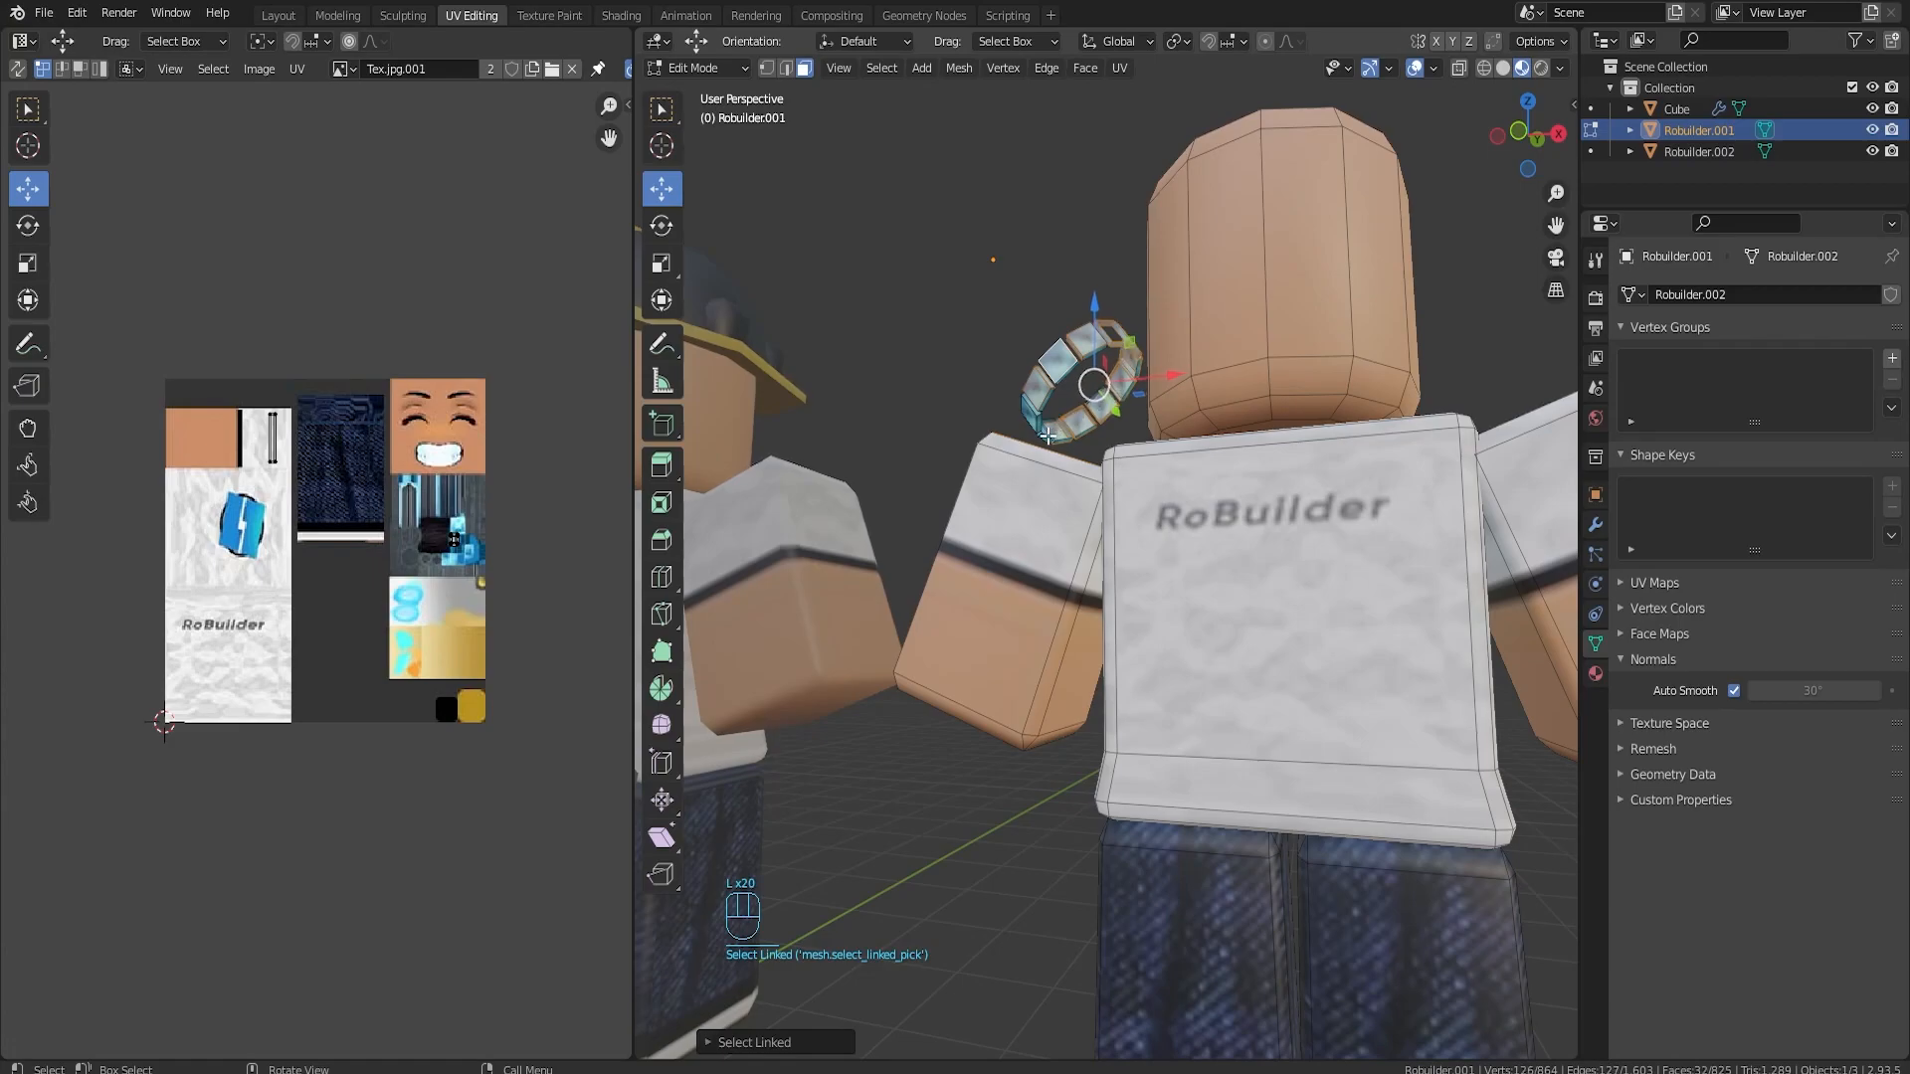
pyautogui.press('l')
pyautogui.press('l')
pyautogui.press('l')
pyautogui.press('l')
pyautogui.press('l')
pyautogui.press('l')
pyautogui.press('l')
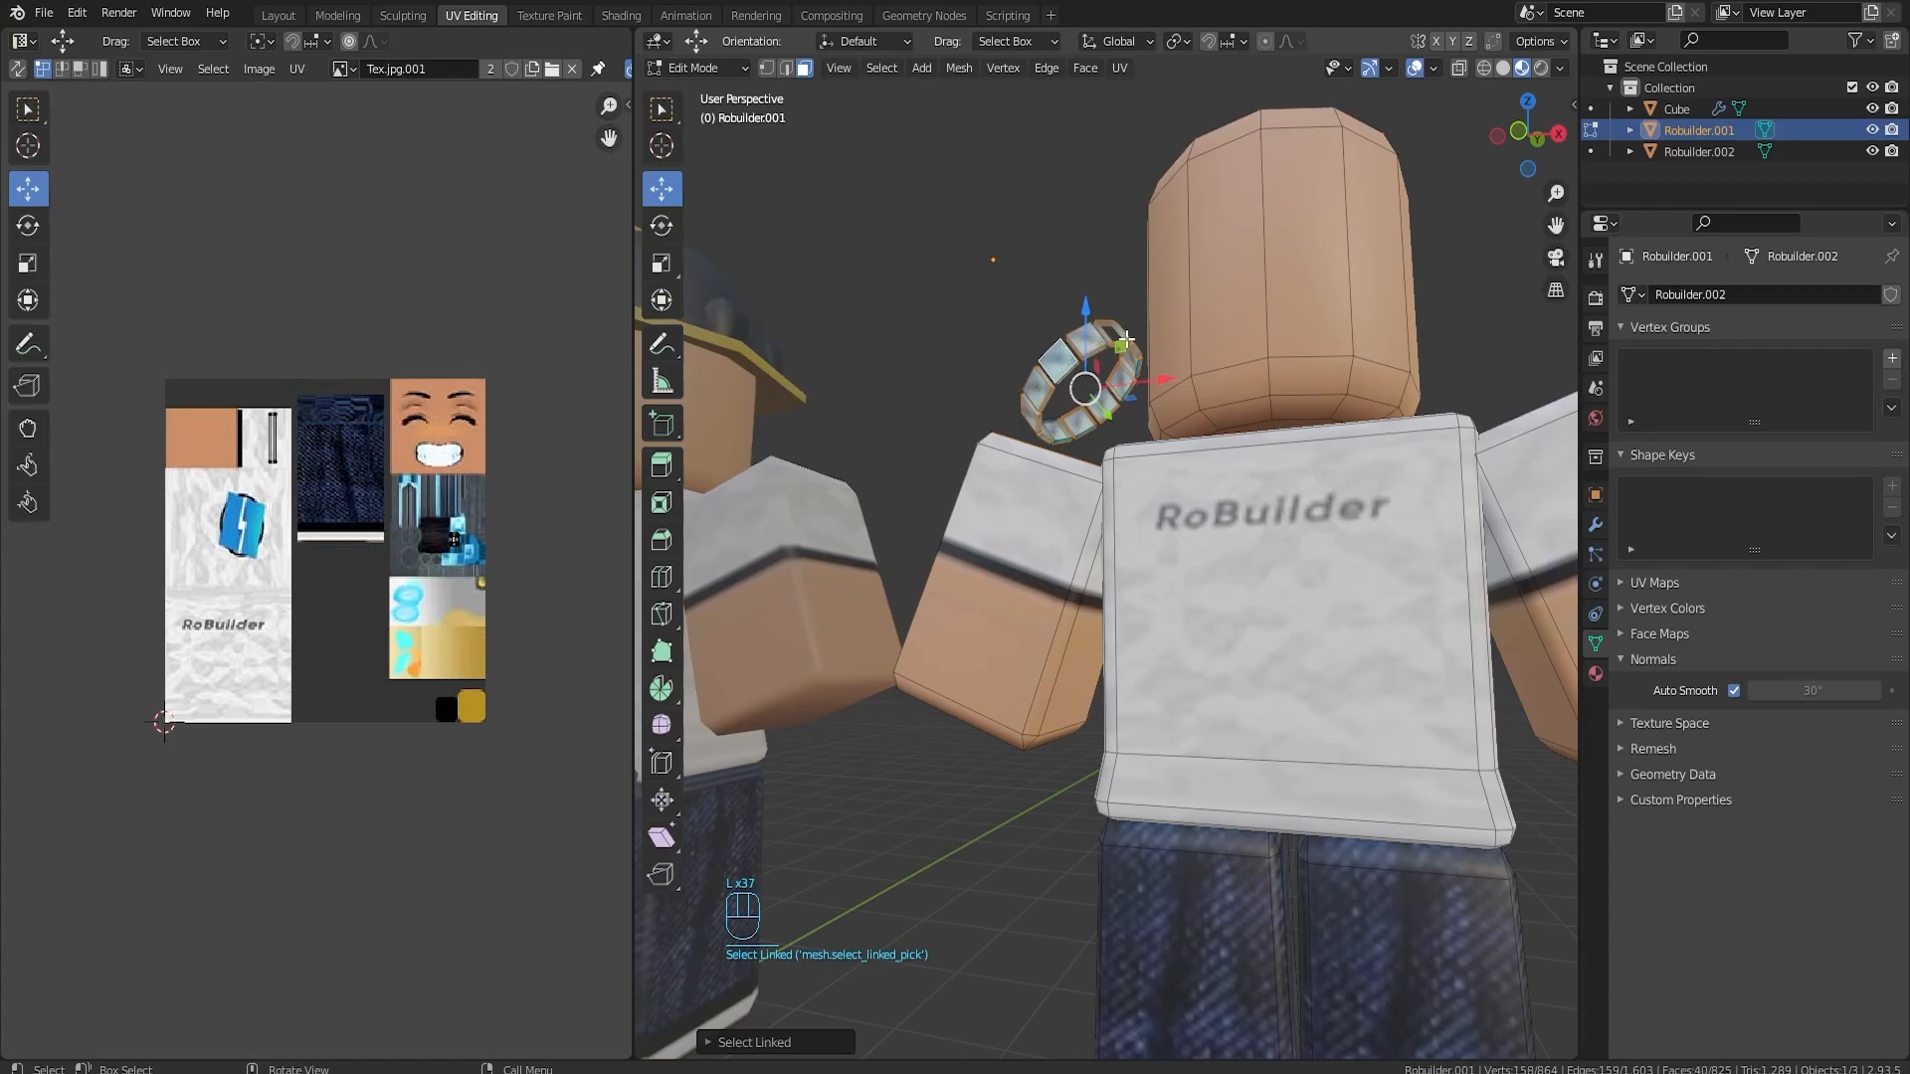
pyautogui.press('Delete')
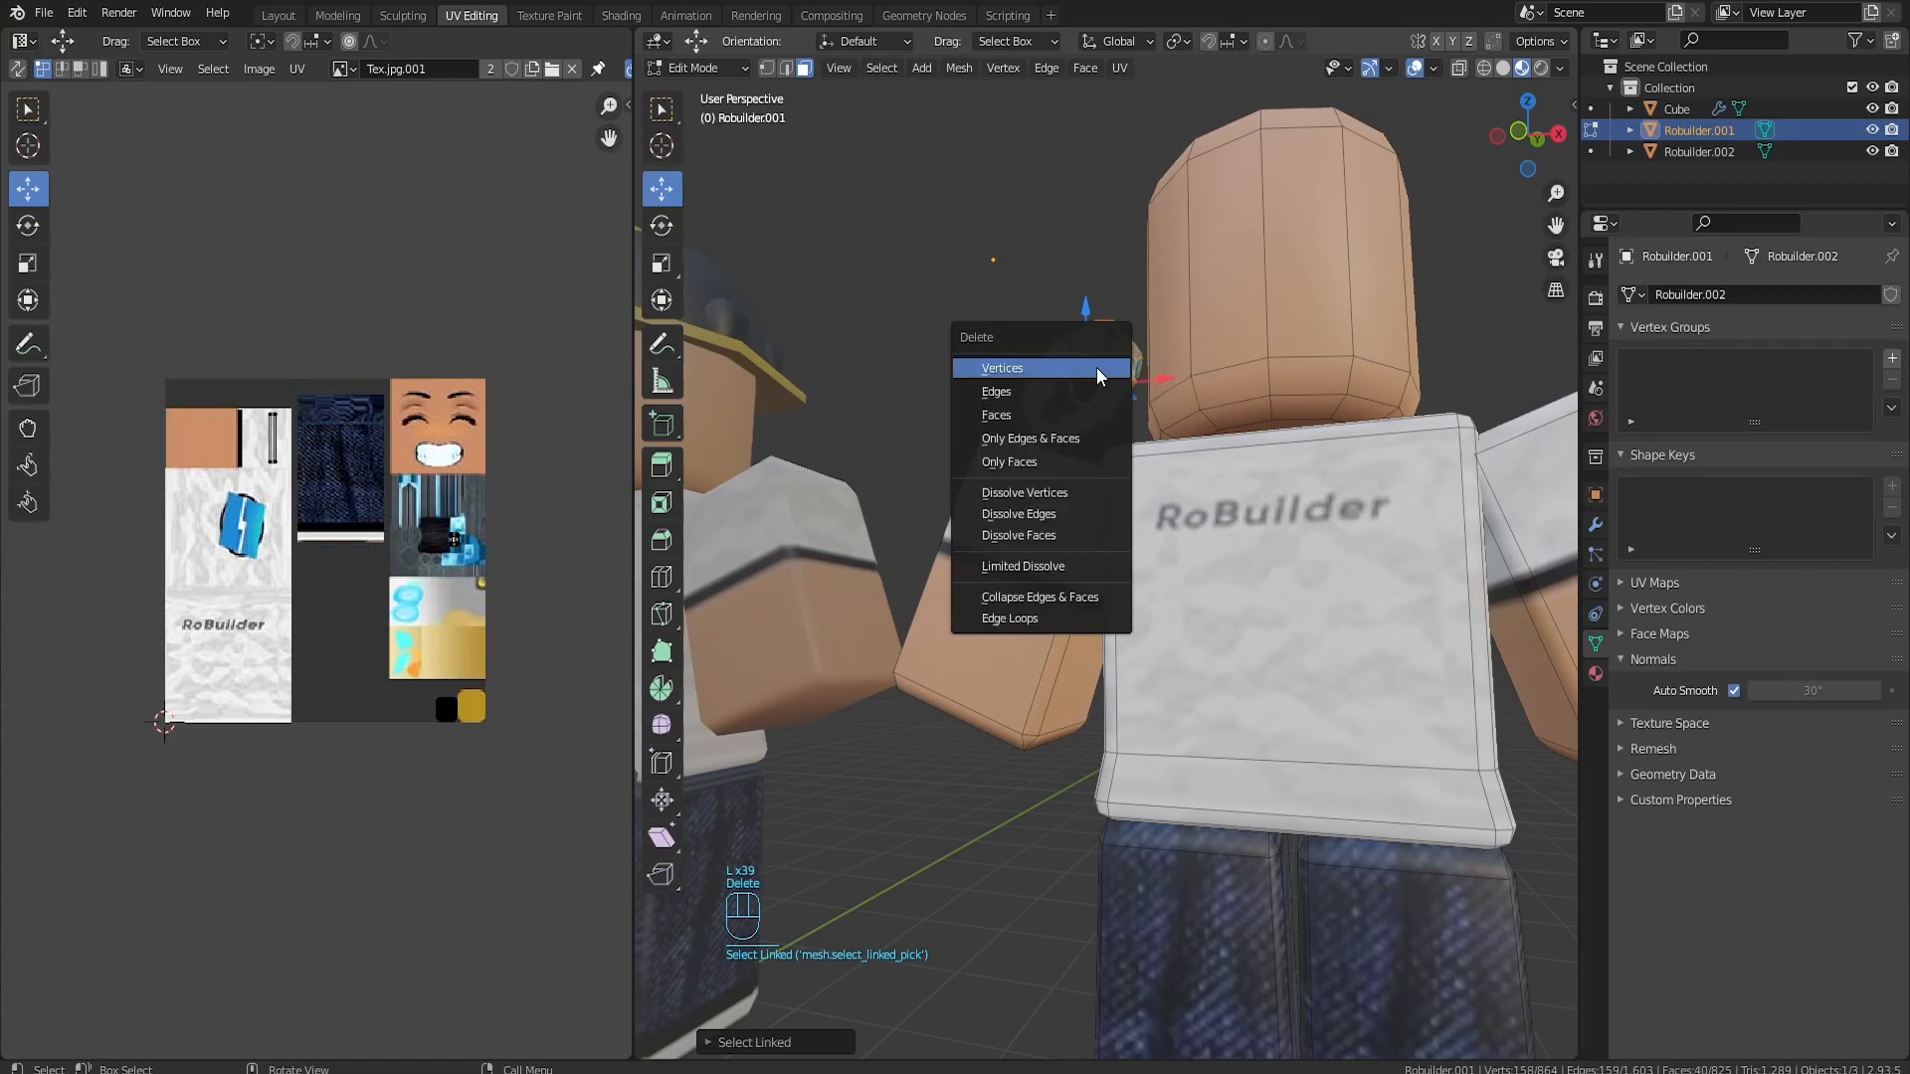
pyautogui.click(1035, 410)
pyautogui.moveTo(1075, 362); pyautogui.dragTo(1227, 450, button='middle')
pyautogui.press('Tab')
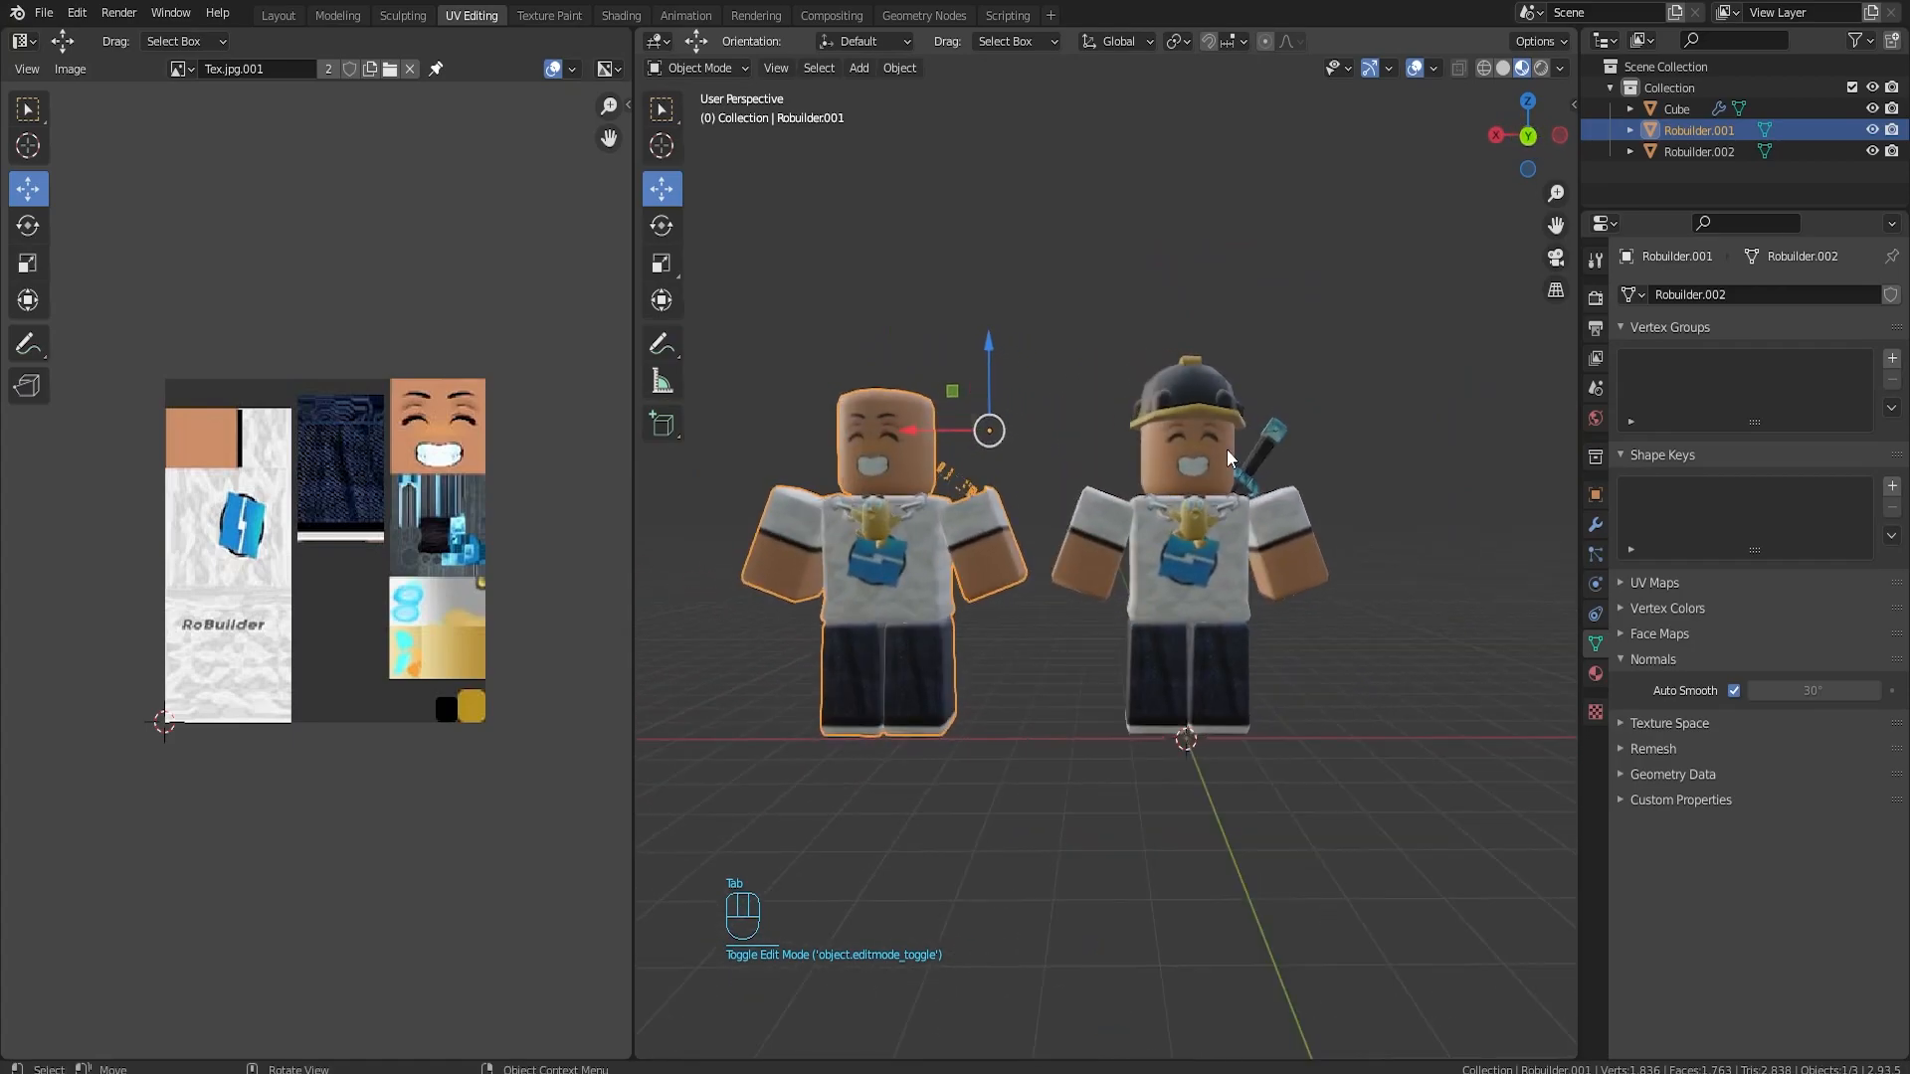